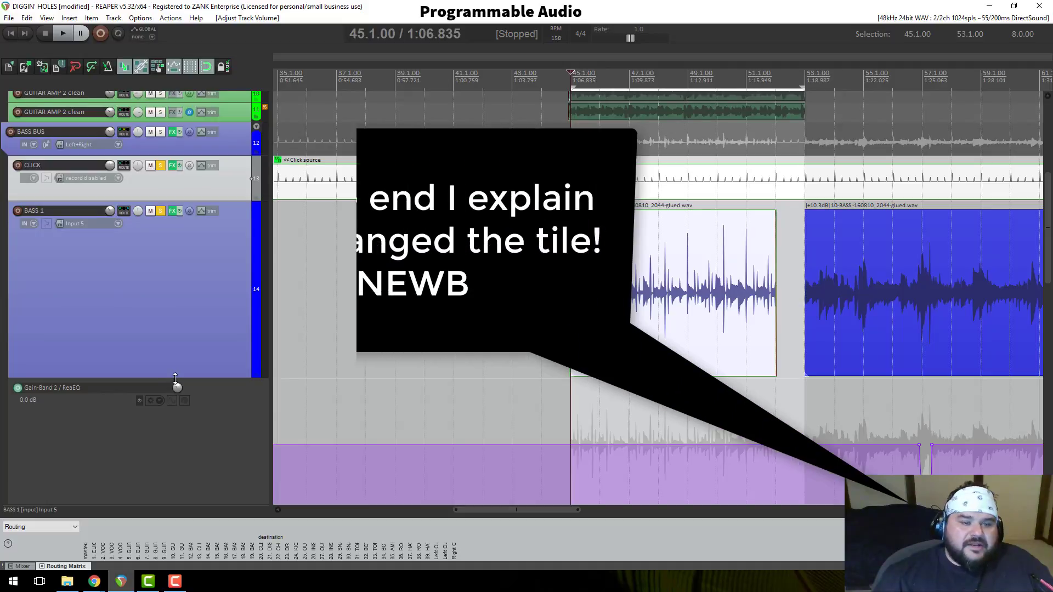
Step: Examine the bass item after bar 45 on the BASS 1 track, placing the edit cursor at bars 47, 46 and 49
left_click_drag(175, 378, 175, 299)
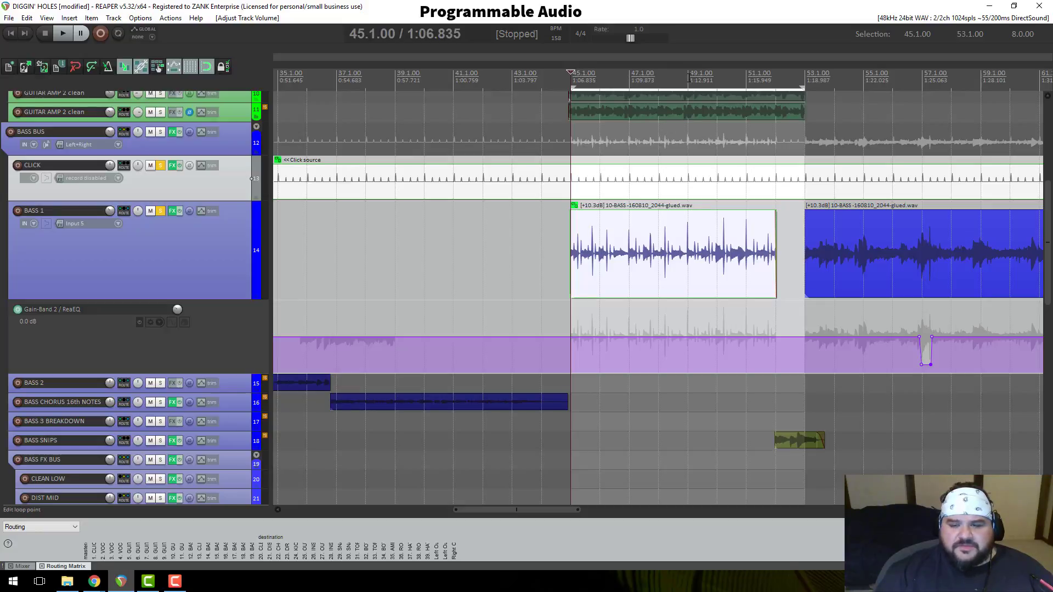
left_click(630, 79)
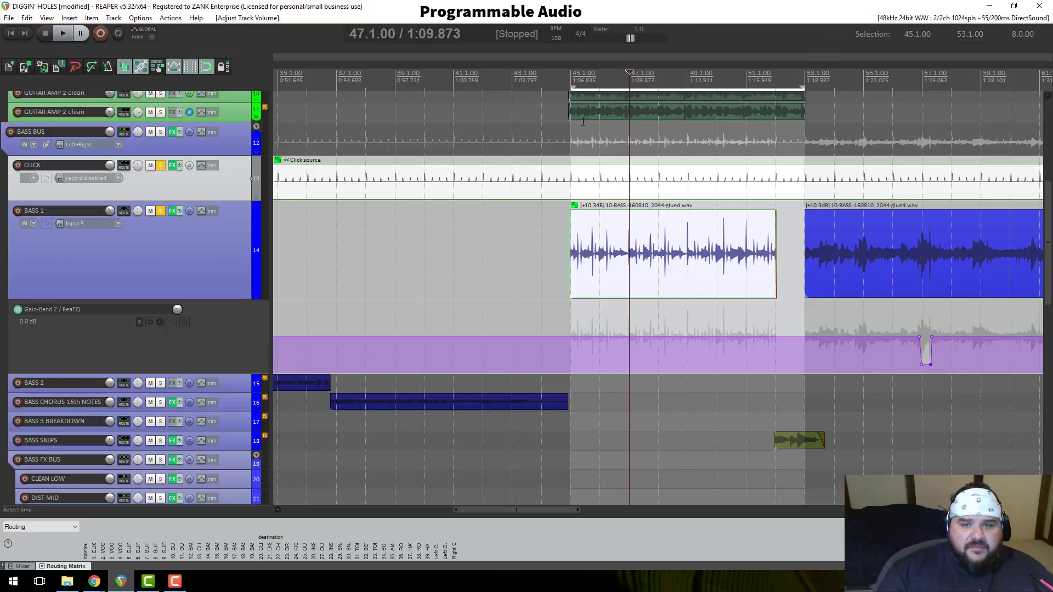
scroll(640, 84, "up", 2)
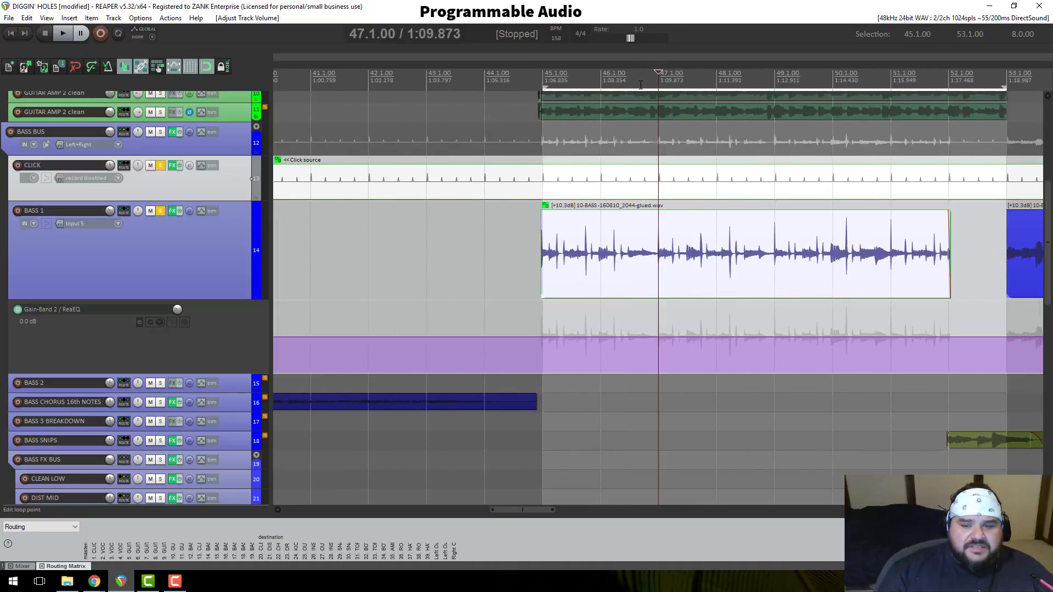
scroll(640, 83, "up", 1)
scroll(640, 83, "down", 1)
scroll(626, 87, "down", 1)
scroll(634, 82, "up", 1)
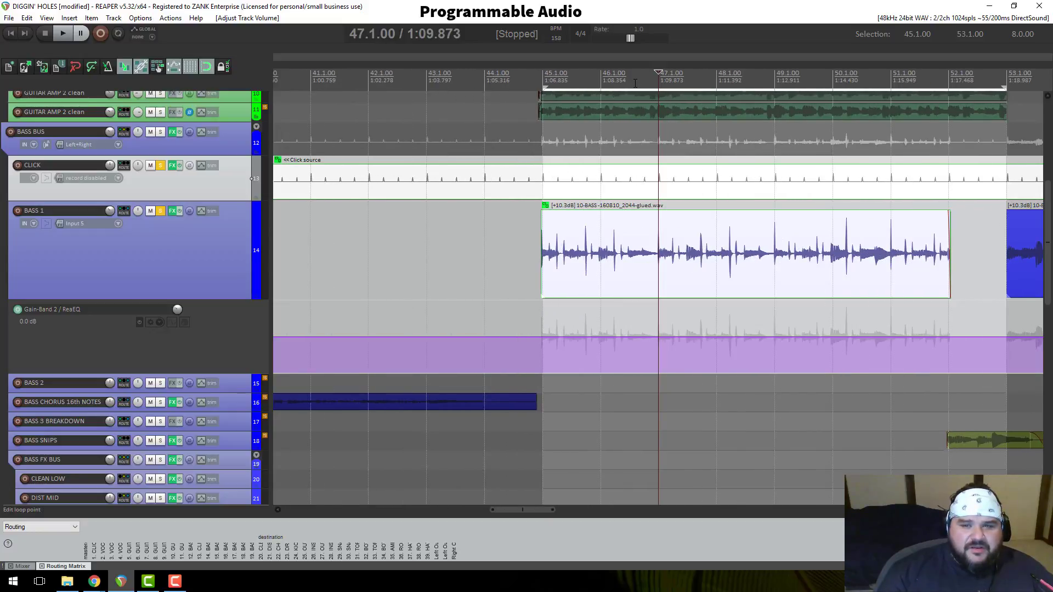
left_click(603, 78)
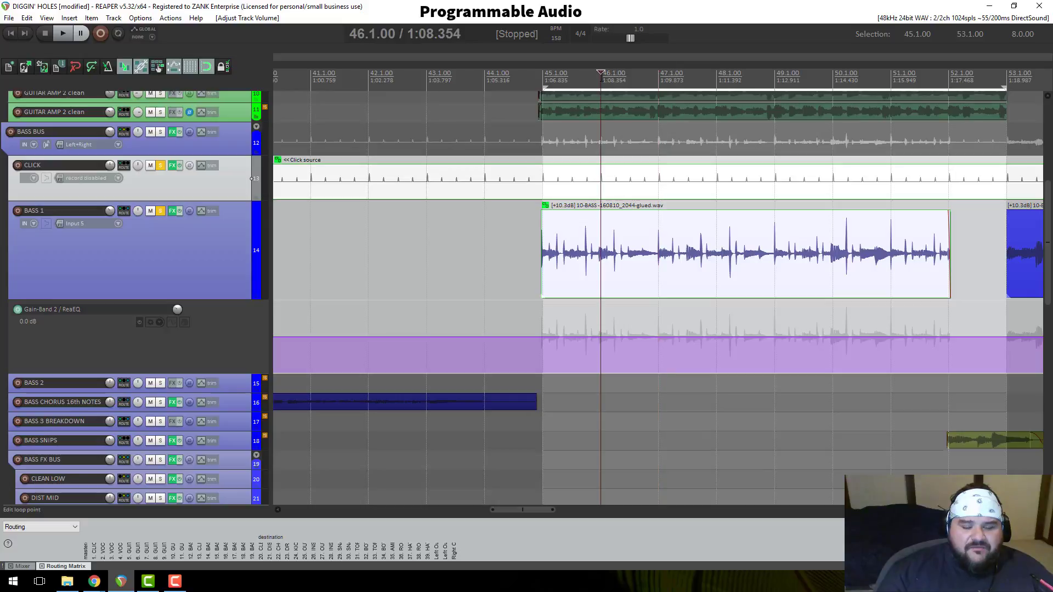
left_click(776, 81)
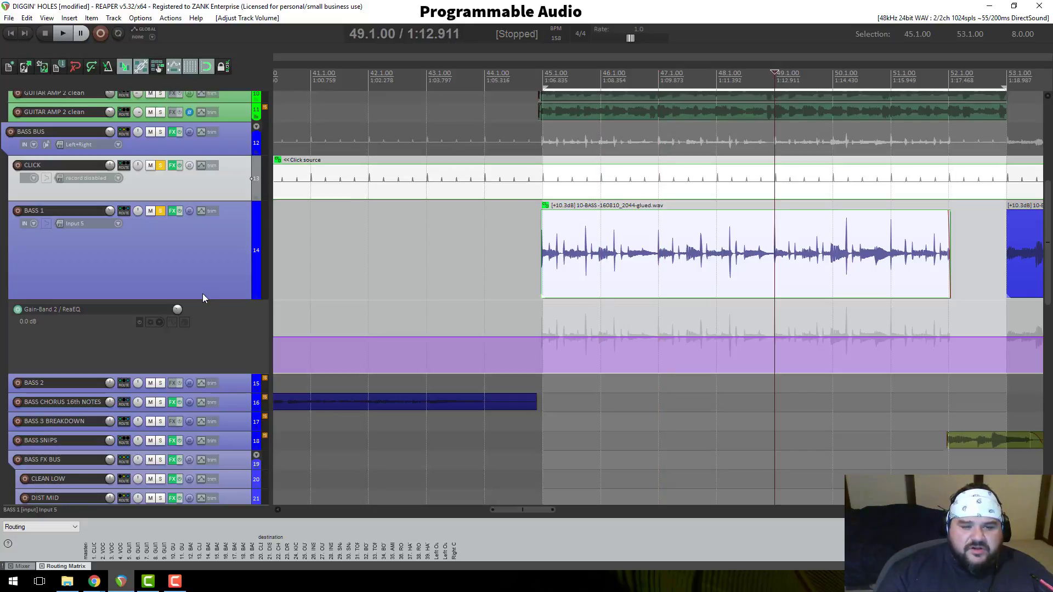
left_click_drag(208, 298, 214, 378)
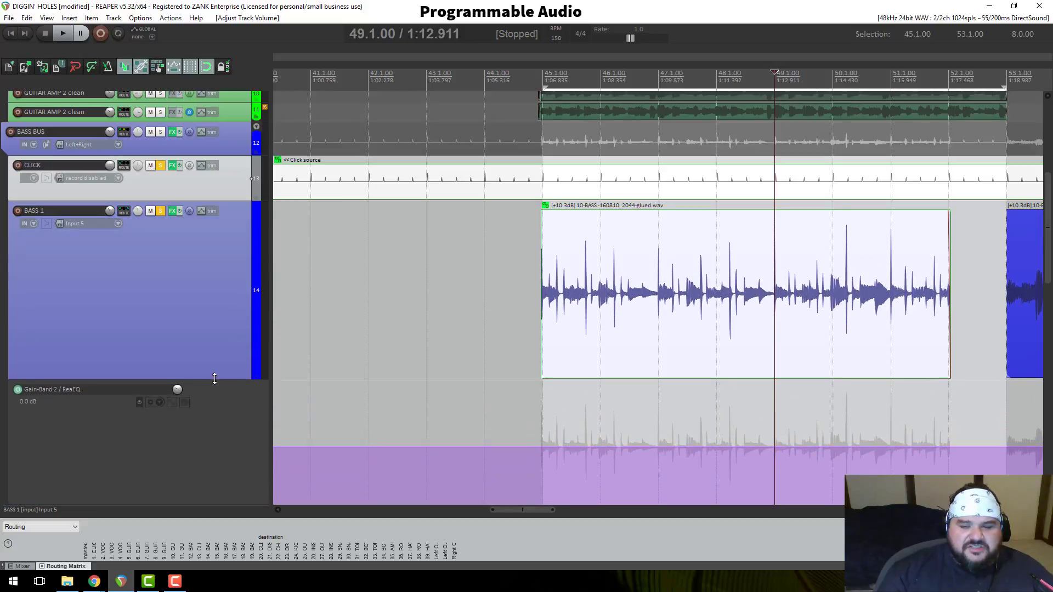
Step: Solo both GUITAR AMP 2 clean tracks alongside the click and bass, and play from bar 46
left_click(603, 80)
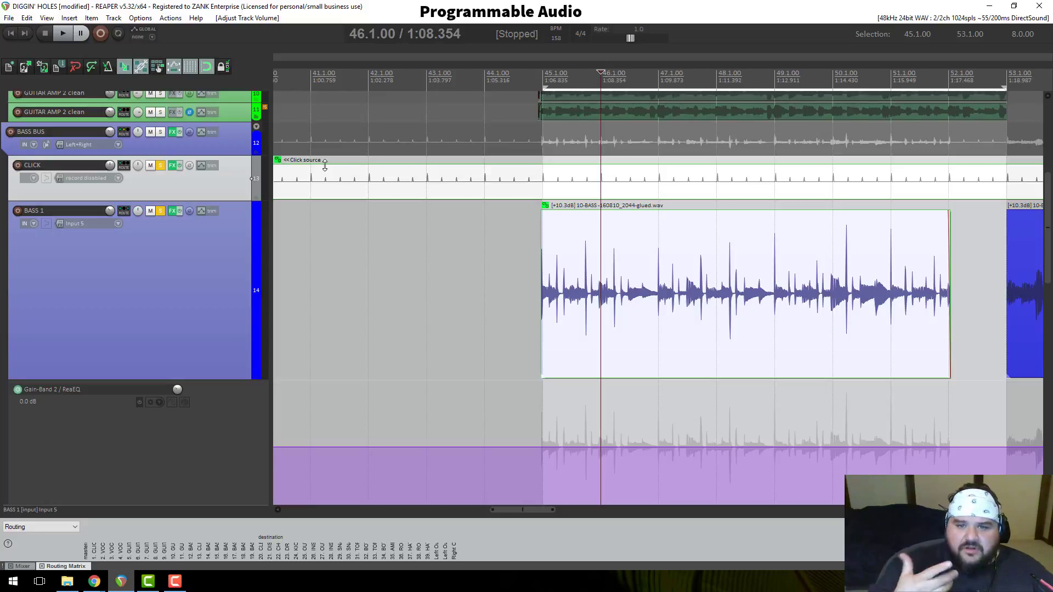
scroll(326, 164, "up", 1)
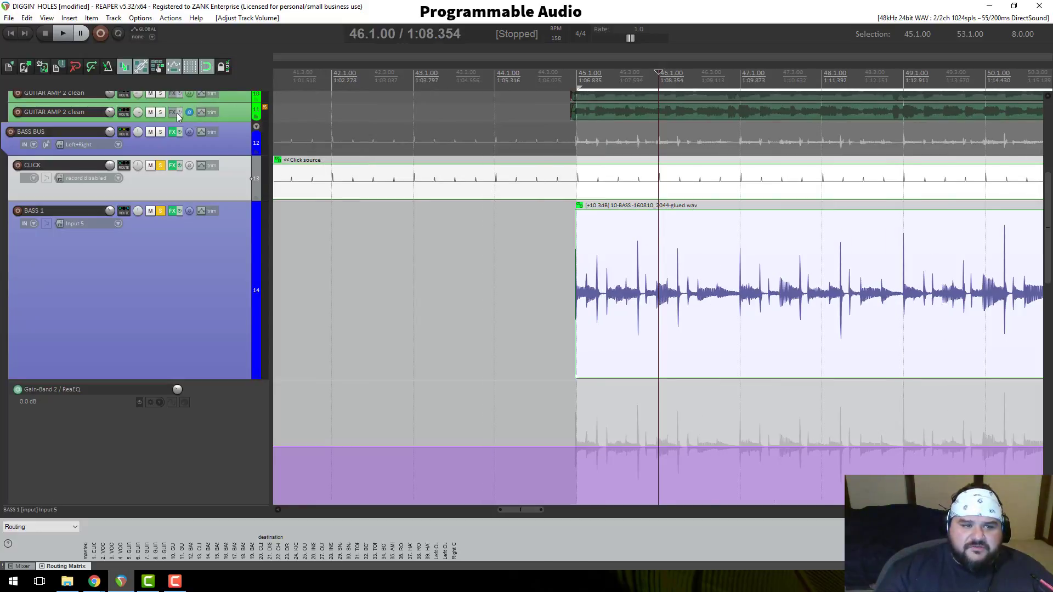
left_click(160, 112)
left_click(161, 94)
key("space")
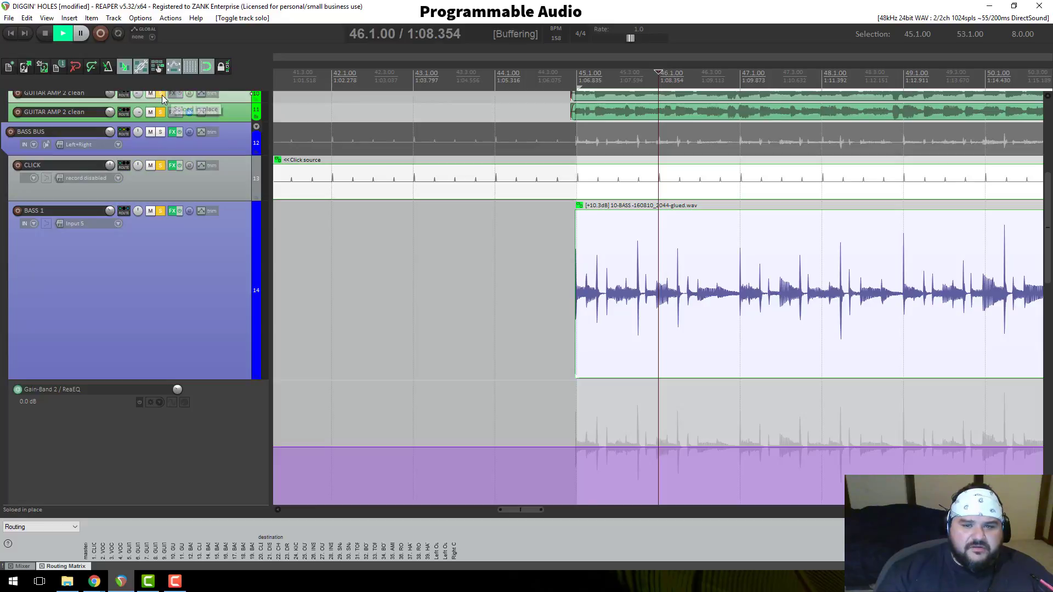
Step: Reset the BASS 1 track volume to 0.00 dB during playback and stop the transport
scroll(171, 149, "up", 1)
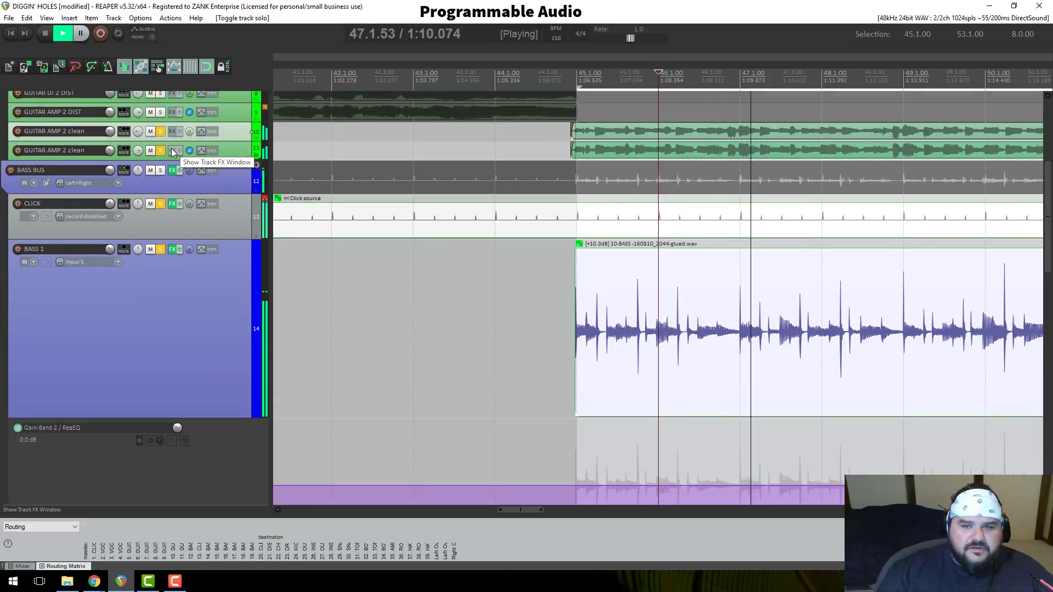
double_click(110, 249)
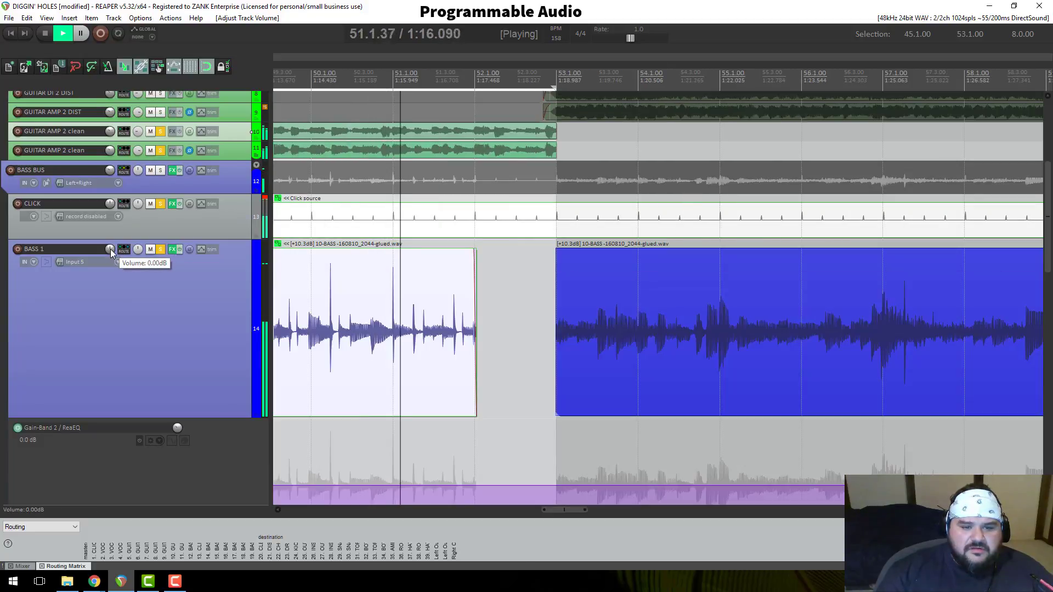
key("space")
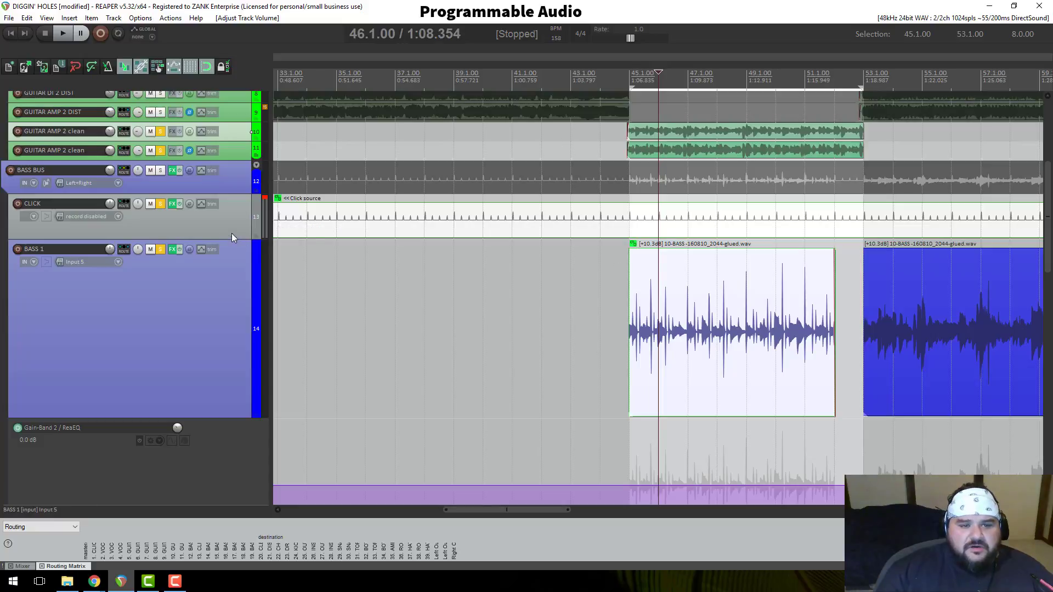
Step: Unsolo both GUITAR AMP 2 clean tracks and play BASS 1 with the click from bar 45
left_click(161, 150)
left_click(162, 131)
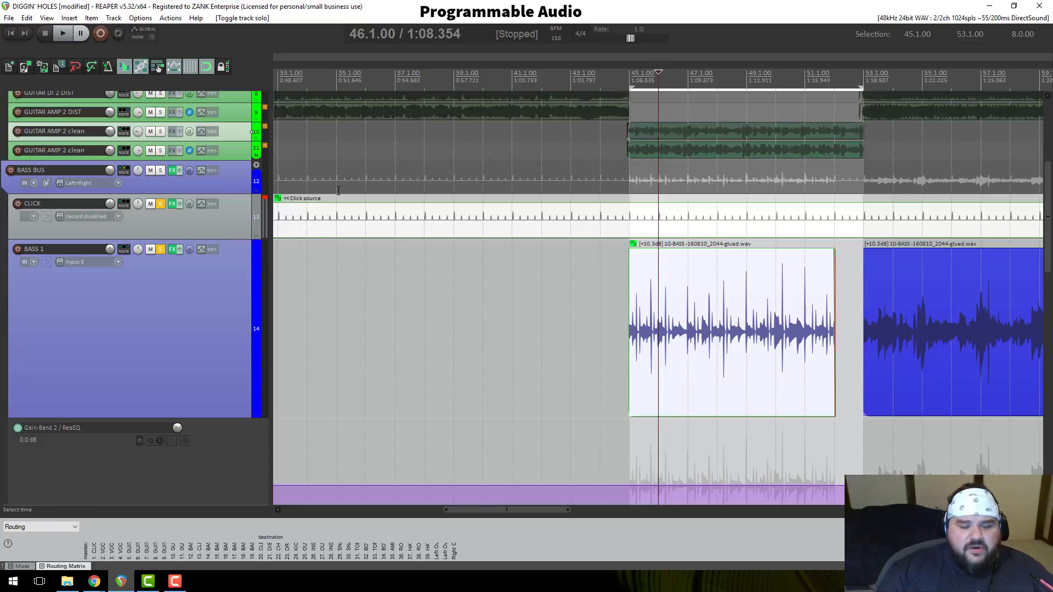
left_click(631, 73)
key("space")
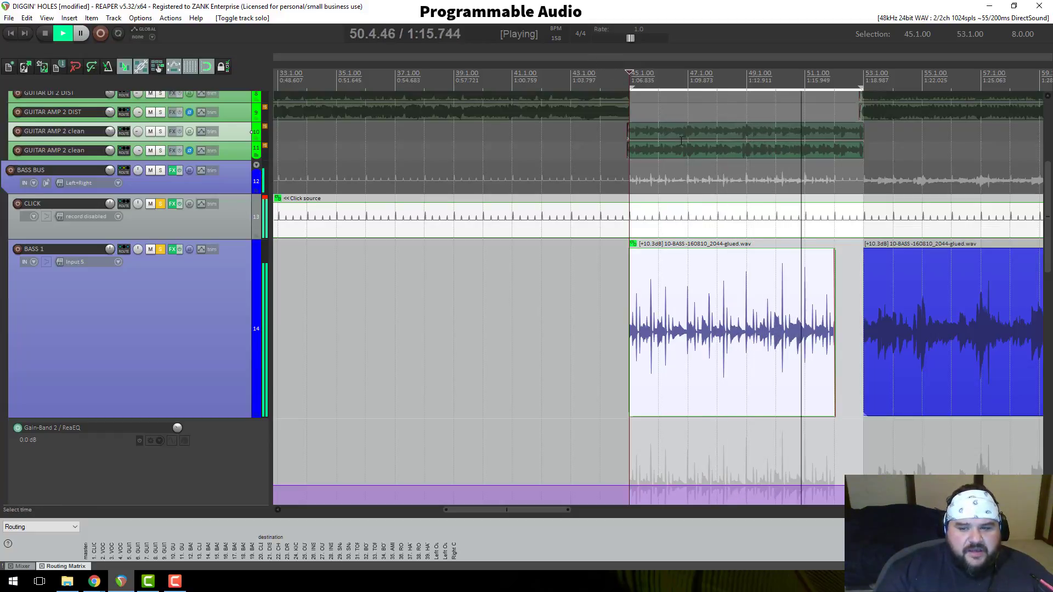
key("space")
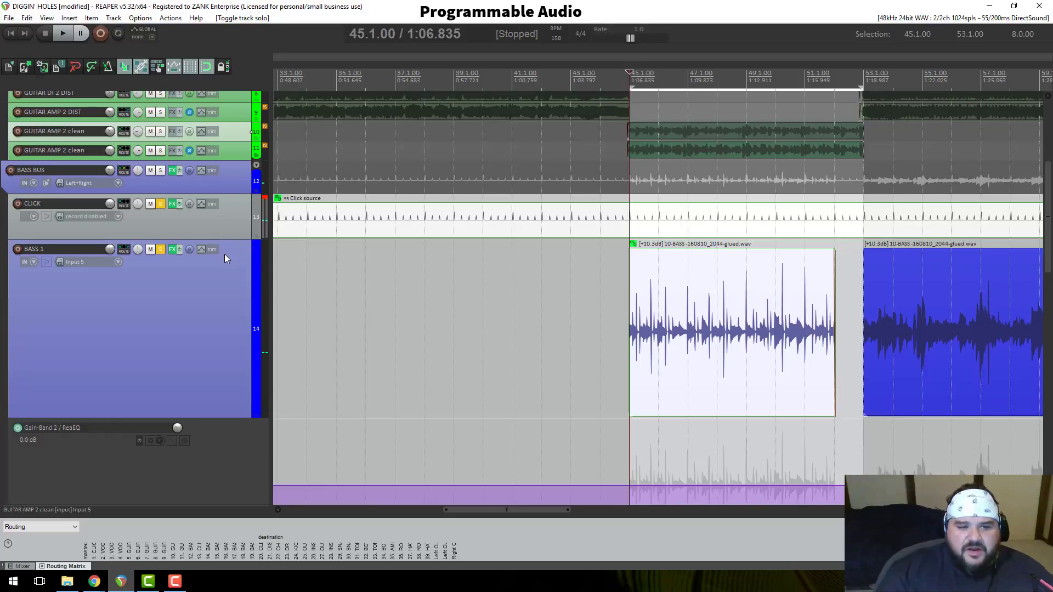
scroll(222, 253, "down", 2)
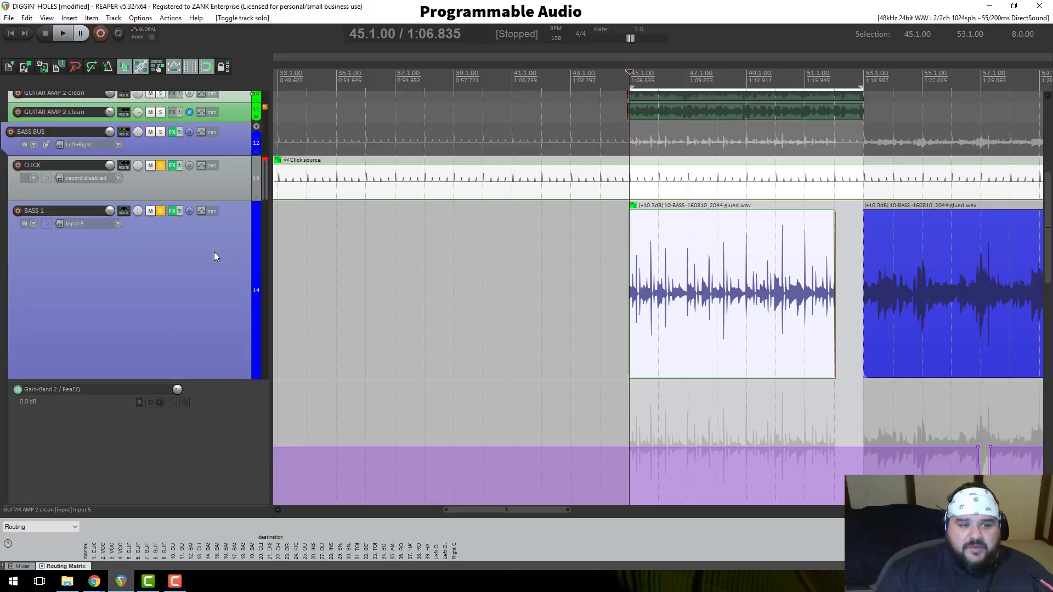
scroll(207, 271, "down", 8)
scroll(209, 338, "down", 4)
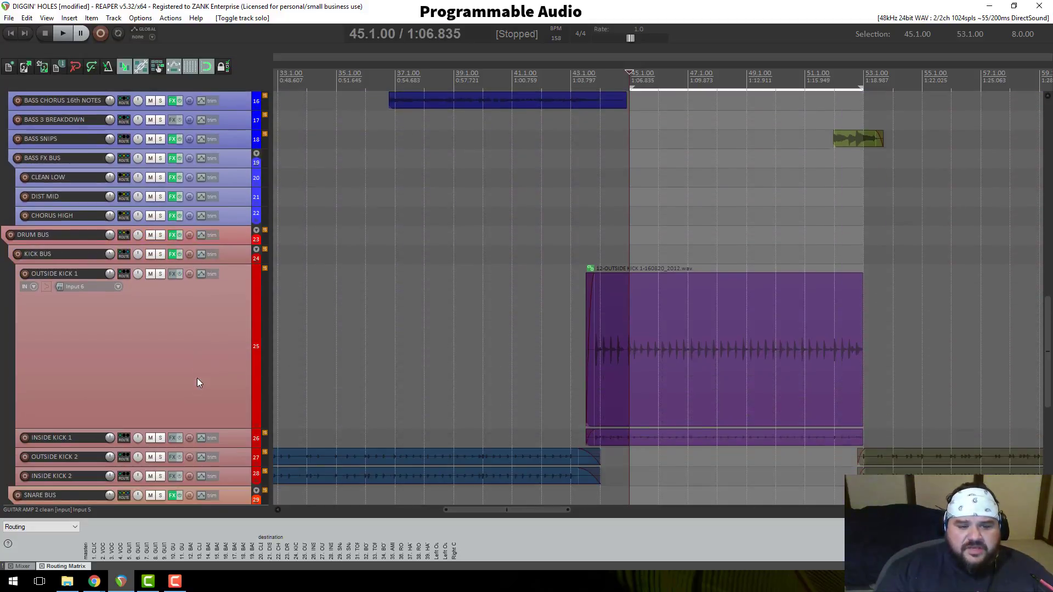
left_click(160, 274)
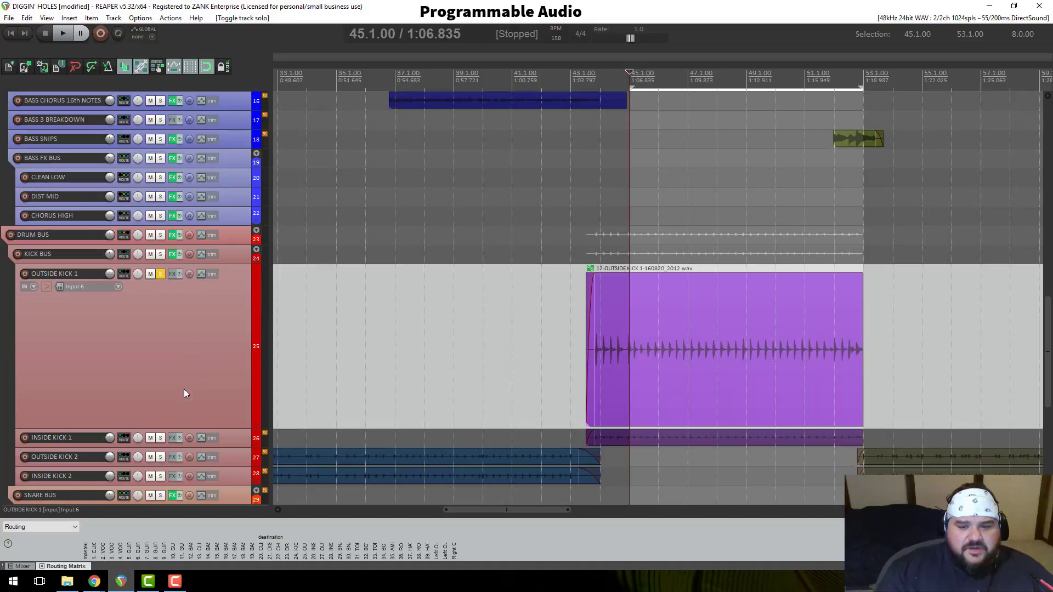
left_click(160, 272)
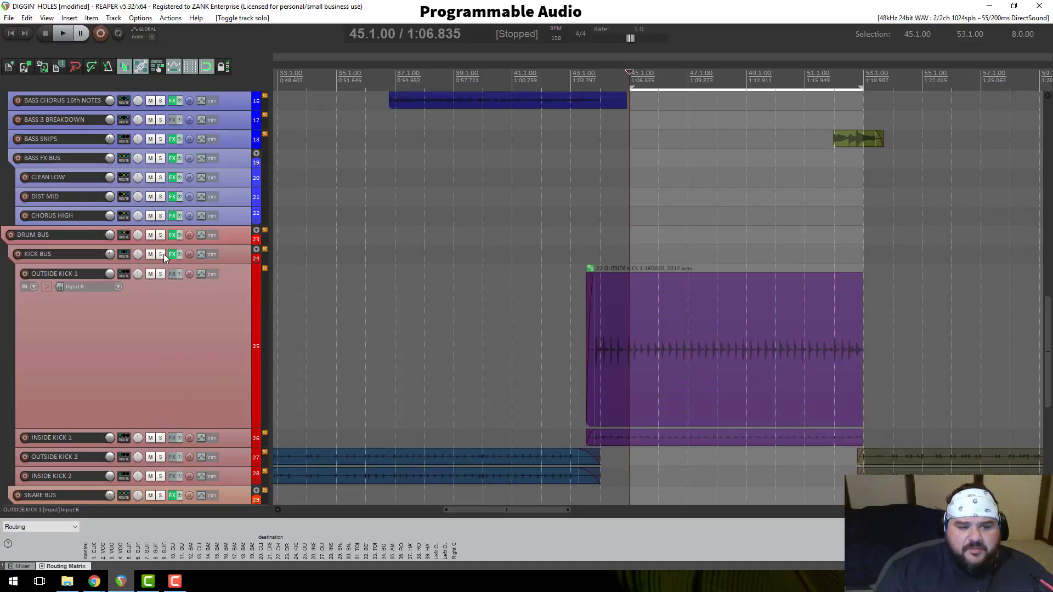
scroll(166, 219, "up", 8)
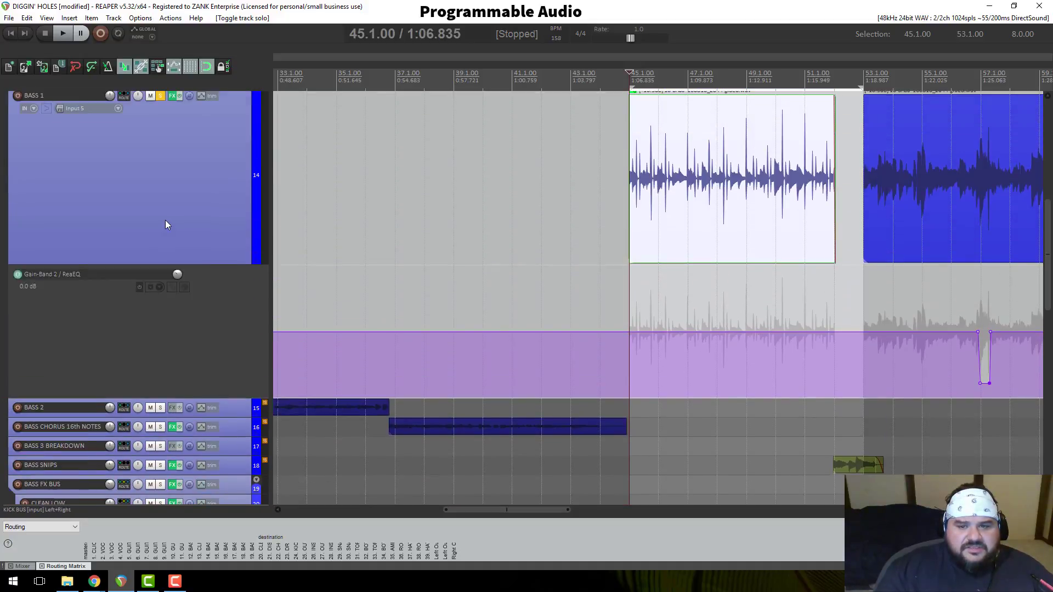
scroll(166, 224, "up", 2)
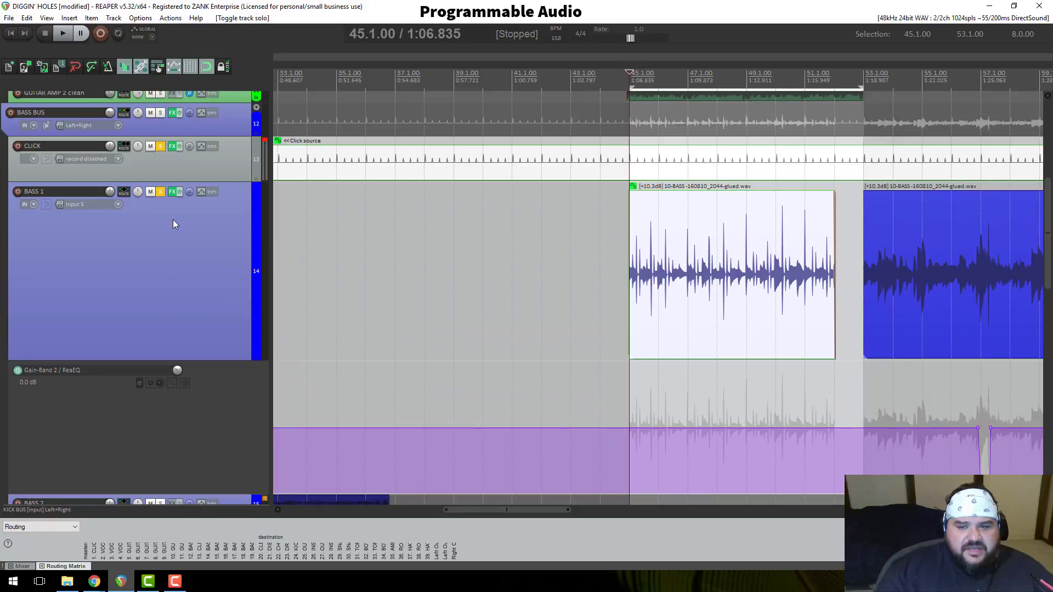
Step: Unsolo the CLICK track and listen to BASS 1 alone from bar 45
left_click(161, 146)
key("space")
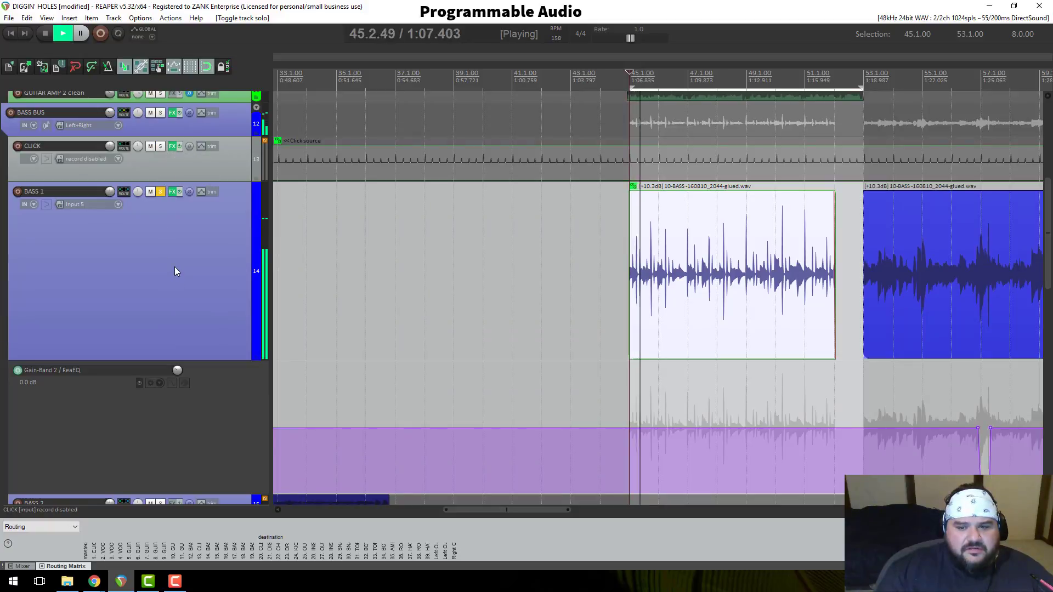
scroll(761, 234, "up", 3)
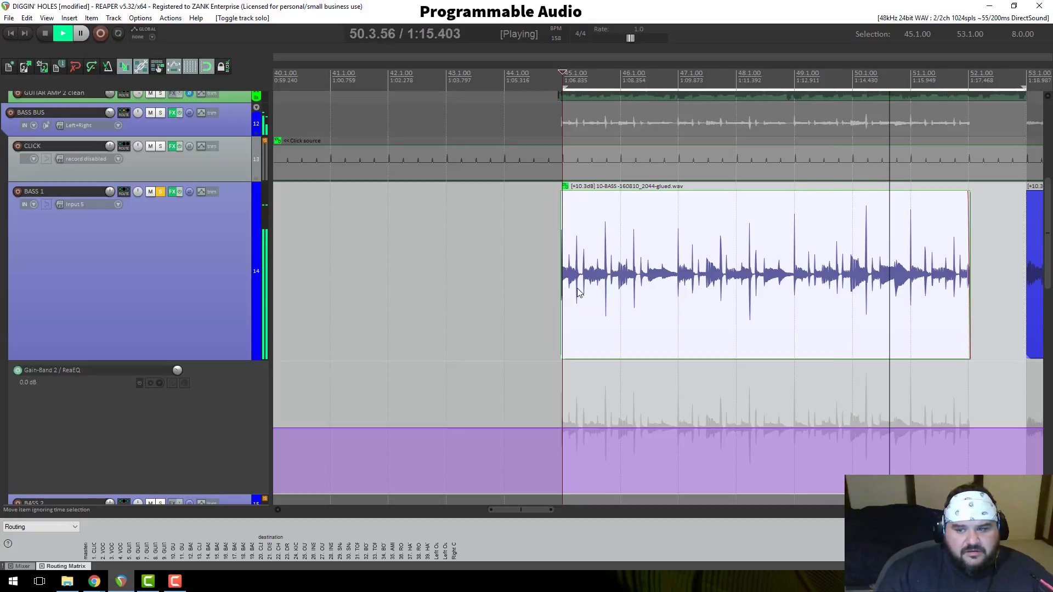
key("space")
Step: Select the BASS 1 track and listen to it on its own from bar 49
scroll(576, 292, "up", 8)
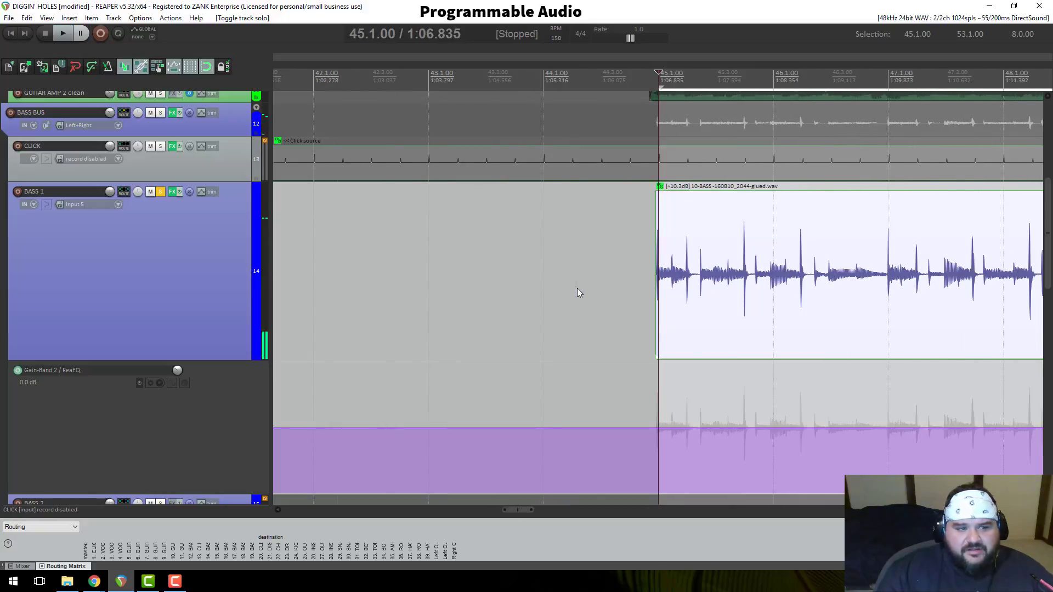
scroll(779, 299, "down", 8)
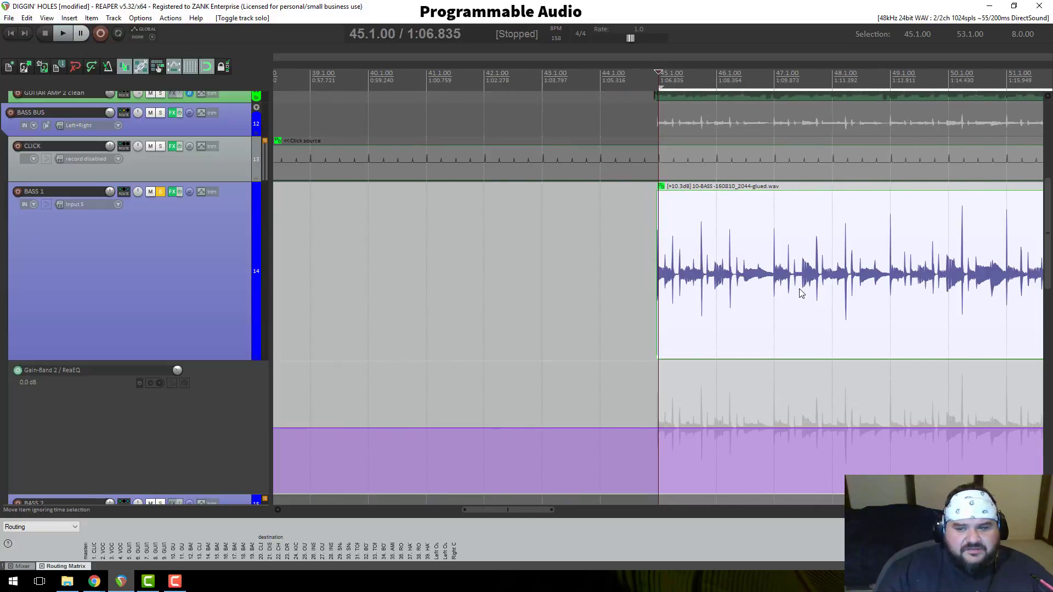
scroll(801, 294, "down", 2)
left_click(195, 252)
scroll(187, 251, "up", 5)
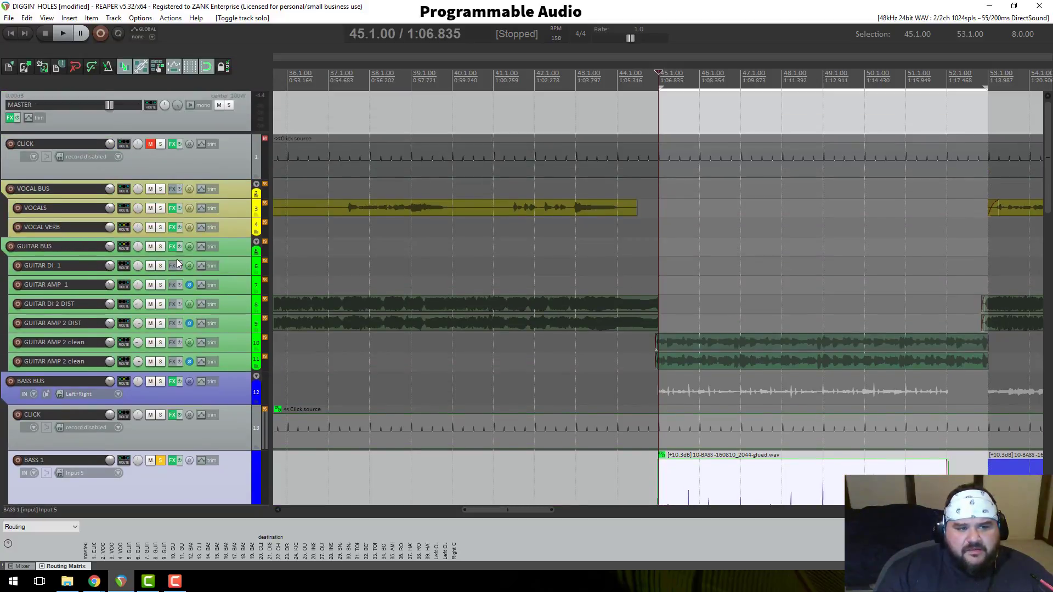
scroll(177, 263, "down", 5)
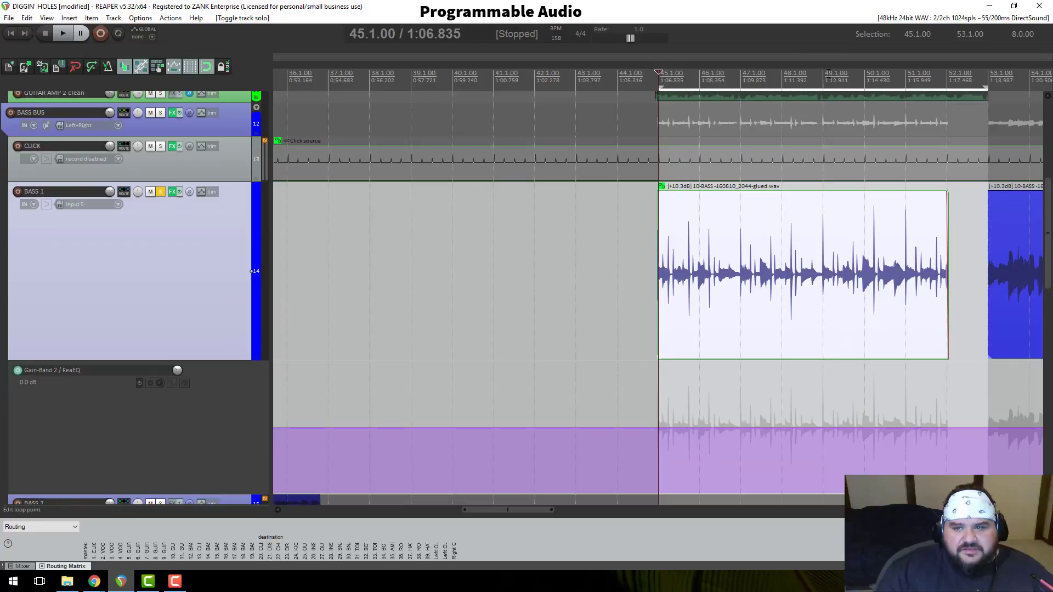
left_click(829, 72)
key("space")
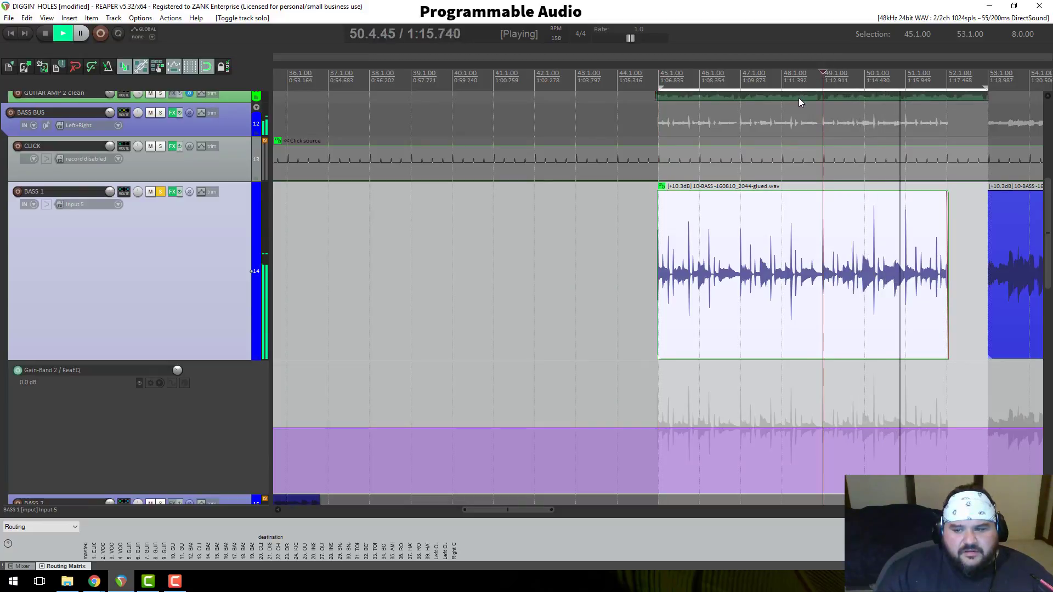
key("space")
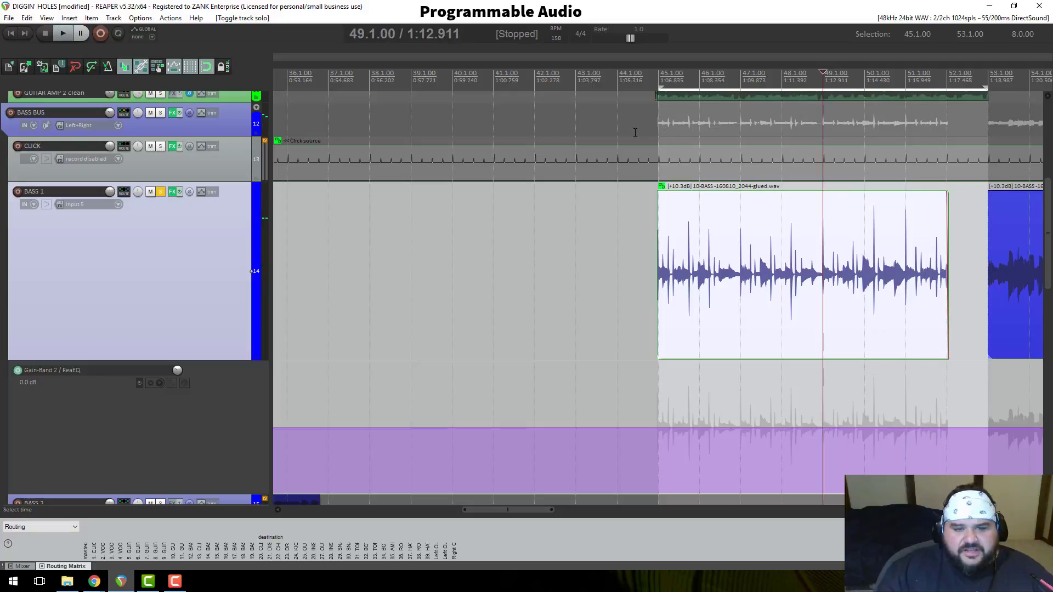
Step: Unsolo BASS 1, solo the CLICK track and the KICK BUS, and play them from bar 45
left_click(659, 72)
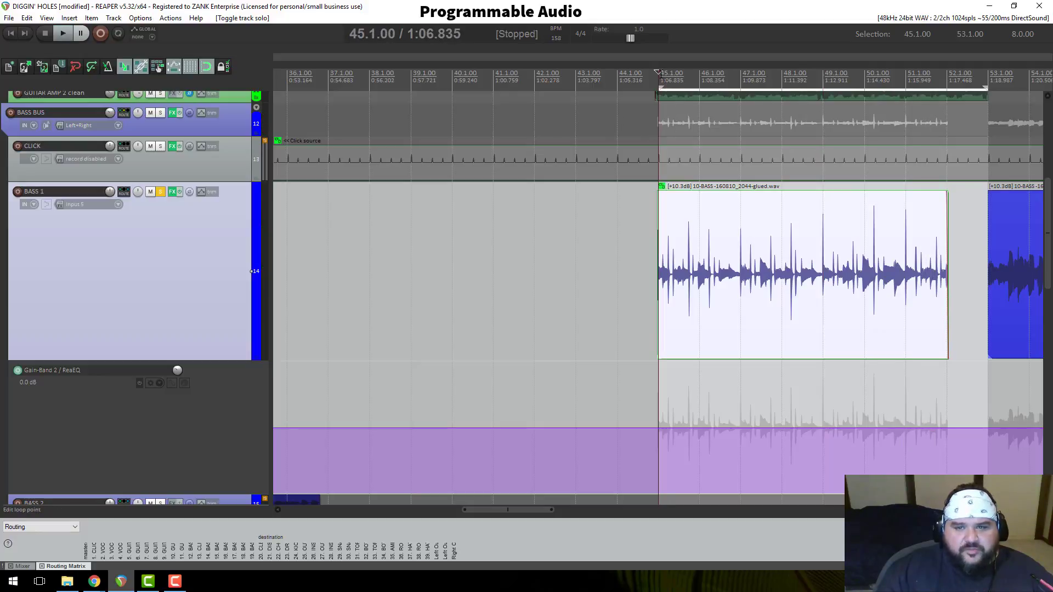
mouse_move(648, 87)
left_mouse_down()
mouse_move(609, 87)
mouse_move(642, 86)
left_mouse_up()
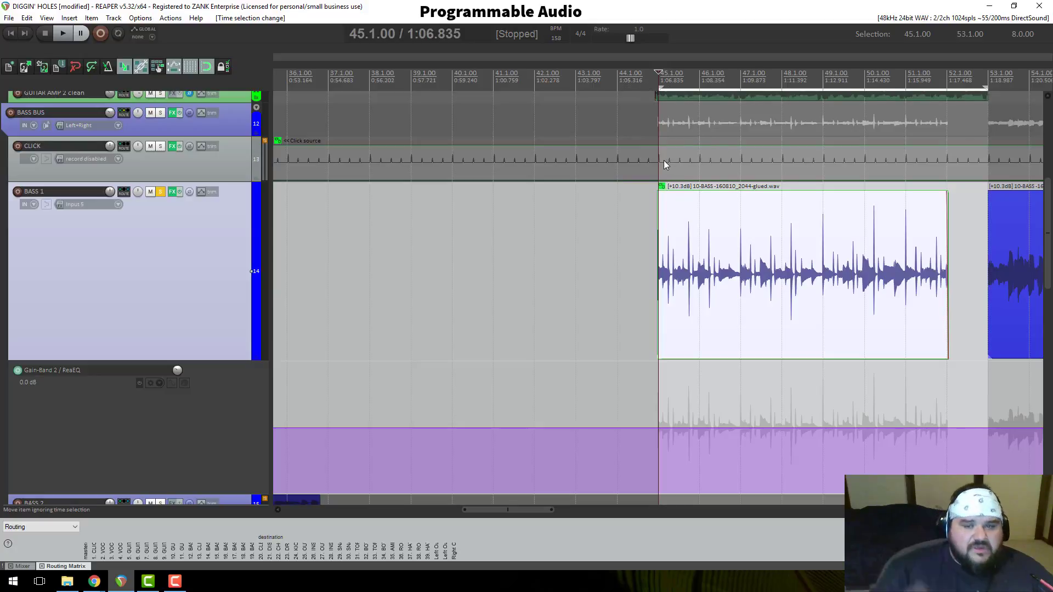
left_click(160, 191)
left_click(161, 146)
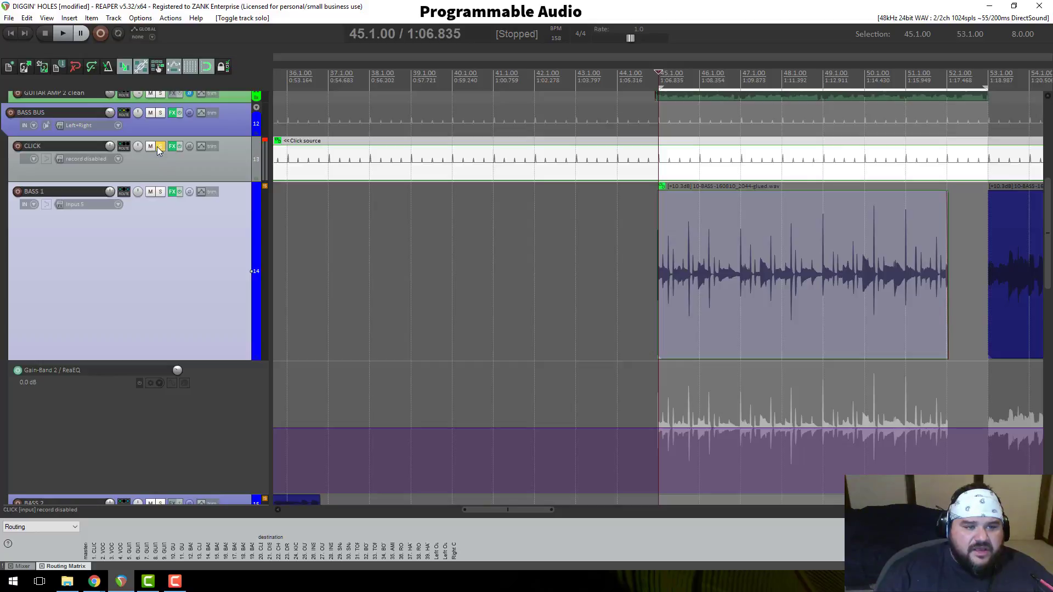
scroll(161, 153, "down", 1)
scroll(169, 163, "down", 5)
key("space")
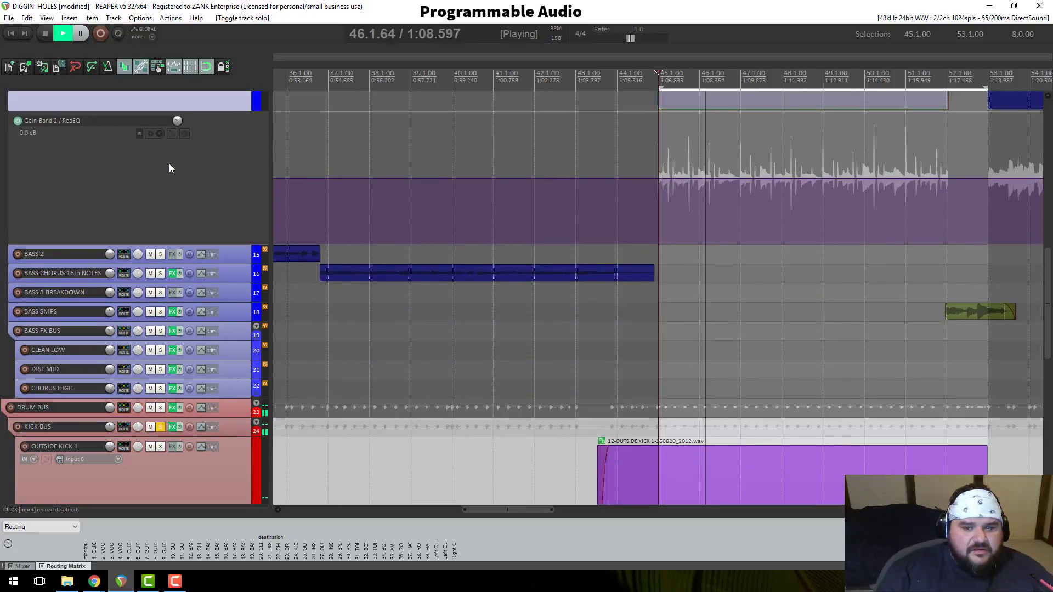
scroll(169, 168, "up", 2)
scroll(169, 164, "up", 8)
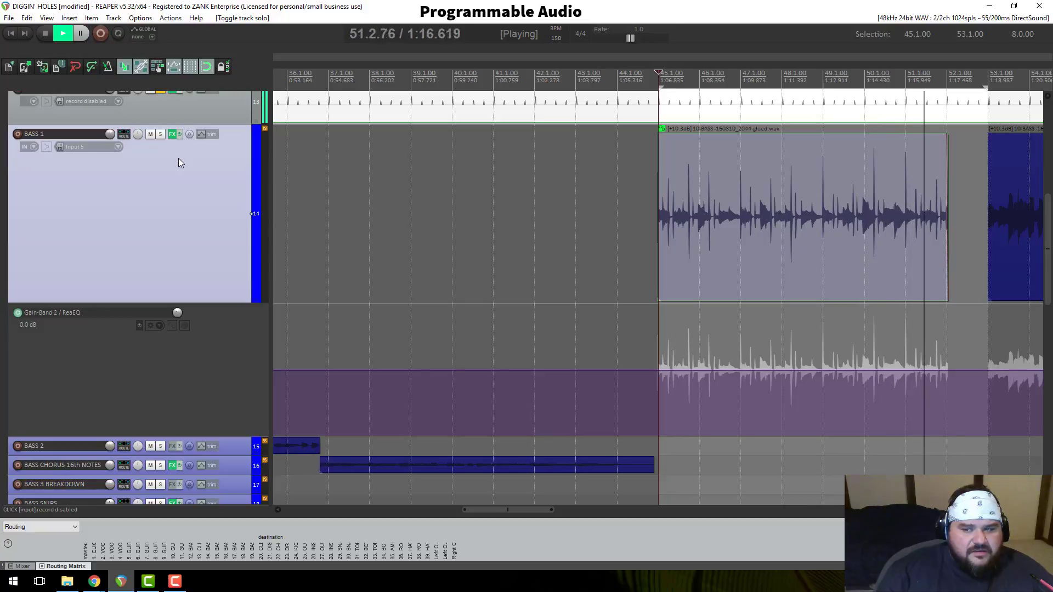
Step: Stop playback and increase the height of the CLICK track so its waveform is easier to read
key("space")
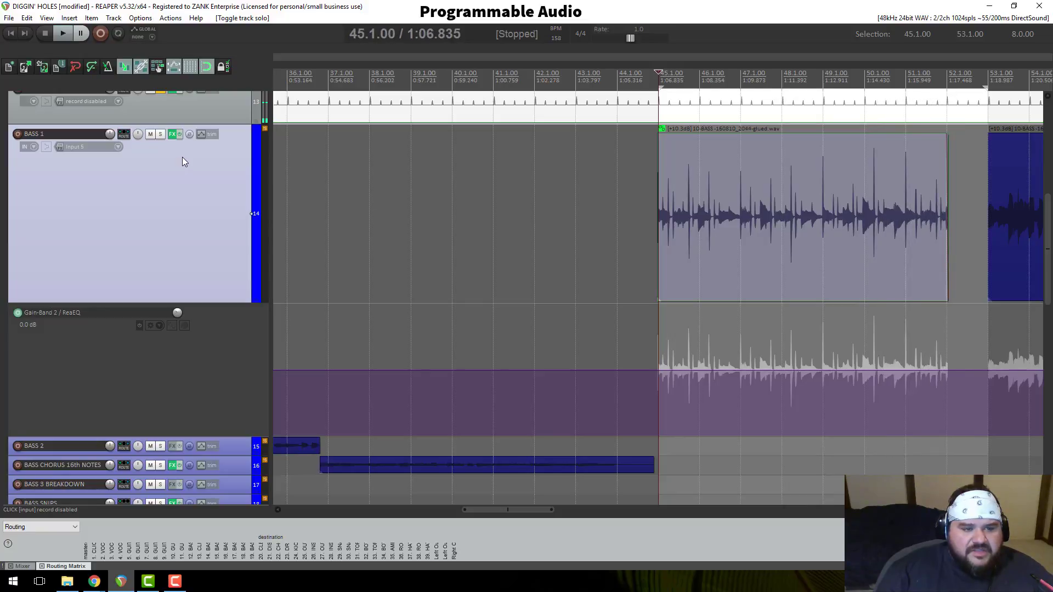
scroll(182, 161, "up", 1)
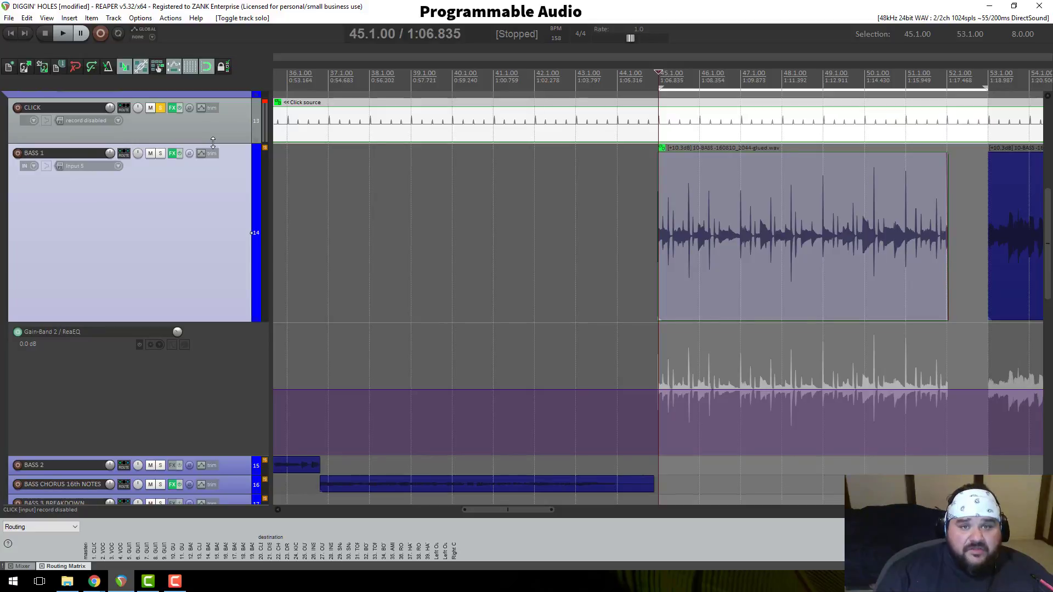
left_click_drag(213, 142, 204, 198)
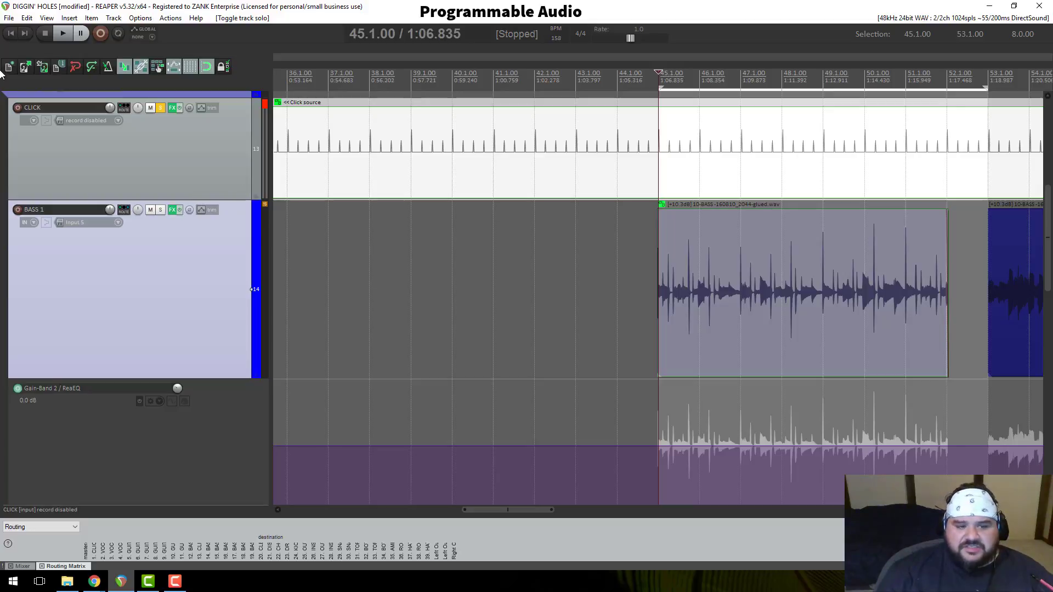
Step: Move the OUTSIDE KICK 1 track out of the KICK BUS group to directly below BASS 1
scroll(174, 367, "down", 10)
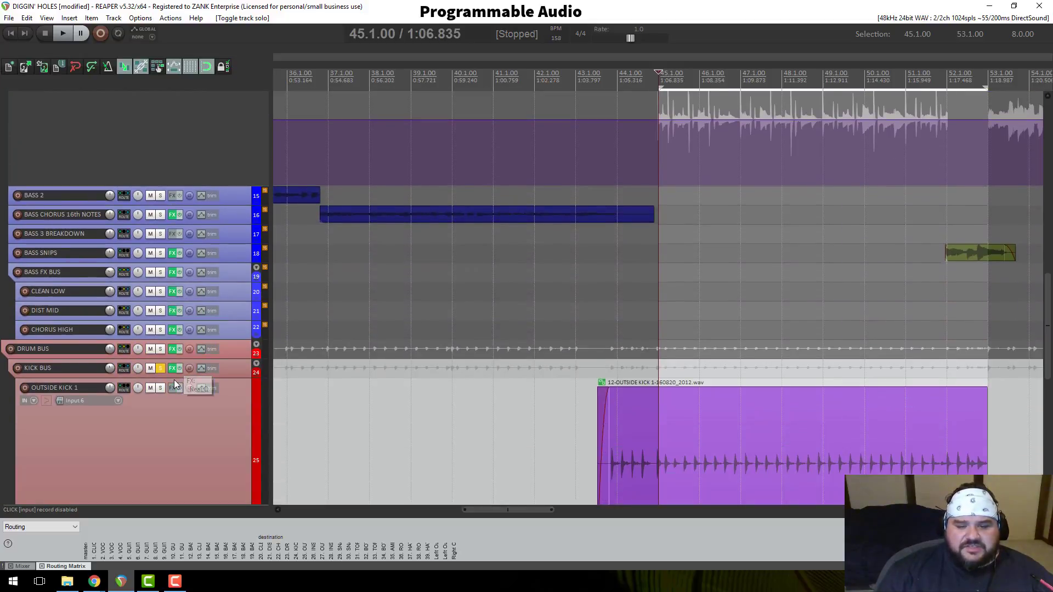
scroll(174, 380, "down", 3)
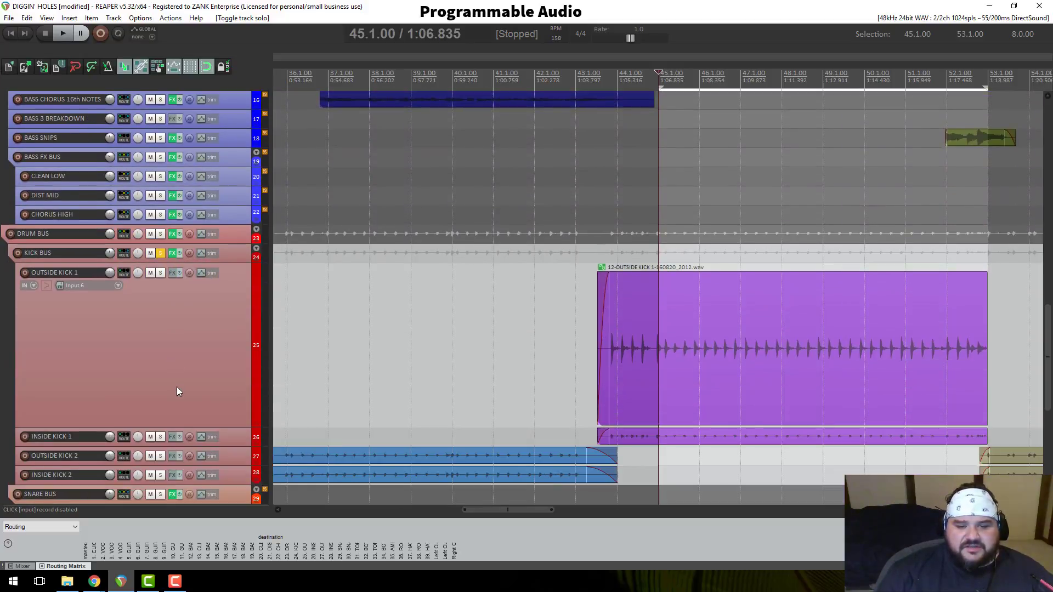
left_click(194, 339)
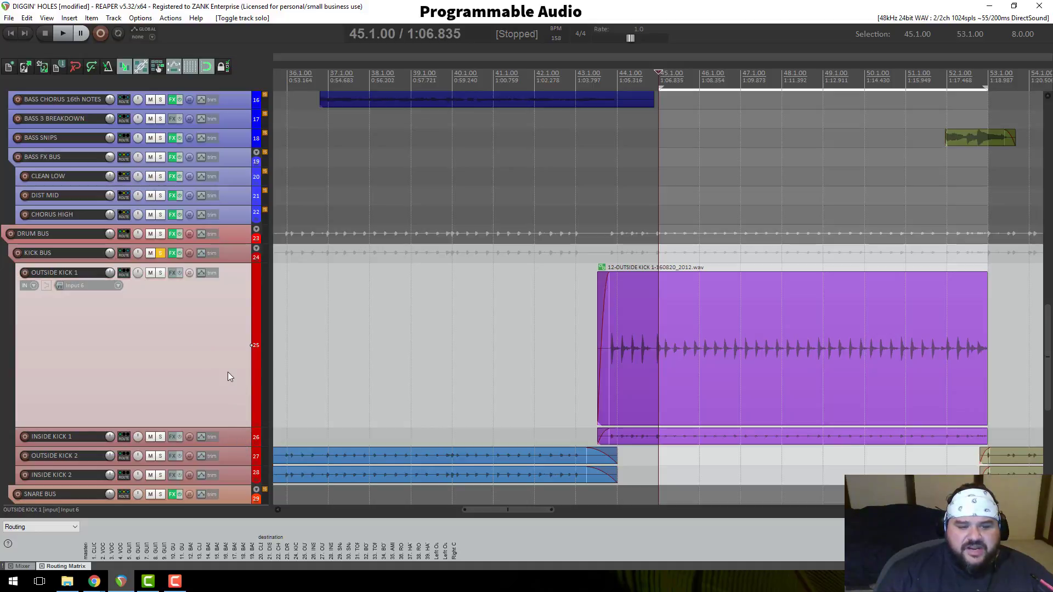
scroll(216, 300, "up", 6)
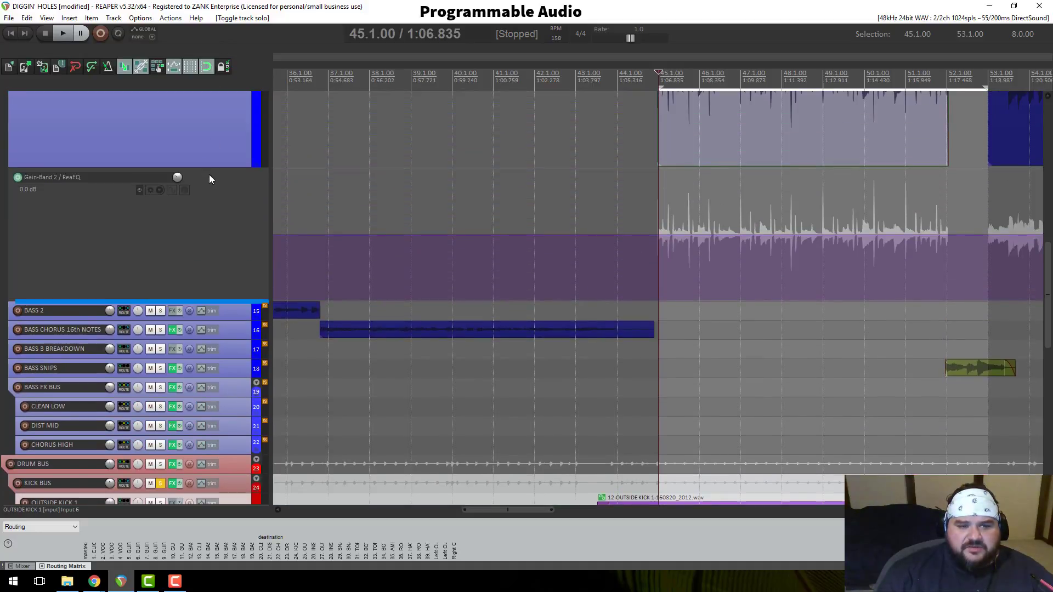
left_click_drag(213, 176, 213, 176)
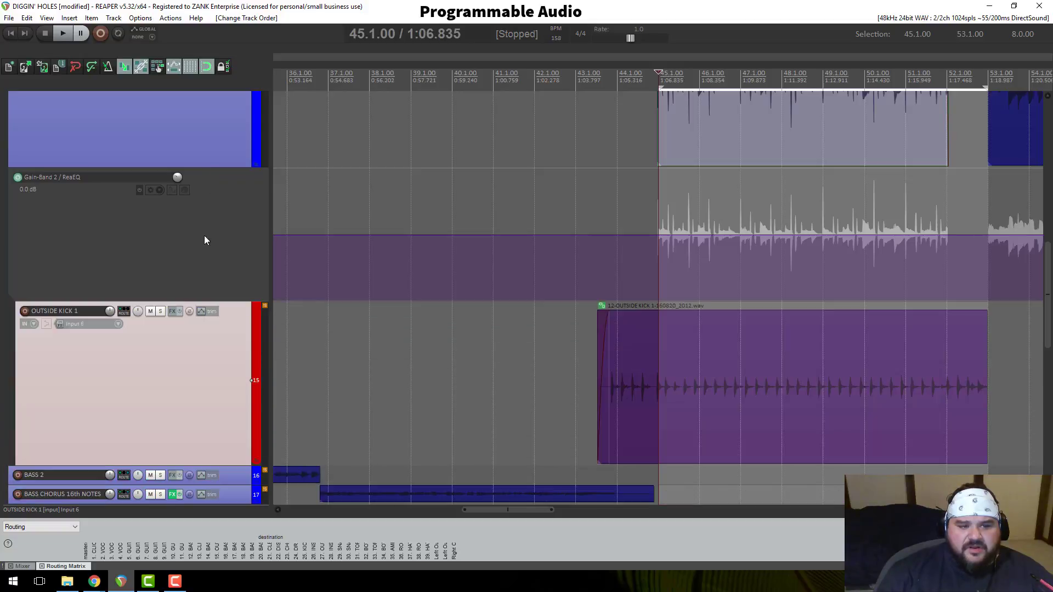
Step: Hide BASS 1's Gain-Band 2 / ReaEQ envelope and place the edit cursor at bar 51
left_click(165, 190)
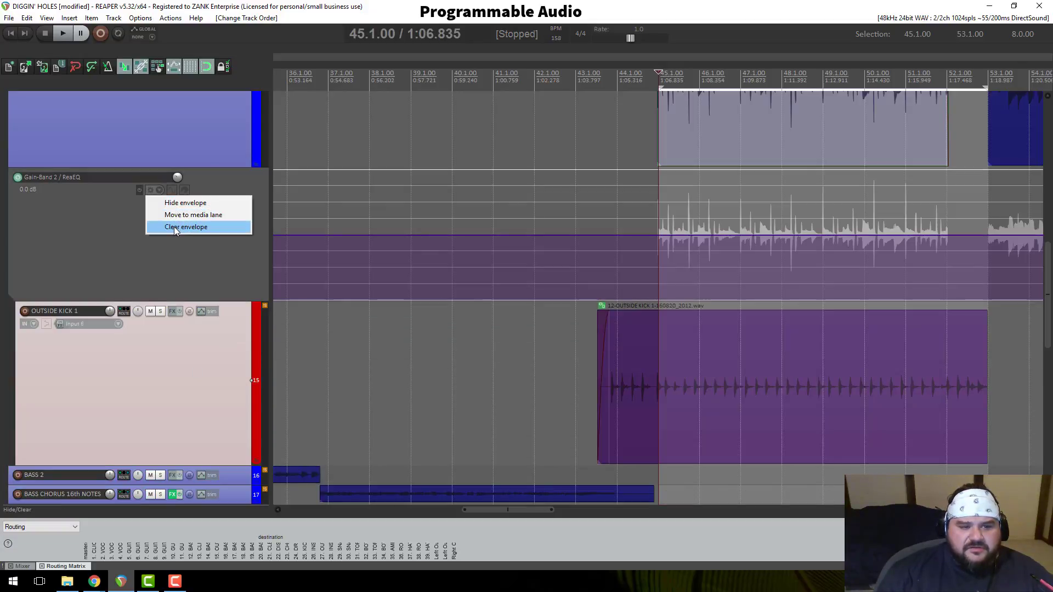
left_click(181, 203)
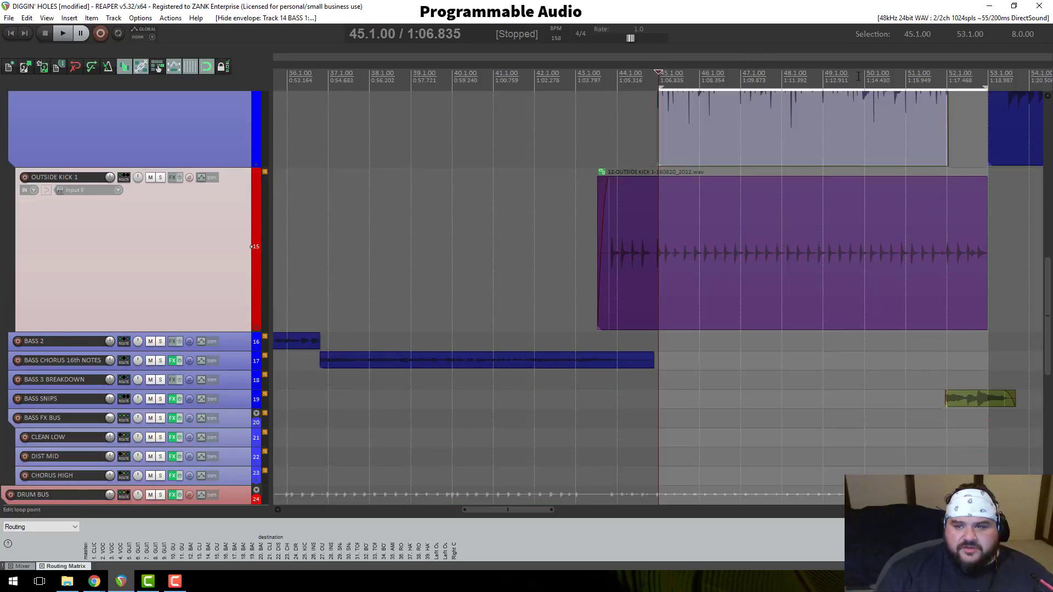
left_click(904, 78)
scroll(261, 150, "up", 4)
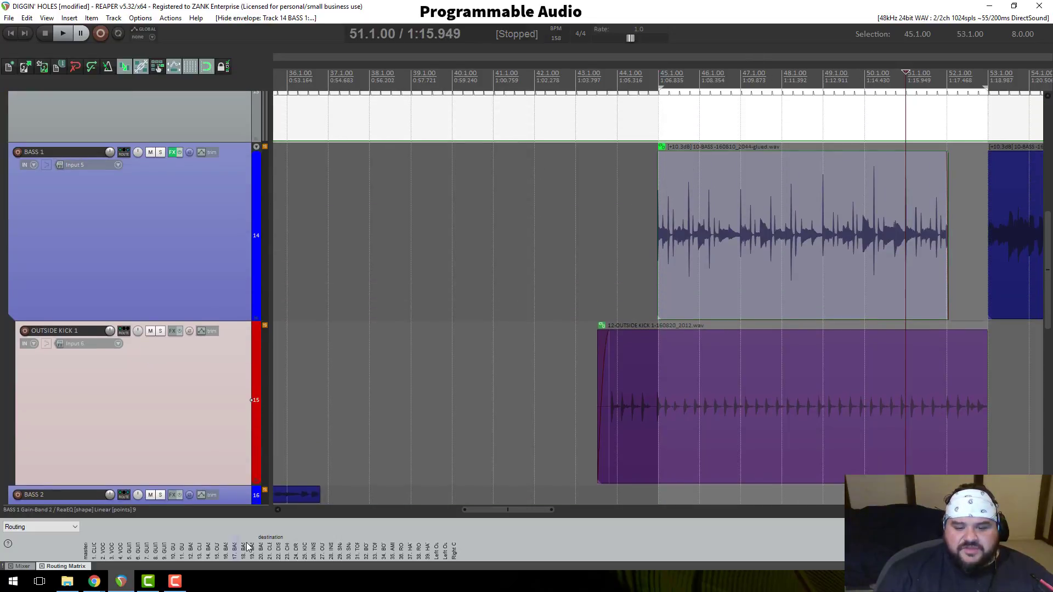
Step: Place the edit cursor at bar 49 and examine the BASS 1 and OUTSIDE KICK 1 hits around it up close
left_click_drag(521, 511, 561, 505)
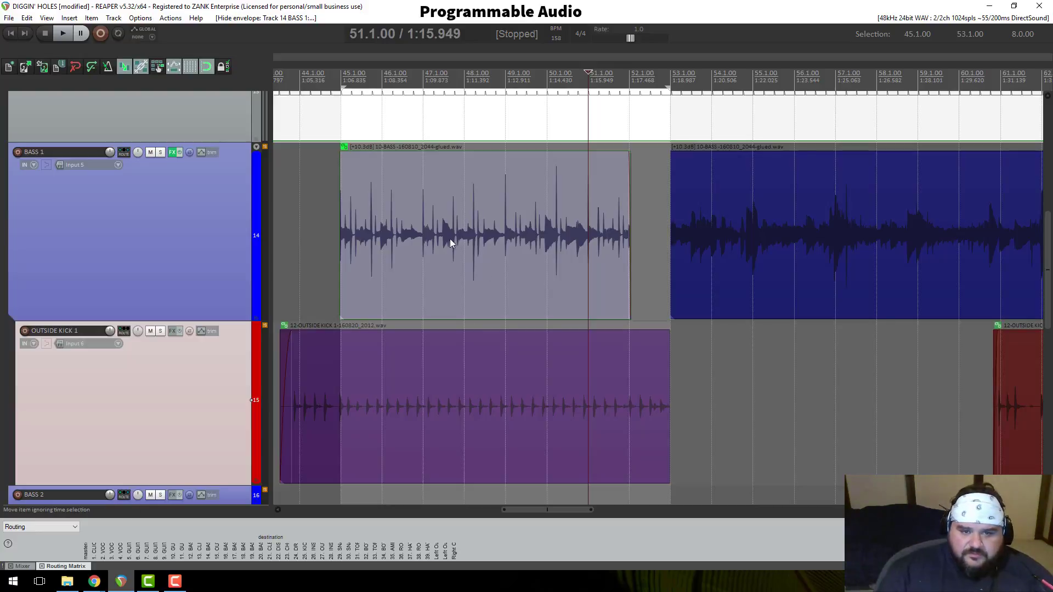
left_click(505, 115)
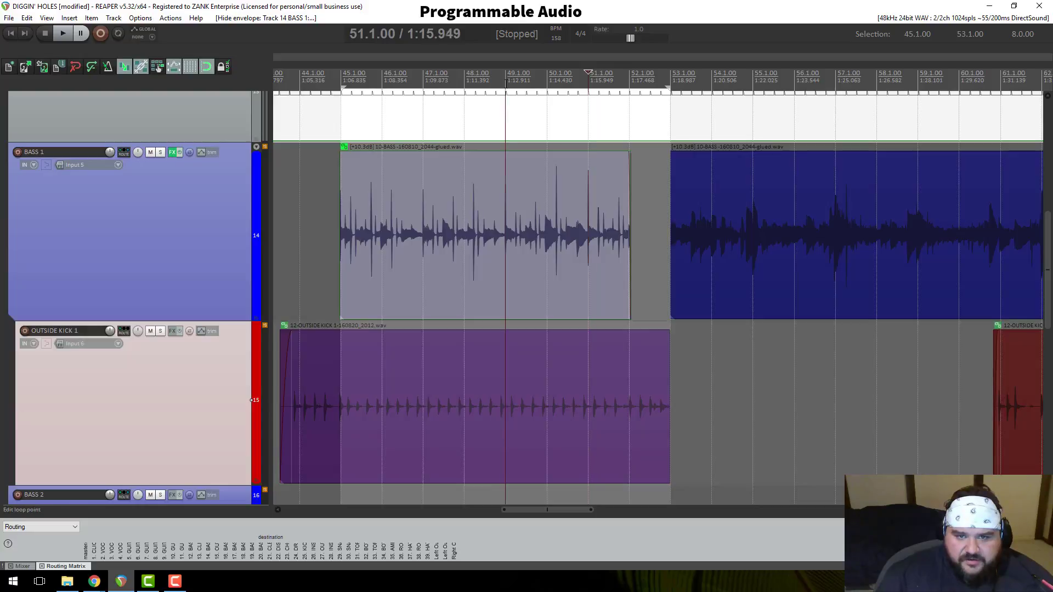
scroll(547, 245, "up", 8)
scroll(675, 296, "up", 2)
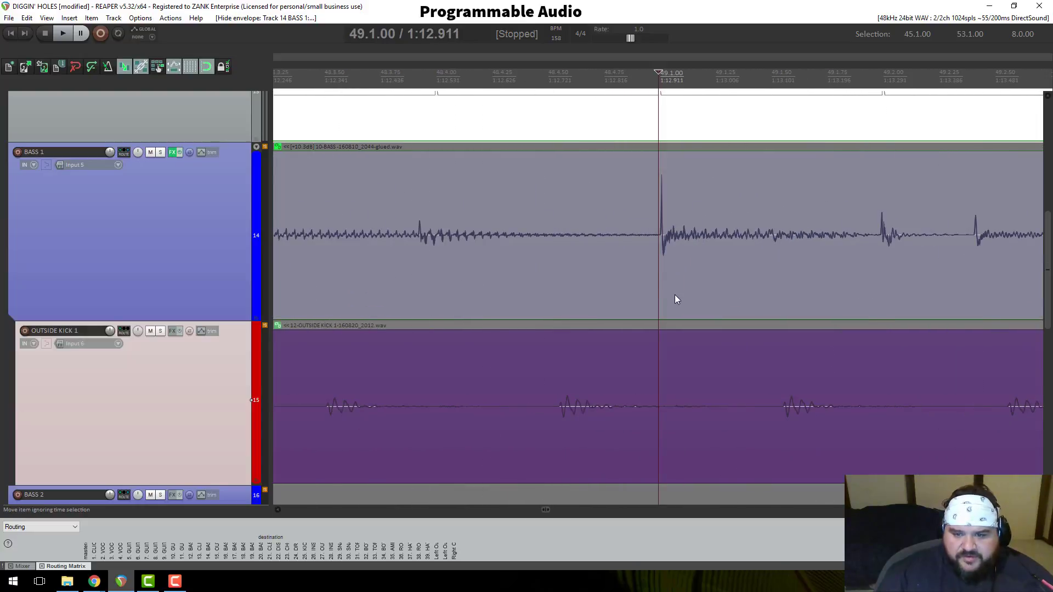
scroll(675, 296, "down", 6)
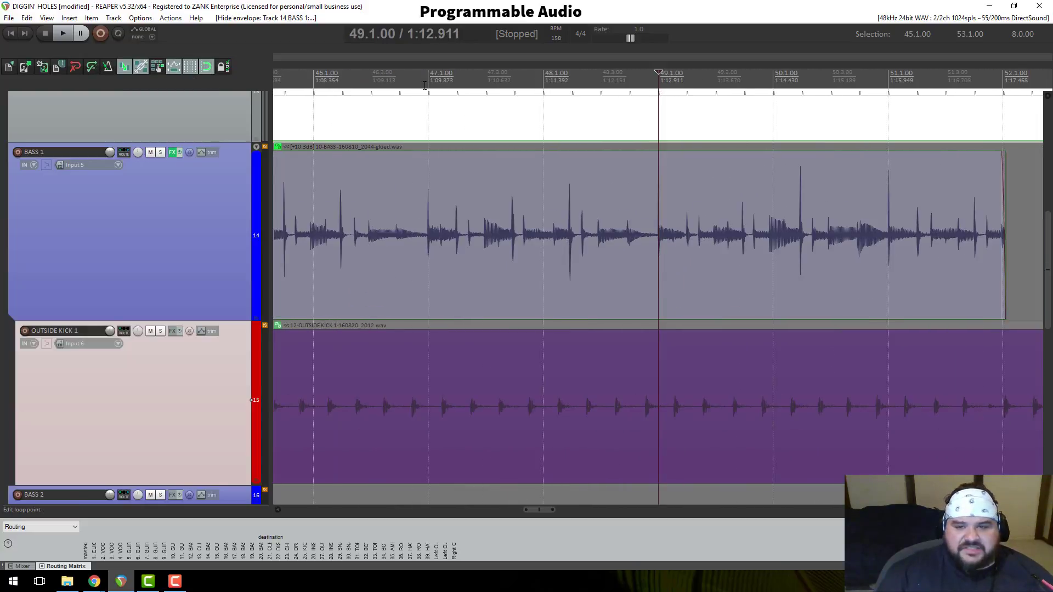
Step: Check the downbeats of bars 50 and 48, and compare the BASS 1 transient with the CLICK pulse at bar 49
left_click(774, 77)
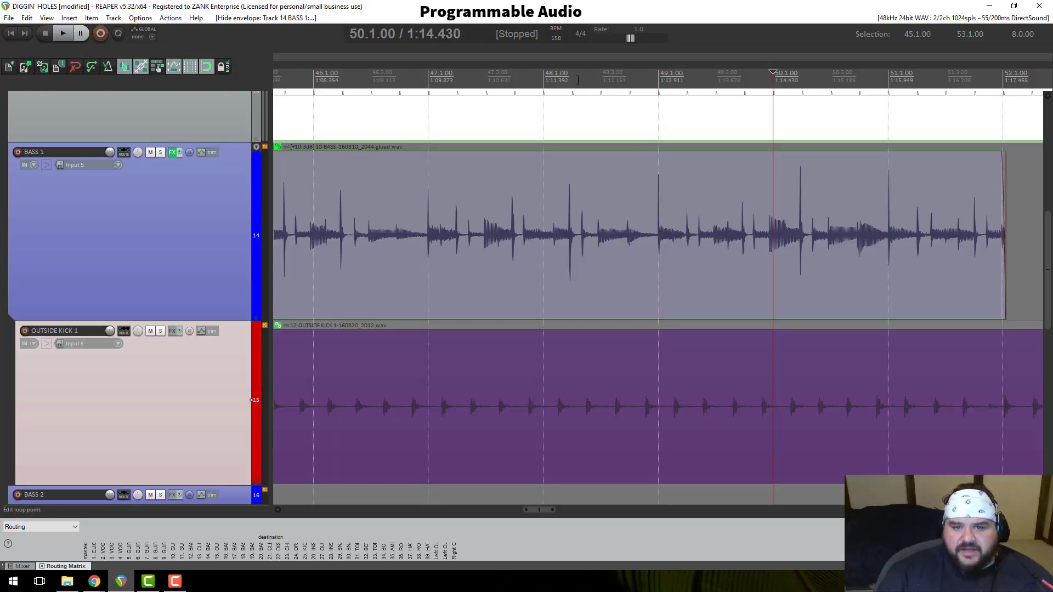
left_click(544, 75)
left_click(660, 97)
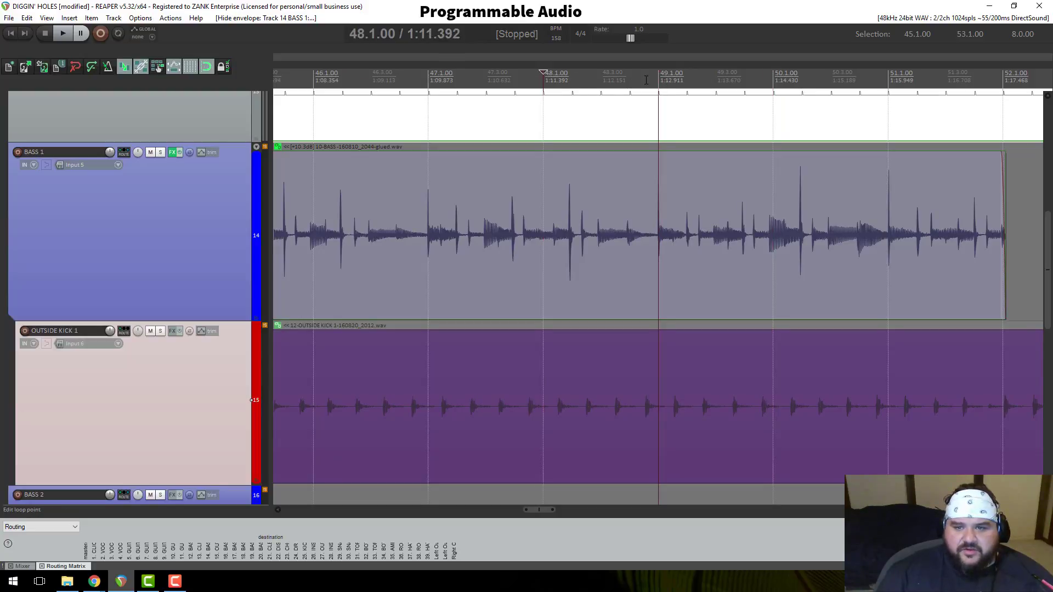
scroll(558, 163, "up", 1)
scroll(606, 161, "up", 3)
scroll(668, 156, "up", 10)
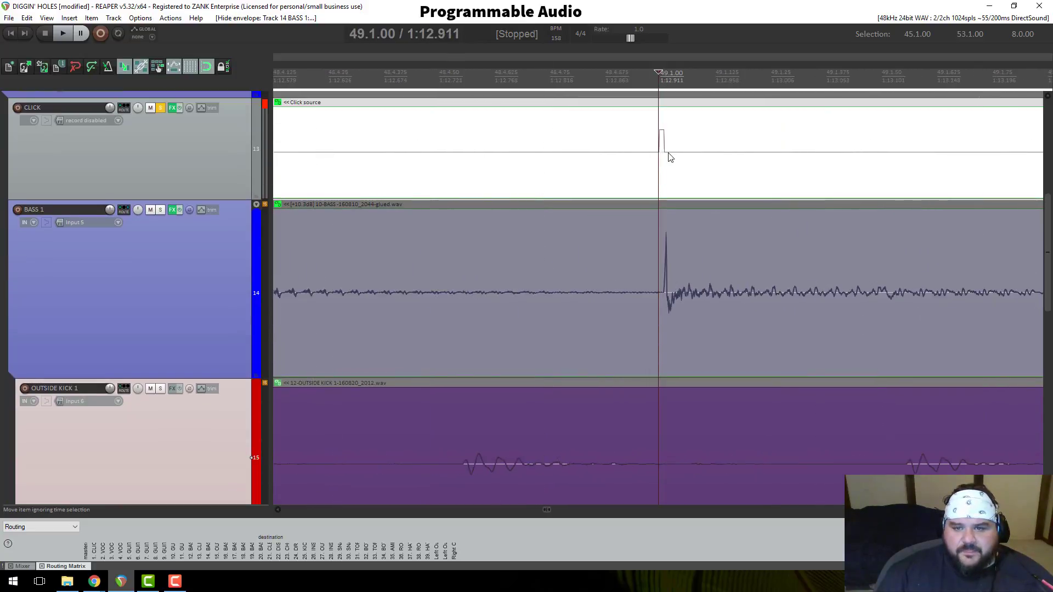
scroll(670, 158, "down", 5)
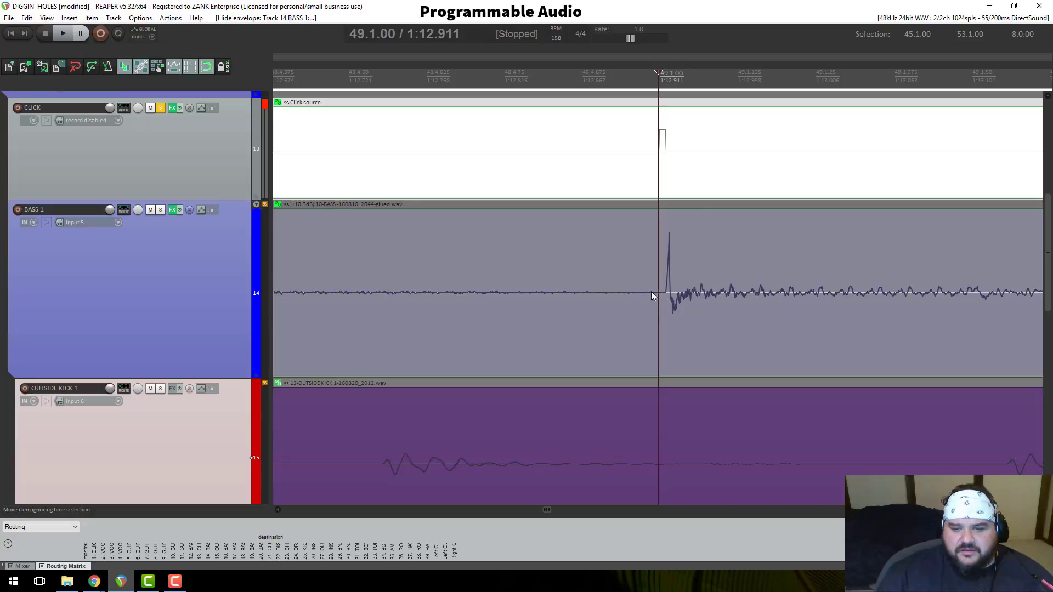
scroll(938, 291, "down", 2)
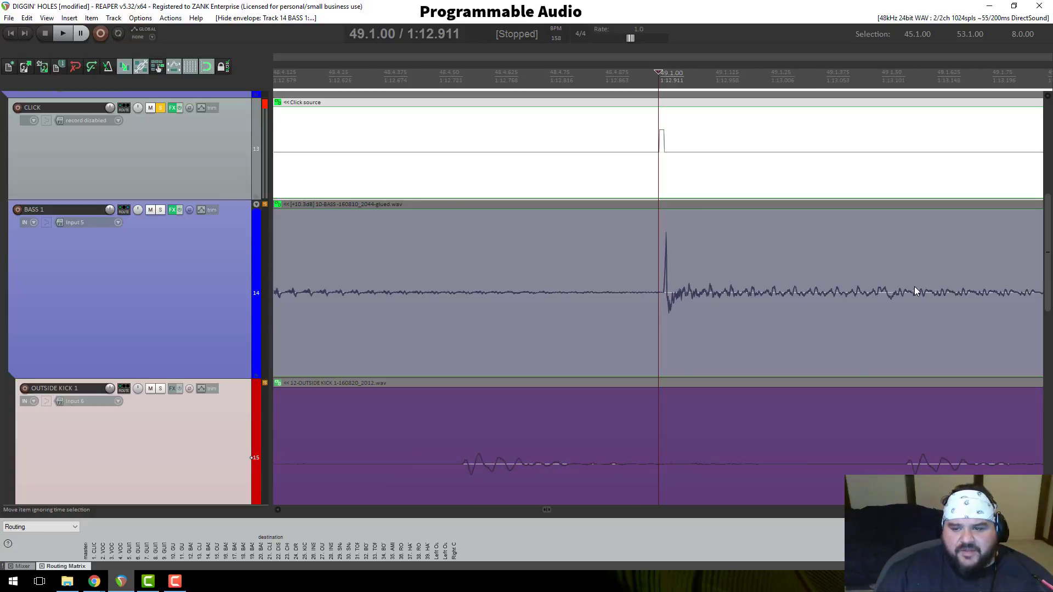
scroll(660, 293, "down", 5)
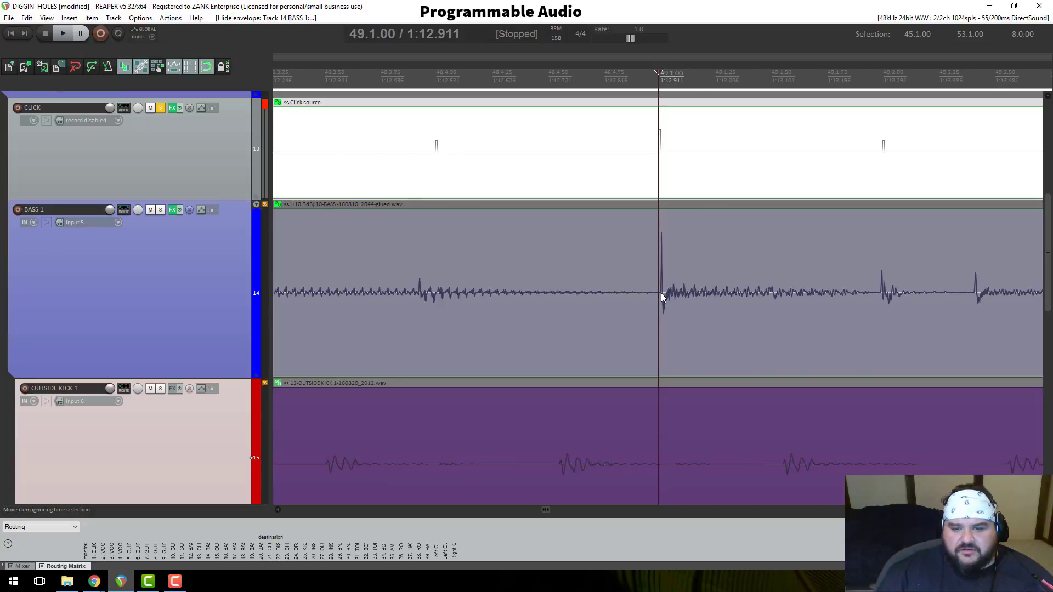
Step: Compare the spacing of the OUTSIDE KICK 1 hits with the BASS 1 notes and grid lines across bars 48 to 50
scroll(647, 463, "down", 3)
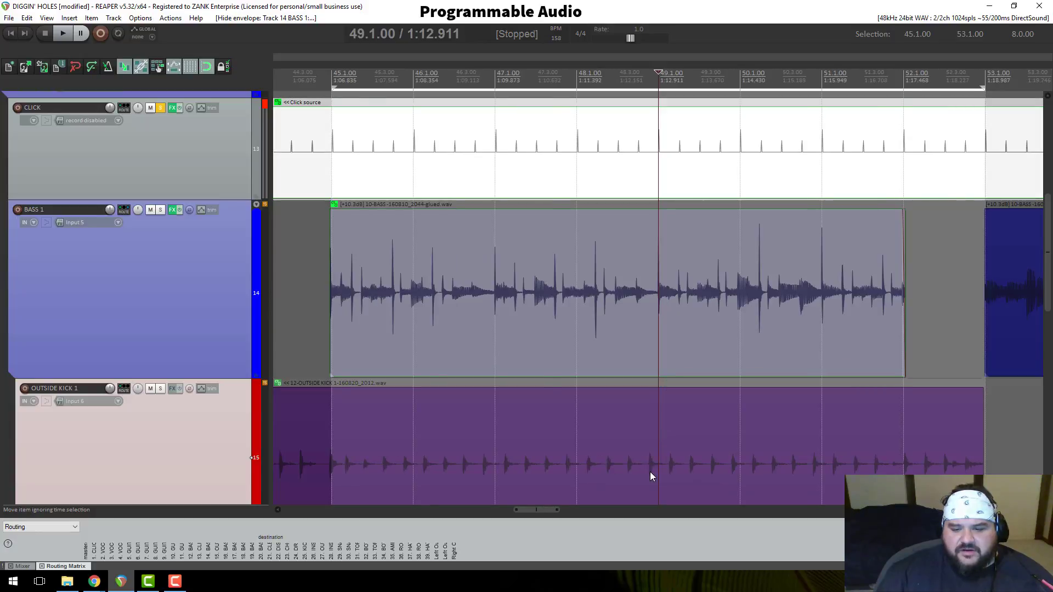
scroll(650, 473, "up", 1)
scroll(243, 430, "down", 2)
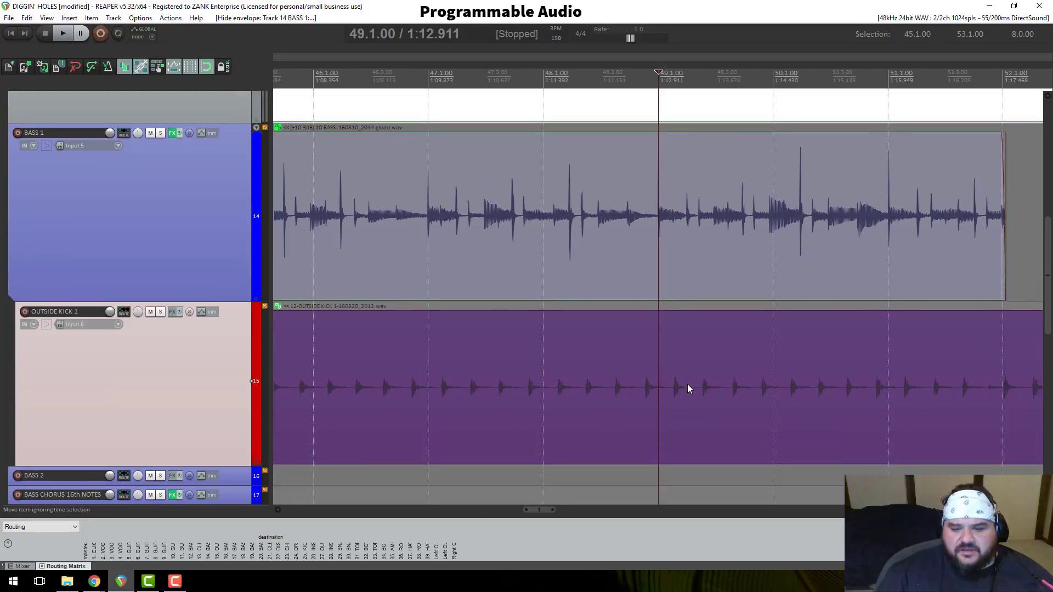
scroll(690, 389, "up", 2)
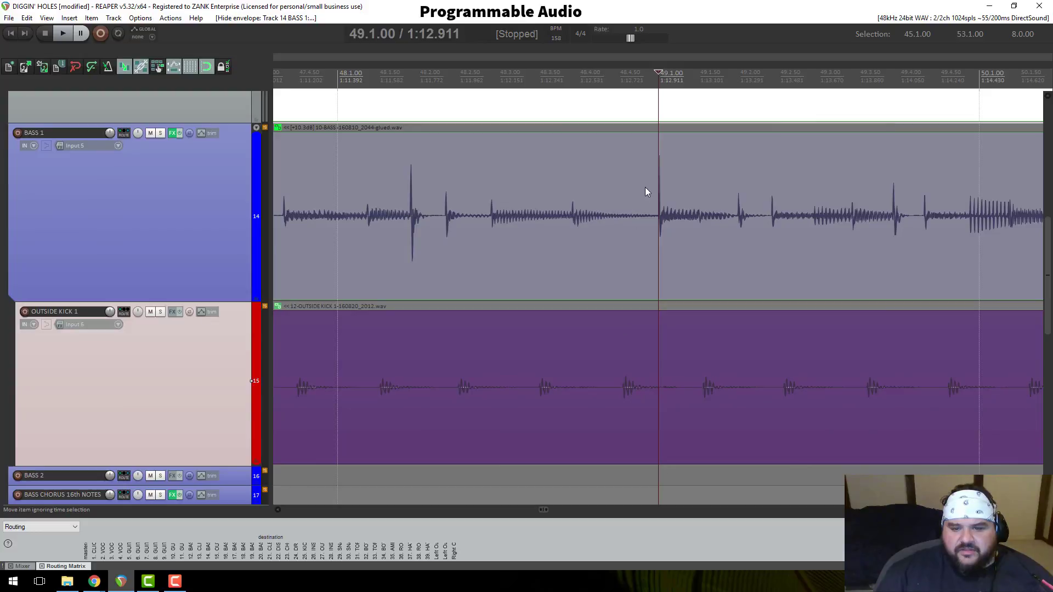
scroll(709, 382, "down", 4)
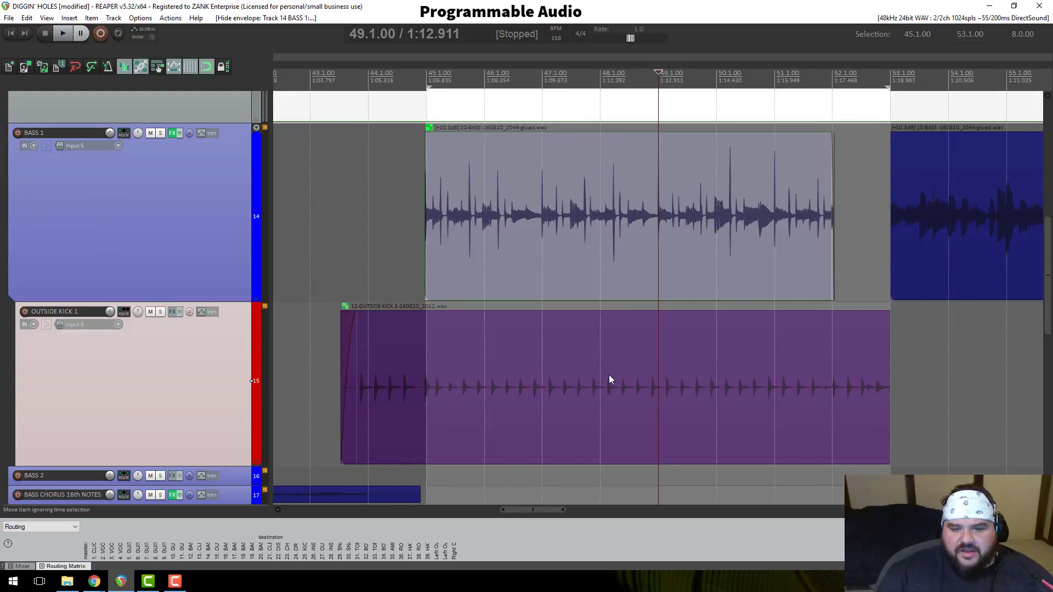
Step: Place the edit cursor at bar 45 and compare the opening BASS 1 note and OUTSIDE KICK 1 hits with the grid
left_click(428, 83)
scroll(493, 357, "up", 8)
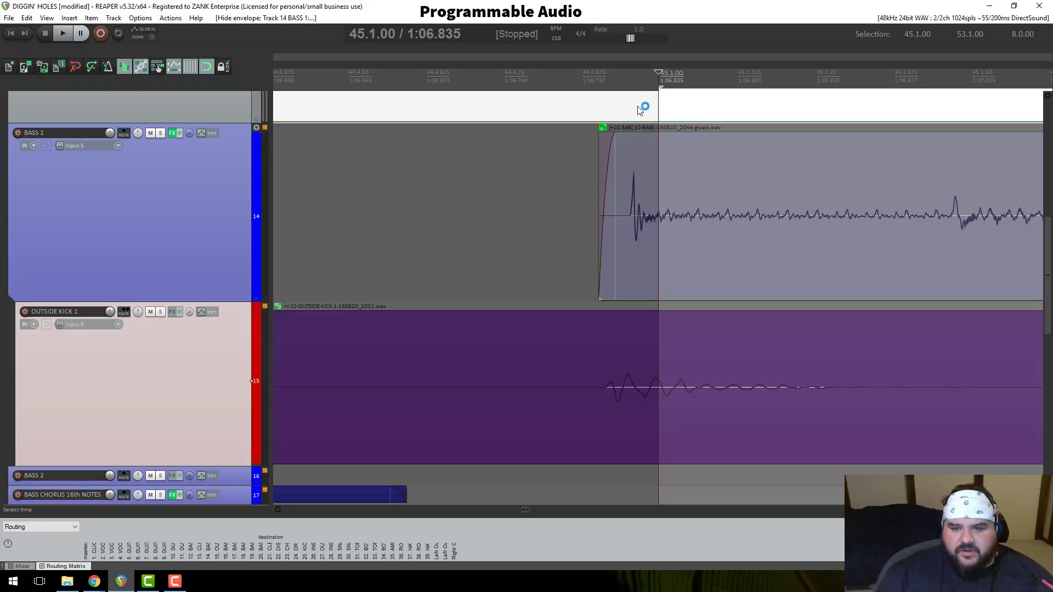
scroll(738, 197, "down", 3)
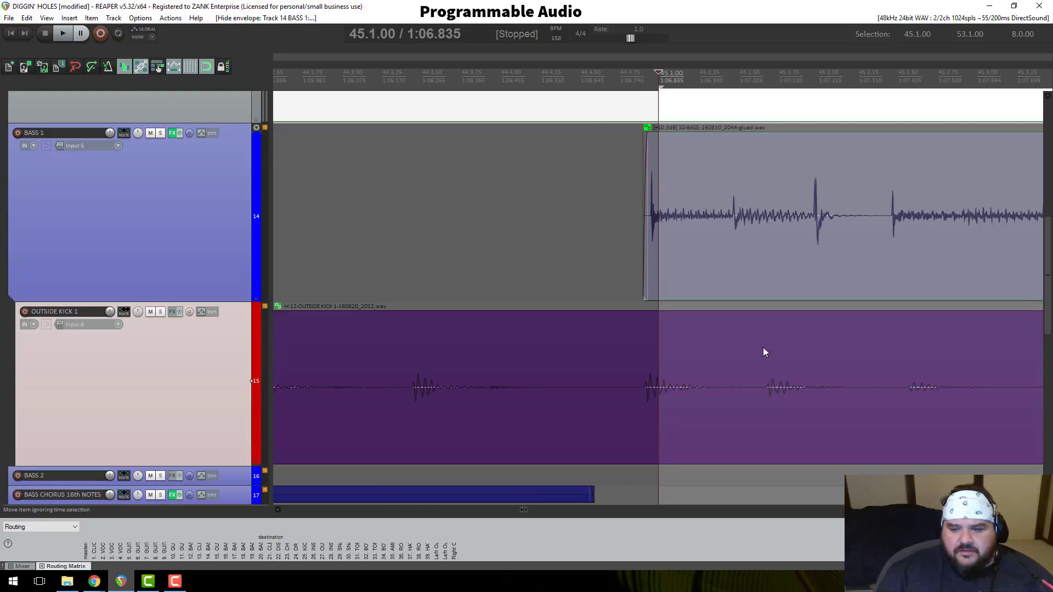
scroll(802, 287, "down", 2)
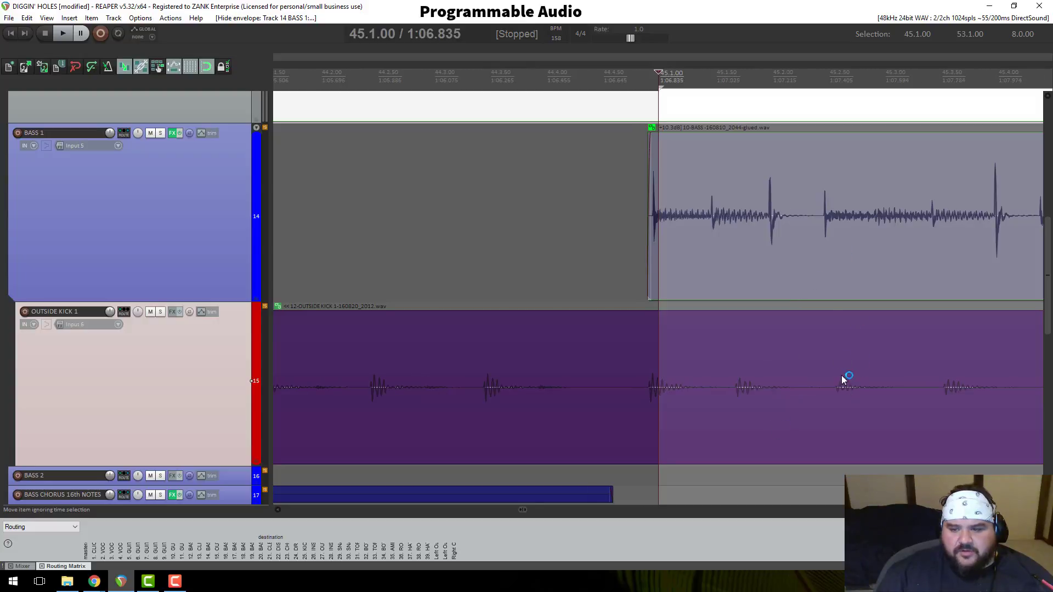
scroll(850, 389, "down", 2)
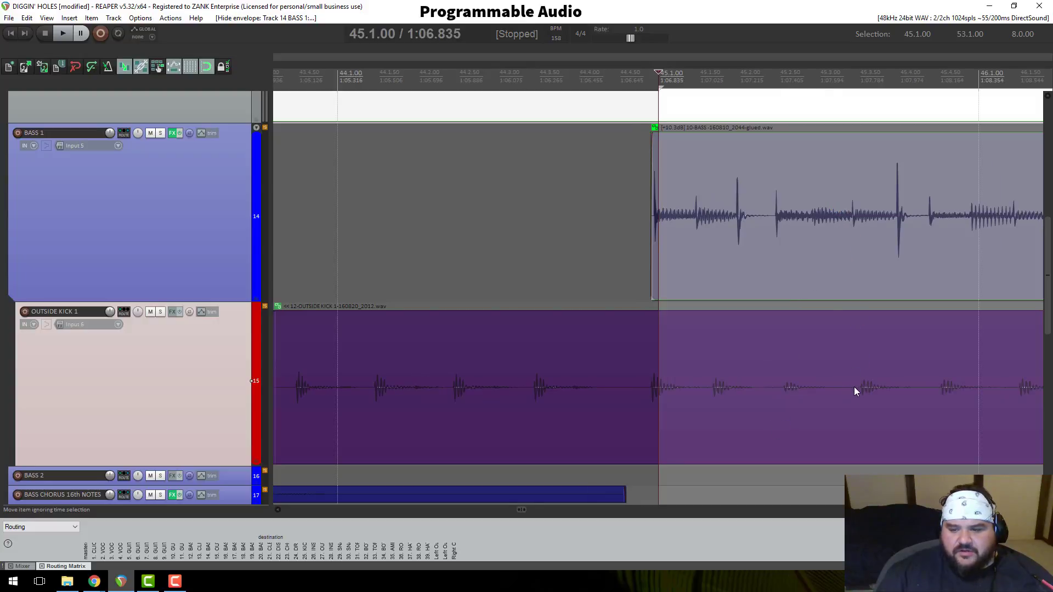
scroll(904, 388, "down", 3)
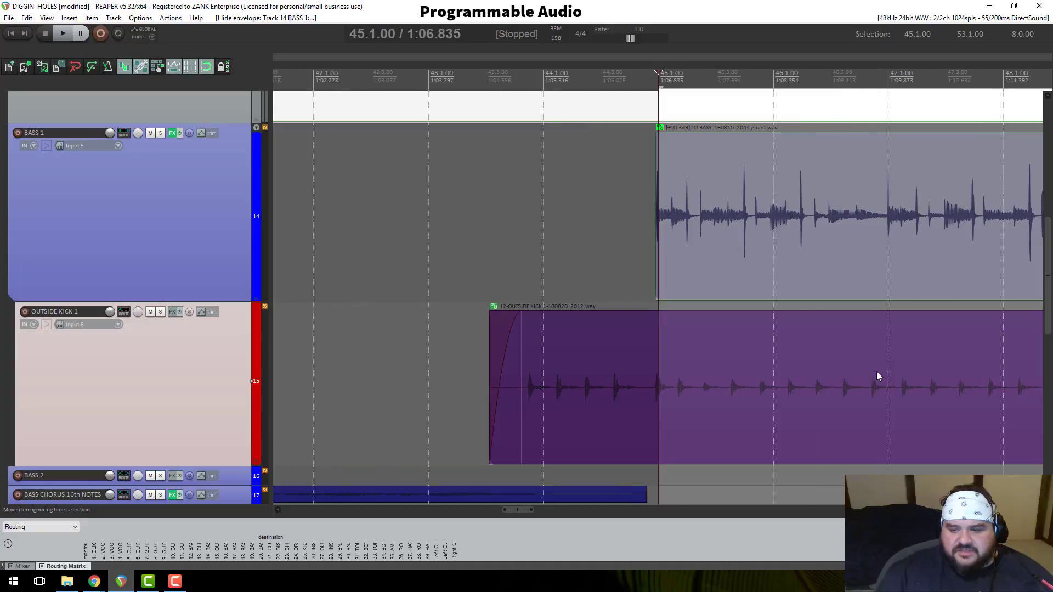
Step: Check bar 46, and compare the BASS 1 and OUTSIDE KICK 1 transients with the grid at bar 47
left_click(799, 78)
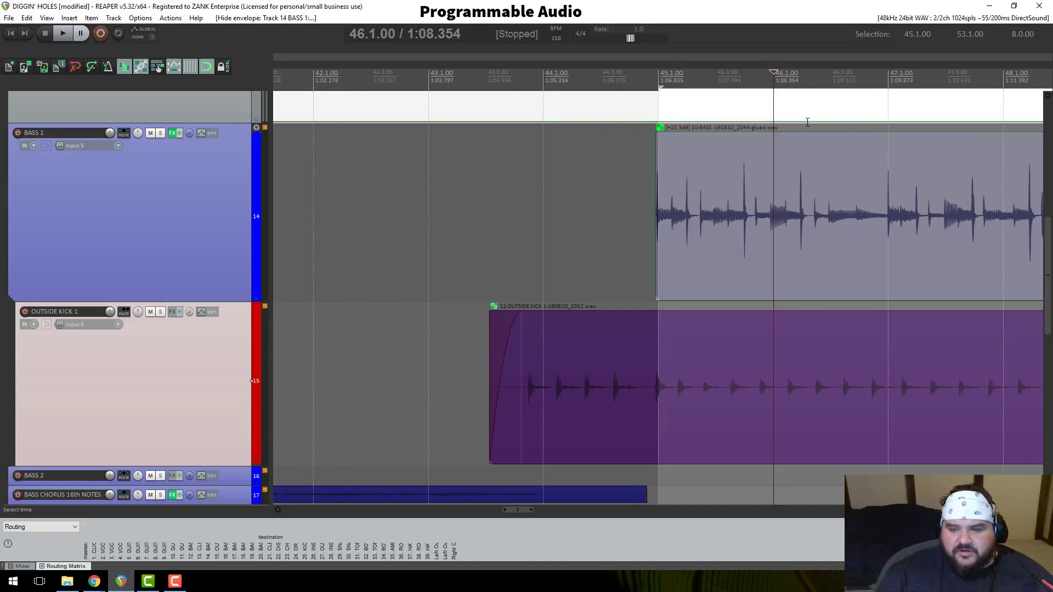
scroll(790, 137, "down", 2)
left_click(740, 79)
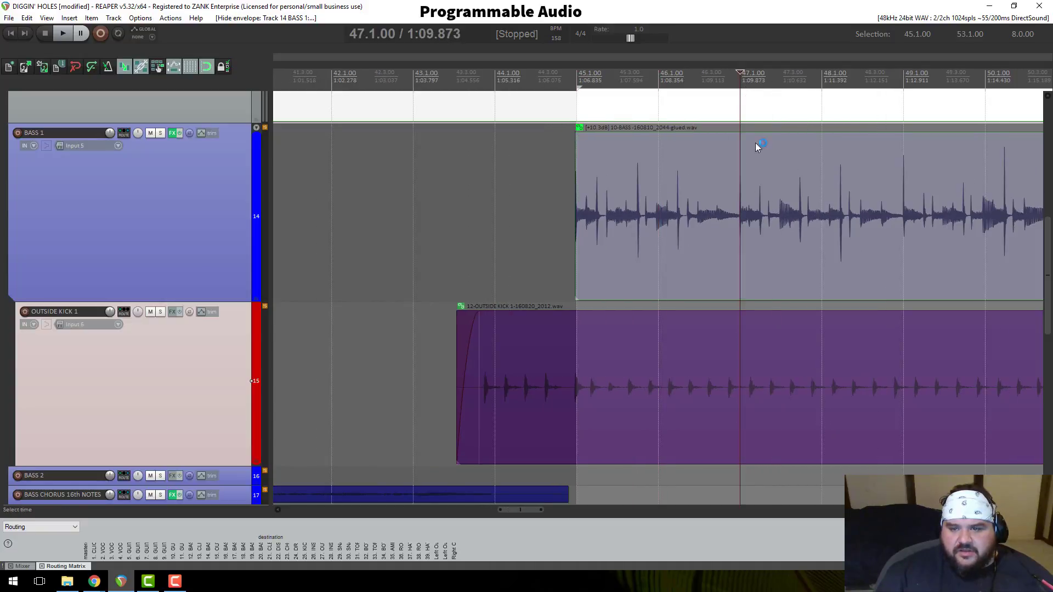
scroll(752, 193, "up", 4)
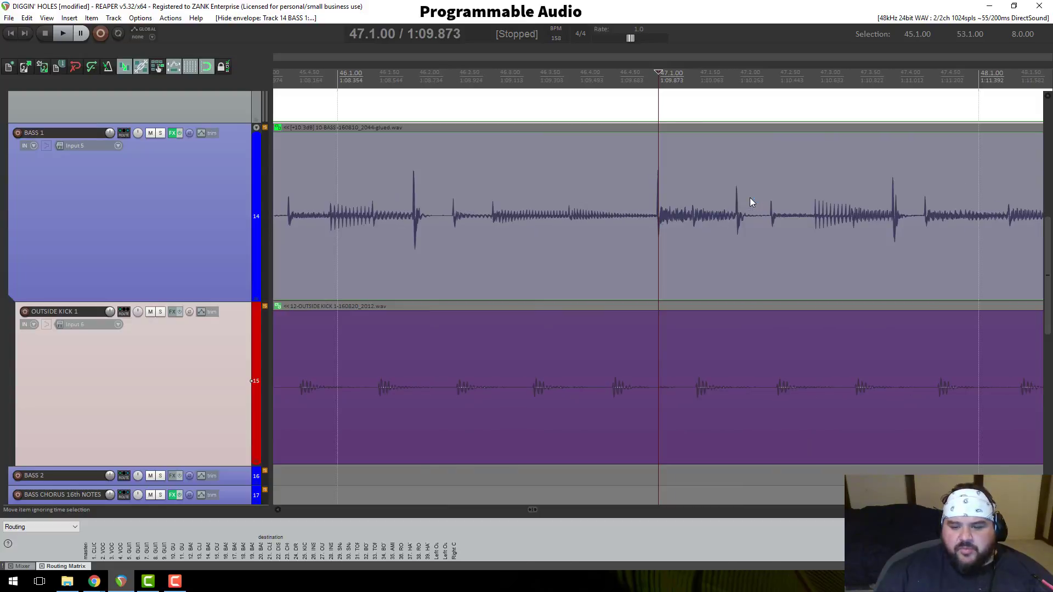
scroll(751, 199, "down", 4)
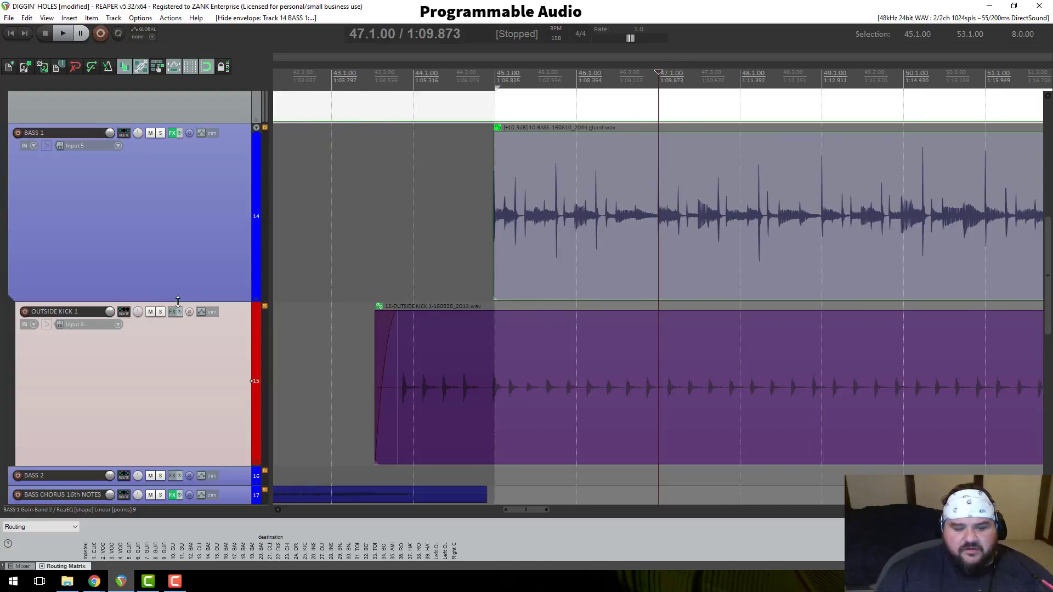
scroll(199, 276, "up", 3)
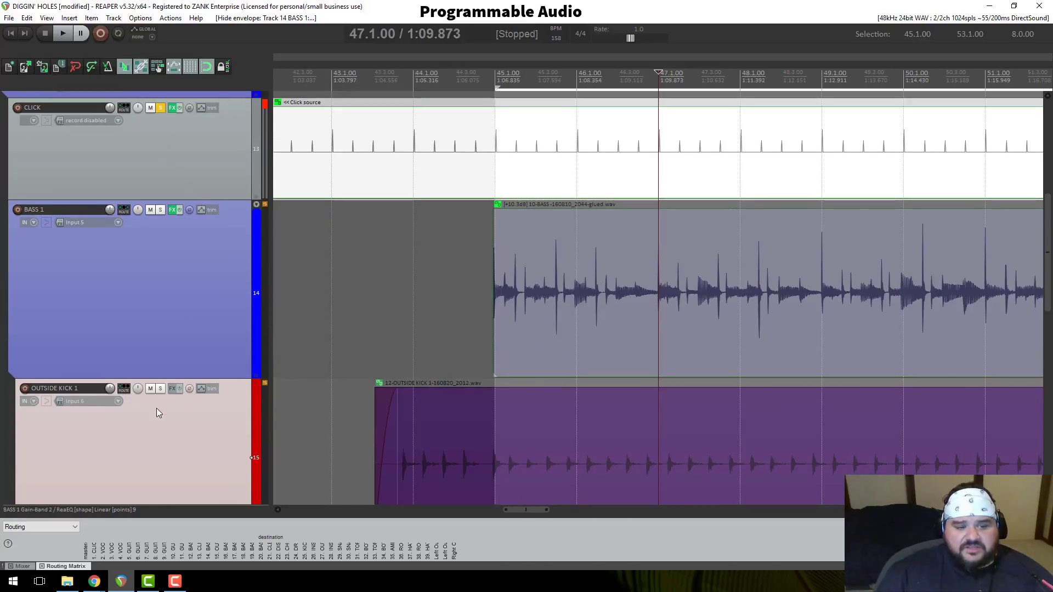
Step: Solo OUTSIDE KICK 1 and listen to it against the click from bar 47
left_click(159, 388)
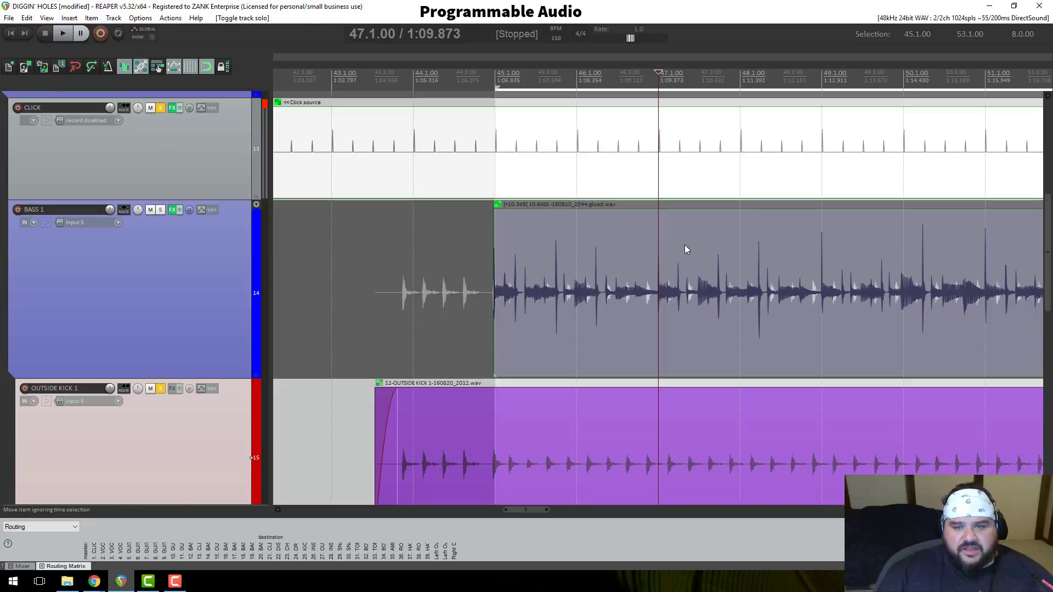
key("space")
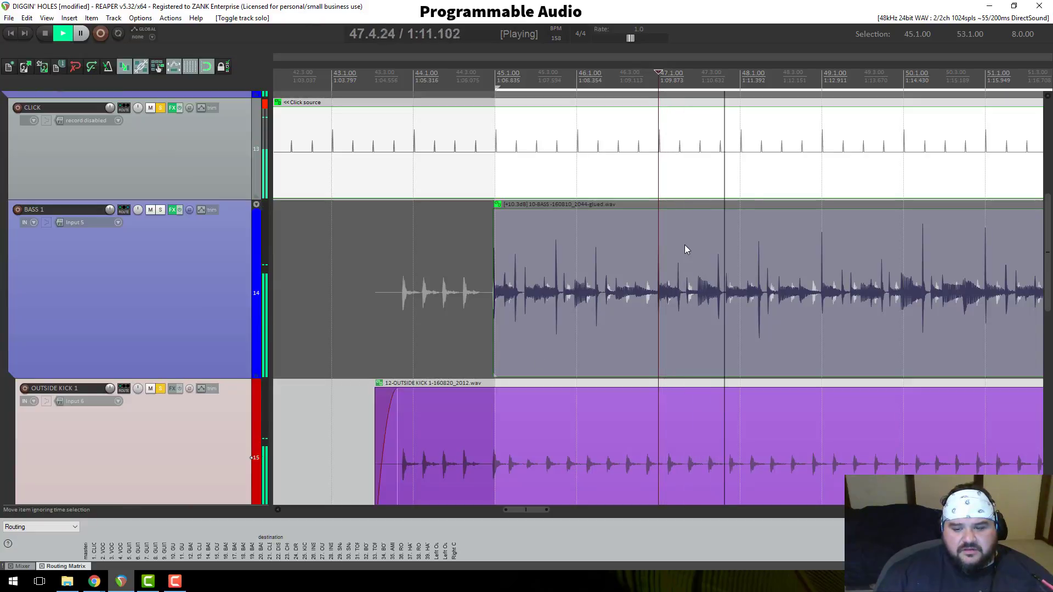
key("space")
Step: Set the project's grid line spacing to 1/4 in the snap and grid settings
scroll(639, 203, "up", 3)
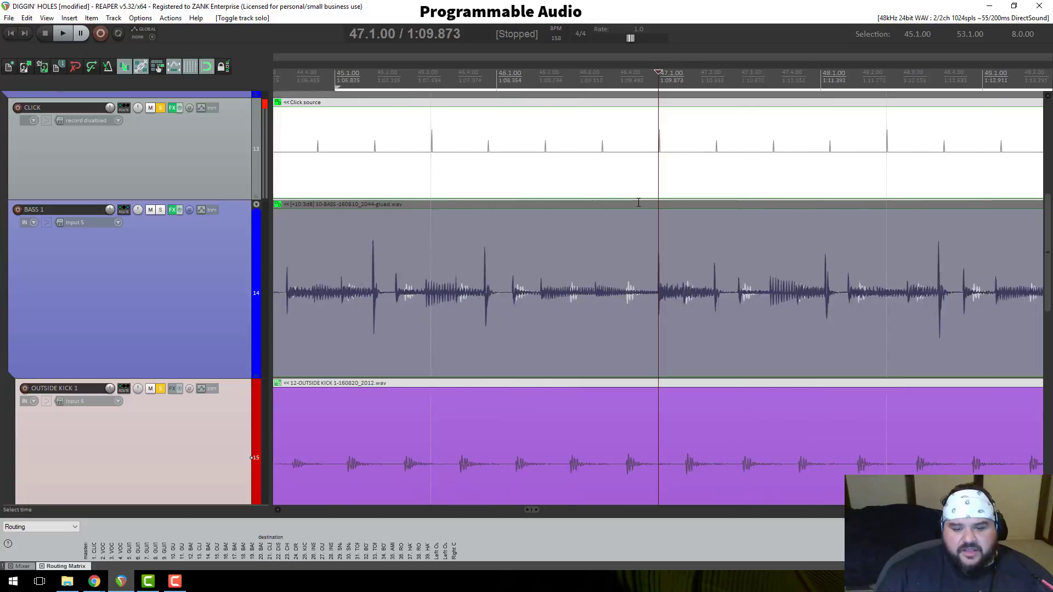
scroll(639, 203, "up", 2)
scroll(694, 170, "up", 2)
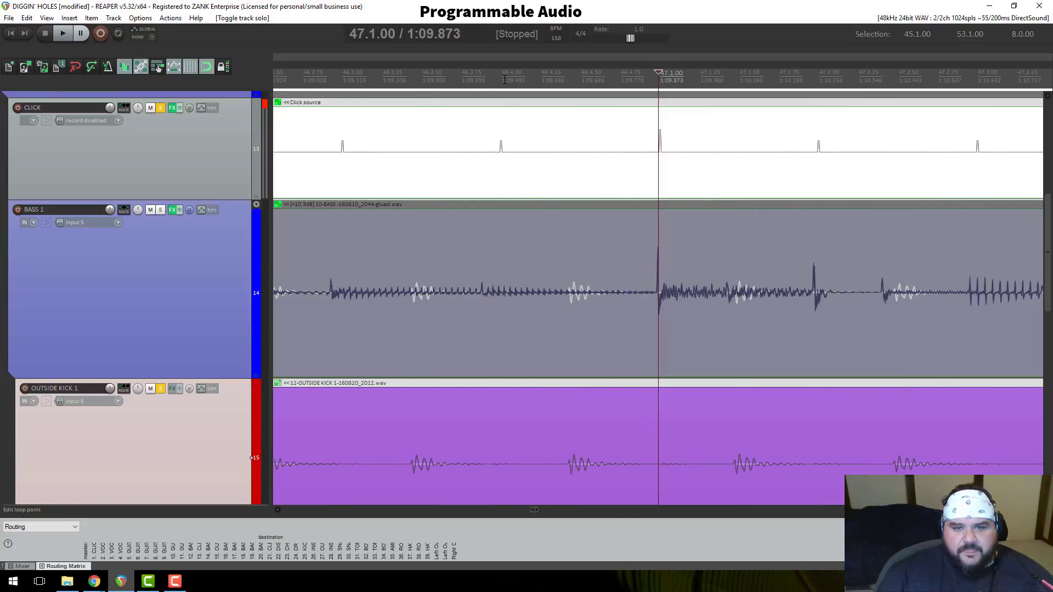
right_click(189, 68)
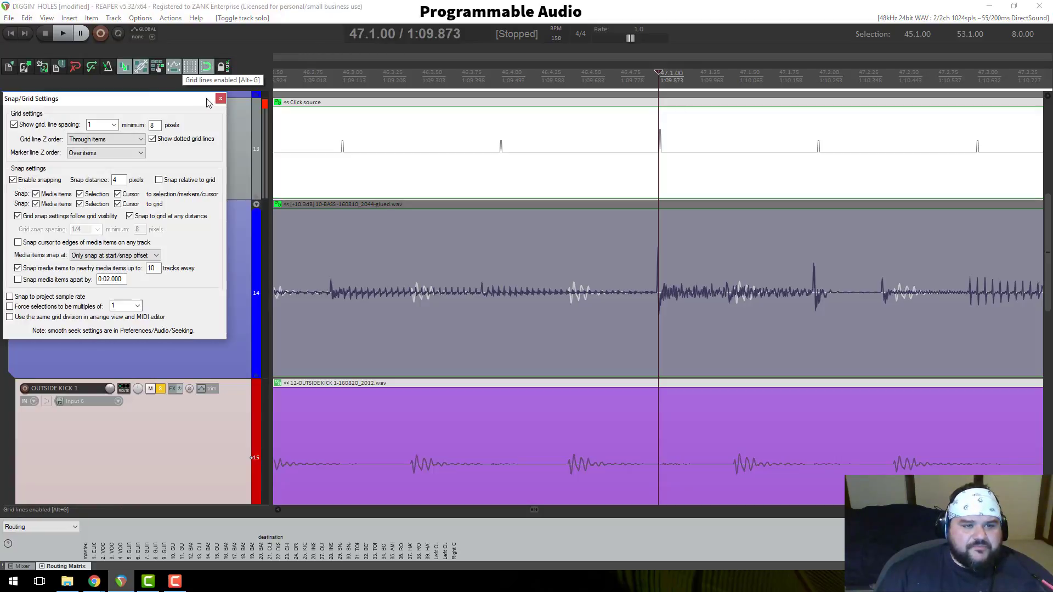
key("Escape")
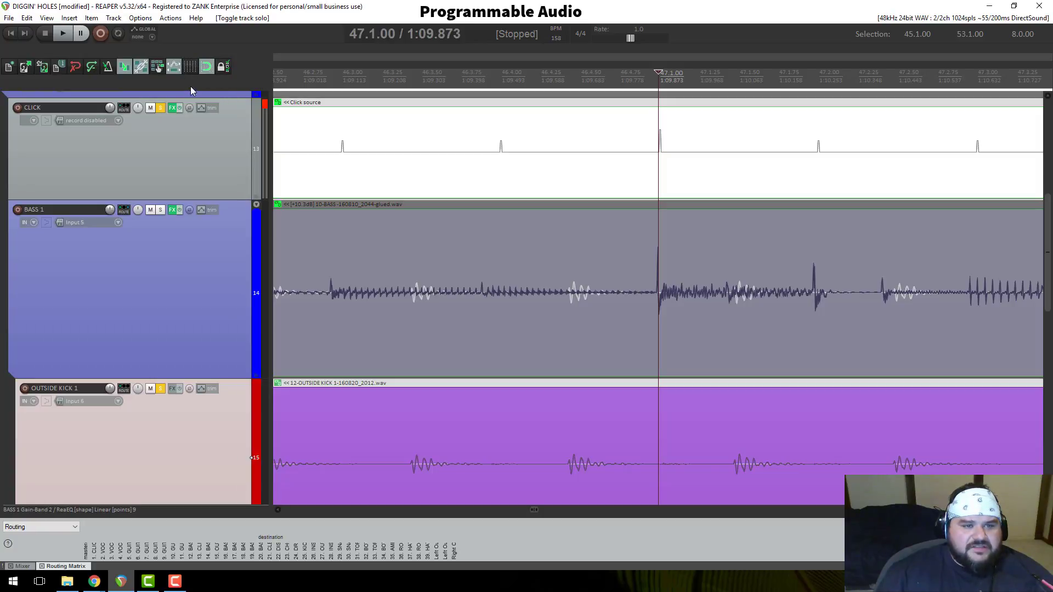
right_click(190, 68)
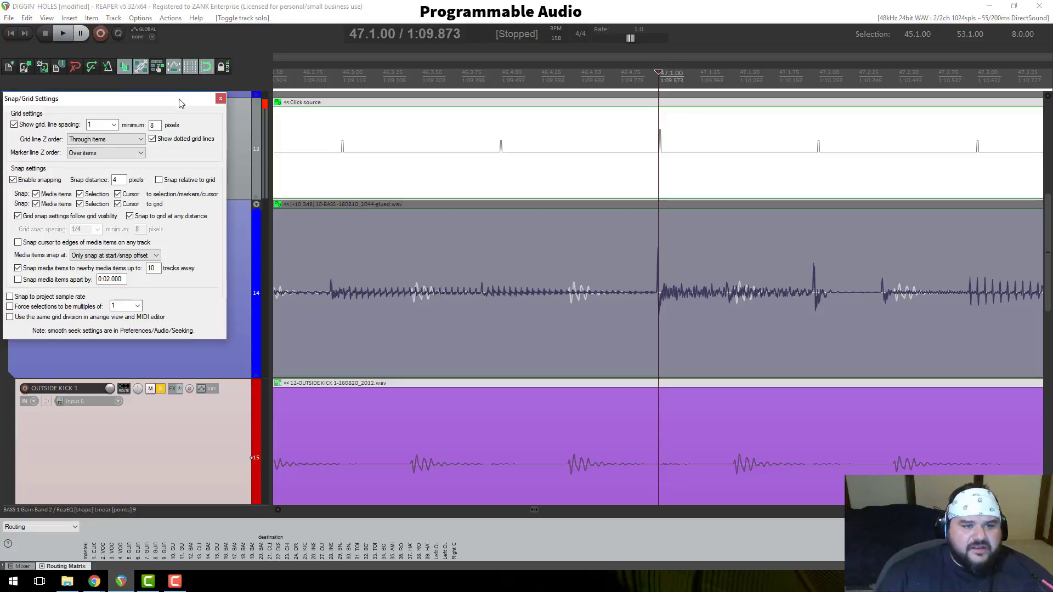
left_click_drag(181, 101, 505, 102)
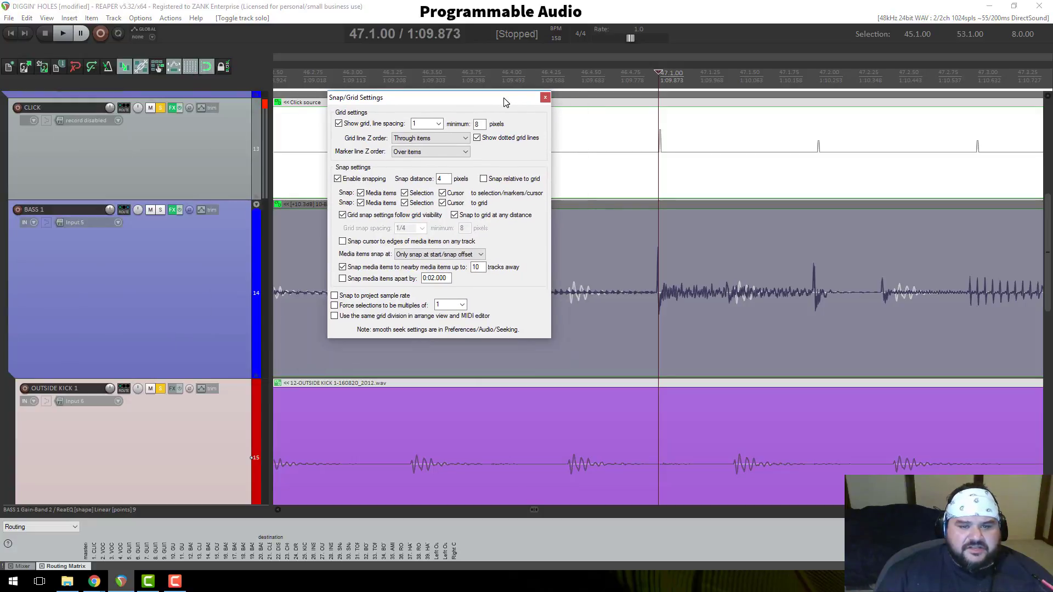
left_click(439, 125)
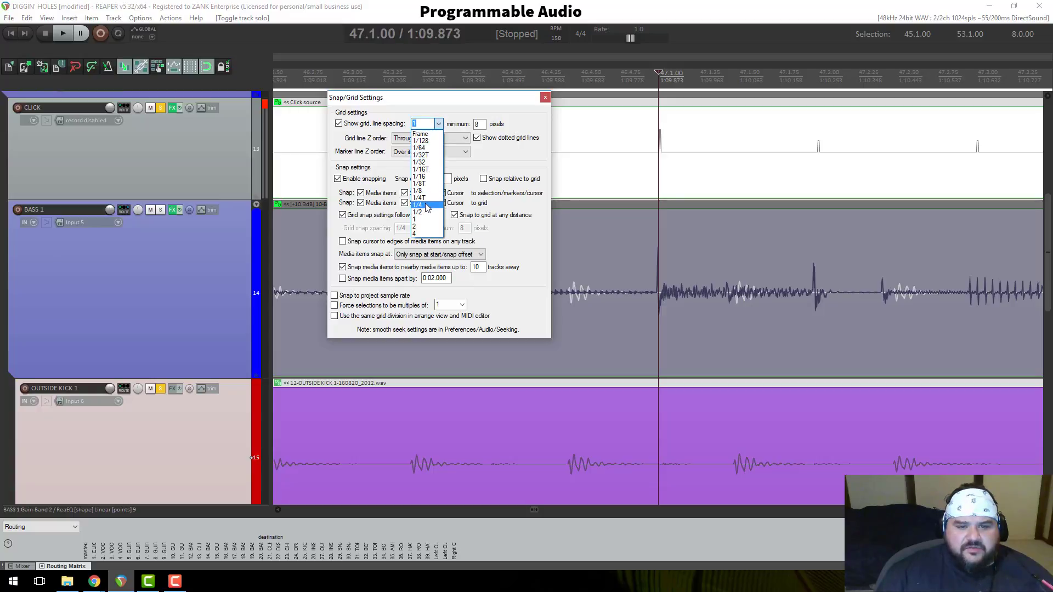
left_click(427, 207)
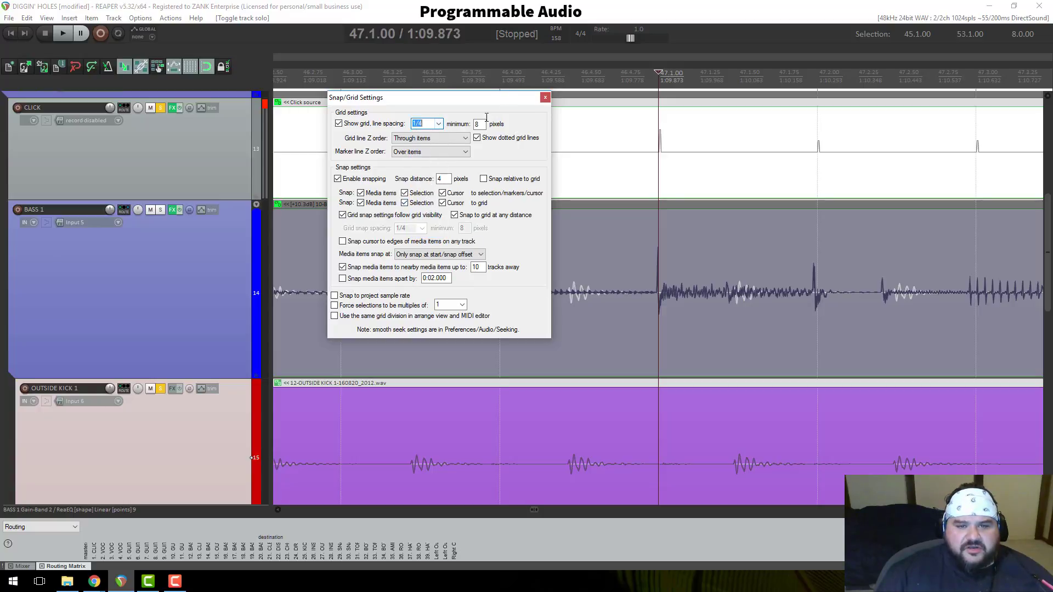
left_click(546, 97)
Step: Place the edit cursor on beats 3 and 4 of bar 46 and on bar 47 to check BASS 1 against the quarter-note grid
left_click(502, 79)
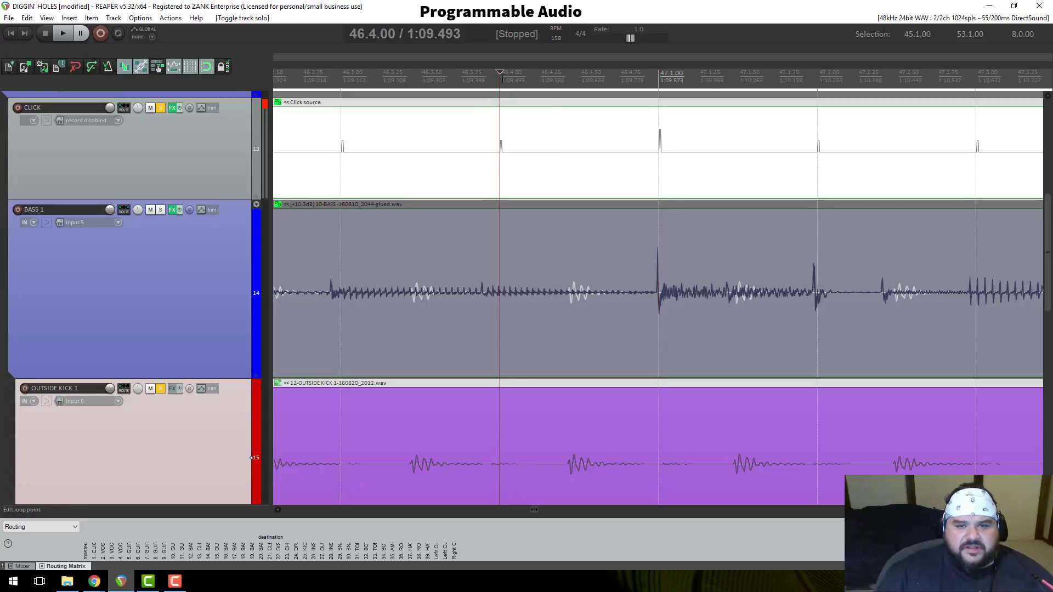
left_click(342, 79)
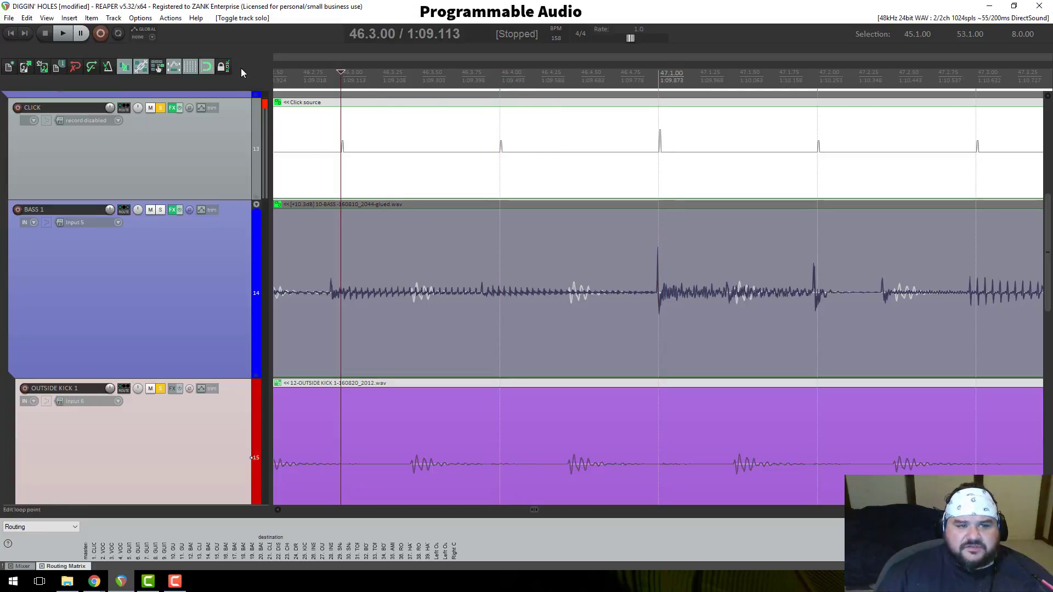
left_click(500, 73)
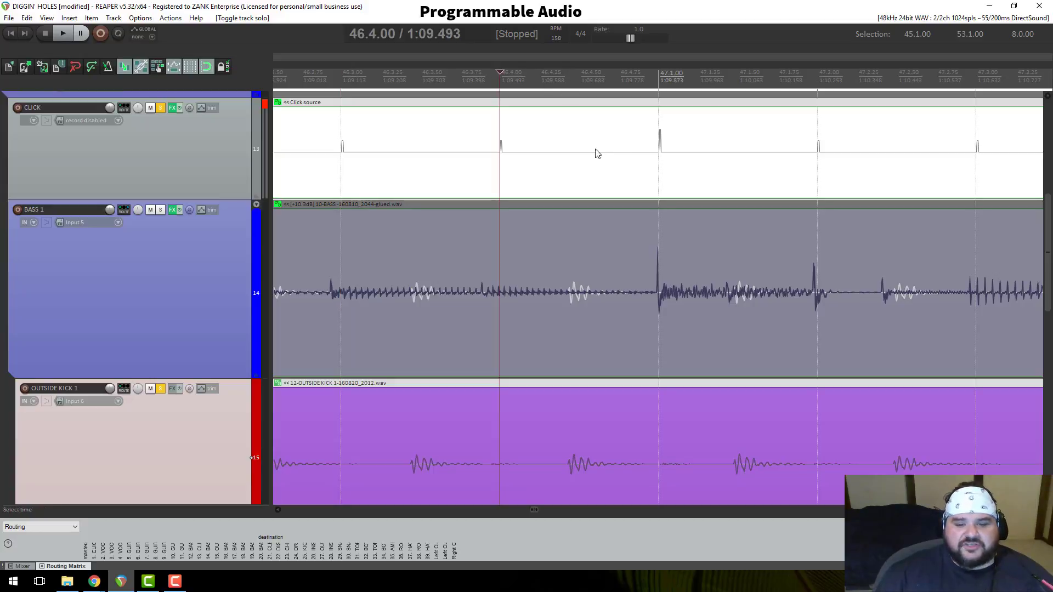
left_click(658, 103)
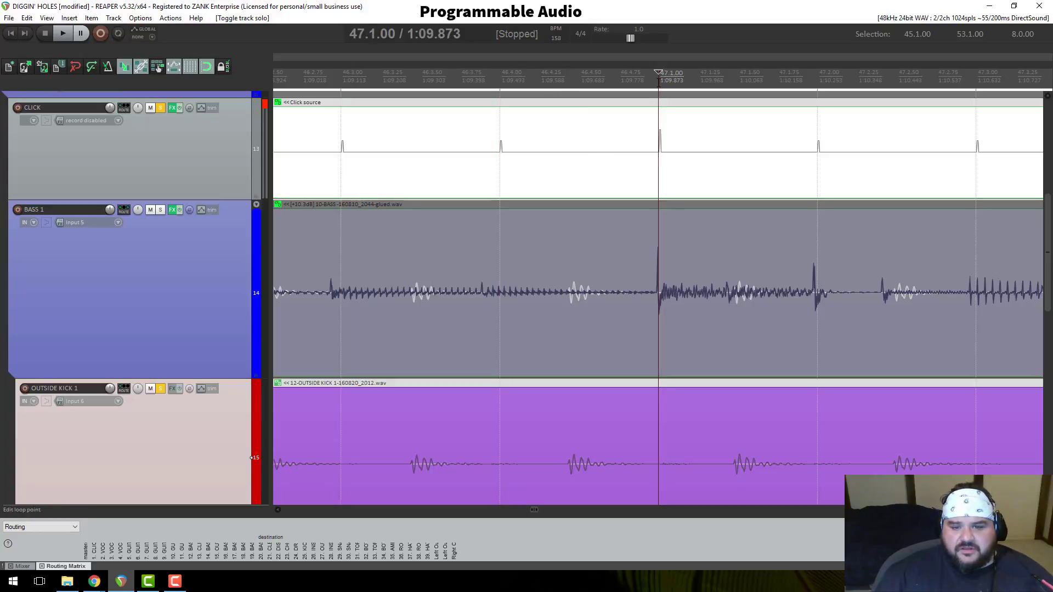
left_click(501, 89)
Step: Check BASS 1 and OUTSIDE KICK 1 against the click at beat 2 of bar 46 and beat 3 of bar 45
scroll(472, 465, "down", 2)
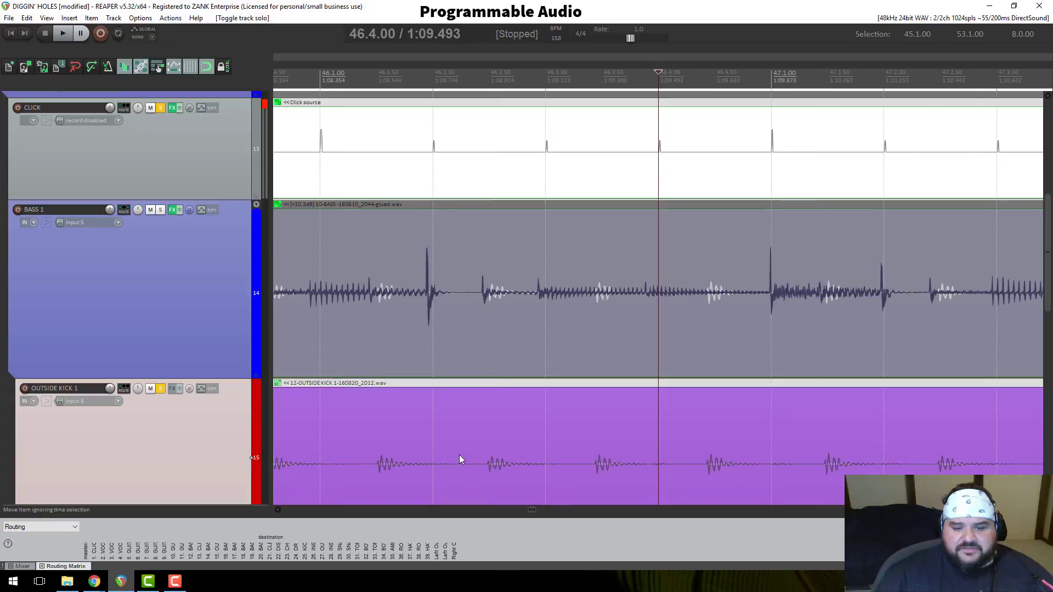
left_click(430, 266)
scroll(435, 313, "down", 2)
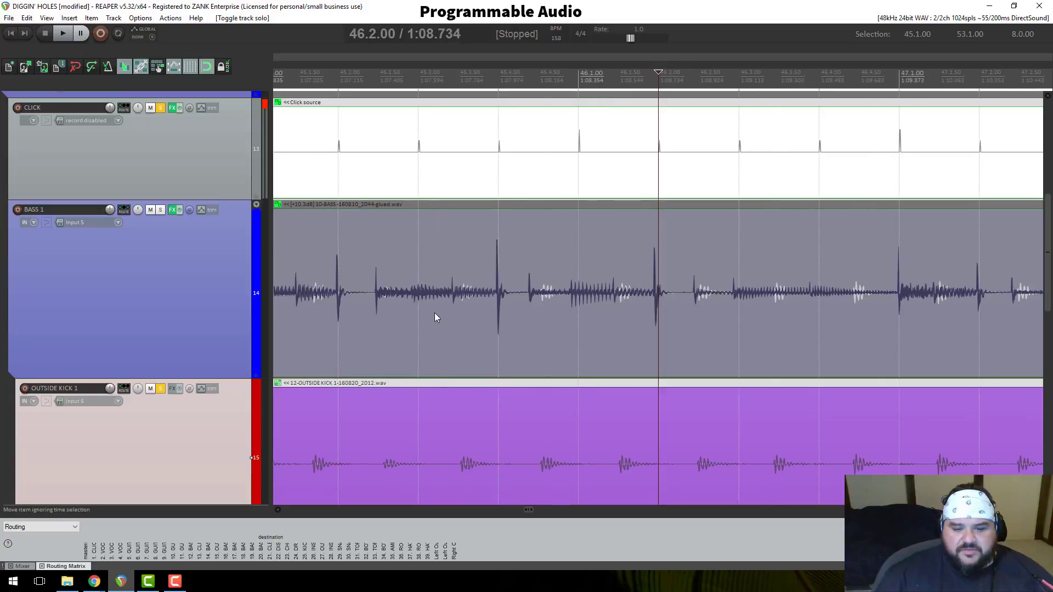
left_click(418, 132)
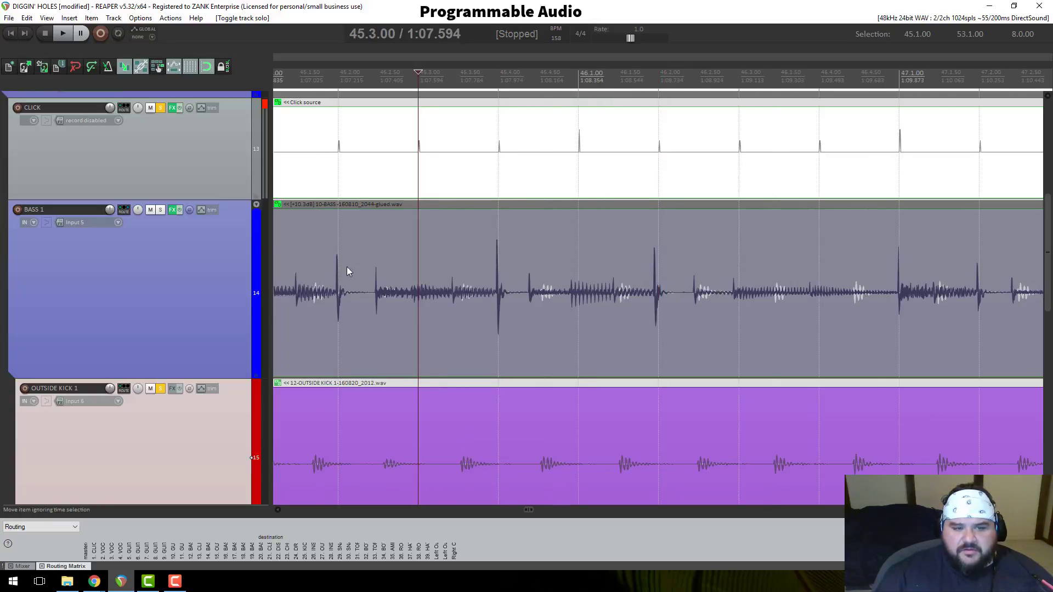
Step: Place the edit cursor at 45.2 and closely compare the BASS 1 and OUTSIDE KICK 1 transients with the click
left_click(342, 81)
scroll(686, 369, "down", 2)
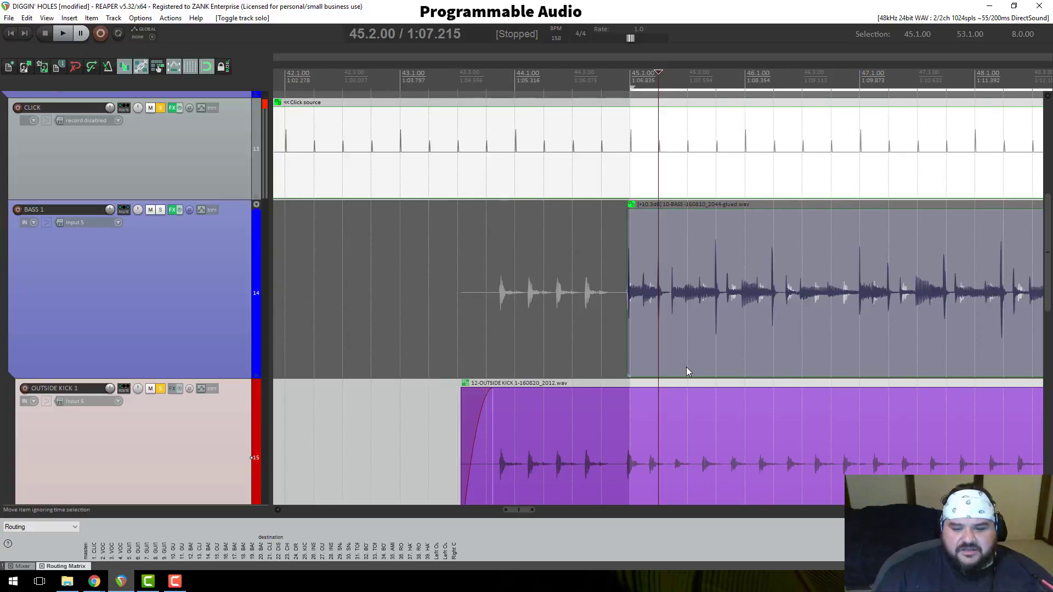
scroll(686, 367, "up", 4)
scroll(686, 367, "down", 2)
scroll(684, 367, "up", 5)
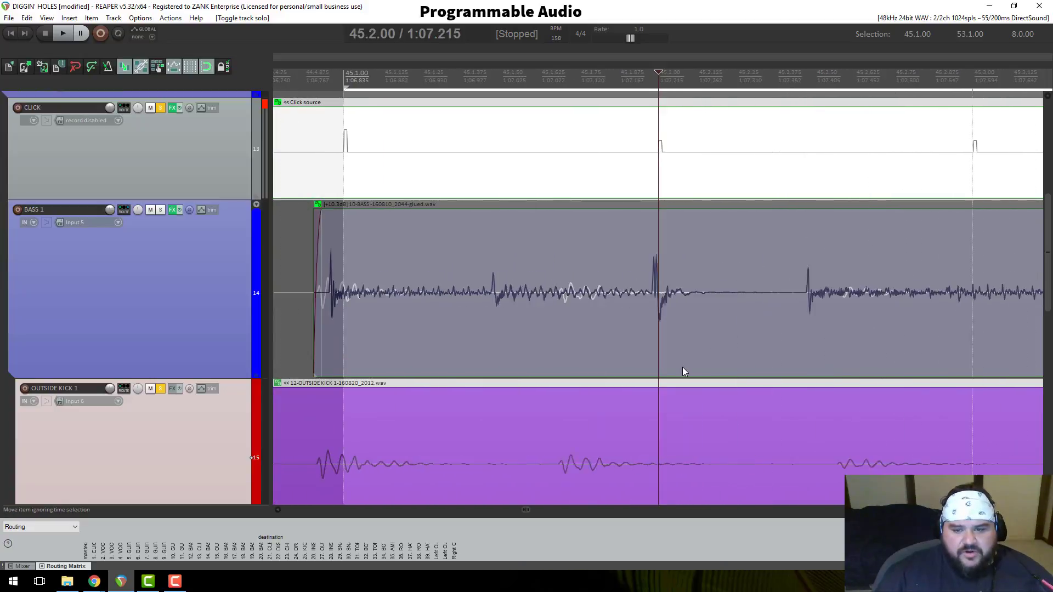
scroll(680, 368, "down", 6)
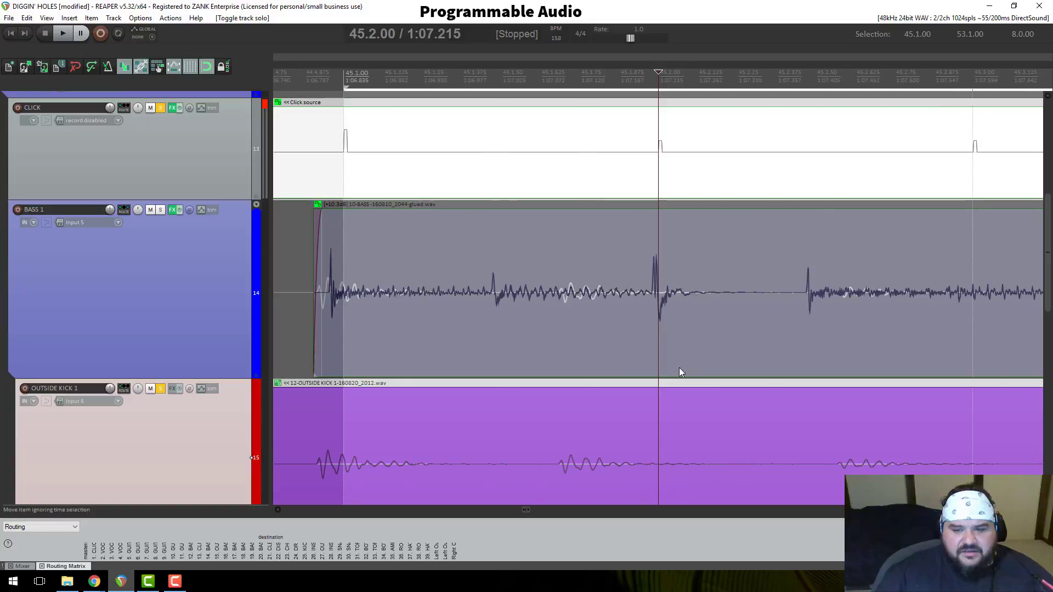
Step: Compare the start of the BASS 1 note with the CLICK pulse at 45.4 down to waveform level
scroll(678, 371, "down", 3)
left_click(701, 159)
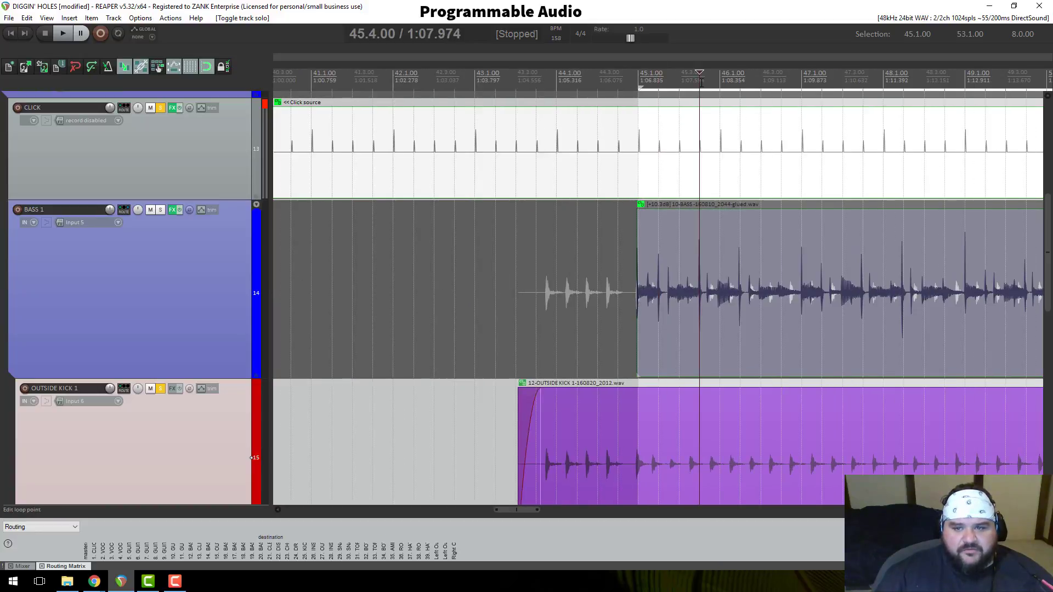
scroll(710, 297, "up", 5)
scroll(710, 297, "up", 6)
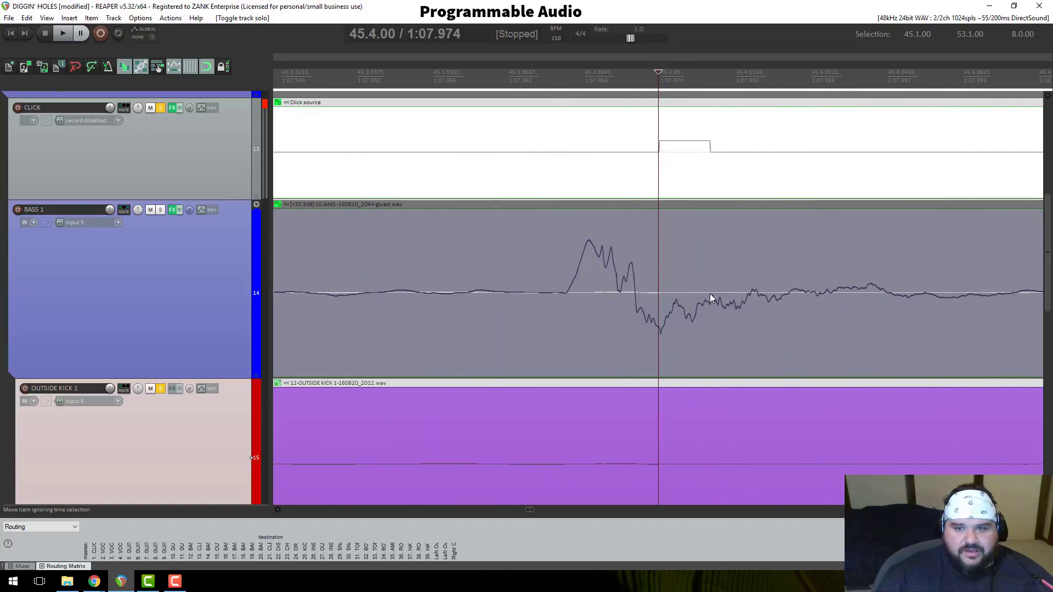
scroll(718, 308, "down", 8)
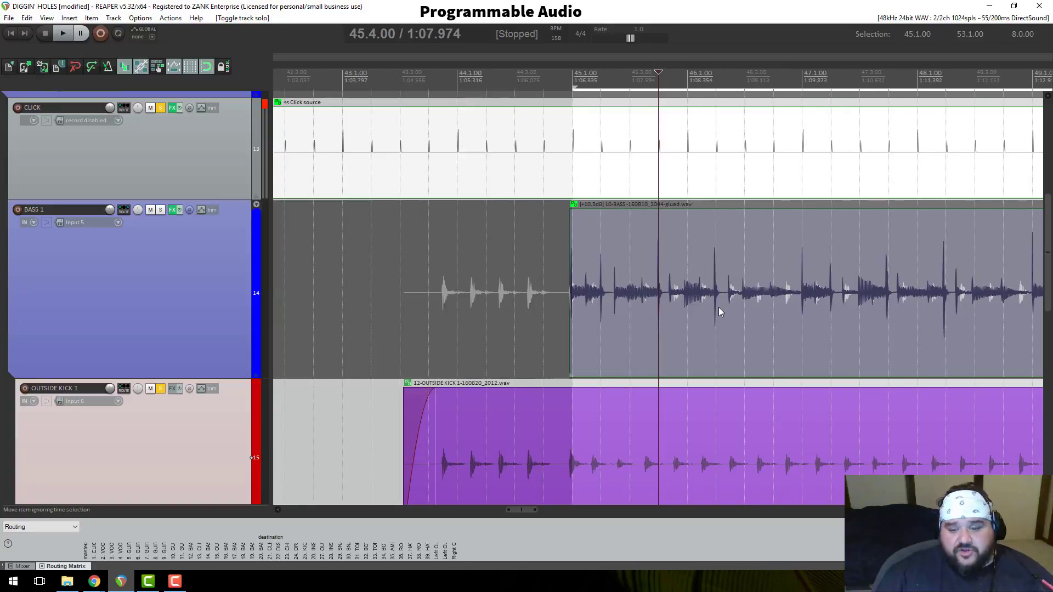
Step: Step the edit cursor through beats 2, 3 and 4 of bar 46 and compare BASS 1 with the click
left_click(716, 101)
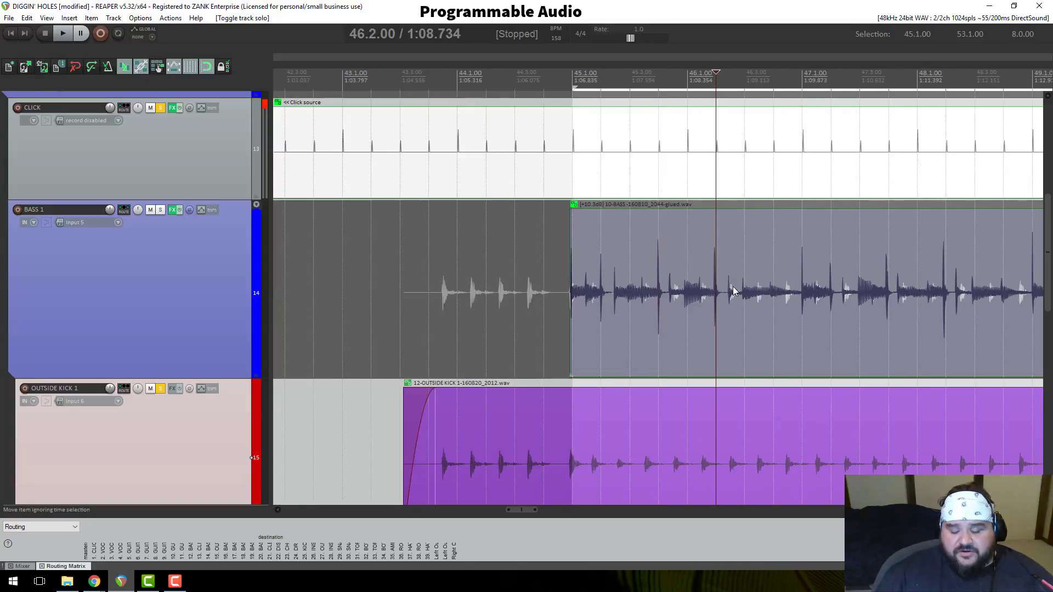
left_click(746, 69)
left_click(775, 77)
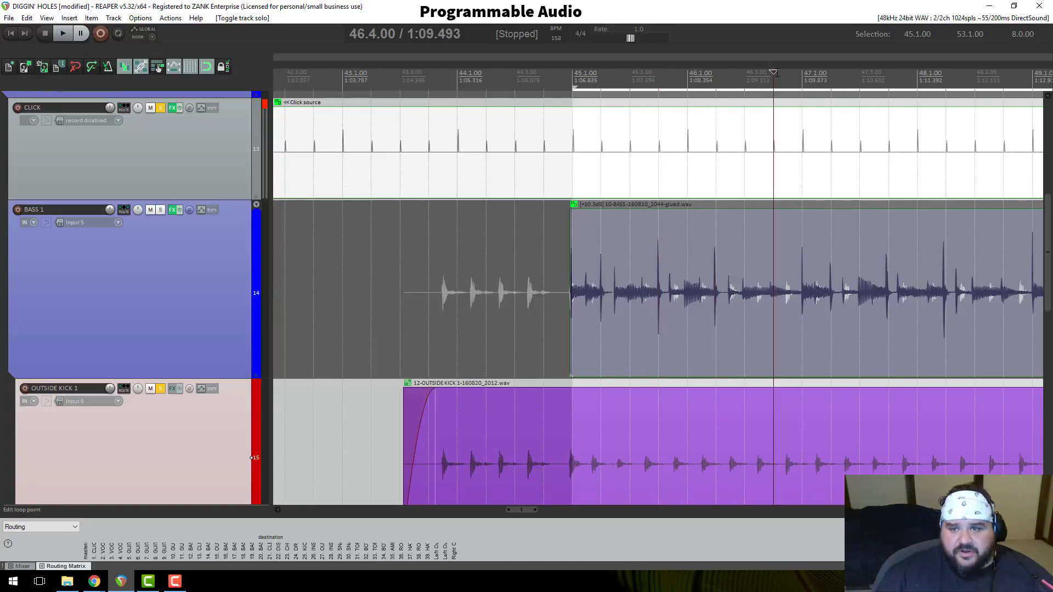
scroll(778, 189, "up", 5)
scroll(778, 188, "down", 5)
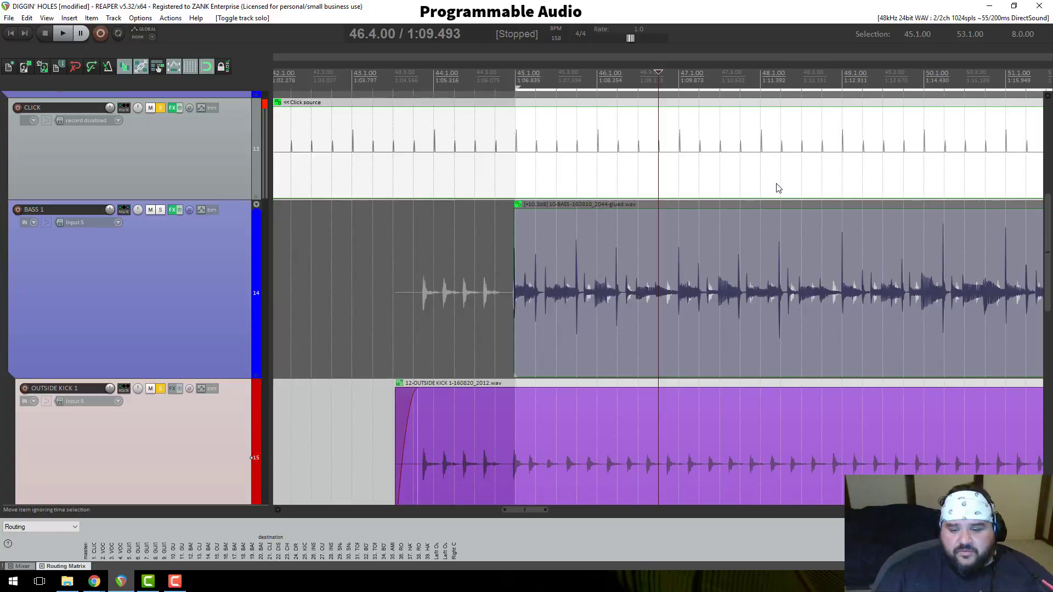
Step: Compare the BASS 1 and OUTSIDE KICK 1 transients with the click at the downbeats of bars 50 and 51
left_click(924, 74)
scroll(894, 228, "up", 8)
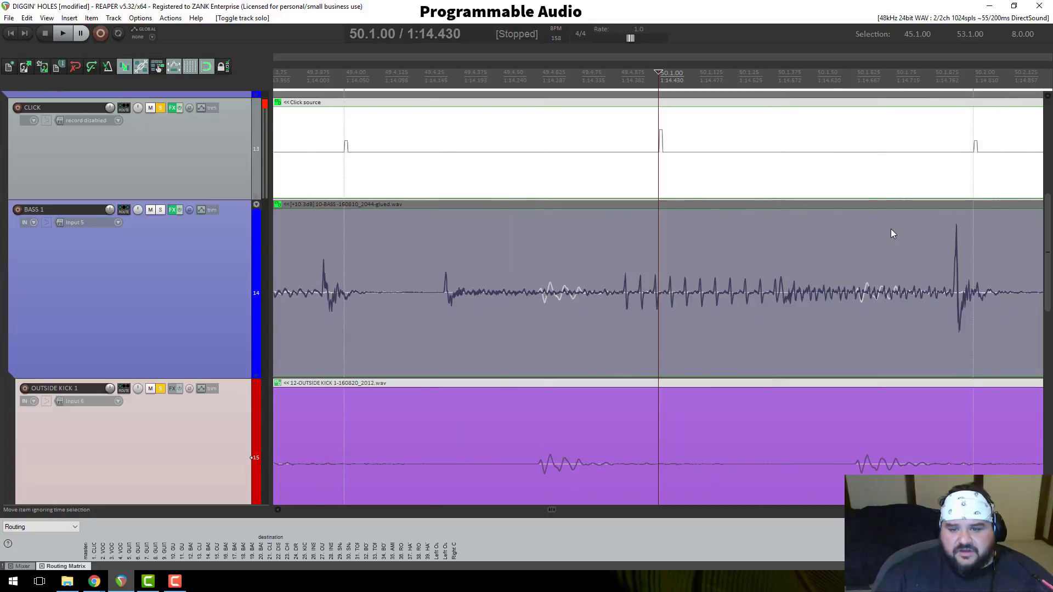
scroll(890, 228, "down", 8)
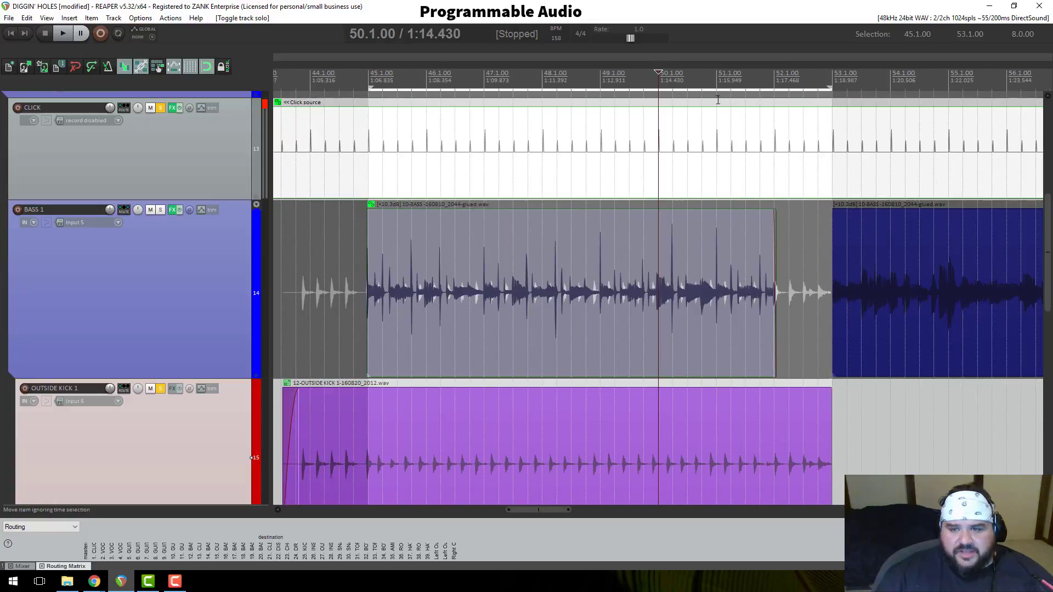
left_click(720, 73)
scroll(735, 208, "up", 8)
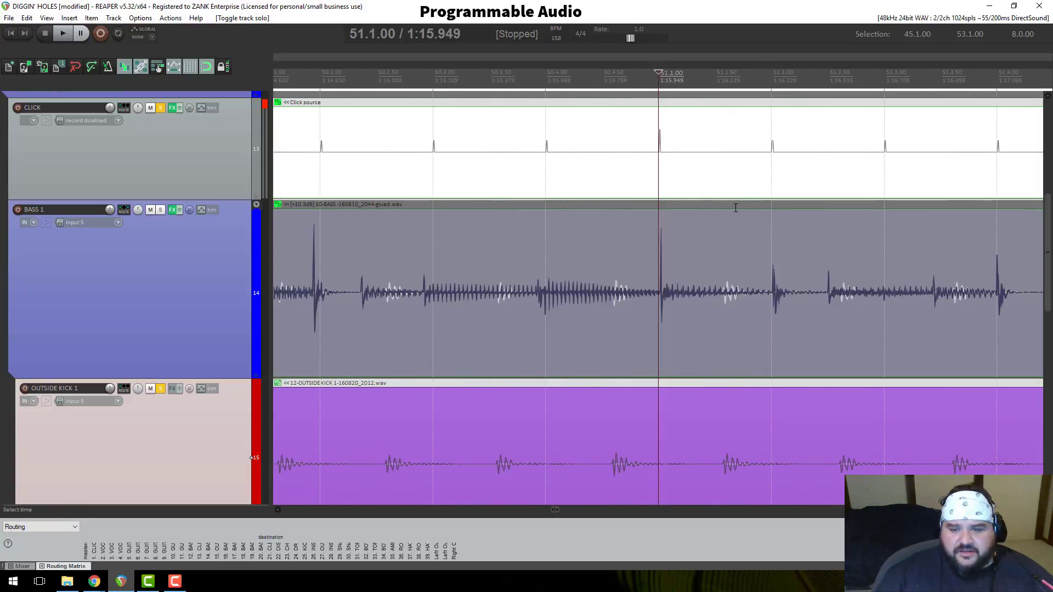
scroll(734, 213, "down", 8)
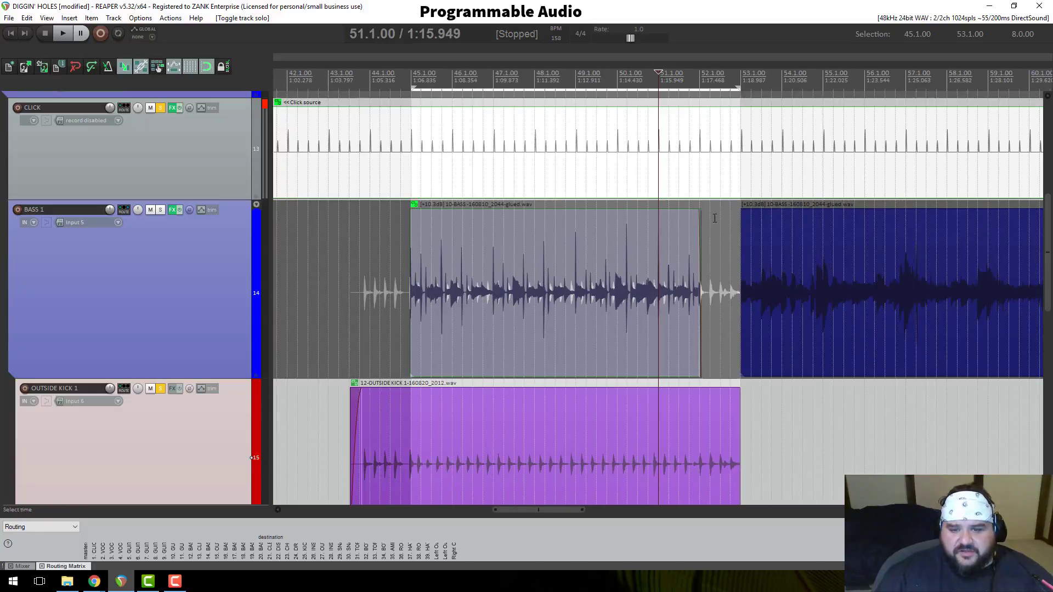
Step: Review the BASS 1 item alongside OUTSIDE KICK 1, examining the closing bars from bar 50 to bar 52
scroll(231, 245, "up", 9)
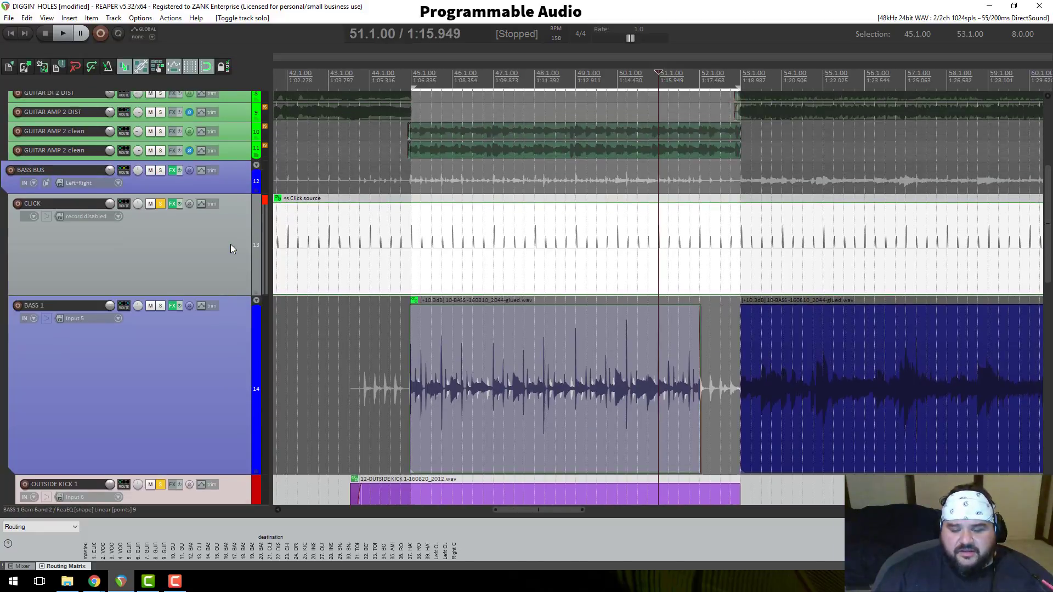
scroll(231, 245, "down", 10)
scroll(231, 246, "down", 1)
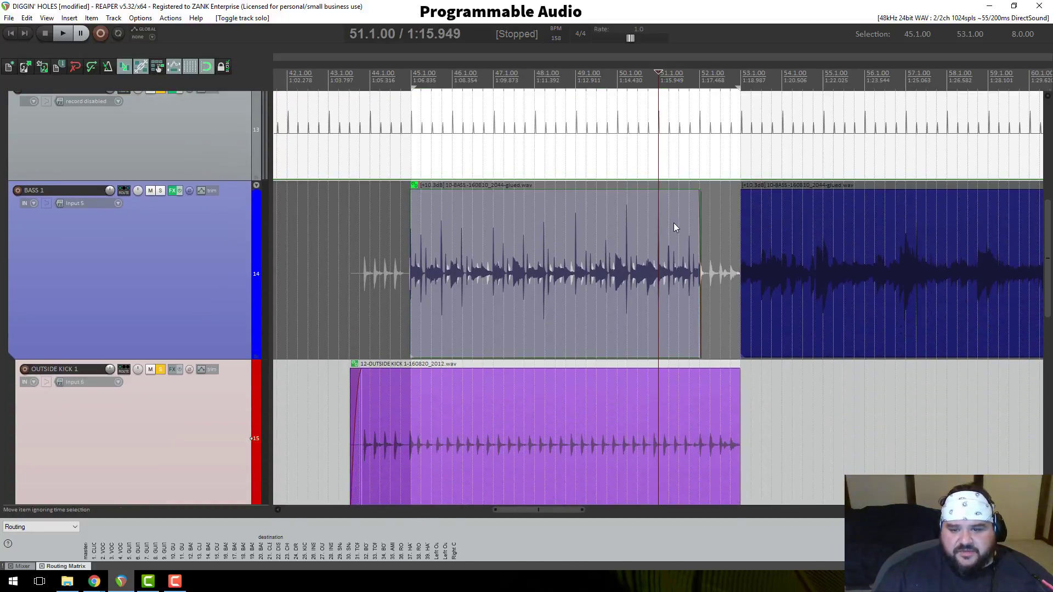
scroll(580, 300, "down", 3)
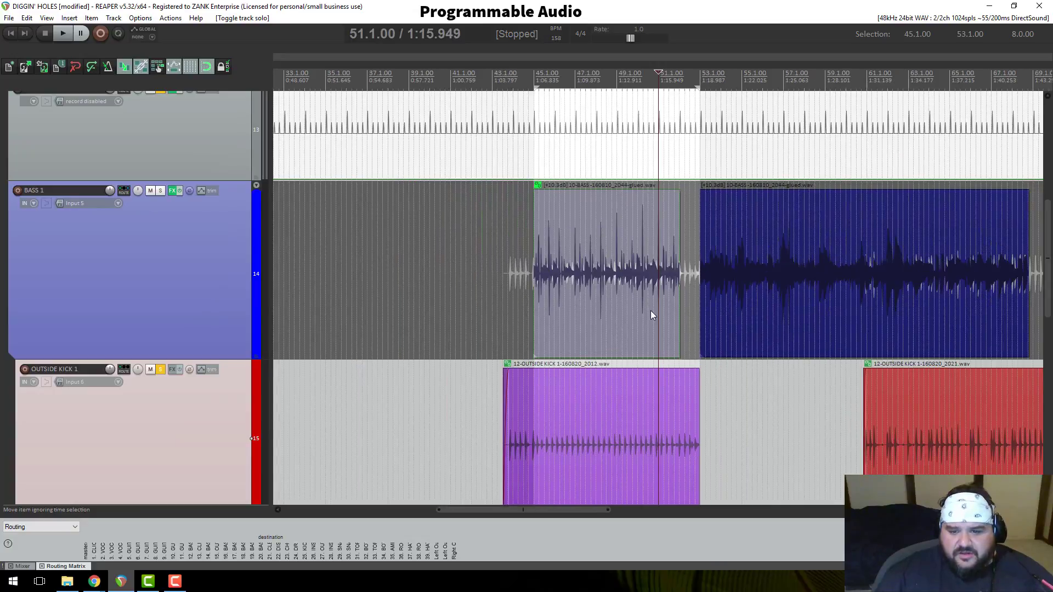
scroll(651, 310, "up", 4)
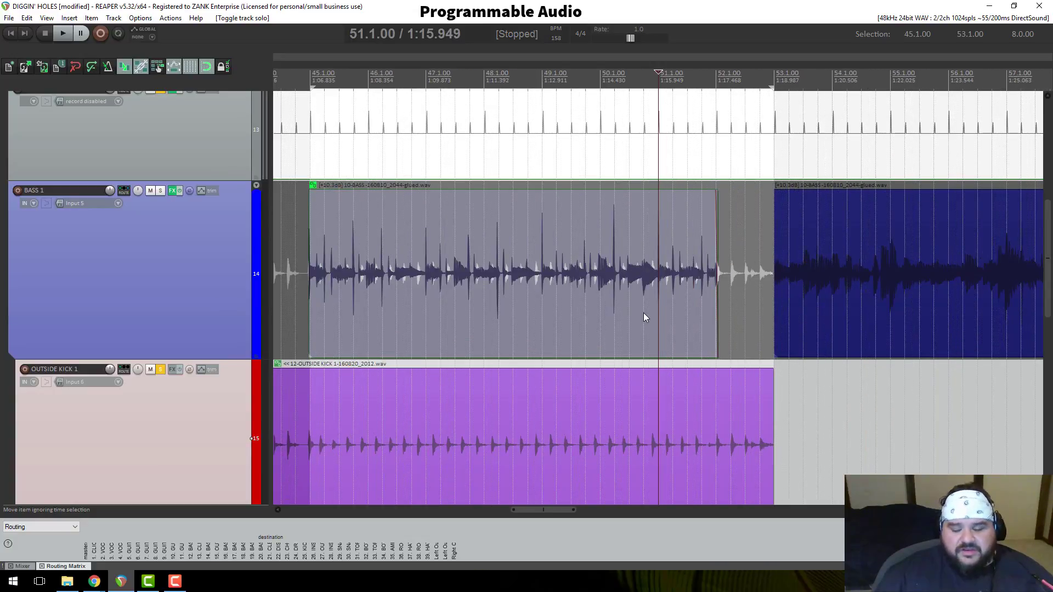
scroll(644, 313, "up", 5)
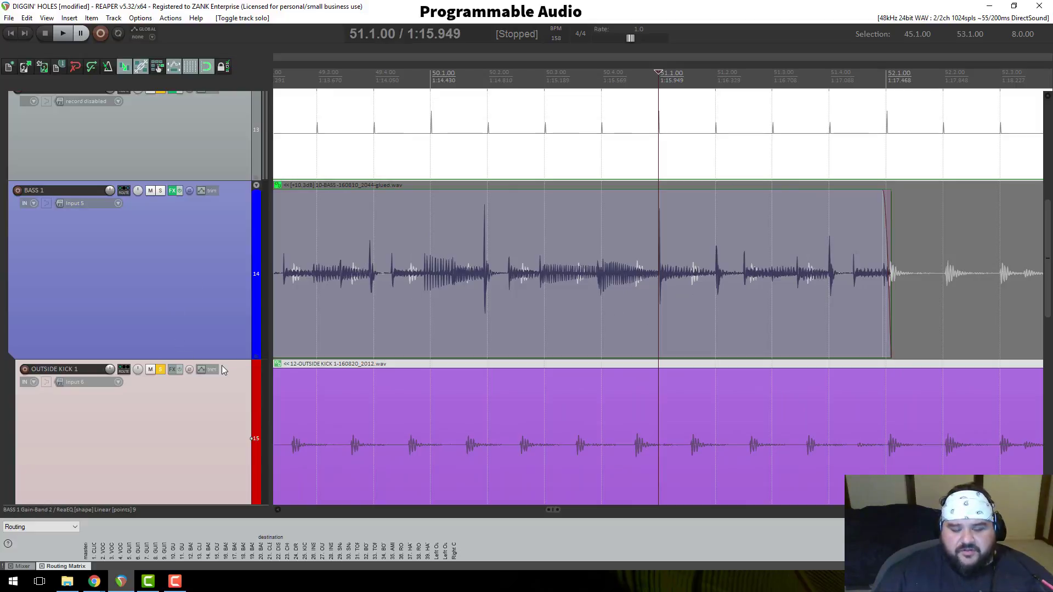
Step: Move the INSIDE KICK 1 track out of the KICK BUS to directly below OUTSIDE KICK 1
scroll(227, 278, "down", 1)
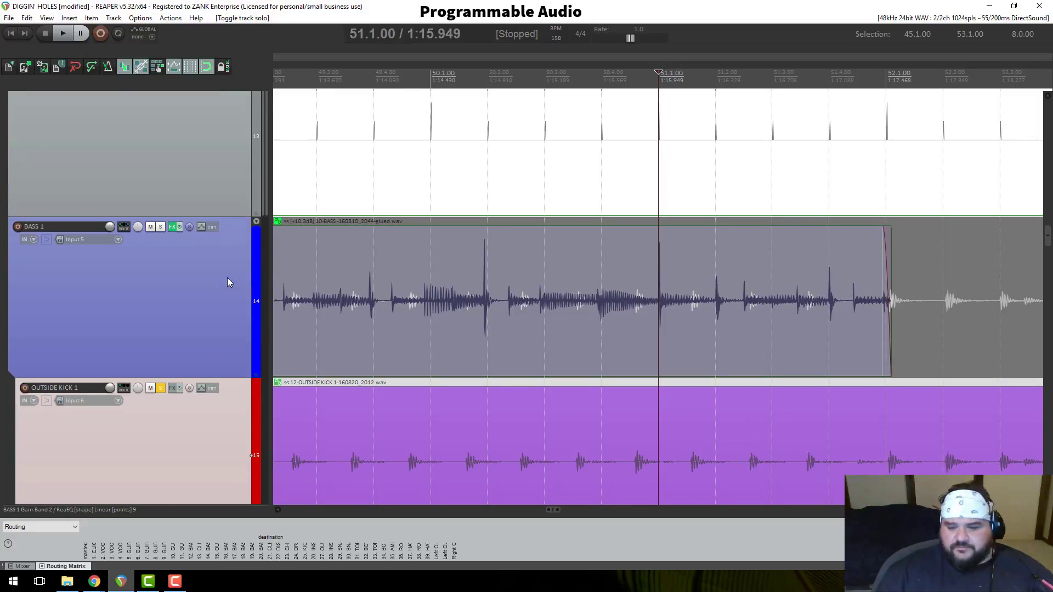
scroll(227, 278, "down", 2)
scroll(227, 277, "down", 2)
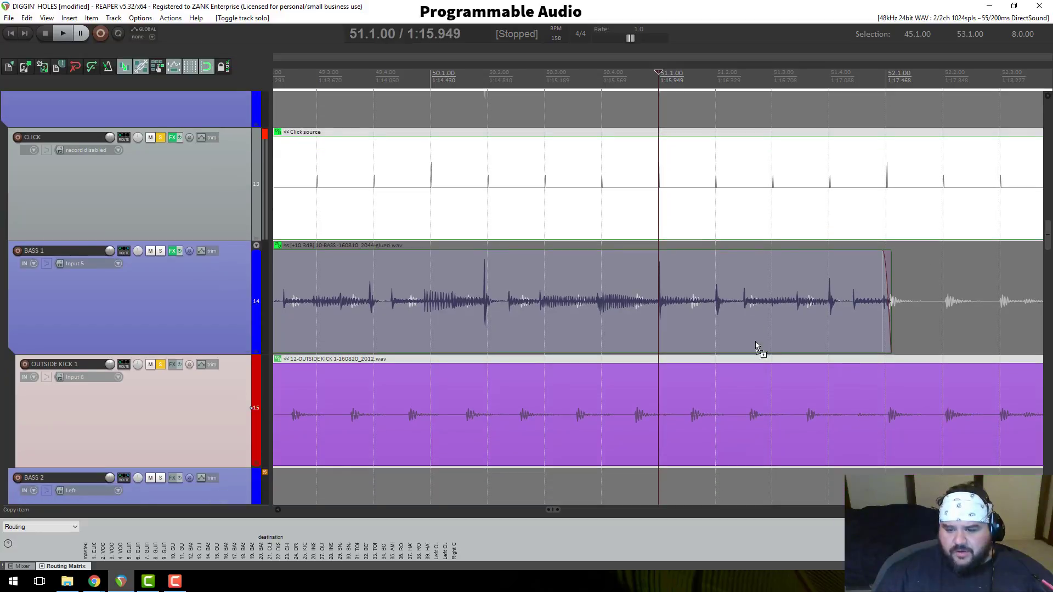
scroll(499, 288, "down", 2)
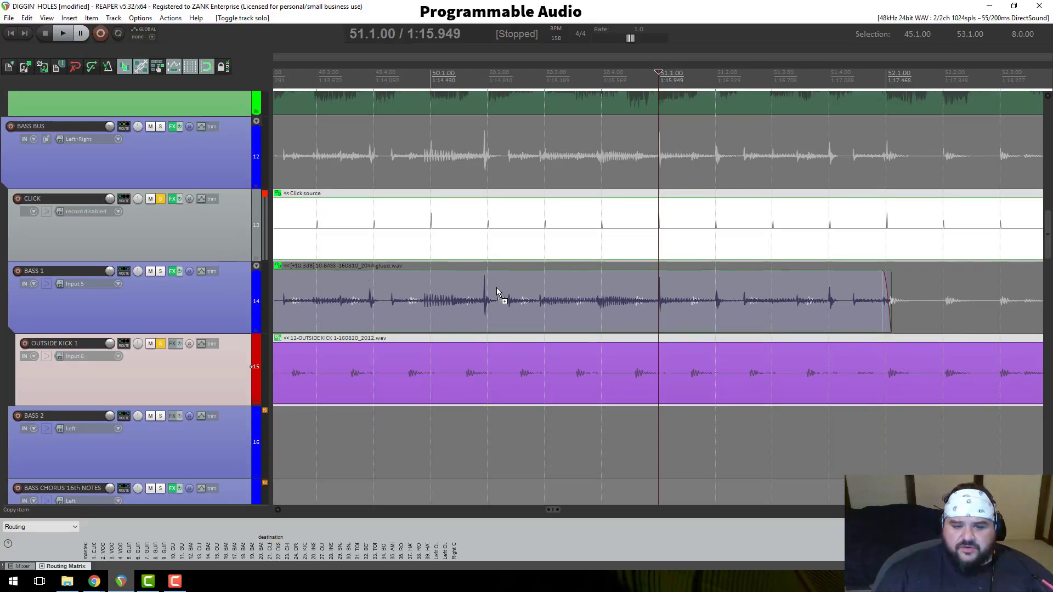
scroll(212, 384, "down", 10)
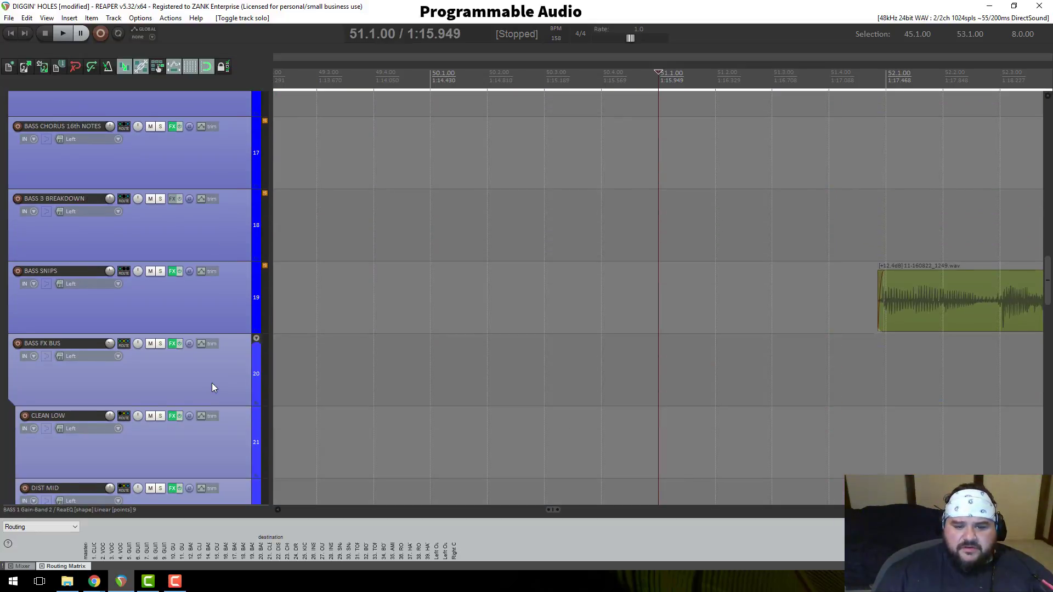
scroll(211, 383, "up", 3)
scroll(212, 383, "down", 3)
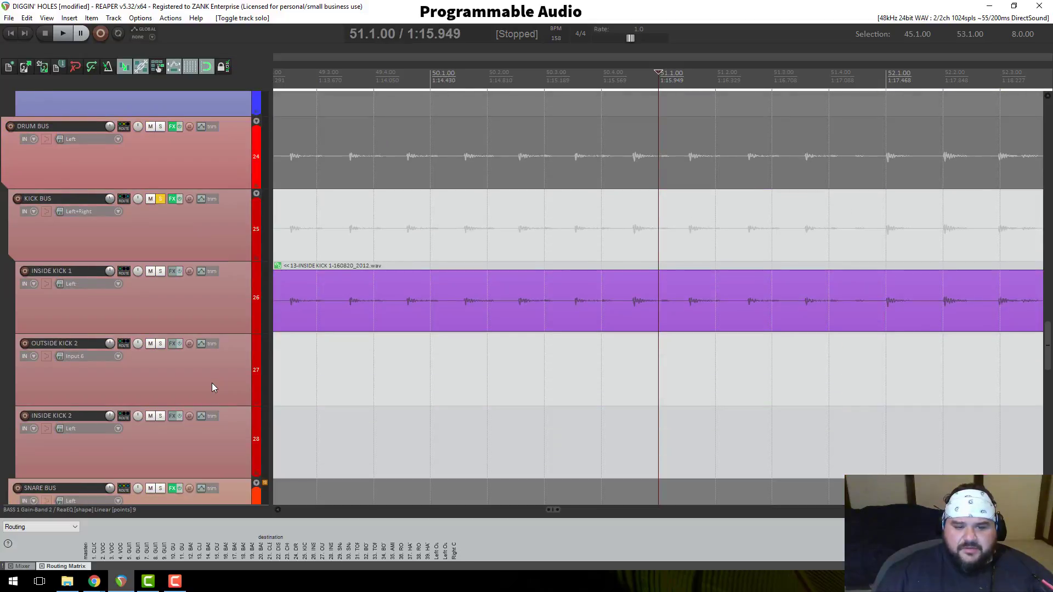
left_click(212, 344)
left_click(216, 329)
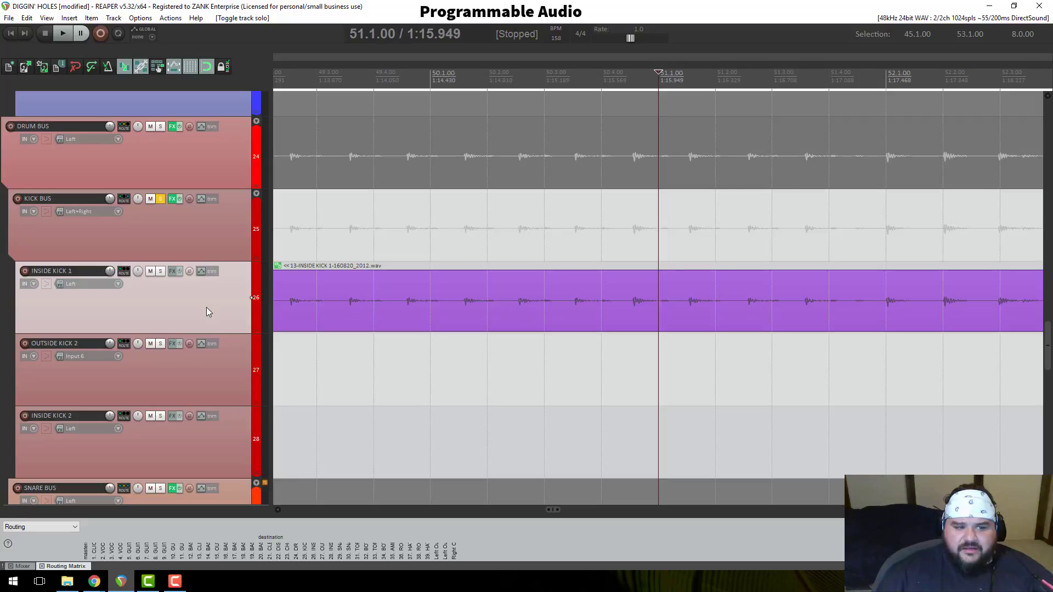
left_click_drag(206, 307, 215, 114)
scroll(208, 165, "up", 5)
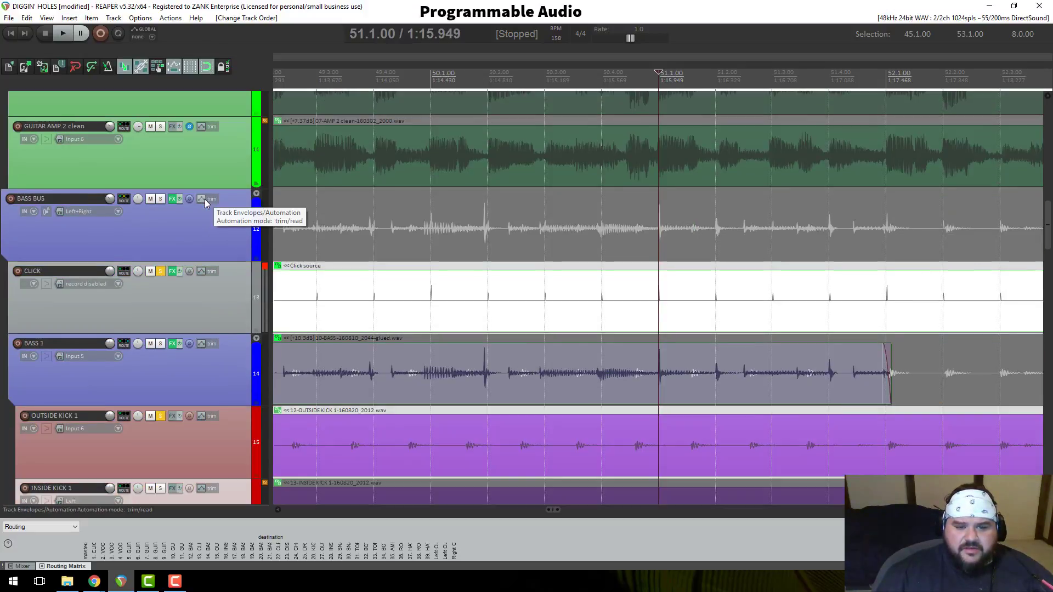
scroll(127, 267, "down", 1)
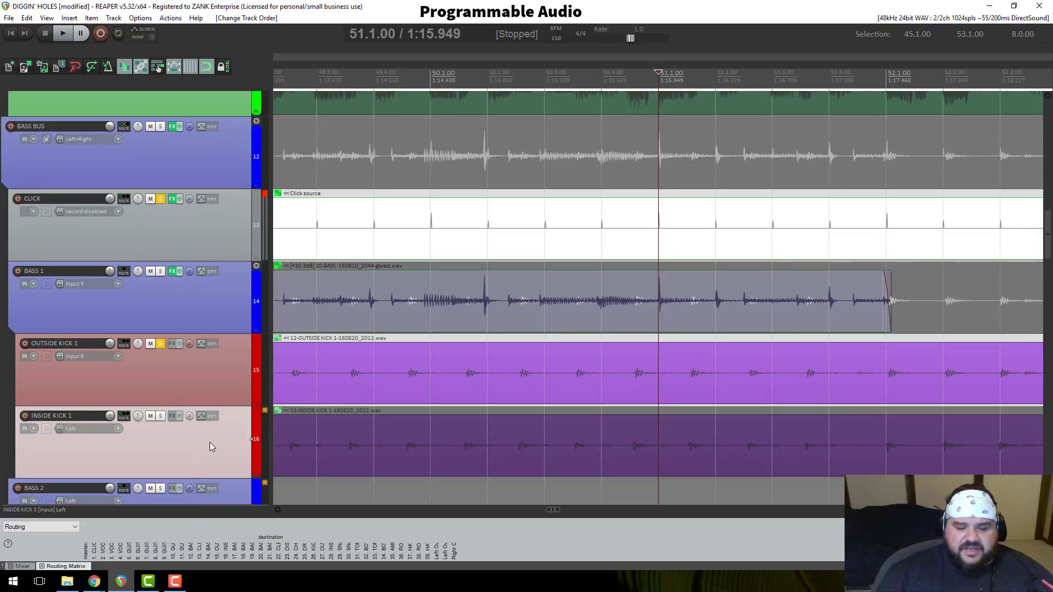
Step: Return the edit cursor to 45.1.00 and review the click, bass, kick and guitar tracks around the selected section
scroll(630, 346, "down", 4)
scroll(630, 350, "down", 4)
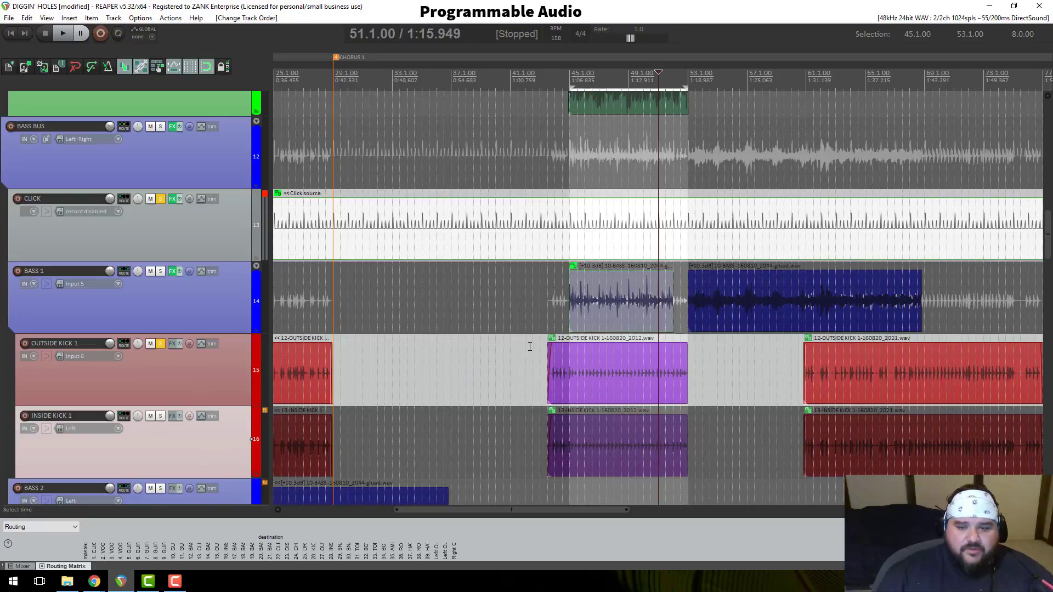
left_click(572, 81)
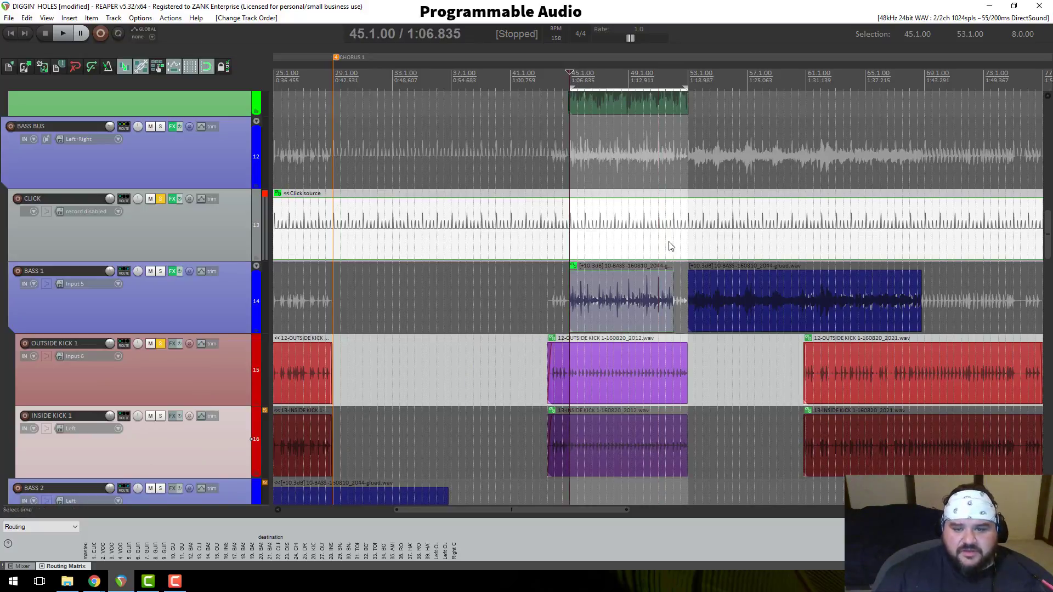
scroll(668, 245, "up", 4)
scroll(712, 242, "down", 2)
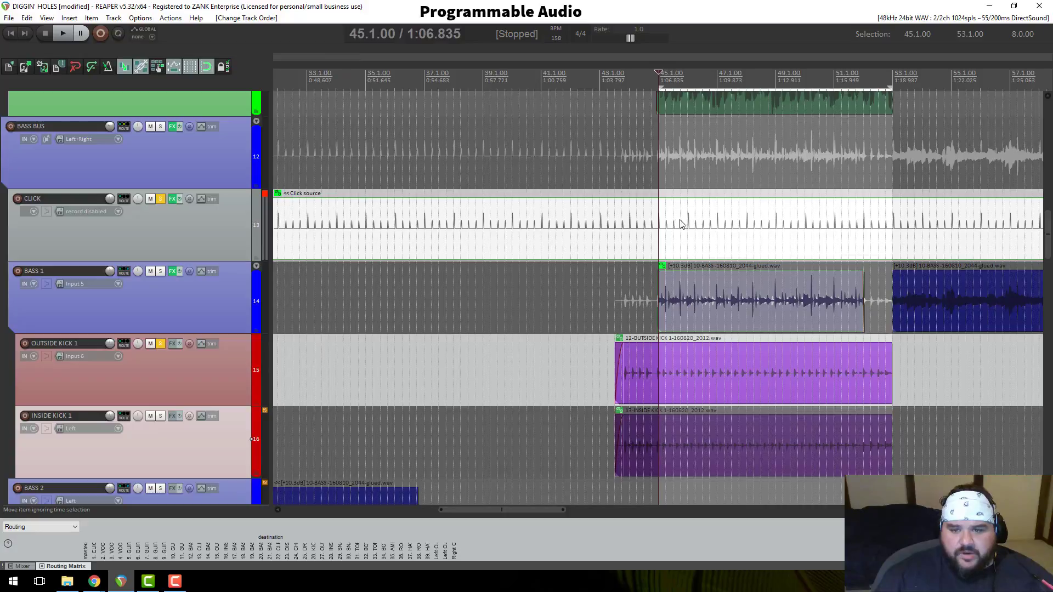
scroll(192, 235, "up", 9)
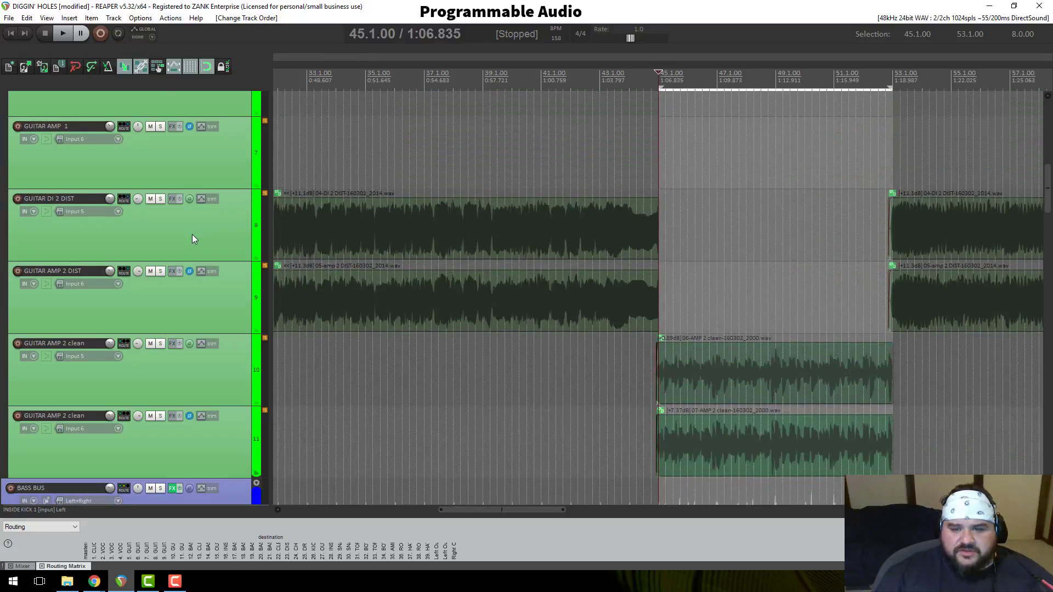
scroll(231, 231, "down", 7)
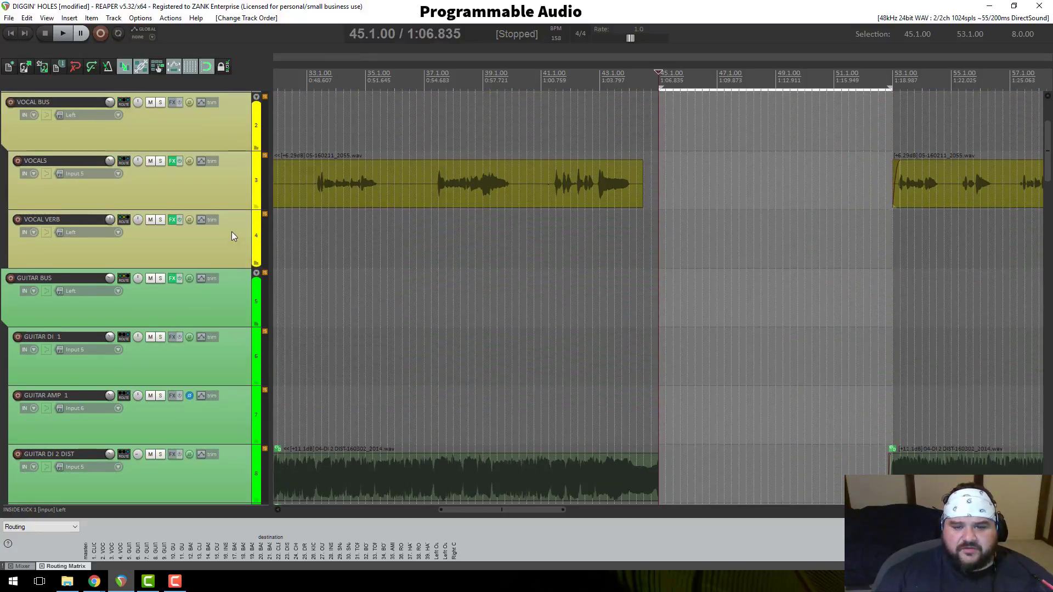
Step: Compact the track heights, enlarging only the CLICK, BASS 1, OUTSIDE KICK 1 and INSIDE KICK 1 tracks
mouse_move(237, 145)
left_mouse_down()
mouse_move(236, 258)
mouse_move(236, 152)
left_mouse_up()
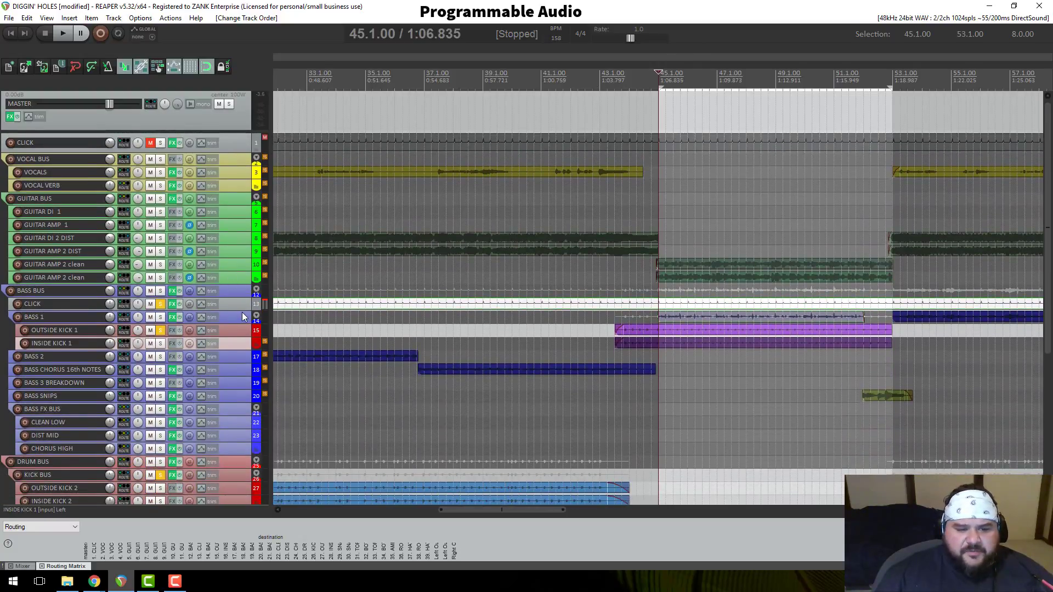
left_click_drag(243, 311, 243, 384)
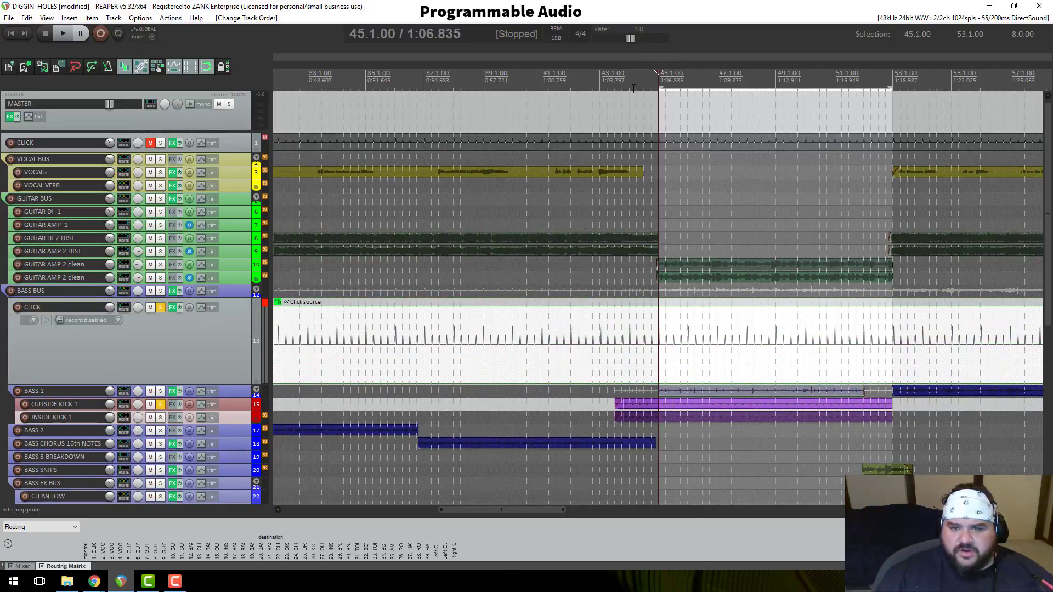
left_click(664, 78)
scroll(645, 324, "up", 8)
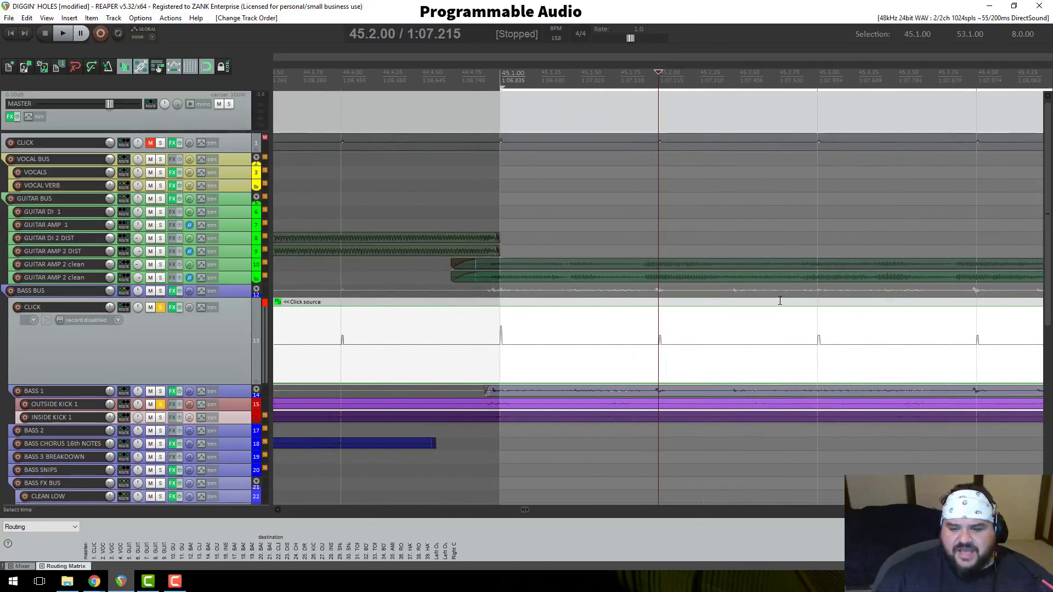
scroll(699, 331, "down", 6)
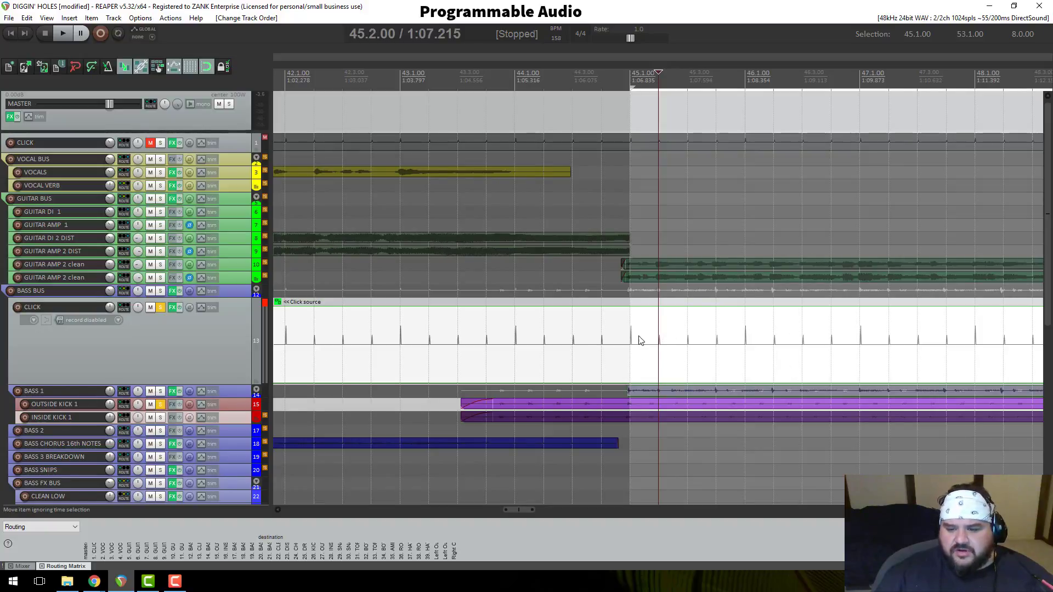
left_click_drag(238, 397, 241, 536)
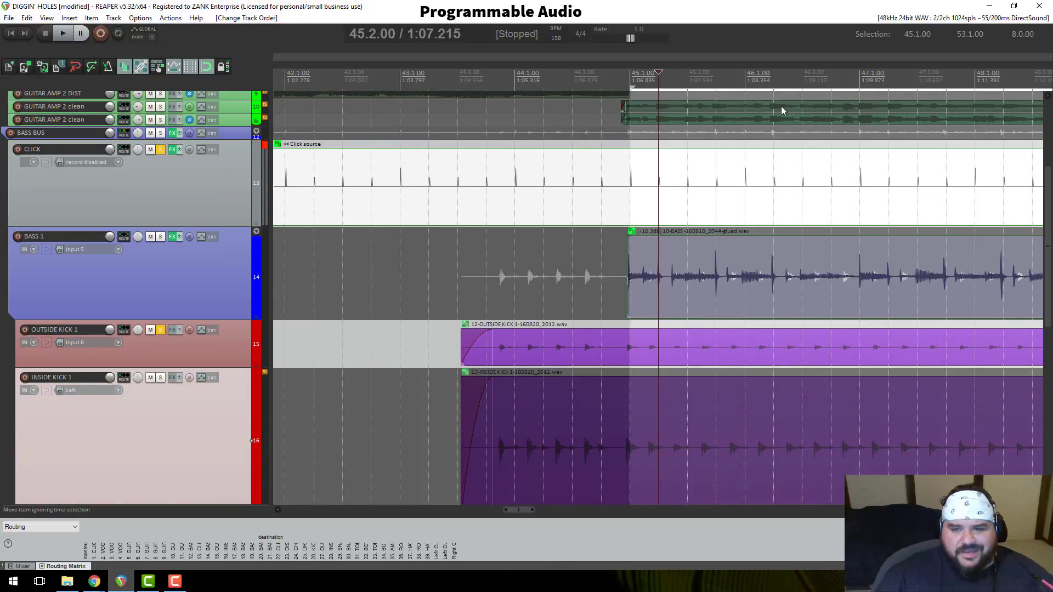
Step: Set the edit cursor at 48.1.00 and review the click, bass and kick tracks across bars 45 to 53
scroll(683, 80, "down", 4)
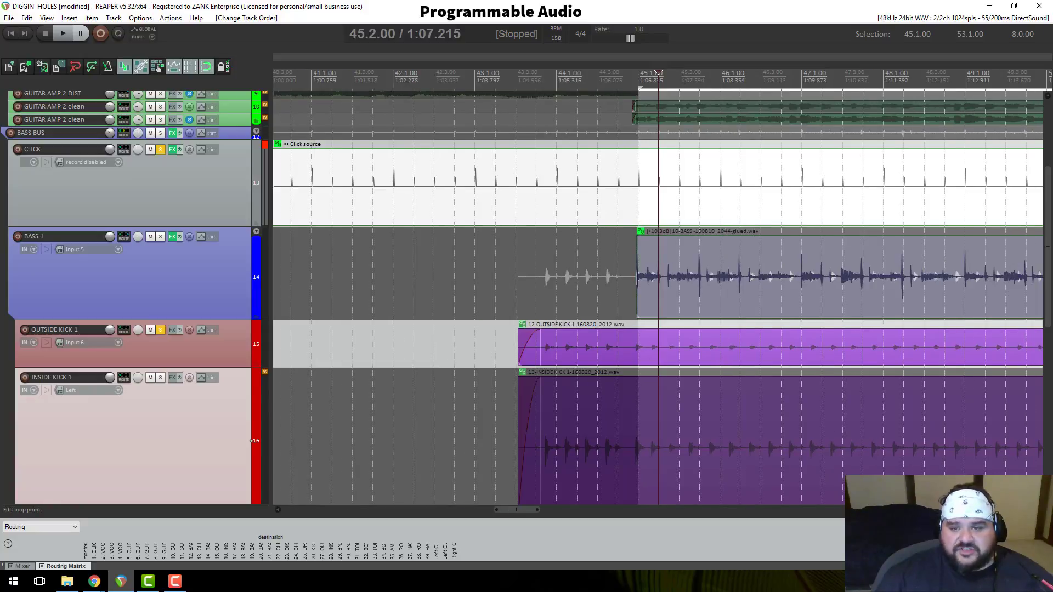
left_click(822, 65)
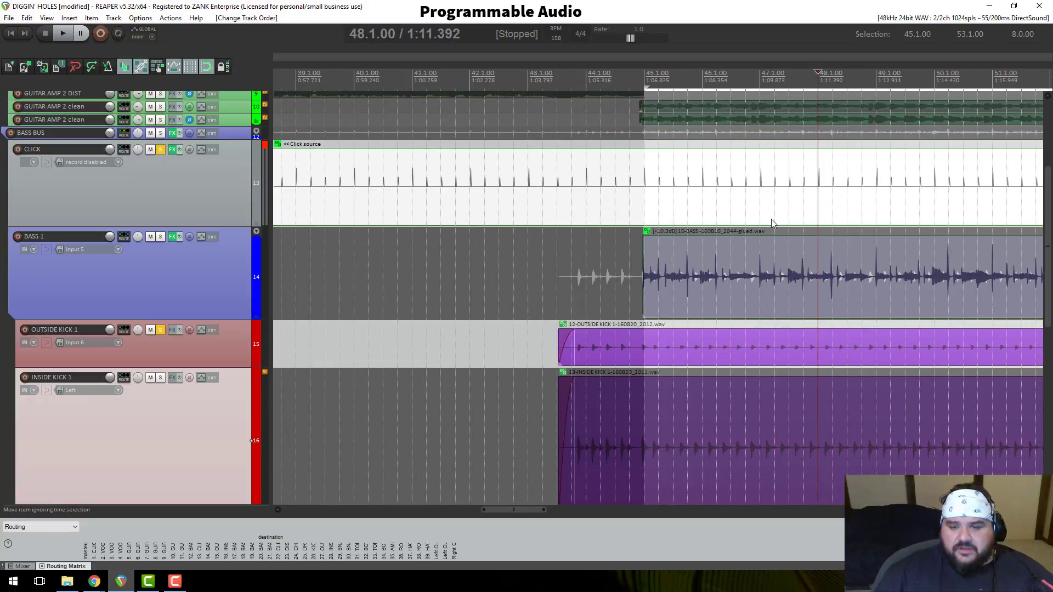
left_click_drag(515, 510, 542, 508)
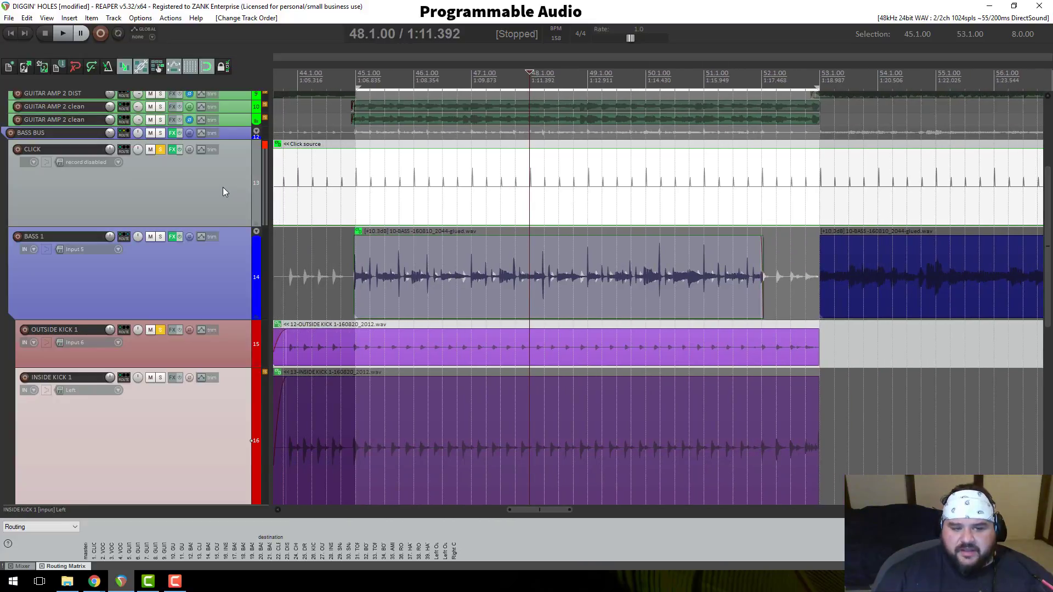
scroll(228, 249, "down", 1)
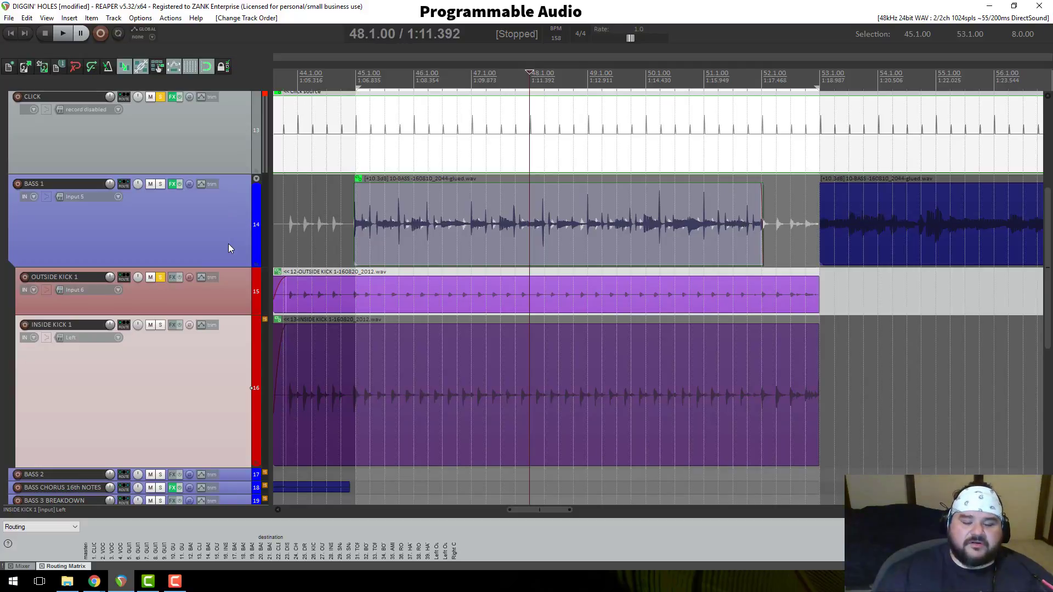
Step: Select the BASS 1 track and set the grid line spacing to 1
left_click(413, 233)
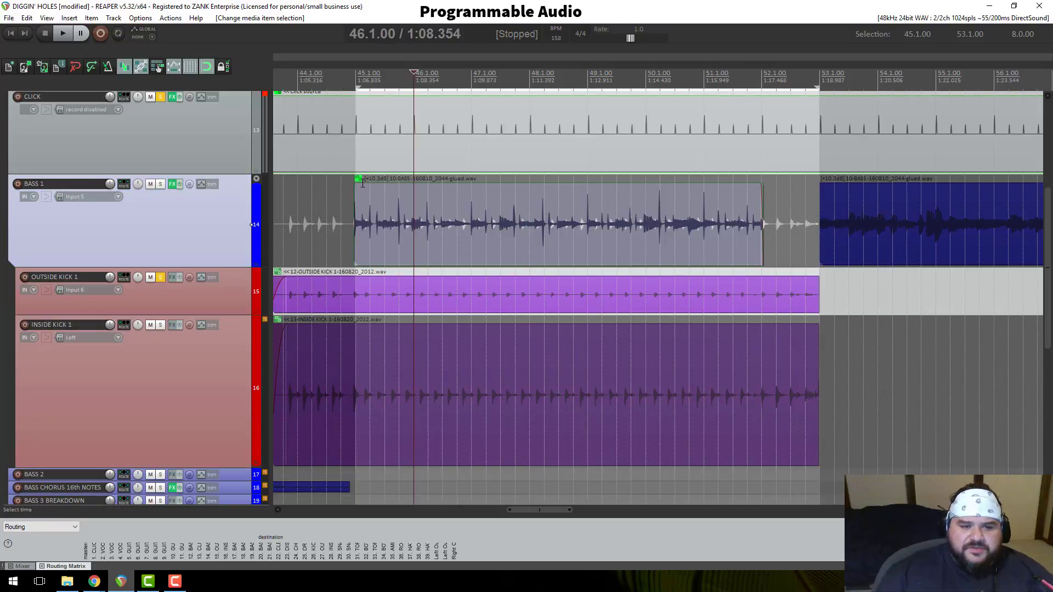
scroll(369, 193, "up", 3)
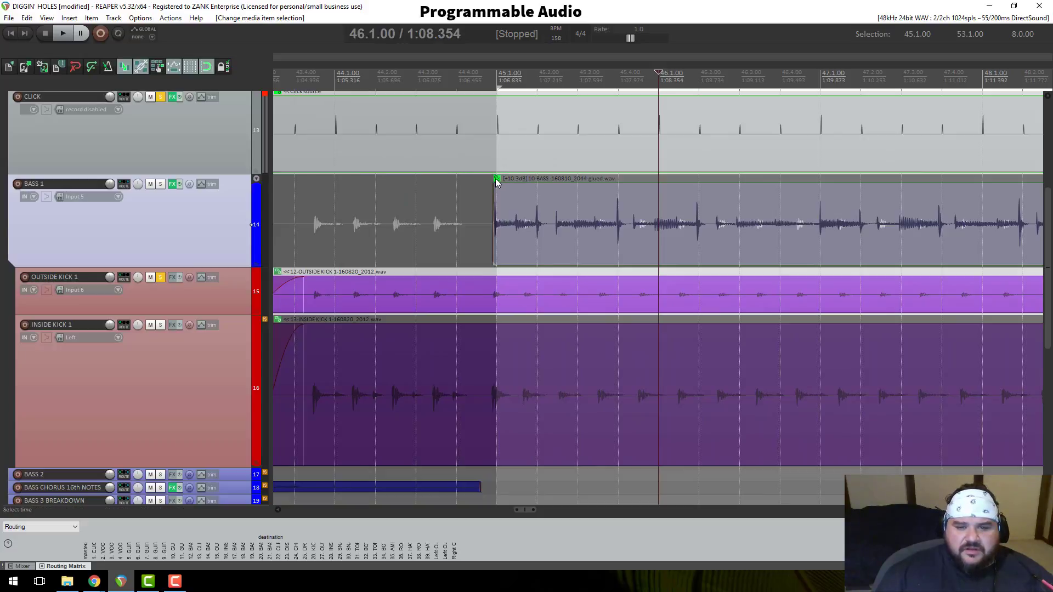
right_click(190, 67)
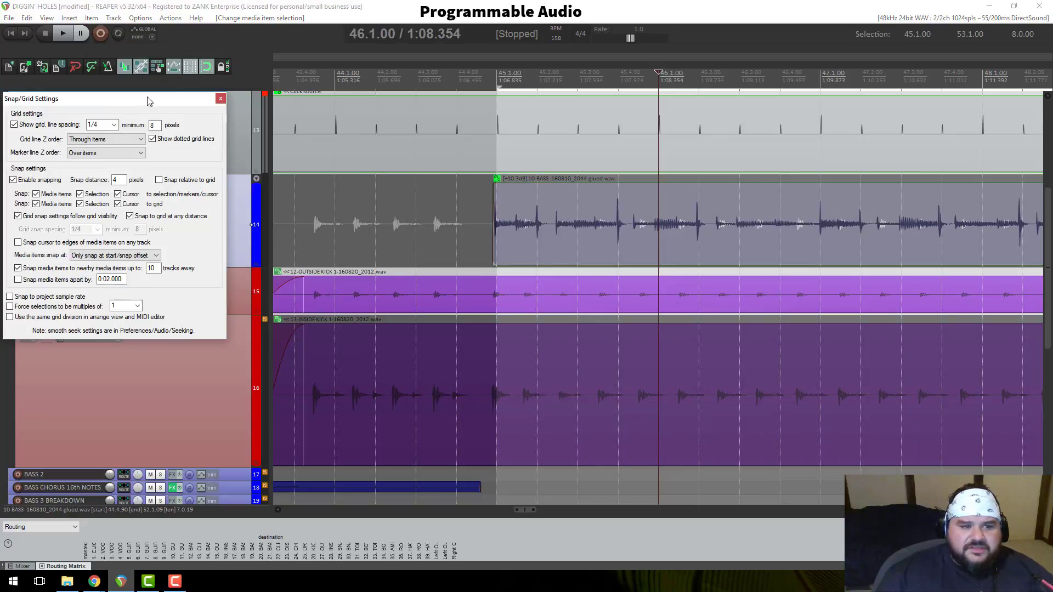
left_click(114, 125)
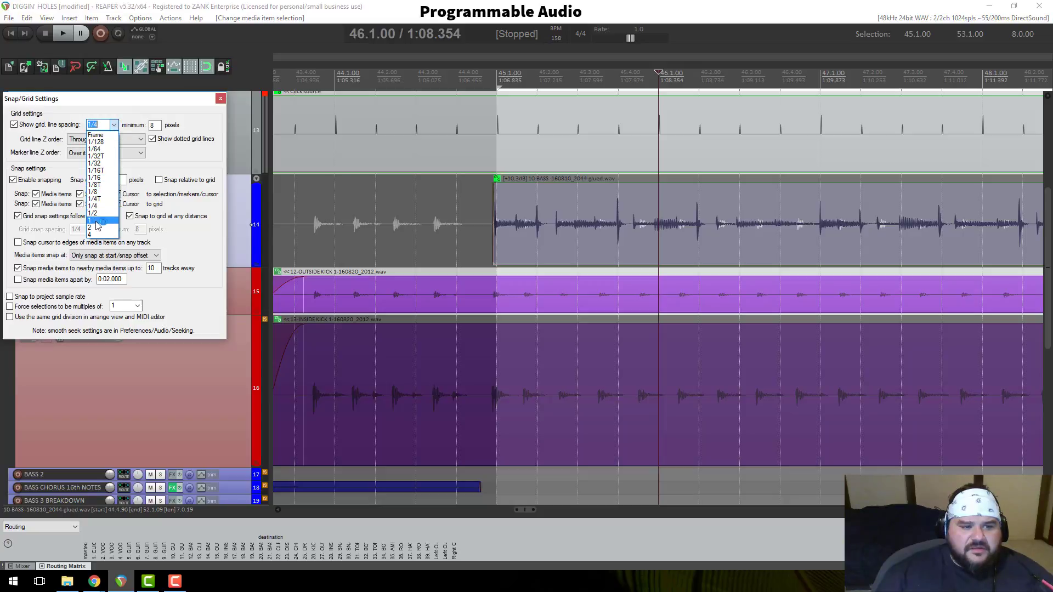
left_click(102, 225)
left_click(221, 99)
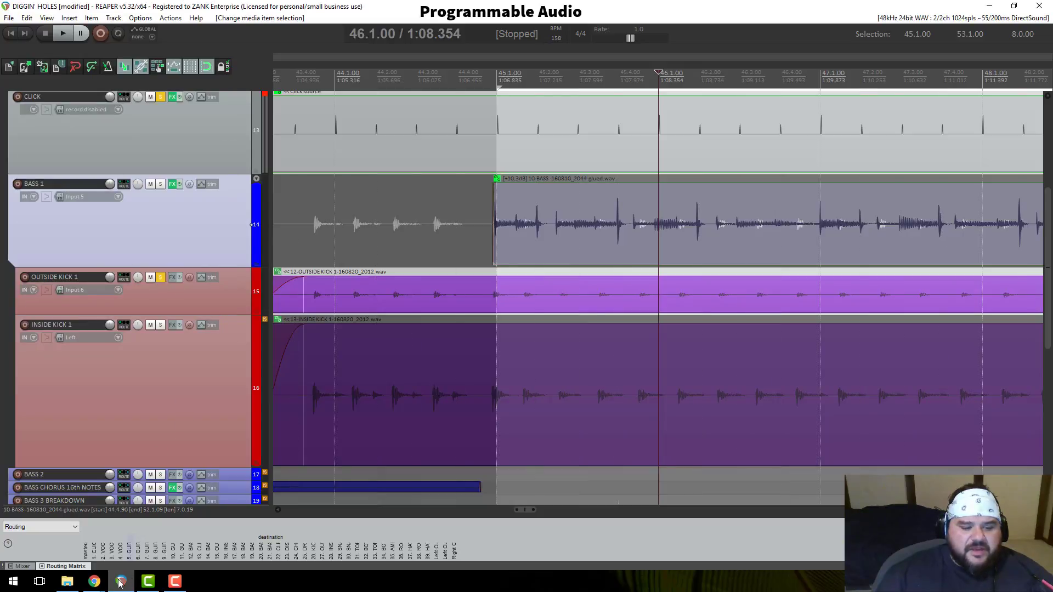
Step: Switch to Chrome, mute the Gmail tab, and return to REAPER
mouse_move(107, 586)
left_click(176, 536)
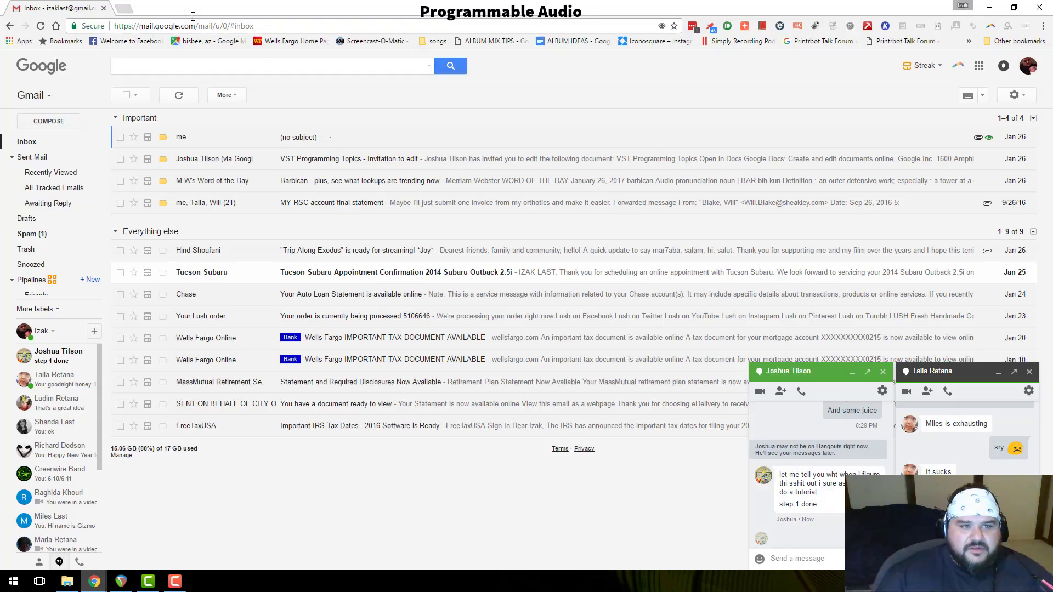
right_click(60, 8)
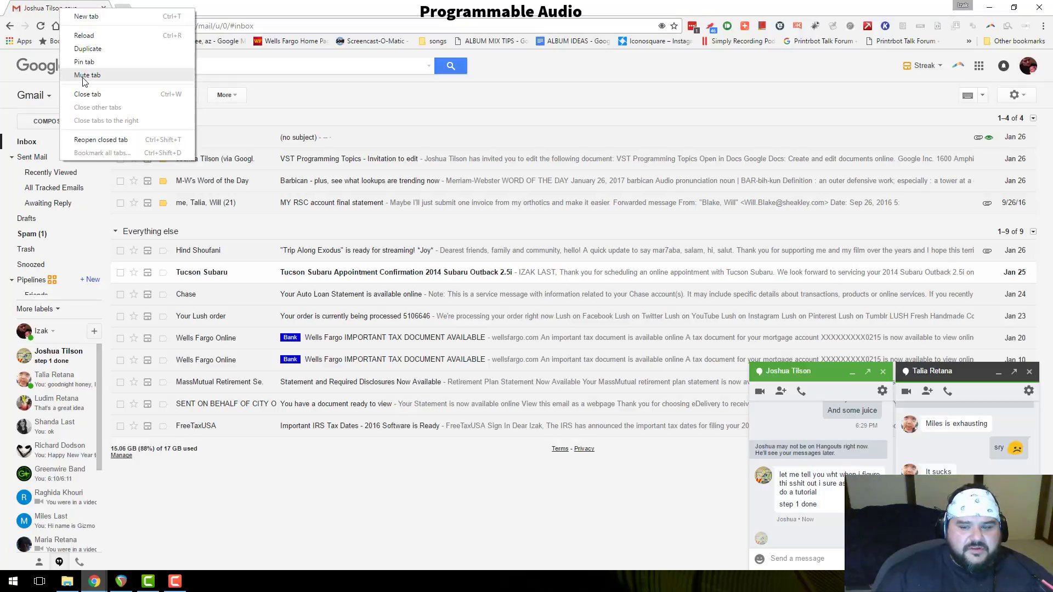
left_click(85, 77)
key("alt+Tab")
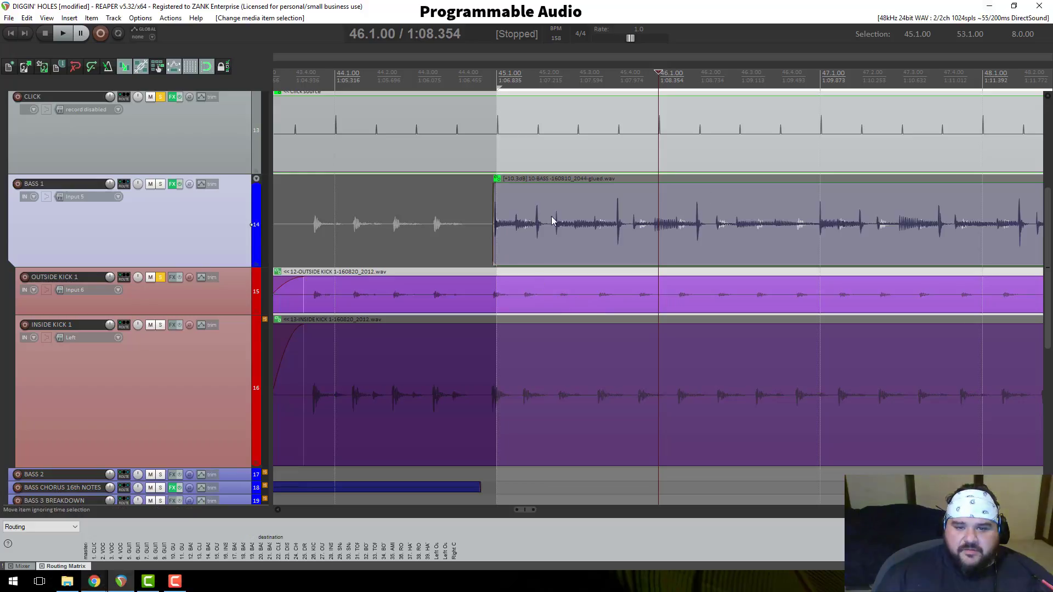
Step: Compare the BASS 1, OUTSIDE KICK 1 and INSIDE KICK 1 onsets with the click at 45.1.00 down to waveform level
left_click(500, 71)
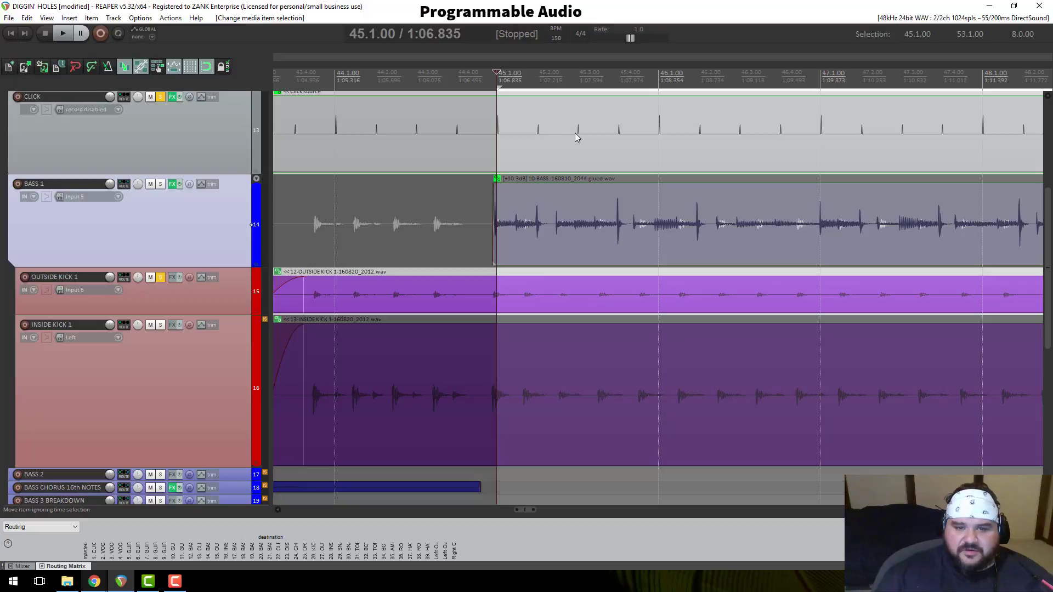
scroll(576, 137, "left", 3)
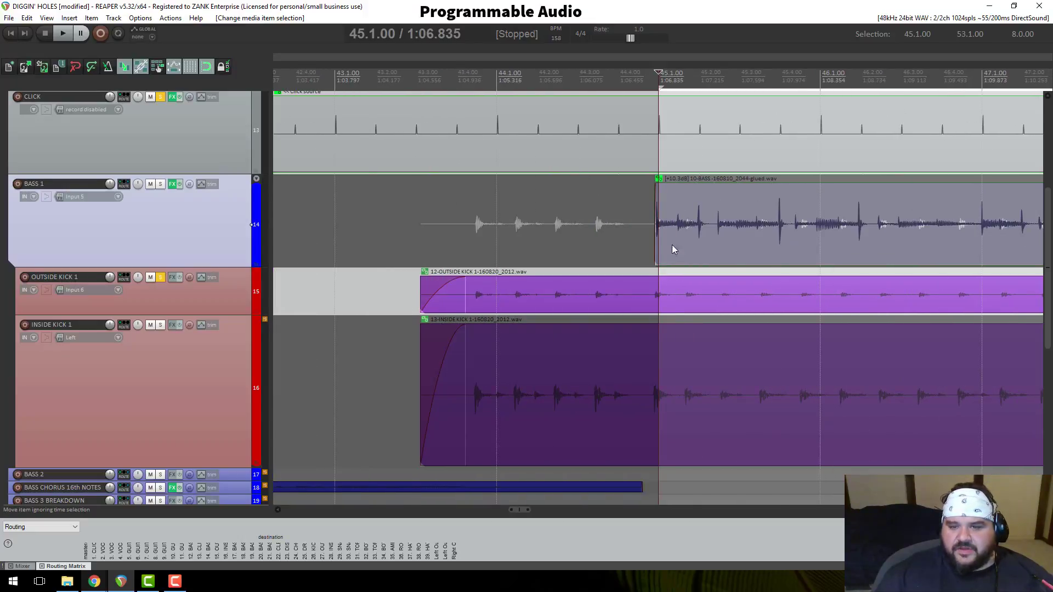
scroll(663, 177, "up", 5)
scroll(658, 178, "up", 5)
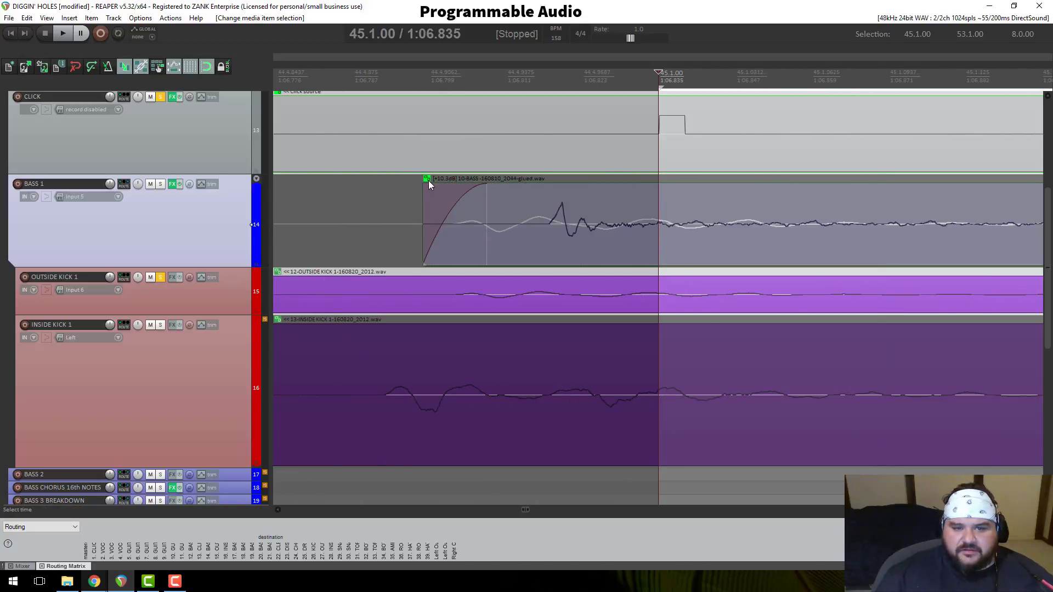
left_click_drag(231, 175, 238, 240)
left_click_drag(228, 288, 232, 262)
scroll(570, 224, "down", 10)
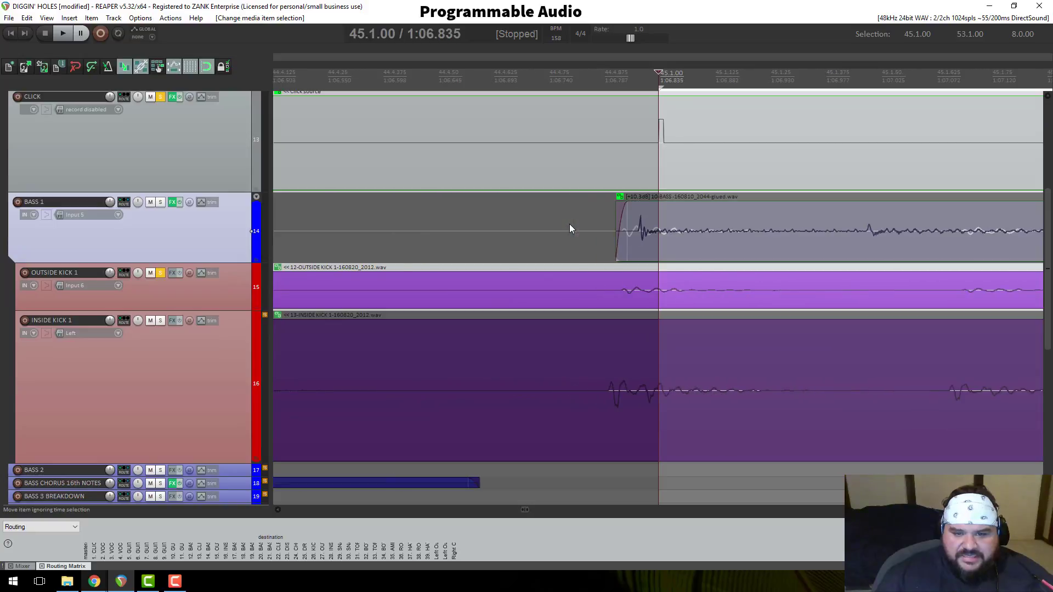
scroll(666, 226, "down", 8)
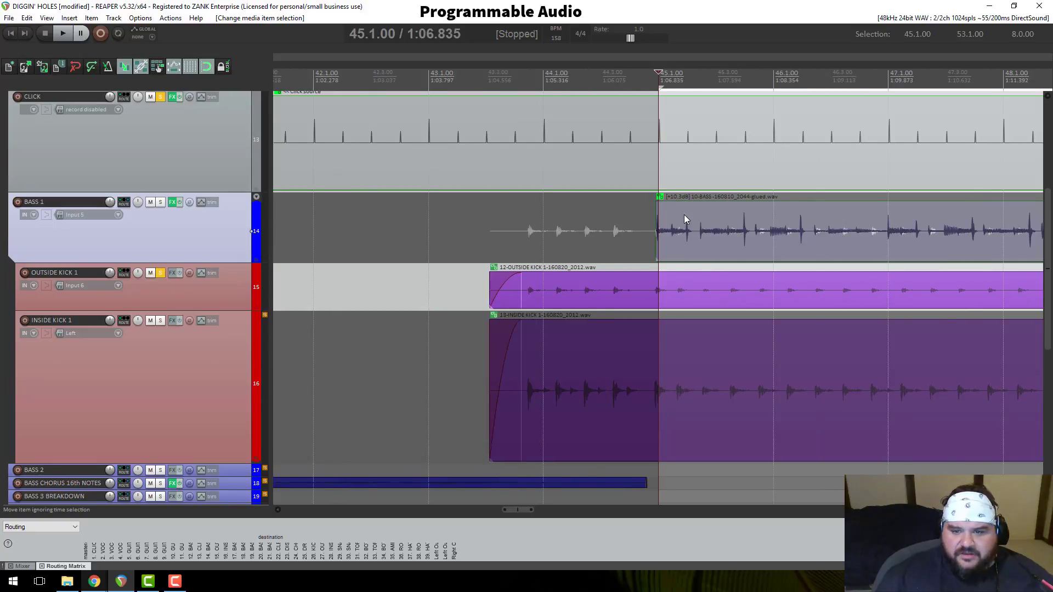
Step: Remove the BASS 1 item at bar 45, the click item and both overlapping kick items from their item group
key("shift+g")
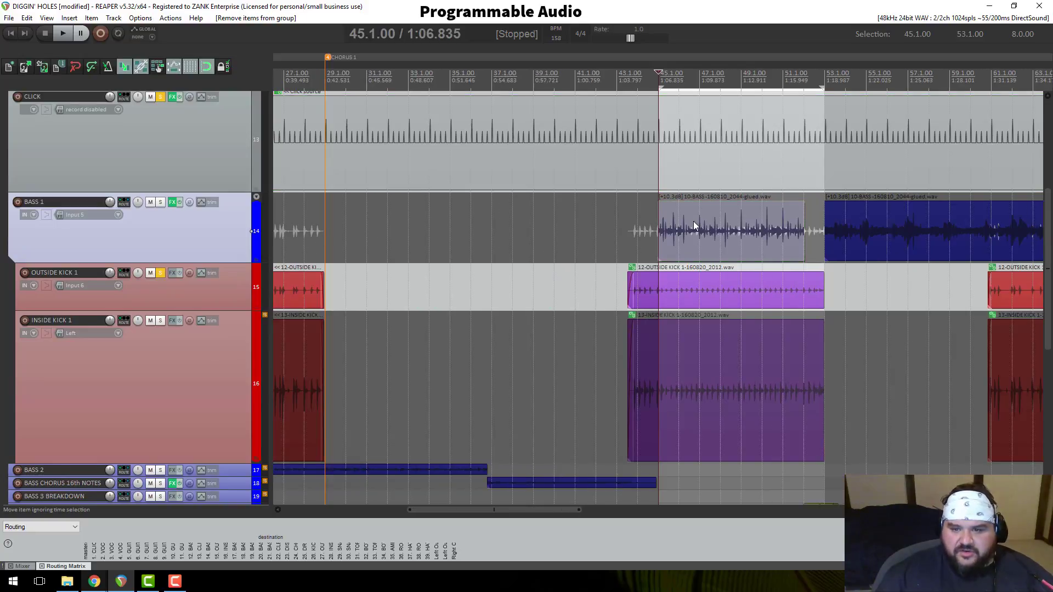
scroll(544, 157, "down", 3)
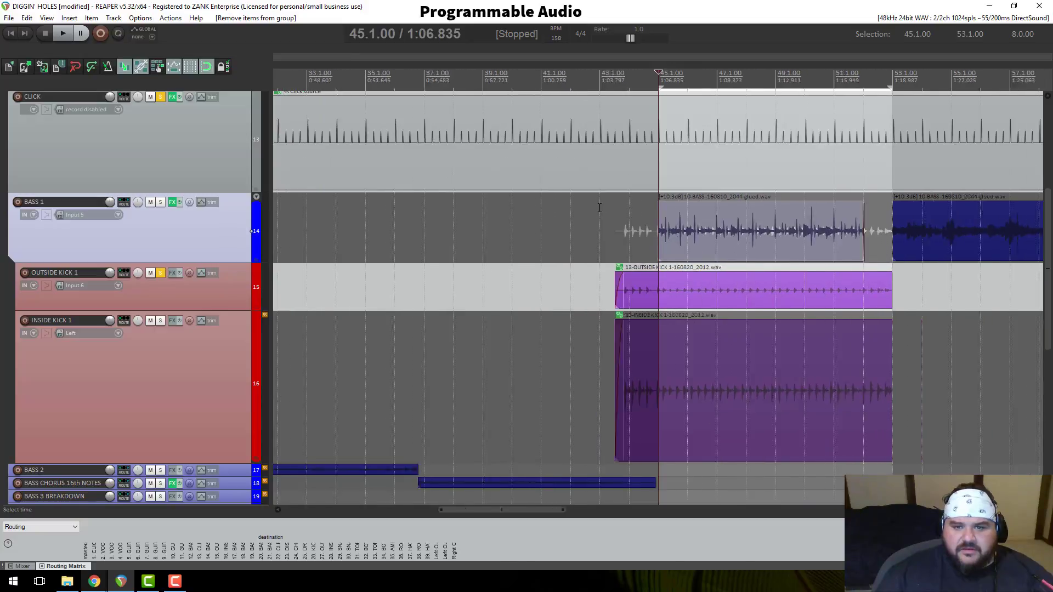
scroll(208, 160, "up", 1)
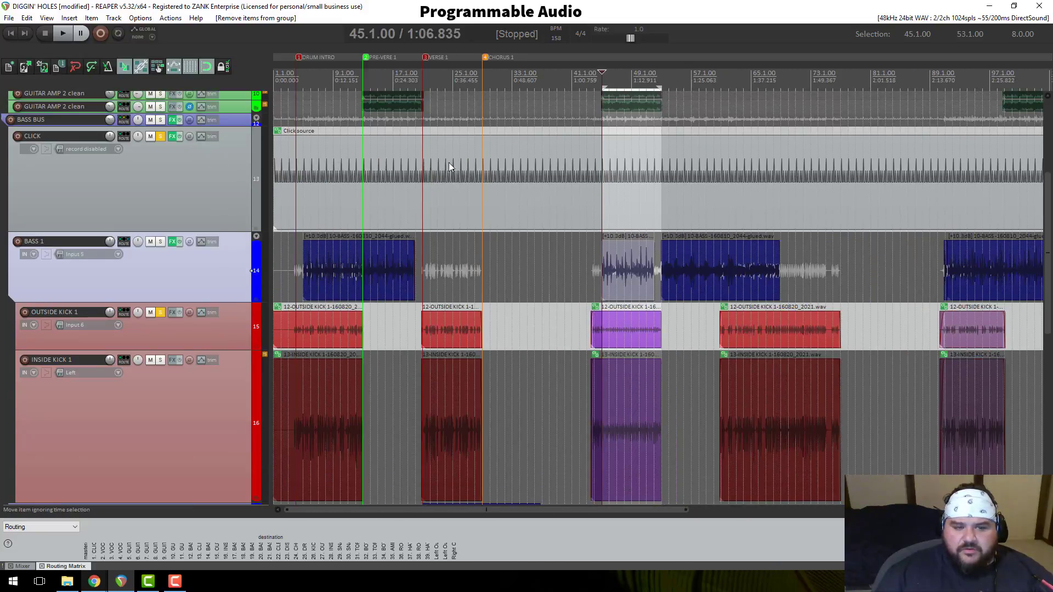
left_click(311, 164)
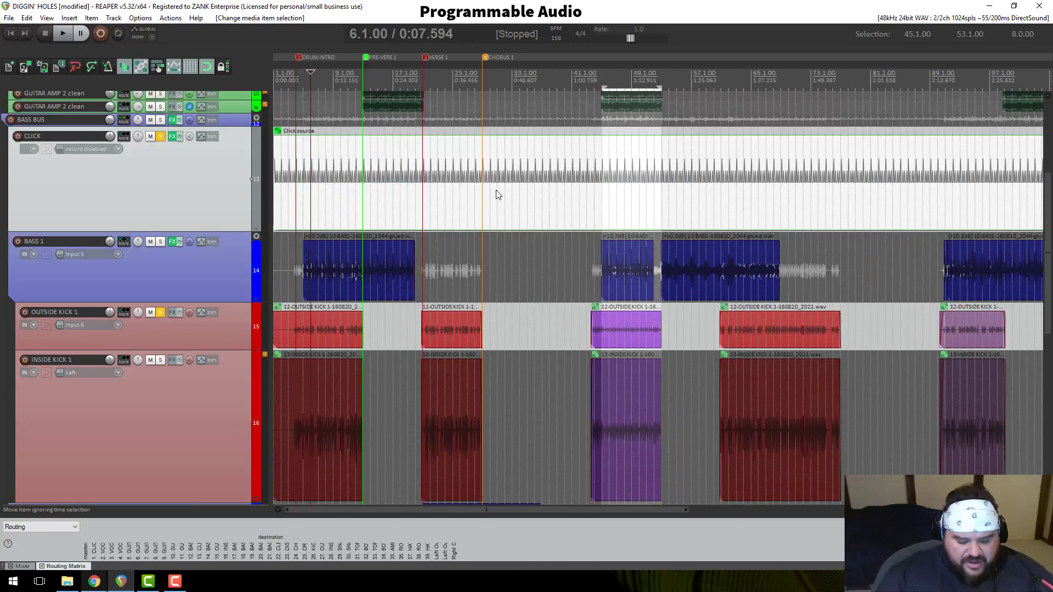
left_click(612, 322)
left_click(630, 376)
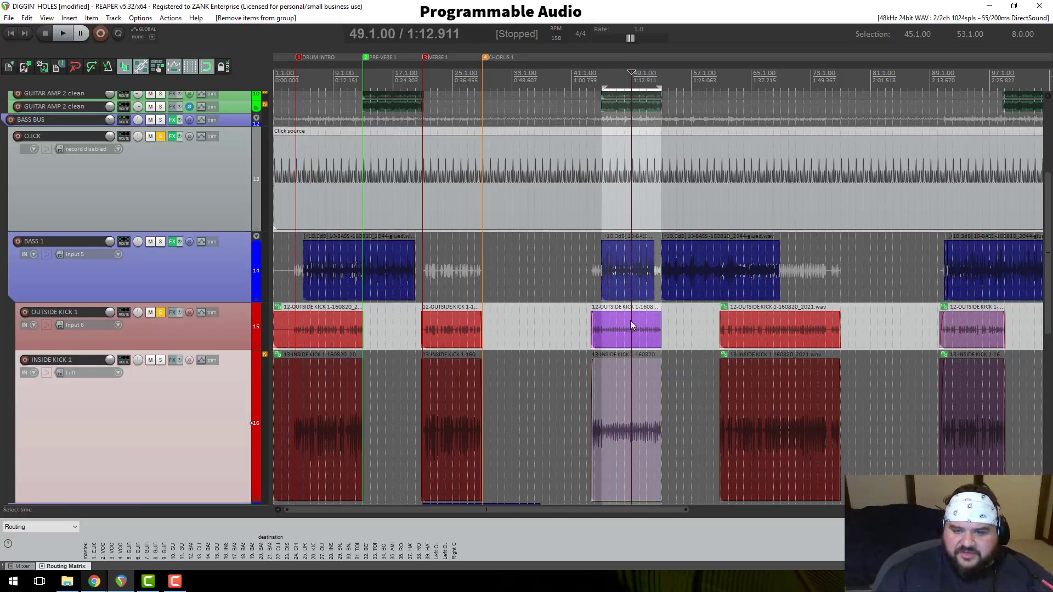
left_click(629, 274)
key("u")
scroll(629, 274, "up", 4)
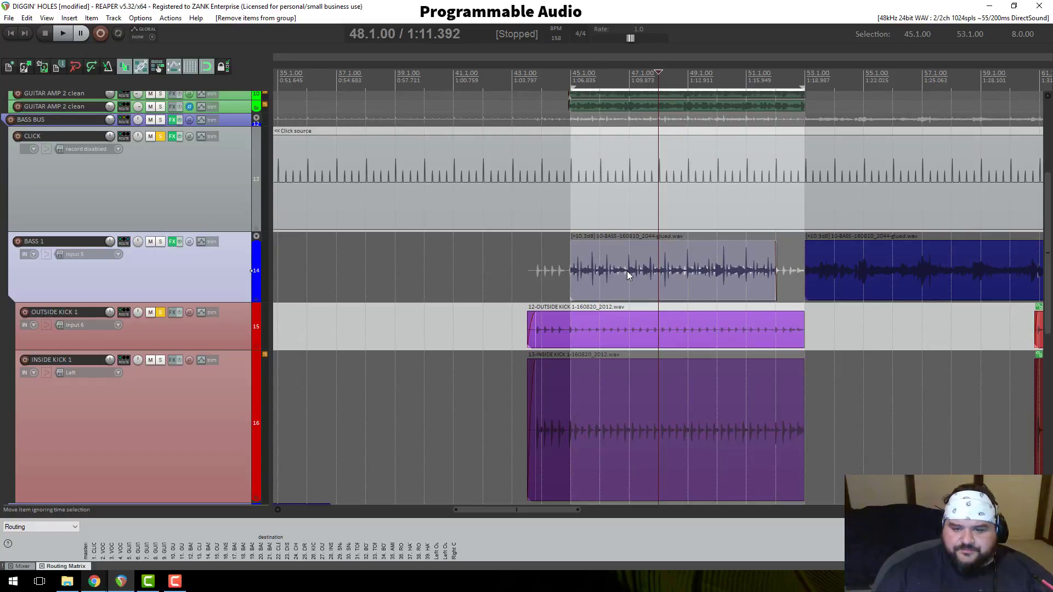
scroll(628, 269, "up", 2)
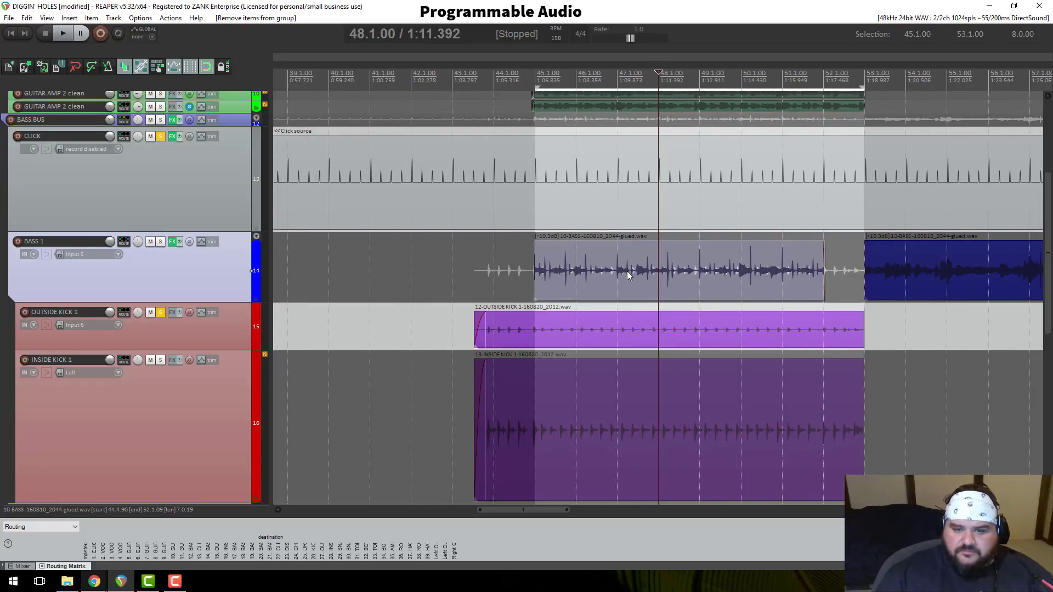
Step: Select the click item together with the BASS 1, OUTSIDE KICK 1 and INSIDE KICK 1 items around bar 45
left_click(604, 197)
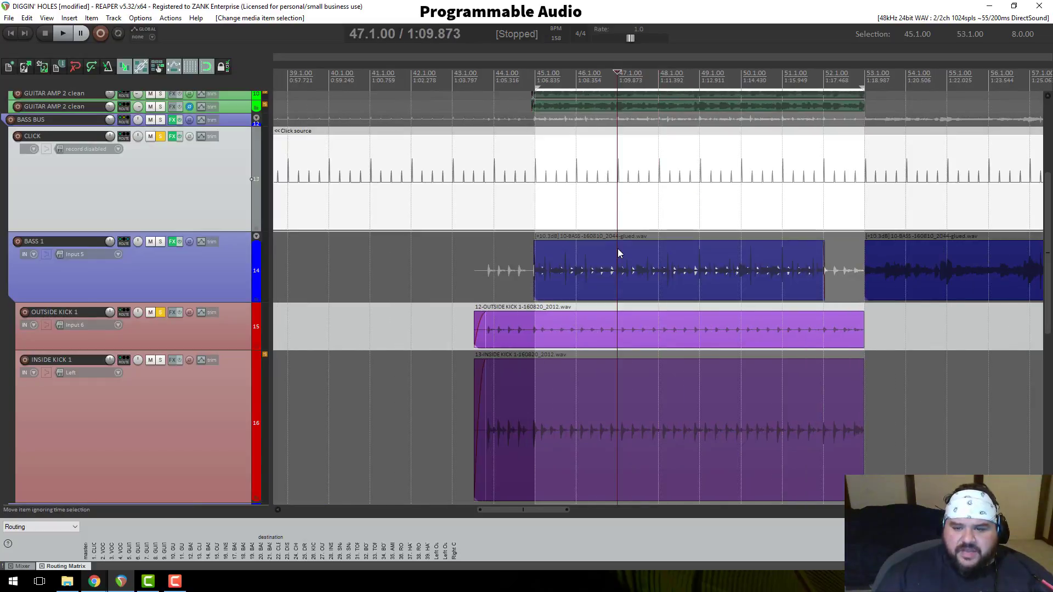
left_click(588, 277)
left_click(594, 332, "ctrl")
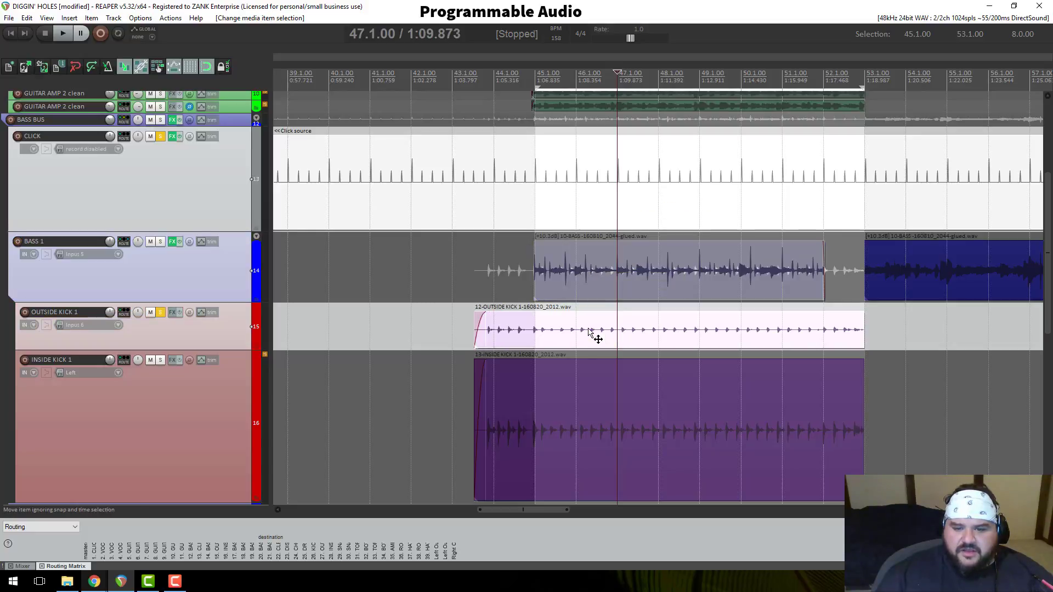
left_click(584, 381, "ctrl")
scroll(222, 291, "down", 2)
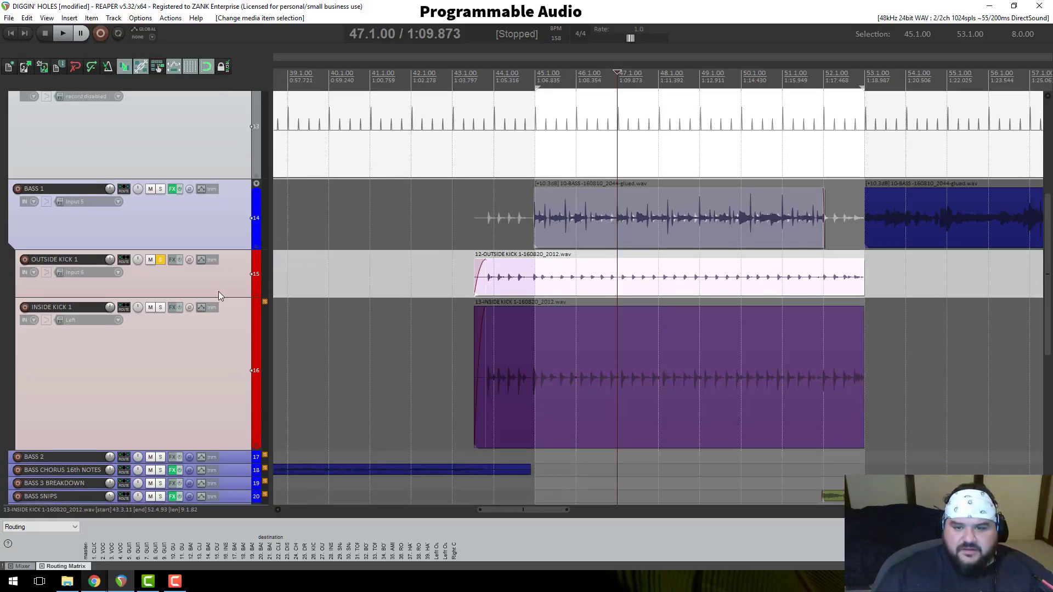
Step: Rename the CLICK track as DUPLICATE CLICK
left_click(596, 110)
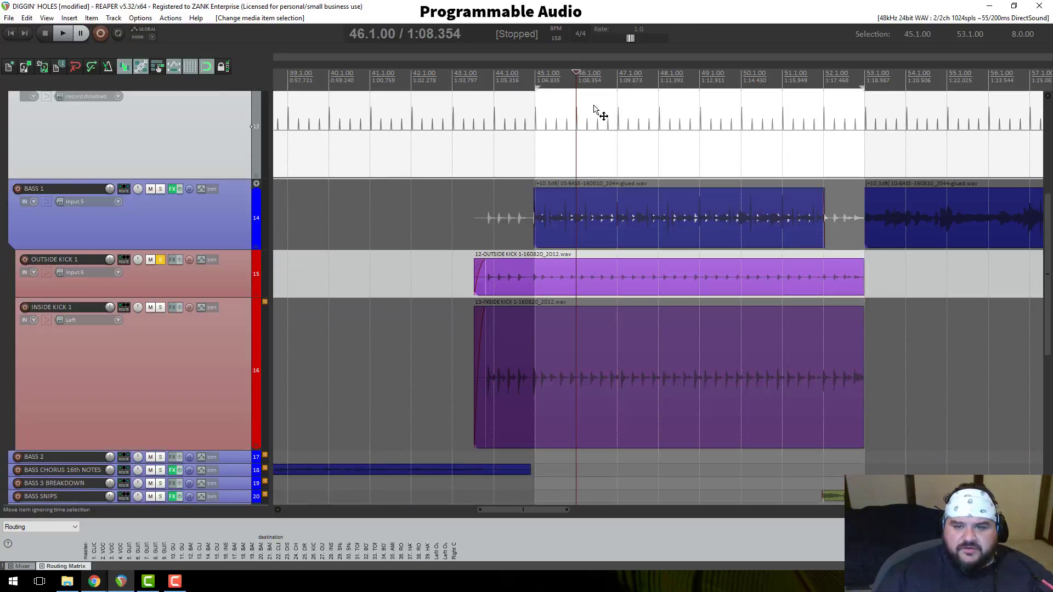
scroll(588, 115, "down", 2)
scroll(368, 123, "up", 2)
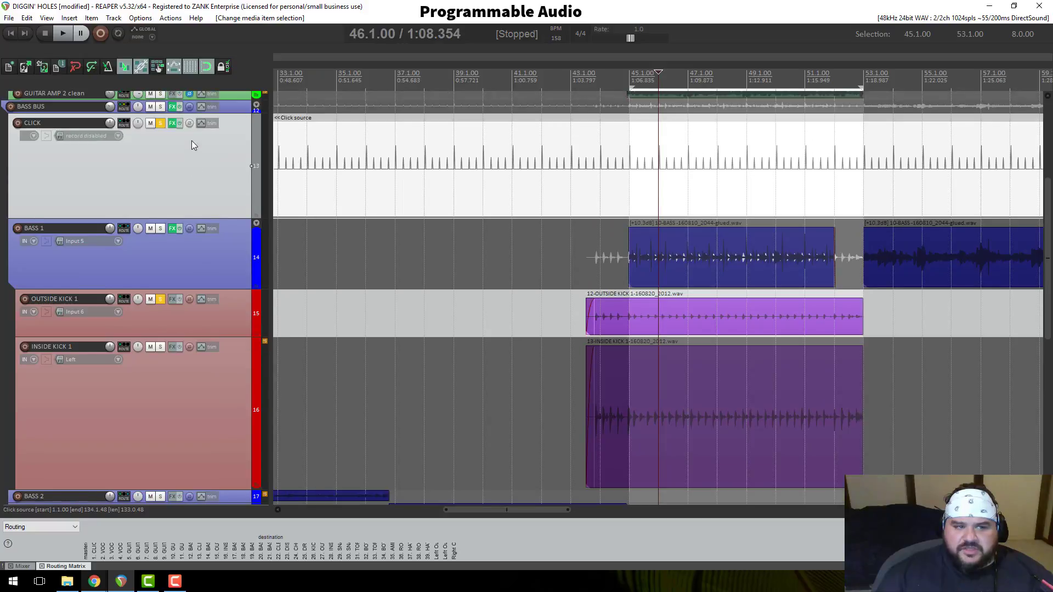
double_click(26, 123)
left_click(35, 124)
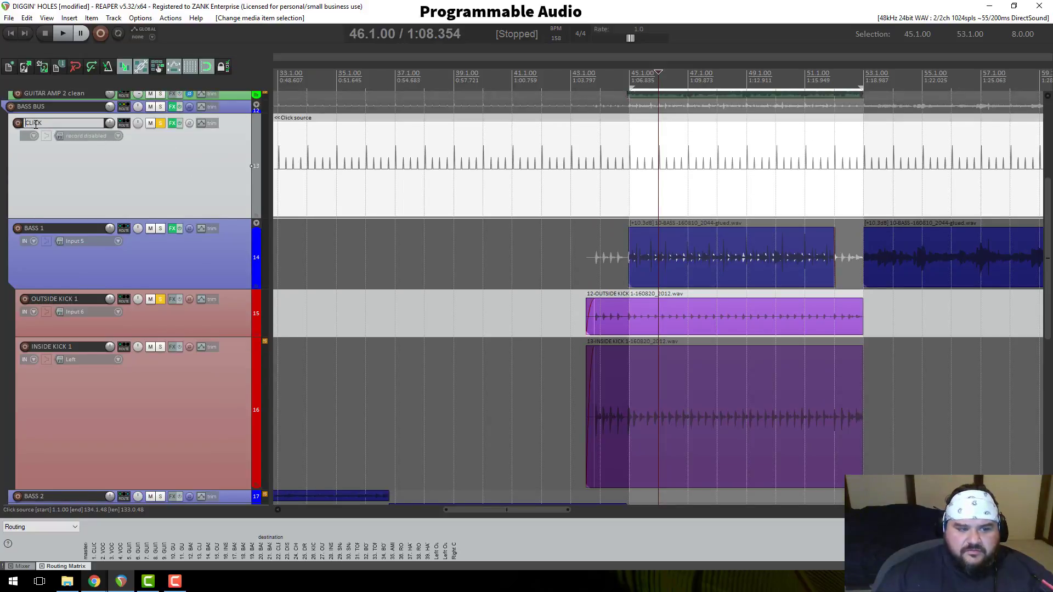
key("Home")
type("OUT")
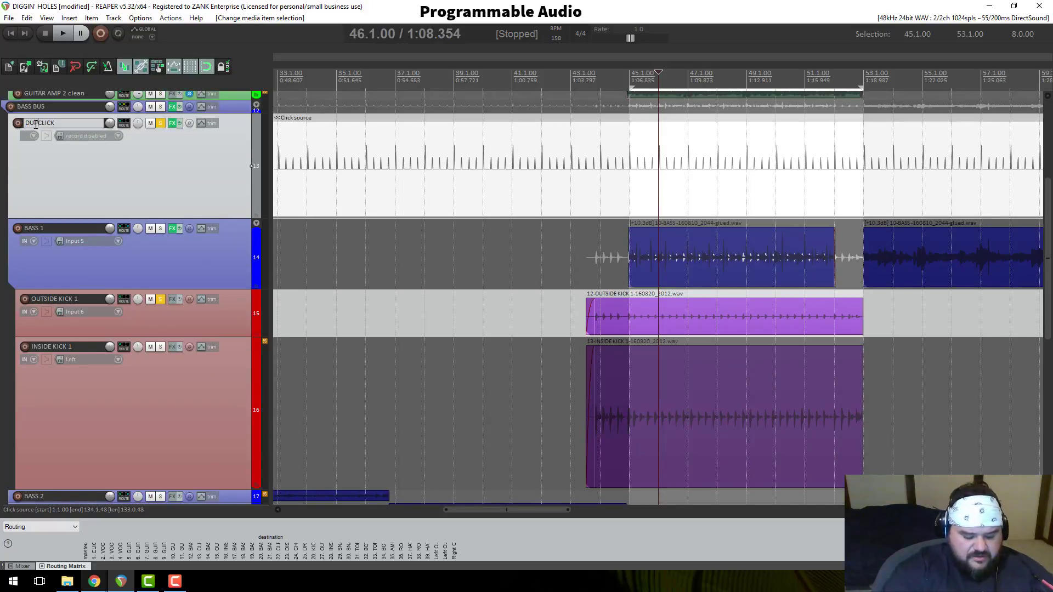
type("PUT")
type("ATE")
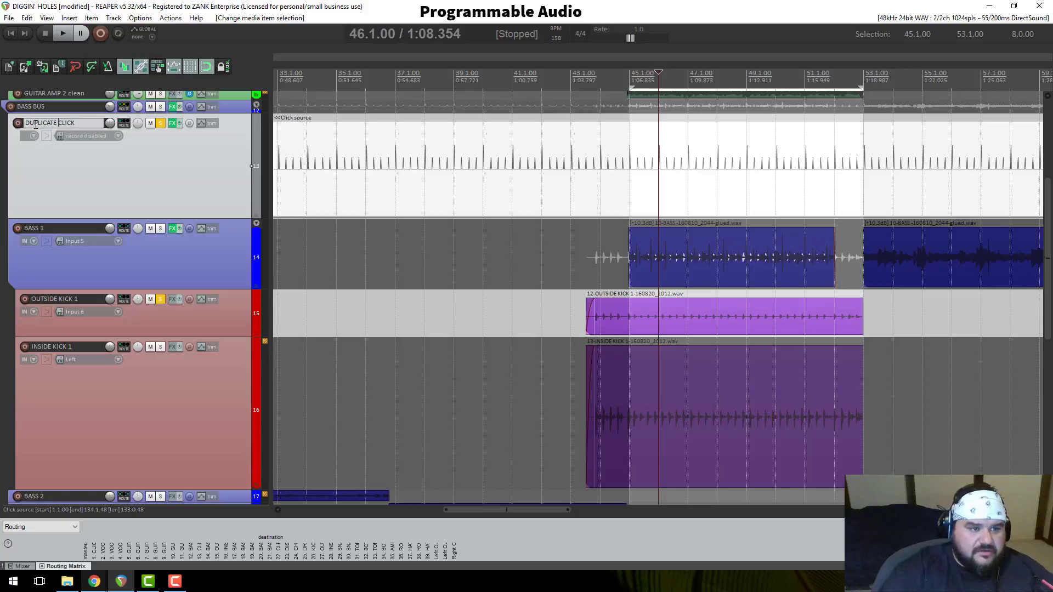
key("Return")
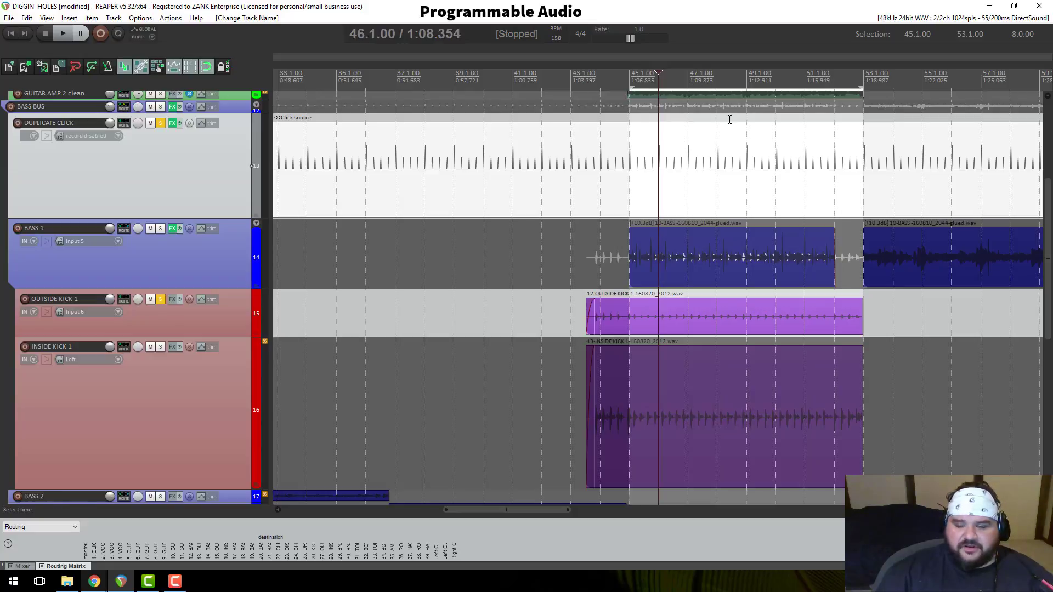
Step: Group the click item with the bar 45 BASS 1 item and both kick items, leaving out the BASS 1 item at bar 53
scroll(691, 104, "up", 2)
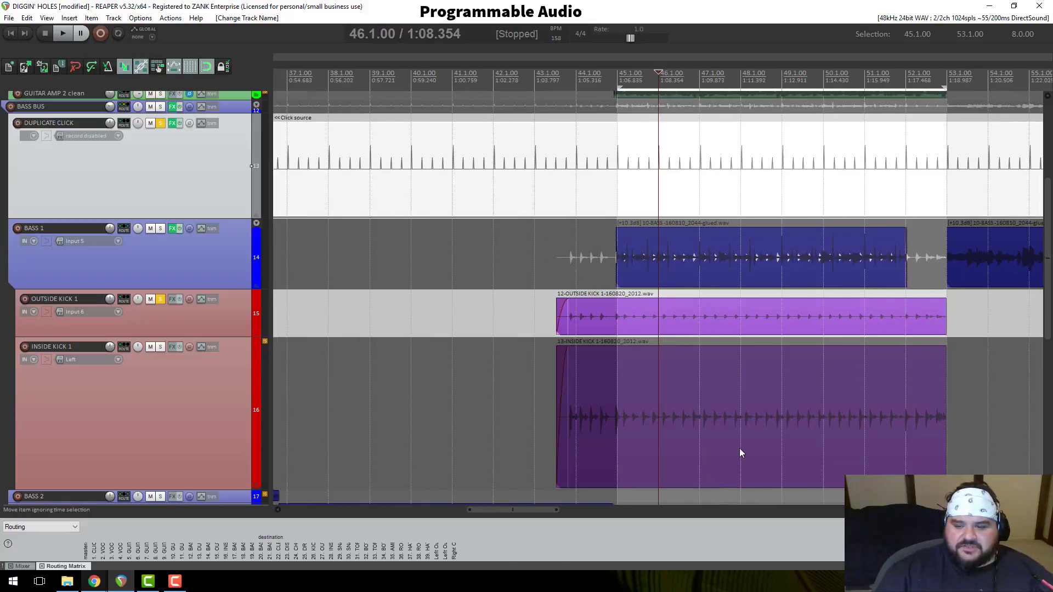
left_click_drag(963, 464, 672, 282)
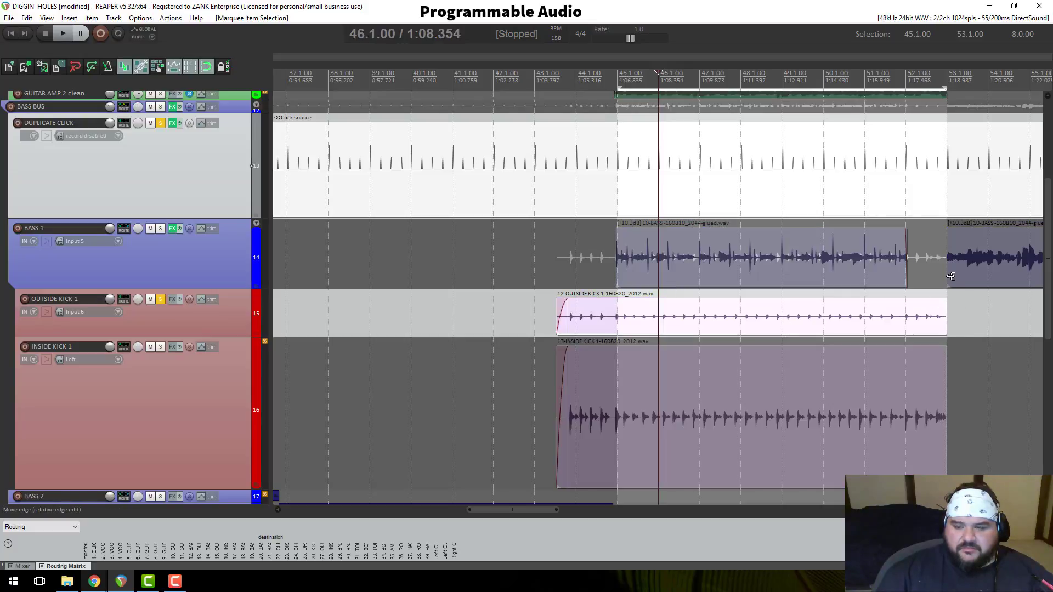
scroll(845, 258, "down", 2)
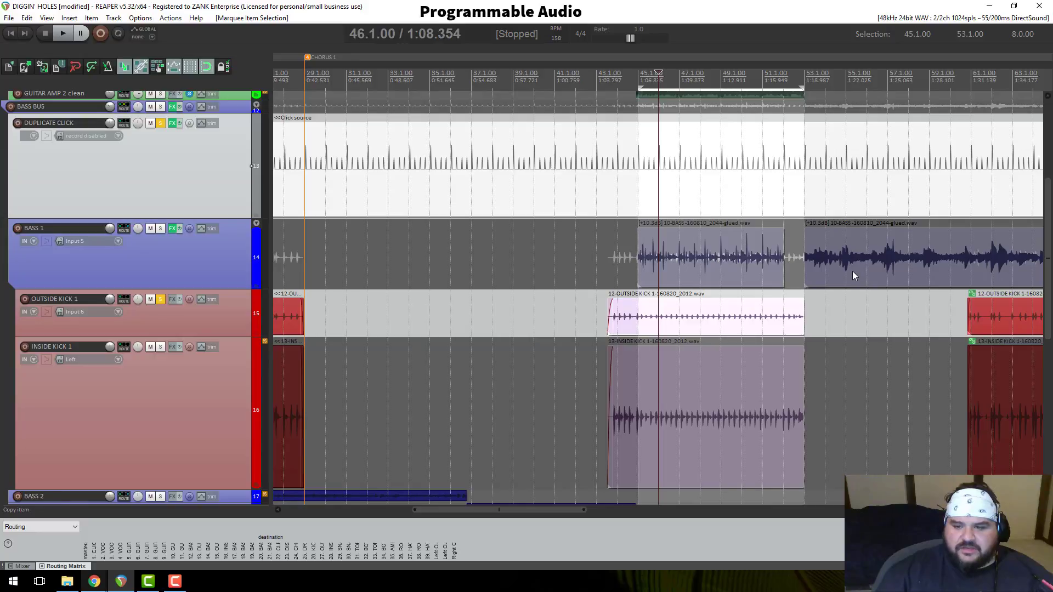
left_click(852, 271, "ctrl")
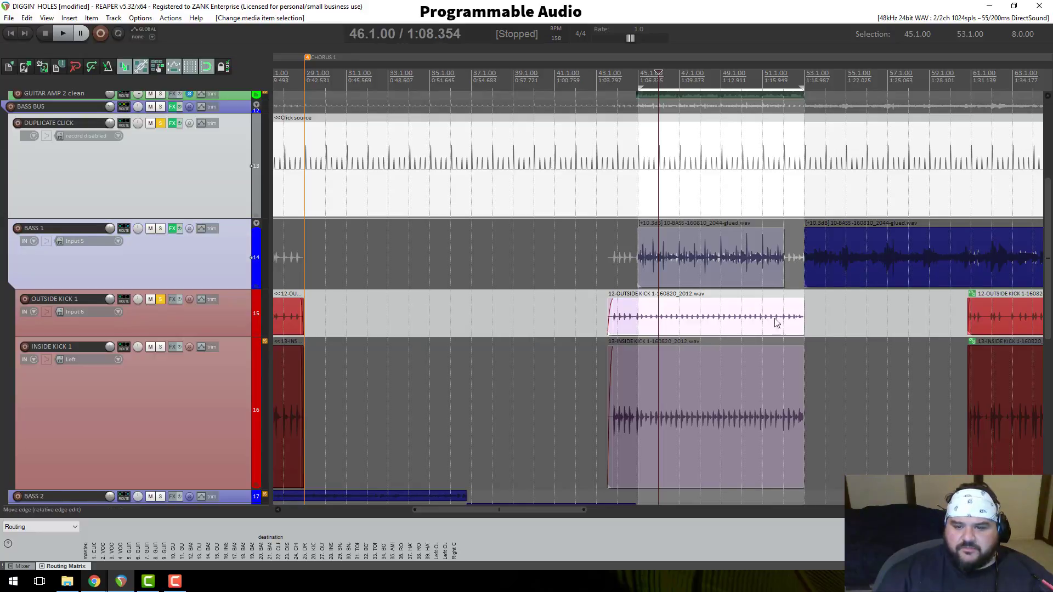
scroll(776, 329, "up", 1)
key("ctrl+g")
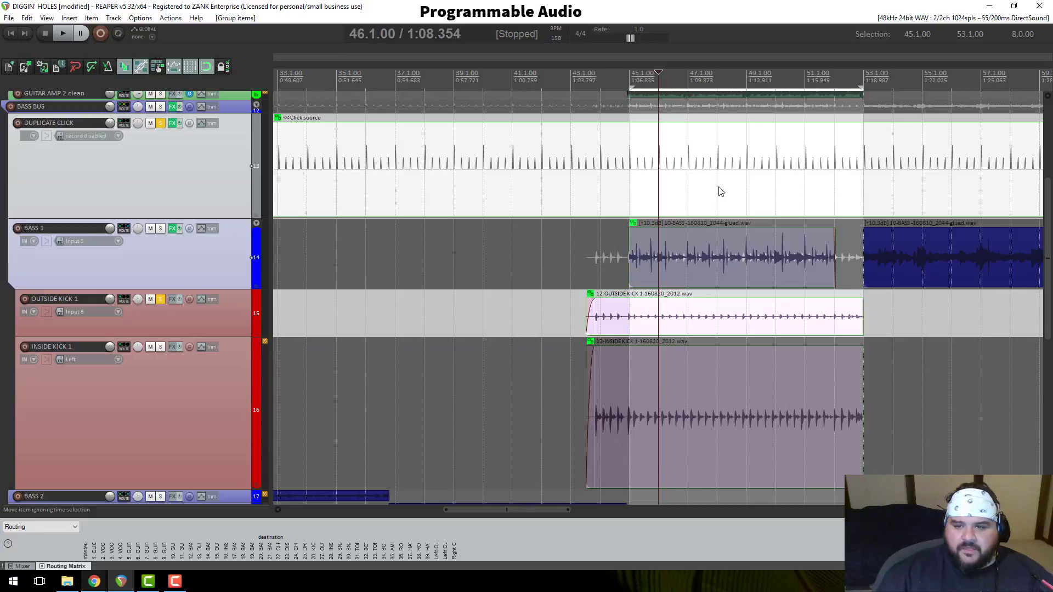
scroll(704, 189, "up", 6)
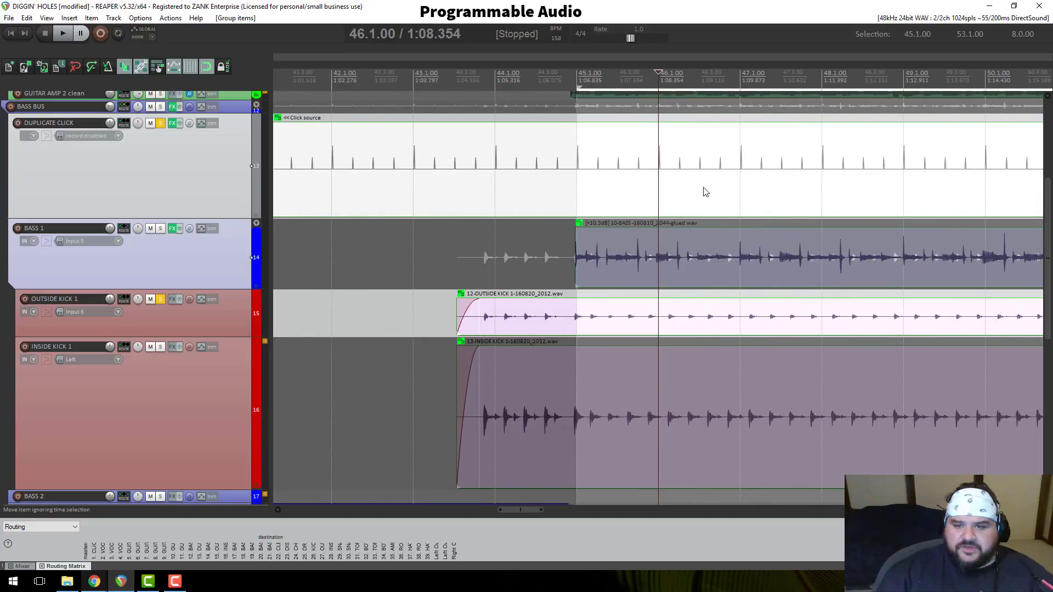
scroll(705, 192, "down", 7)
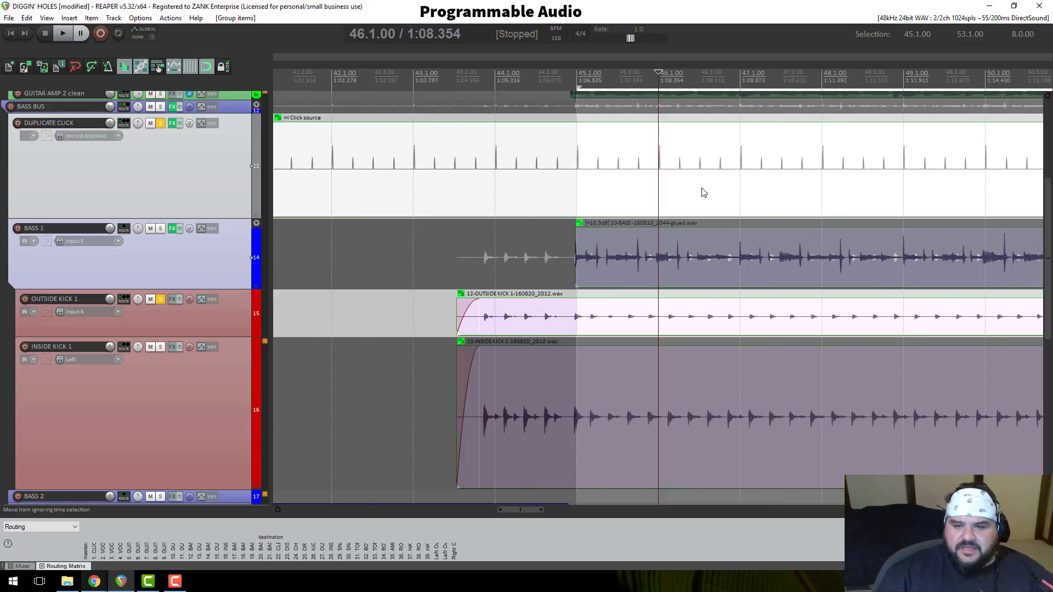
scroll(704, 191, "up", 4)
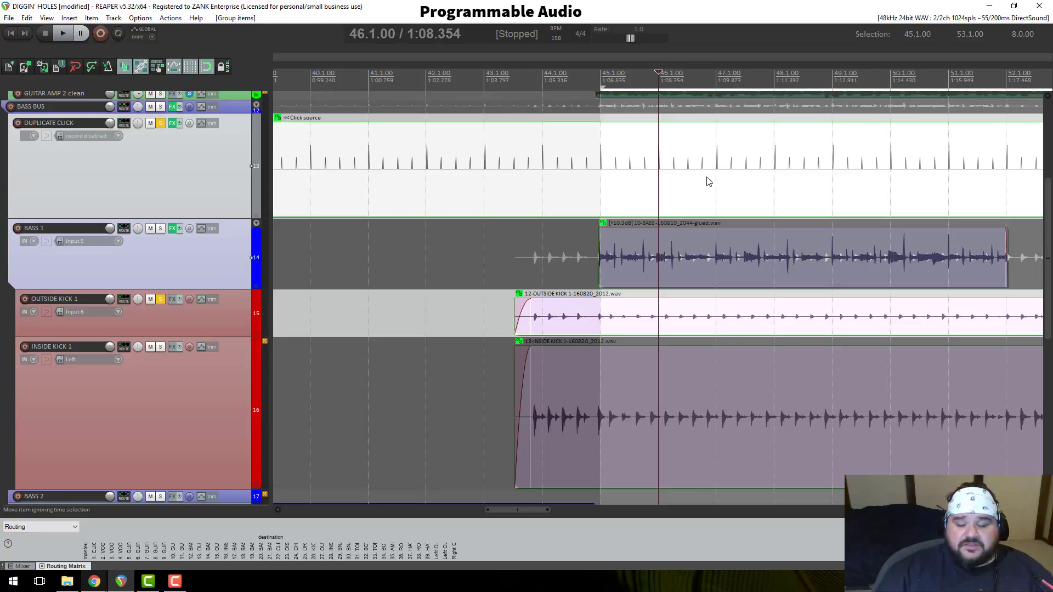
right_click(708, 157)
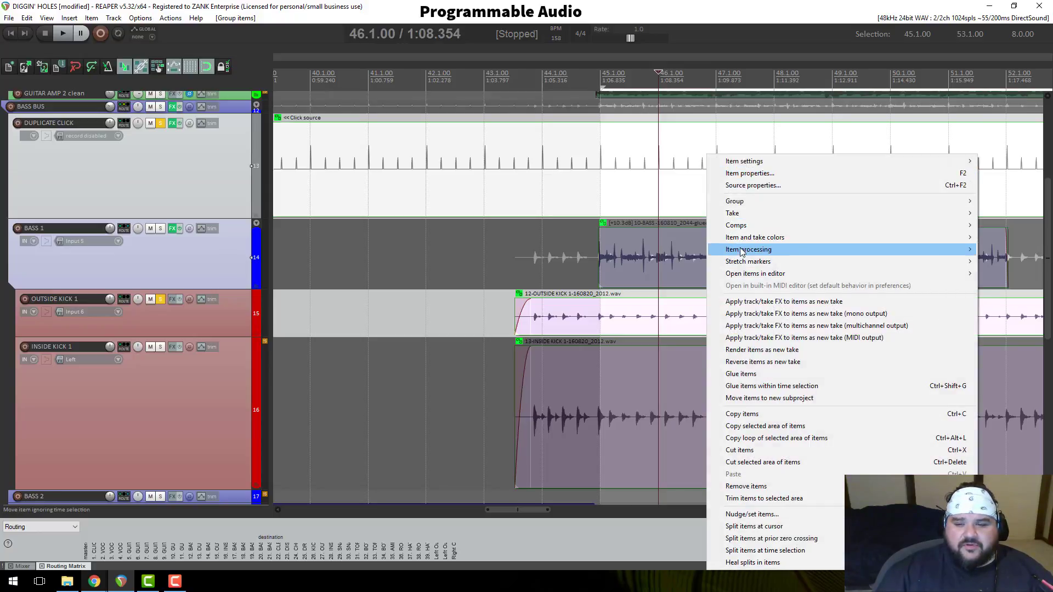
mouse_move(741, 252)
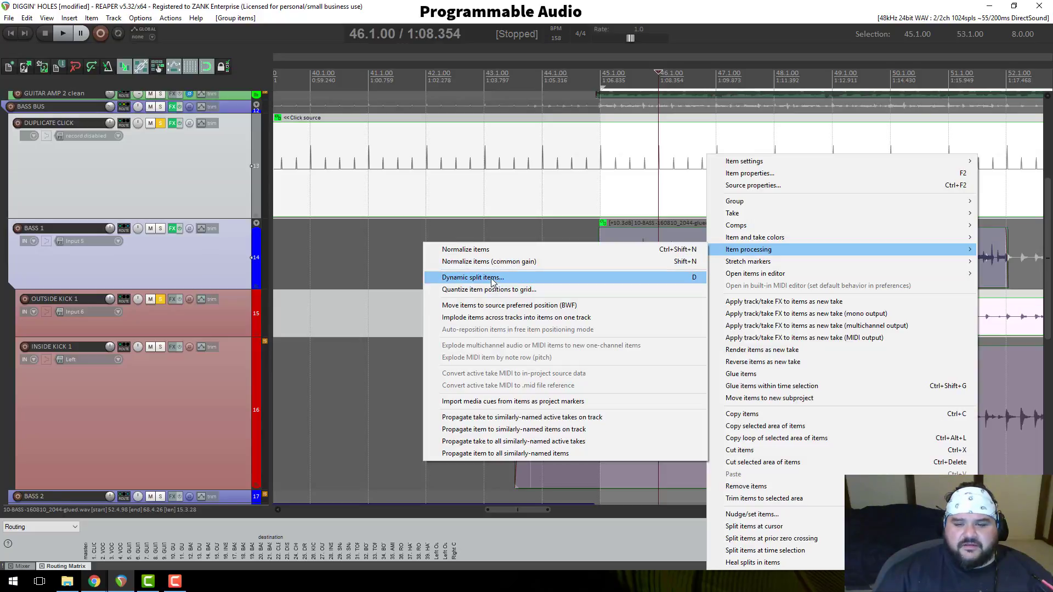
key("Escape")
Step: Select only the click item on the DUPLICATE CLICK track and open the Dynamic split settings for it
left_click(653, 181)
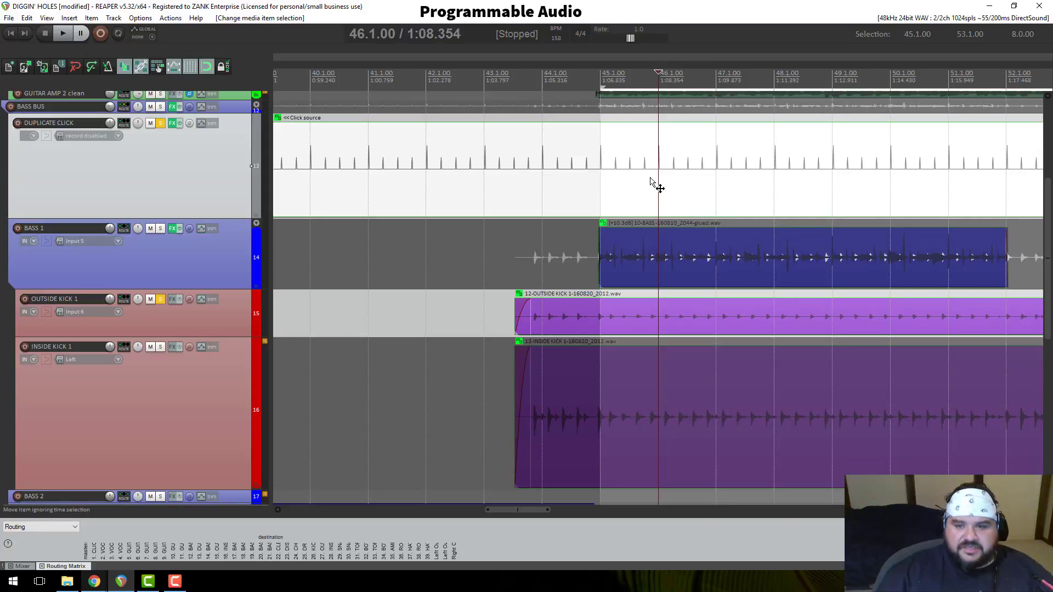
key("d")
left_click_drag(318, 193, 539, 119)
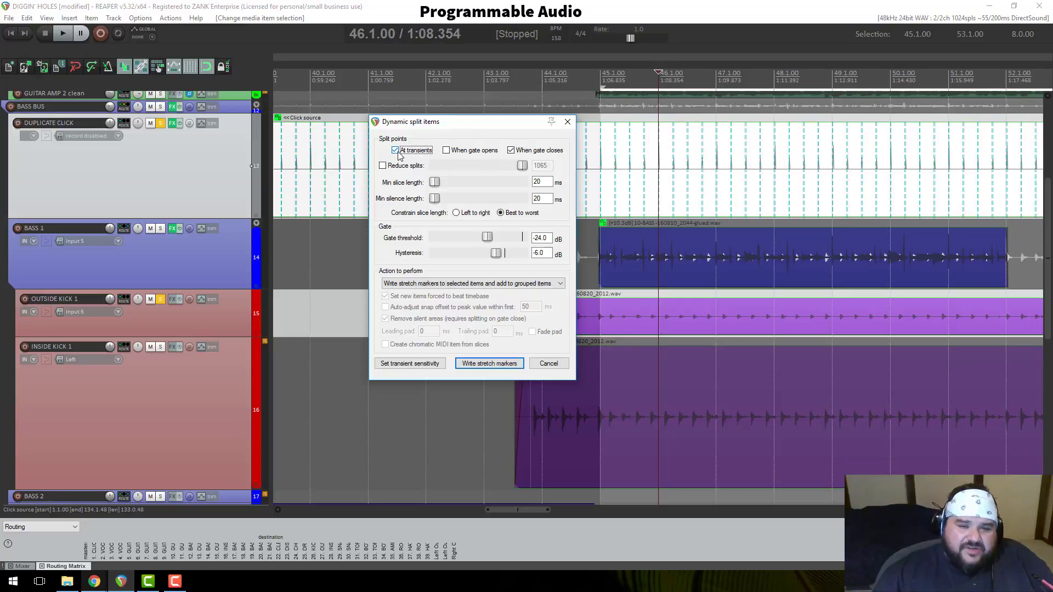
Step: Try split points without the gate-close option and inspect their placement on the click transients around 46.1.00
left_click(515, 150)
scroll(674, 137, "up", 6)
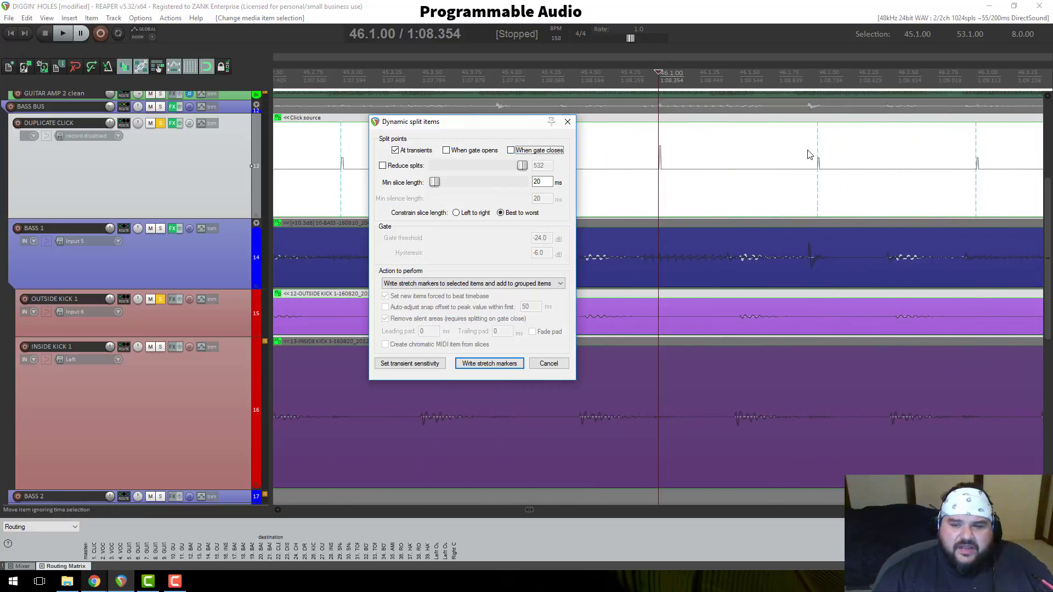
scroll(842, 176, "up", 3)
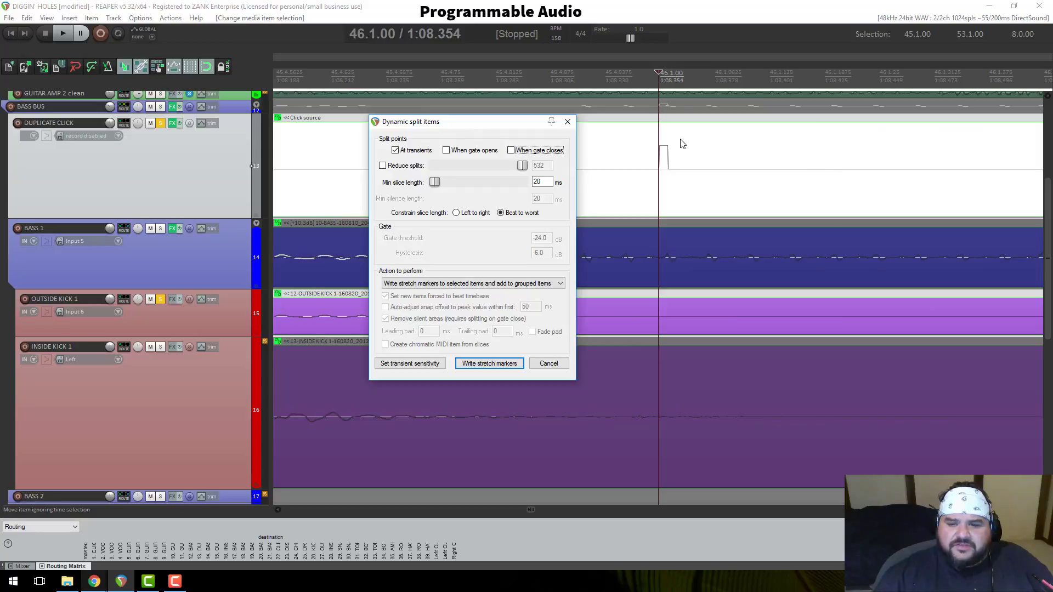
scroll(620, 141, "down", 3)
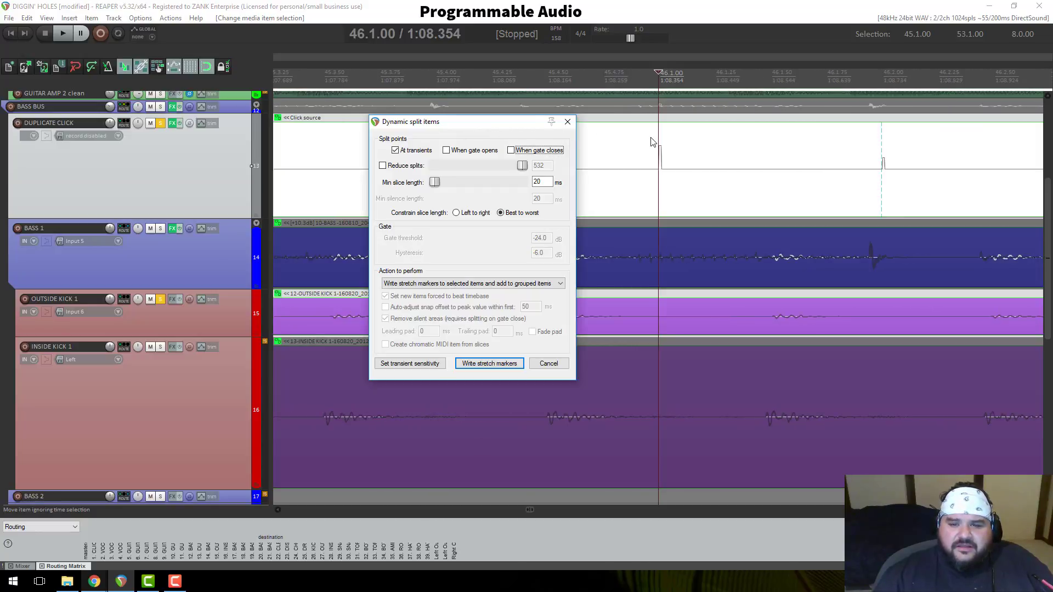
scroll(678, 165, "down", 3)
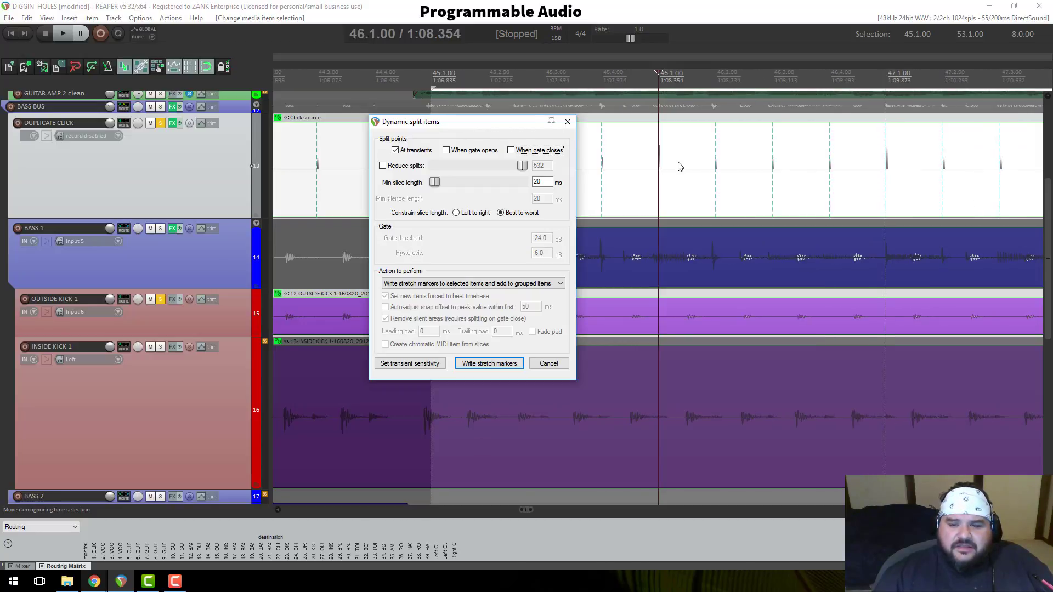
Step: Enable split points both when the gate closes and when it opens, checking them against the click at 46.1.00
left_click(511, 150)
scroll(660, 168, "up", 5)
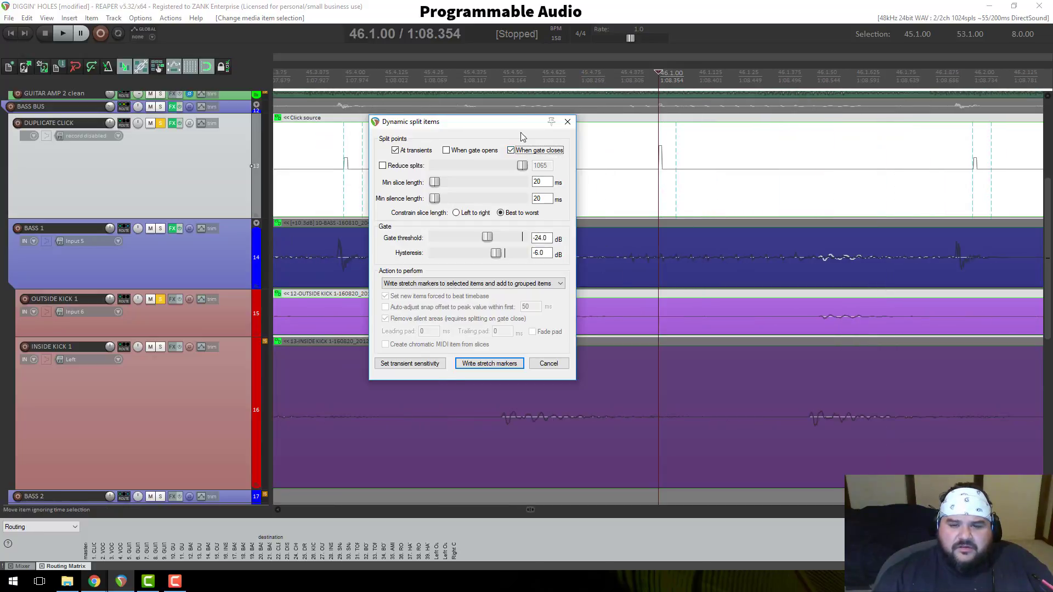
scroll(653, 166, "up", 2)
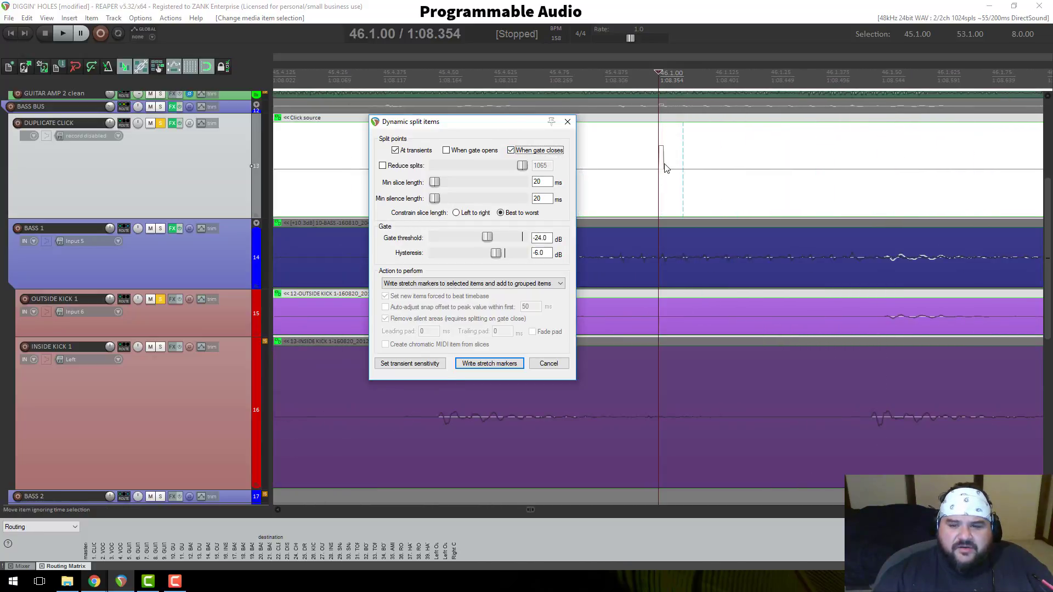
left_click(447, 151)
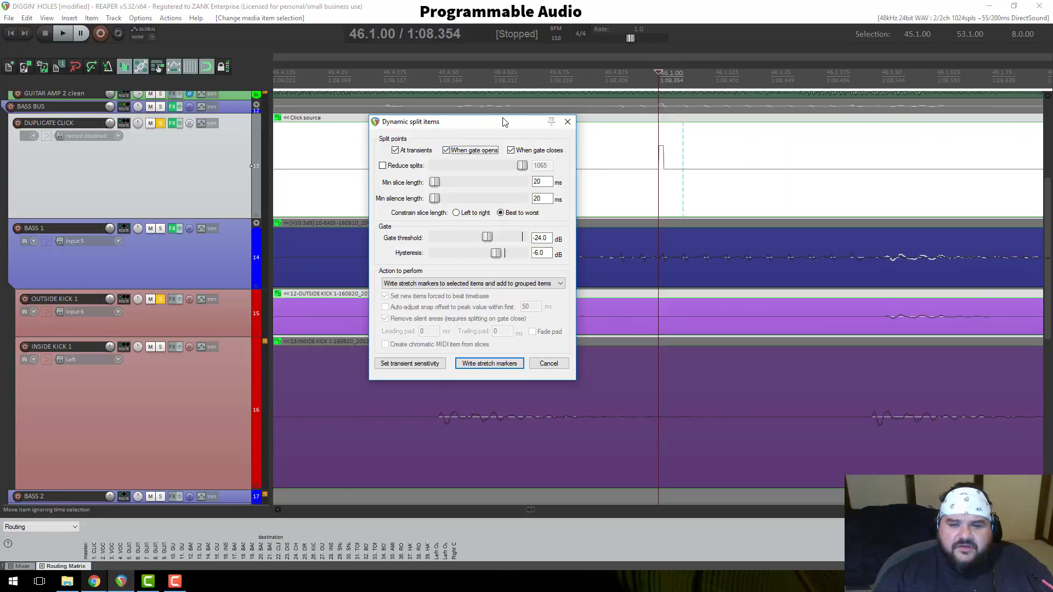
Step: Examine how the proposed split points line up with the click transients around 46.1.00, moving the dialog clear of the waveform
left_click_drag(505, 122, 600, 248)
scroll(542, 173, "down", 3)
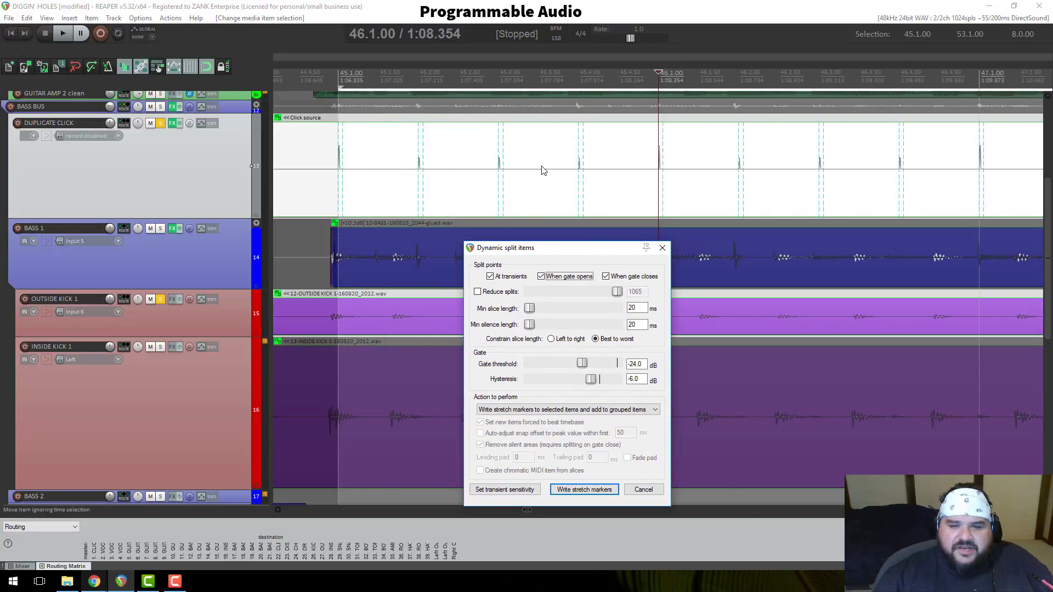
scroll(549, 169, "up", 2)
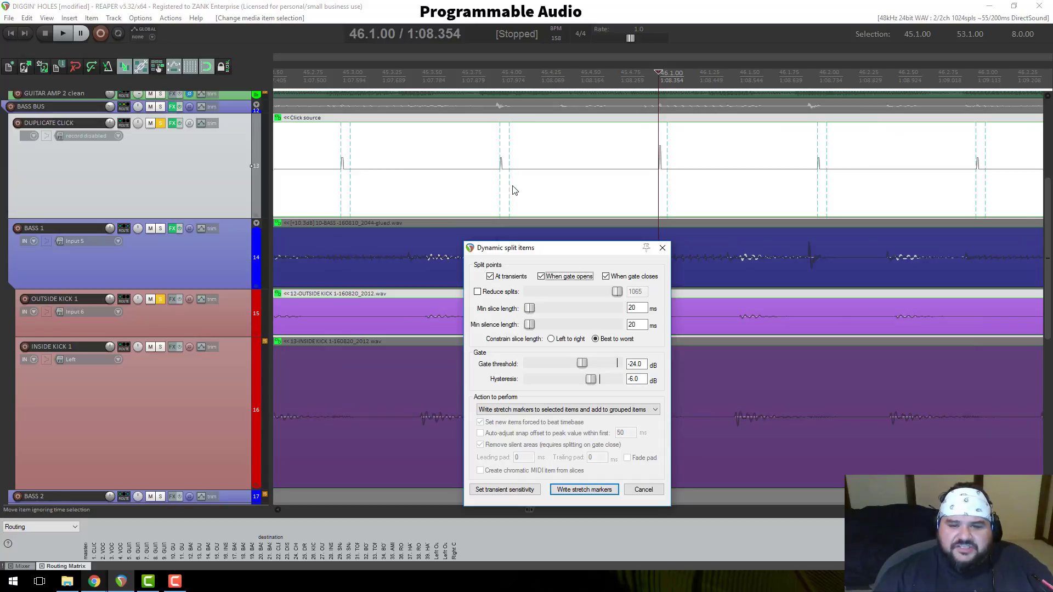
scroll(511, 181, "up", 2)
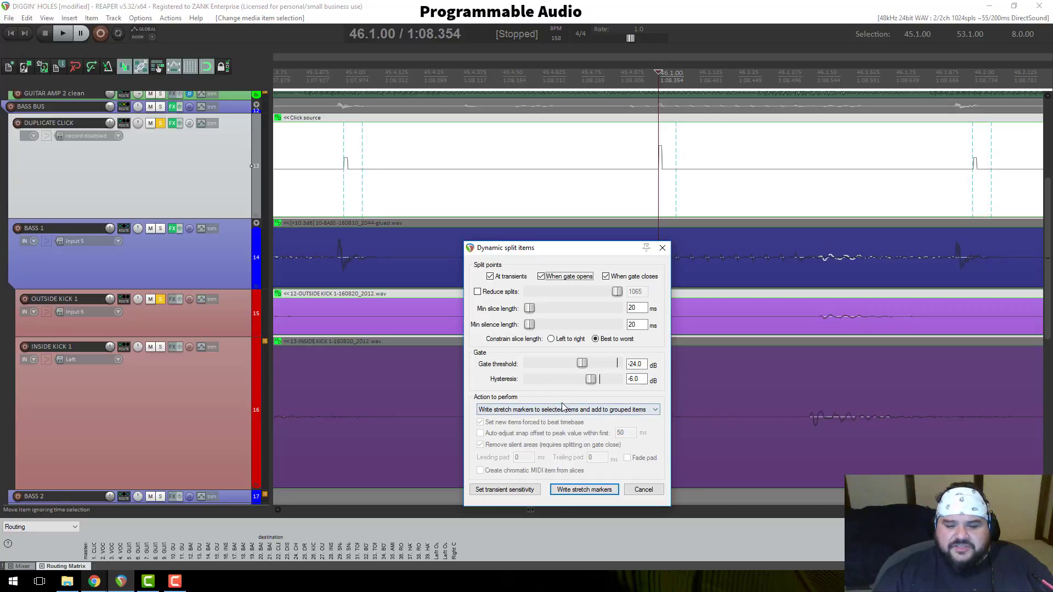
Step: Review the available Dynamic split actions, keeping the one that writes stretch markers to selected items and adds them to grouped items
left_click(617, 410)
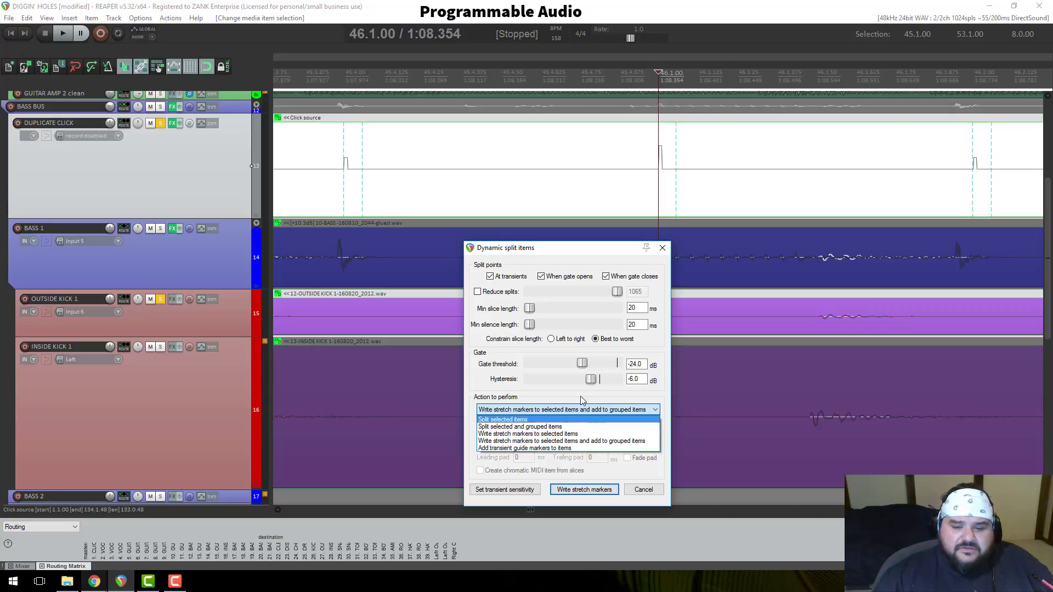
left_click(550, 391)
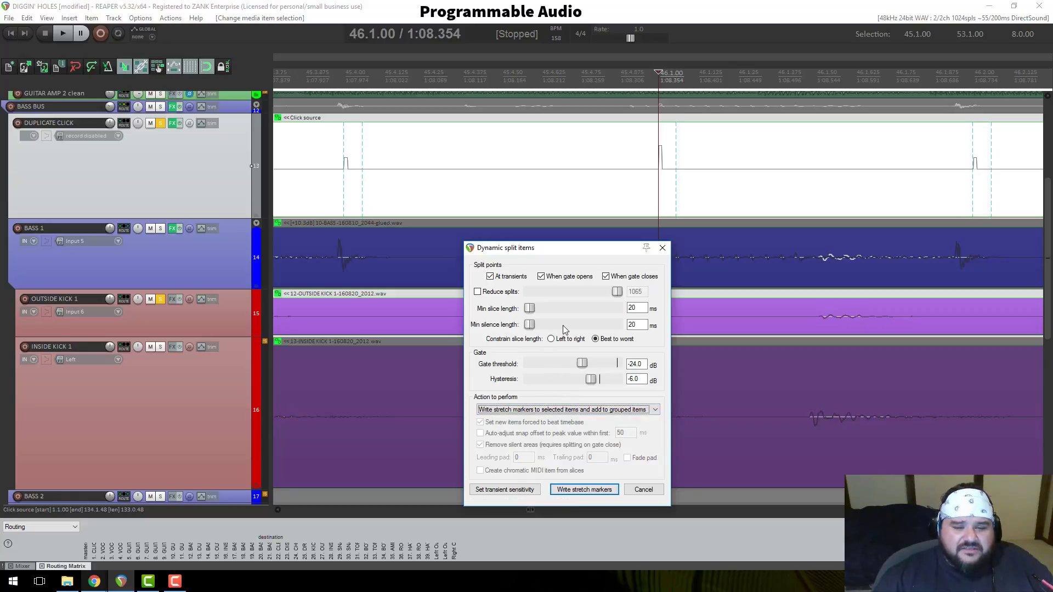
left_click(584, 413)
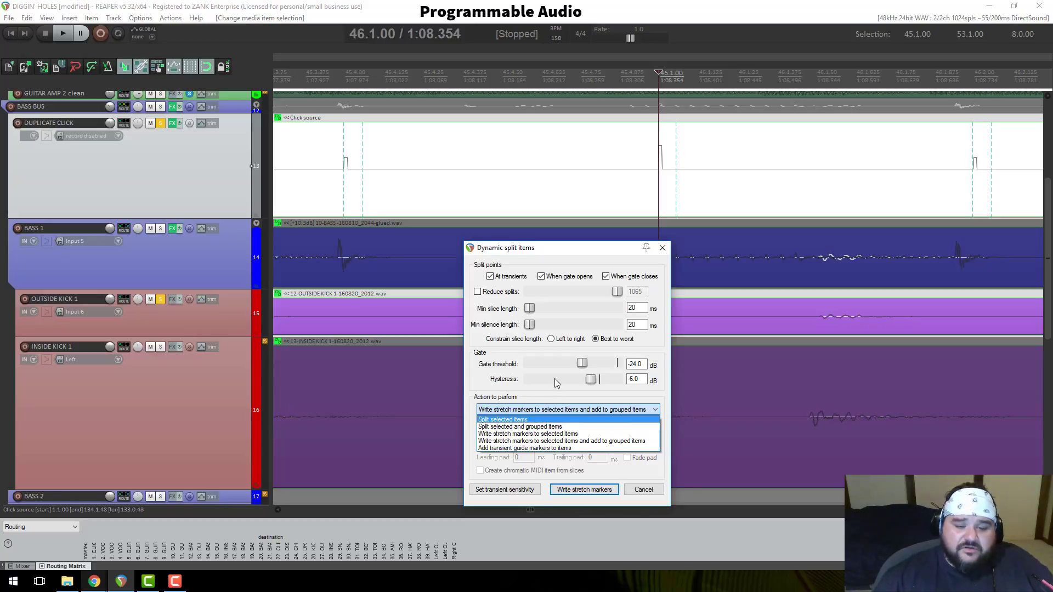
left_click(584, 248)
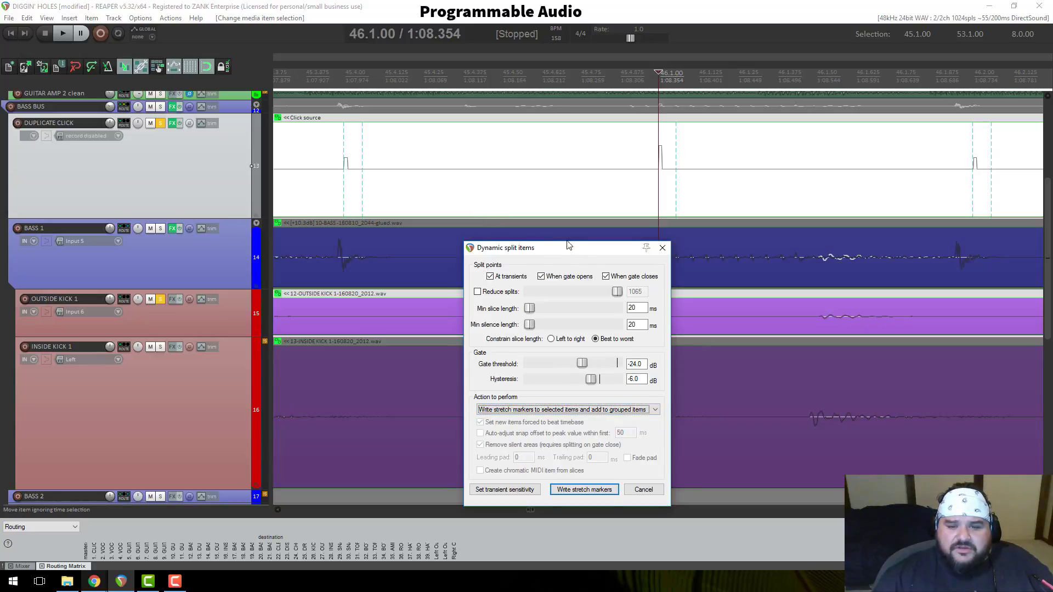
left_click_drag(568, 245, 459, 142)
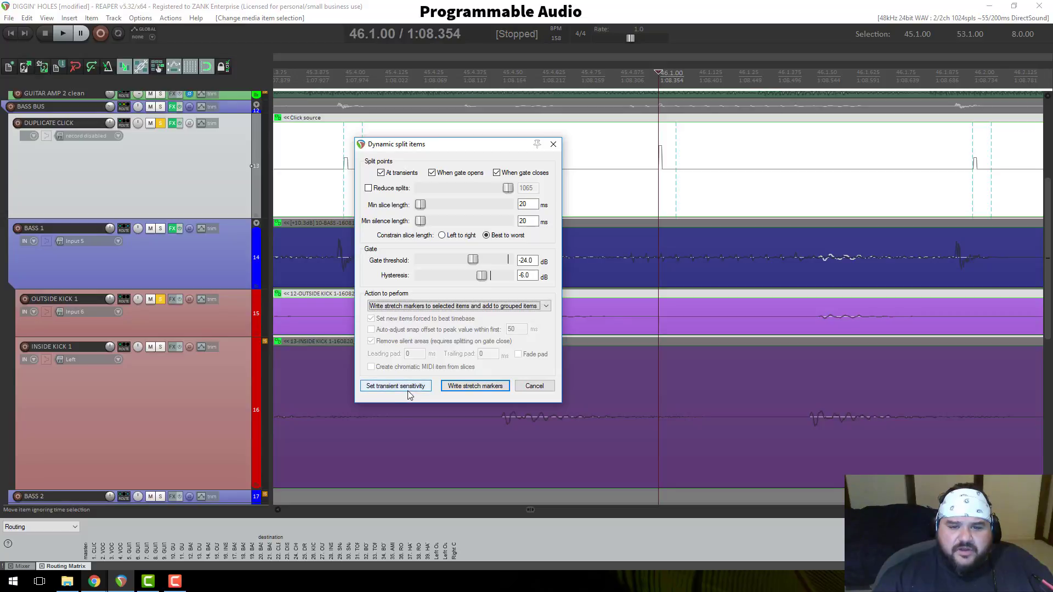
Step: Try reducing the splits to 665 with a minimum slice length of 20 ms, keeping the click waveform in view
left_click(369, 190)
left_click_drag(487, 144, 609, 158)
mouse_move(592, 204)
left_mouse_down()
mouse_move(541, 207)
mouse_move(583, 203)
left_mouse_up()
left_click_drag(585, 205, 538, 221)
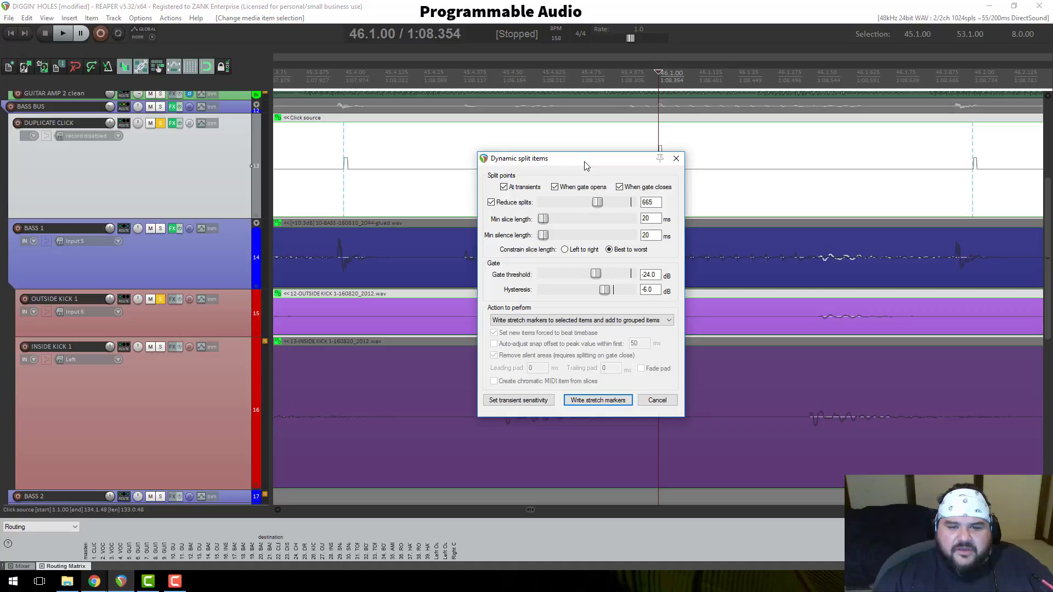
left_click_drag(585, 166, 531, 157)
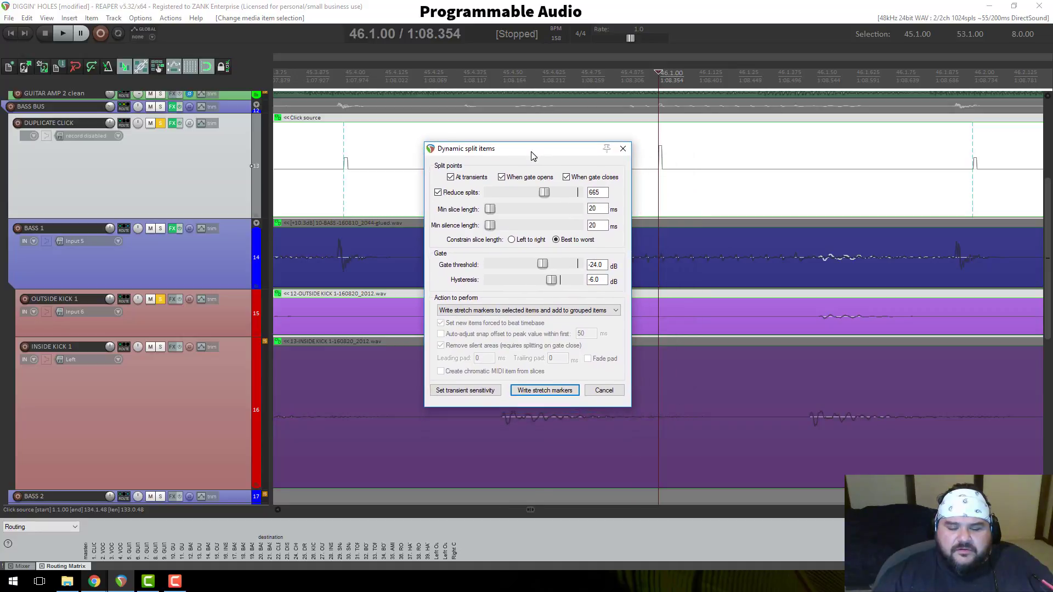
left_click(513, 213)
left_click_drag(508, 209, 489, 210)
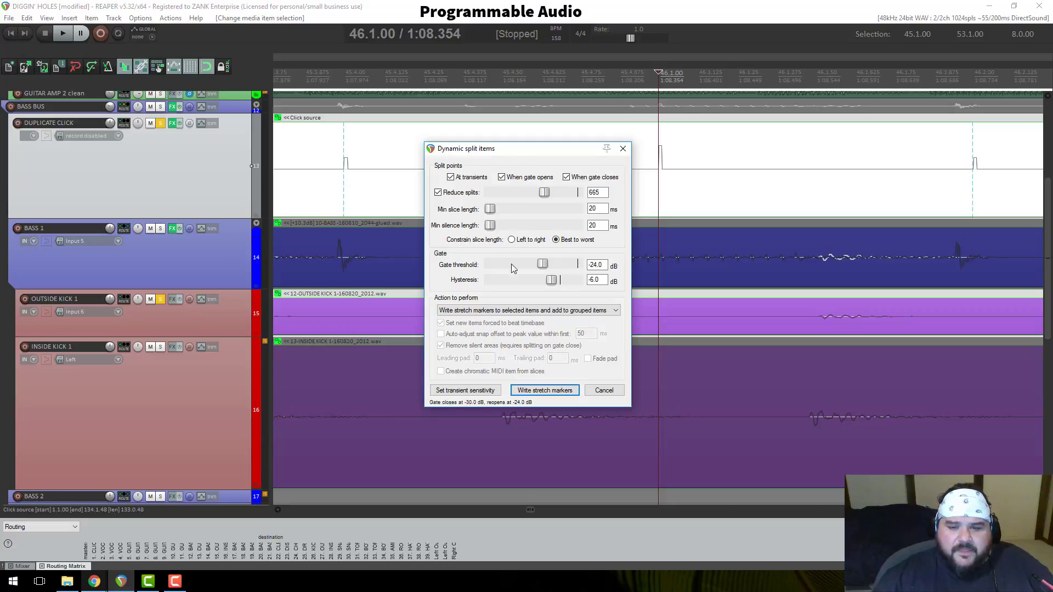
Step: Try splitting at transients and when the gate opens only, with a gate threshold of -22.1 dB
left_click(506, 182)
left_click(567, 178)
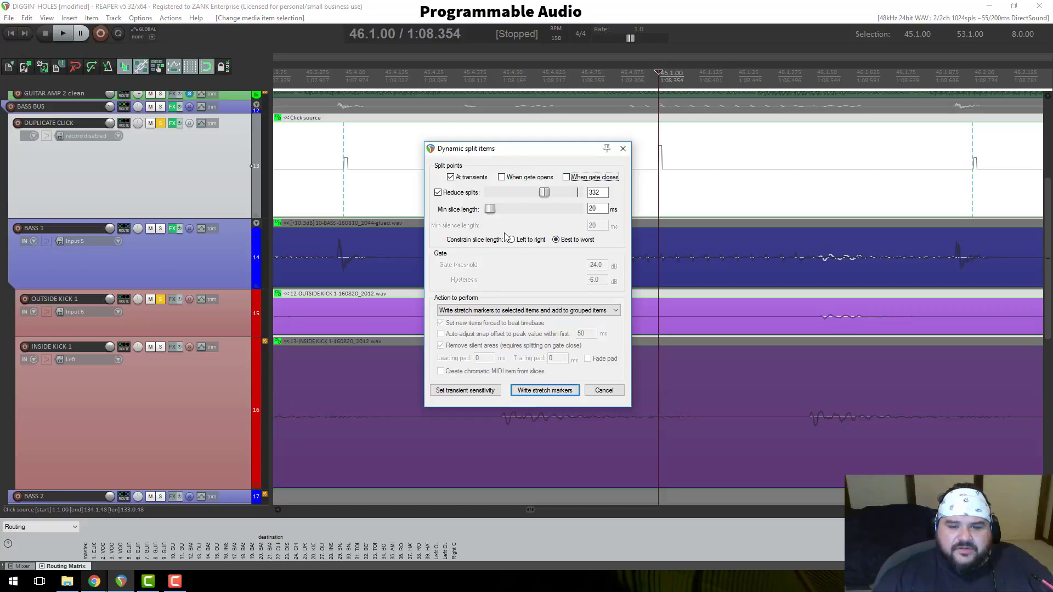
left_click(508, 178)
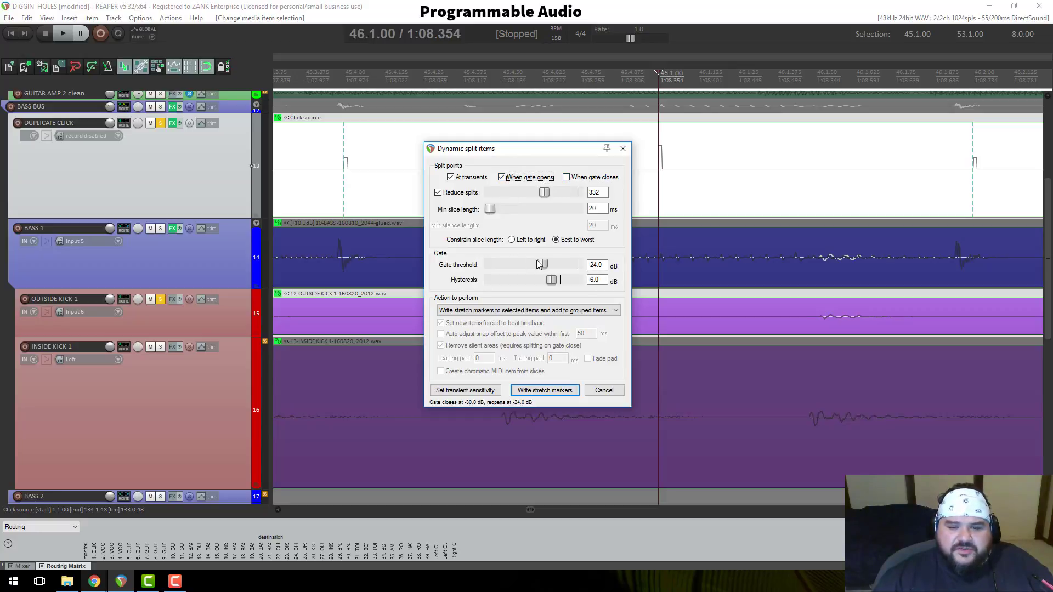
mouse_move(541, 267)
left_mouse_down()
mouse_move(532, 267)
mouse_move(545, 267)
left_mouse_up()
Step: Set the transient detection sensitivity to 100% and close the transient settings
left_click(494, 392)
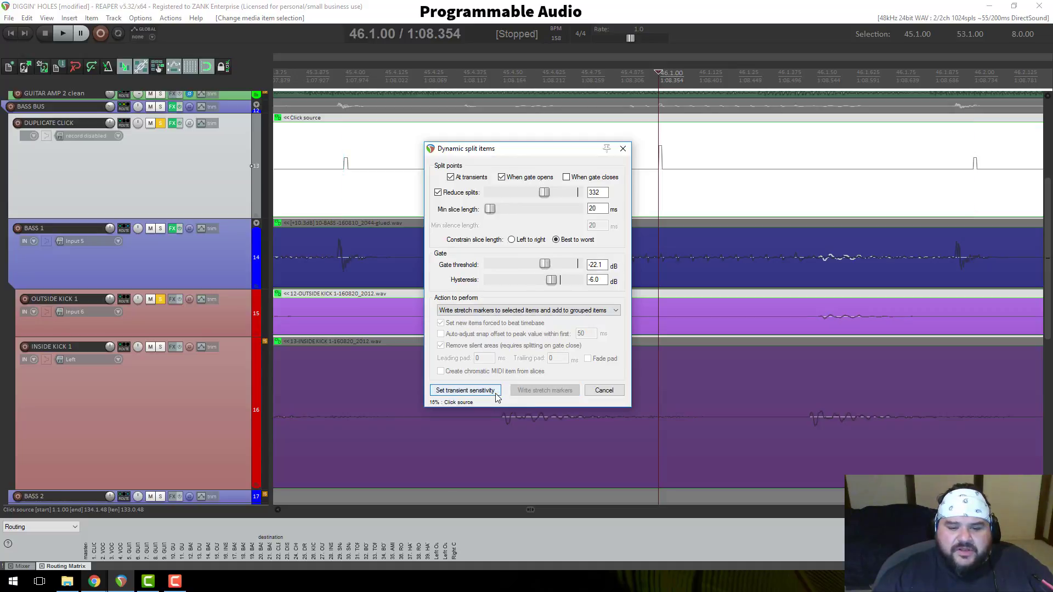
left_click(495, 392)
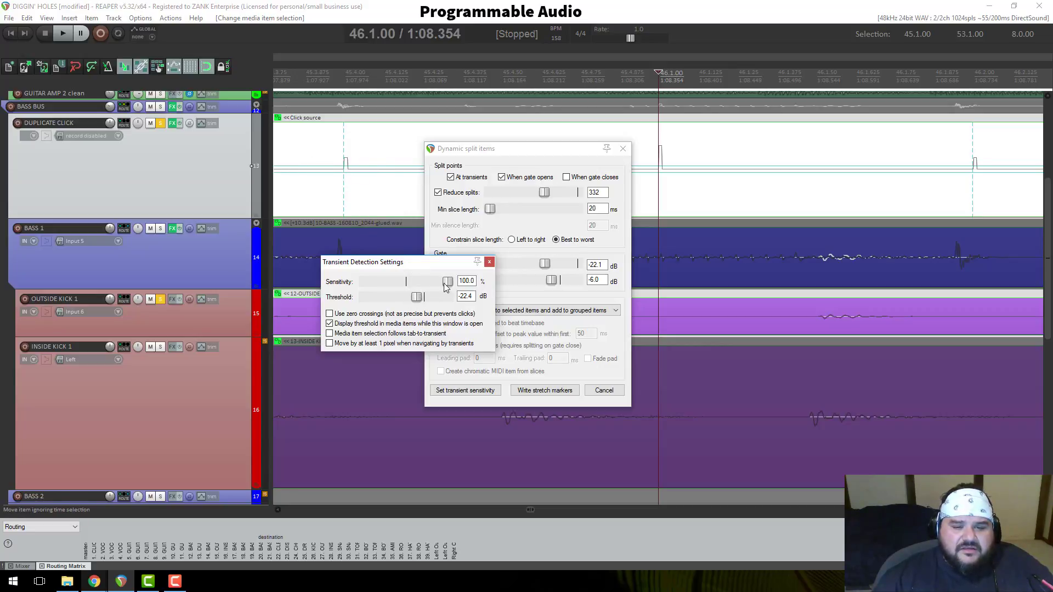
mouse_move(448, 282)
left_mouse_down()
mouse_move(433, 283)
mouse_move(450, 283)
left_mouse_up()
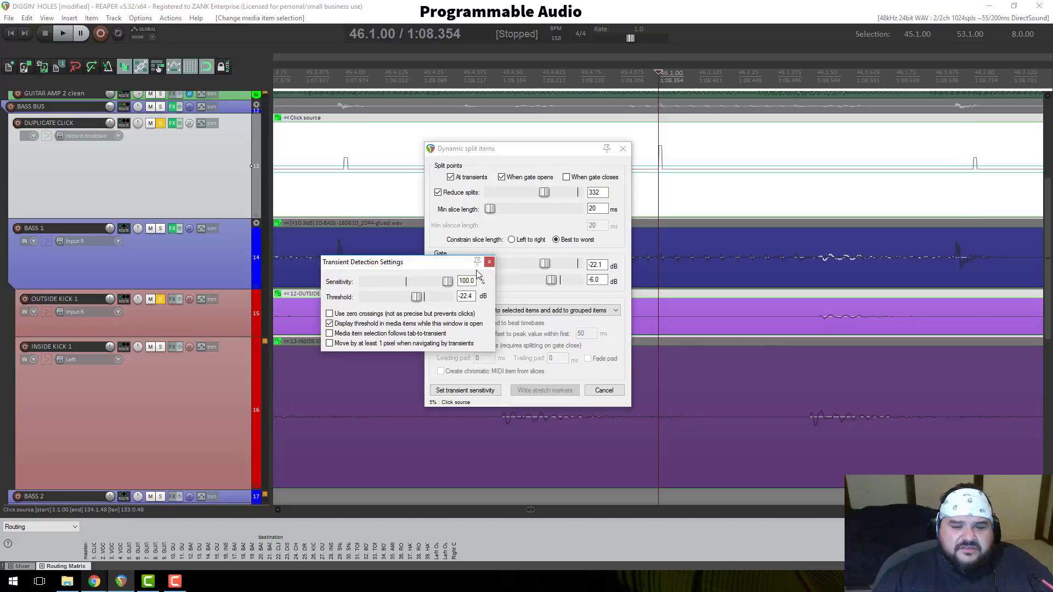
left_click(489, 262)
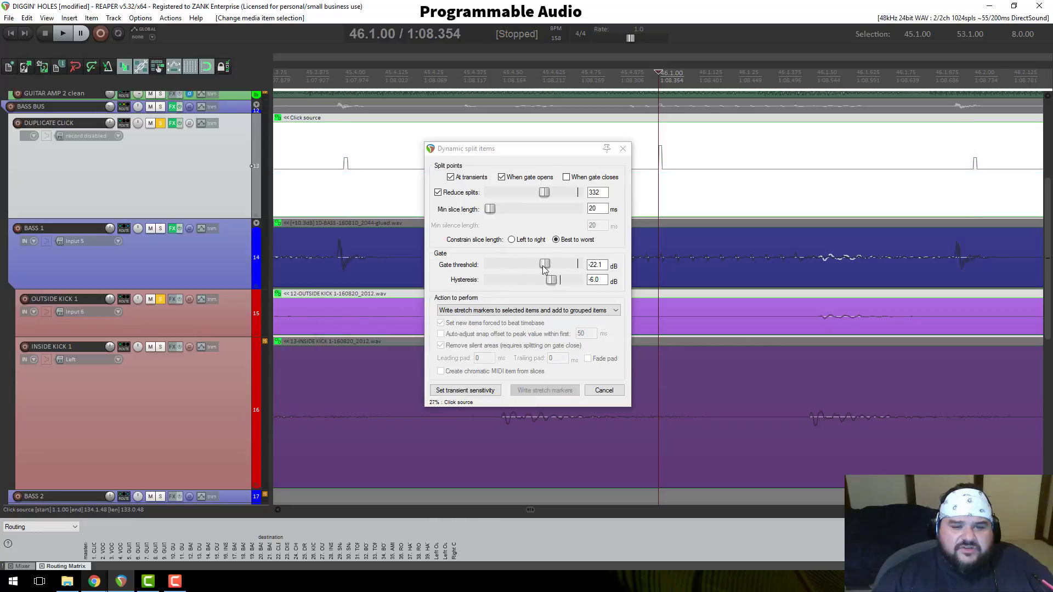
Step: Try gate thresholds of -30.5 dB and -20.8 dB on the click, and turn off splitting when the gate opens
mouse_move(545, 265)
left_mouse_down()
mouse_move(502, 265)
mouse_move(535, 265)
left_mouse_up()
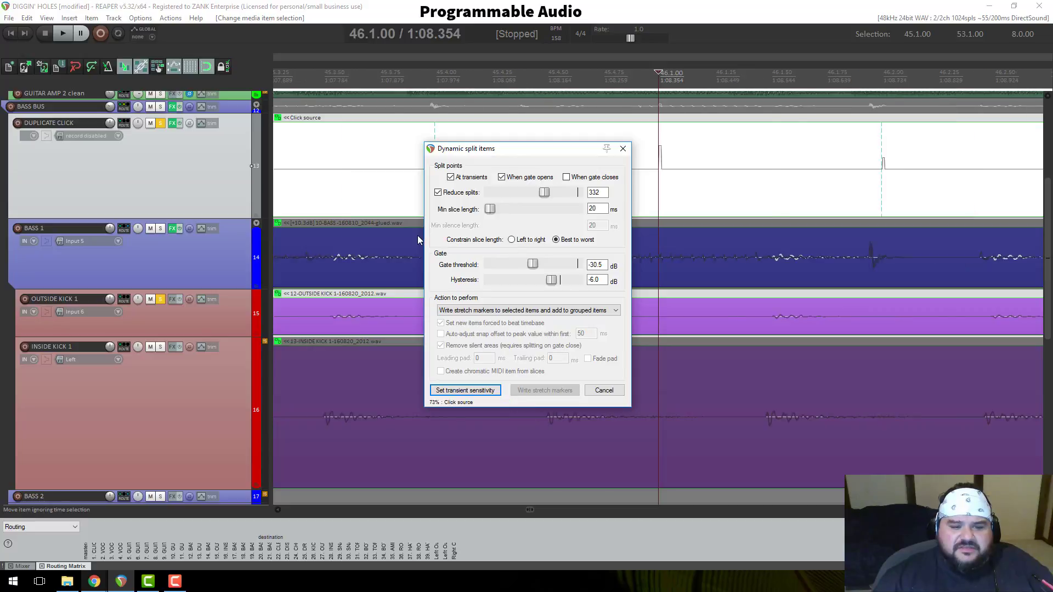
scroll(417, 240, "down", 6)
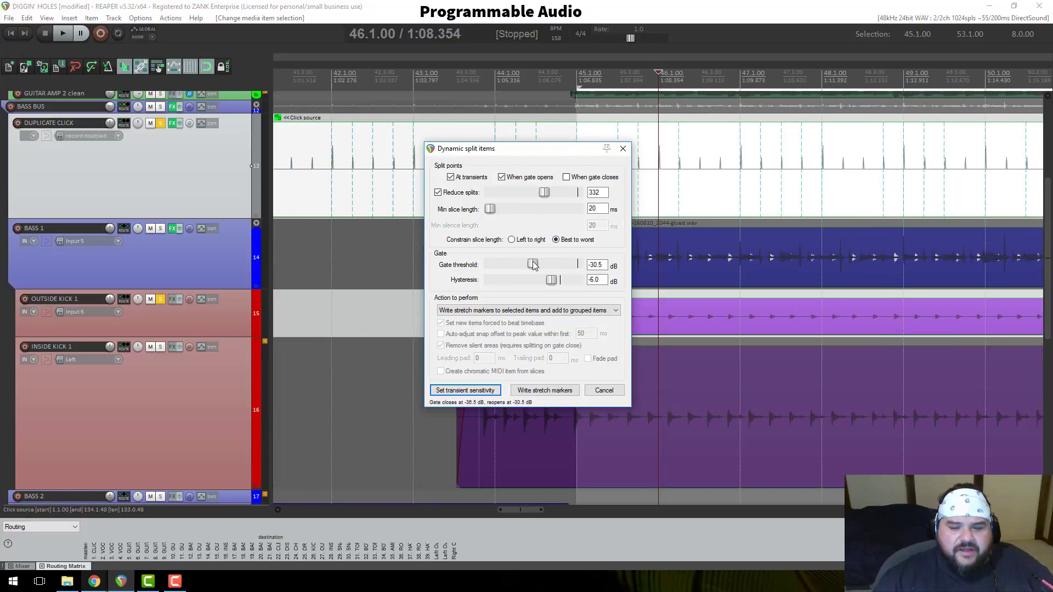
left_click_drag(534, 266, 548, 266)
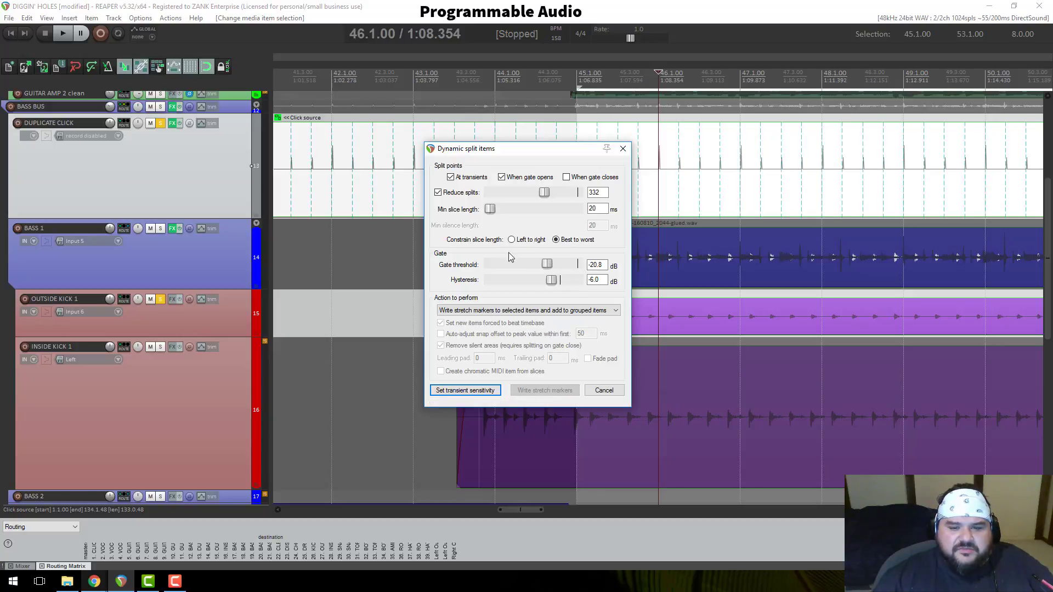
left_click(502, 178)
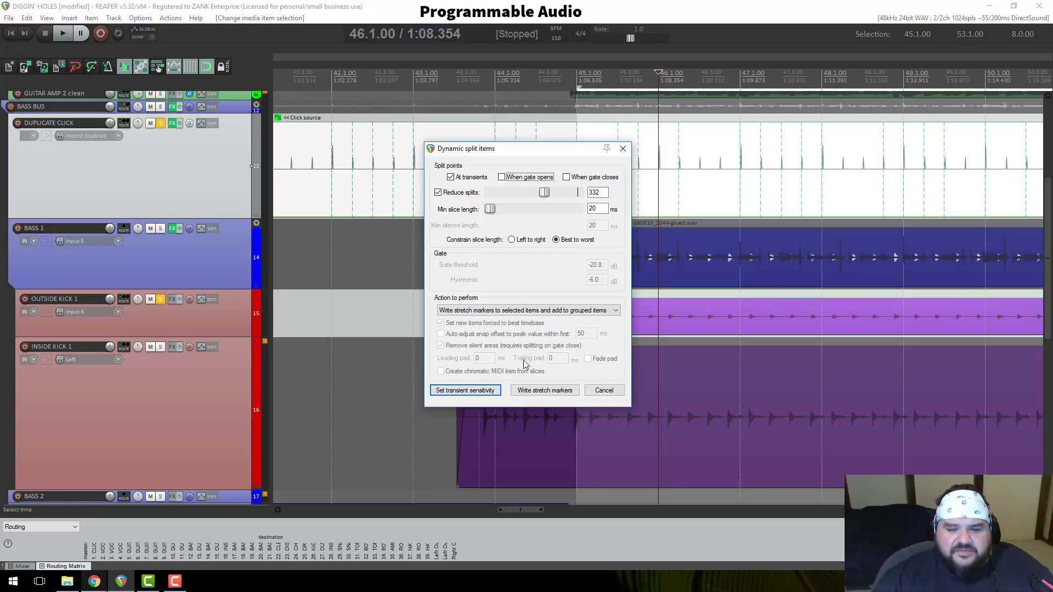
Step: Reopen the transient detection settings and enlarge the BASS 1 track to compare its waveform with the click's split points
left_click(467, 390)
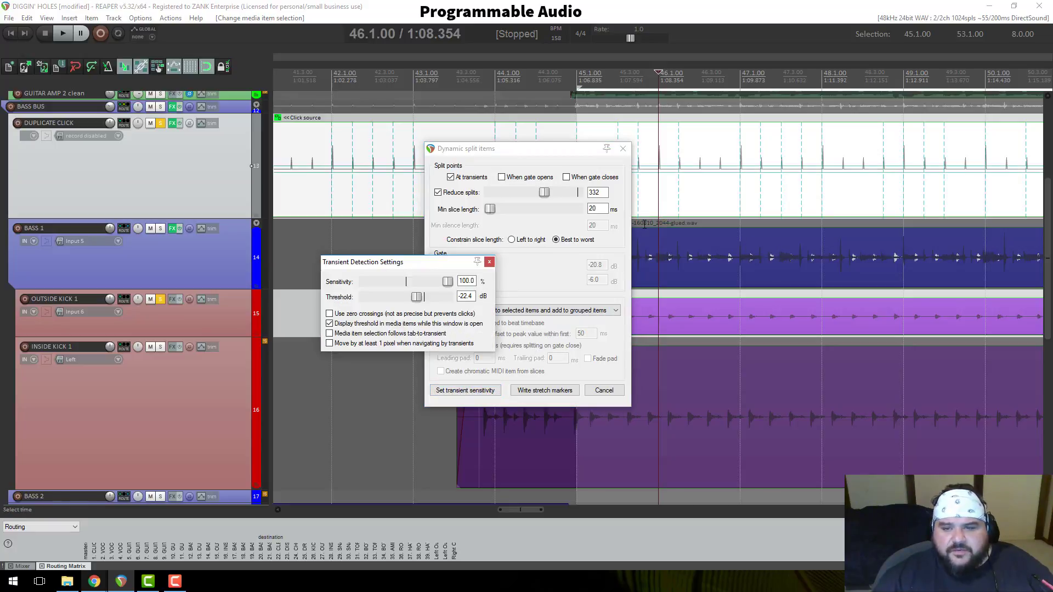
scroll(695, 272, "up", 4)
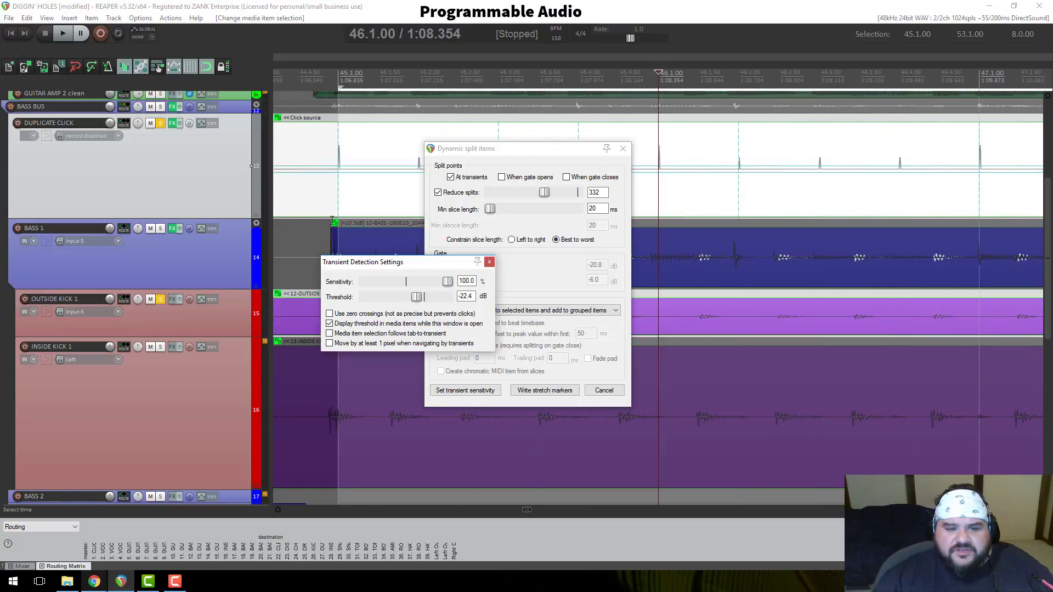
left_click_drag(244, 289, 239, 384)
left_click_drag(238, 426, 238, 422)
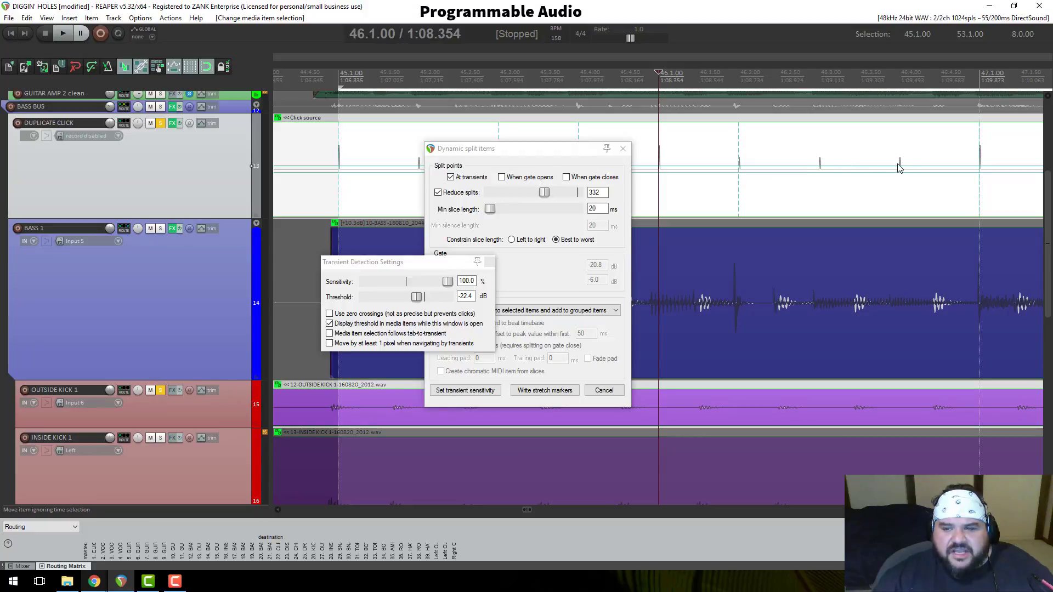
left_click(448, 282)
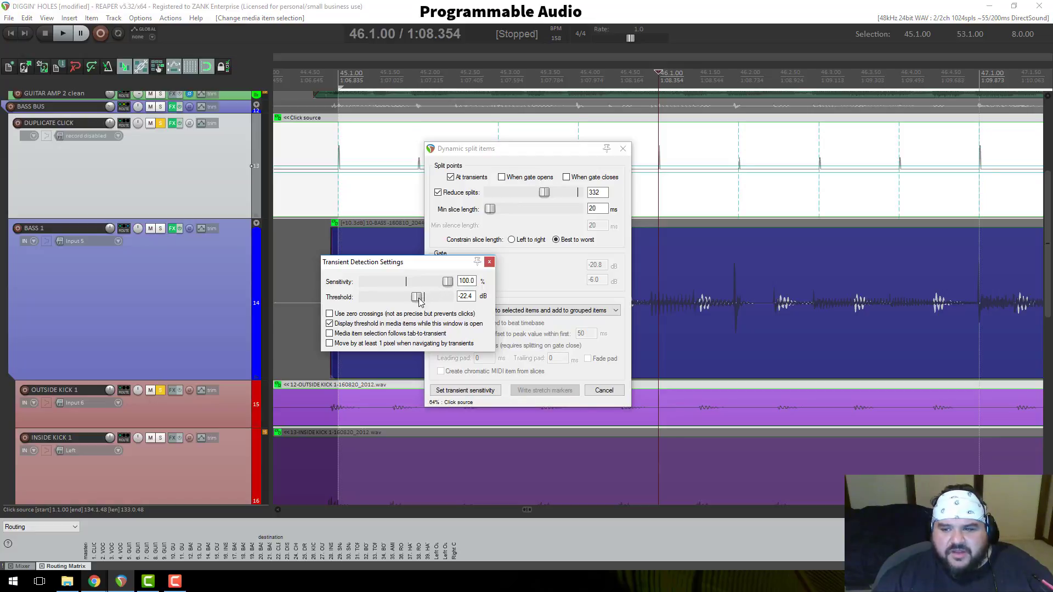
Step: Close the Dynamic split settings without writing stretch markers and set the time selection from 29.1.00 to 134.1.48
left_click_drag(564, 149, 639, 245)
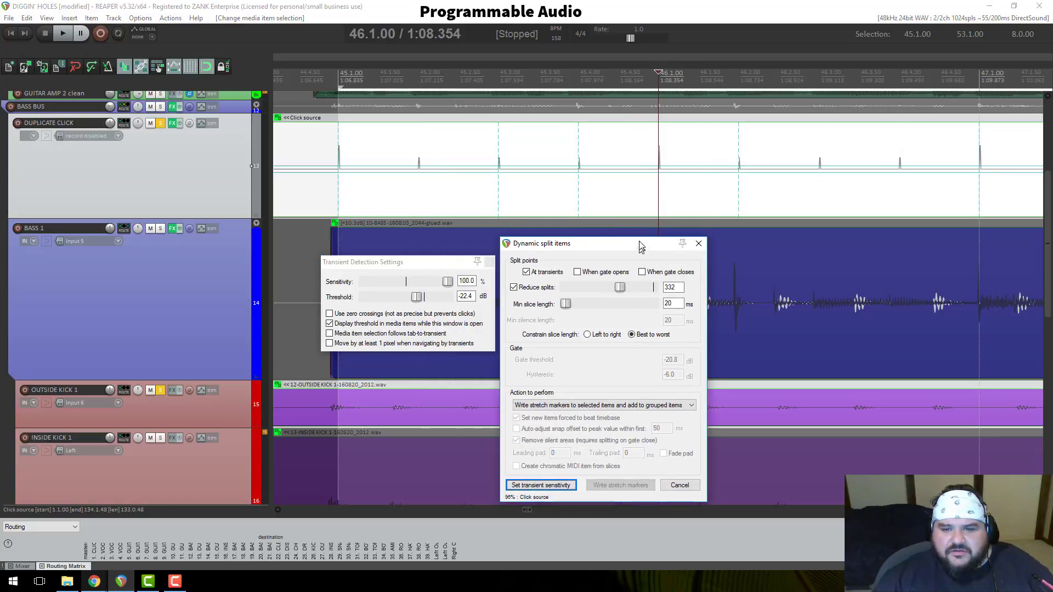
left_click(620, 82)
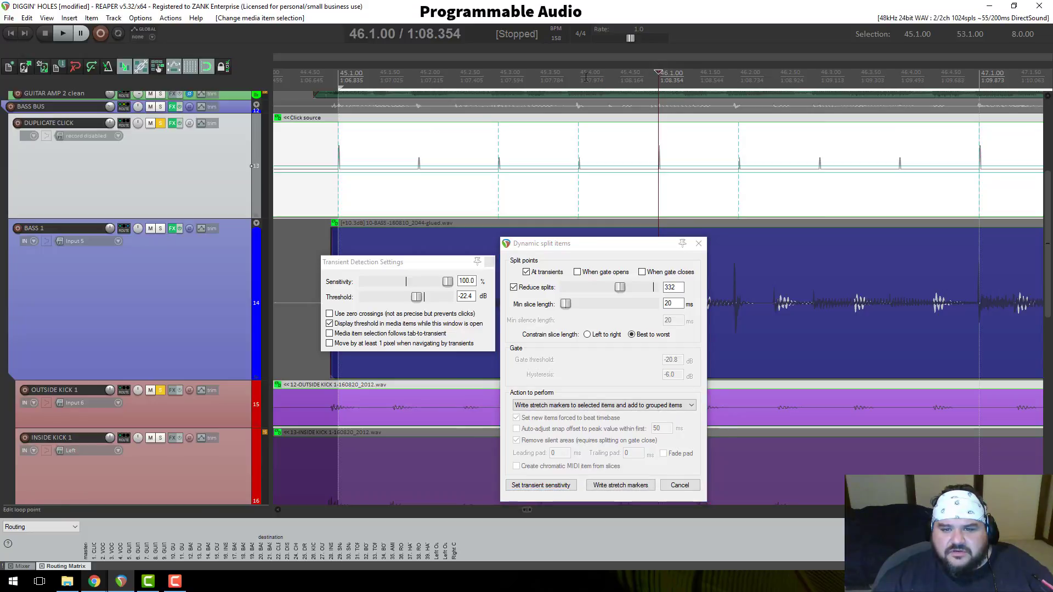
left_click(486, 264)
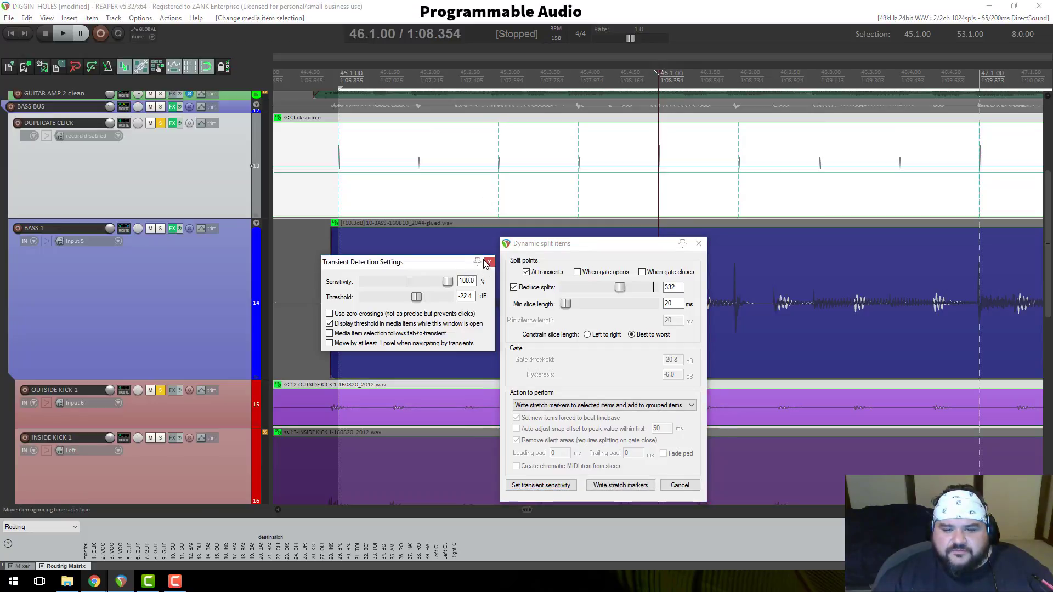
left_click(490, 262)
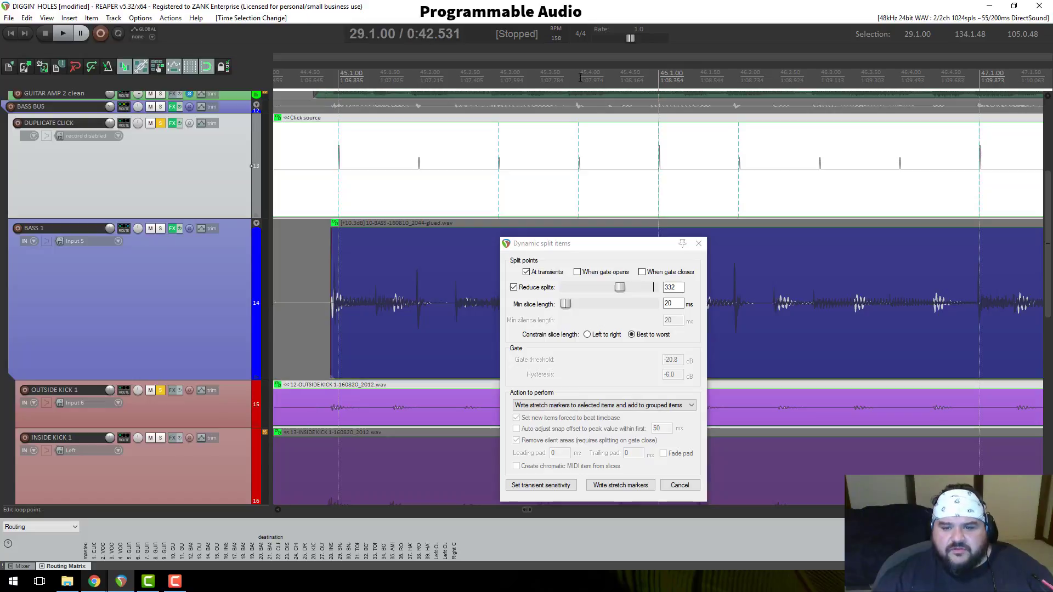
left_click(699, 244)
left_click(603, 81)
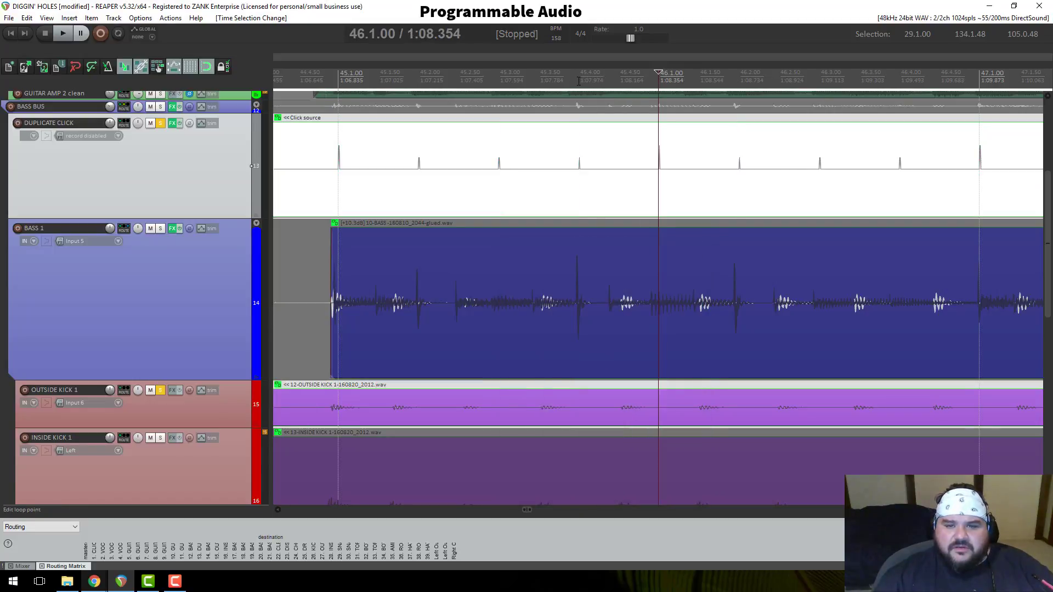
Step: Deselect the click item and place the edit cursor at 45.1.00, near the start of the BASS 1 item
left_click(415, 104)
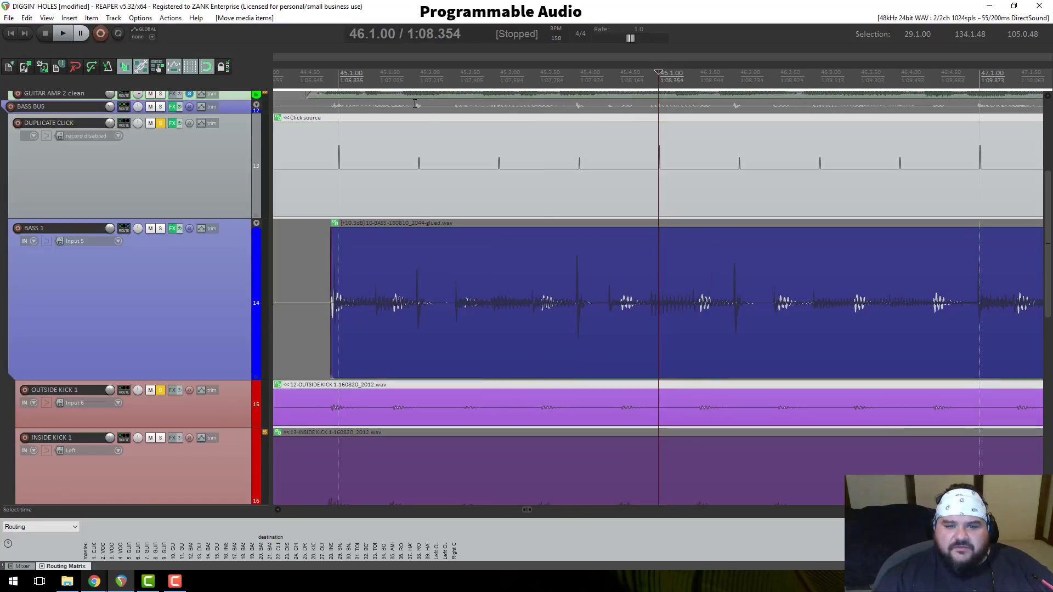
left_click(450, 110)
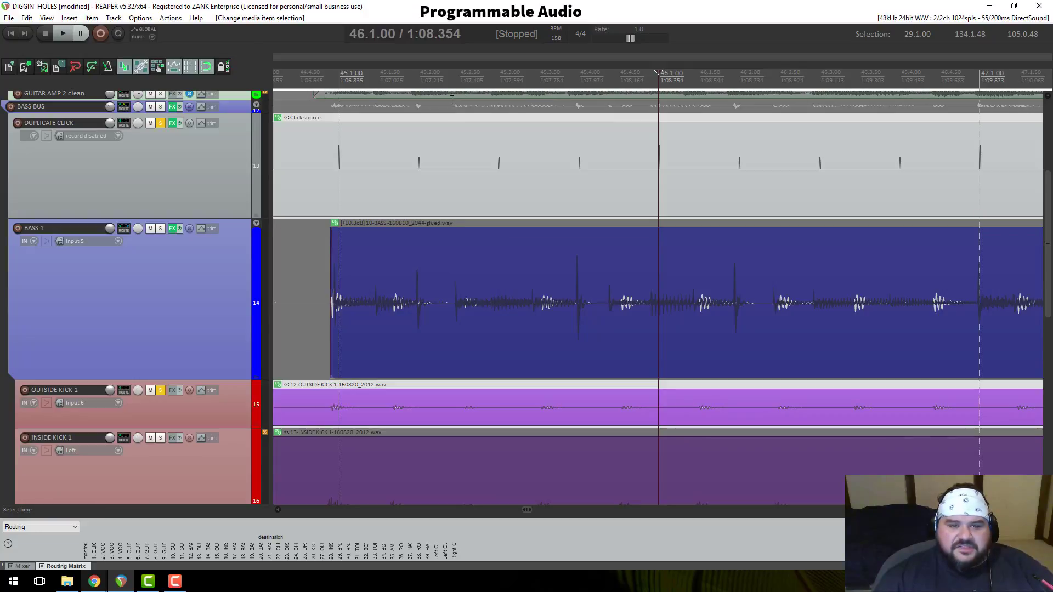
scroll(331, 97, "up", 3)
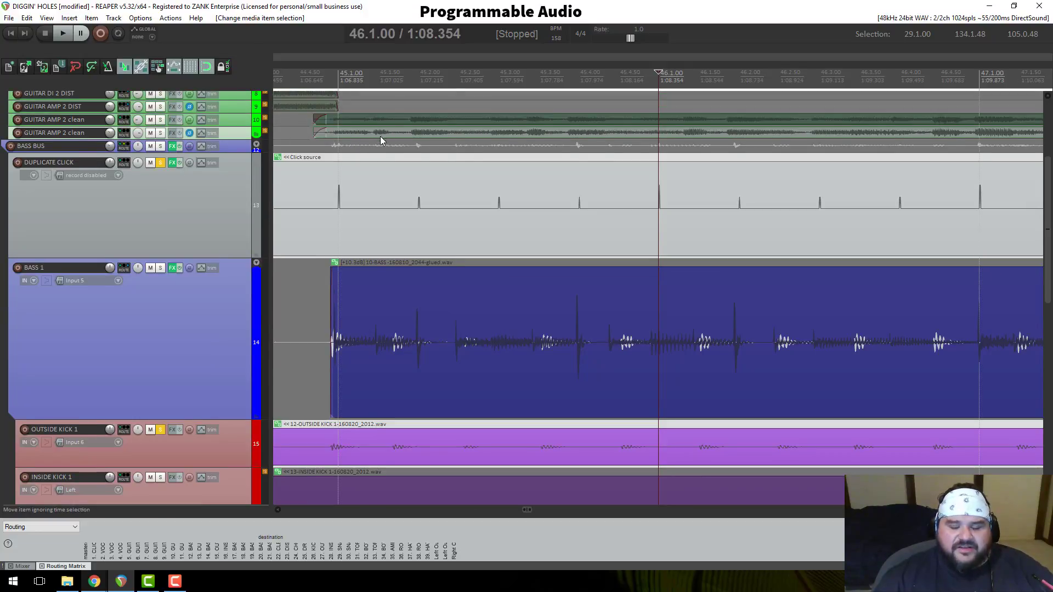
scroll(454, 143, "down", 4)
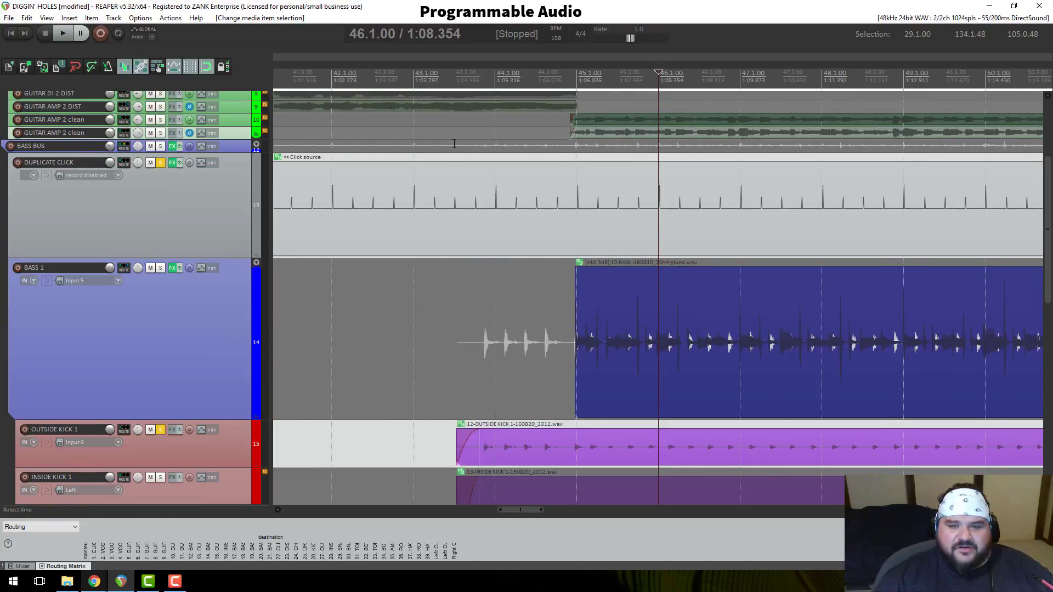
left_click(576, 74)
scroll(662, 106, "up", 4)
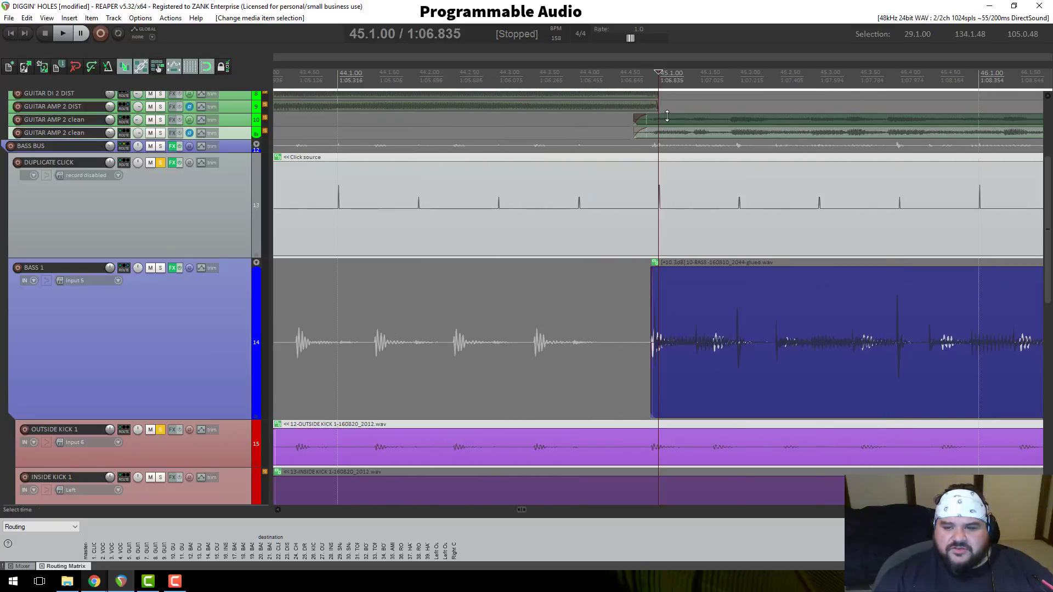
Step: Select the duplicate click item, open Dynamic split for it and turn off splitting when the gate closes
scroll(778, 232, "down", 4)
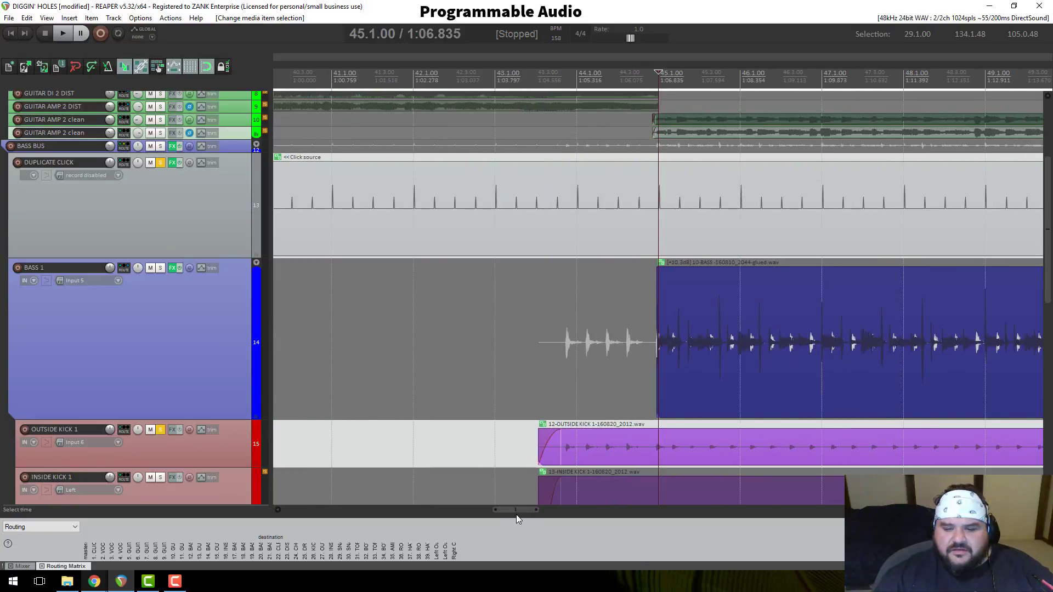
left_click_drag(516, 515, 531, 509)
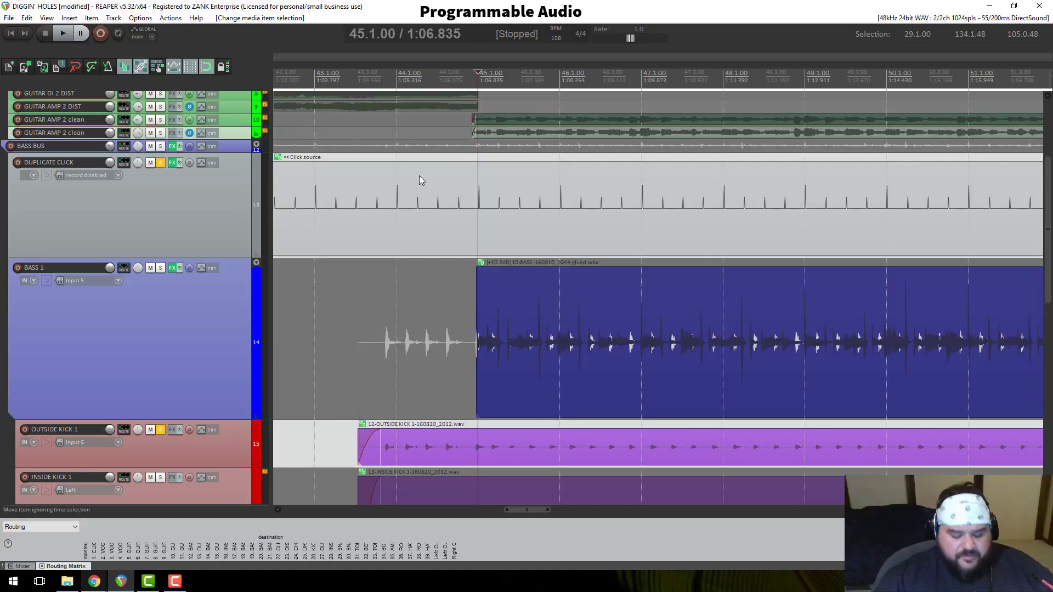
left_click(559, 192)
key("d")
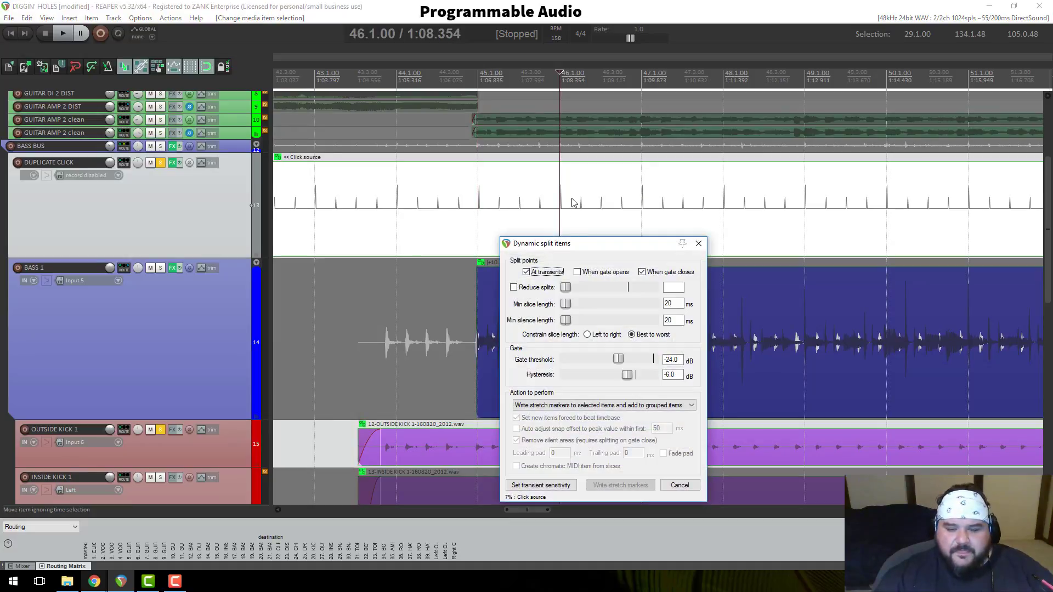
left_click_drag(578, 245, 317, 130)
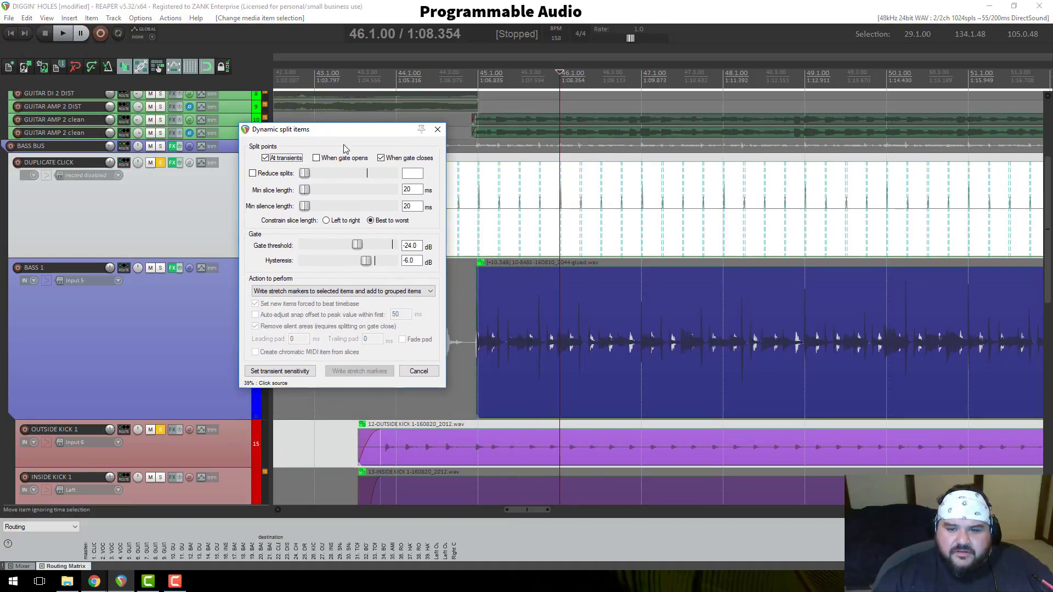
scroll(655, 241, "up", 5)
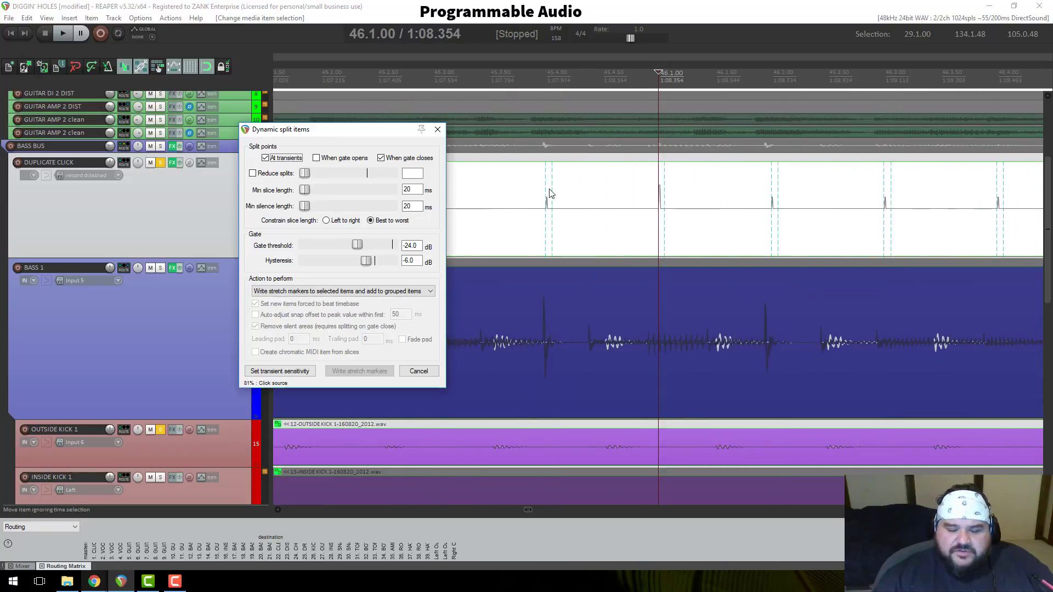
left_click(382, 158)
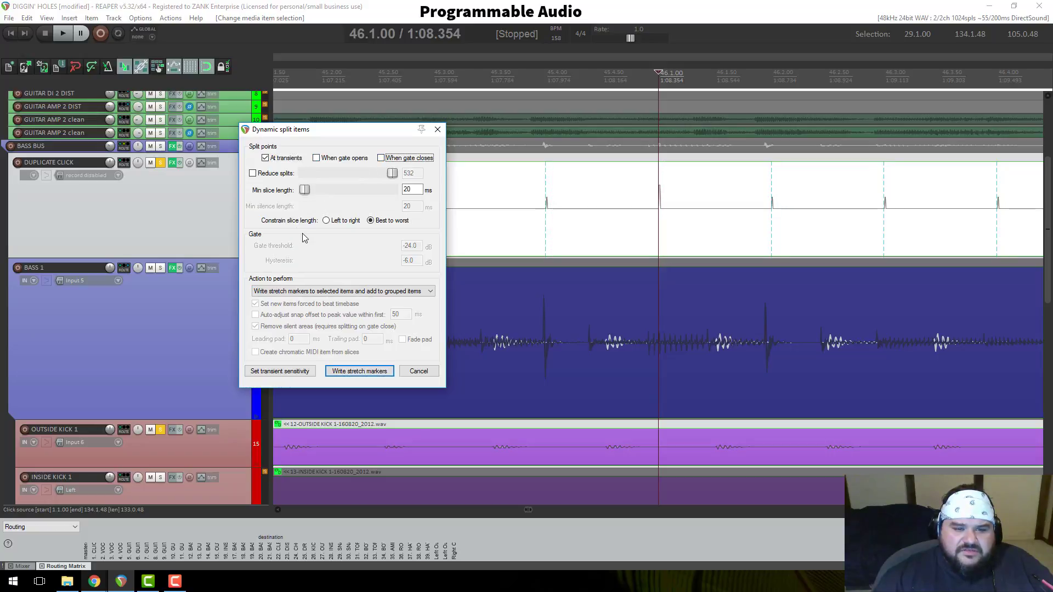
Step: Try a transient detection threshold of -9.4 dB on the click and settle on -13.0 dB
left_click(293, 373)
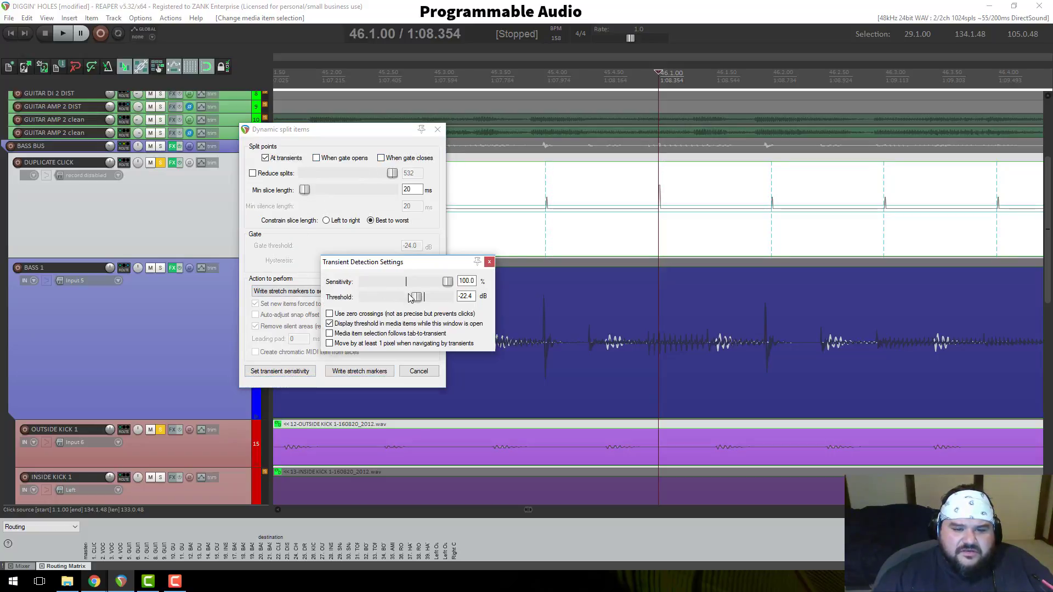
left_click_drag(419, 301, 437, 299)
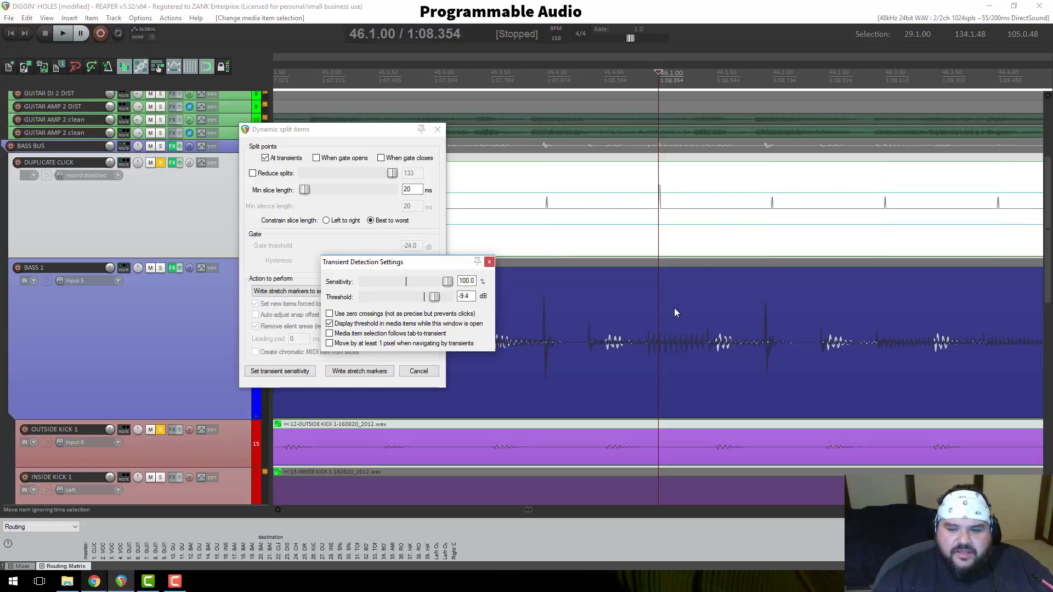
left_click_drag(437, 297, 432, 301)
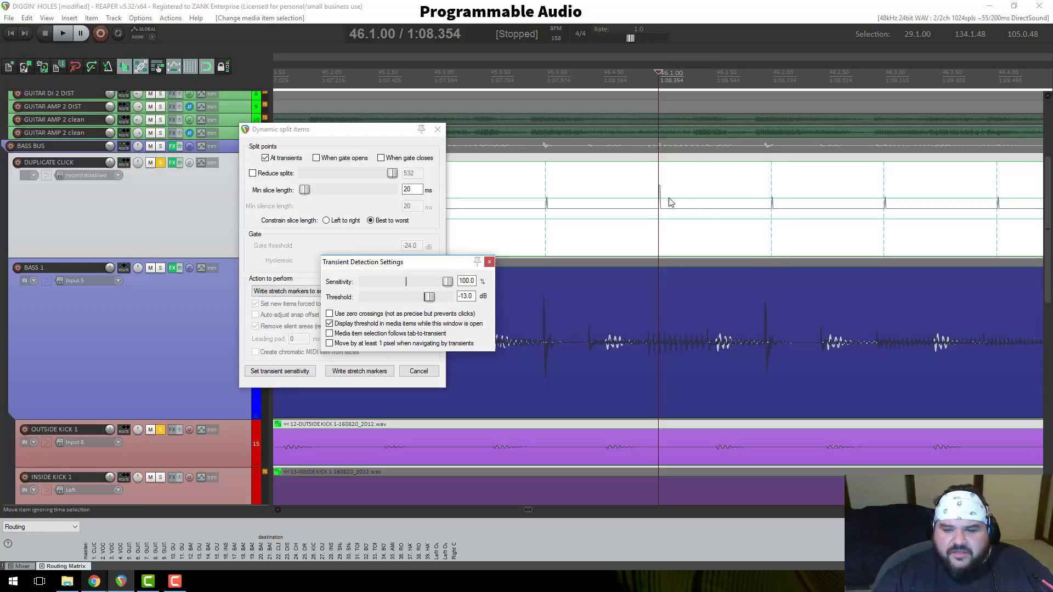
Step: Place the edit cursor at 46.2.05, 47.1.00 and 45.1.00 to check how it snaps against the click's split points
scroll(675, 200, "down", 3)
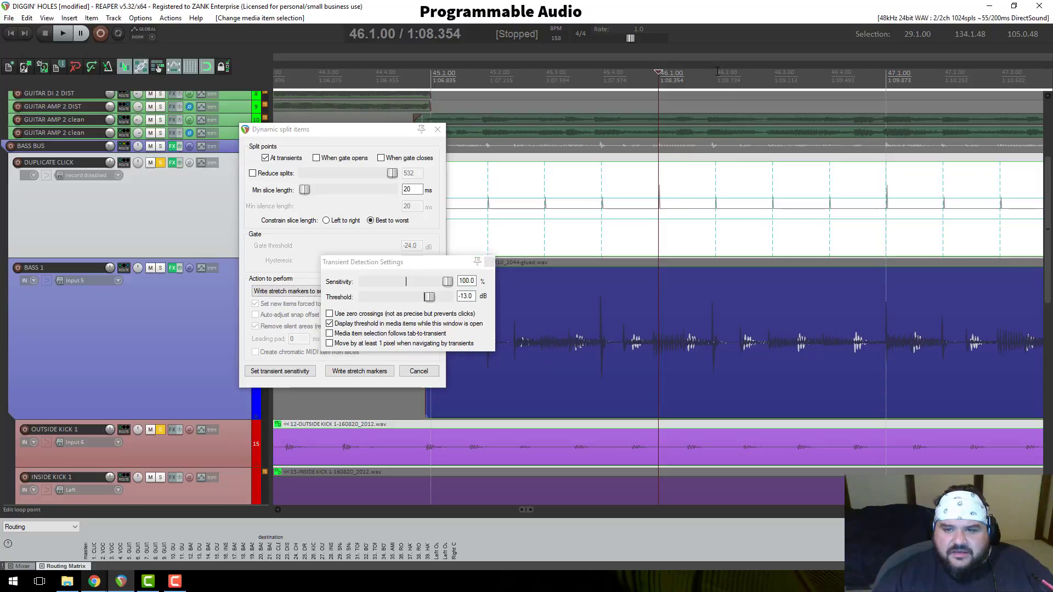
left_click_drag(658, 72, 722, 74)
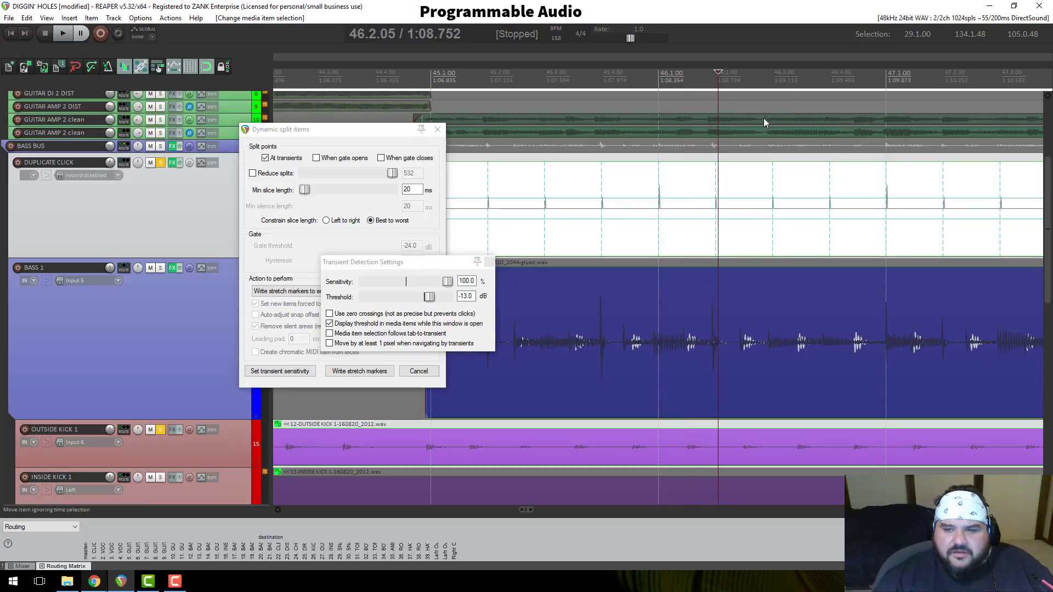
left_click(887, 74)
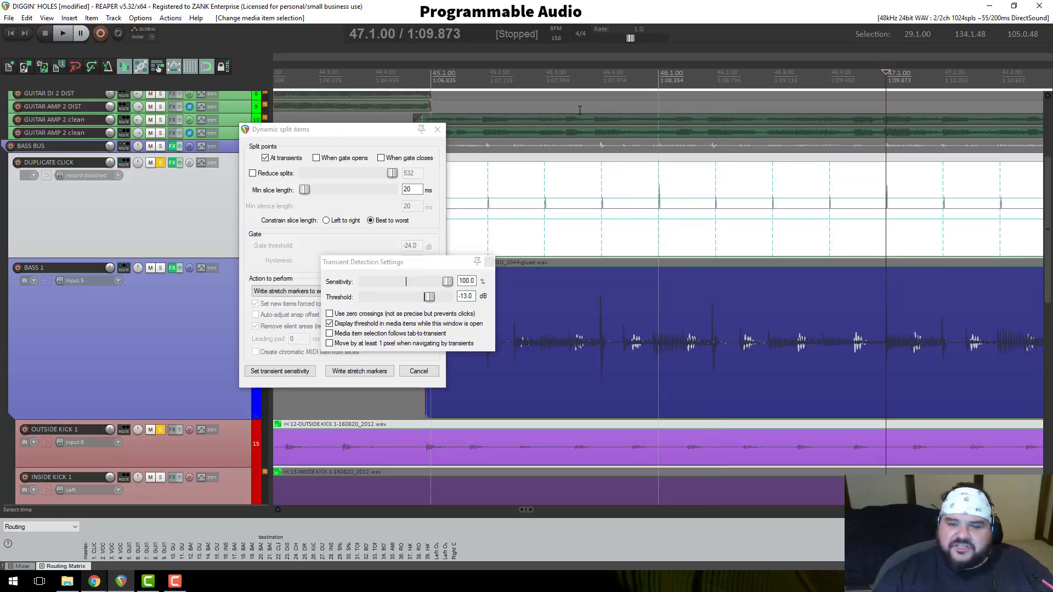
left_click(473, 75)
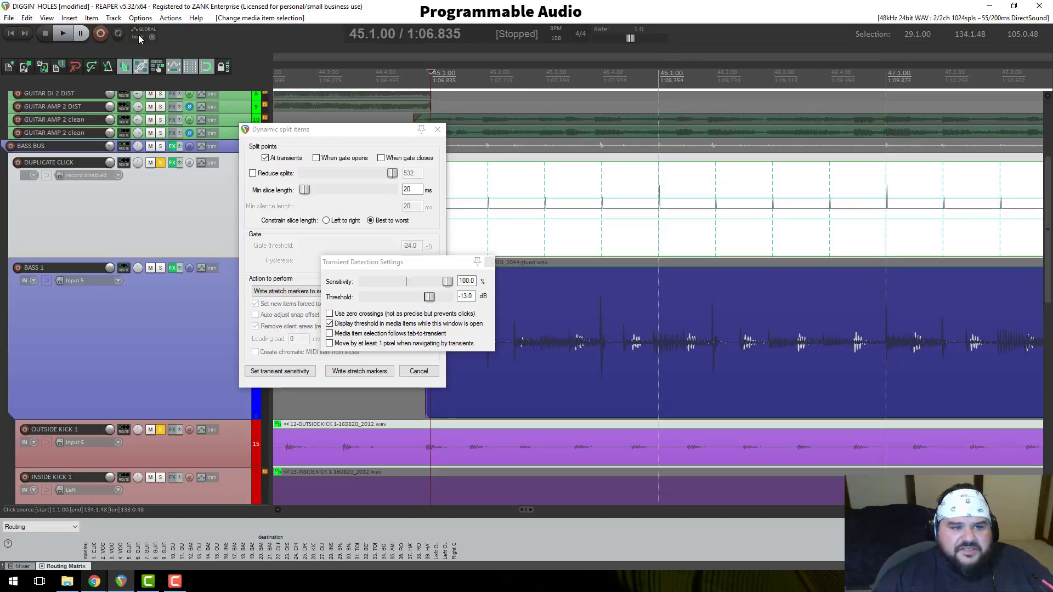
Step: Set the grid line spacing to 1/4 in the snap and grid settings
right_click(190, 67)
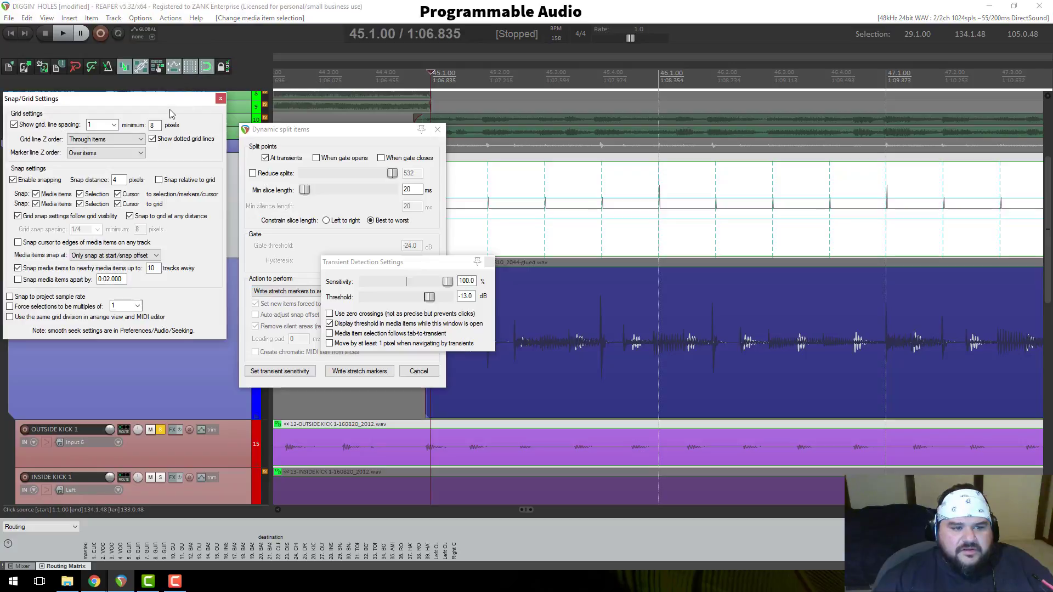
left_click(115, 125)
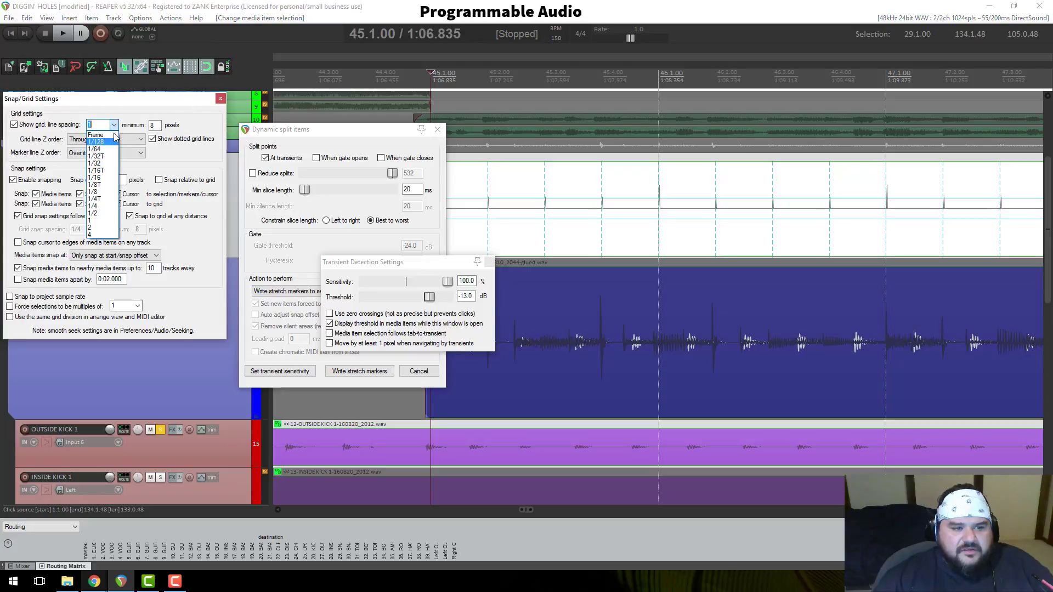
left_click(98, 206)
left_click(221, 98)
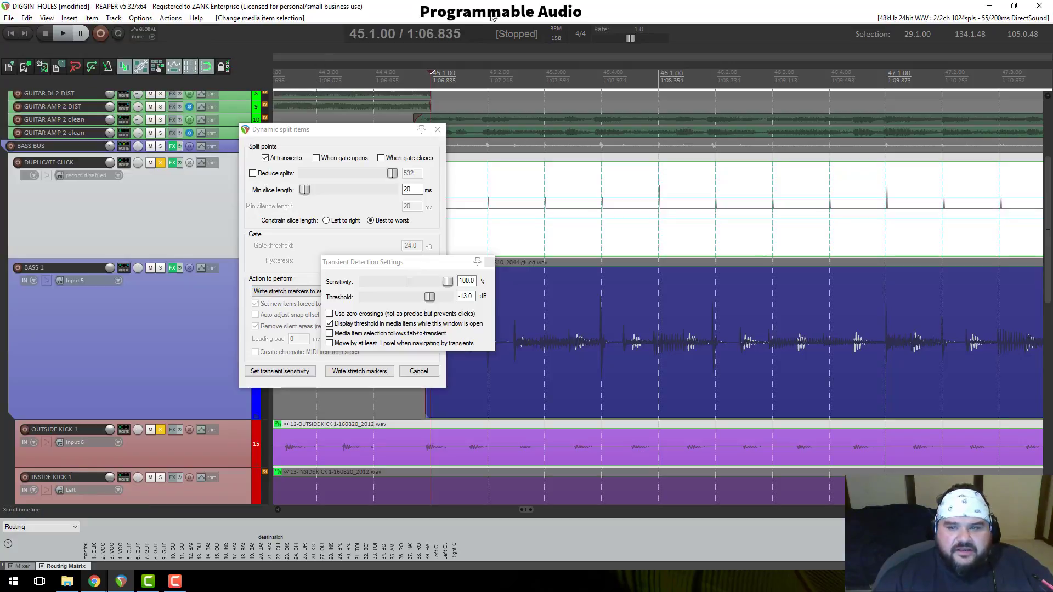
Step: Compare the click's split points with the beats by placing the edit cursor at 46.2.00 and 46.1.00
left_click(718, 74)
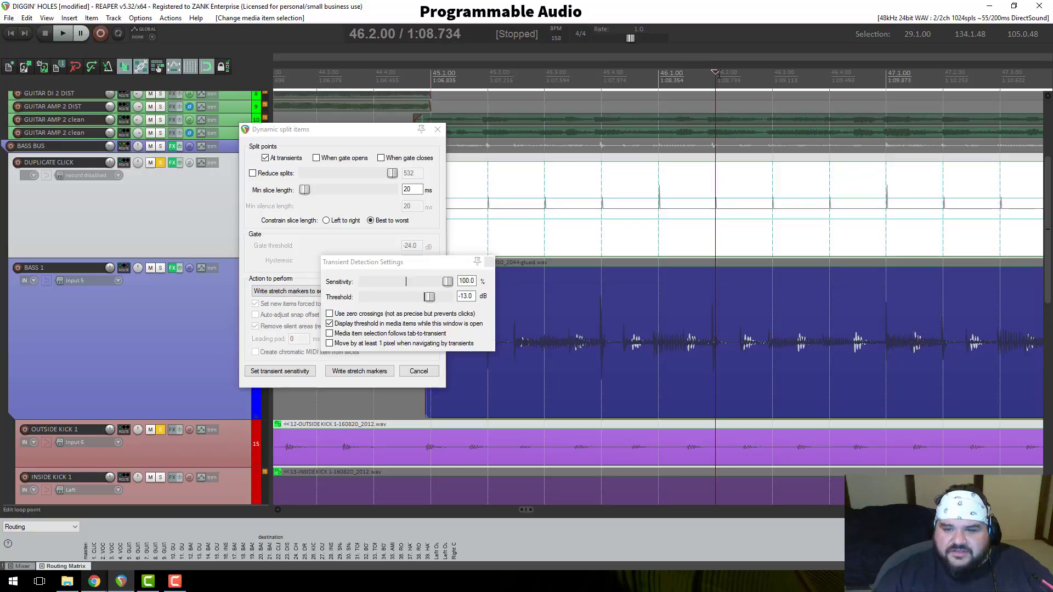
left_click(657, 71)
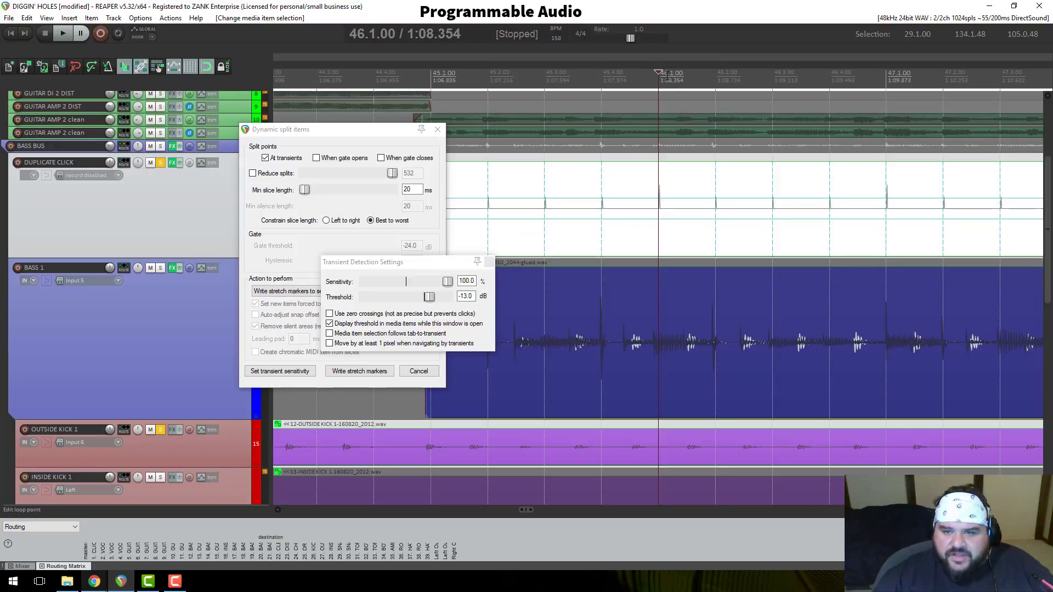
scroll(654, 175, "up", 3)
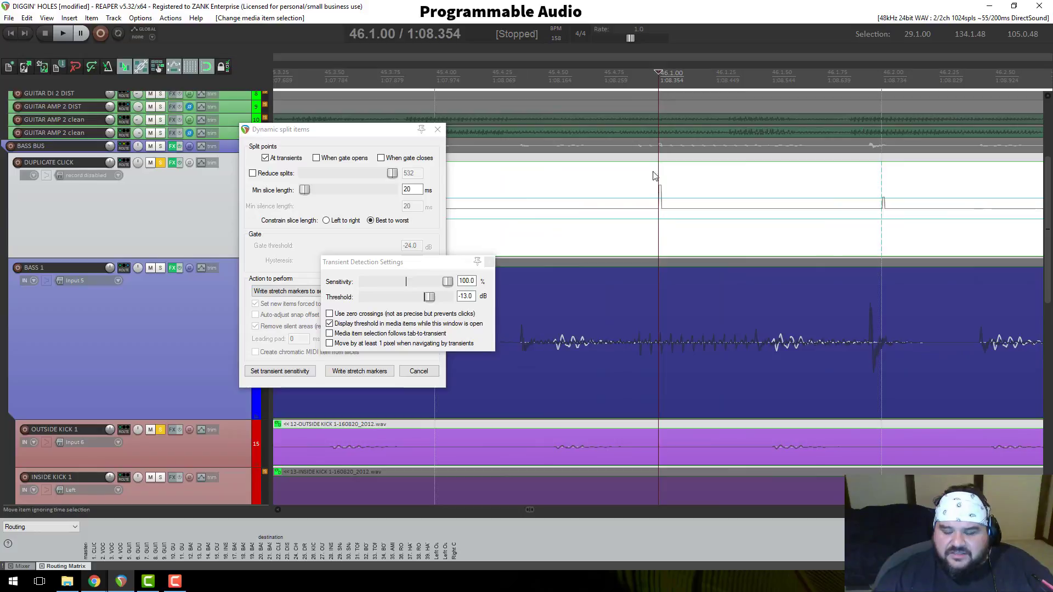
scroll(654, 176, "down", 2)
left_click(773, 74)
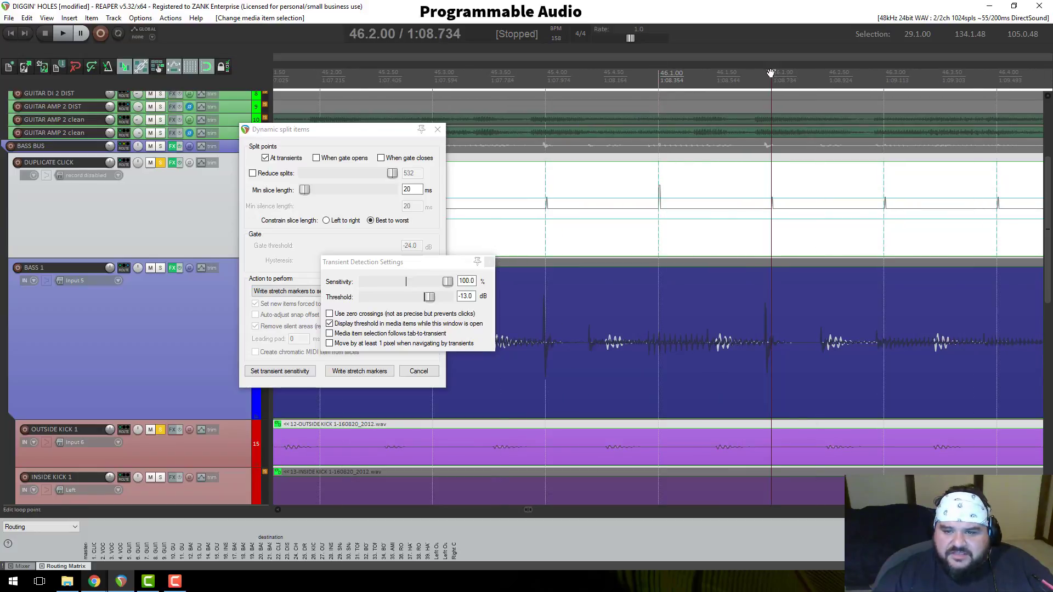
left_click(659, 73)
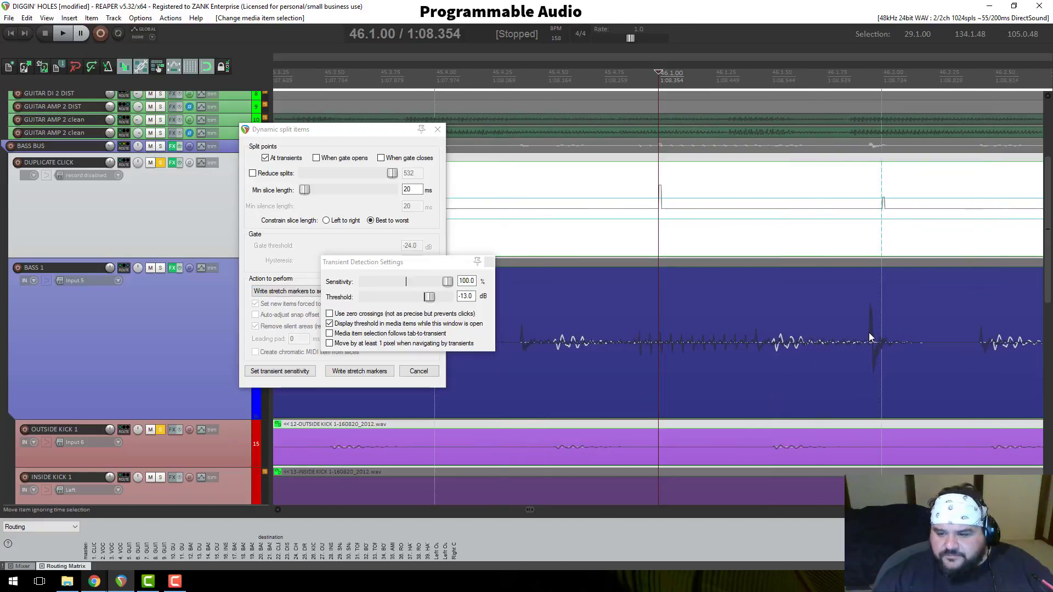
scroll(869, 332, "up", 8)
scroll(869, 332, "down", 6)
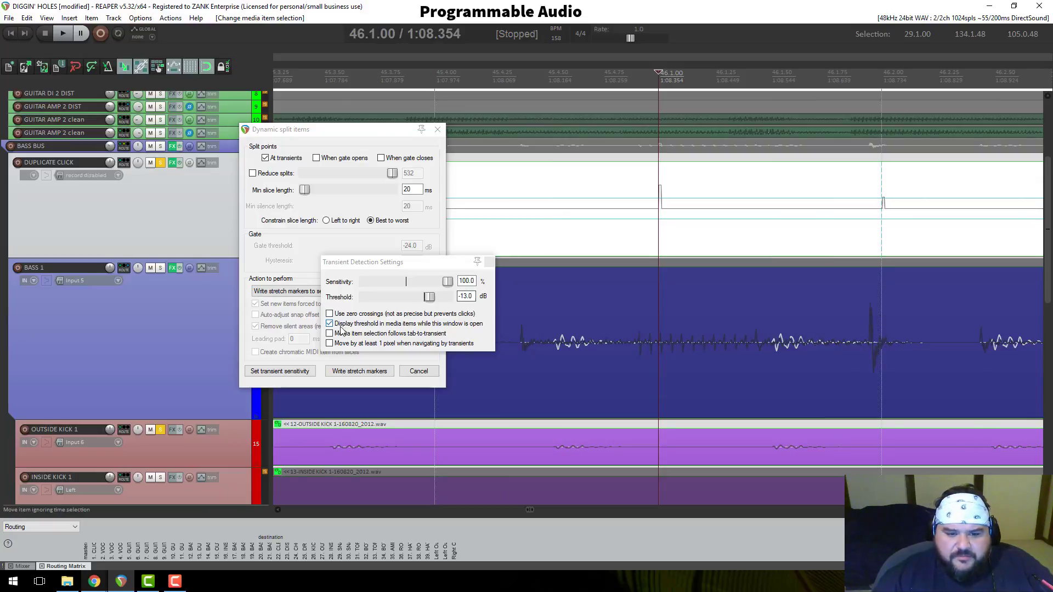
Step: Close the transient detection settings and write stretch markers to the click and its grouped items
left_click(490, 262)
left_click(367, 373)
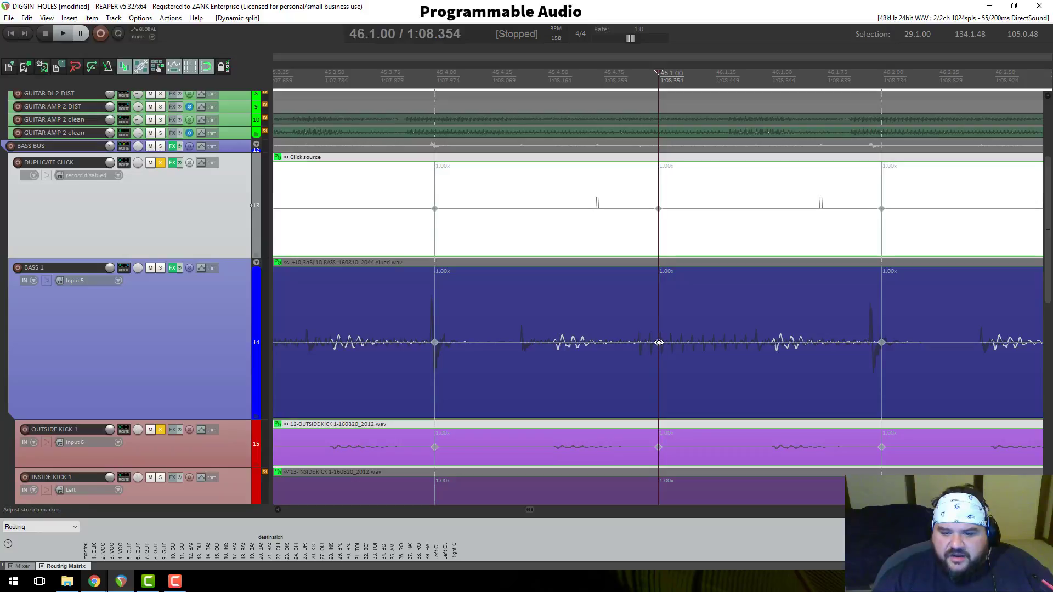
Step: Set the grid line spacing to 1/128 and try moving the BASS 1 stretch marker from 46.1.00 to 46.1.03
left_click_drag(659, 342, 660, 342)
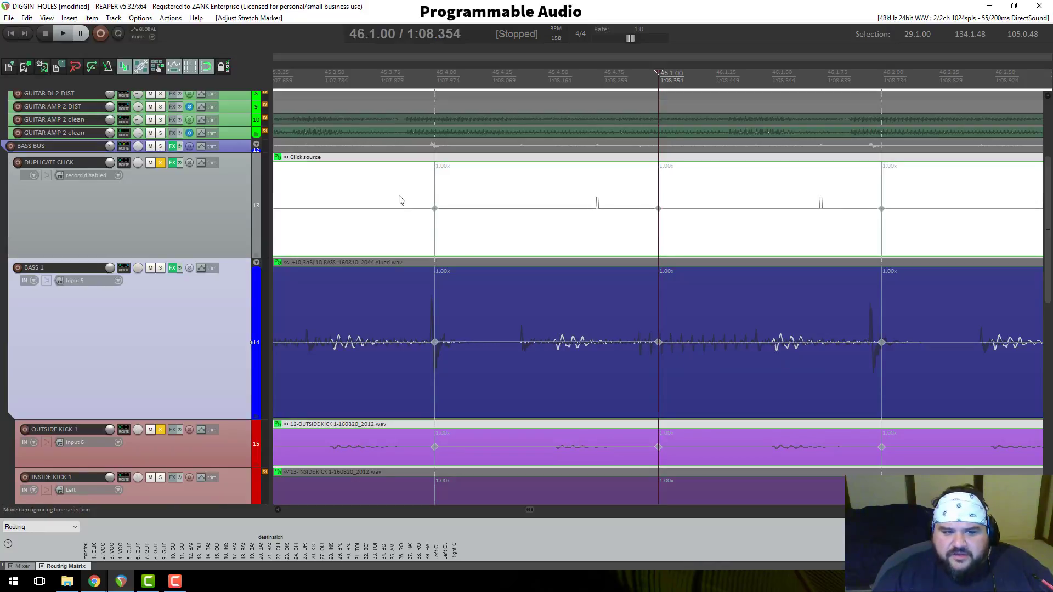
right_click(190, 69)
left_click(113, 124)
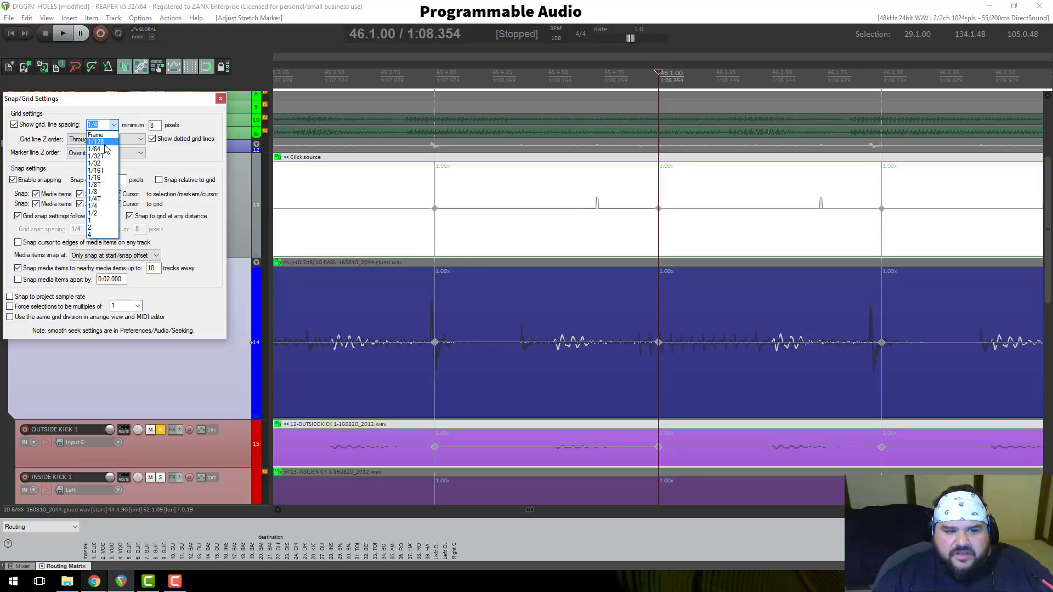
left_click(97, 141)
left_click(220, 100)
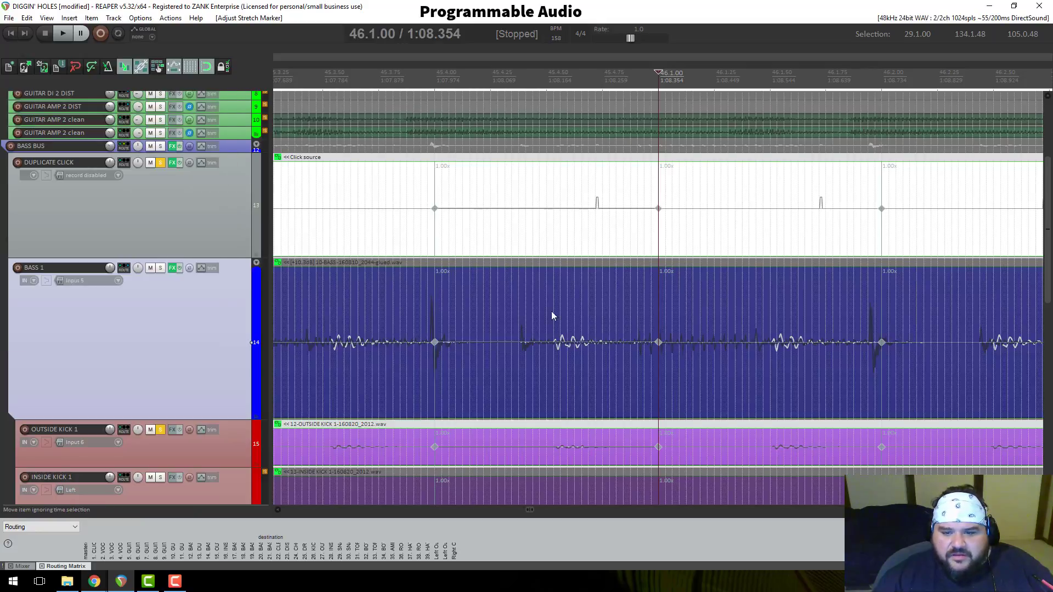
left_click_drag(657, 342, 663, 343)
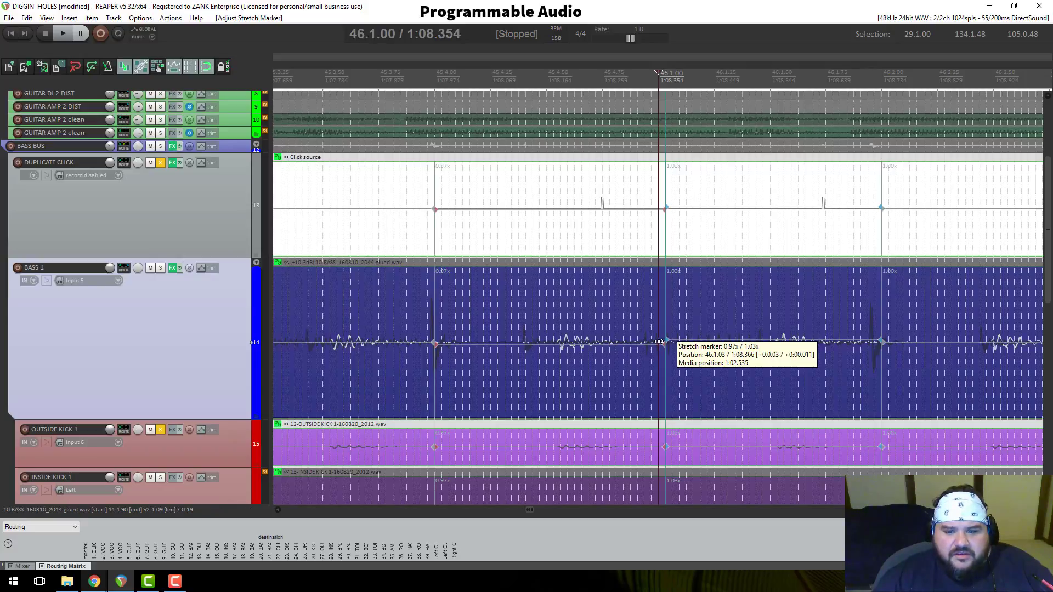
key("ctrl+z")
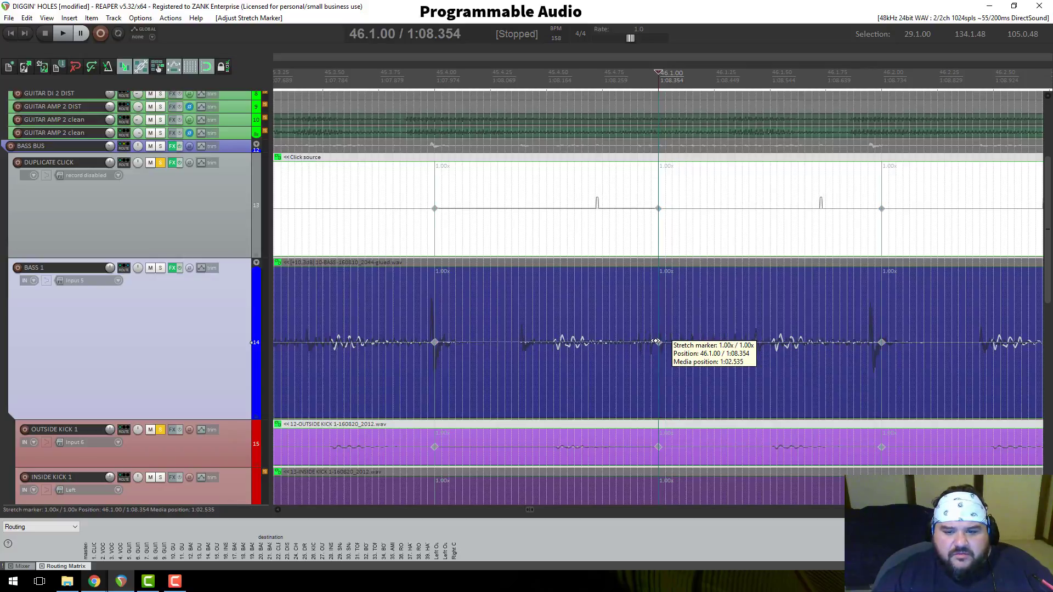
Step: Try a grid line spacing of 1/8, settle on 1/32 and close the snap and grid settings
right_click(184, 70)
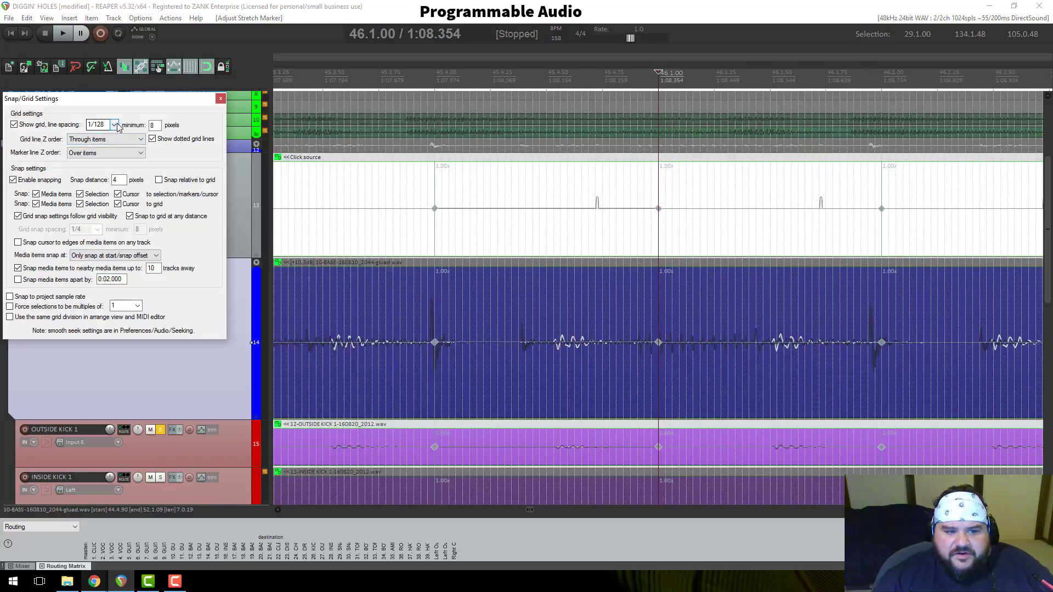
left_click(115, 126)
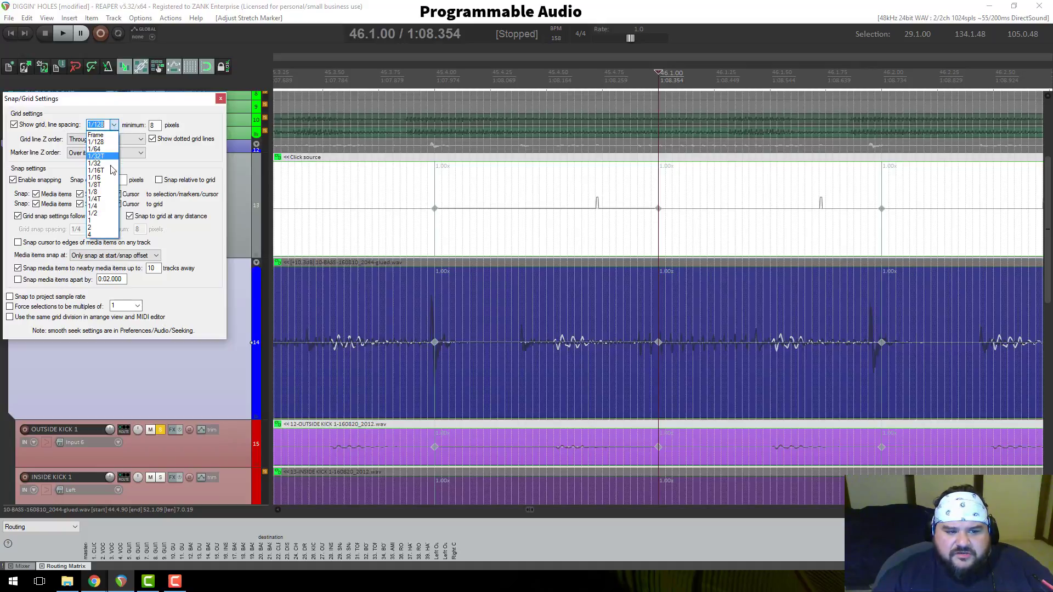
left_click(101, 192)
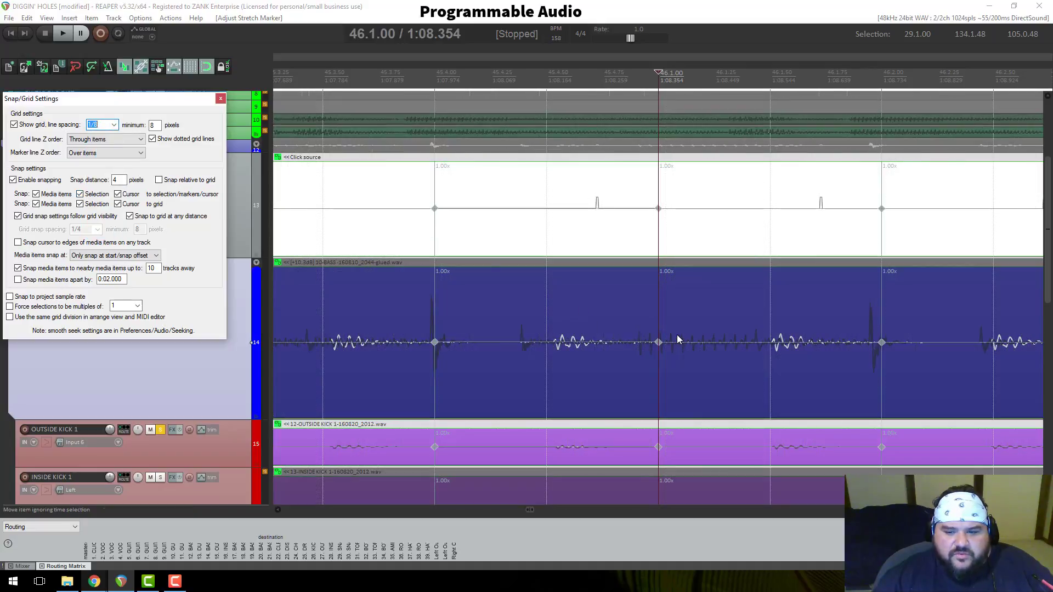
left_click(113, 125)
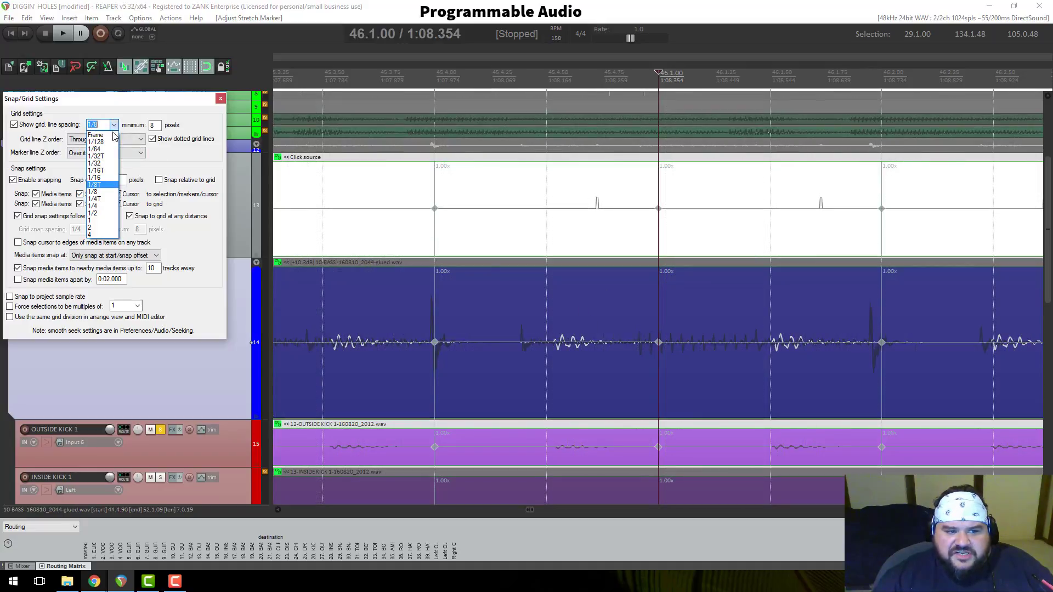
left_click(105, 163)
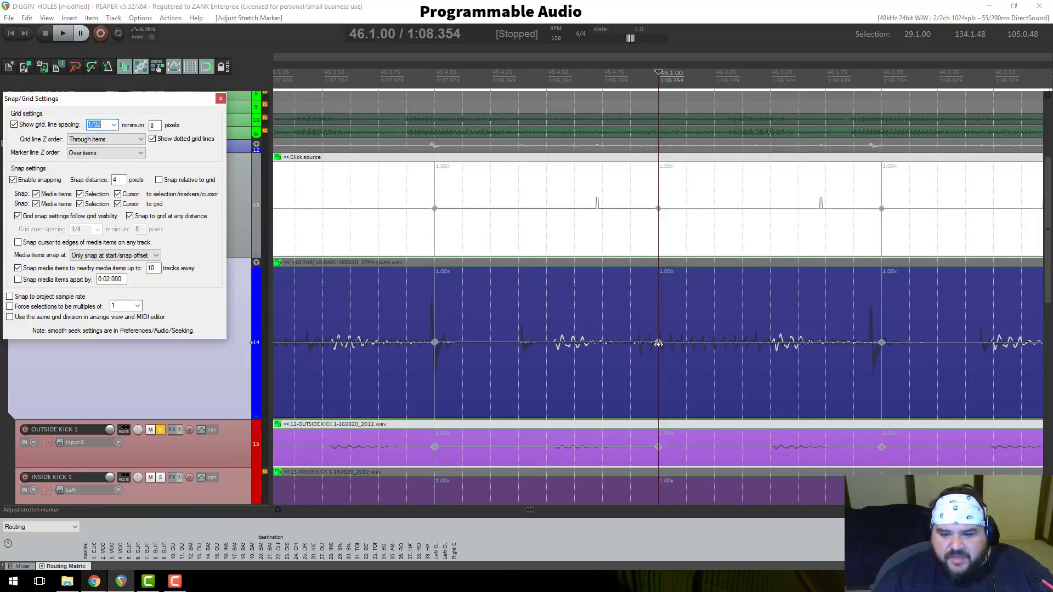
left_click(221, 99)
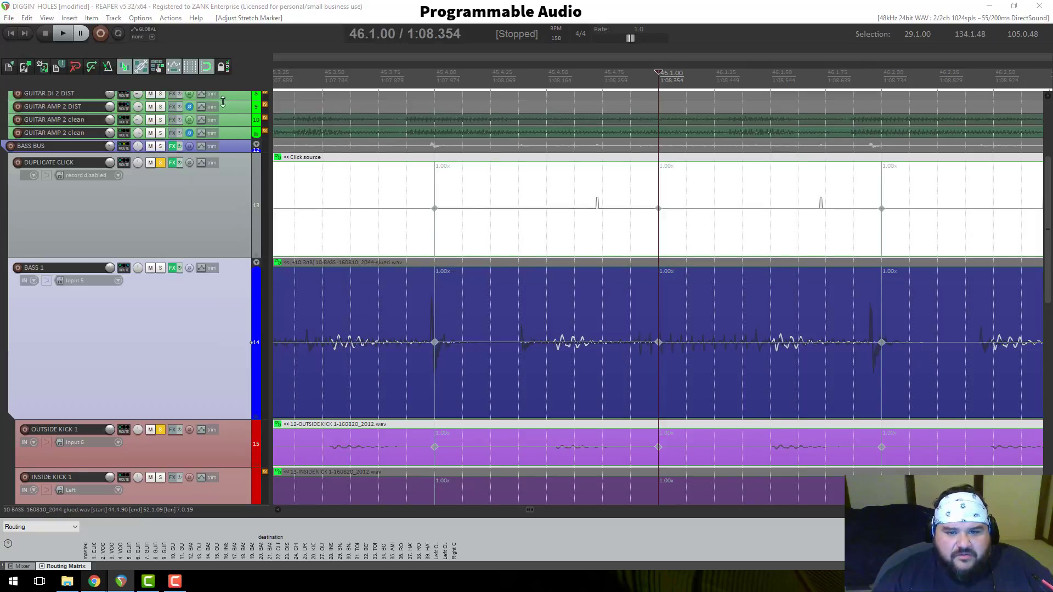
scroll(884, 342, "down", 4)
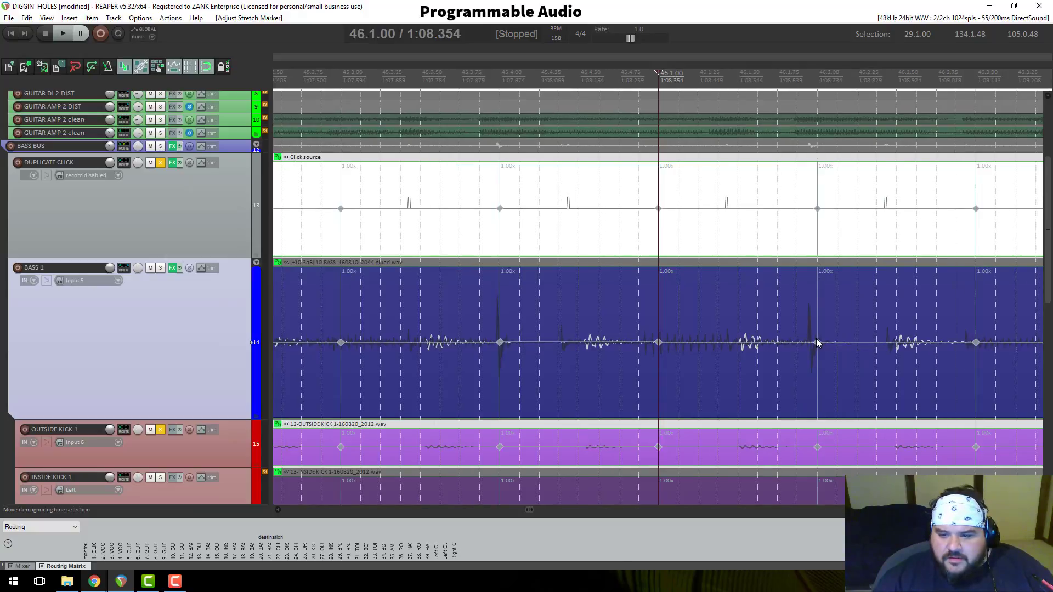
Step: Check the BASS 1 stretch marker against the beat by placing the edit cursor at 46.2.00 and 46.1.88
left_click(739, 364)
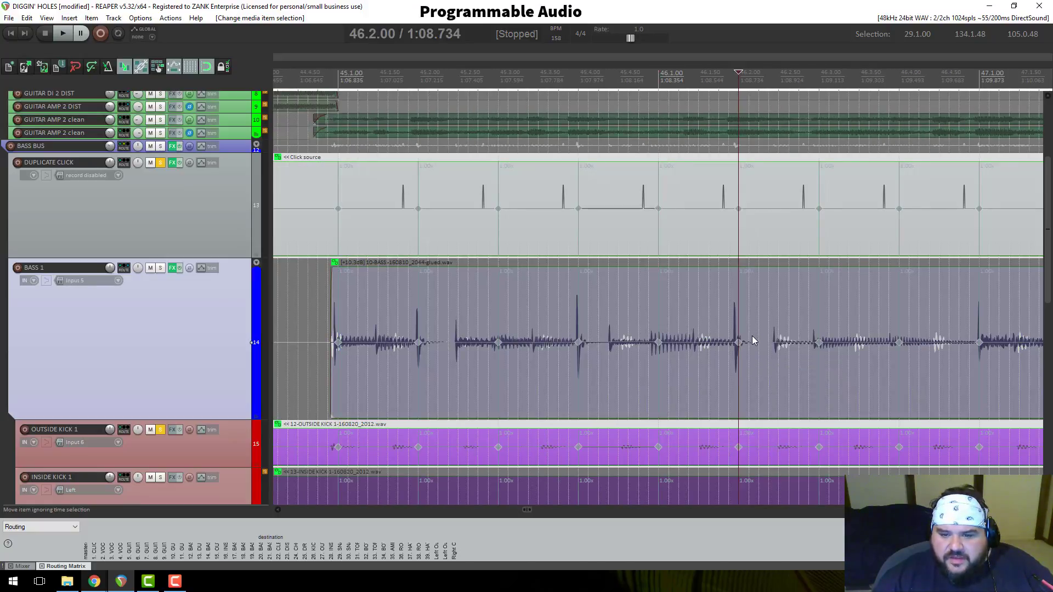
scroll(752, 335, "up", 2)
scroll(677, 355, "up", 2)
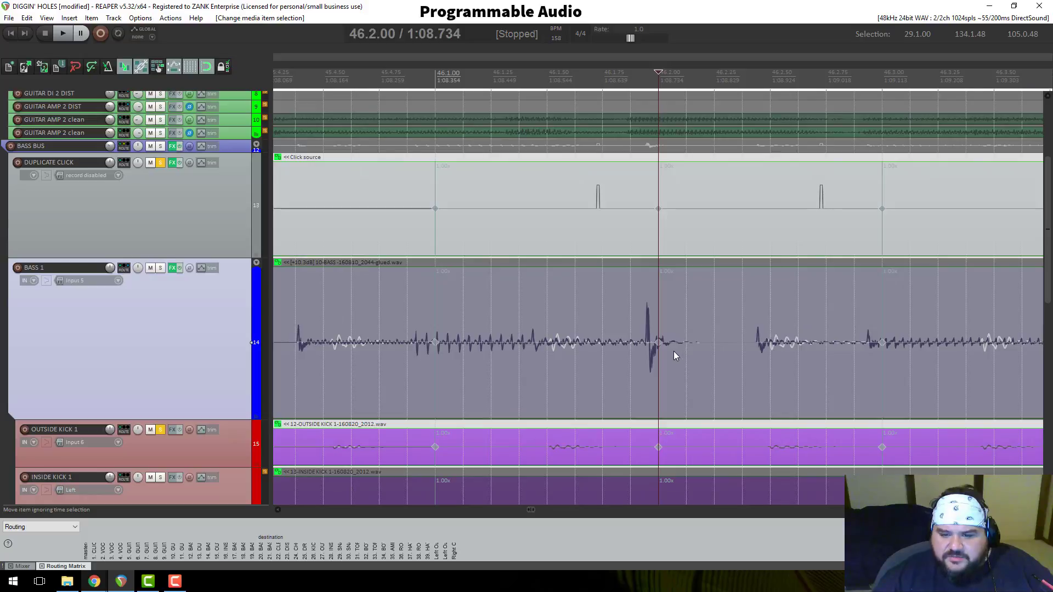
scroll(675, 356, "up", 1)
left_click(650, 202)
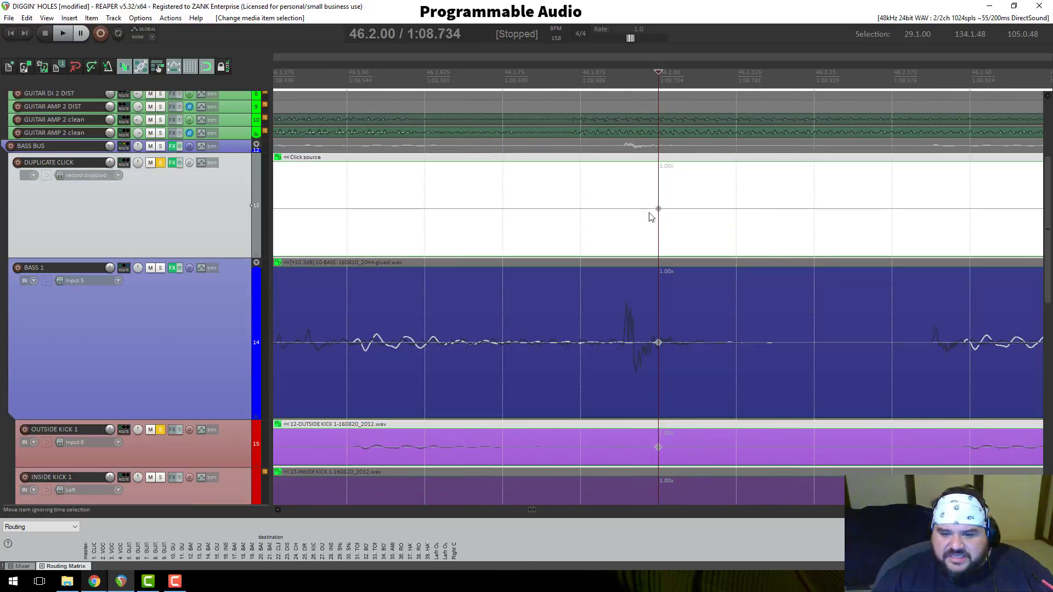
left_click(608, 380)
scroll(608, 381, "down", 3)
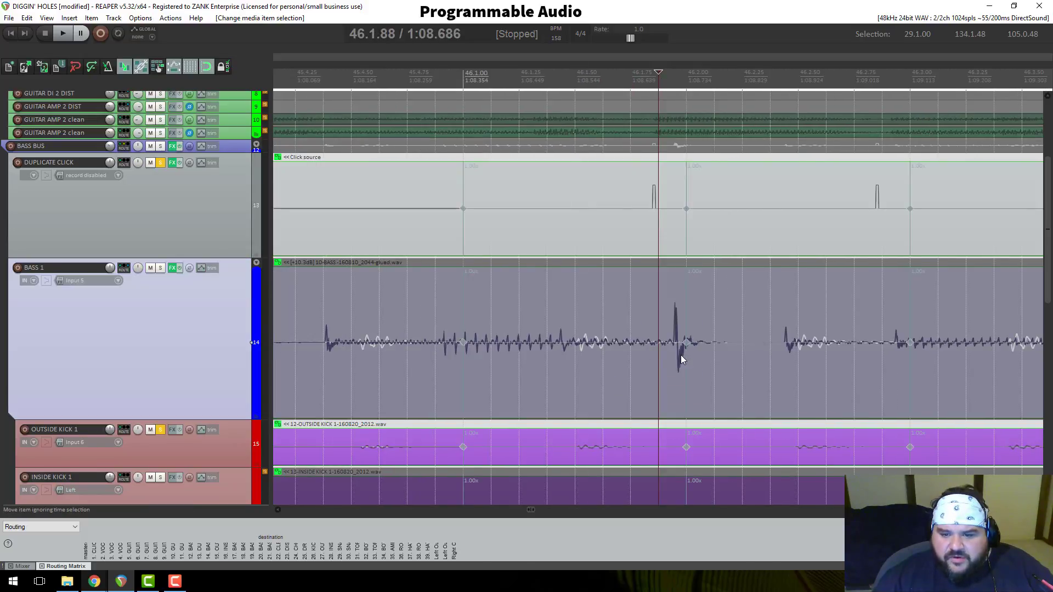
Step: Try moving the BASS 1 stretch marker at 46.2.00 and remove the BASS 1 and click items from their group
mouse_move(683, 343)
left_mouse_down()
mouse_move(665, 343)
mouse_move(688, 343)
left_mouse_up()
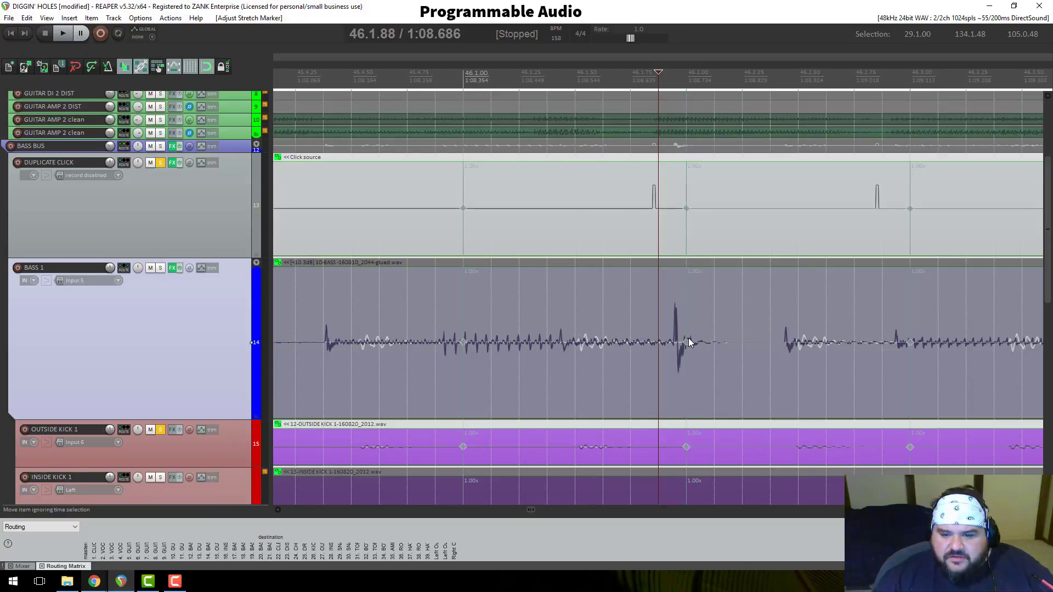
key("u")
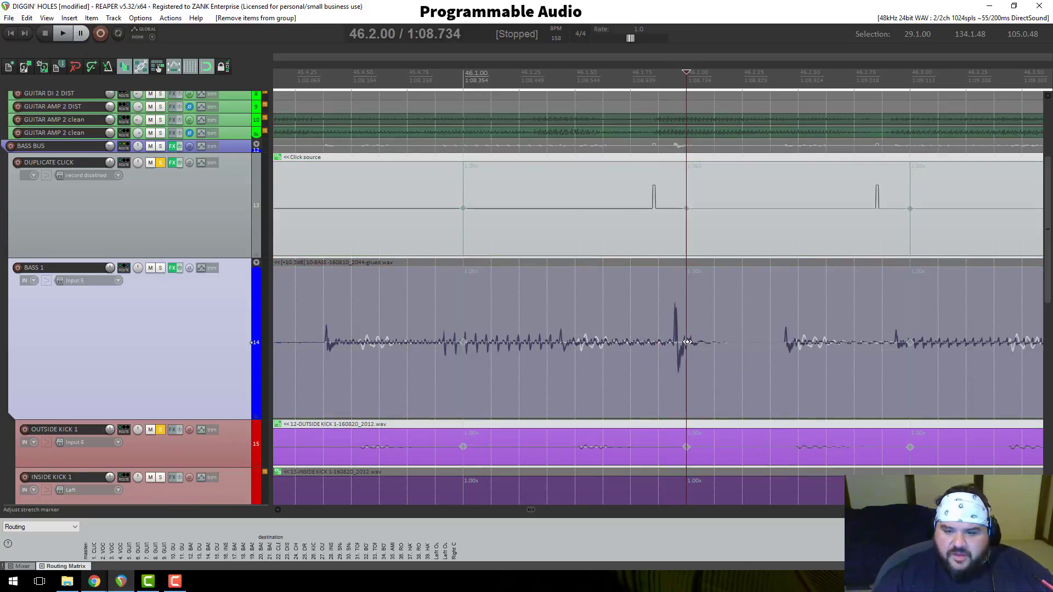
left_click(657, 254)
key("u")
left_click(653, 333)
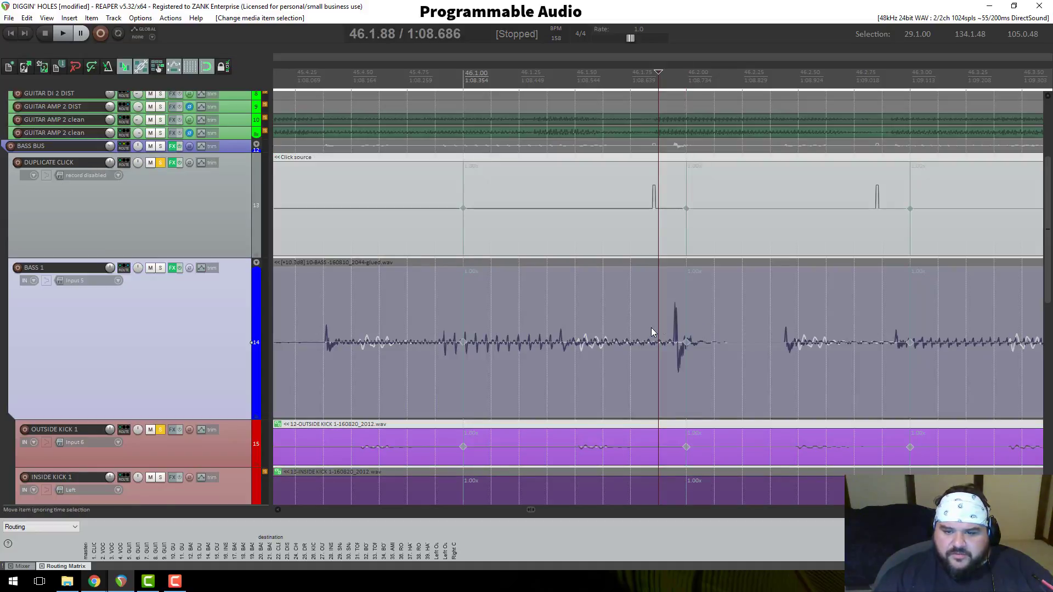
key("u")
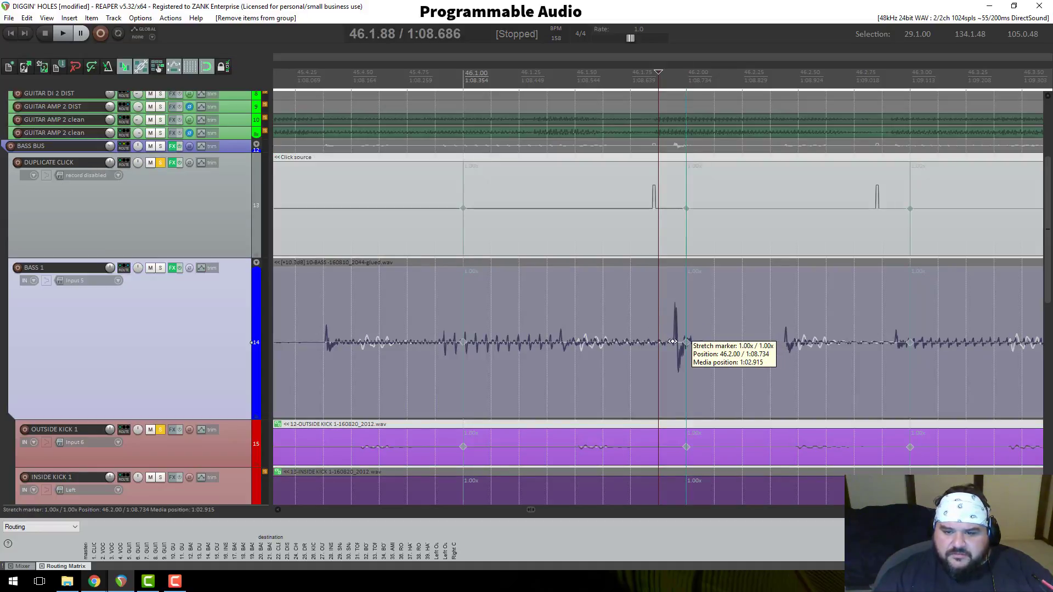
Step: Undo the latest changes, ungroup the BASS 1 item again and retry shifting its stretch marker at 46.2.00
mouse_move(687, 342)
left_mouse_down()
mouse_move(668, 342)
mouse_move(686, 342)
left_mouse_up()
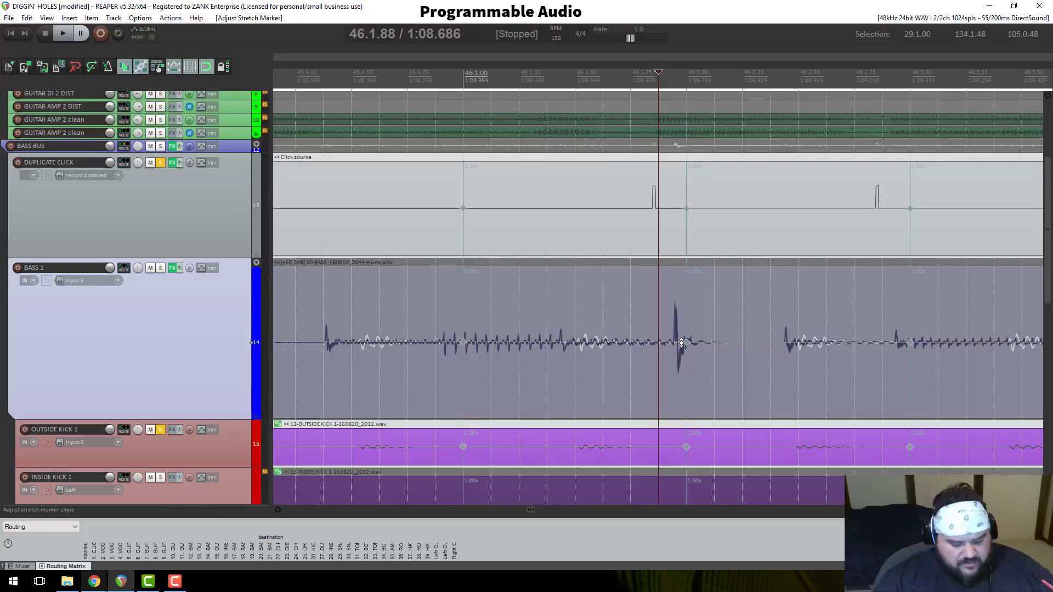
key("ctrl+z")
left_click(681, 345)
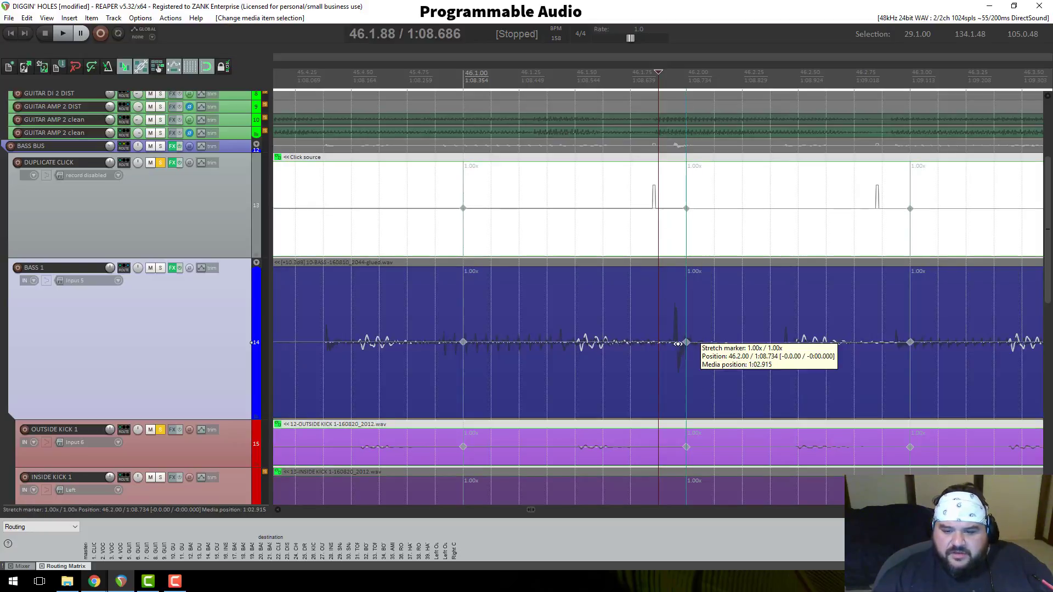
left_click(681, 347)
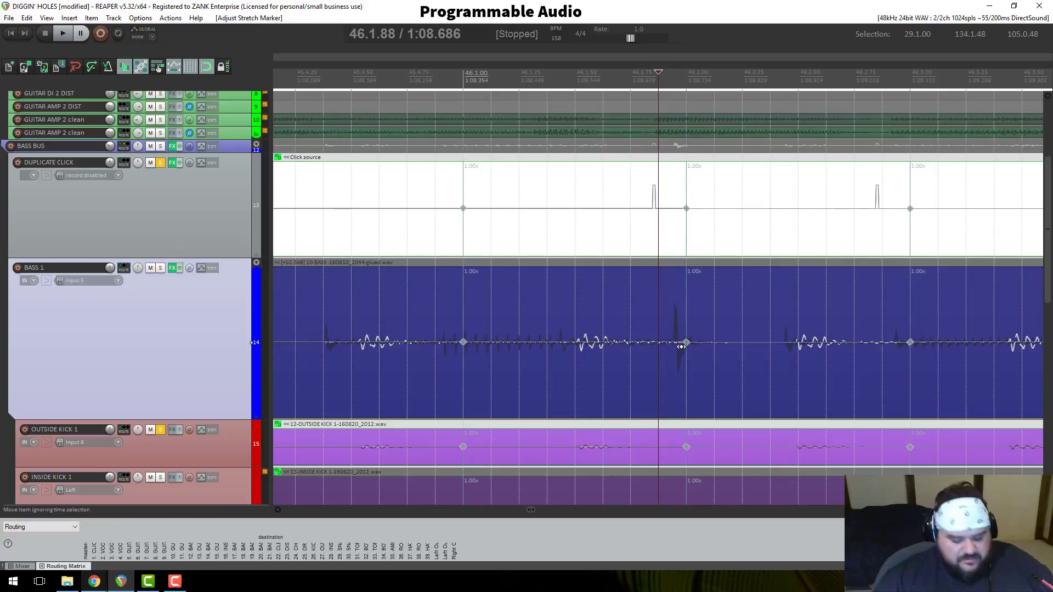
key("ctrl+z")
key("u")
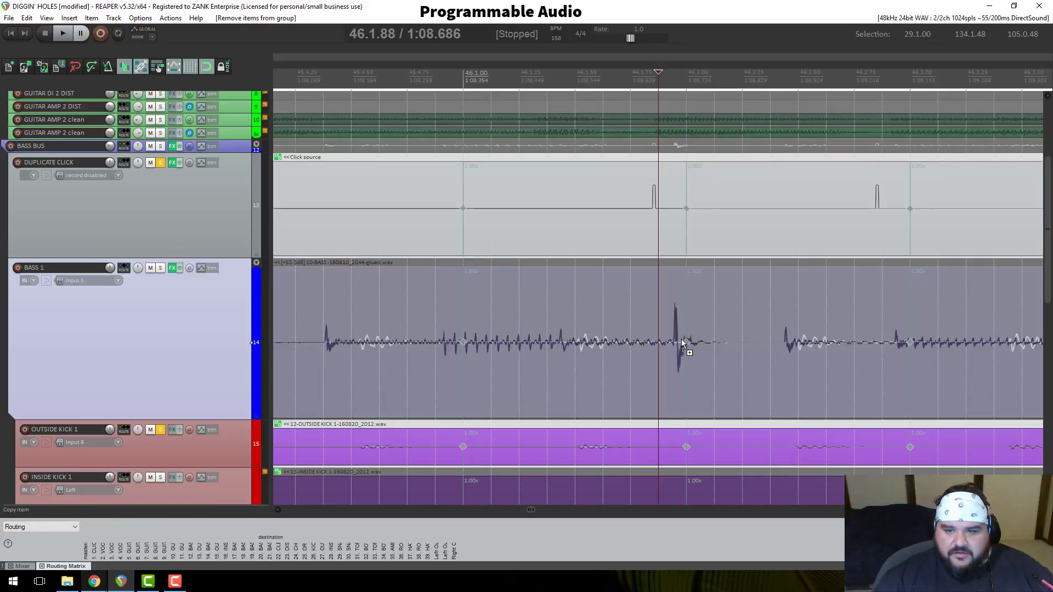
mouse_move(685, 343)
left_mouse_down()
mouse_move(665, 343)
mouse_move(686, 342)
mouse_move(665, 343)
mouse_move(677, 344)
left_mouse_up()
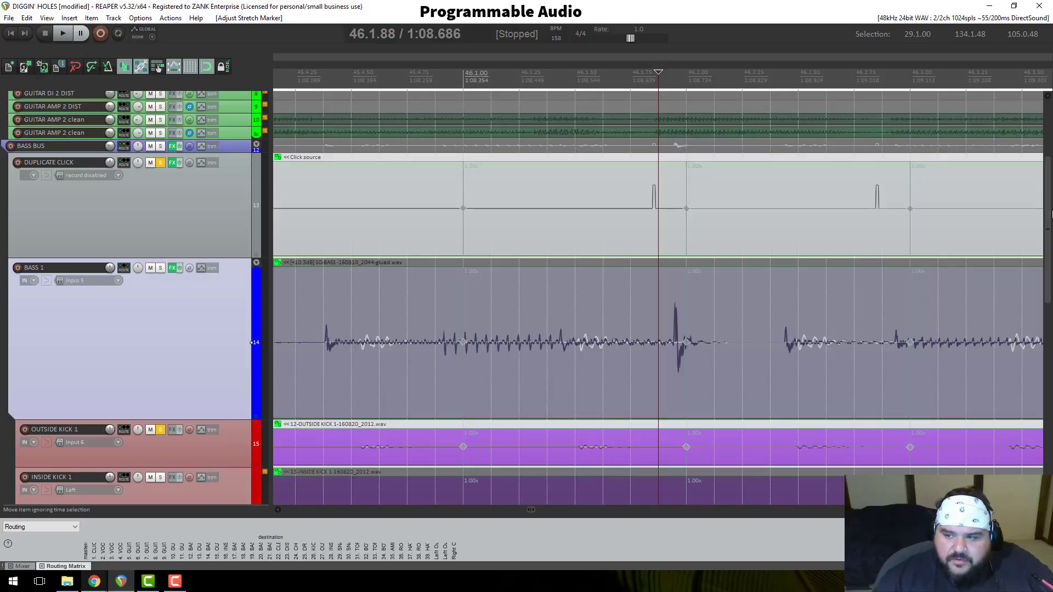
Step: Select the BASS 1 item and remove it from the group it shares with the click and kick items
left_click_drag(1049, 214, 1044, 248)
left_click(655, 152)
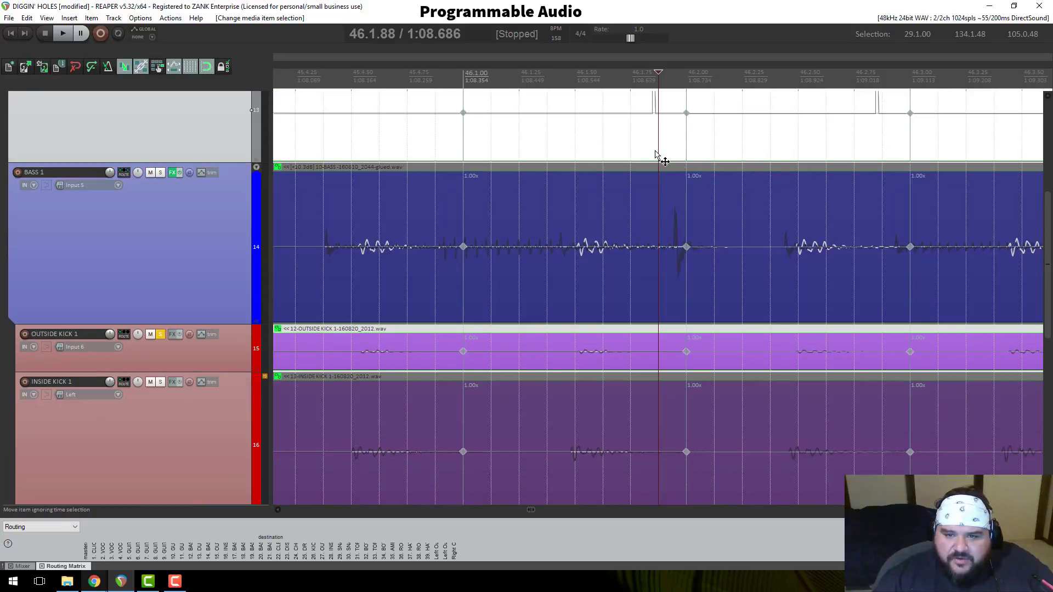
left_click(620, 252)
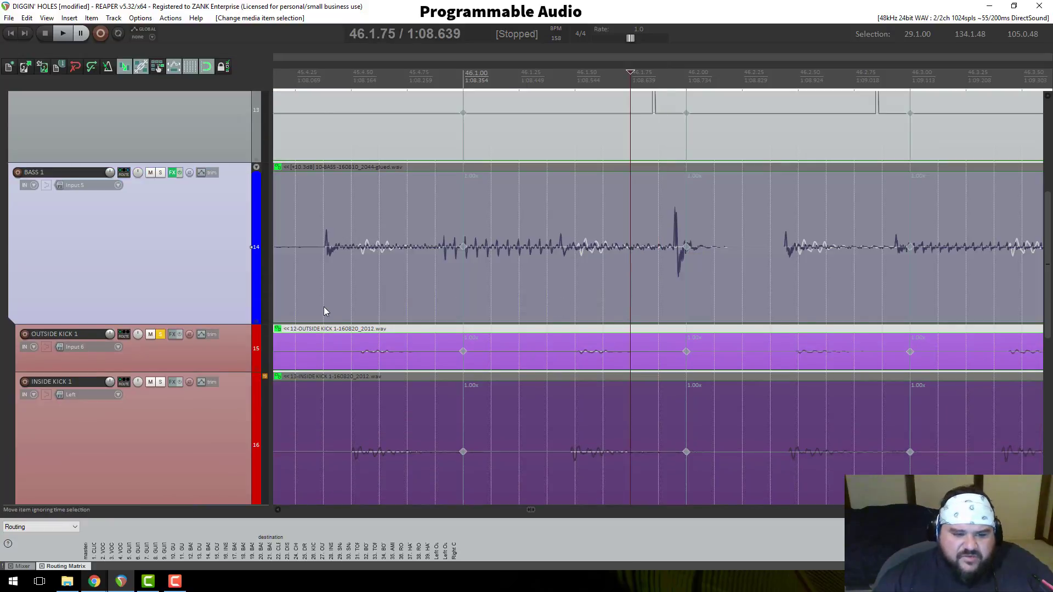
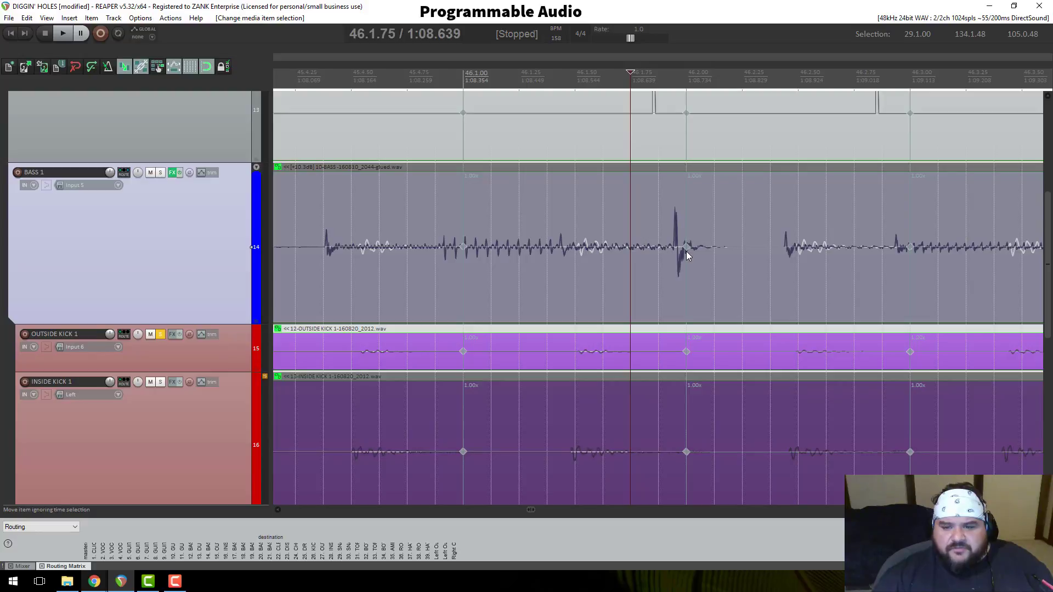
mouse_move(686, 248)
left_mouse_down()
mouse_move(658, 249)
mouse_move(686, 248)
left_mouse_up()
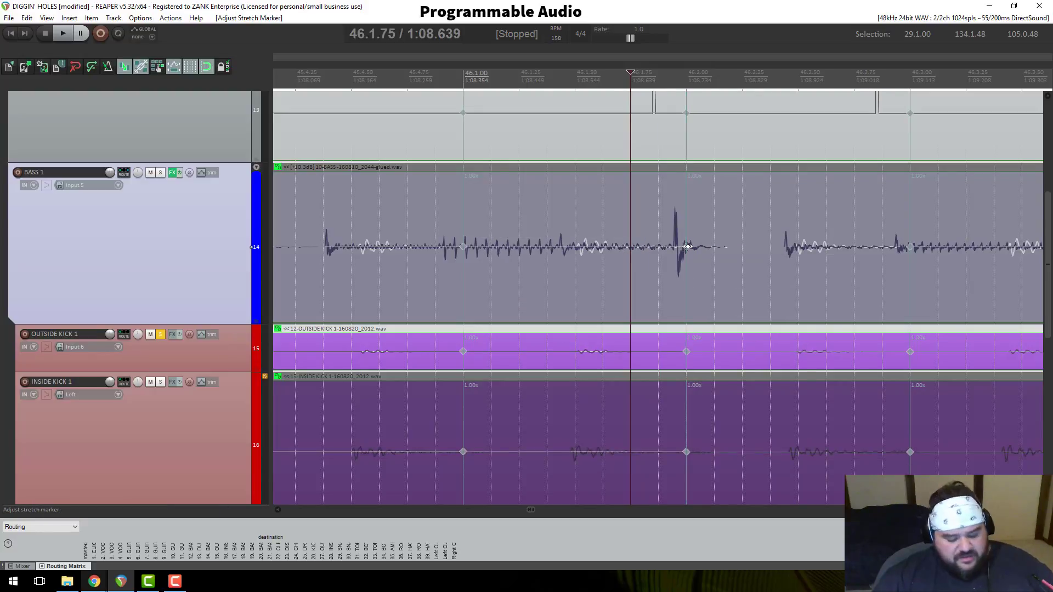
key("u")
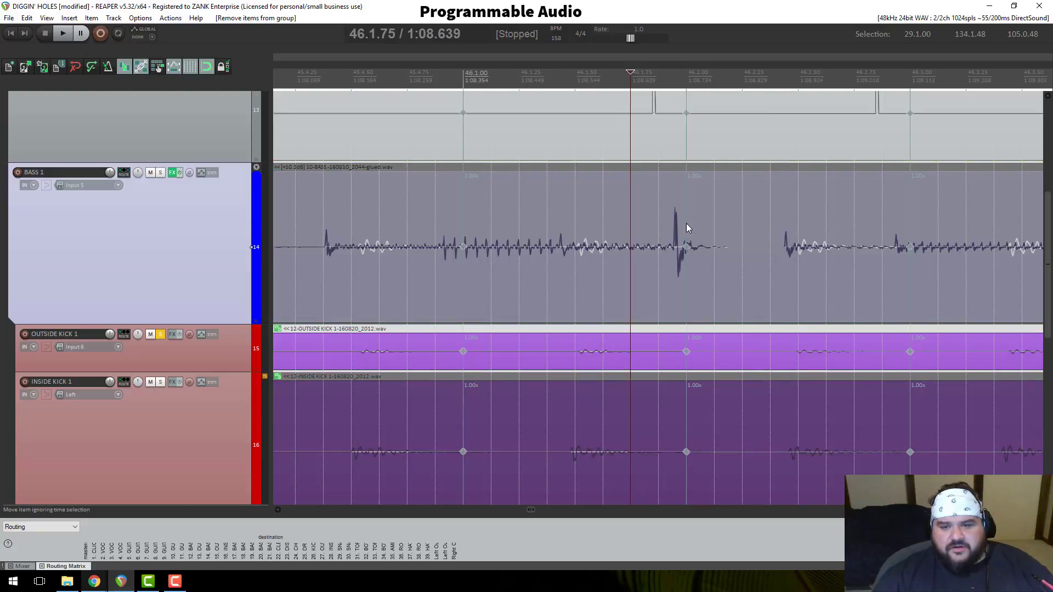
Step: Adjust the slope of the BASS 1 stretch marker at 46.2.00 and move the marker to 46.1.88
left_click(671, 208)
left_click(686, 133)
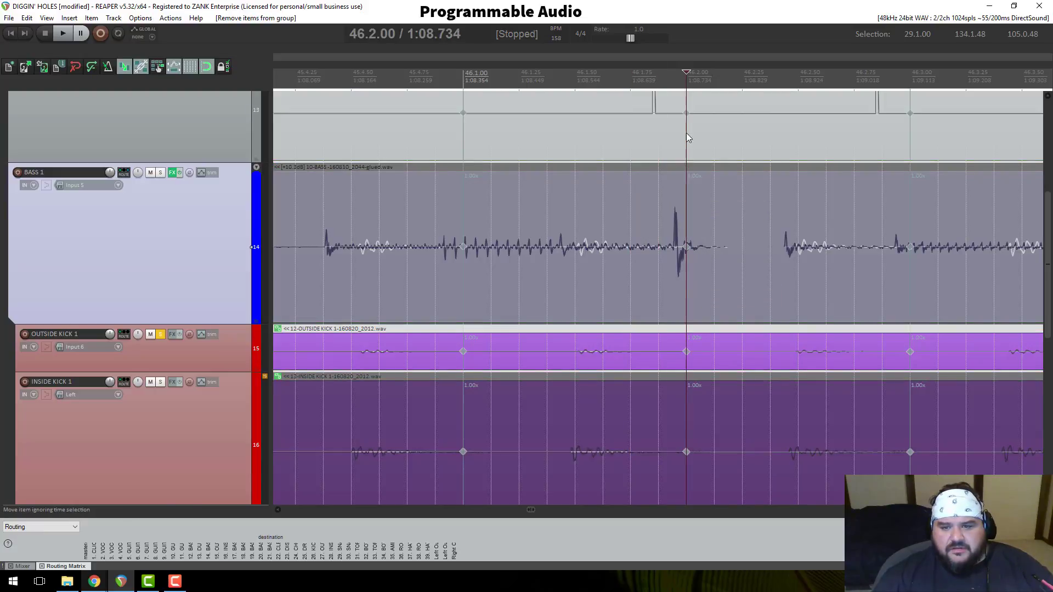
left_click(670, 256)
left_click(679, 128)
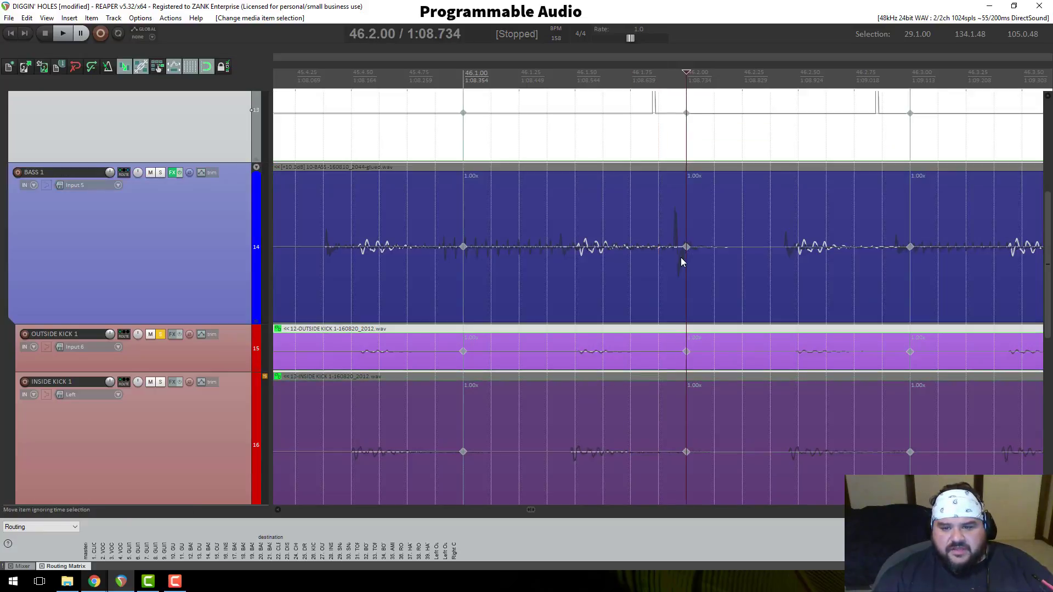
left_click(671, 262)
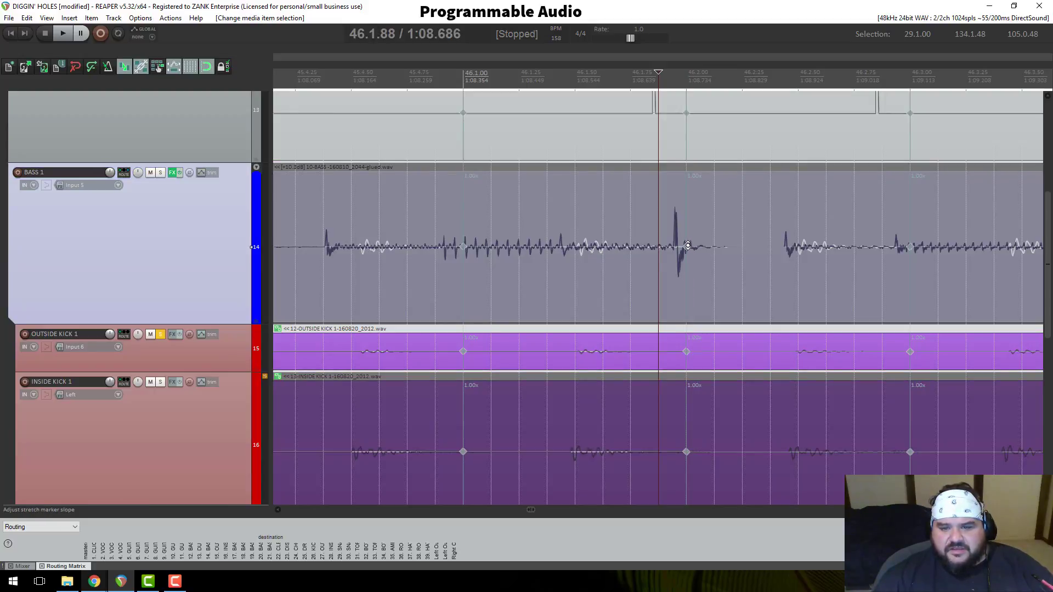
left_click_drag(688, 246, 656, 247)
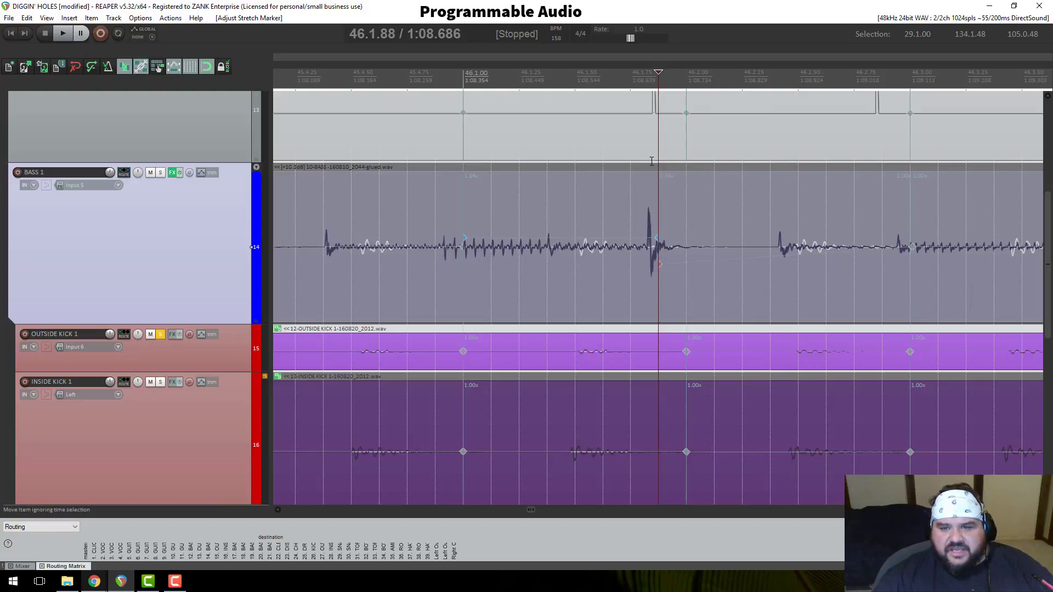
Step: Compare the moved BASS 1 transient with the click, and undo the marker move
scroll(166, 185, "up", 2)
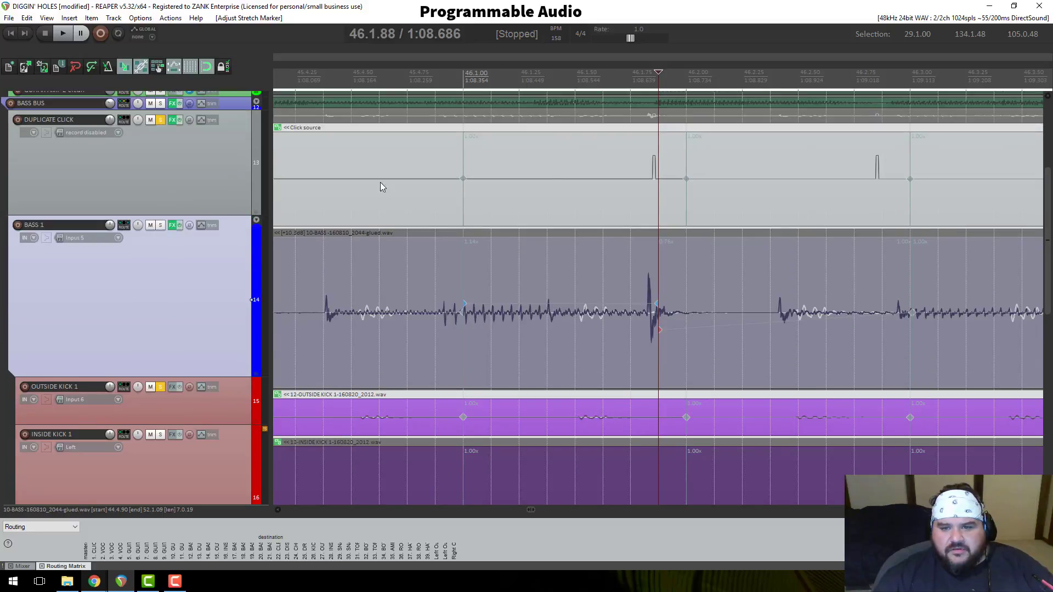
scroll(219, 347, "down", 3)
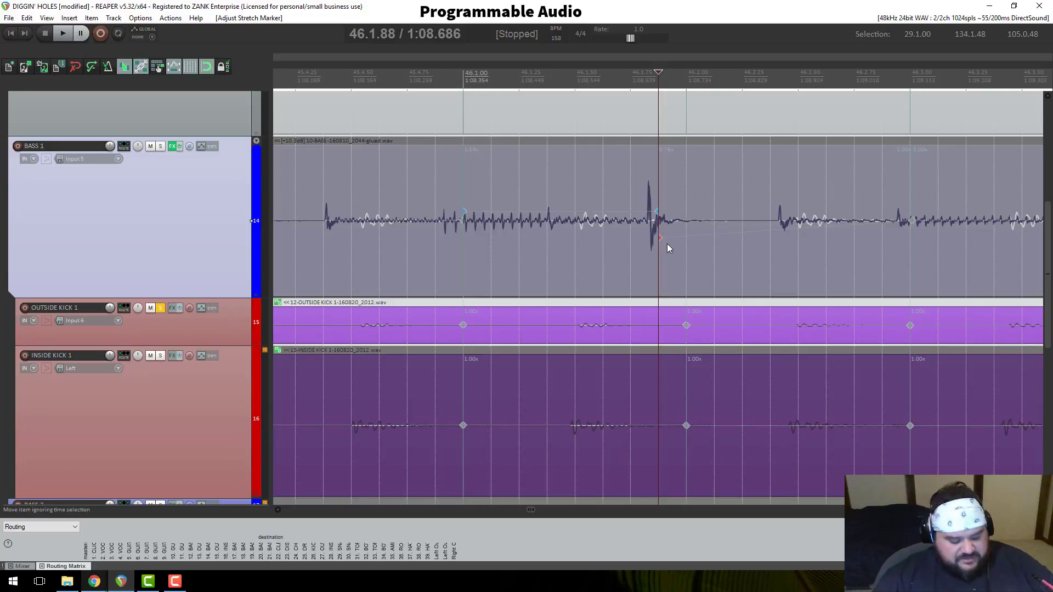
key("ctrl+z")
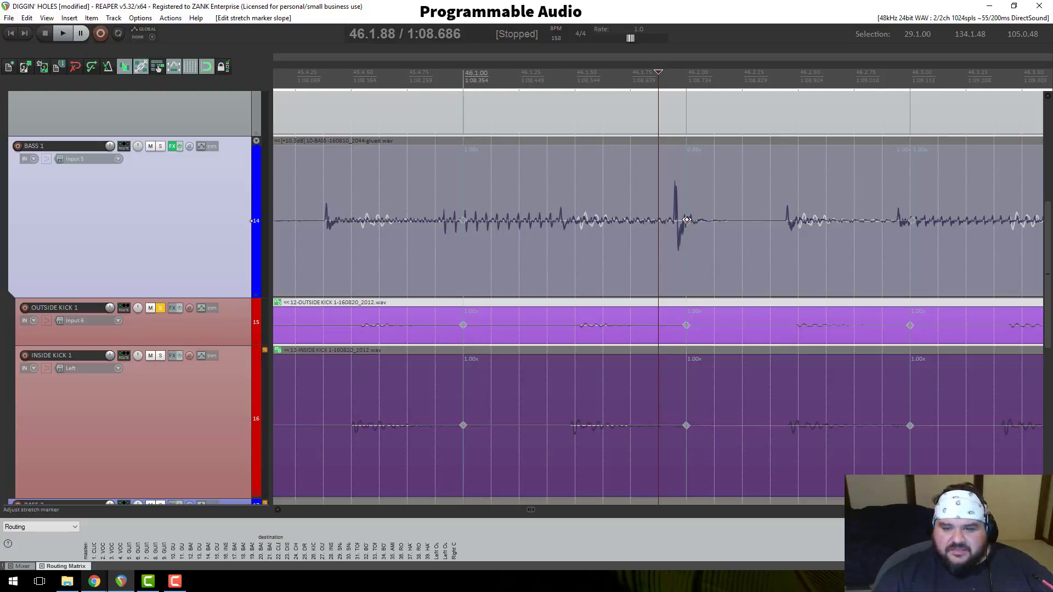
Step: Examine the stretch markers on the click and BASS 1 items around bars 45 to 47, placing the cursor at 45.3.75 and 45.2.38
scroll(658, 225, "down", 8)
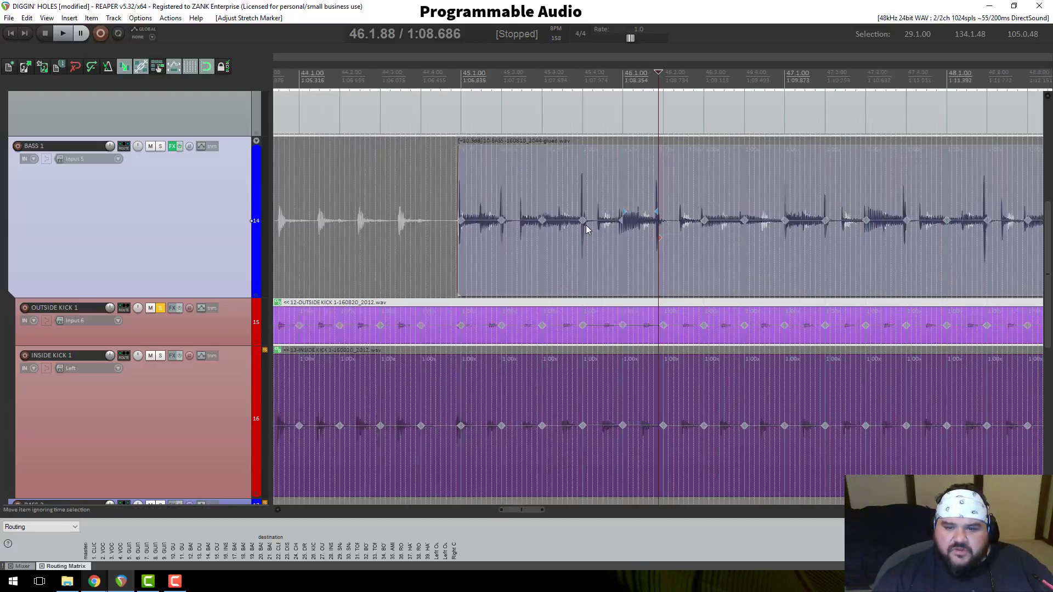
scroll(203, 217, "up", 2)
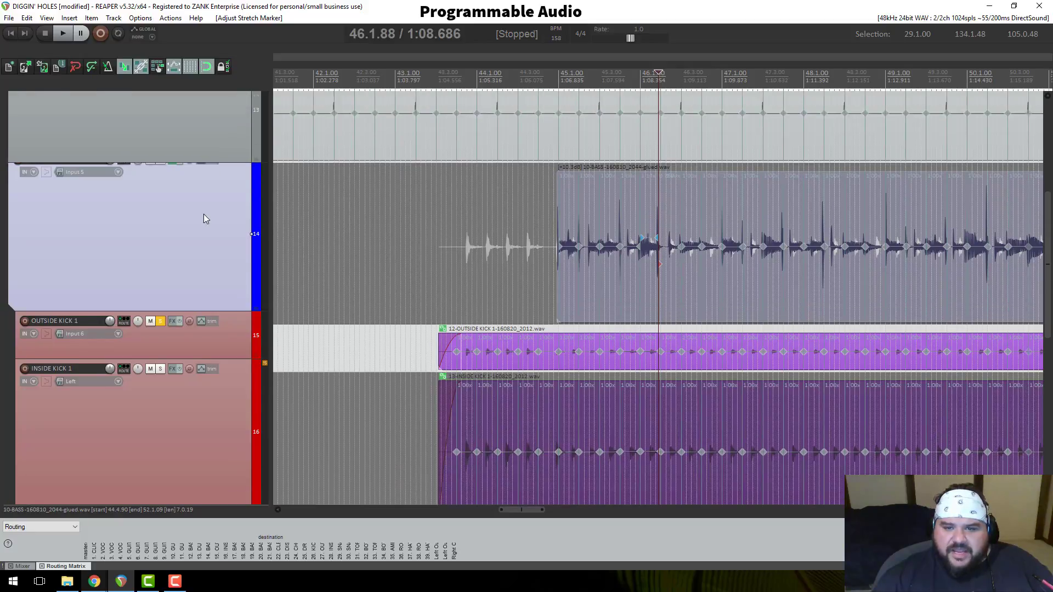
scroll(204, 218, "up", 1)
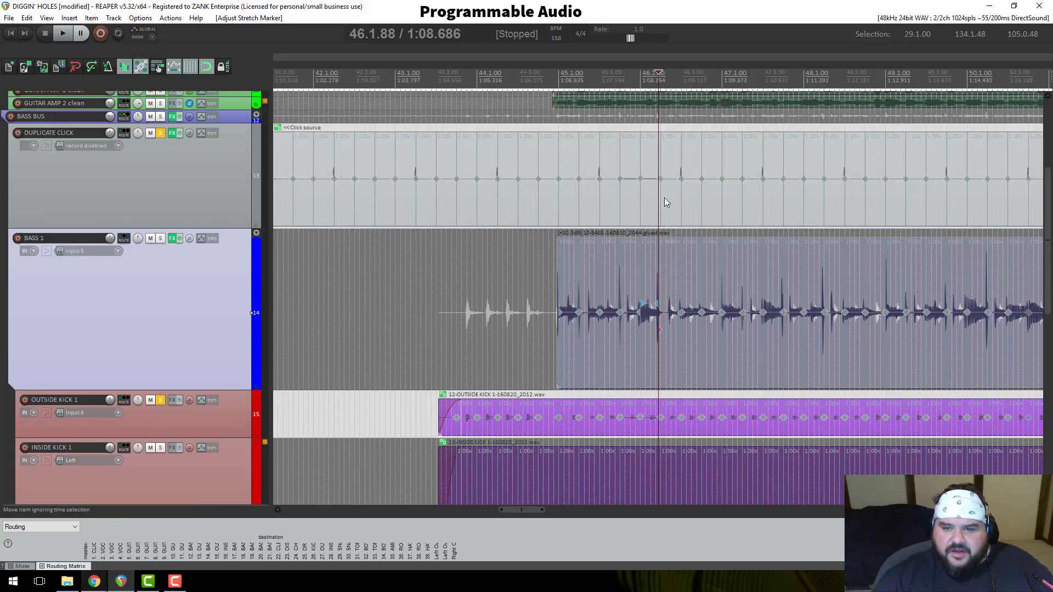
left_click(613, 195)
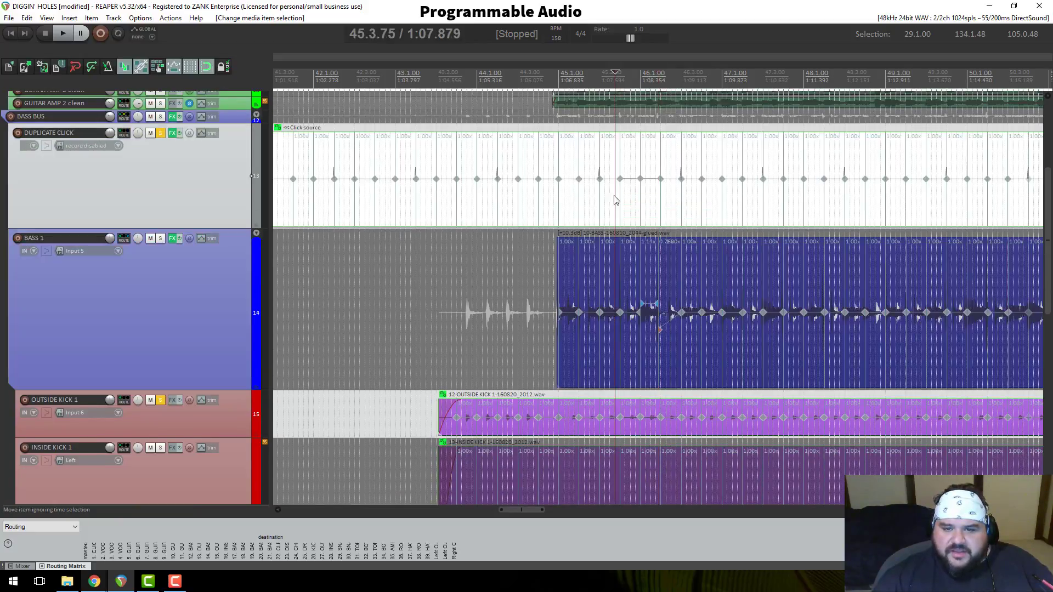
scroll(696, 221, "up", 3)
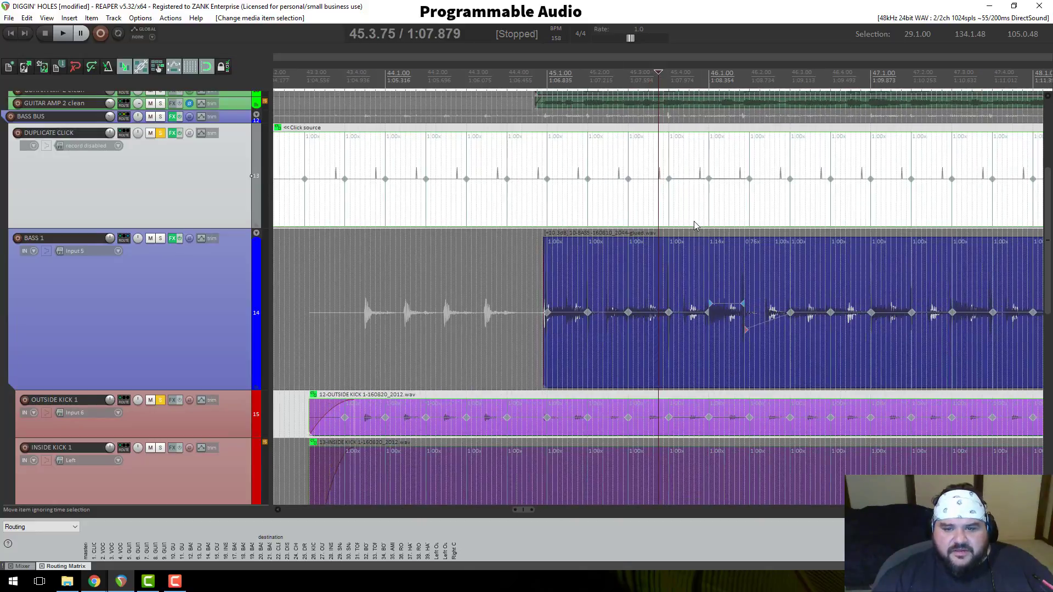
scroll(693, 221, "up", 4)
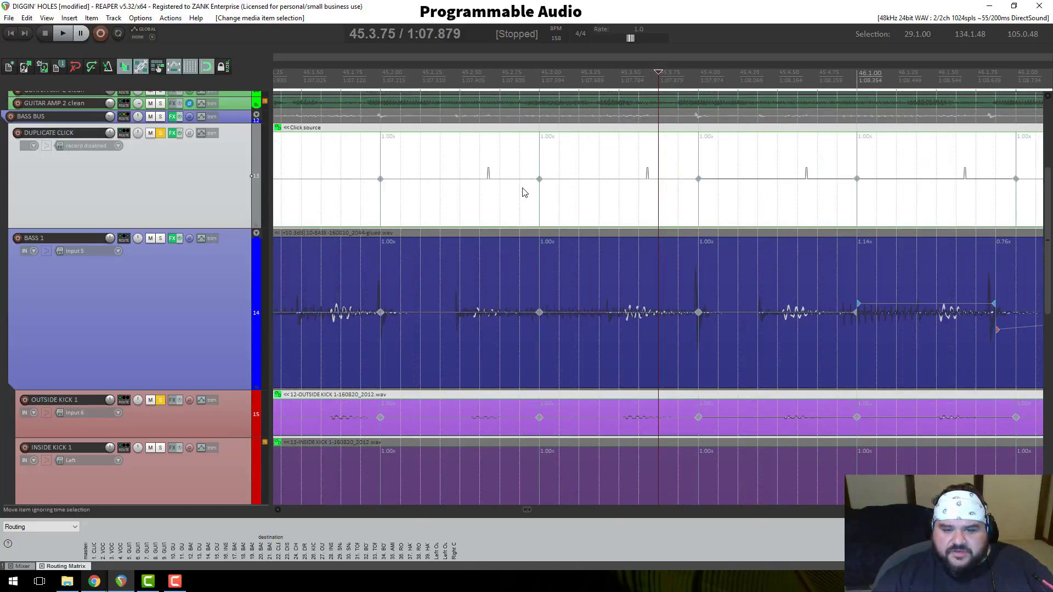
scroll(524, 193, "down", 3)
left_click(581, 282)
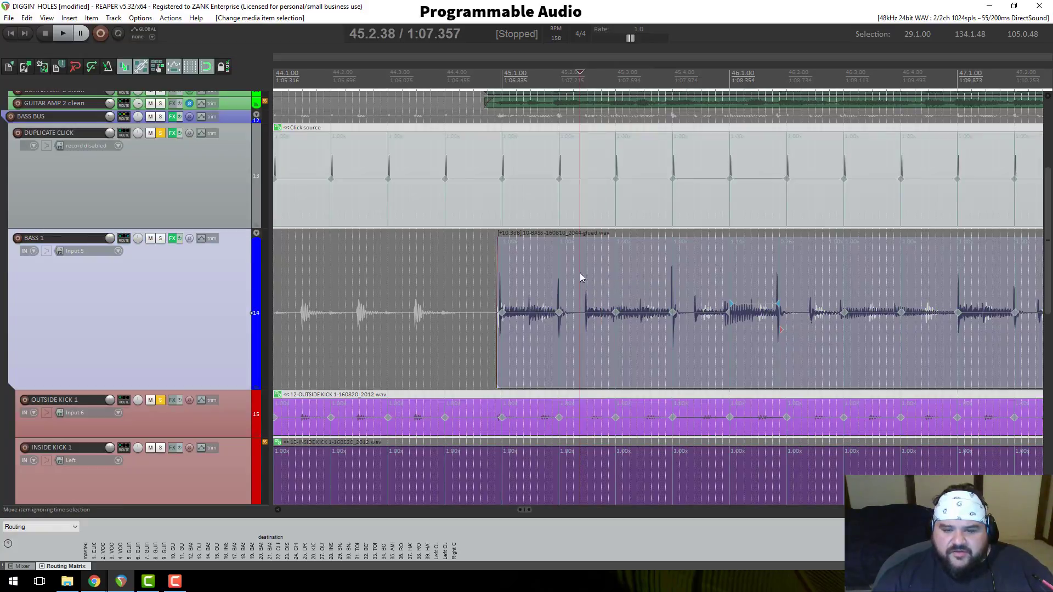
Step: Reset the BASS 1 track to its default color
right_click(571, 275)
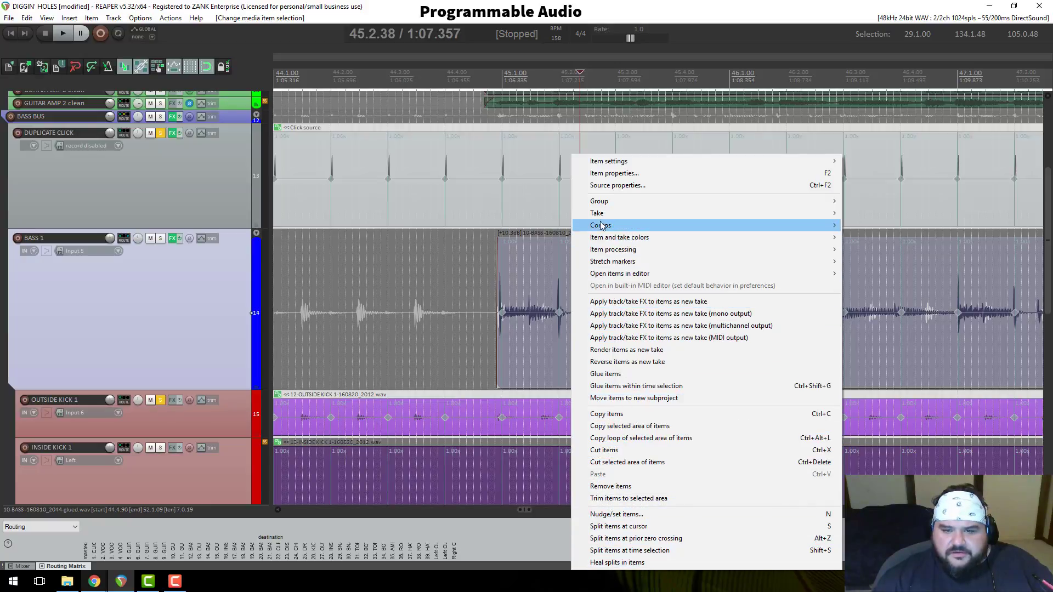
mouse_move(603, 161)
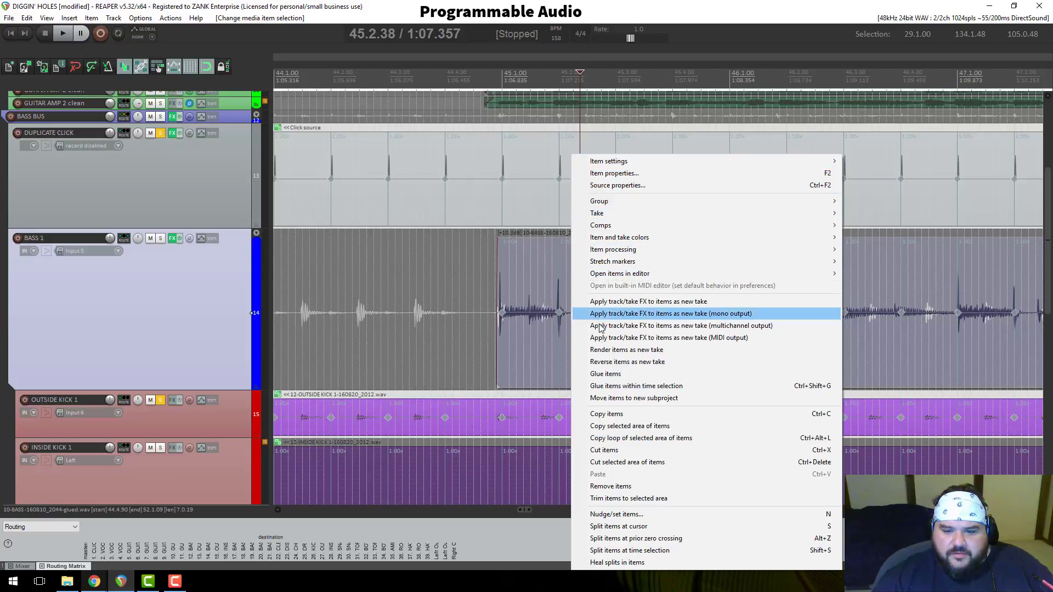
left_click(181, 329)
right_click(181, 330)
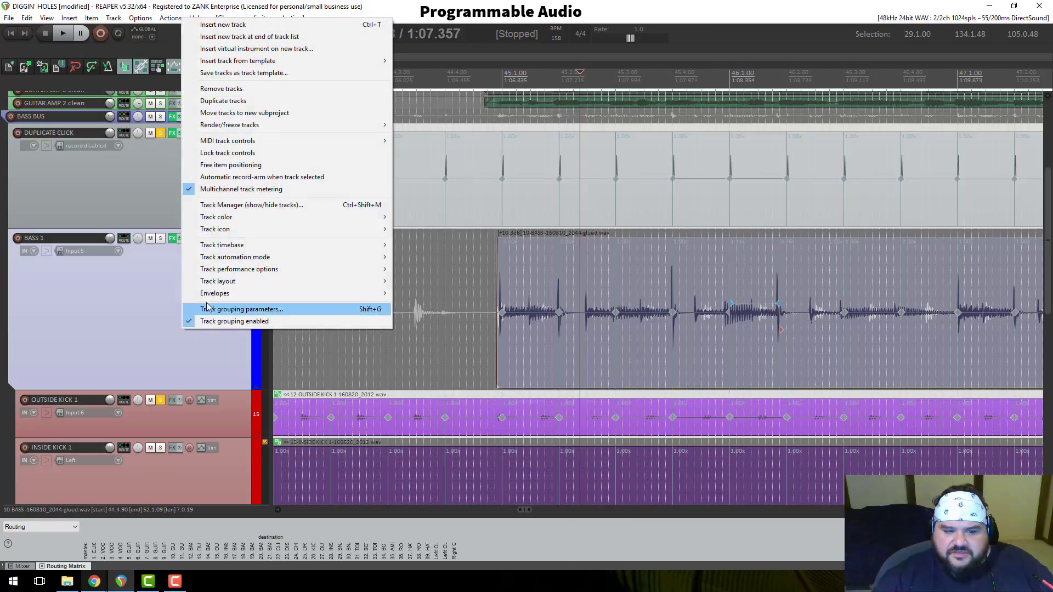
mouse_move(225, 218)
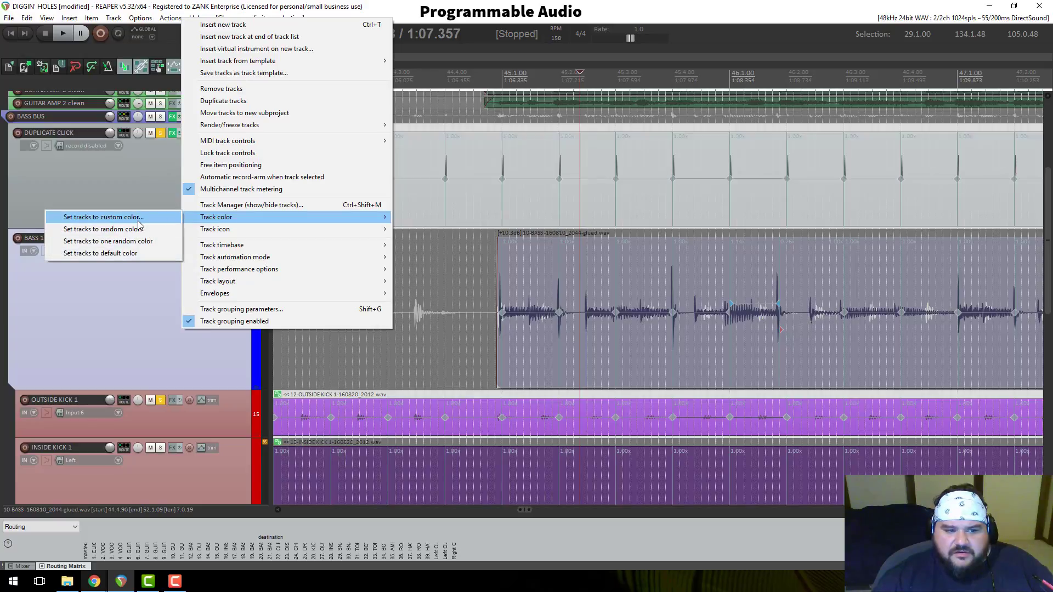
left_click(132, 255)
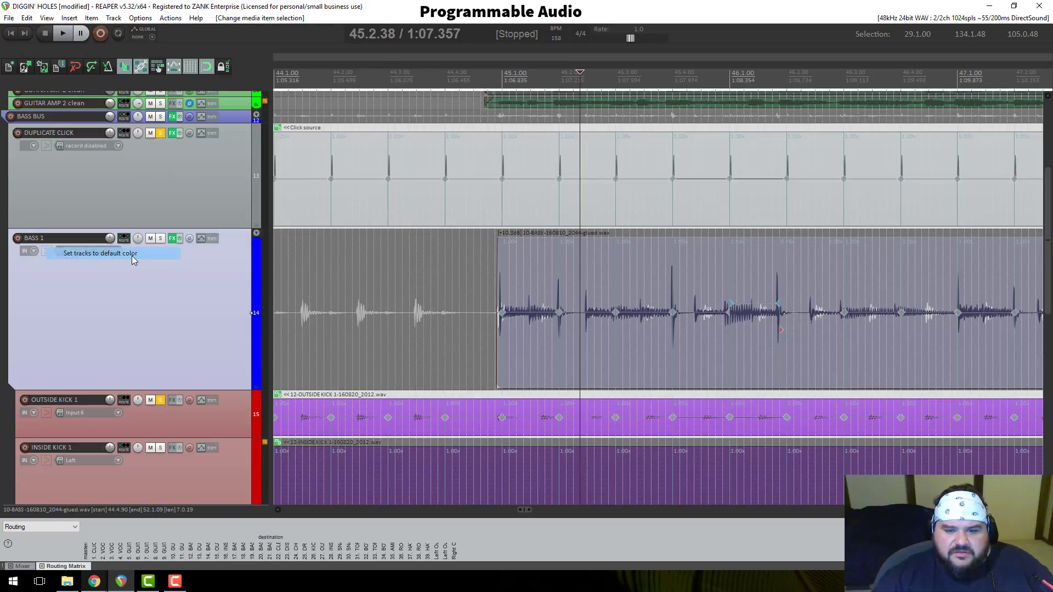
key("Right")
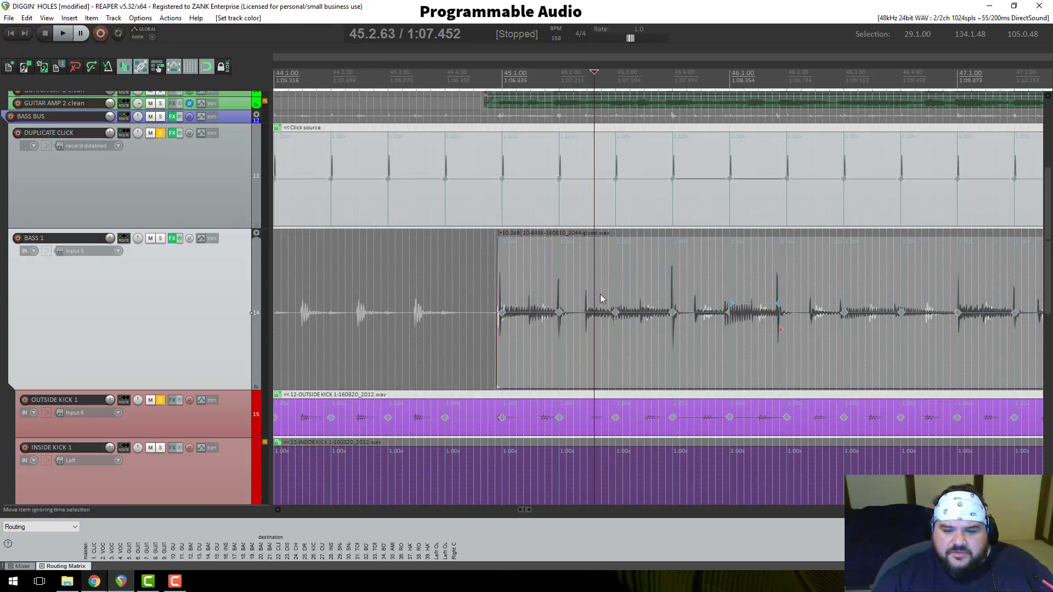
Step: Place the cursor at 45.4.00 on the duplicate click item and hide the grid lines
left_click(673, 200)
scroll(689, 202, "up", 5)
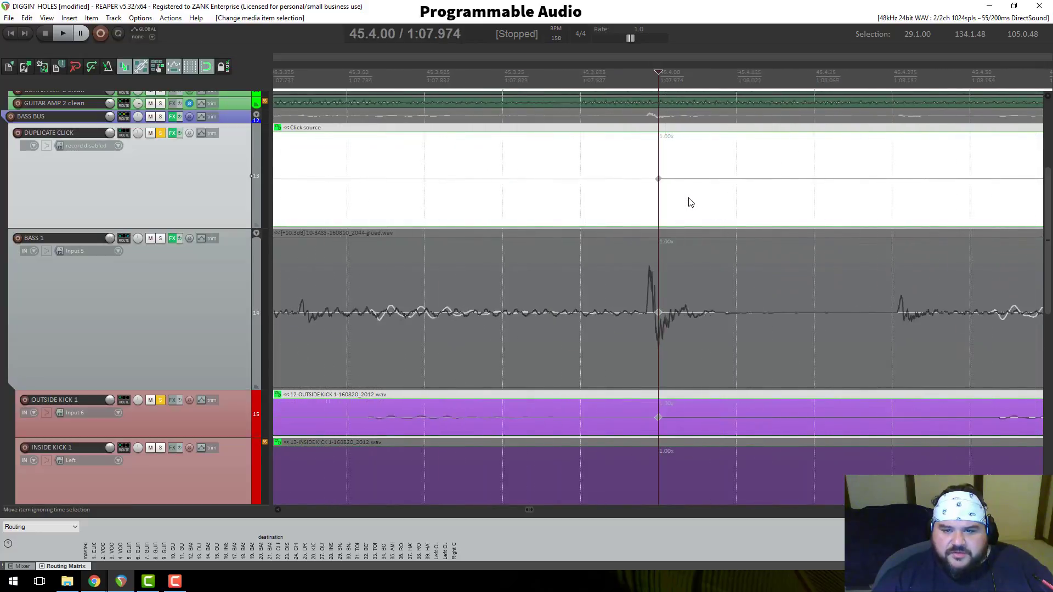
scroll(680, 196, "down", 3)
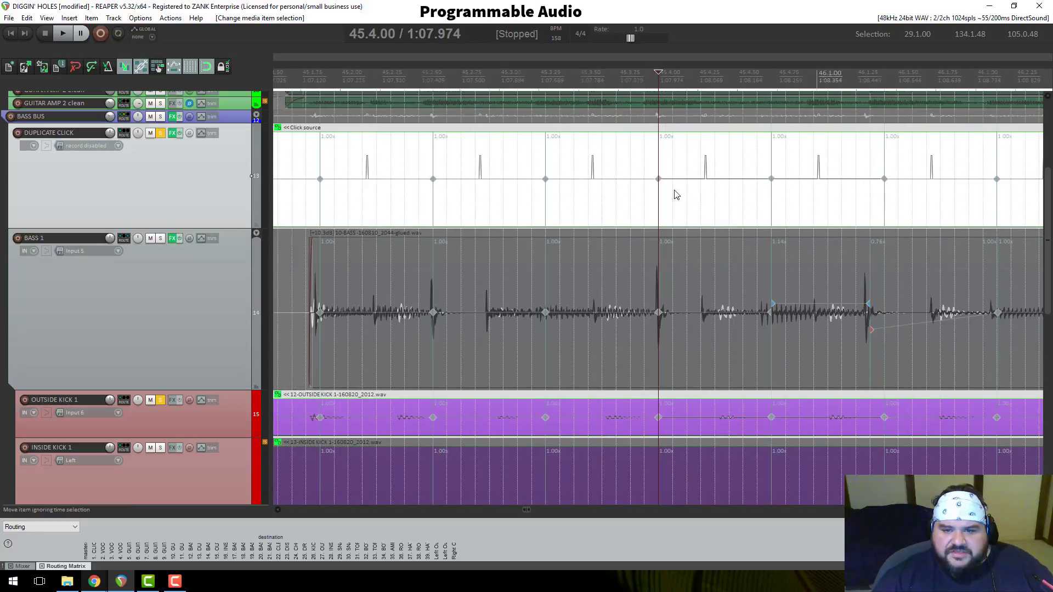
left_click(207, 66)
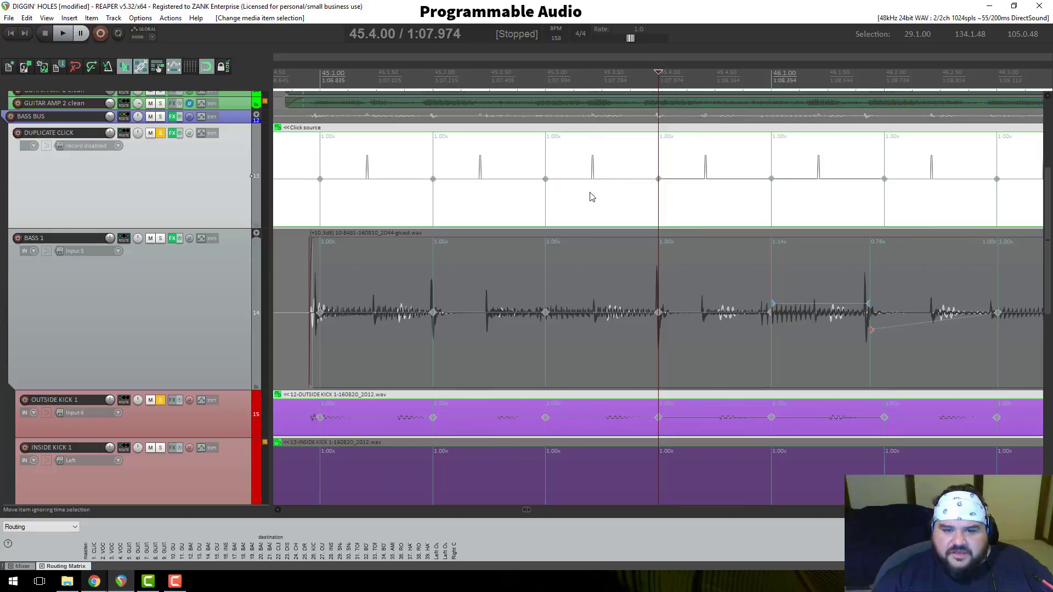
Step: Try to move the duplicate click's stretch marker at 45.4.00 slightly earlier, and undo the attempt
scroll(583, 203, "up", 3)
scroll(666, 185, "down", 4)
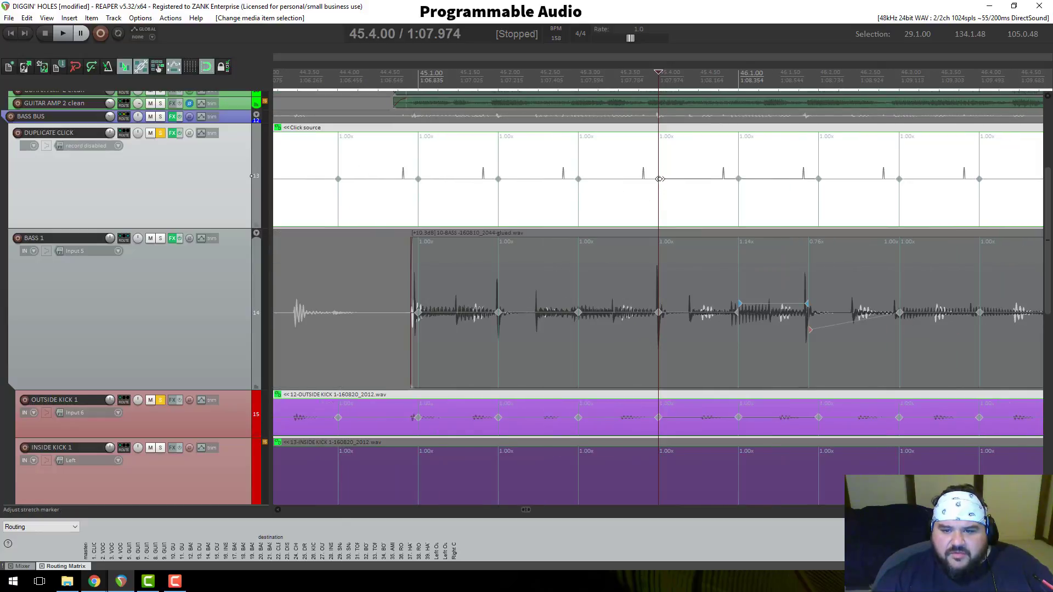
mouse_move(659, 179)
left_mouse_down()
mouse_move(680, 178)
mouse_move(651, 186)
left_mouse_up()
key("ctrl+z")
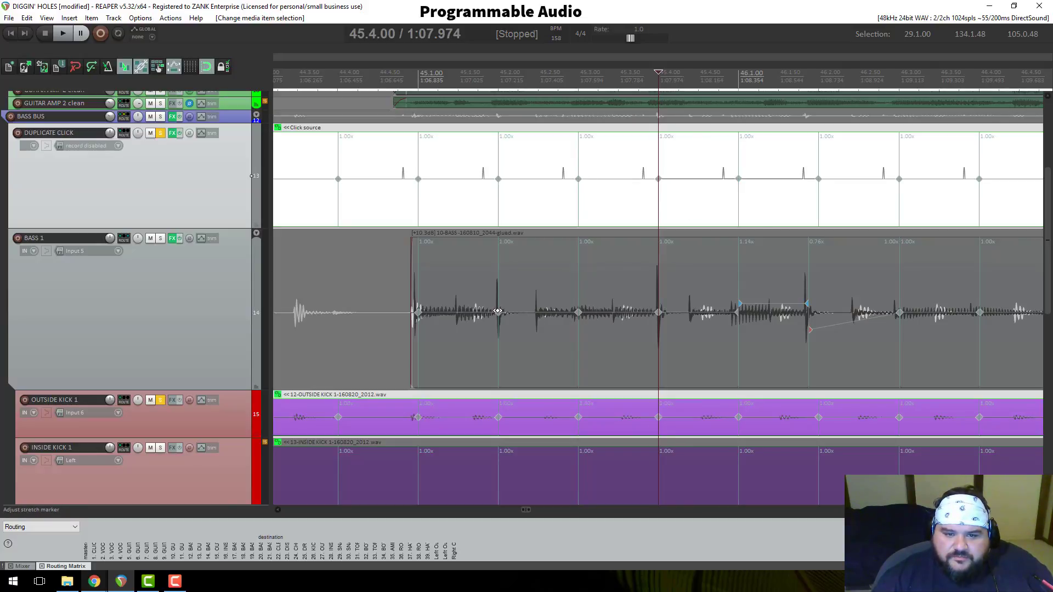
Step: Move the BASS 1 stretch markers at 45.2.00 and 45.4.00 onto the preceding clicks, and extend the item's start to 44.4.54
left_click_drag(498, 311, 481, 311)
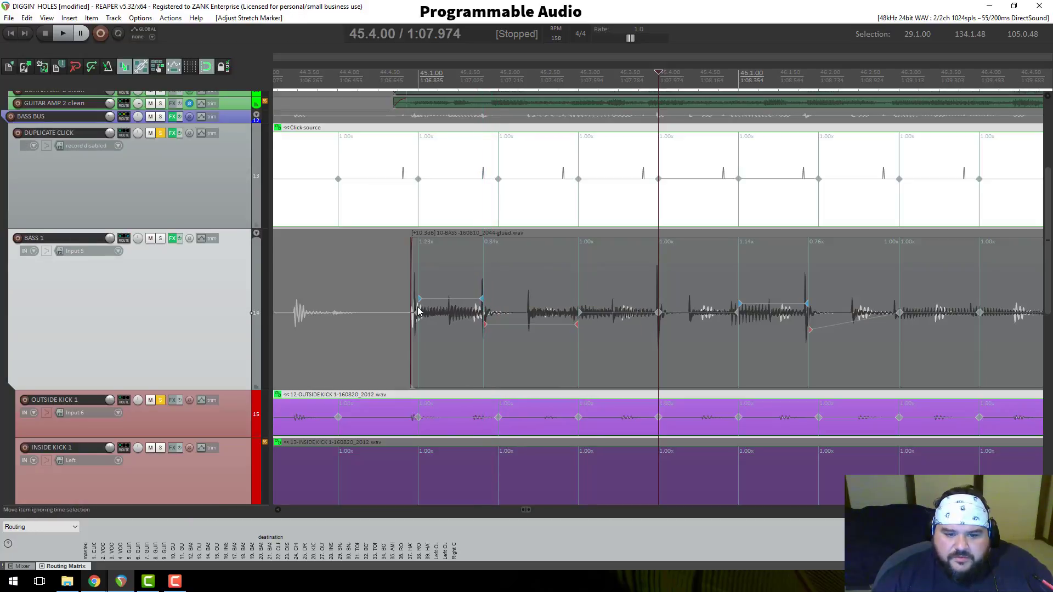
mouse_move(414, 316)
left_mouse_down()
mouse_move(409, 305)
mouse_move(382, 305)
mouse_move(403, 327)
mouse_move(377, 325)
left_mouse_up()
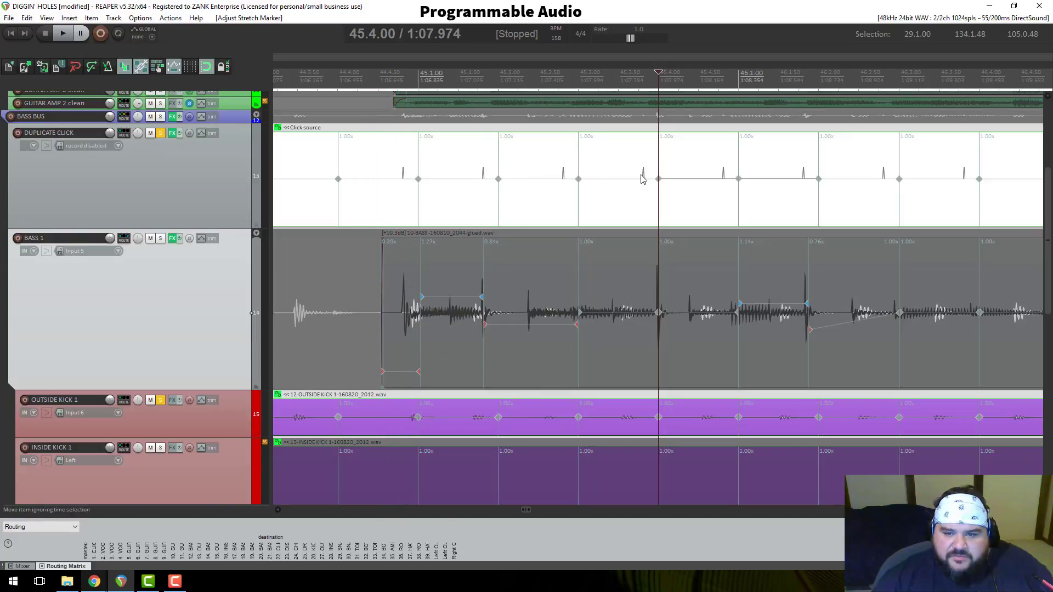
left_click_drag(739, 305, 736, 305)
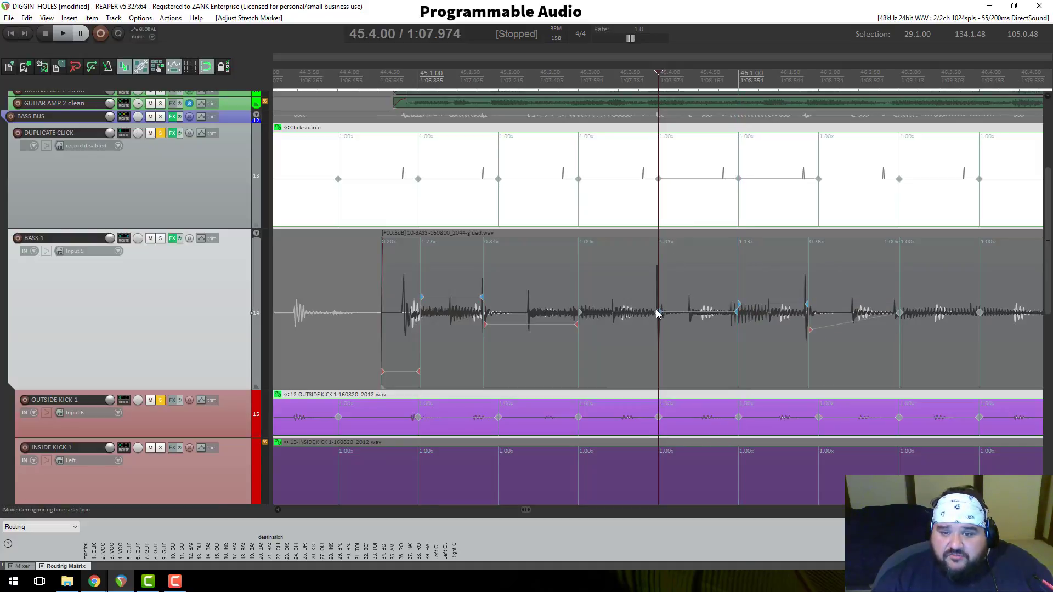
left_click_drag(659, 312, 643, 311)
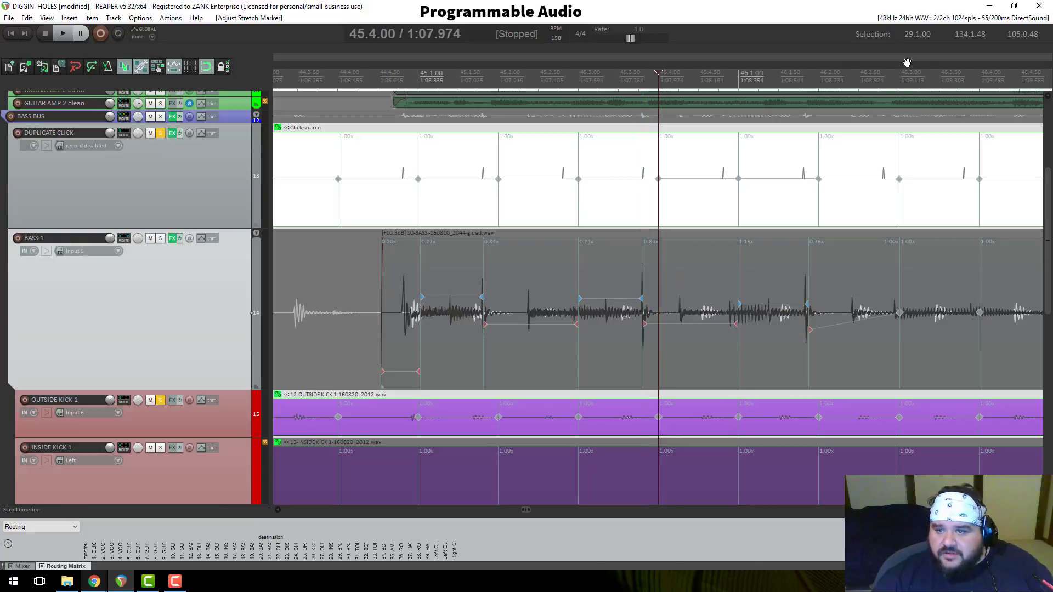
Step: Move the BASS 1 stretch markers at 47.1.00, 47.2.00, 47.3.00 and 47.4.00 back onto the preceding click transients
left_click(901, 78)
scroll(900, 81, "down", 2)
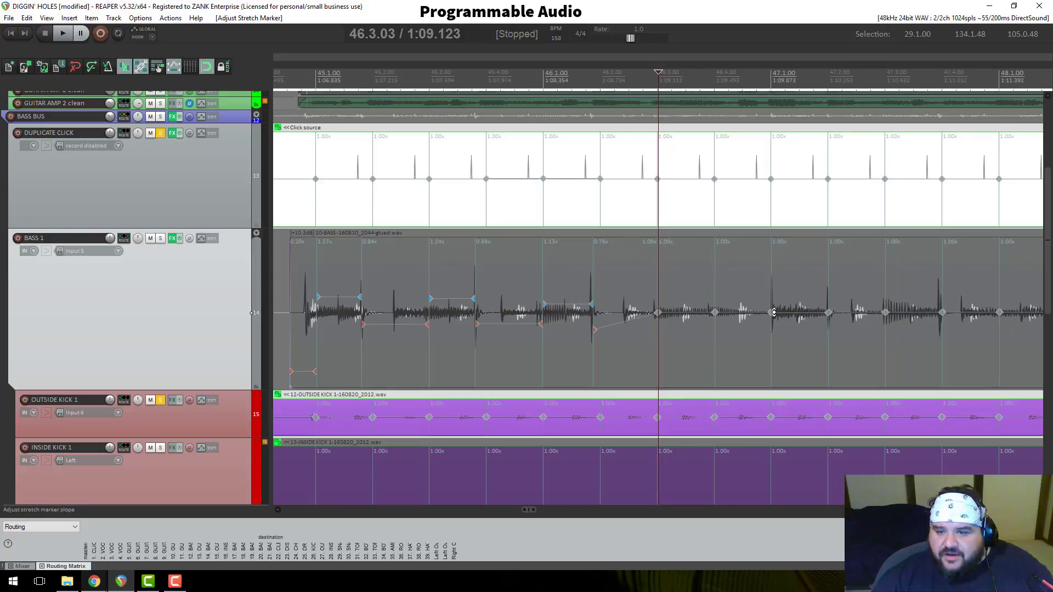
mouse_move(774, 313)
left_mouse_down()
mouse_move(824, 312)
mouse_move(815, 310)
left_mouse_up()
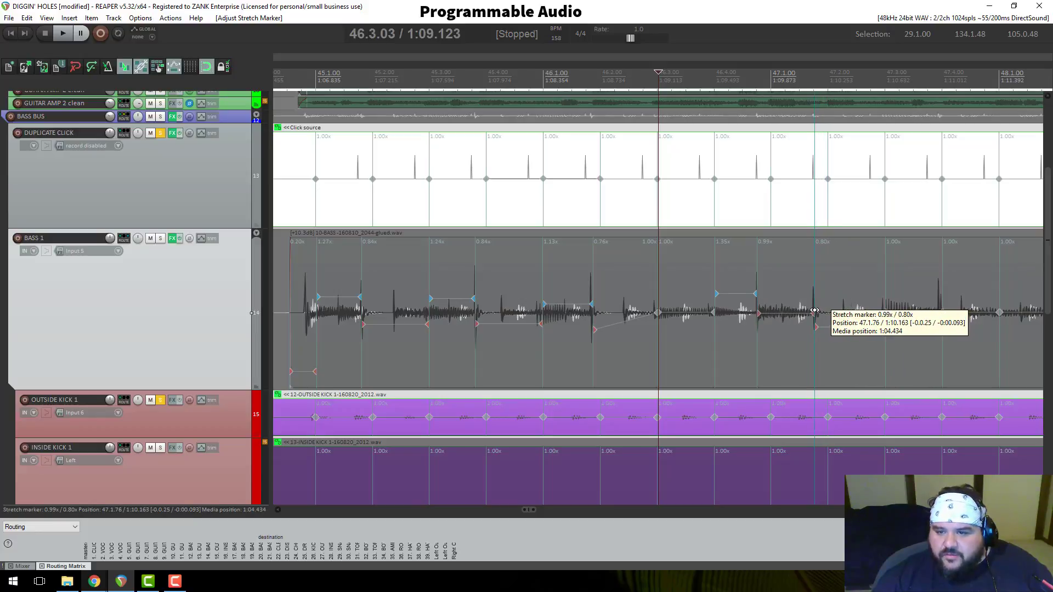
left_click(884, 311)
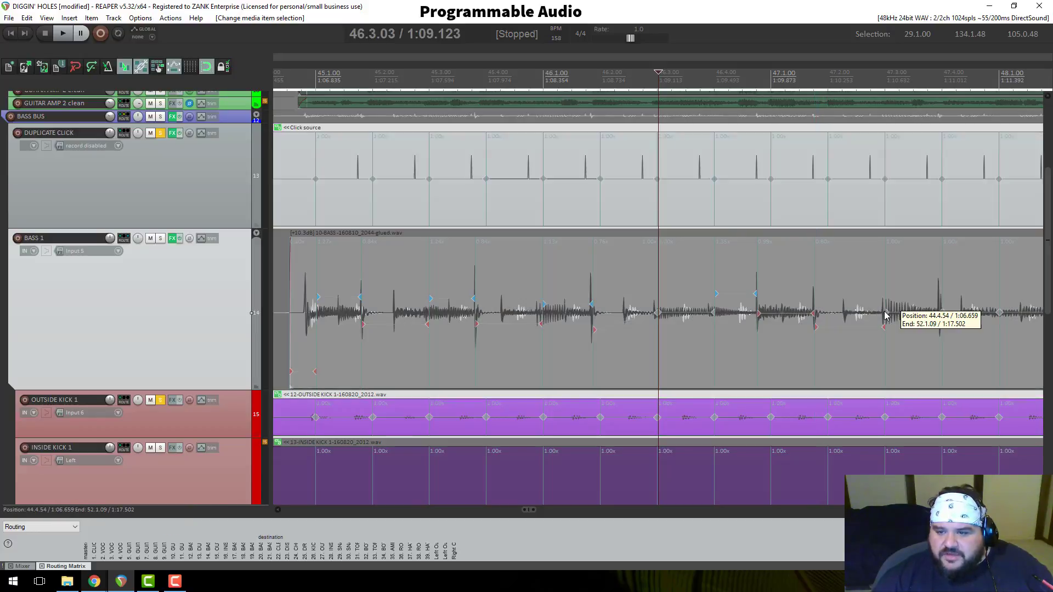
left_click_drag(885, 311, 872, 312)
left_click_drag(942, 314, 929, 311)
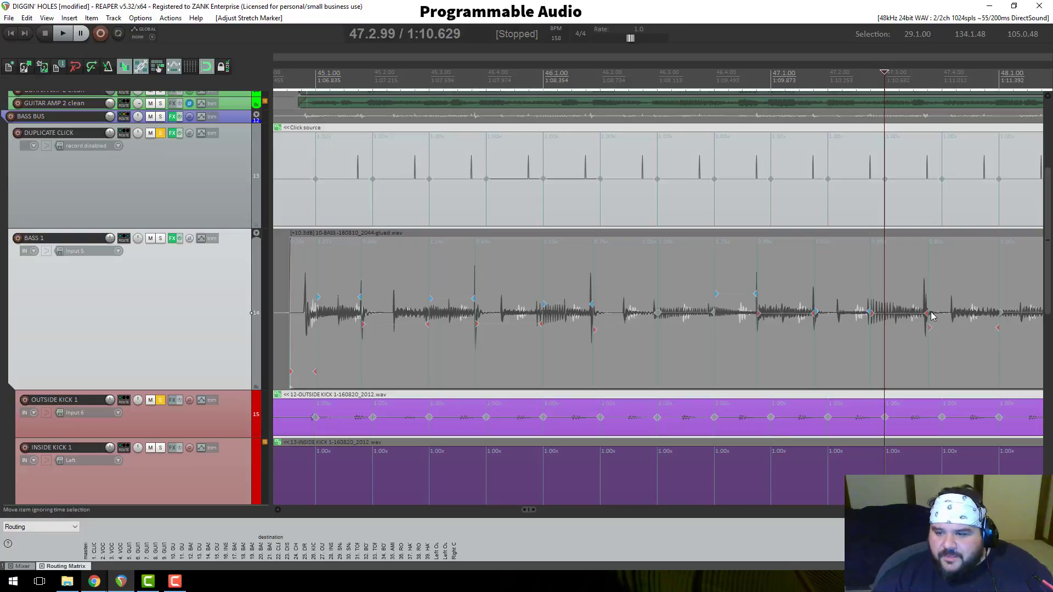
mouse_move(931, 327)
left_mouse_down()
mouse_move(937, 336)
mouse_move(929, 313)
mouse_move(934, 324)
mouse_move(948, 311)
mouse_move(927, 312)
left_mouse_up()
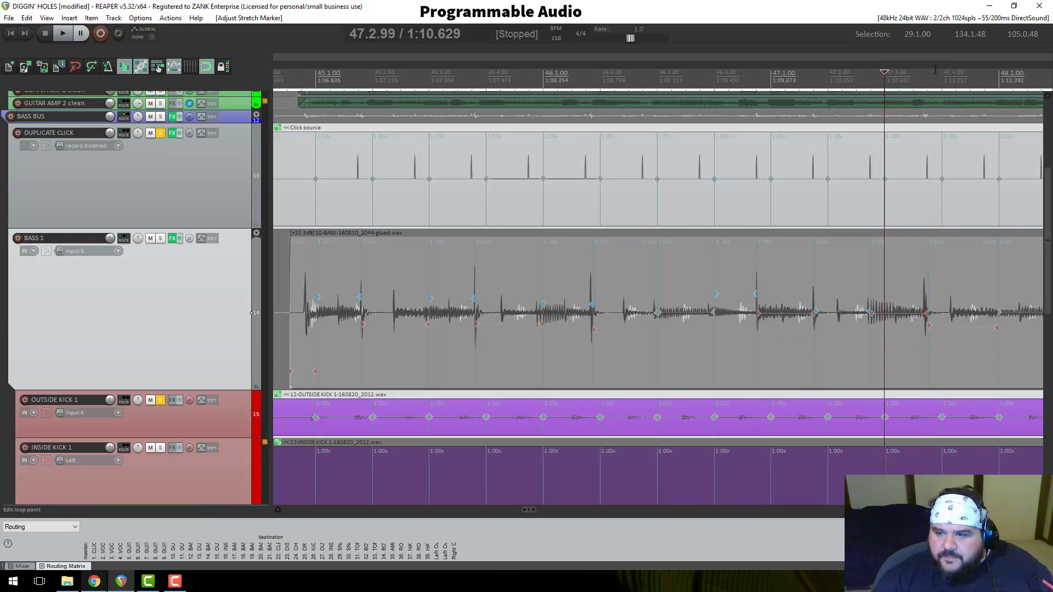
Step: Solo BASS 1, unsolo OUTSIDE KICK 1, and play the edited bass against the click from 44.4.17
scroll(899, 154, "down", 2)
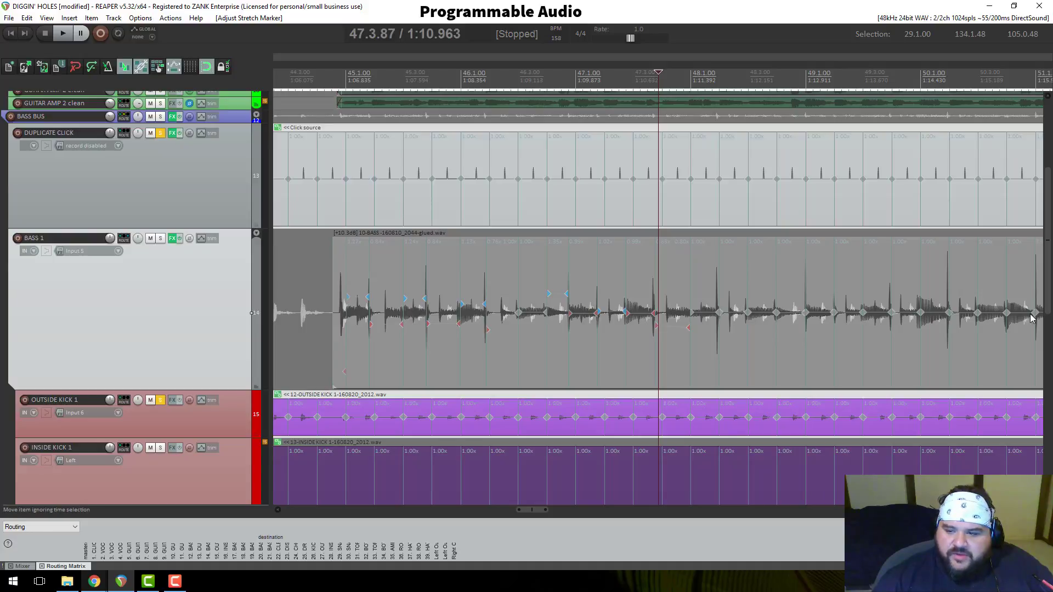
left_click(323, 81)
left_click(160, 239)
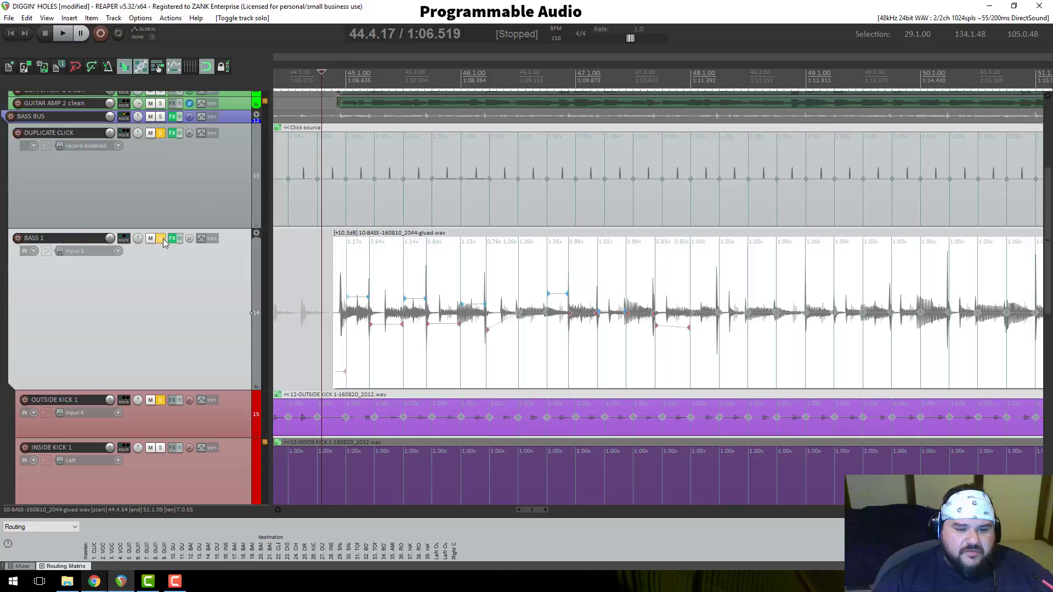
left_click(160, 401)
key("space")
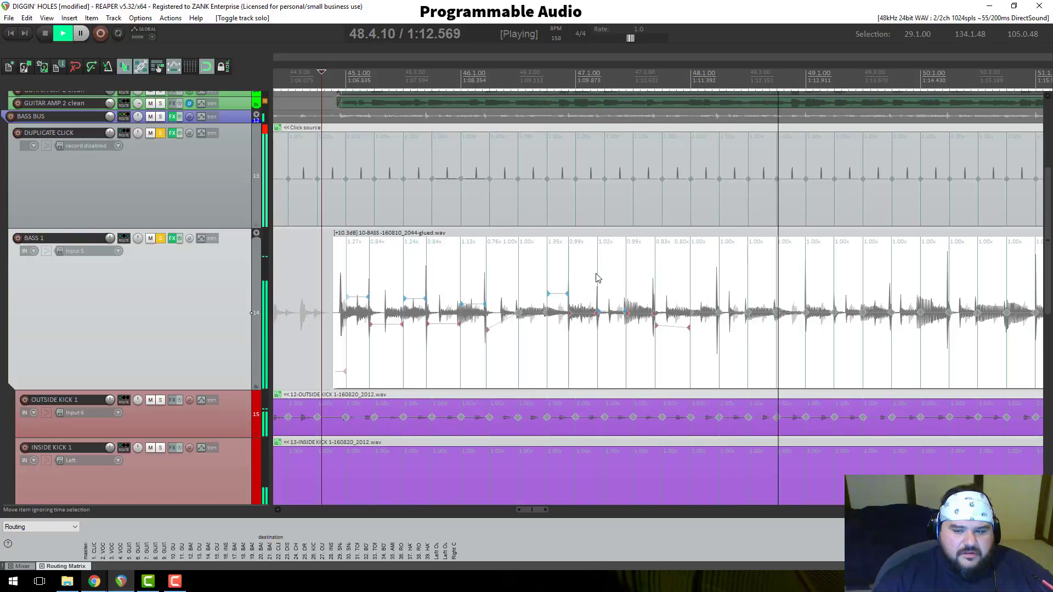
key("space")
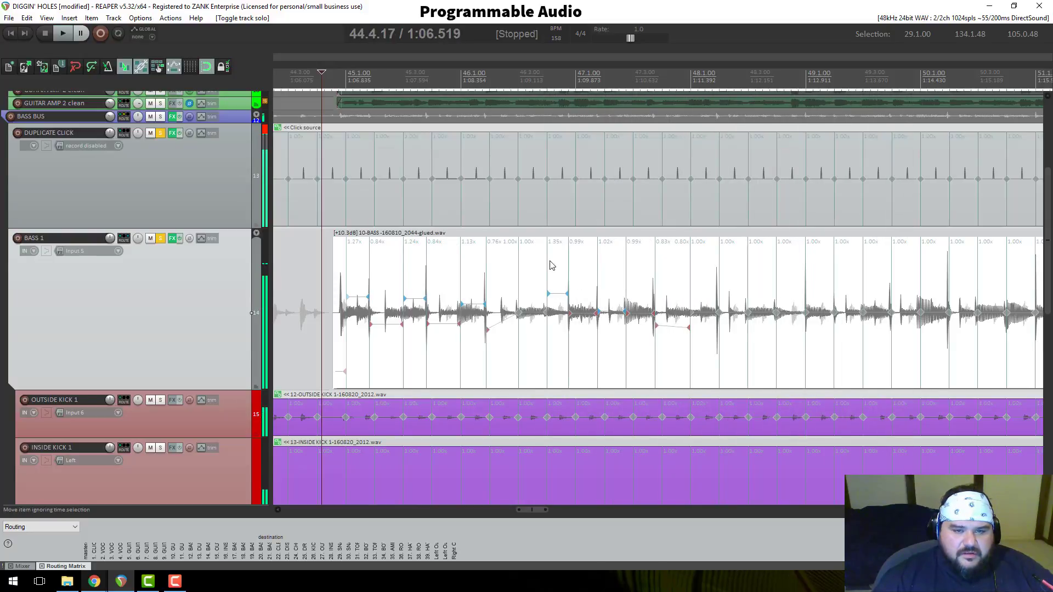
key("space")
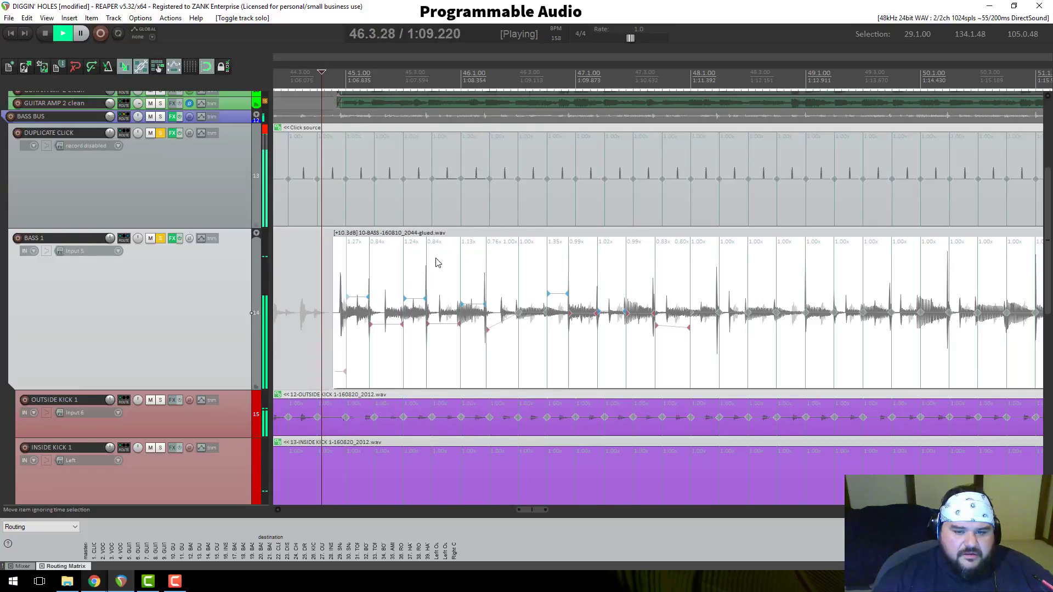
key("space")
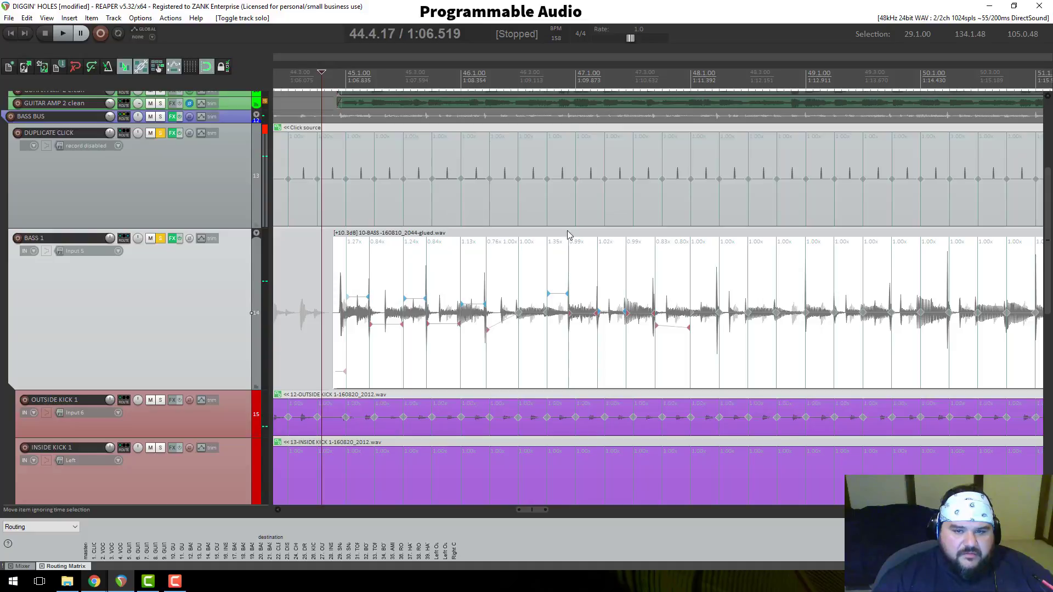
Step: Adjust the slope of the BASS 1 stretch marker just after 46.4.62, and move the marker onto the click with snapping off
left_click(567, 85)
scroll(570, 326, "up", 5)
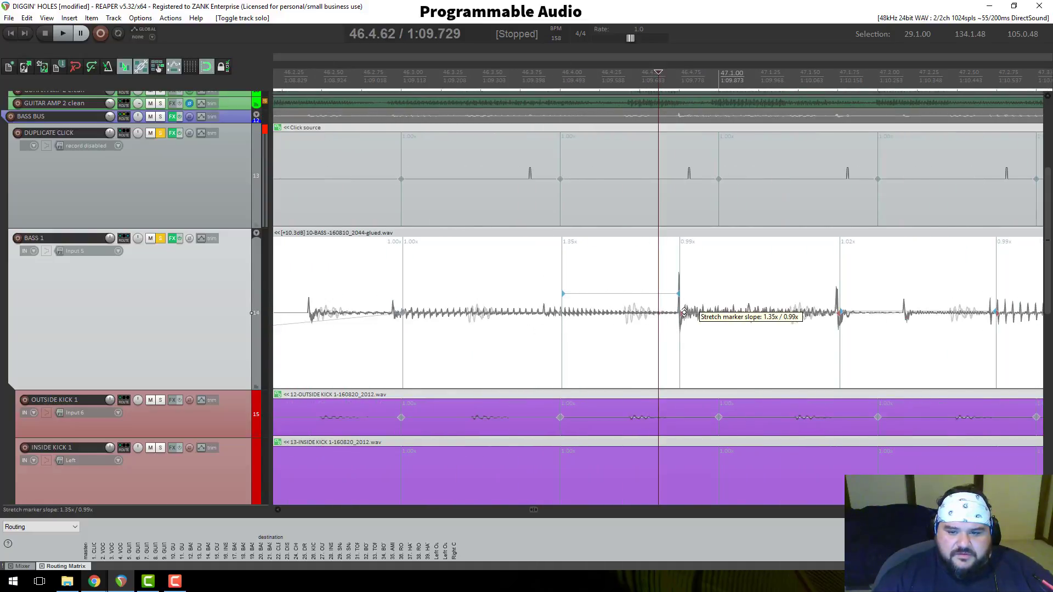
left_click_drag(698, 313, 680, 319)
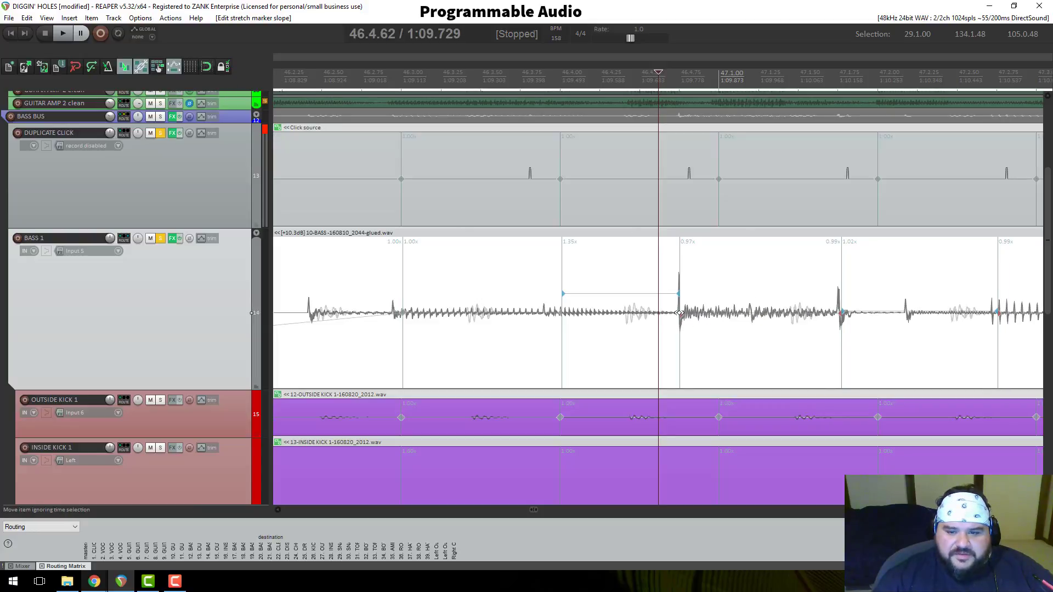
mouse_move(680, 315)
left_mouse_down()
mouse_move(672, 315)
mouse_move(692, 314)
left_mouse_up()
Step: Play back the BASS 1 correction against the click, restarting from 46.2.80
key("space")
scroll(693, 317, "down", 5)
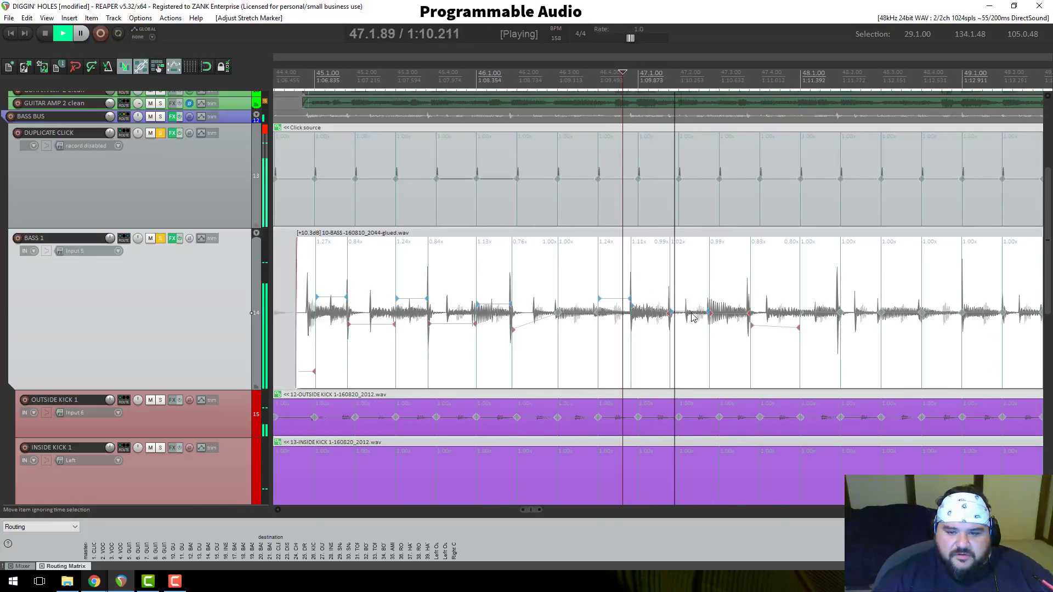
key("space")
left_click(550, 81)
key("space")
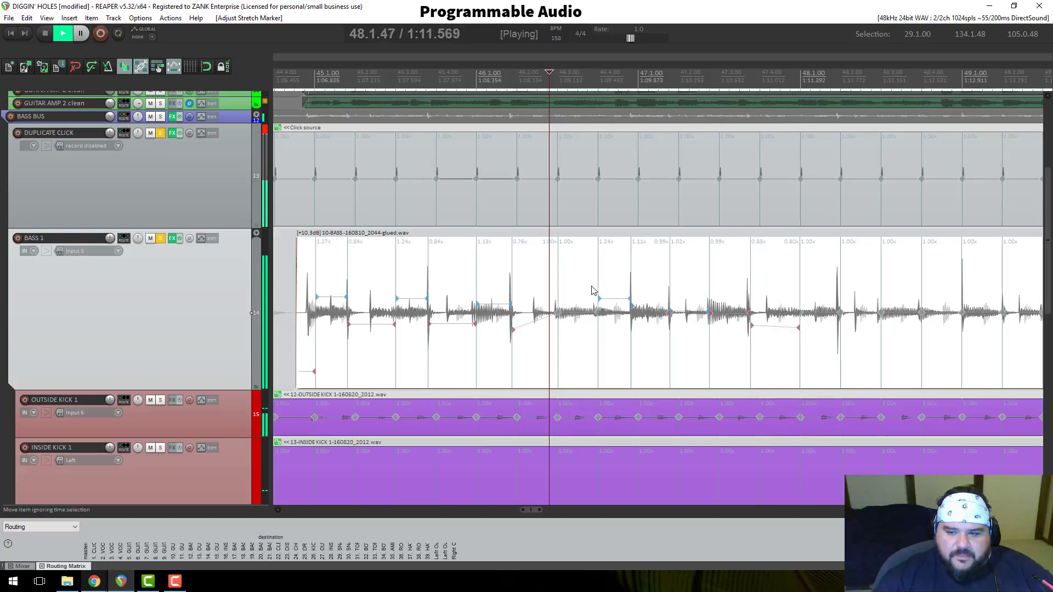
scroll(590, 292, "down", 2)
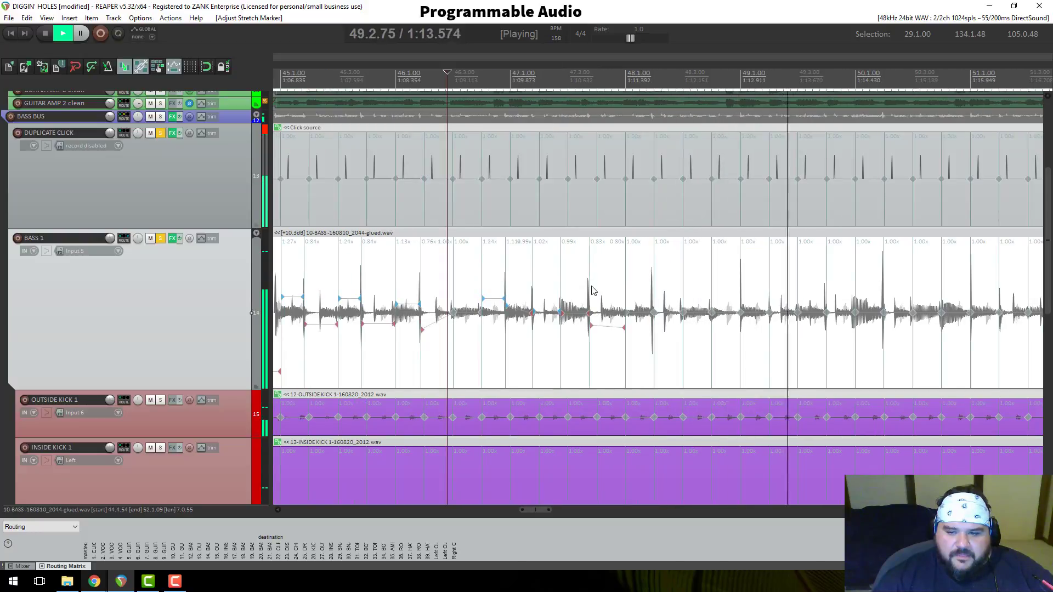
scroll(592, 290, "down", 2)
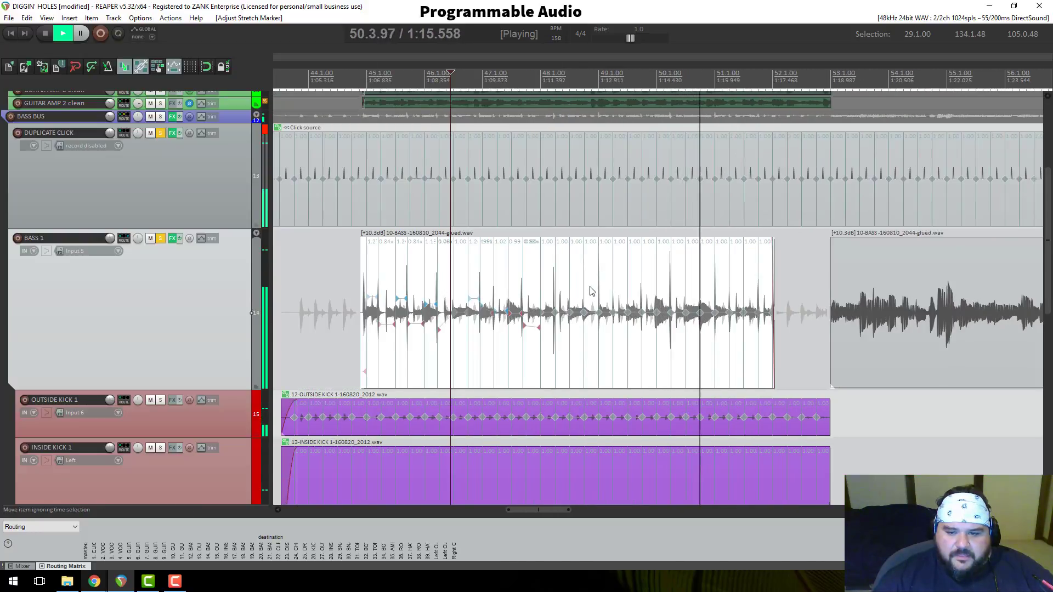
key("space")
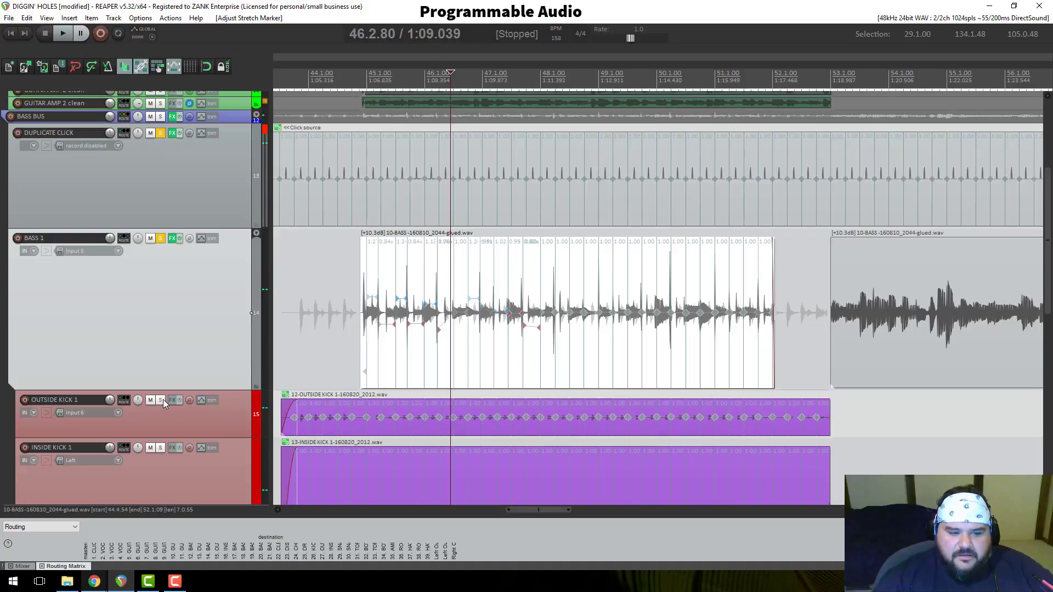
Step: Solo OUTSIDE KICK 1 again and play it with BASS 1 and the click from just before bar 45
left_click(162, 399)
left_click(366, 78)
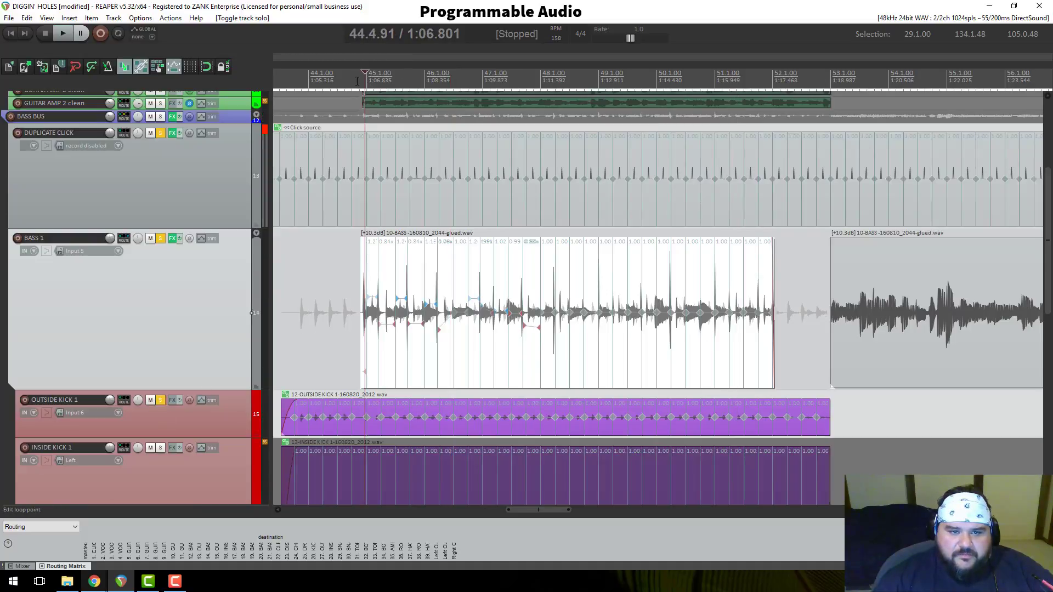
left_click(356, 81)
key("space")
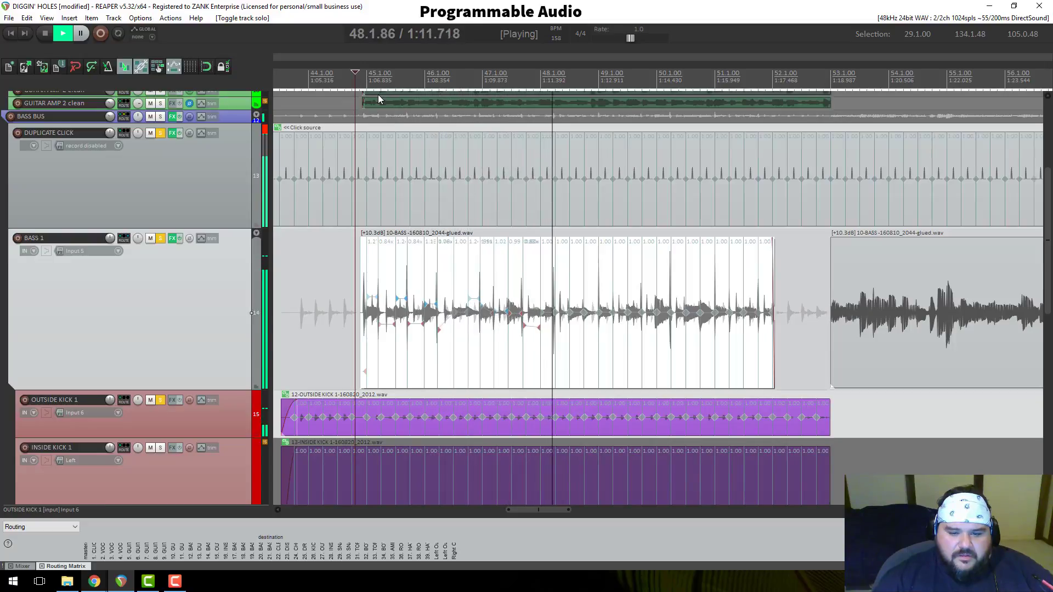
Step: Solo INSIDE KICK 1 and play it with OUTSIDE KICK 1, BASS 1 and the click from 44.4.23
key("space")
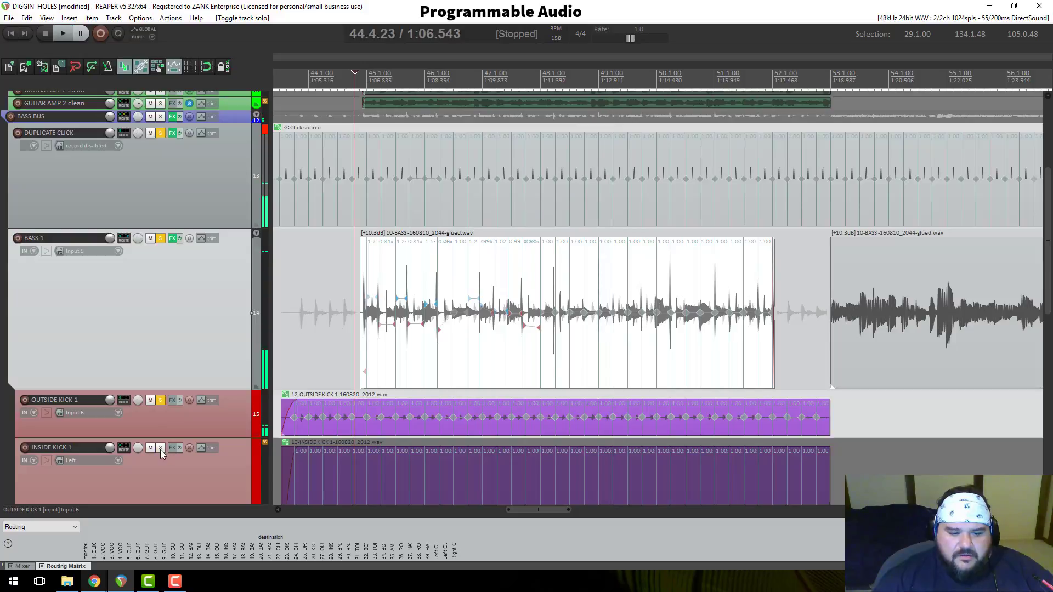
left_click(160, 448)
scroll(161, 441, "down", 2)
key("space")
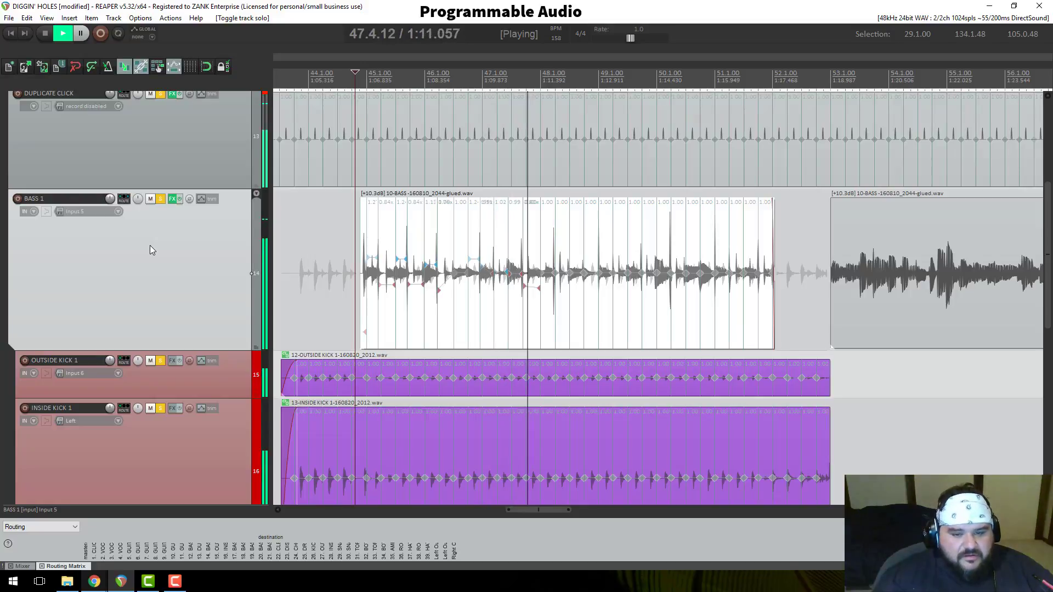
key("space")
Step: Raise the volume of the selected OUTSIDE KICK 1 and INSIDE KICK 1 tracks to +4.45 dB and play the soloed tracks
scroll(149, 245, "up", 3)
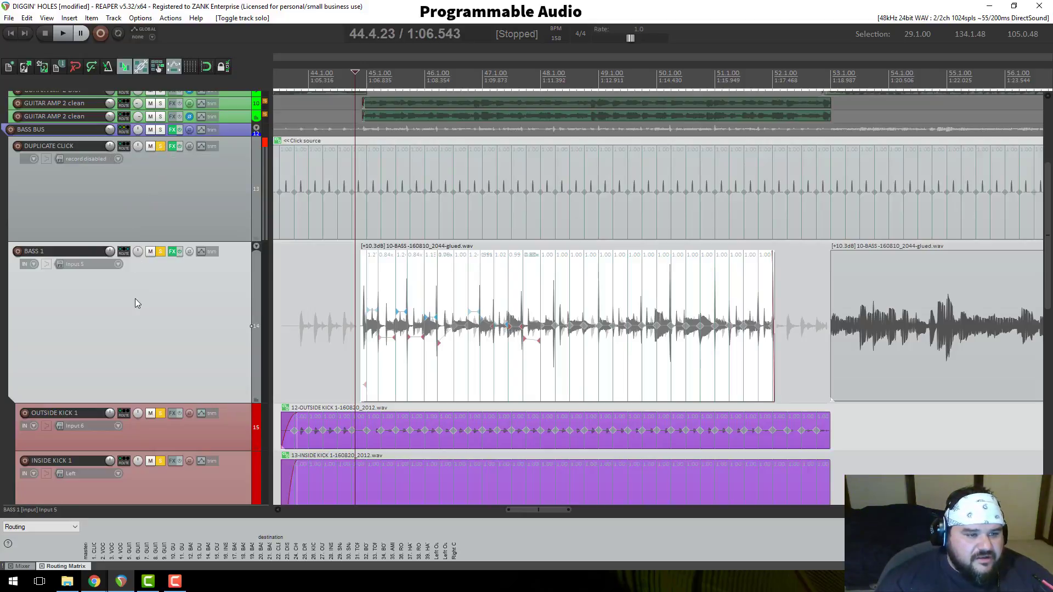
mouse_move(112, 251)
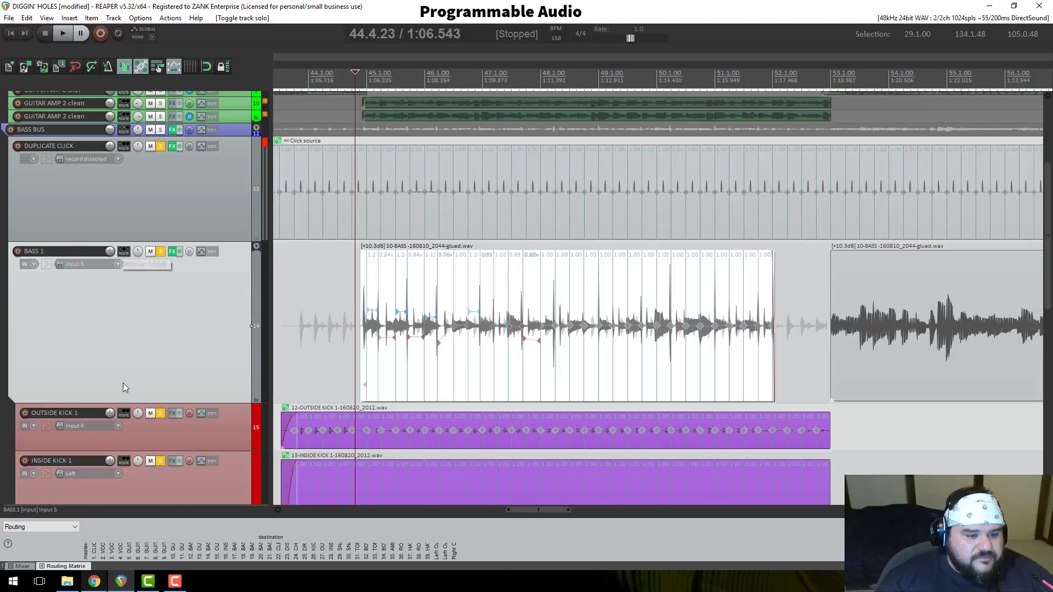
left_click(127, 440)
left_click(135, 473, "shift")
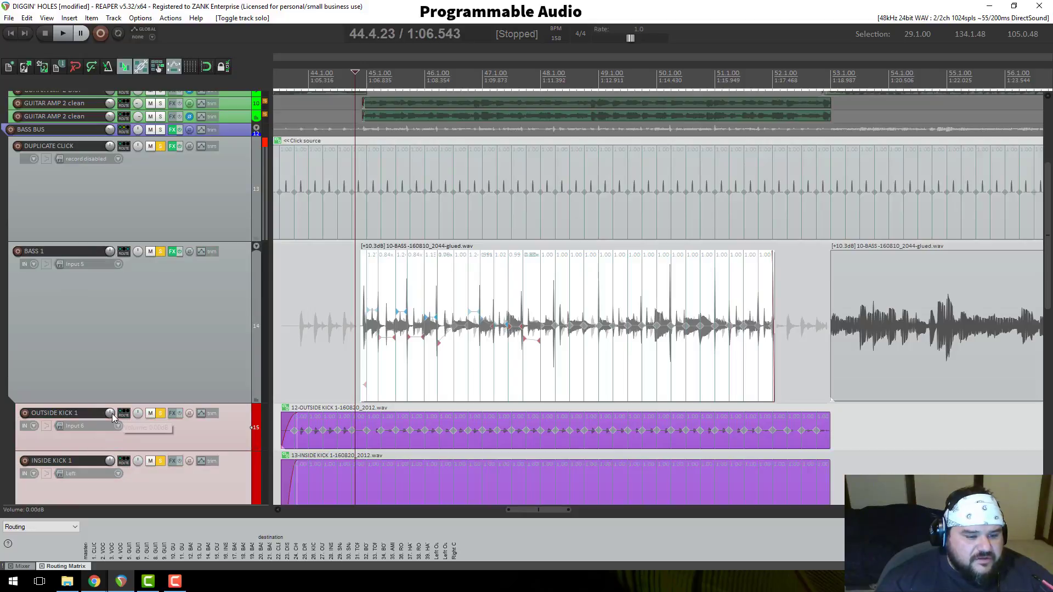
mouse_move(112, 414)
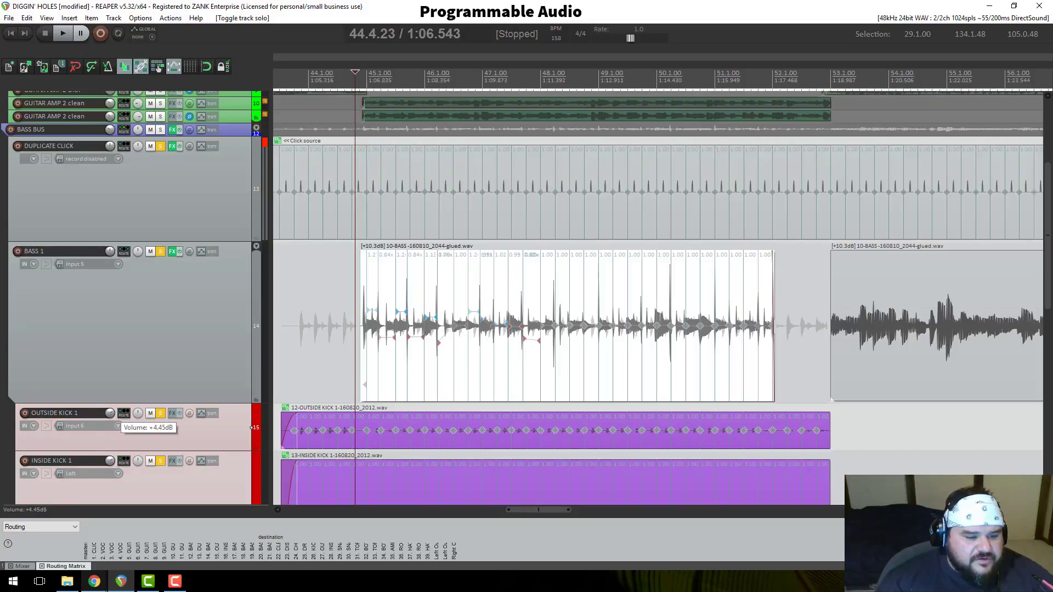
key("space")
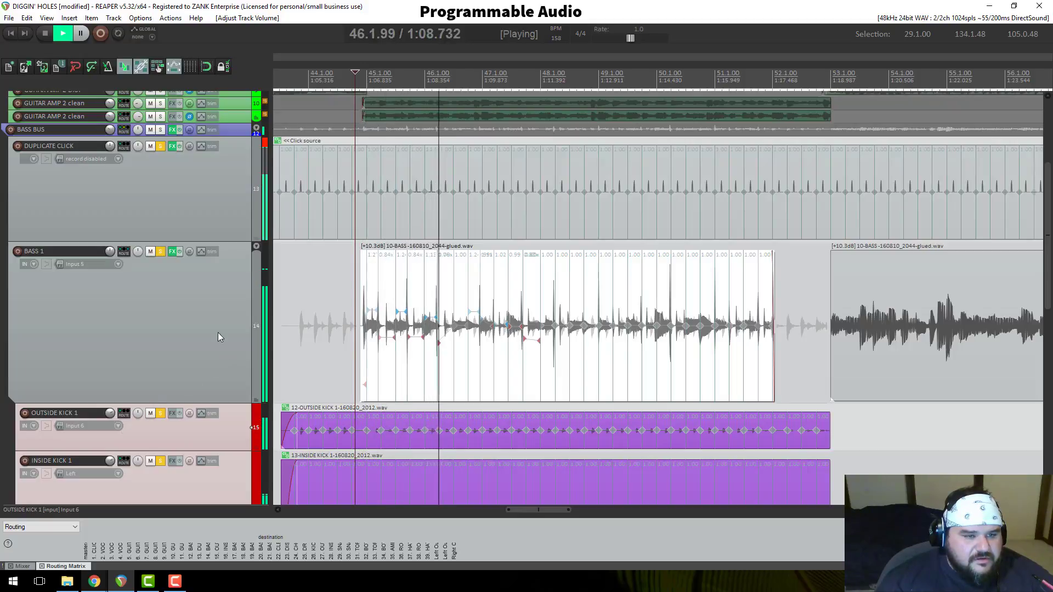
key("space")
Step: Unsolo DUPLICATE CLICK and play BASS 1 with just the two kick tracks from 44.4.23
left_click(161, 146)
scroll(198, 343, "down", 1)
key("space")
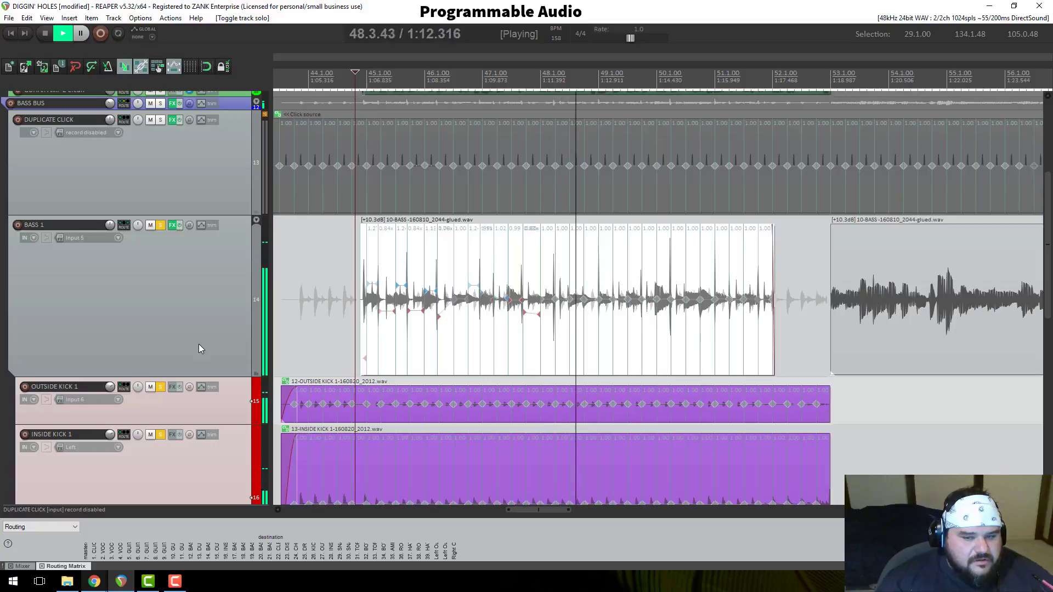
key("space")
Step: Unsolo BASS 1, OUTSIDE KICK 1 and INSIDE KICK 1, and start a brief playback check
scroll(199, 344, "up", 3)
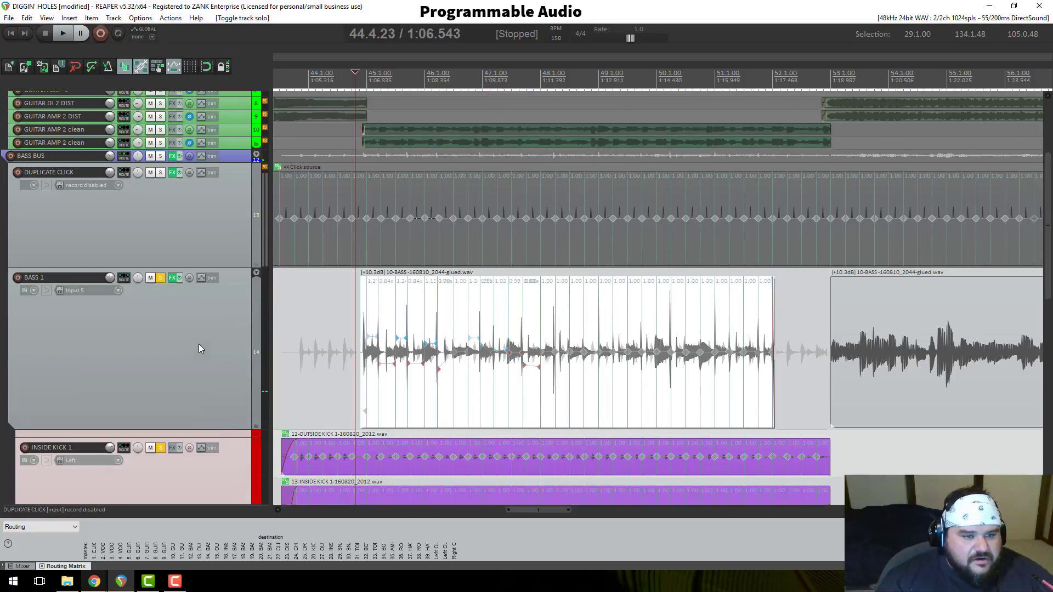
left_click(160, 303)
scroll(167, 447, "down", 3)
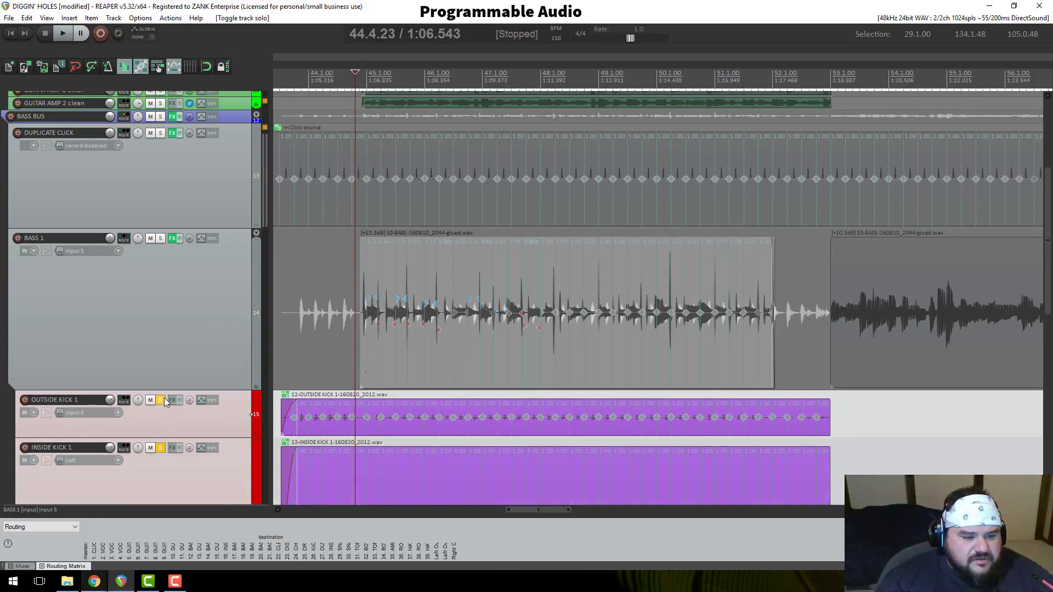
left_click(164, 399)
left_click(161, 447)
left_click(160, 447)
key("space")
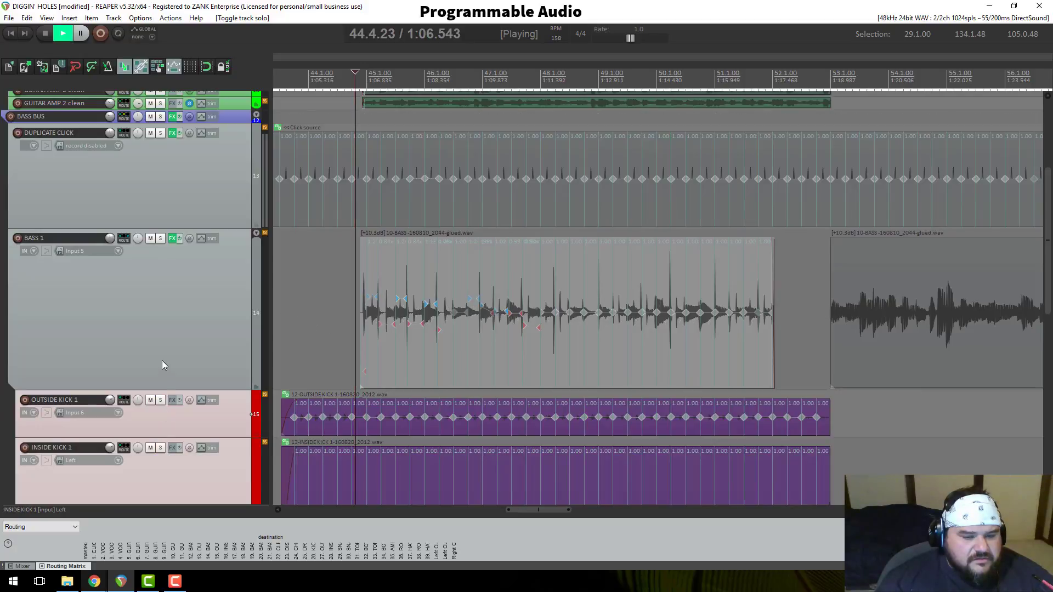
key("space")
Step: Unsolo KICK BUS and play the full mix from 44.4.23
scroll(159, 370, "up", 3)
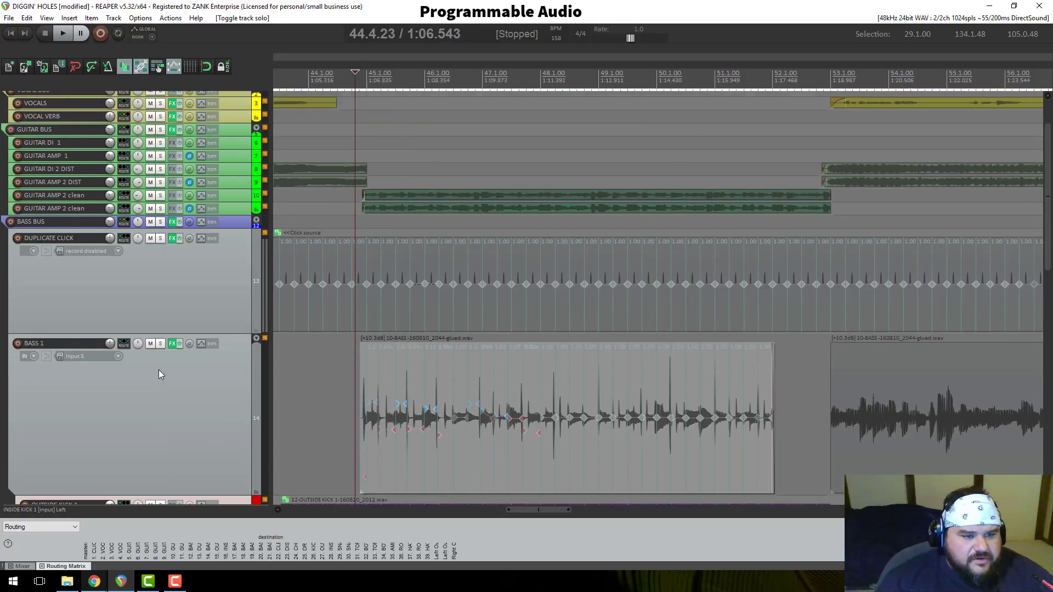
scroll(159, 370, "up", 3)
scroll(163, 377, "down", 11)
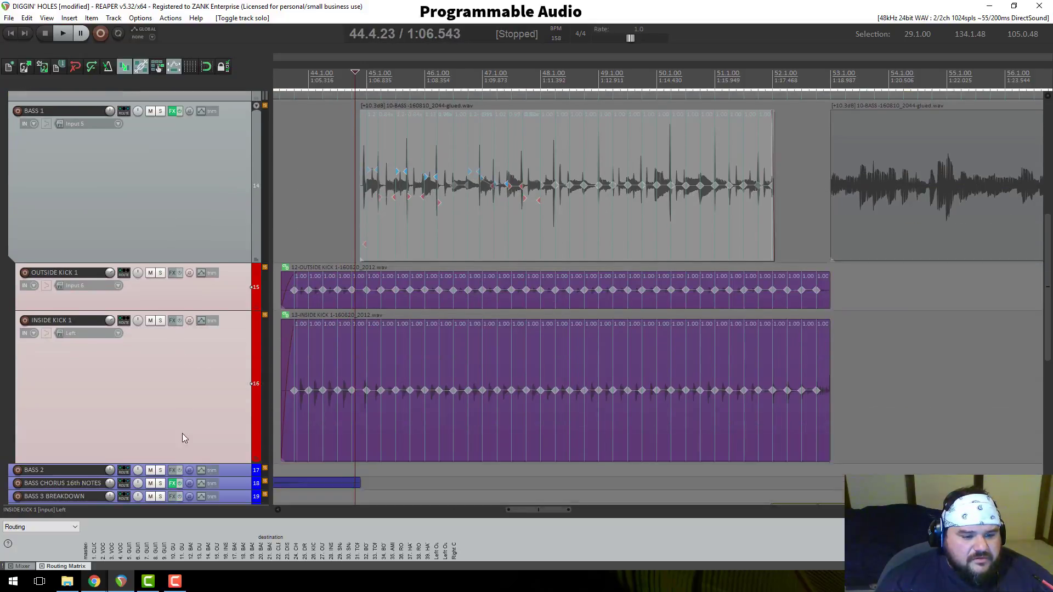
scroll(186, 444, "down", 7)
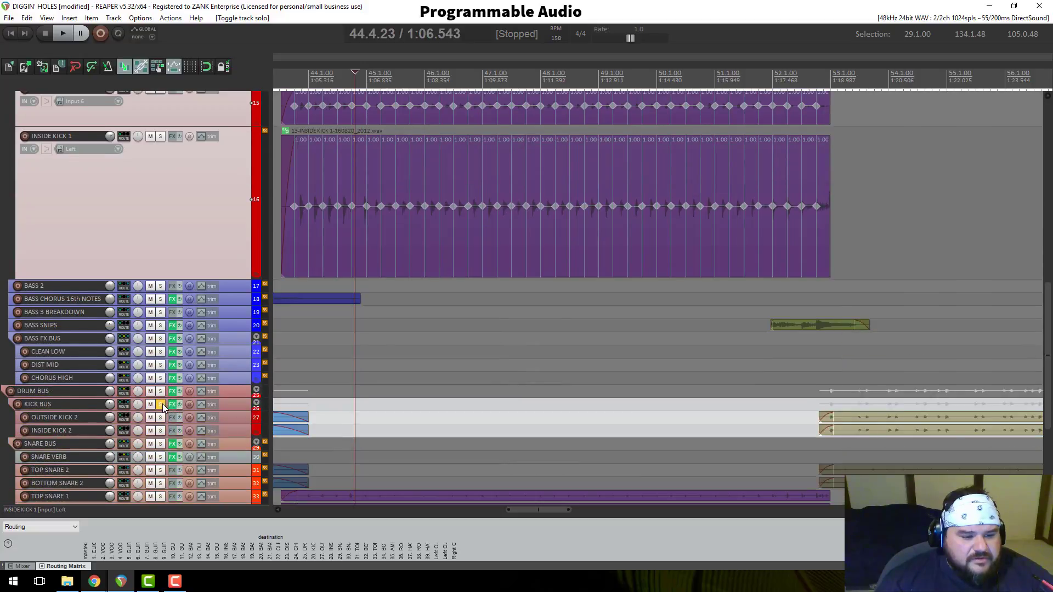
left_click(161, 404)
key("space")
scroll(166, 197, "up", 4)
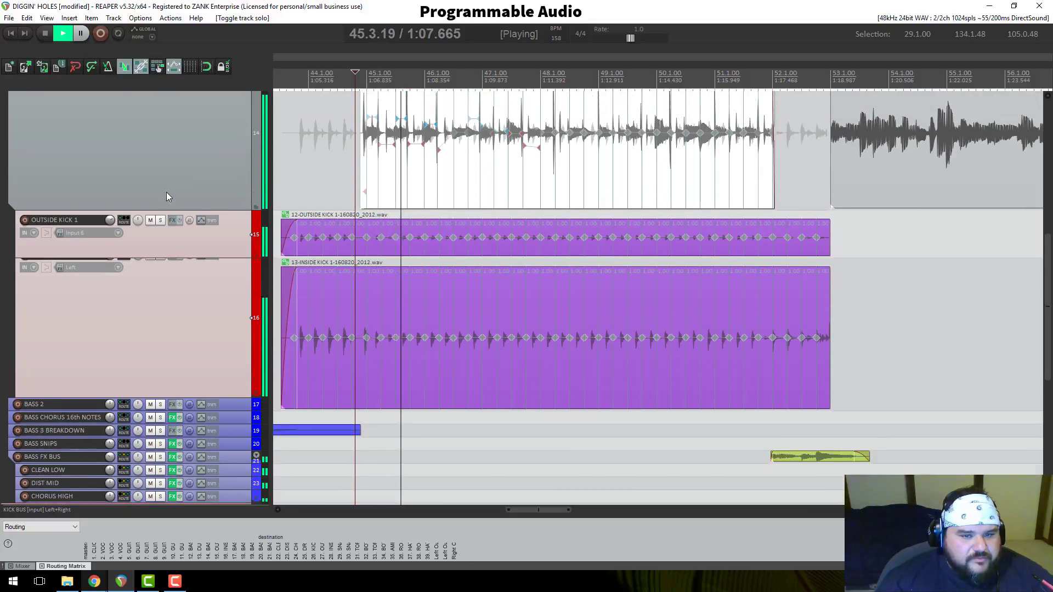
scroll(166, 192, "up", 2)
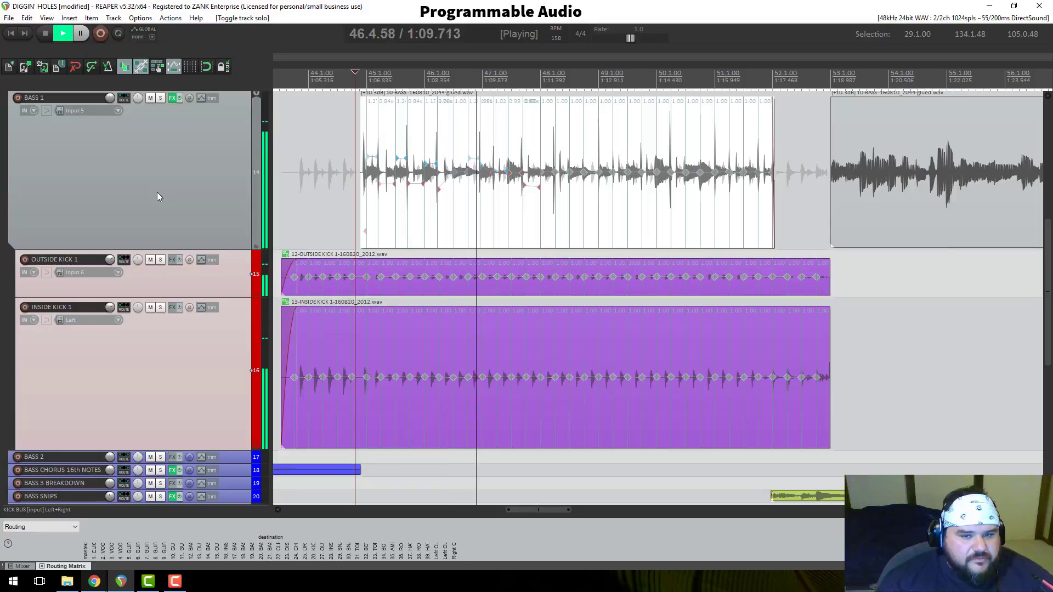
scroll(156, 192, "up", 2)
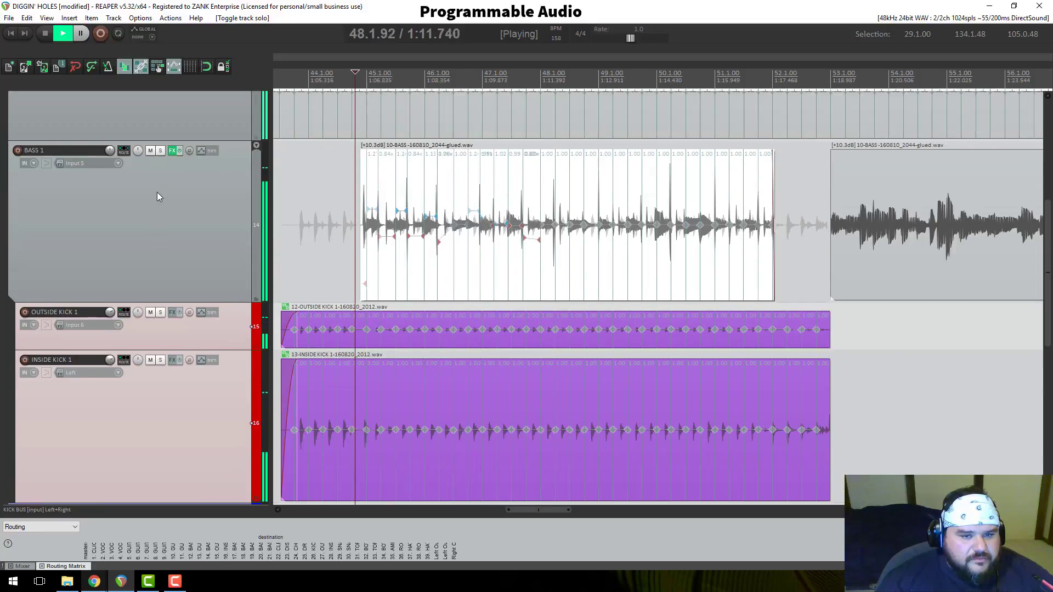
scroll(157, 192, "up", 8)
key("space")
Step: Mute DUPLICATE CLICK and play the full mix from 44.4.23 past bar 53
left_click(150, 150)
scroll(192, 242, "up", 1)
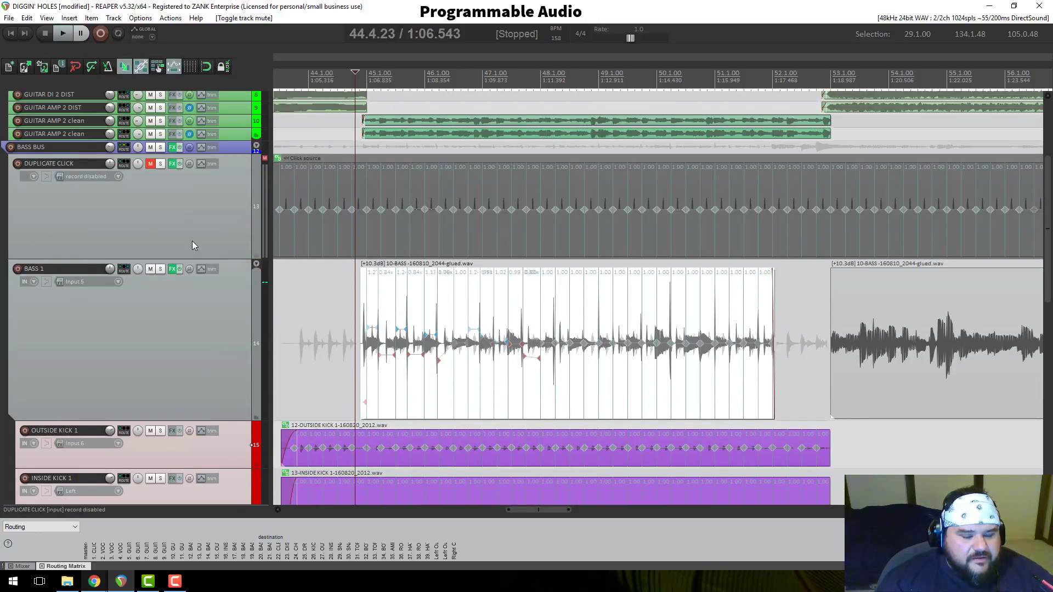
scroll(192, 241, "up", 3)
key("space")
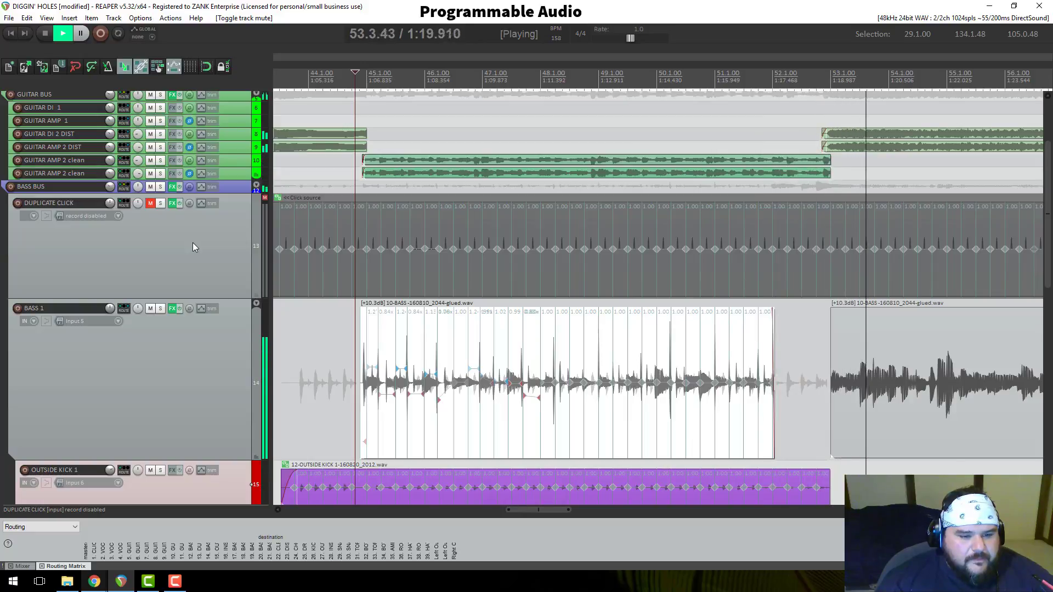
key("space")
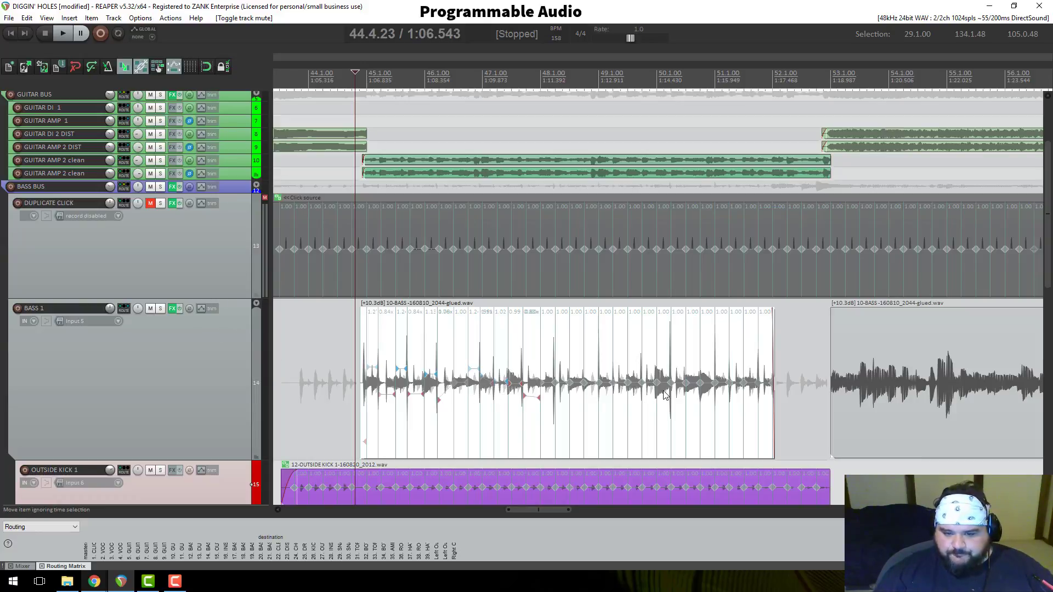
Step: Increase the height of the OUTSIDE KICK 1 track and inspect its markers beneath the BASS 1 edits around bar 45
scroll(215, 354, "down", 3)
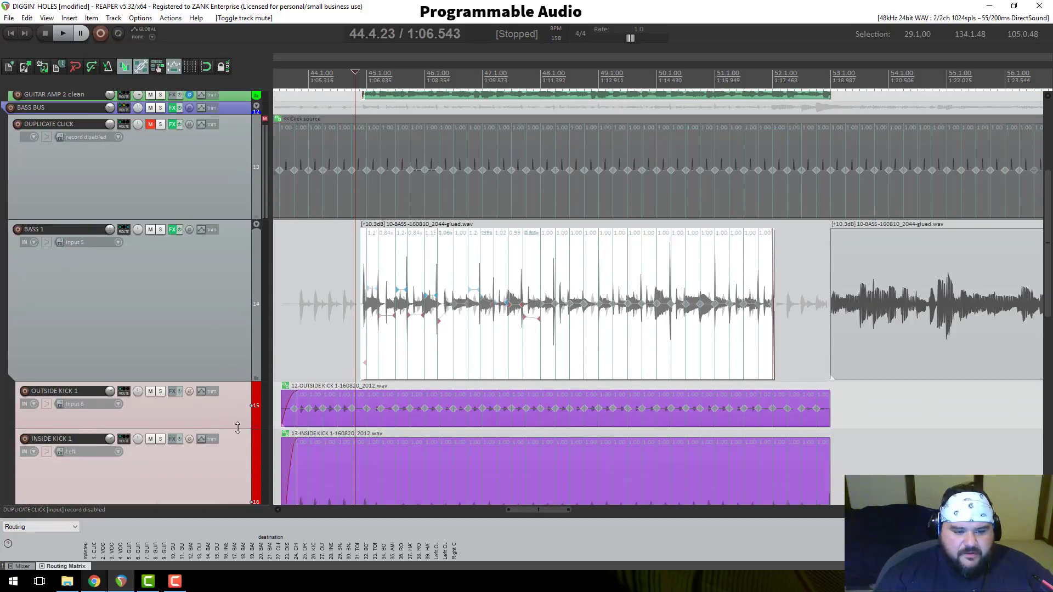
left_click_drag(237, 430, 238, 473)
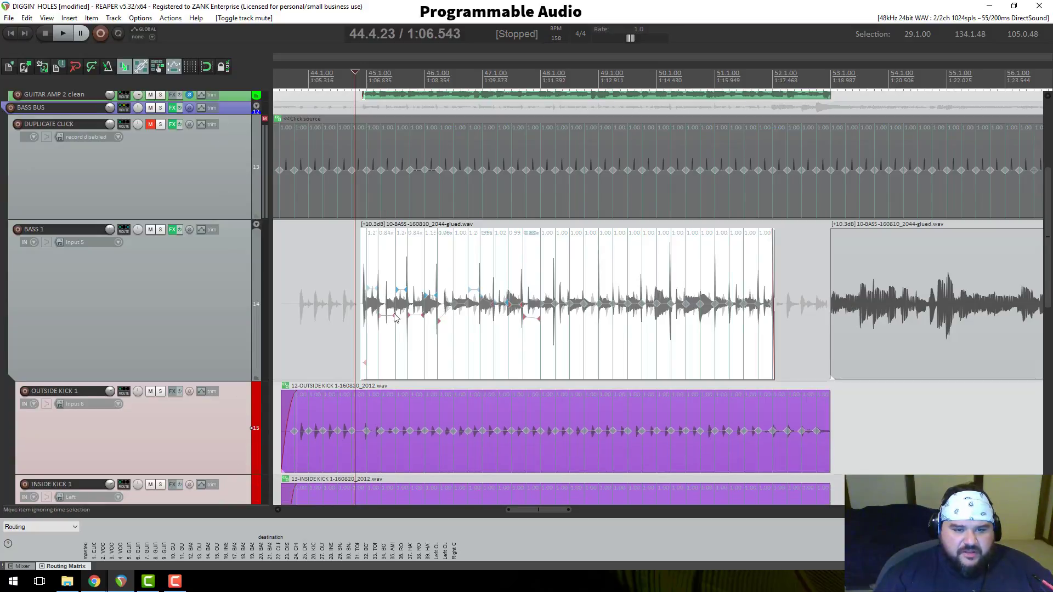
scroll(234, 254, "down", 5)
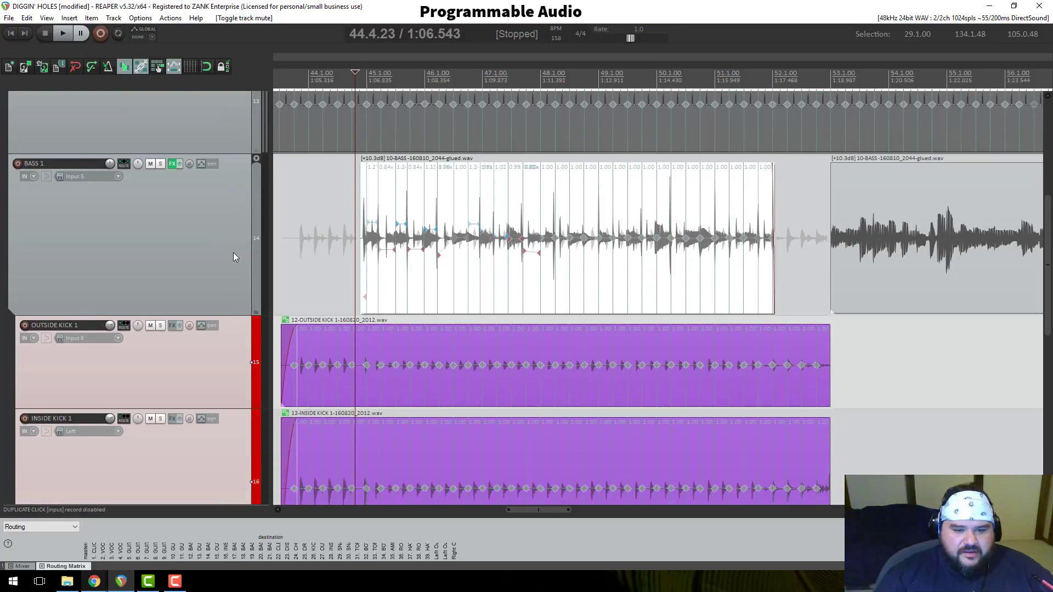
scroll(412, 272, "up", 4)
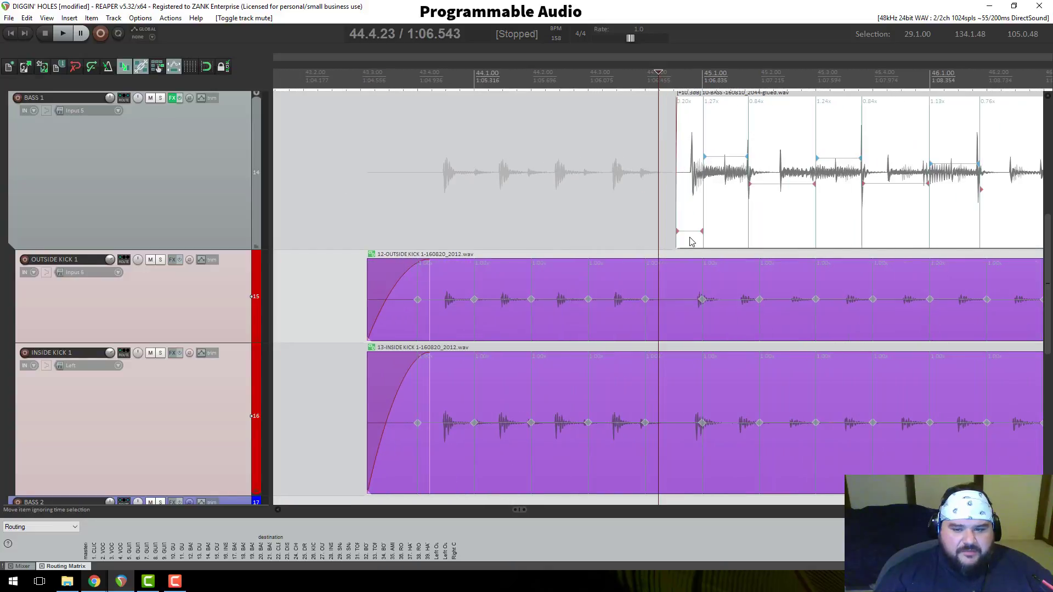
scroll(691, 242, "down", 4)
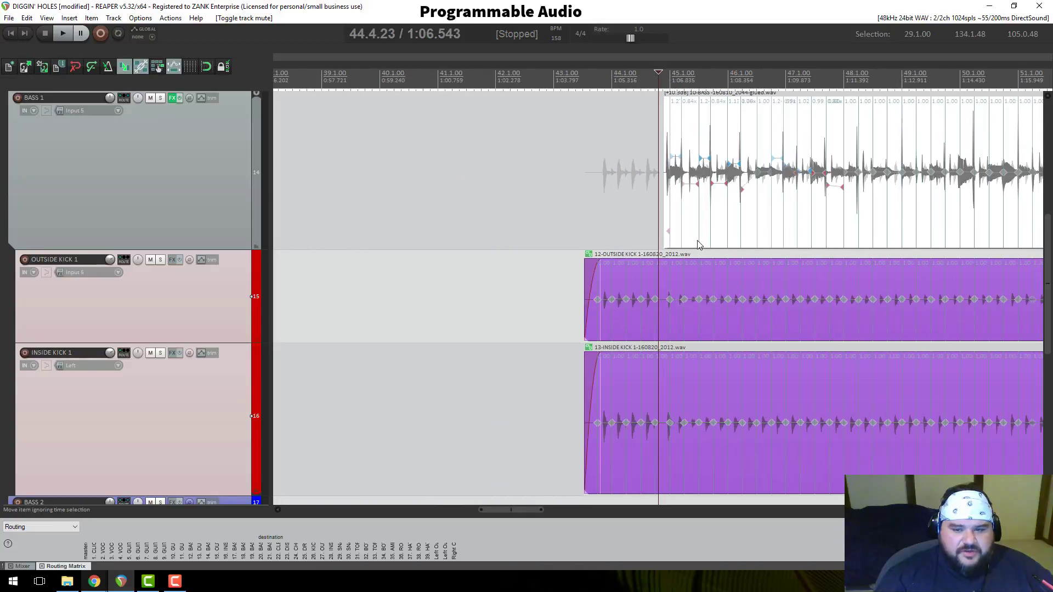
right_click(674, 311)
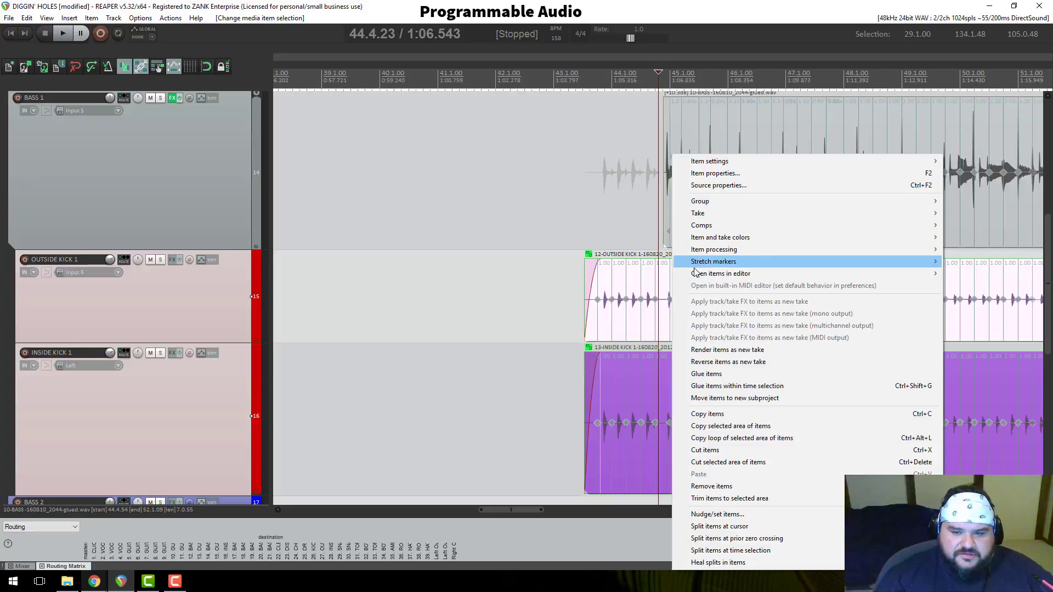
left_click(645, 308)
right_click(644, 308)
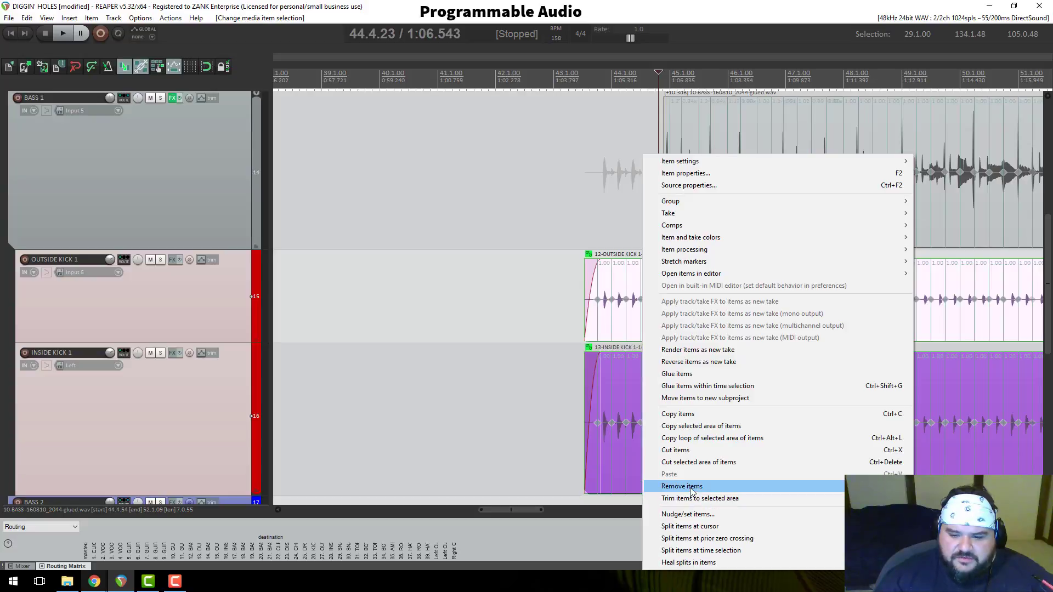
left_click(537, 292)
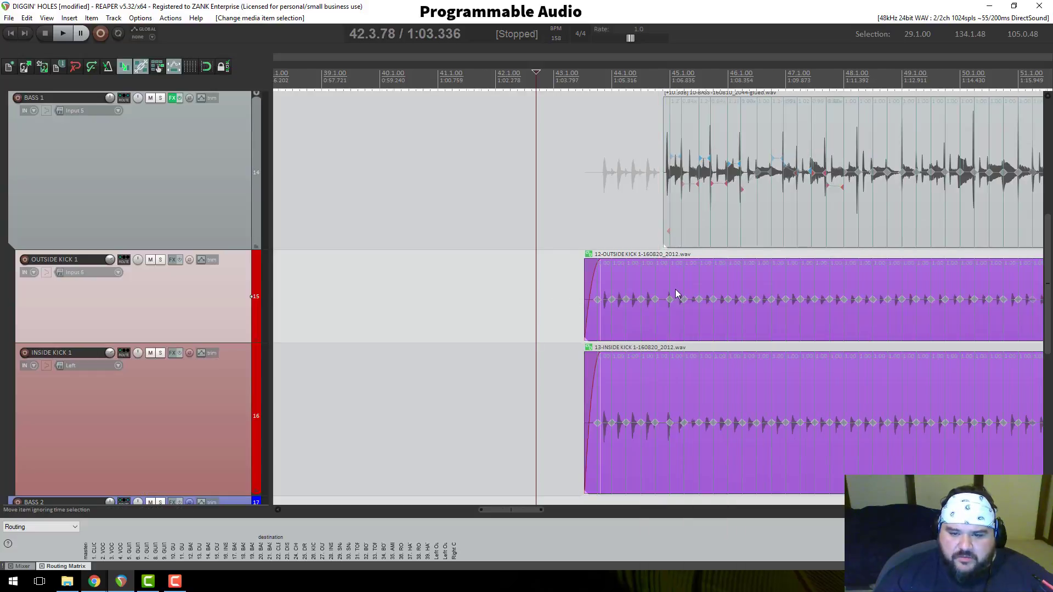
Step: Place the edit cursor at 47.2.00 and move the grouped kick stretch marker at 47.3.00 slightly later
scroll(676, 294, "down", 6)
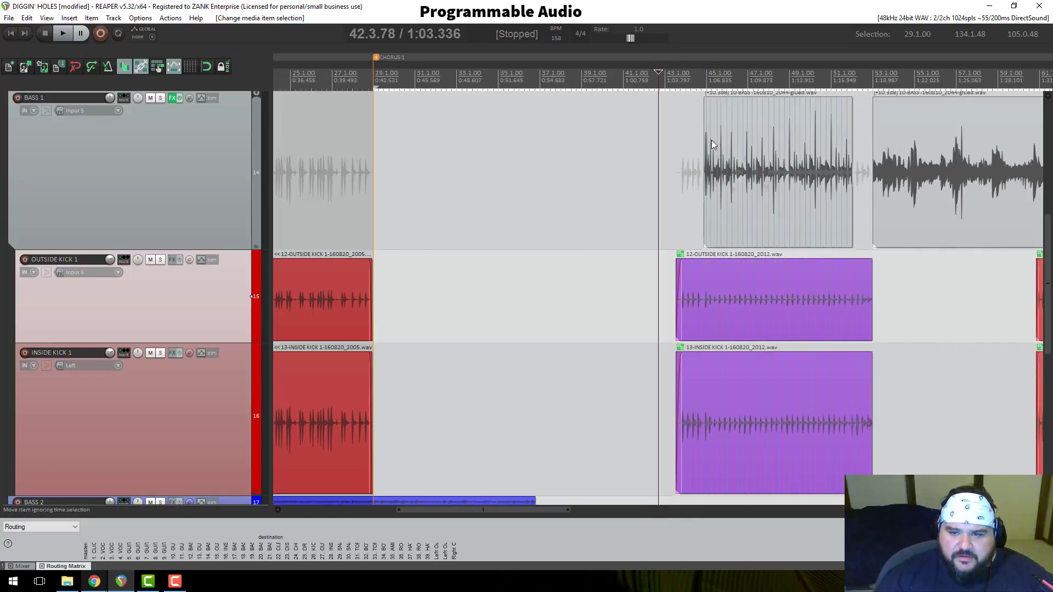
scroll(685, 103, "down", 8)
left_click(539, 72)
scroll(555, 279, "up", 10)
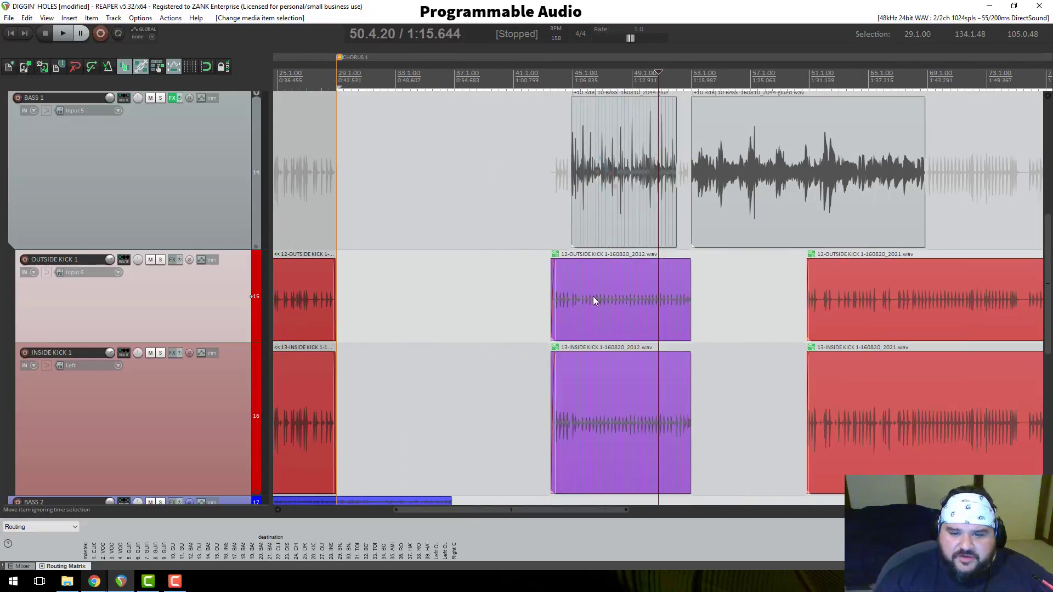
scroll(675, 340, "up", 4)
scroll(540, 300, "down", 2)
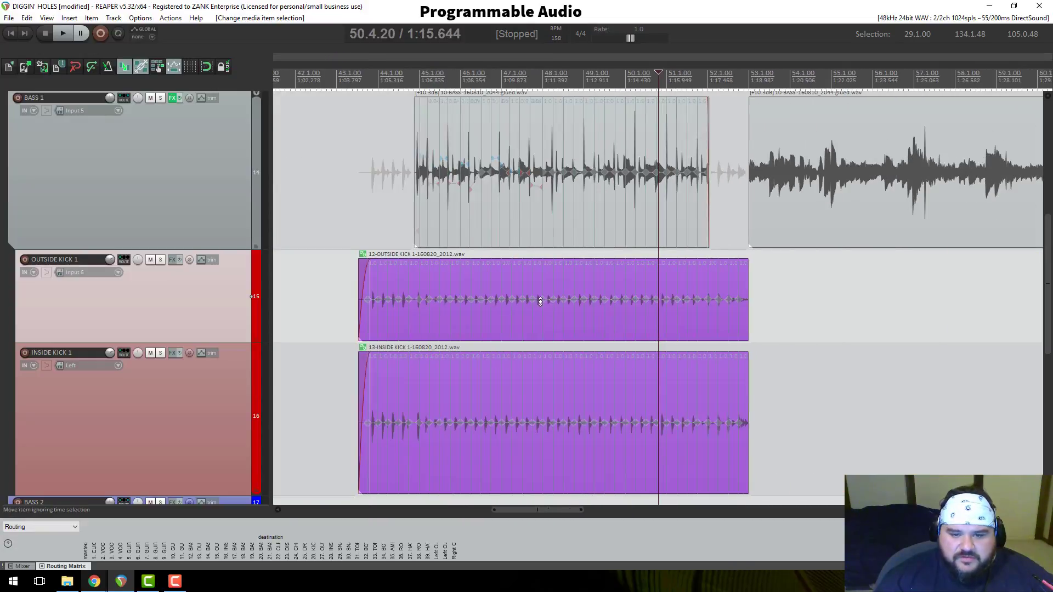
left_click(523, 297)
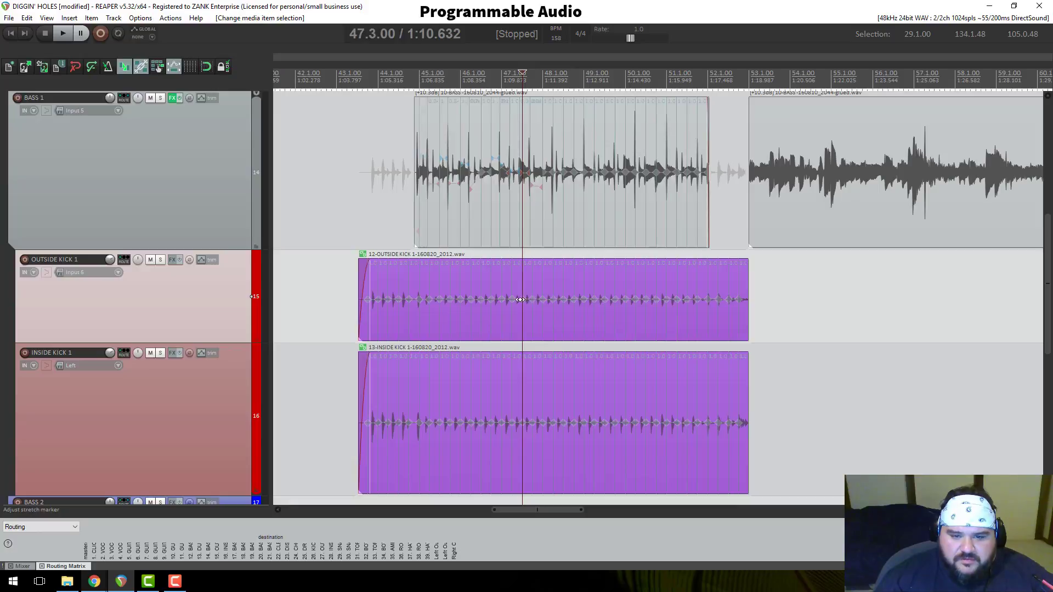
left_click_drag(520, 299, 512, 299)
scroll(548, 321, "up", 8)
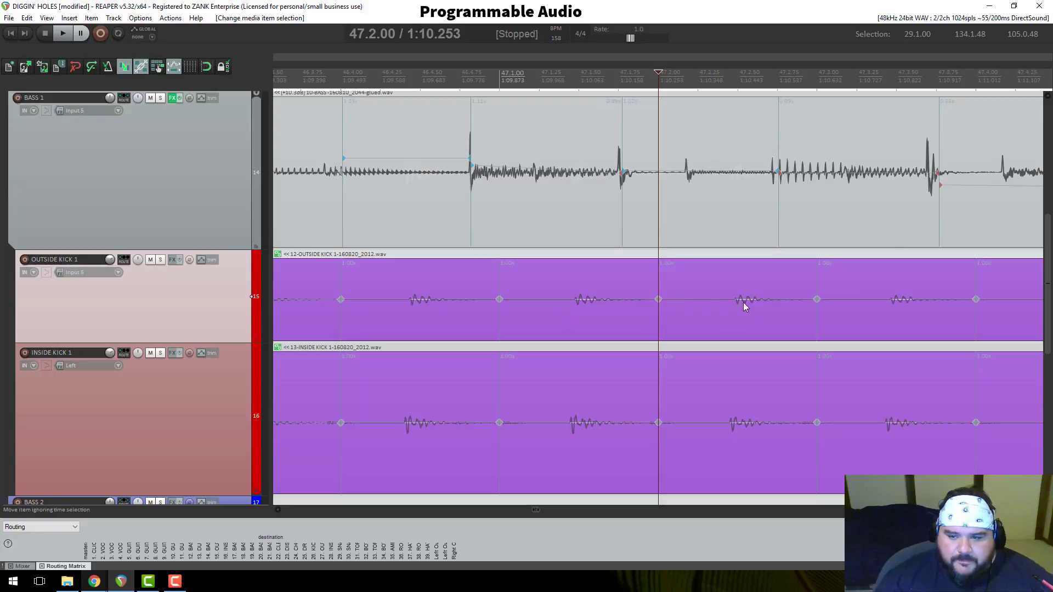
mouse_move(820, 299)
left_mouse_down()
mouse_move(806, 299)
mouse_move(819, 300)
left_mouse_up()
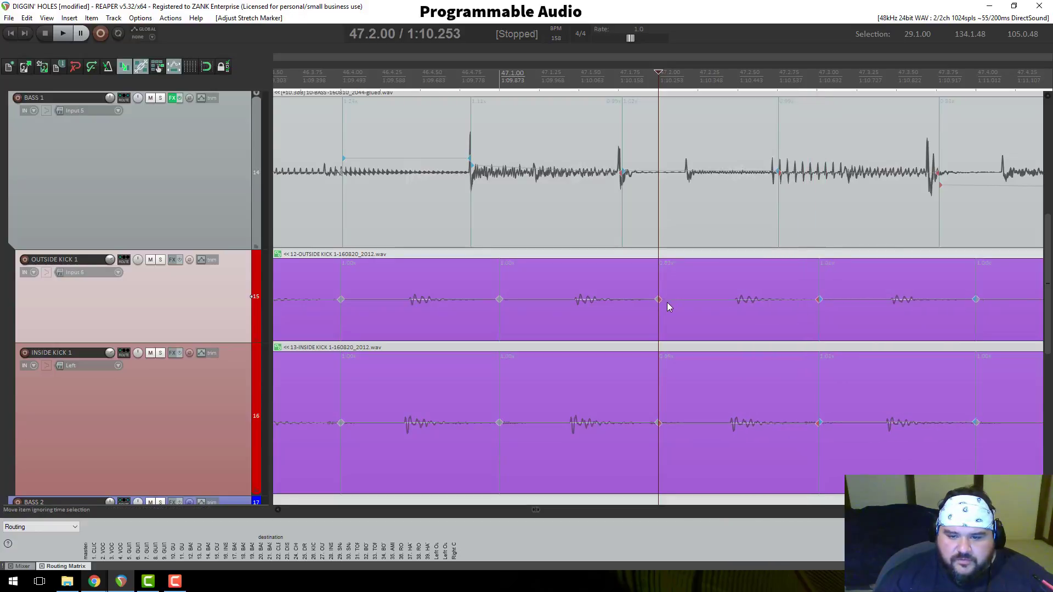
right_click(662, 299)
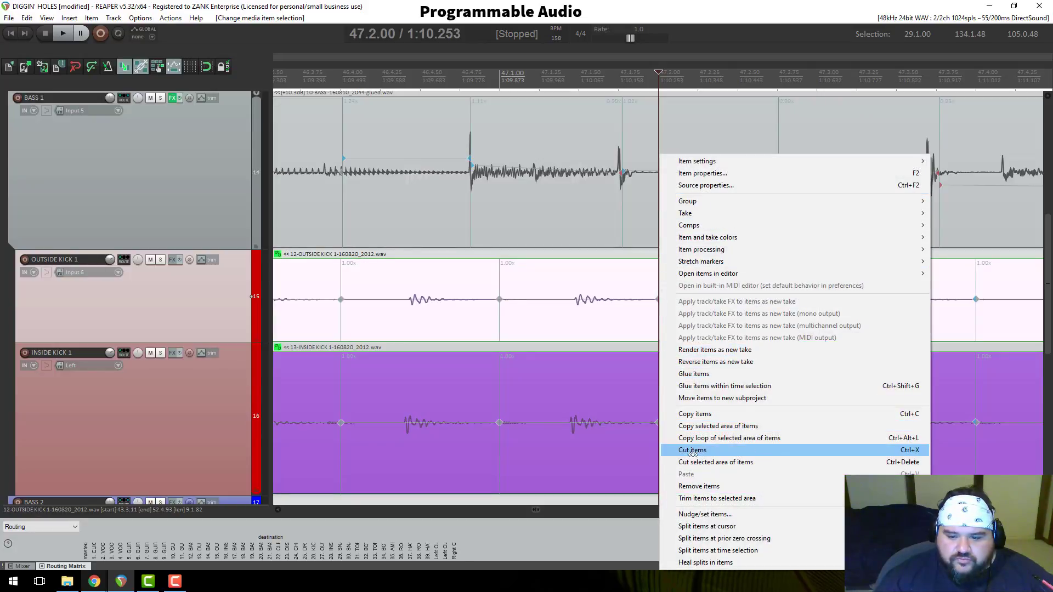
left_click(629, 314)
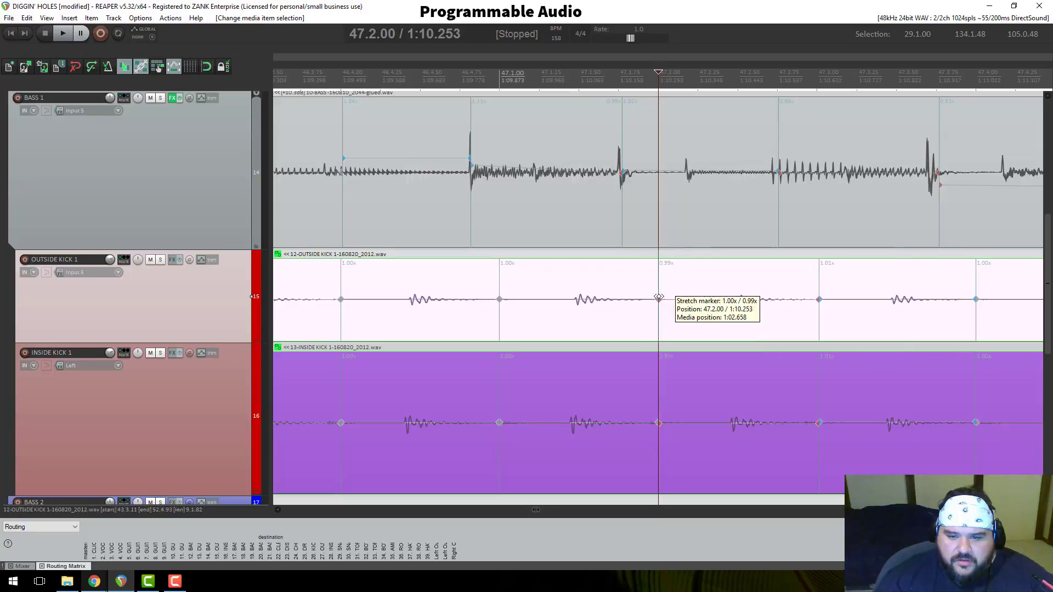
key("Delete")
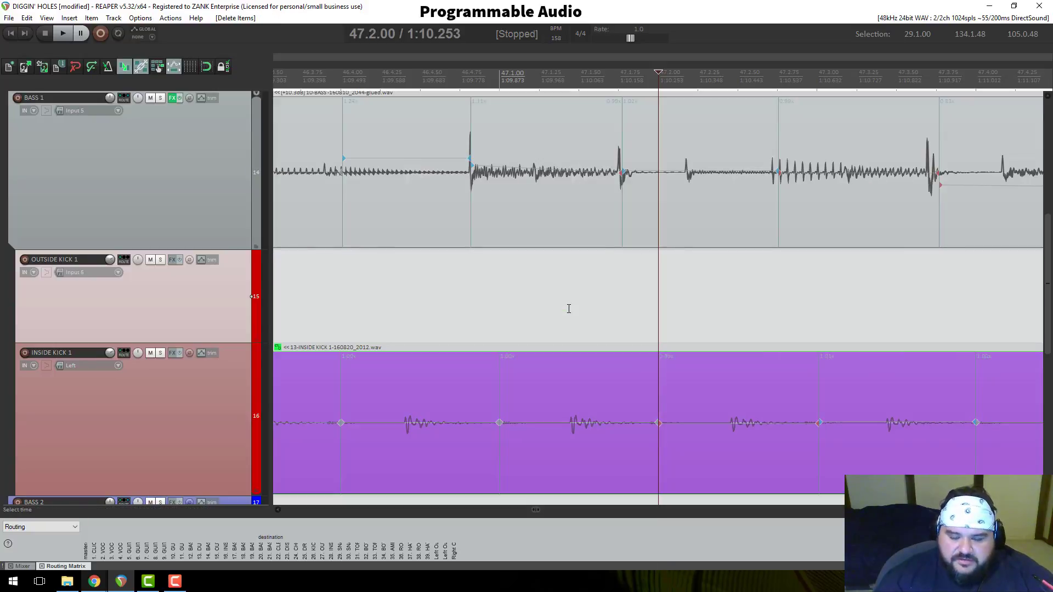
key("ctrl+z")
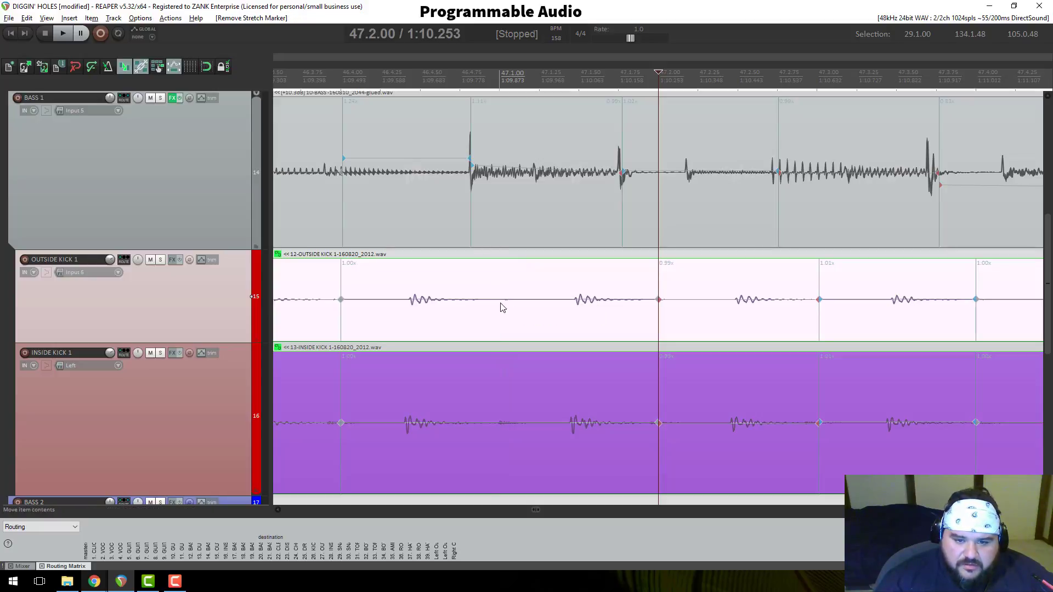
Step: Remove the grouped kick stretch markers one at a time from 47.1.00 back to 45.4.00
scroll(361, 306, "down", 2)
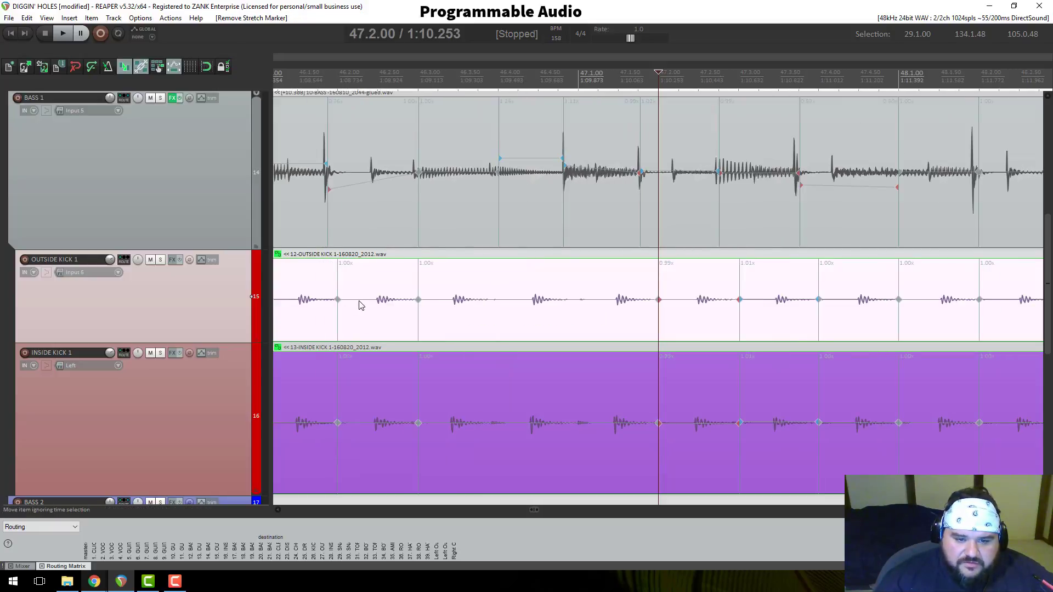
scroll(433, 307, "down", 2)
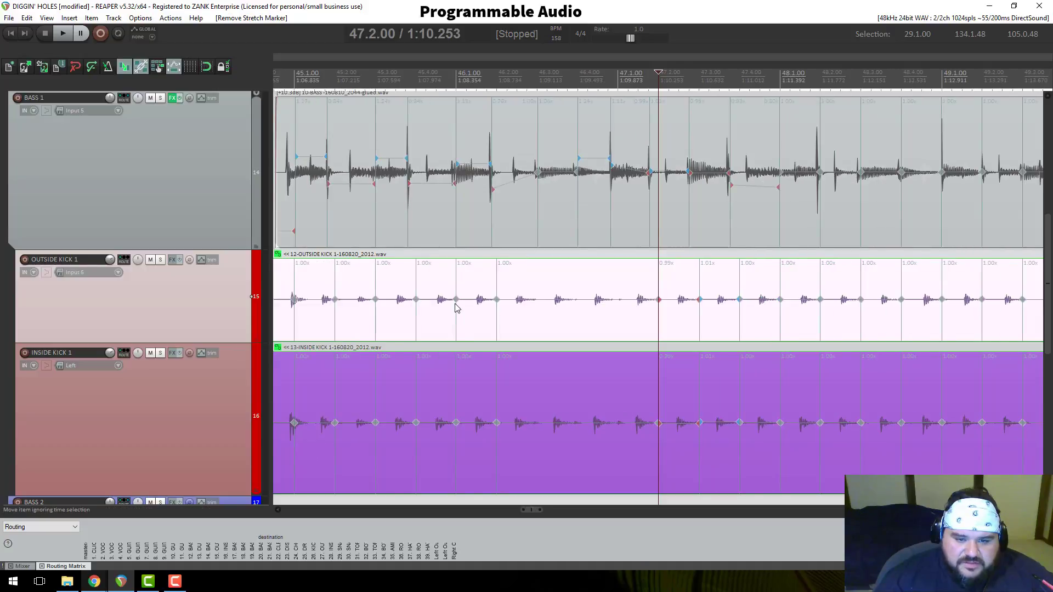
left_click(496, 299, "alt")
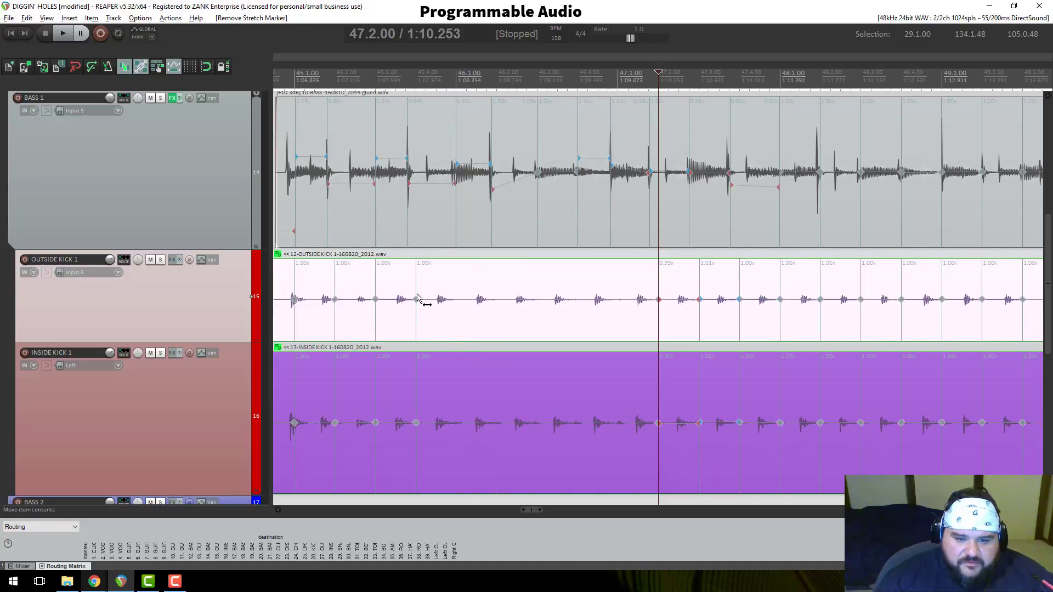
left_click(417, 300, "alt")
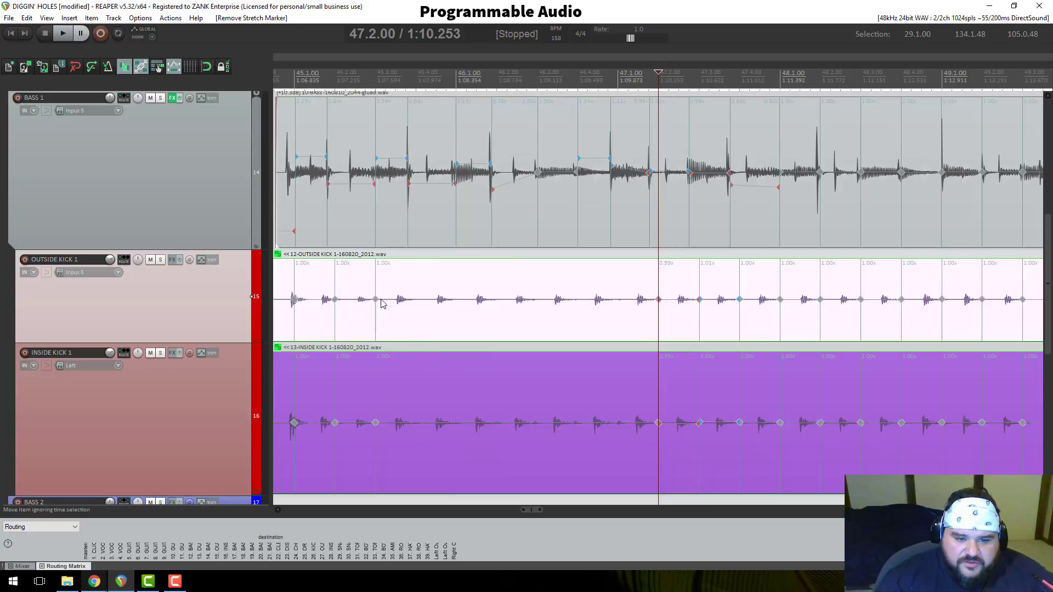
Step: Remove all remaining stretch markers from the selected OUTSIDE KICK 1 item and its grouped kick item
right_click(387, 301)
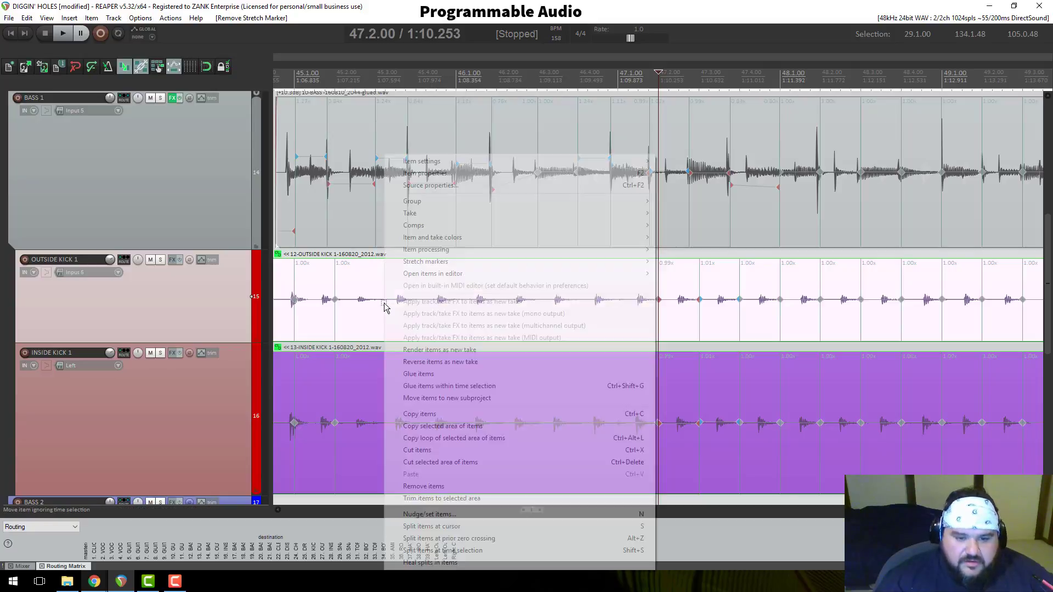
mouse_move(414, 249)
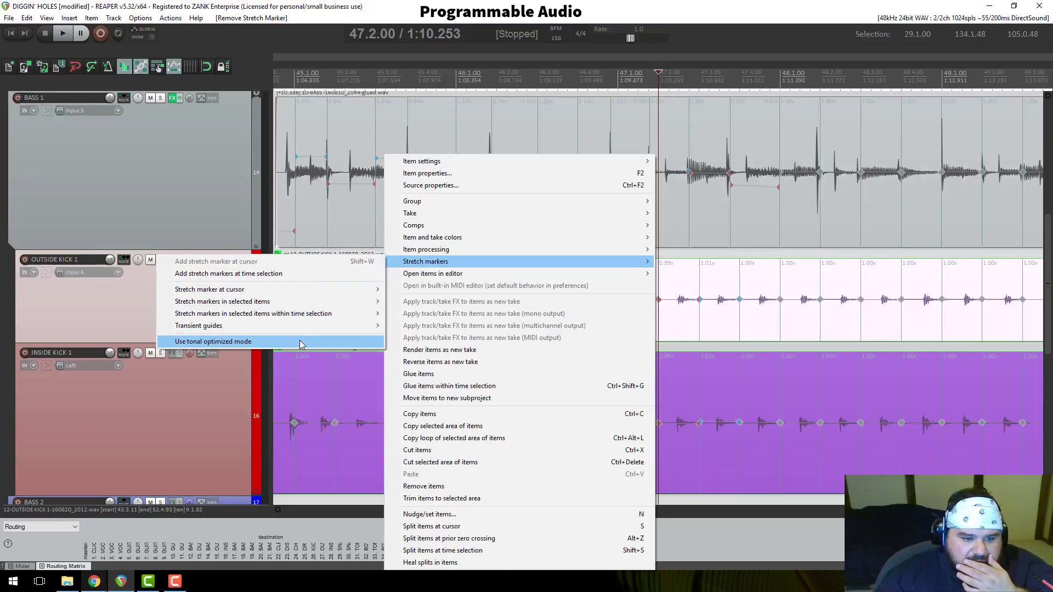
mouse_move(269, 305)
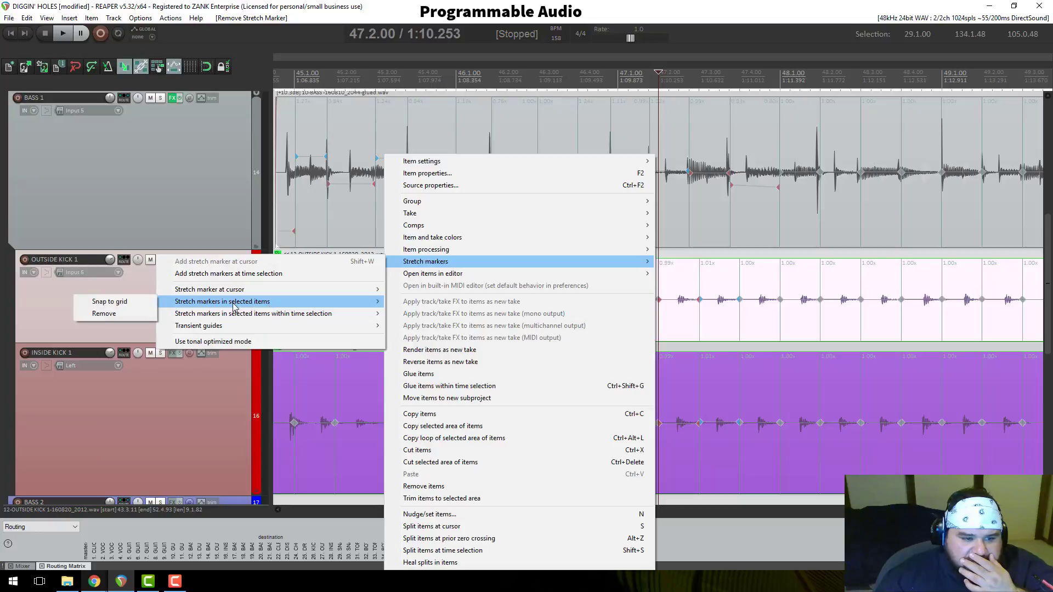
left_click(104, 314)
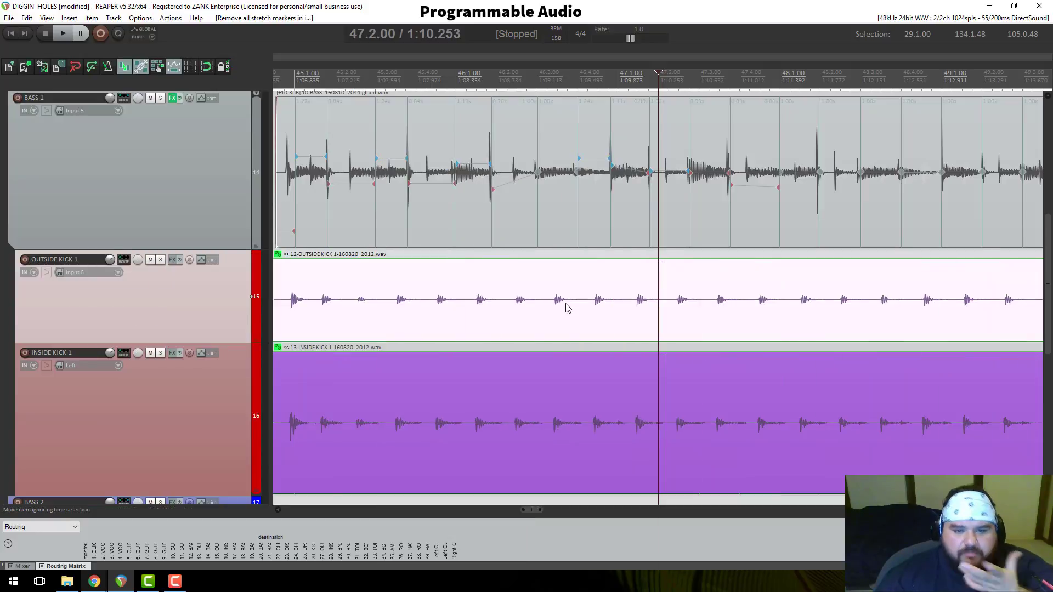
Step: Look up the snap-to-grid option for stretch markers in selected items, and undo the removal of all kick markers
right_click(439, 299)
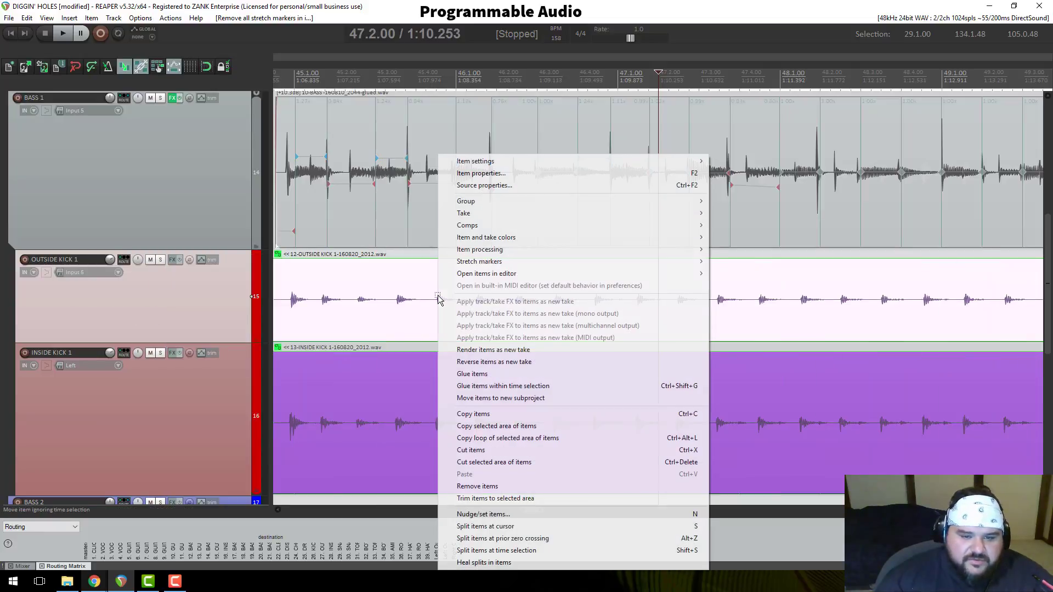
mouse_move(468, 267)
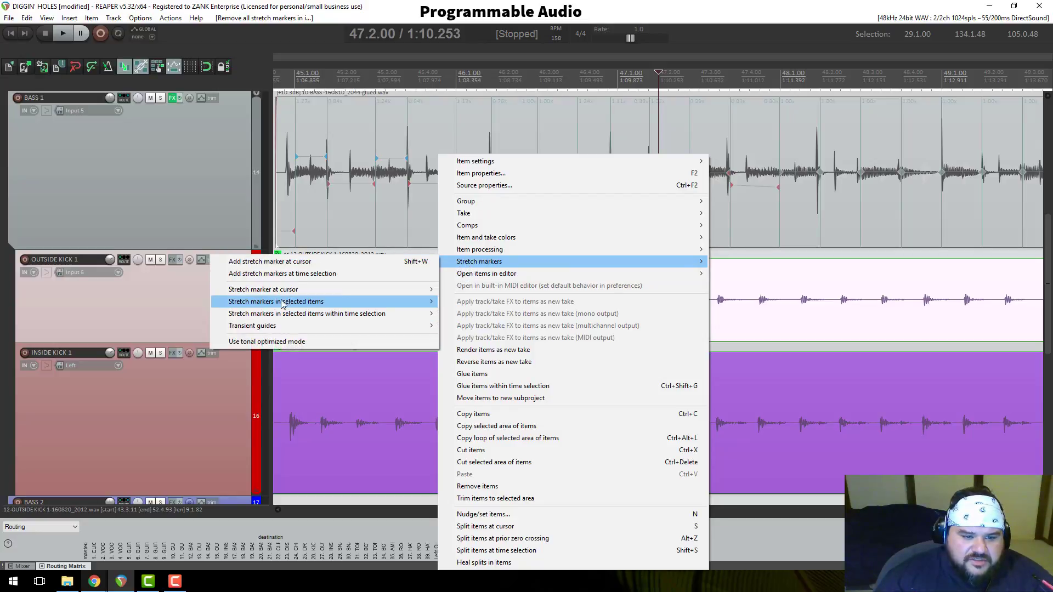
mouse_move(279, 305)
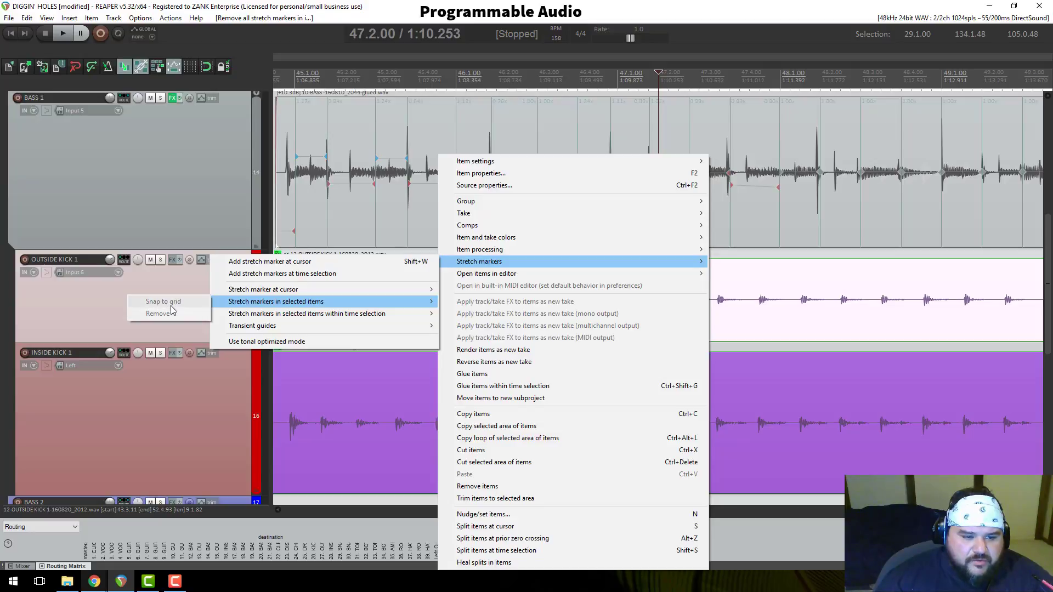
left_click(113, 308)
key("ctrl+z")
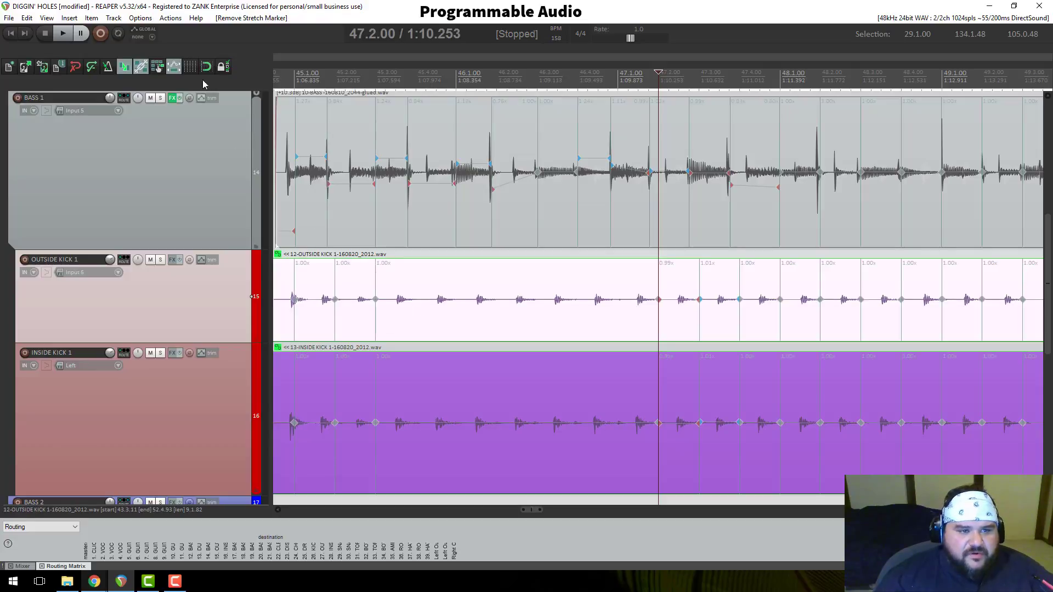
Step: Show the grid and set its line spacing to 1/16
left_click(191, 67)
right_click(190, 66)
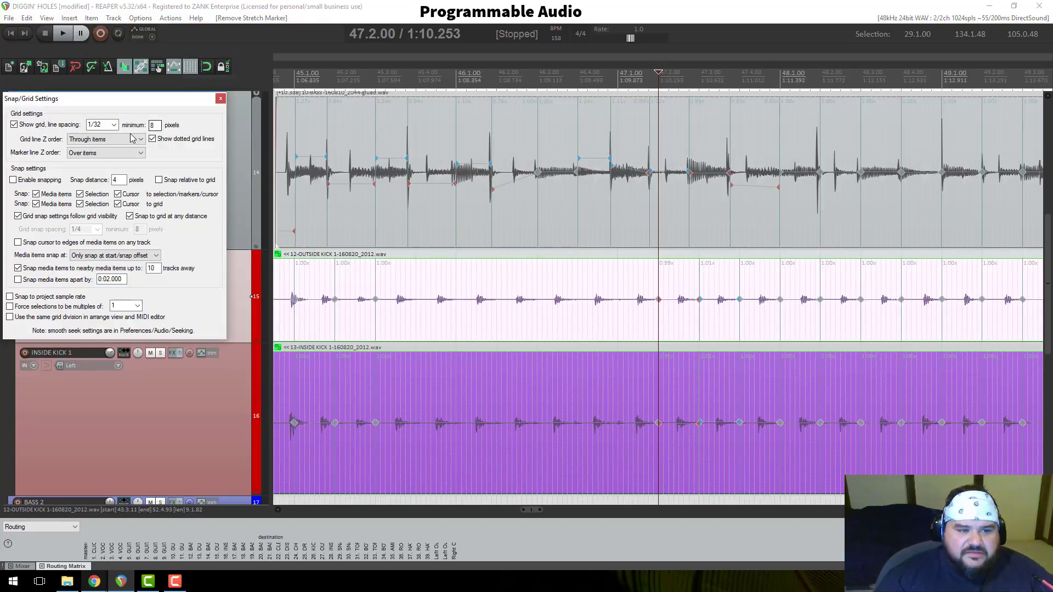
left_click(114, 125)
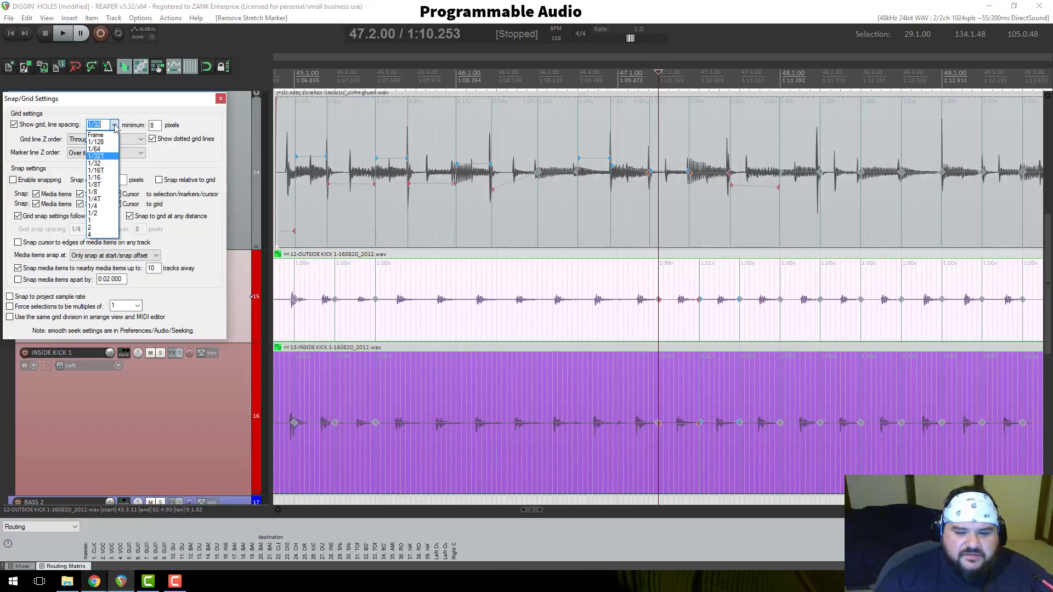
left_click(104, 171)
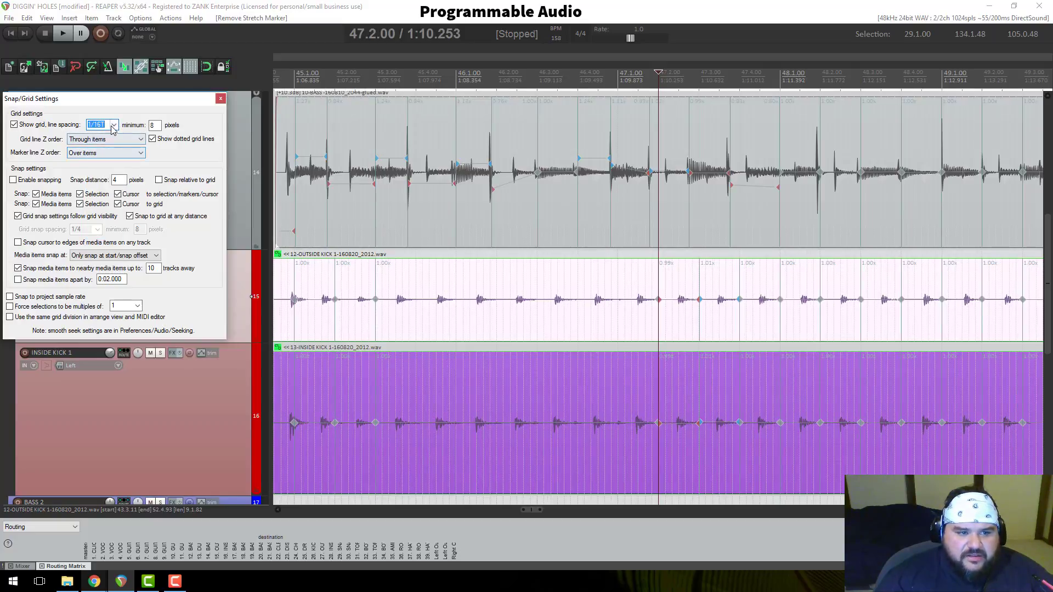
left_click(113, 127)
left_click(102, 177)
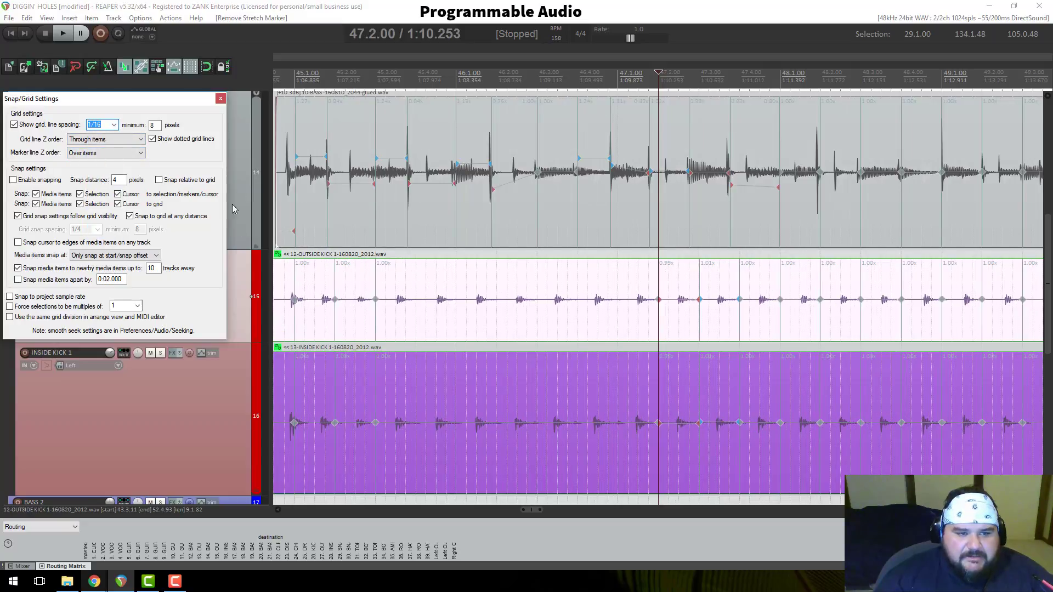
left_click(239, 55)
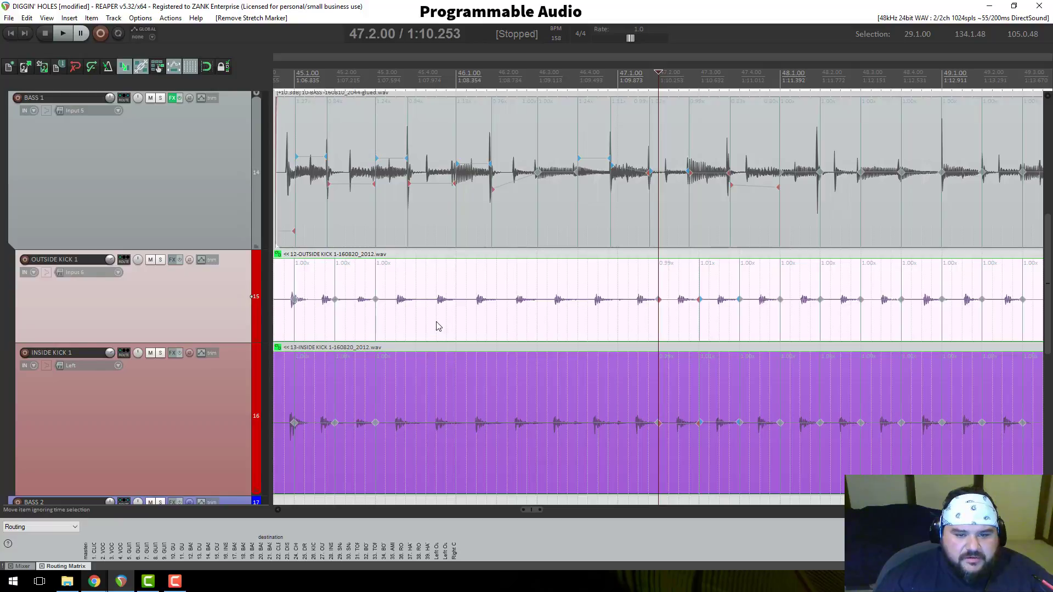
Step: Snap the stretch markers in the selected OUTSIDE KICK 1 item and its group to the grid
right_click(438, 327)
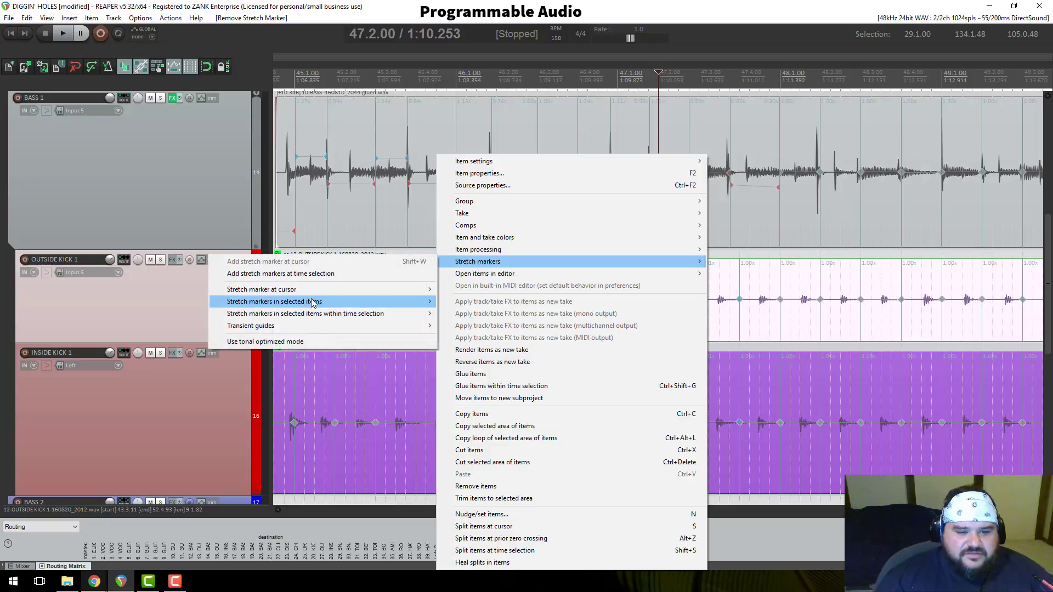
mouse_move(243, 306)
left_click(193, 303)
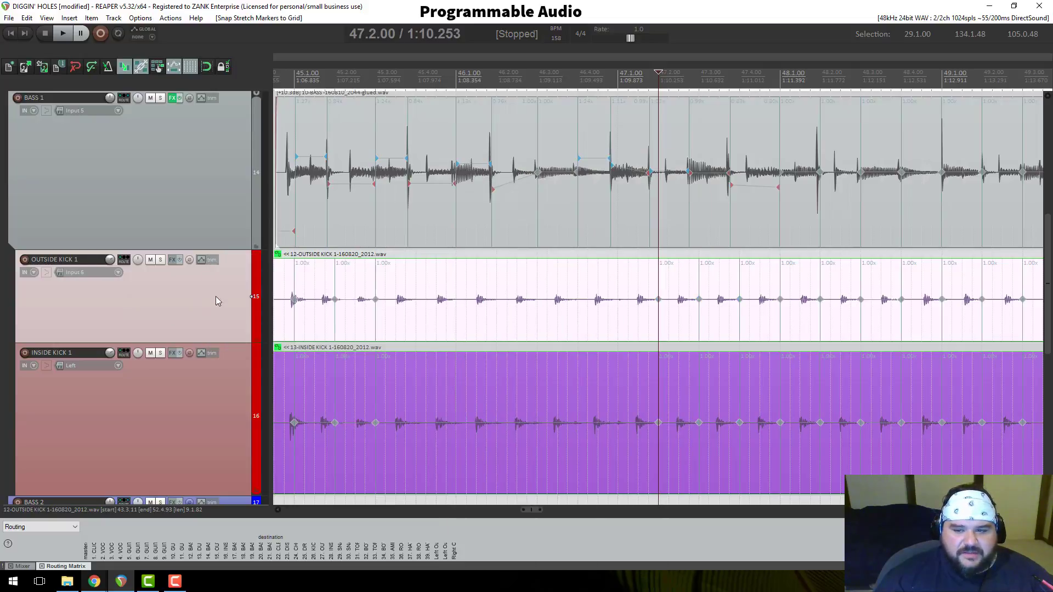
Step: Play from just before 45.1.00 past 52.1.00, soloing OUTSIDE KICK 1 and BASS 1 to compare their timing
scroll(431, 317, "down", 3)
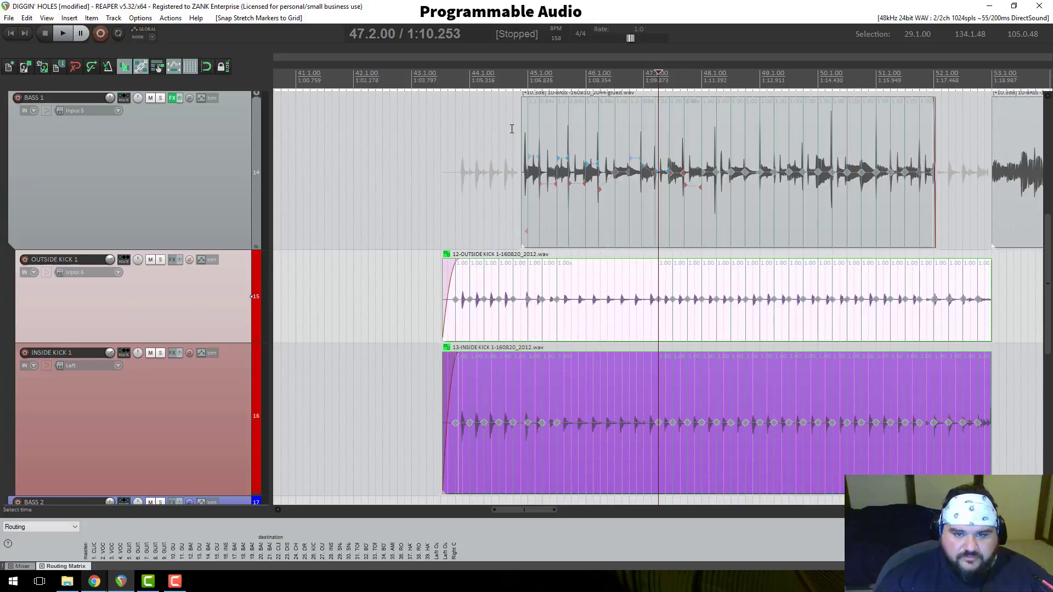
left_click(519, 78)
key("space")
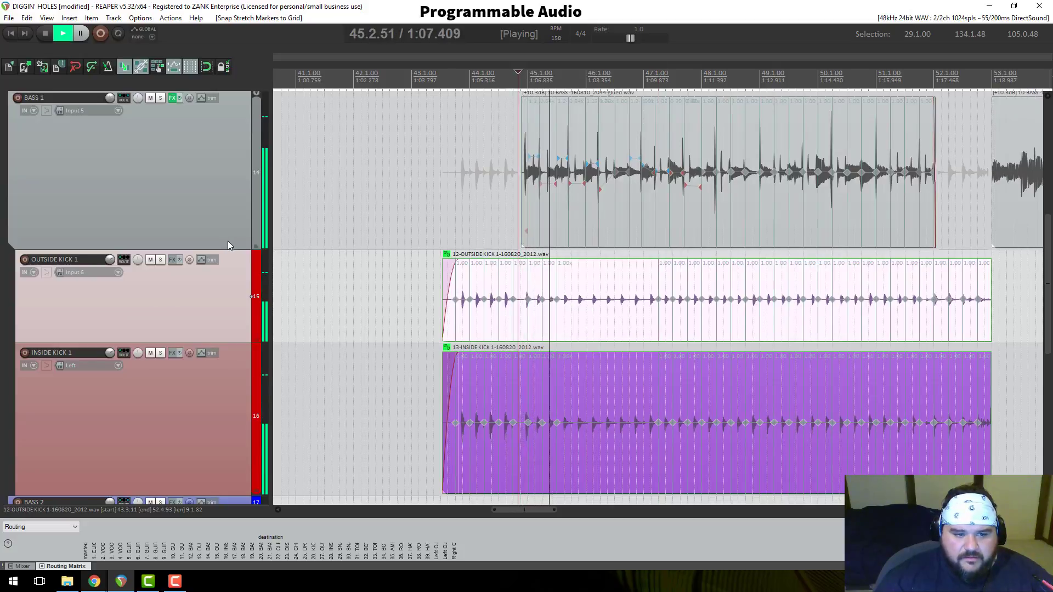
left_click(161, 260)
scroll(179, 159, "up", 1)
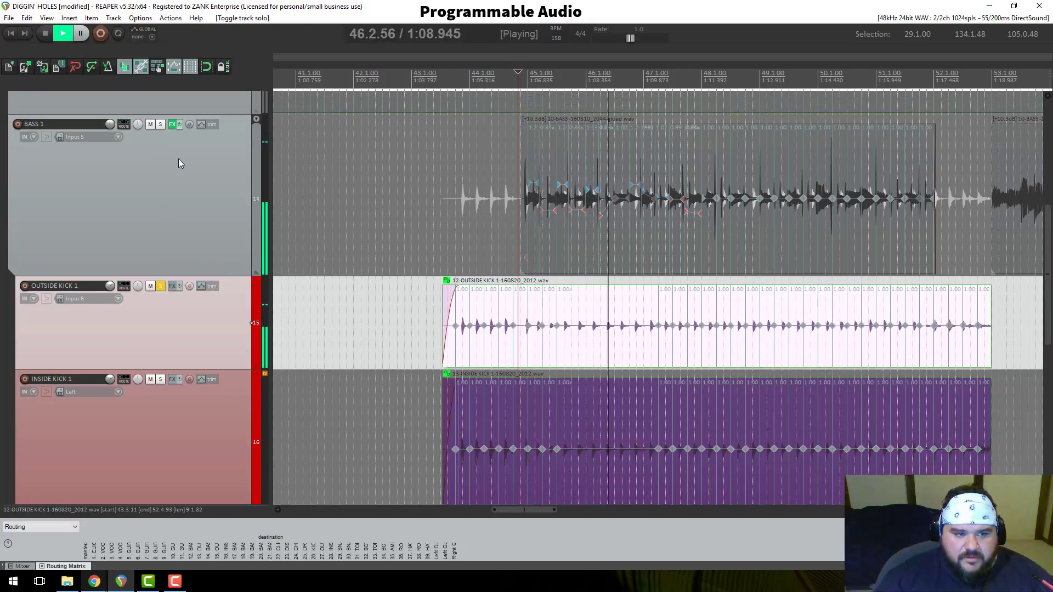
left_click(161, 125)
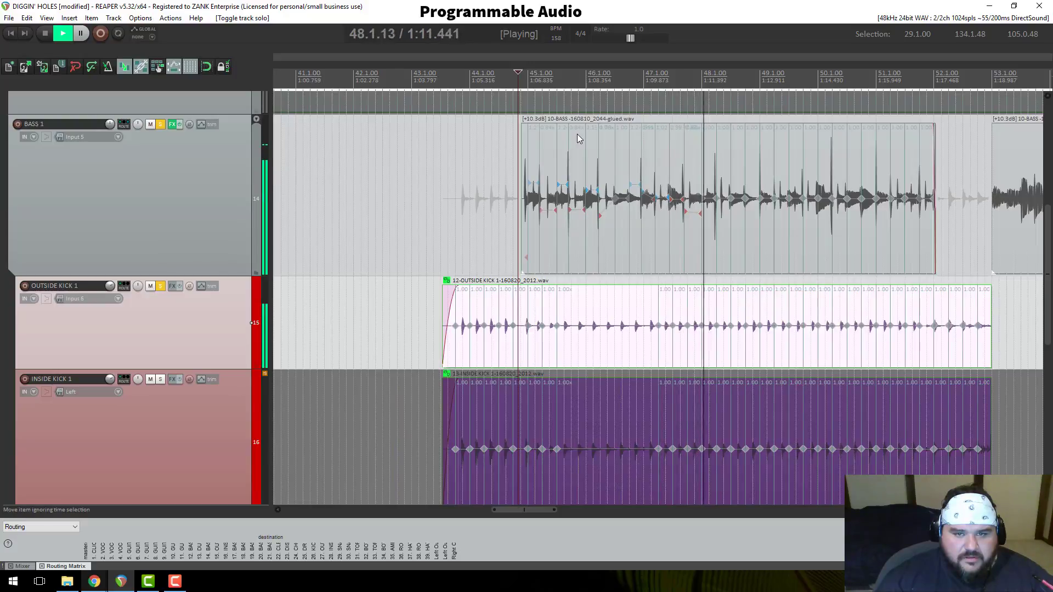
key("space")
key("space")
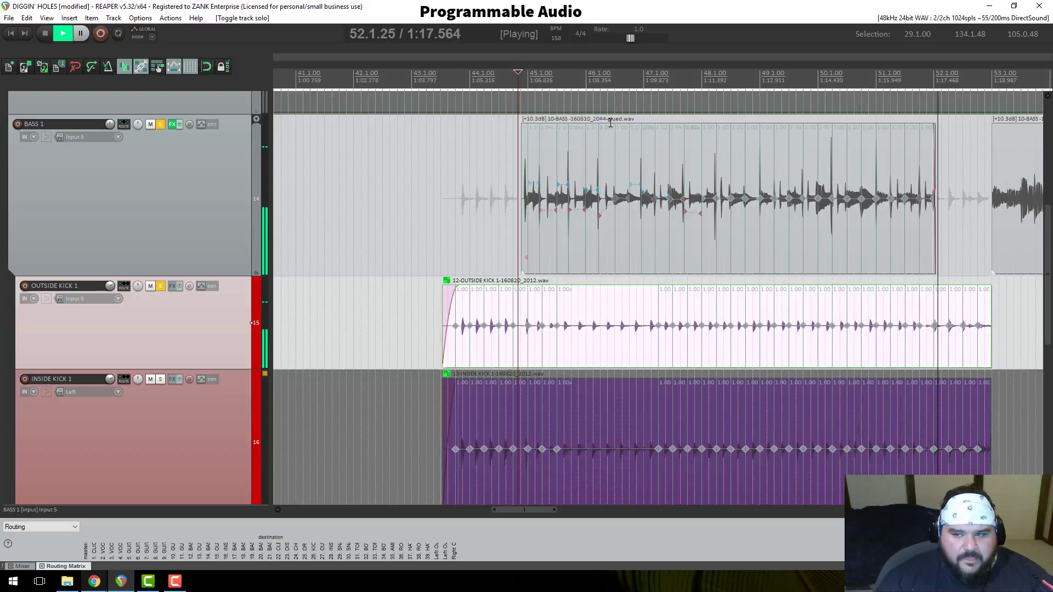
key("space")
Step: Place the edit cursor at 44.4.80 and move the BASS 1 item later so its first hit lines up with the kick near 45.1.00
left_click(526, 82)
scroll(576, 181, "up", 8)
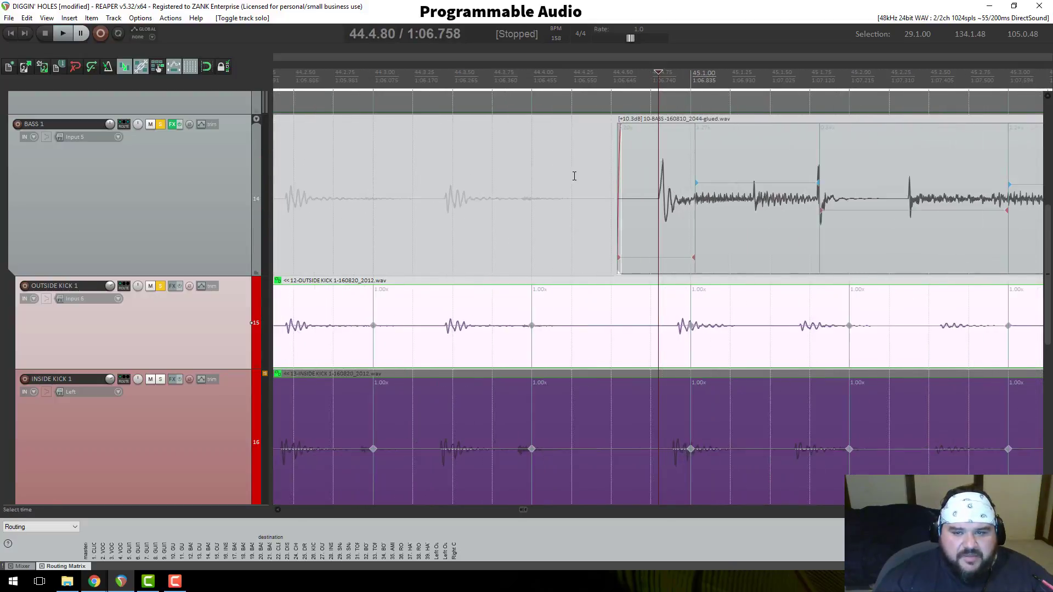
scroll(623, 212, "down", 8)
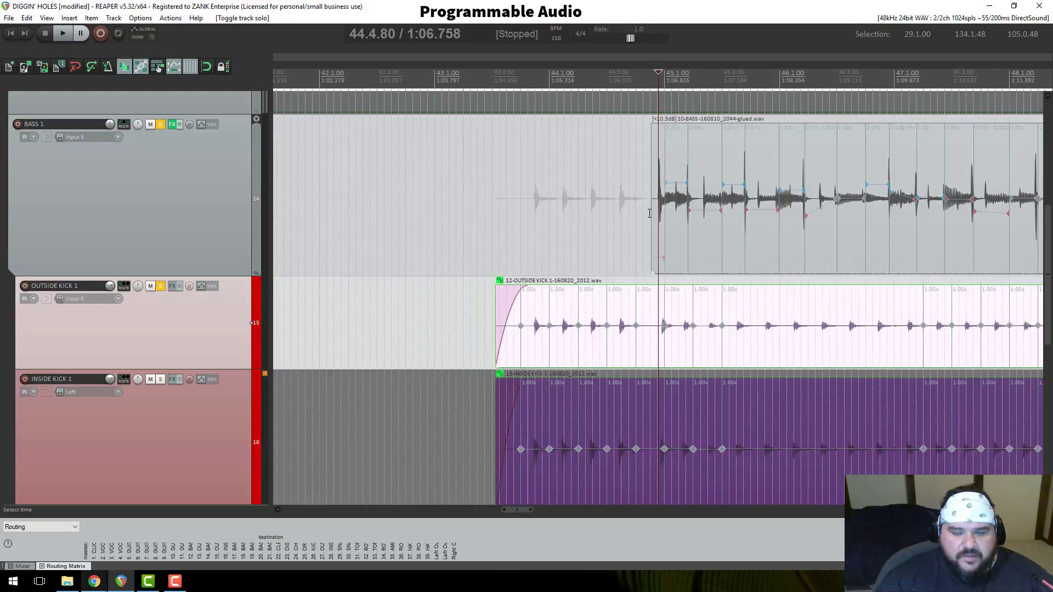
scroll(666, 218, "up", 8)
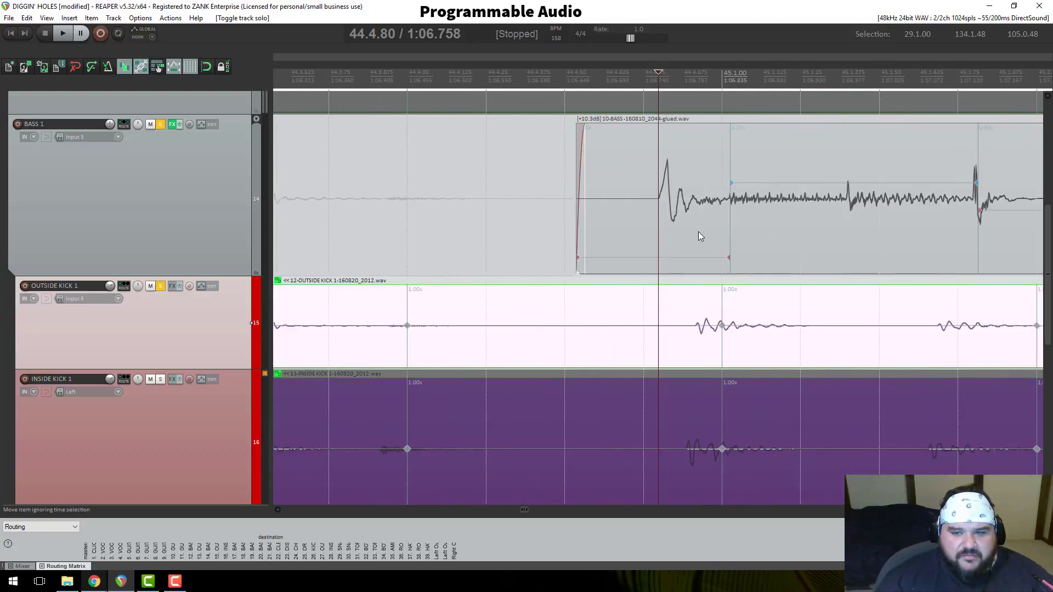
left_click_drag(700, 237, 748, 243)
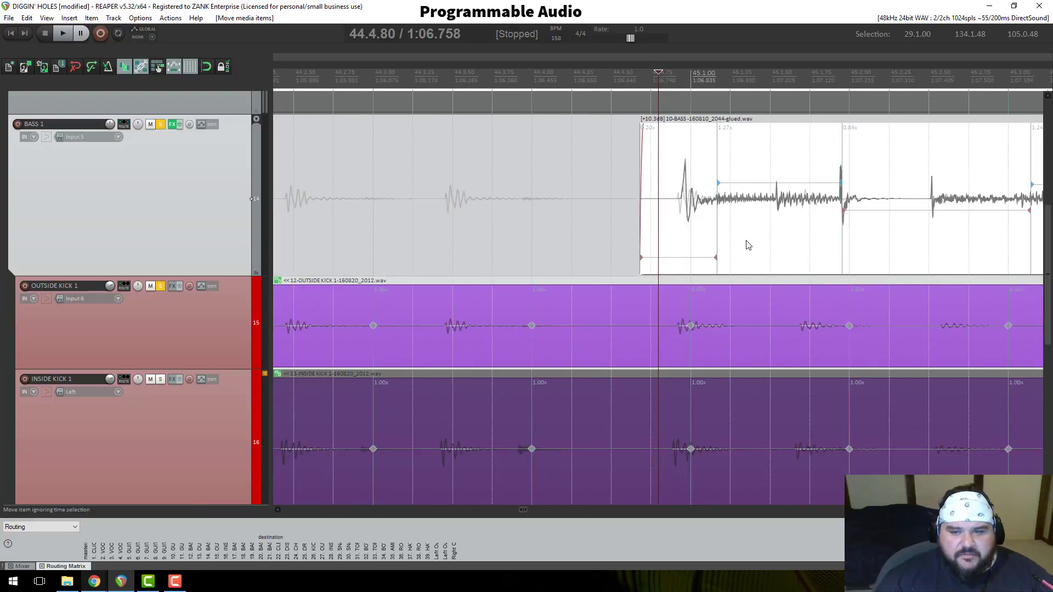
left_click_drag(738, 246, 741, 244)
scroll(698, 284, "down", 6)
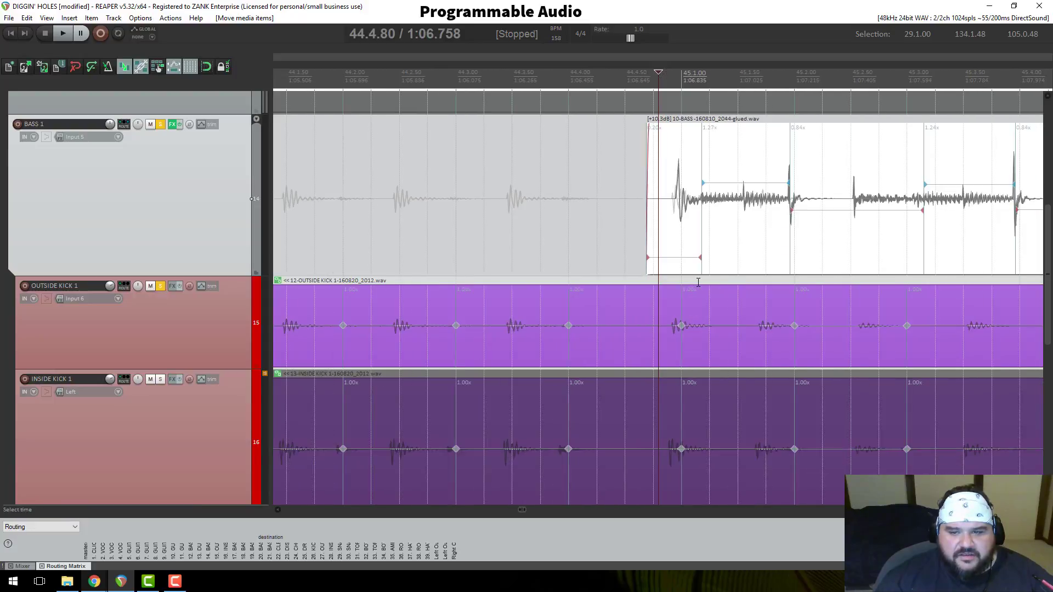
Step: Play the soloed bass and outside kick from just before bar 45 and stop playback around bar 52
left_click(646, 83)
key("space")
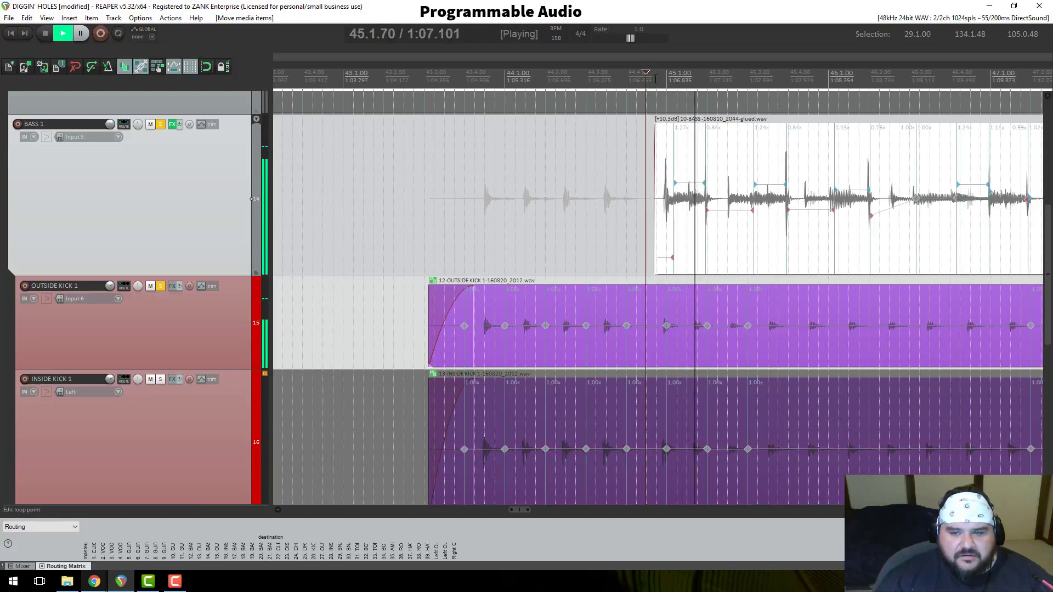
scroll(681, 198, "down", 4)
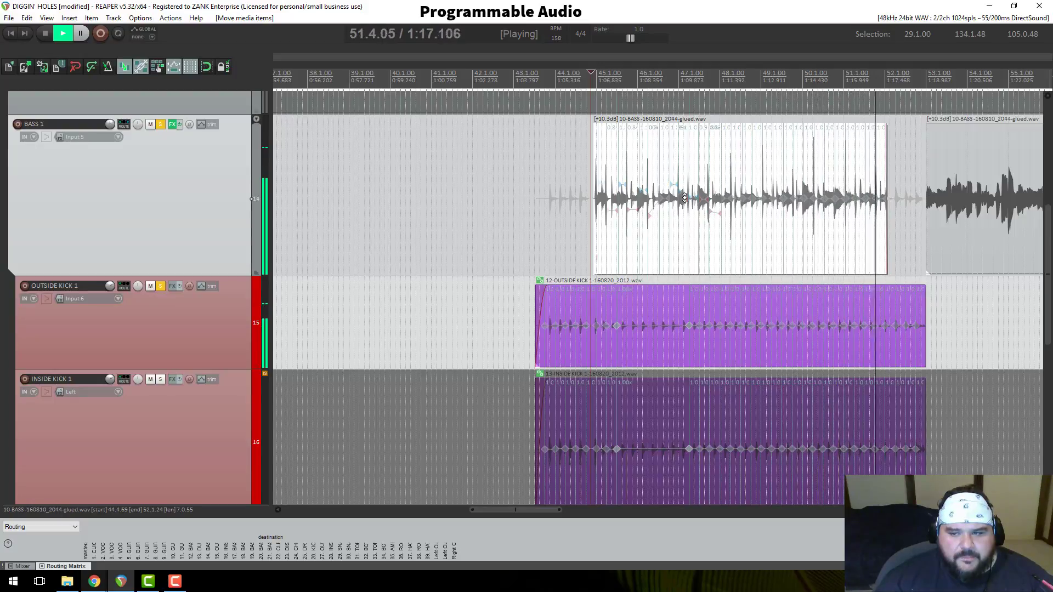
key("space")
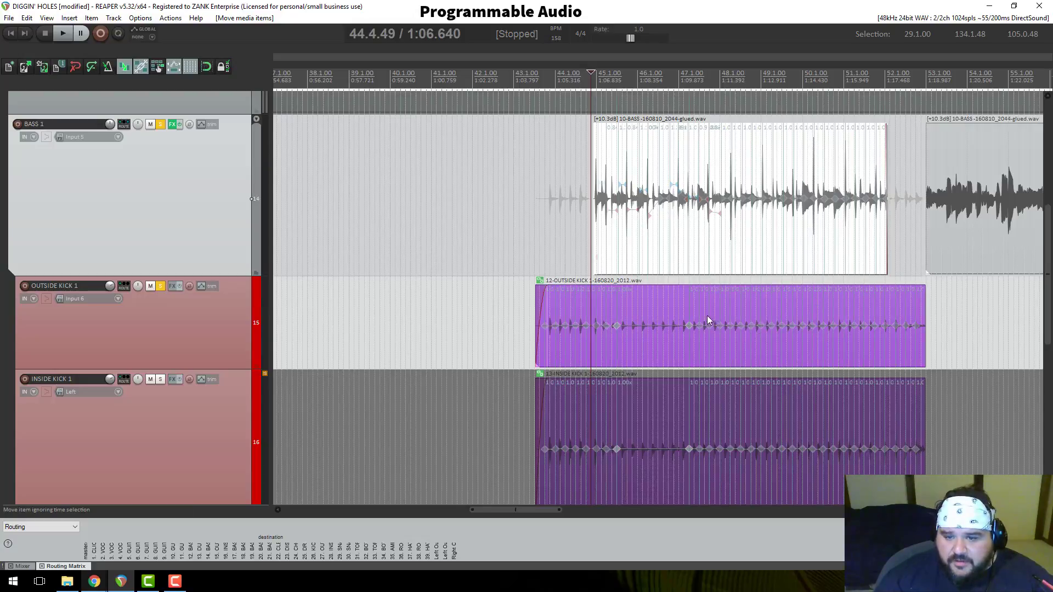
Step: Try moving the outside kick's stretch marker at 49.4.00 slightly later, and undo the adjustment
scroll(636, 303, "up", 5)
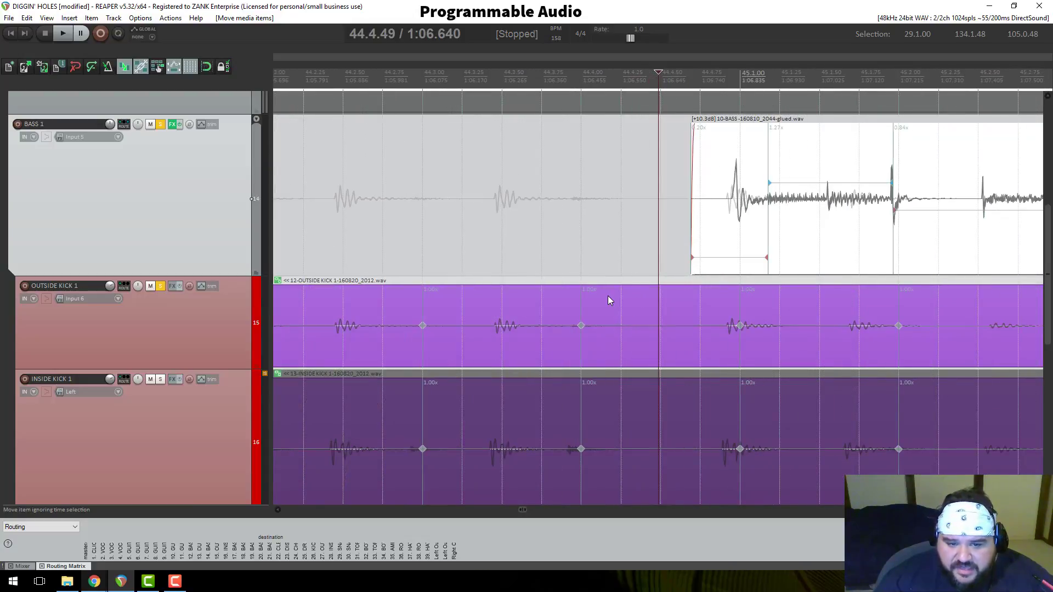
scroll(577, 301, "down", 2)
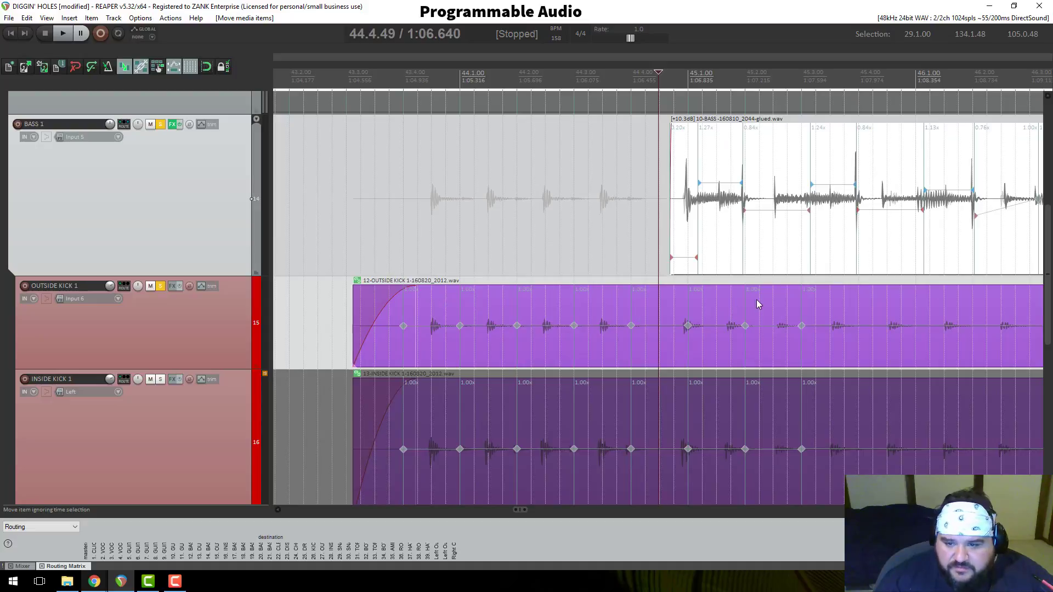
scroll(760, 301, "down", 3)
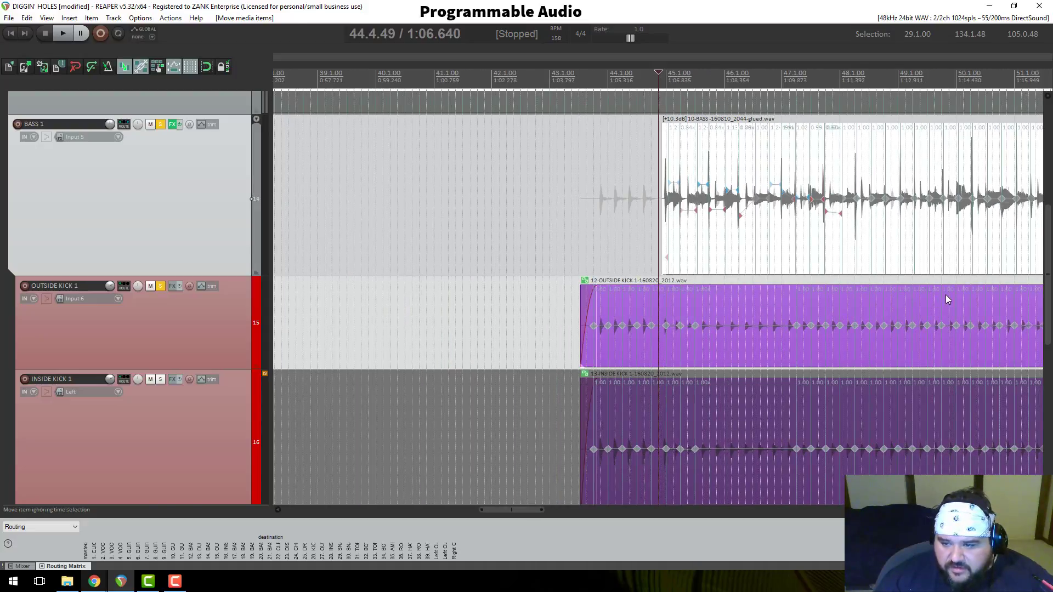
left_click(946, 299)
scroll(905, 307, "up", 4)
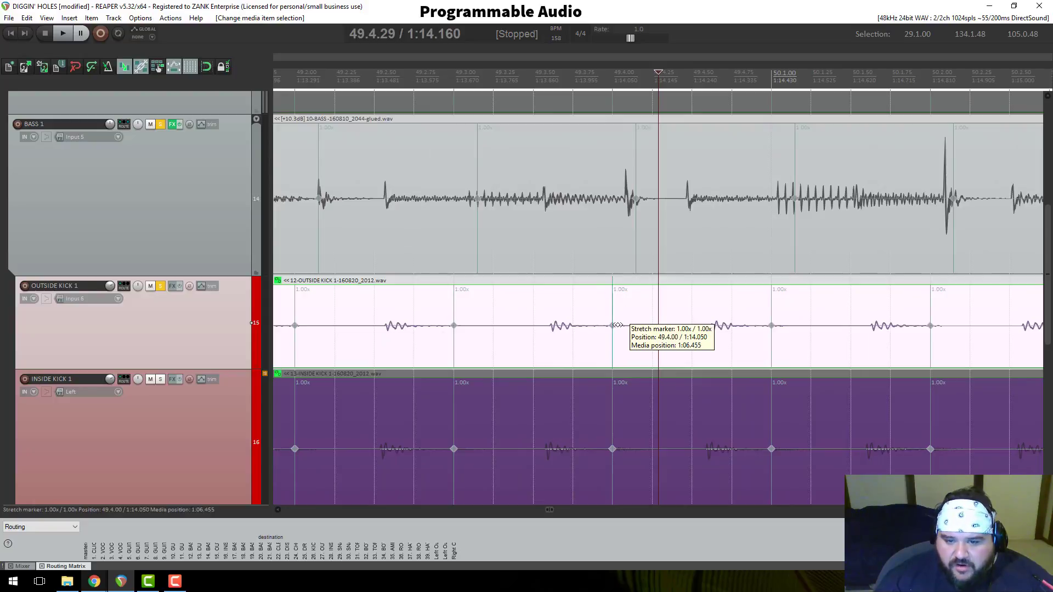
left_click_drag(612, 326, 625, 326)
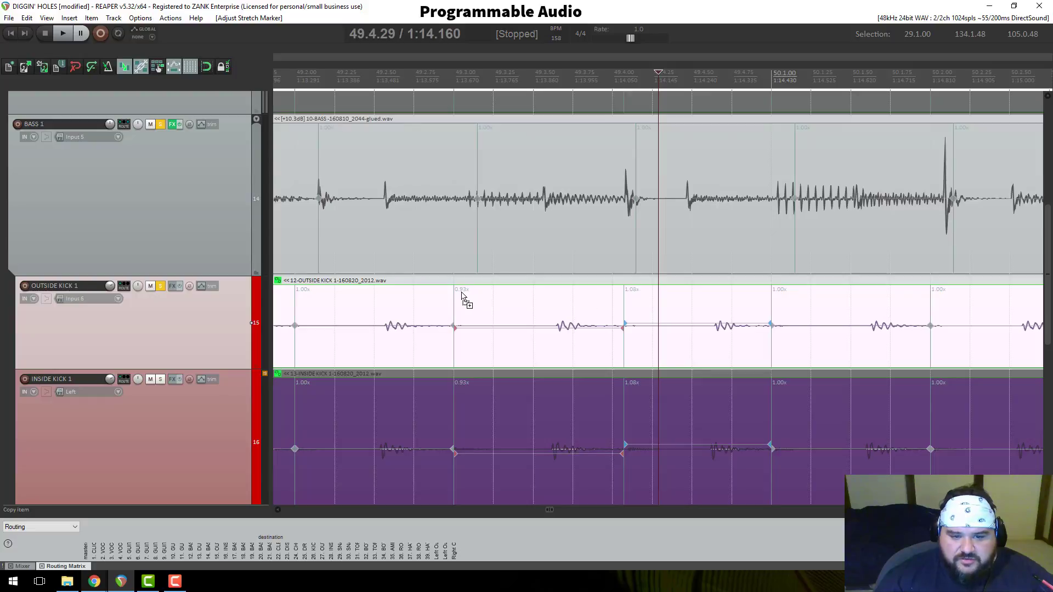
key("ctrl+z")
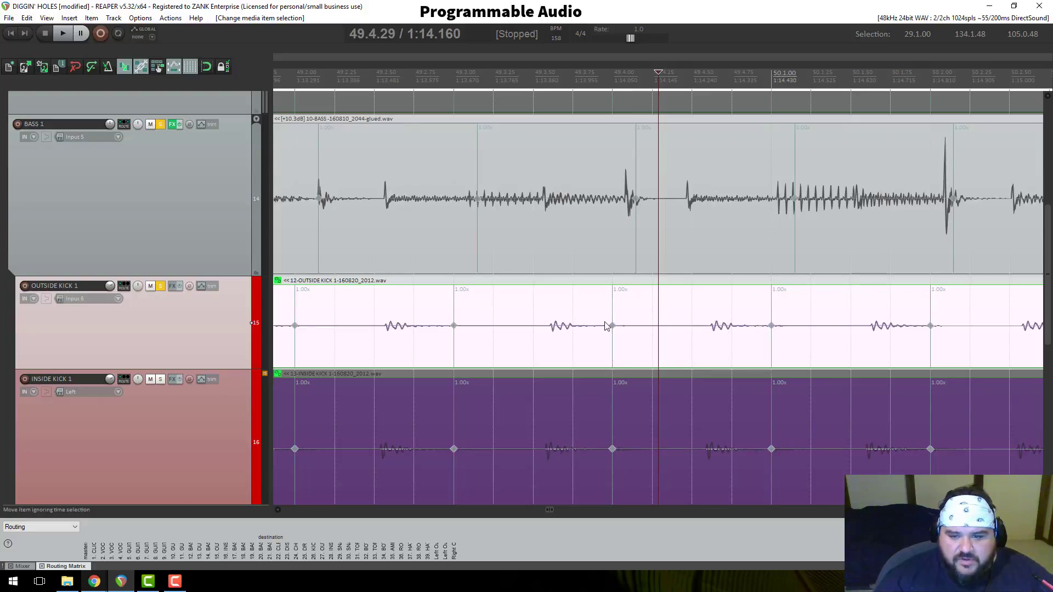
Step: Set the grid line spacing to 1/8 and close the grid settings
scroll(654, 331, "down", 4)
scroll(913, 312, "down", 2)
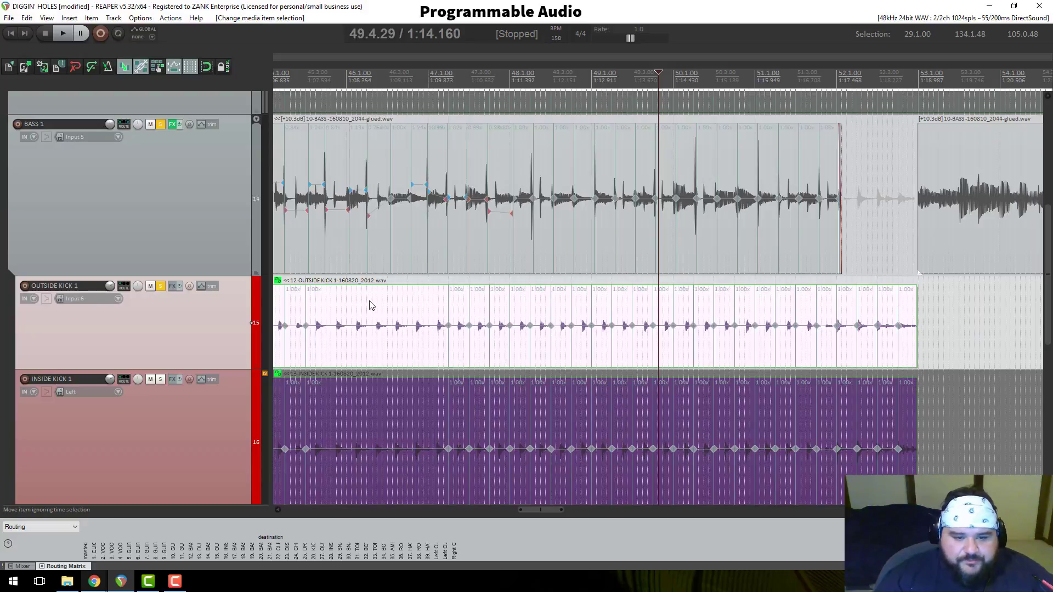
right_click(188, 68)
left_click(114, 125)
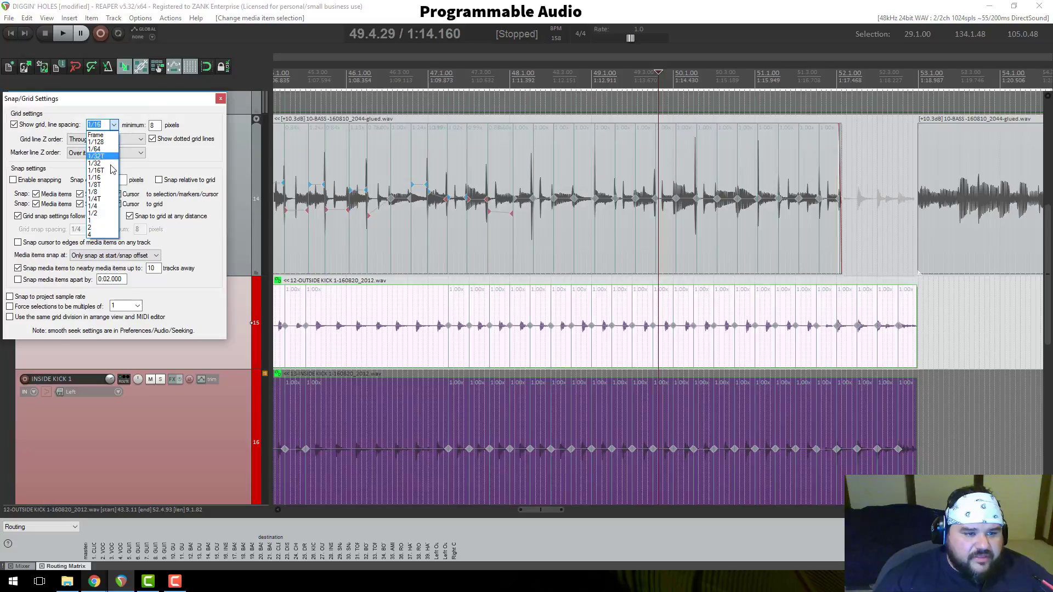
left_click(110, 192)
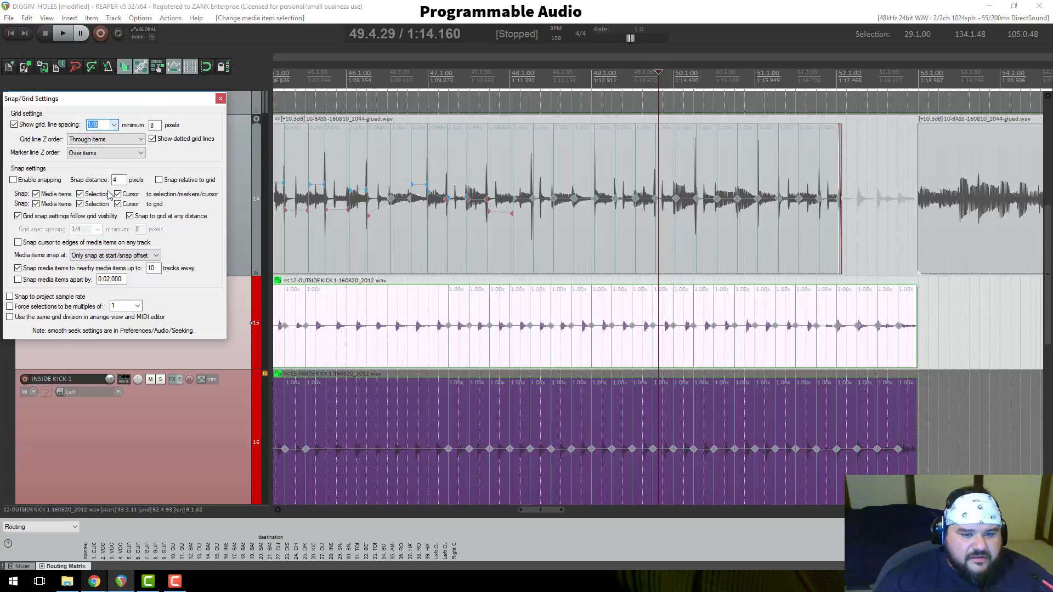
left_click(220, 99)
Step: Snap all stretch markers in the selected outside and inside kick items to the 1/8 grid
right_click(417, 301)
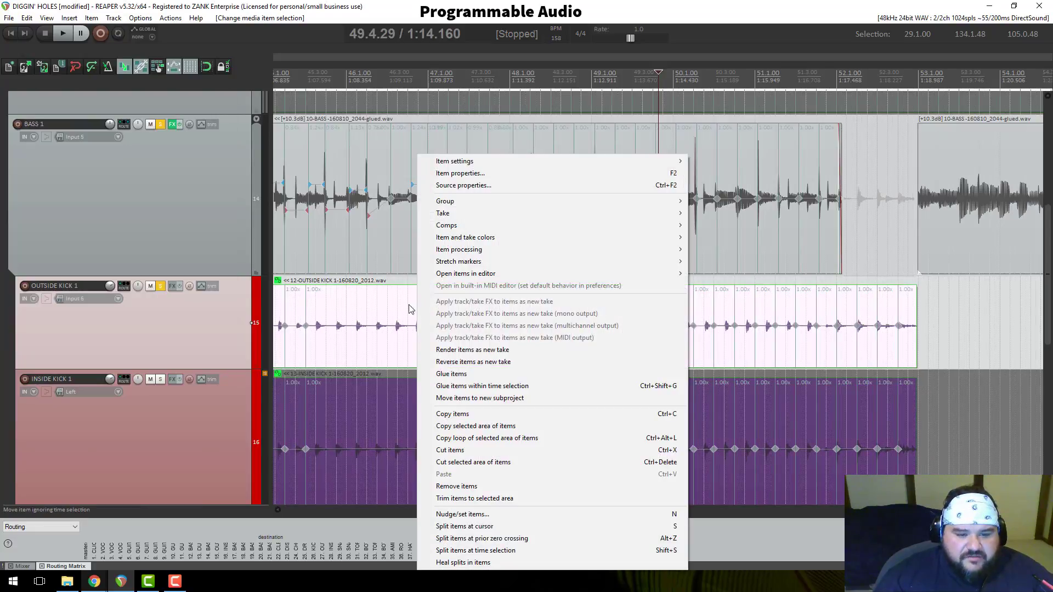
left_click(405, 317)
scroll(405, 317, "up", 4)
scroll(410, 318, "down", 4)
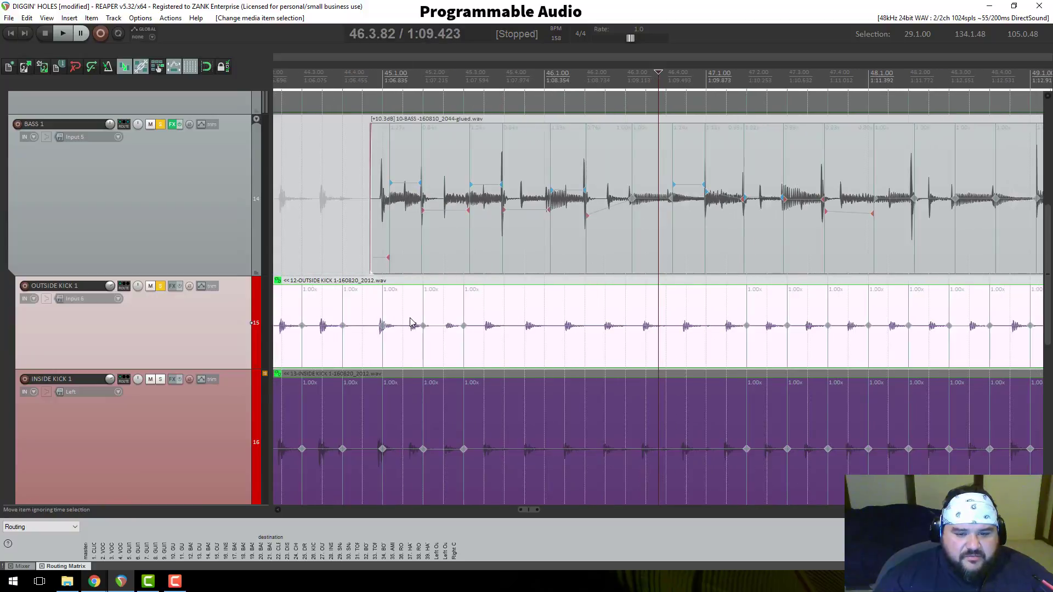
right_click(607, 334)
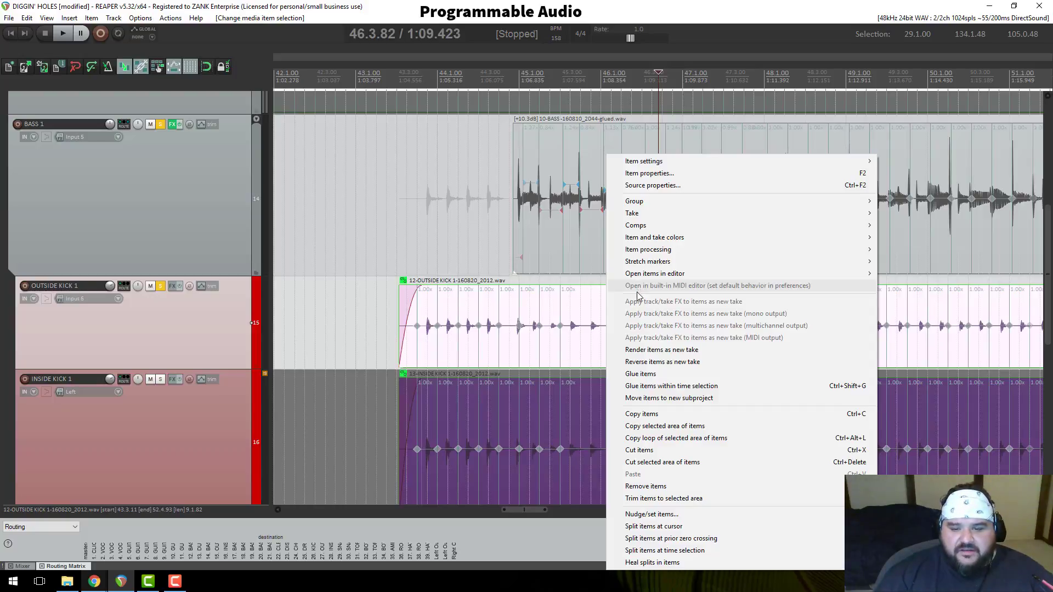
mouse_move(651, 279)
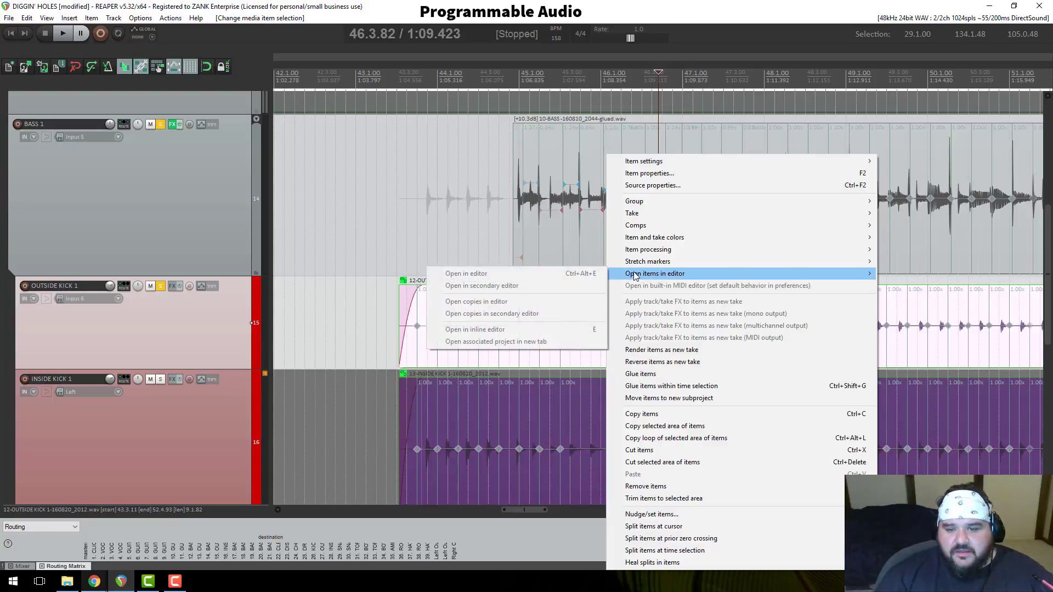
mouse_move(642, 262)
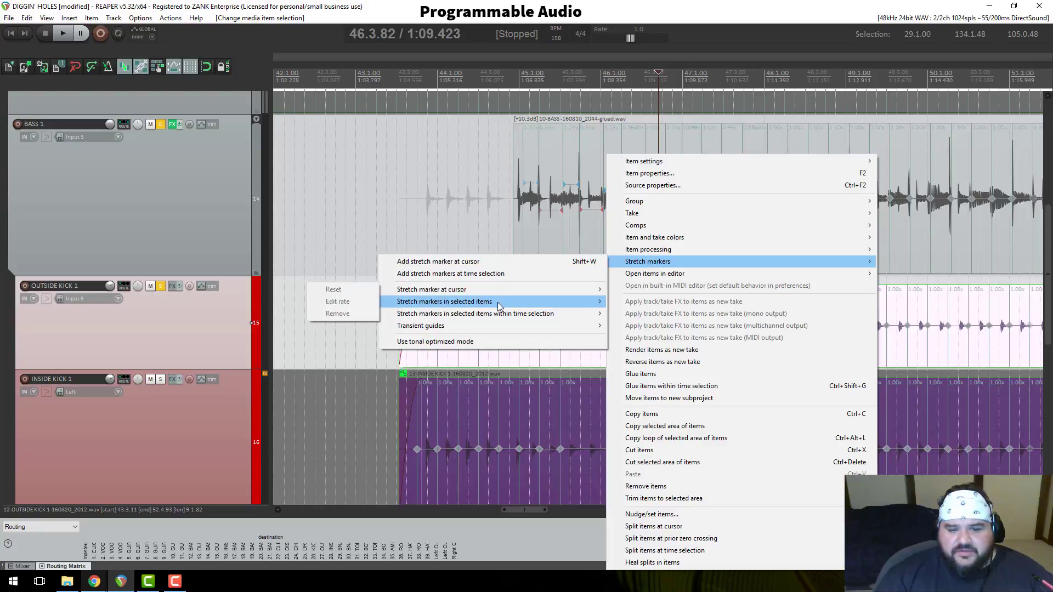
mouse_move(409, 306)
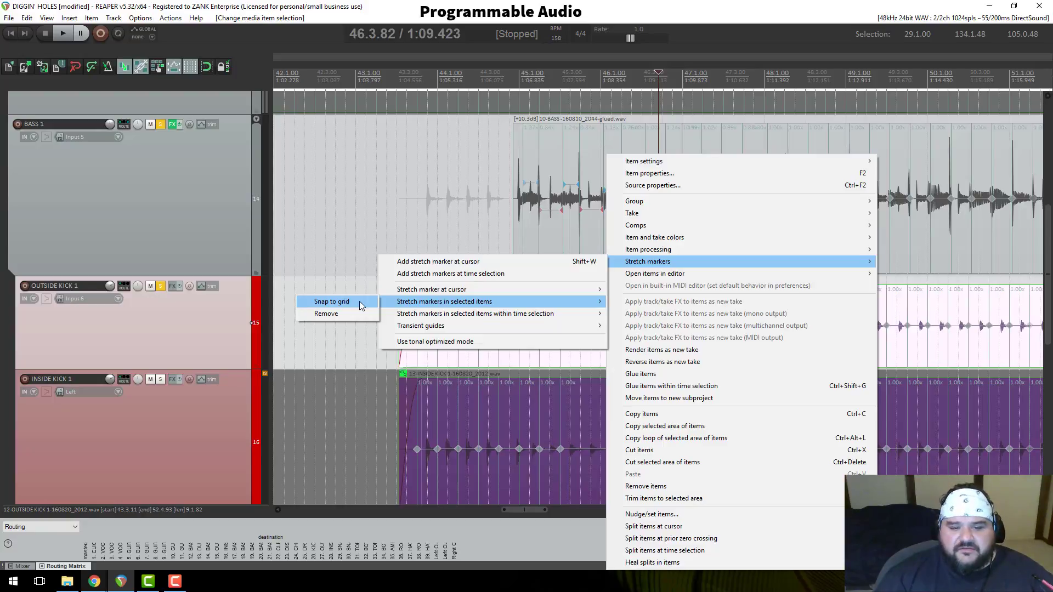
left_click(360, 301)
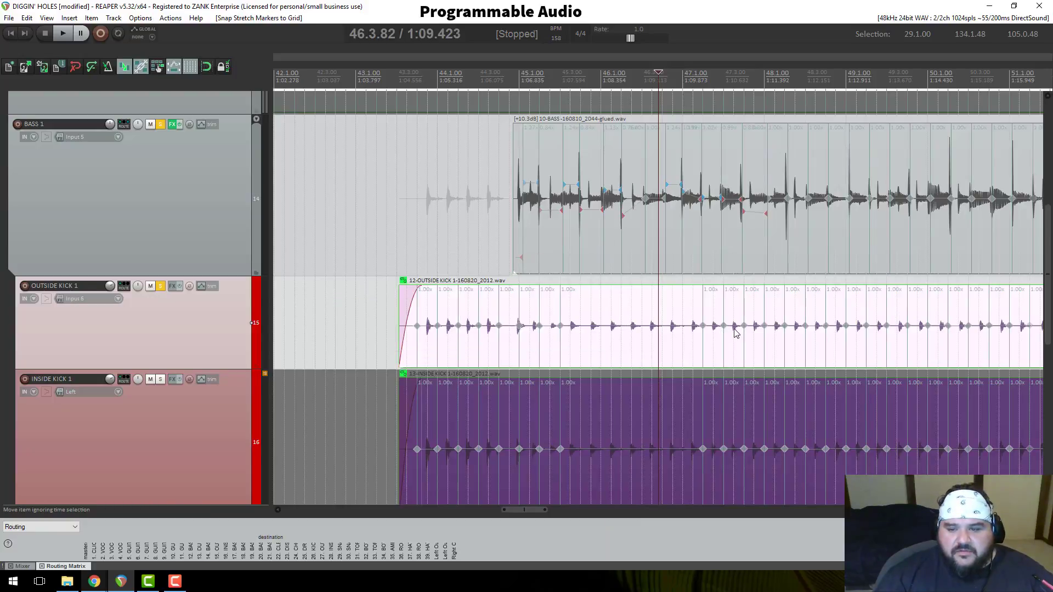
Step: Set the grid line spacing to 1/4 and close the grid settings
scroll(736, 332, "down", 5)
scroll(713, 220, "up", 7)
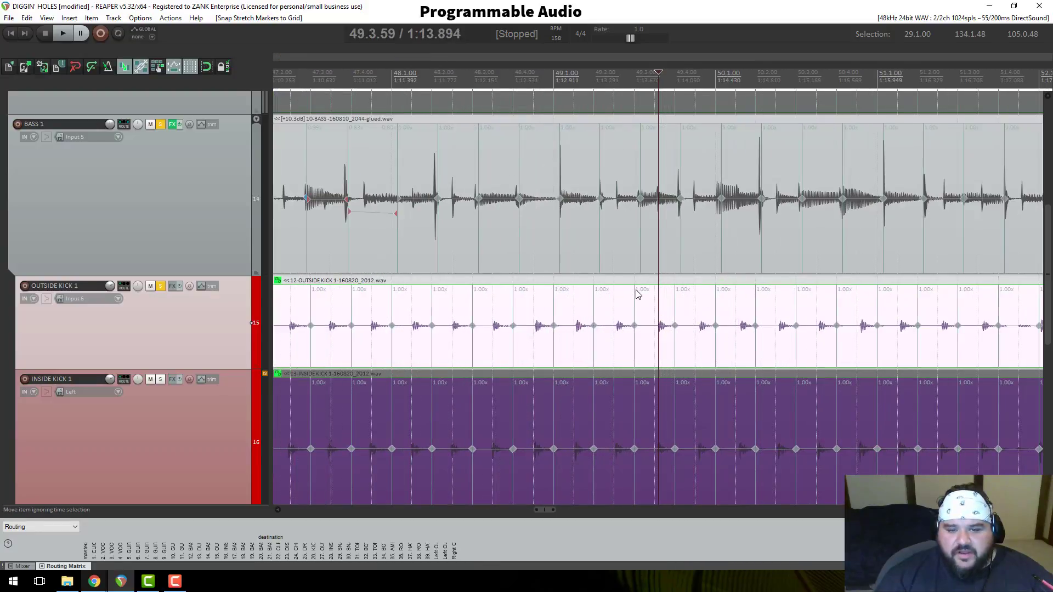
scroll(637, 295, "down", 2)
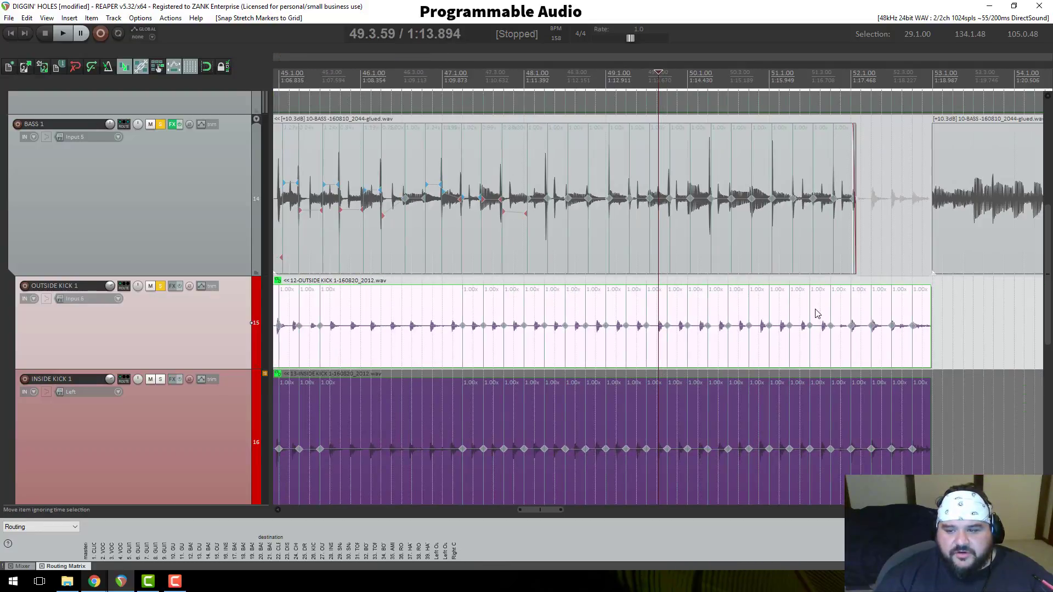
scroll(564, 298, "down", 2)
scroll(565, 304, "up", 2)
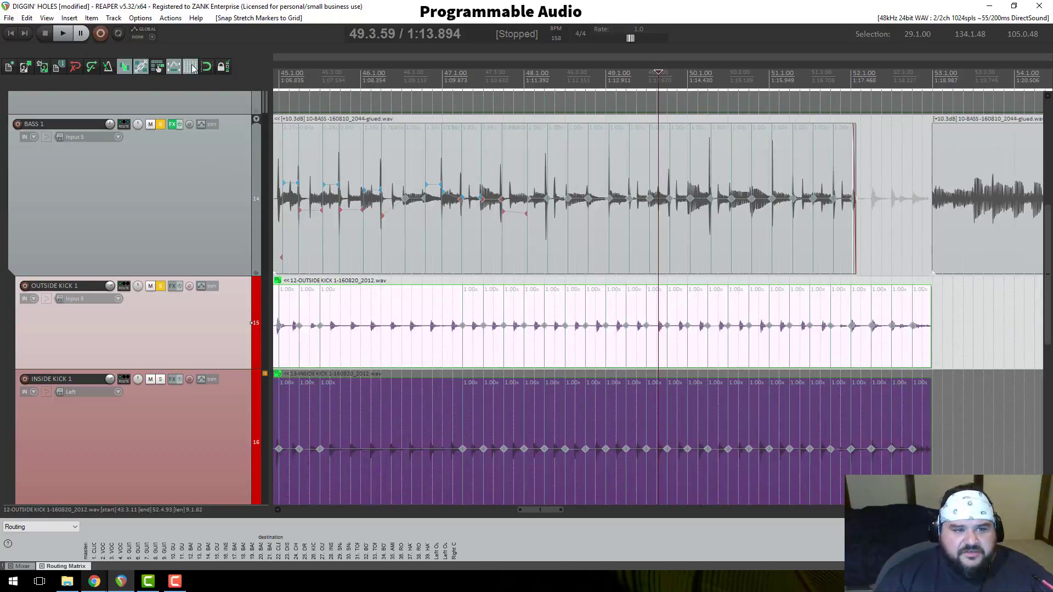
right_click(190, 66)
key("Escape")
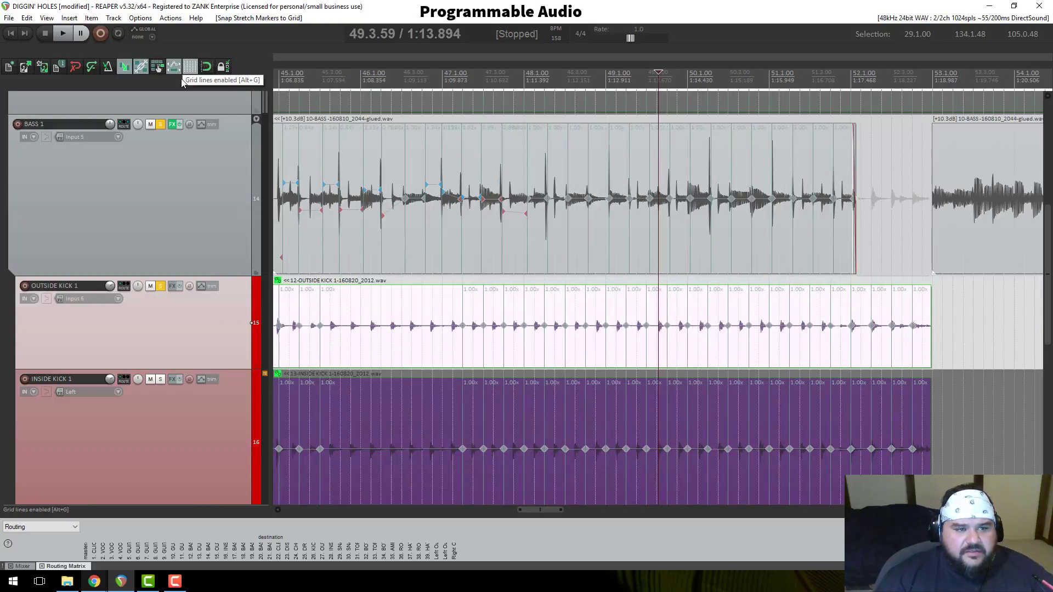
right_click(190, 66)
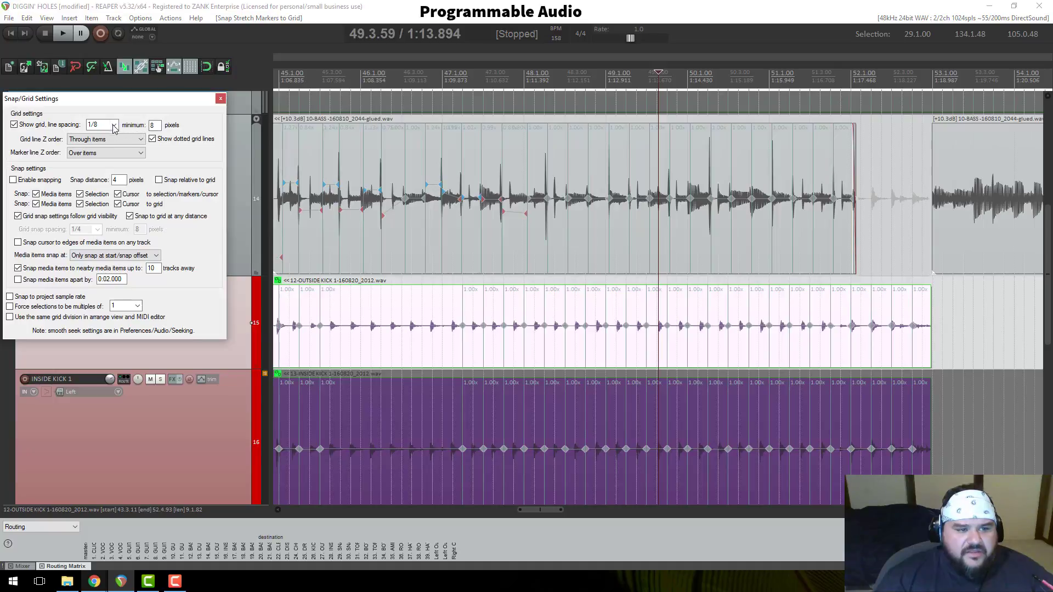
left_click(113, 127)
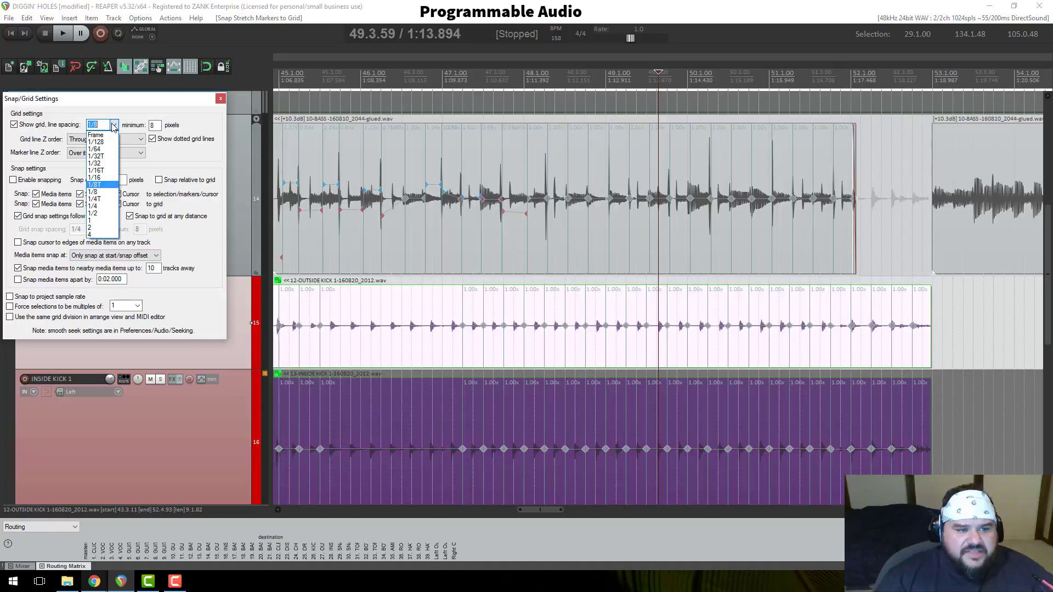
left_click(107, 207)
left_click(220, 100)
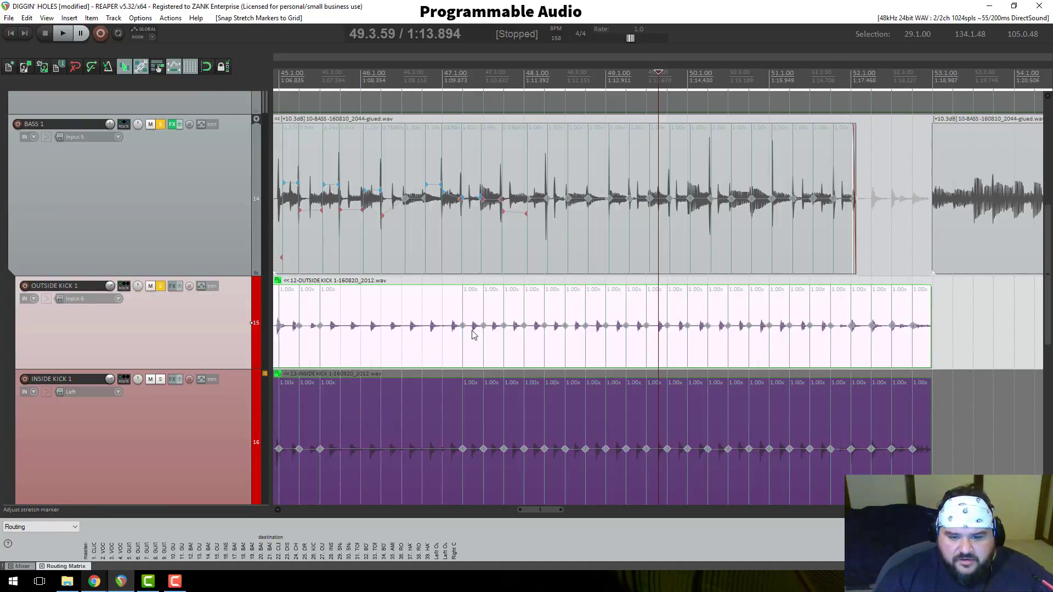
Step: Snap all stretch markers in the selected kick items to the 1/4 grid
right_click(485, 318)
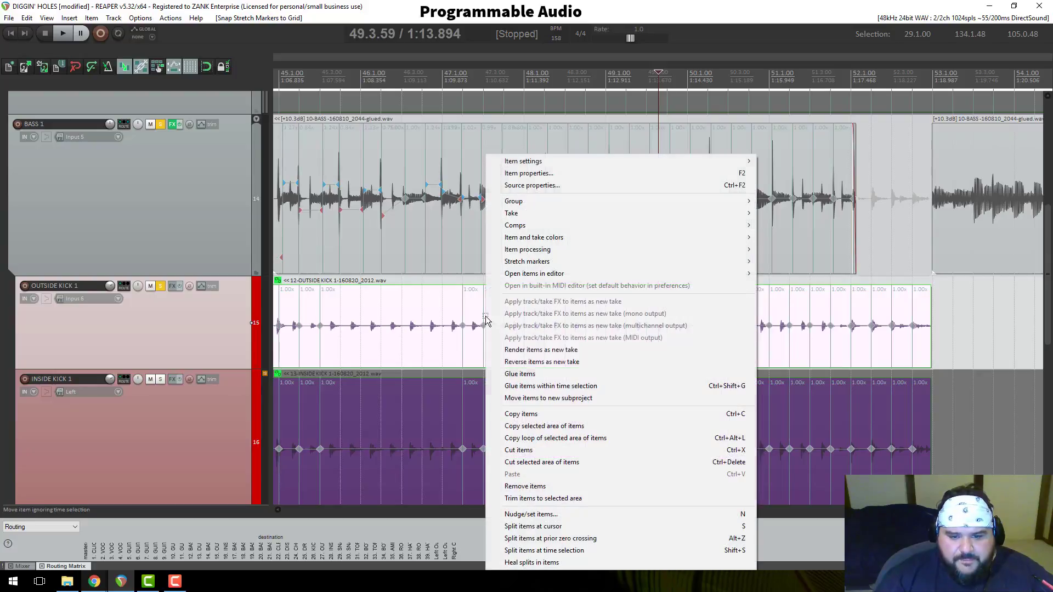
mouse_move(515, 264)
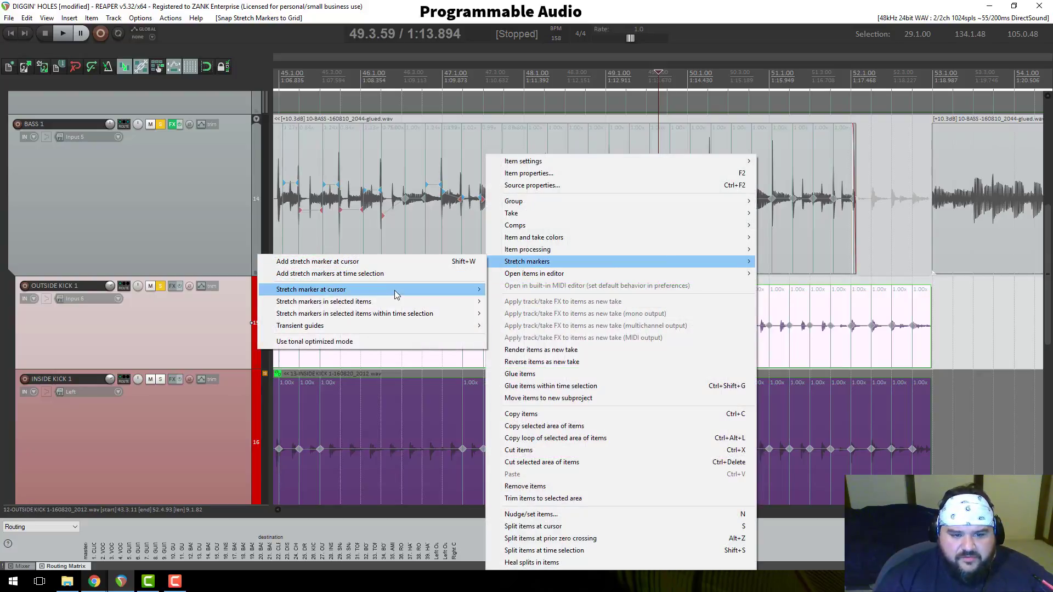
mouse_move(351, 303)
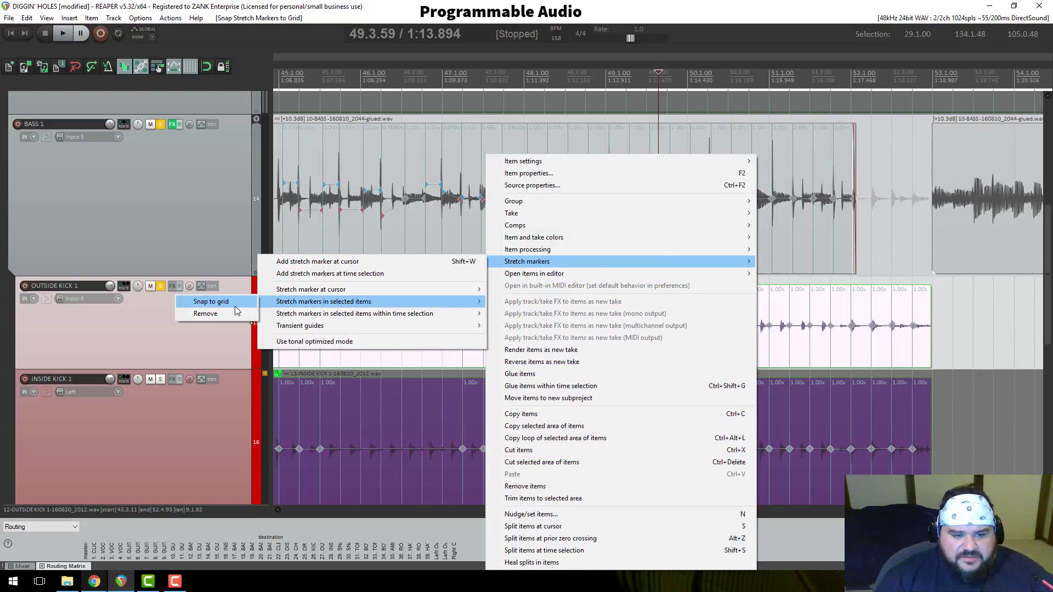
left_click(235, 305)
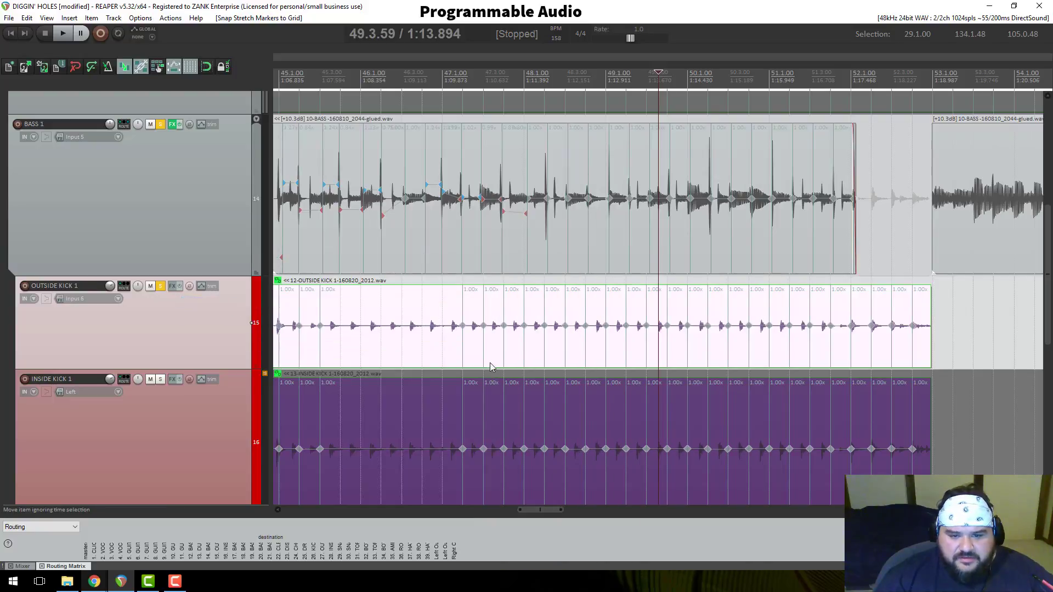
Step: Compare the outside kick's stretch markers with its hits, the bass markers and the duplicate click track
scroll(499, 346, "down", 2)
scroll(499, 347, "up", 2)
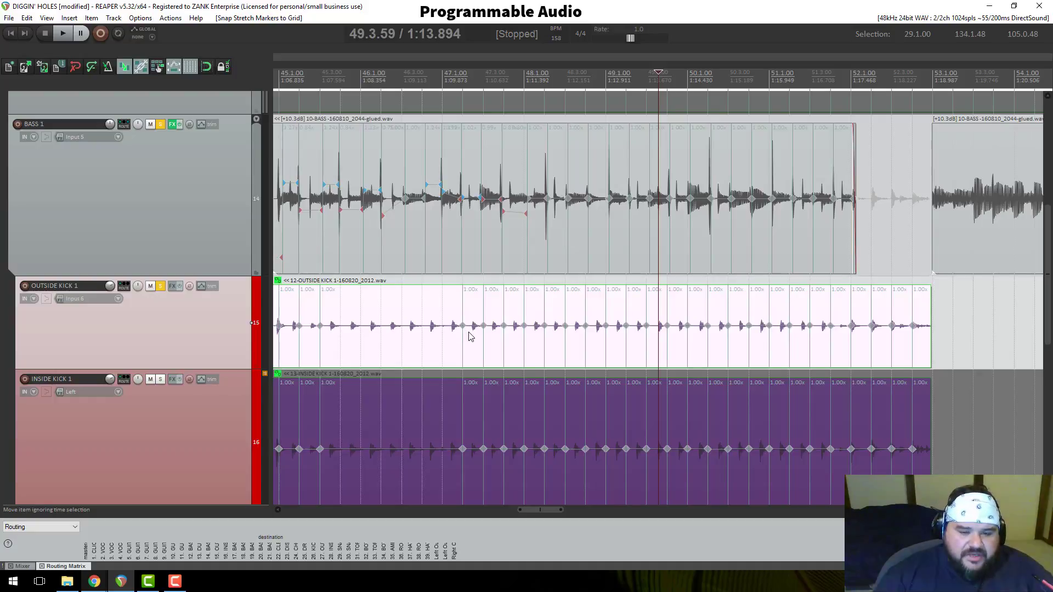
scroll(471, 336, "down", 3)
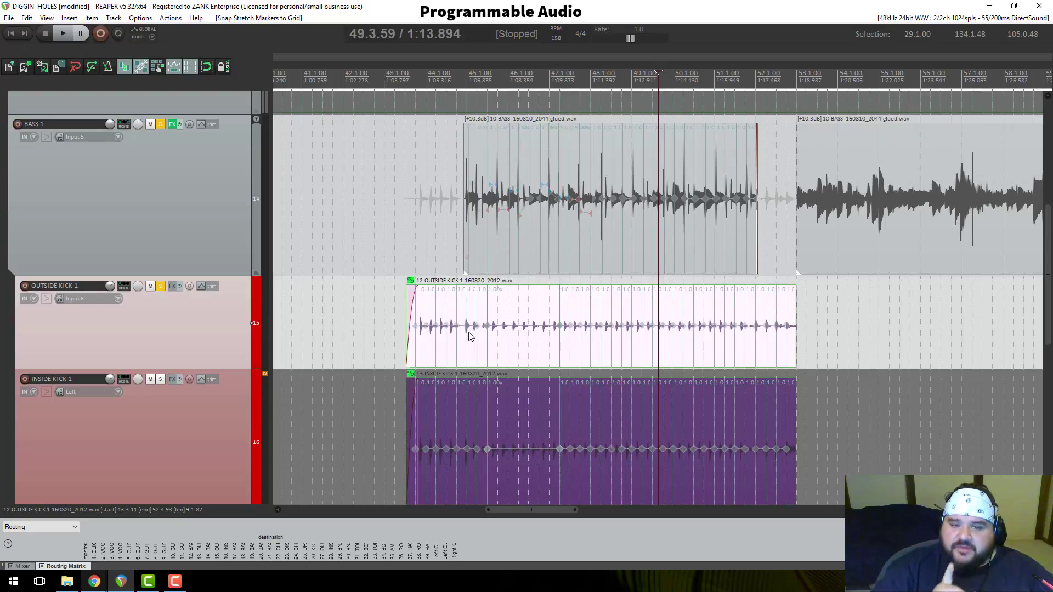
scroll(570, 317, "up", 8)
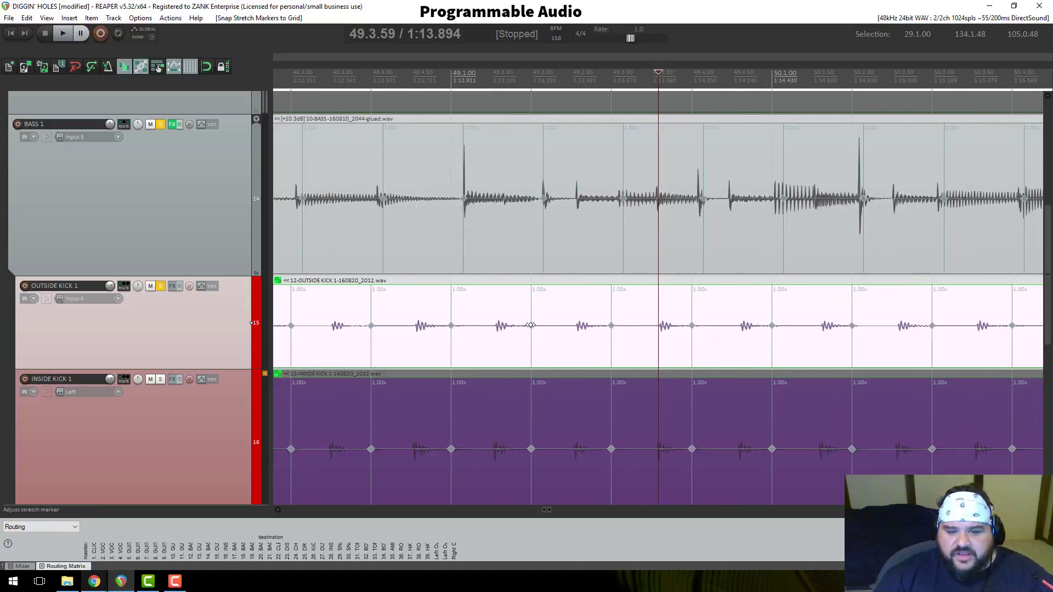
scroll(207, 255, "up", 3)
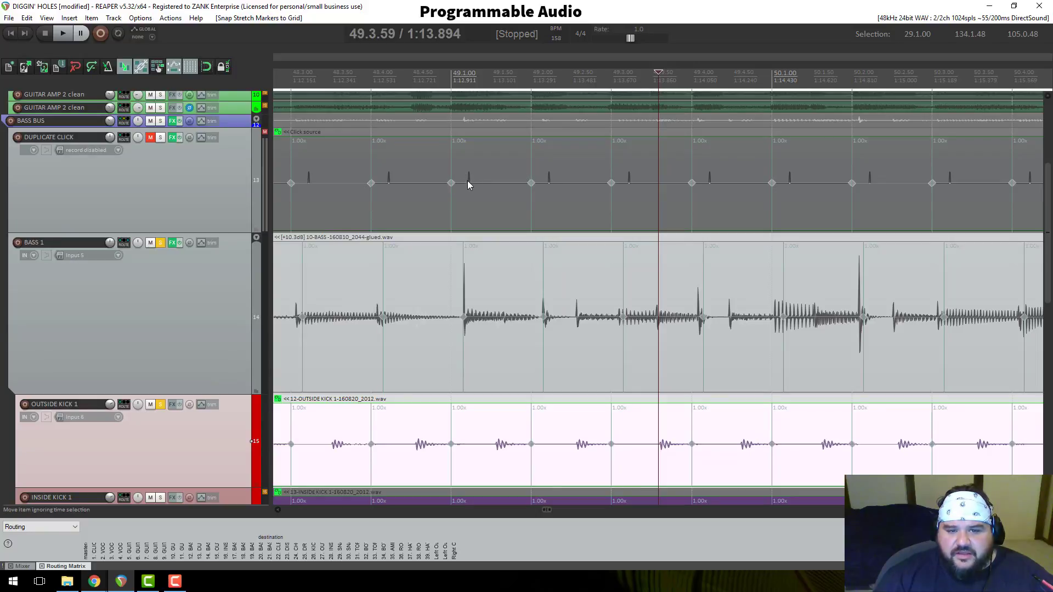
scroll(592, 192, "down", 5)
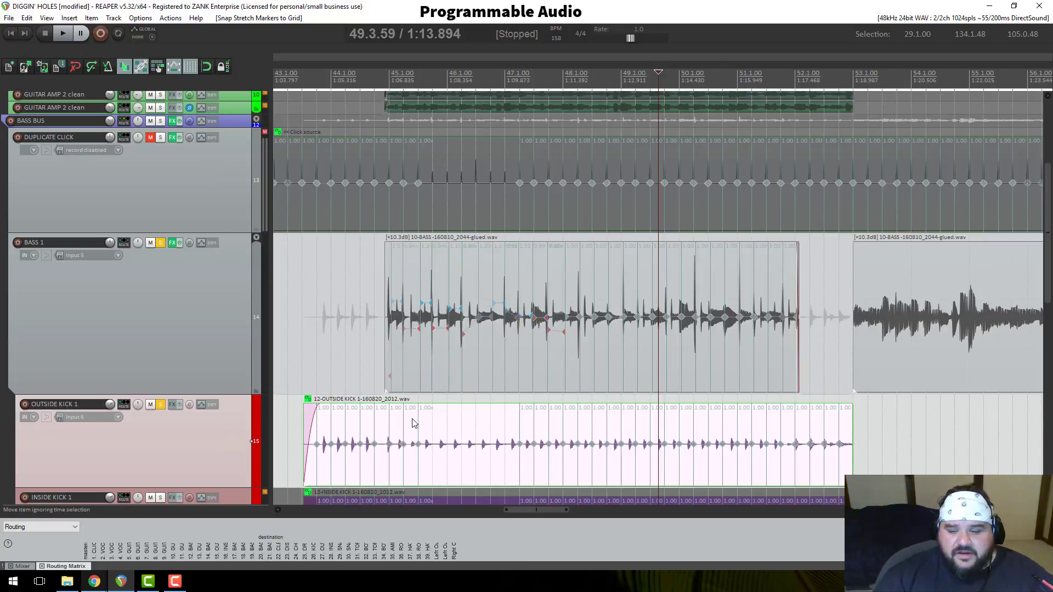
Step: Play the soloed bass and kick tracks from just before bar 45
left_click(379, 74)
key("space")
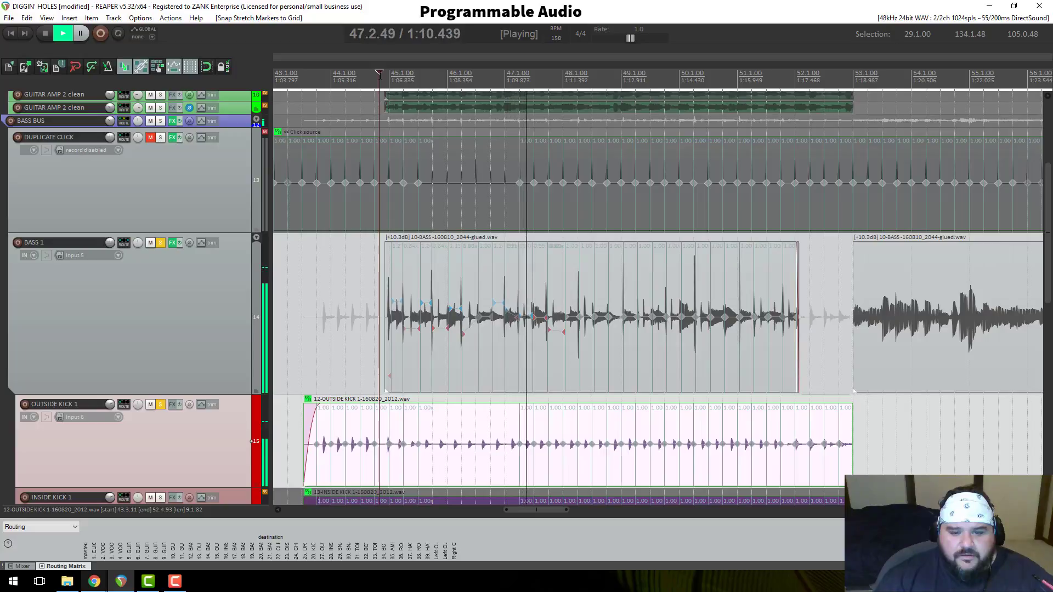
key("space")
Step: Solo both GUITAR AMP 2 clean tracks and play them with the bass and kick from just before bar 45
scroll(200, 224, "up", 5)
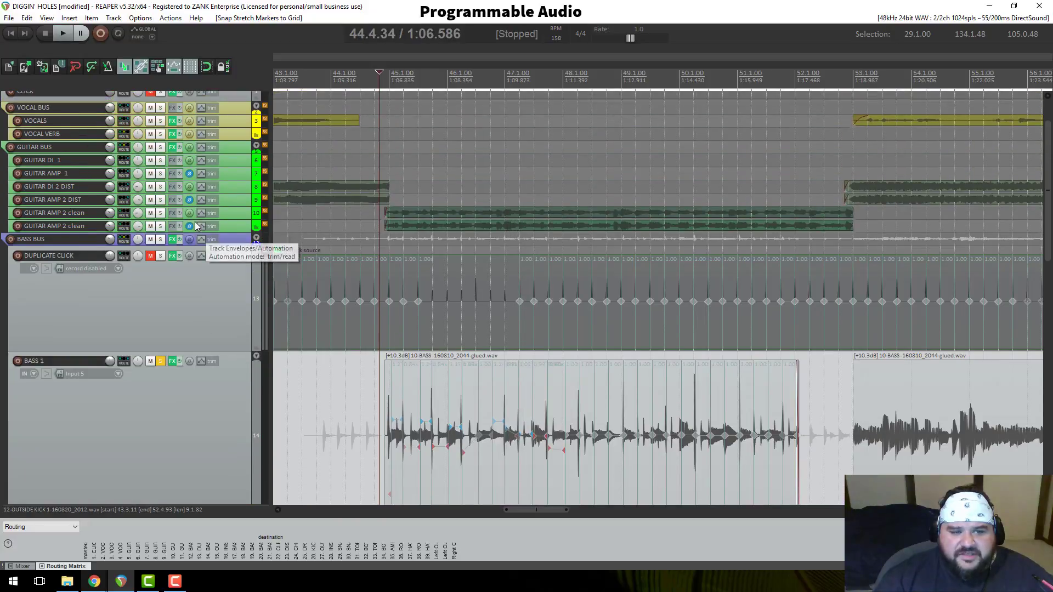
left_click(160, 226)
left_click(160, 213)
scroll(181, 310, "down", 4)
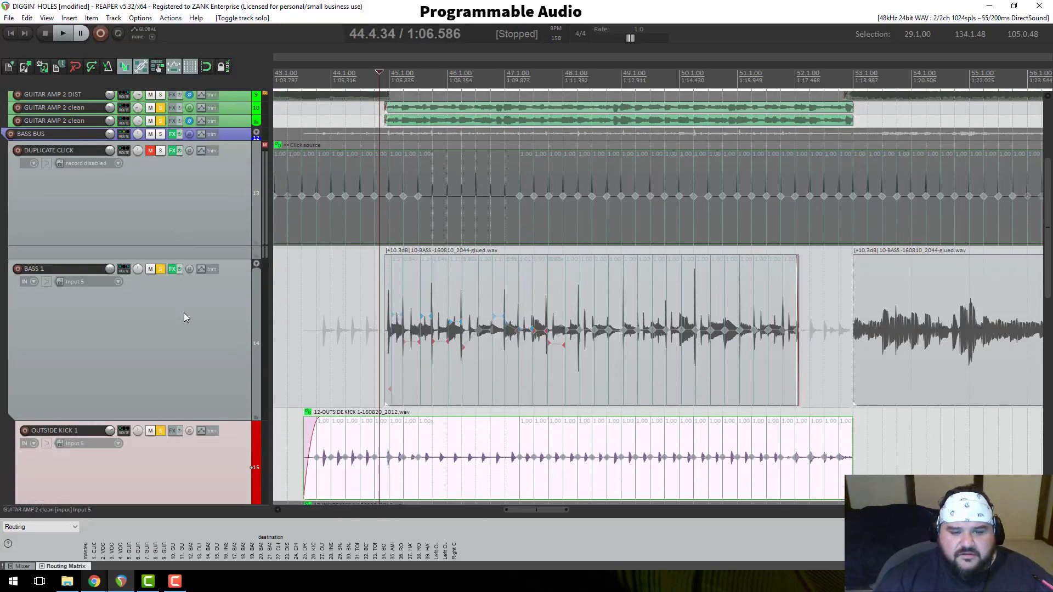
key("space")
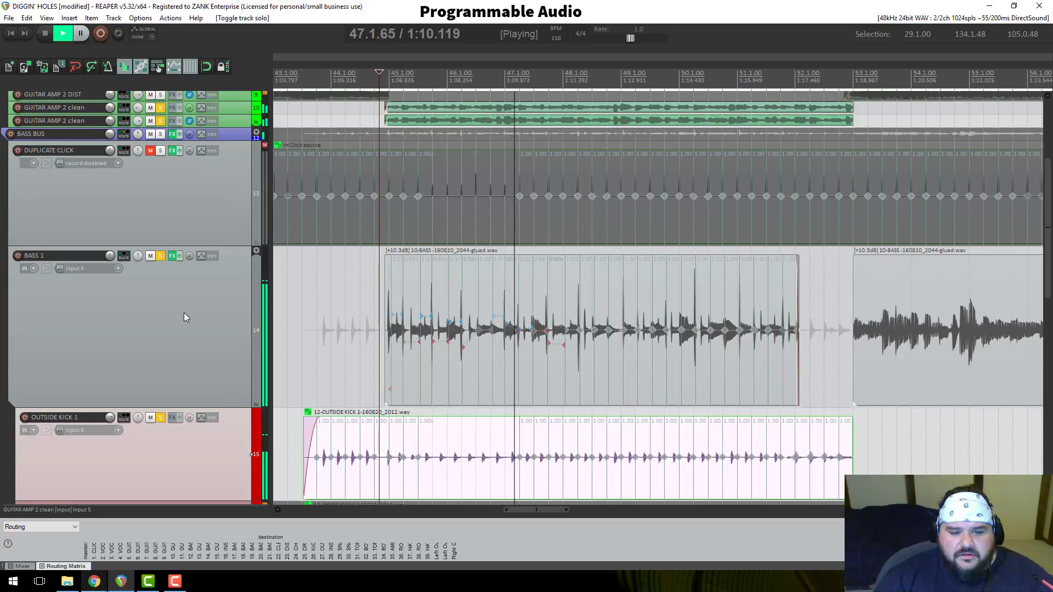
key("space")
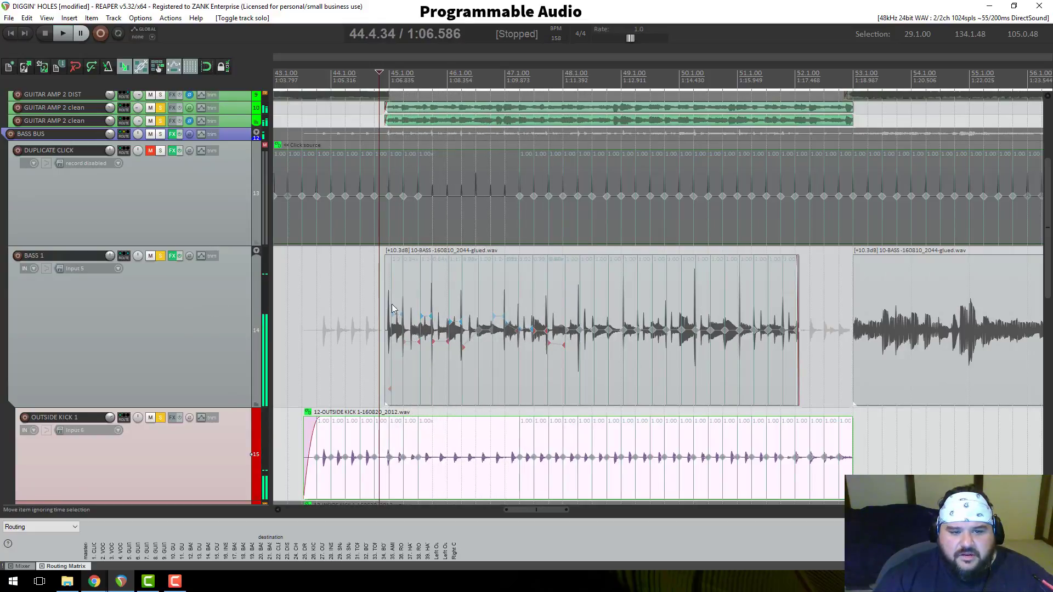
Step: Place the edit cursor at the start of the bass item before bar 45 and enlarge both GUITAR AMP 2 clean tracks' heights
left_click(385, 70)
scroll(385, 71, "up", 3)
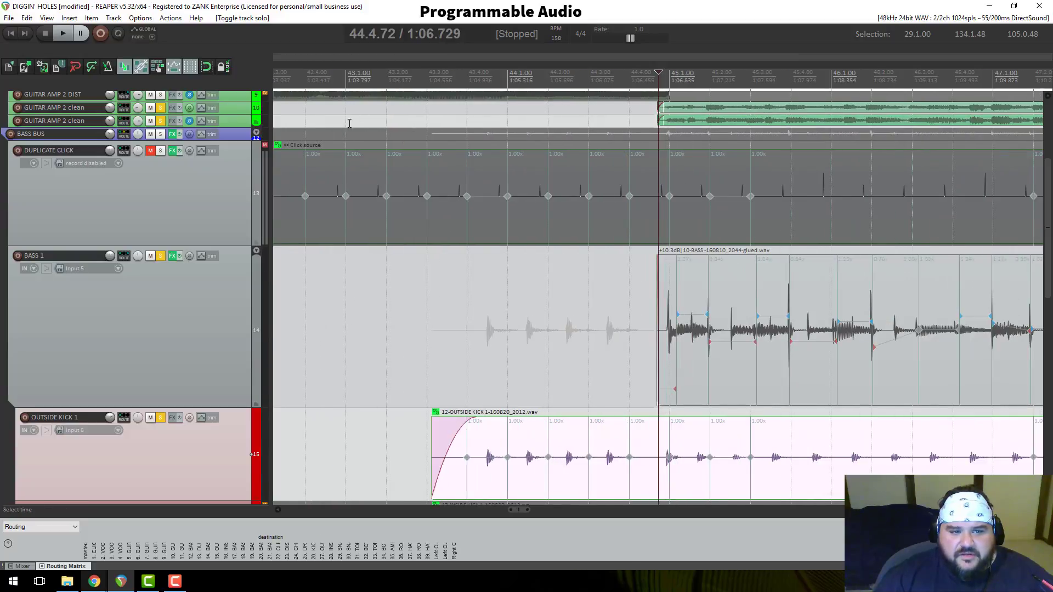
left_click_drag(240, 144, 240, 165)
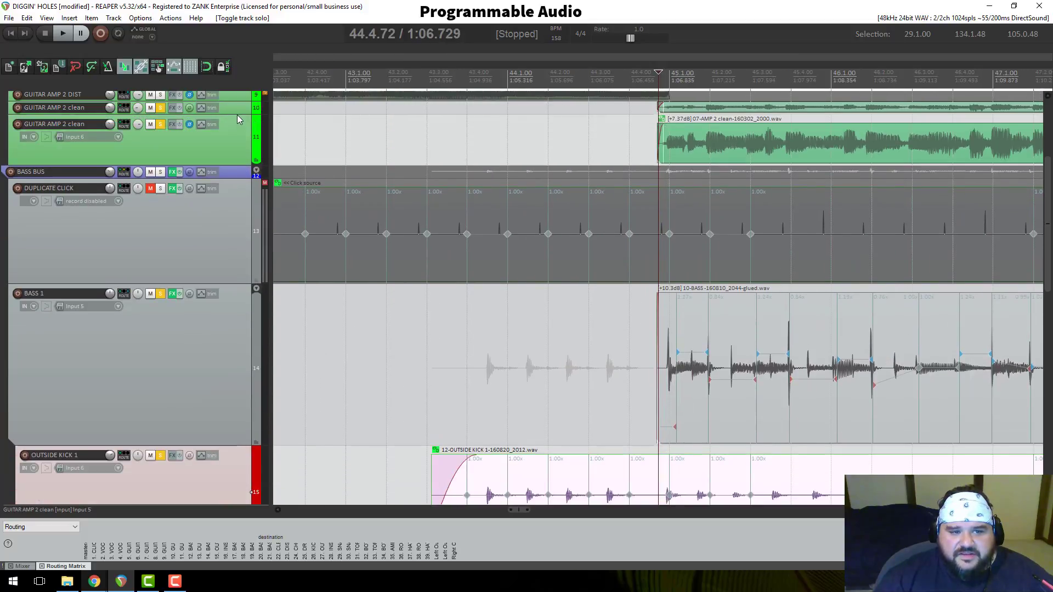
left_click_drag(237, 115, 237, 236)
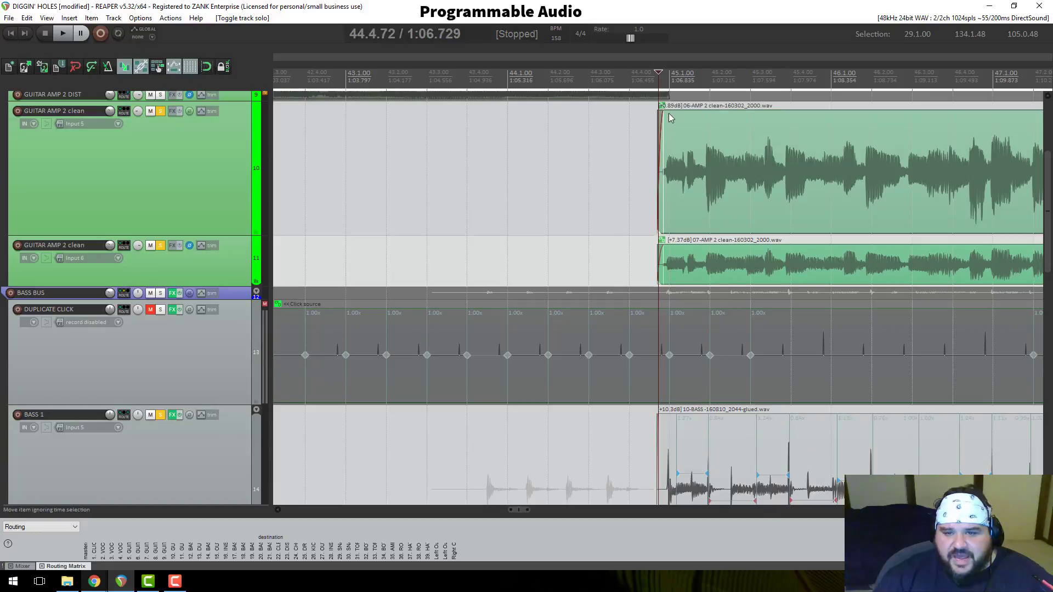
Step: Move the glued bass item slightly earlier to start at 44.4.45 and play it against the clean guitars
left_click_drag(744, 465, 734, 465)
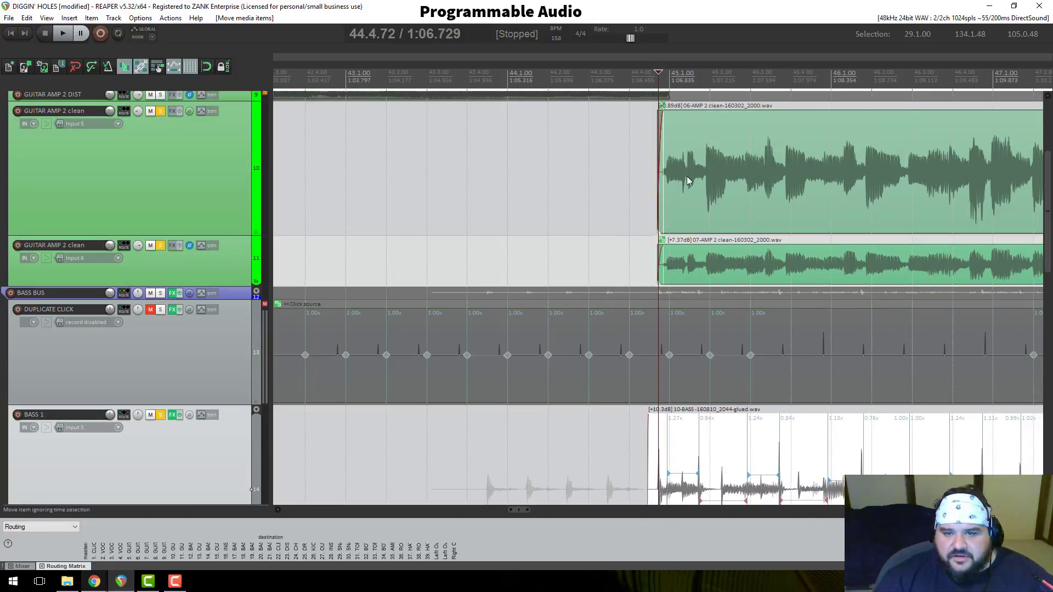
left_click(651, 83)
key("space")
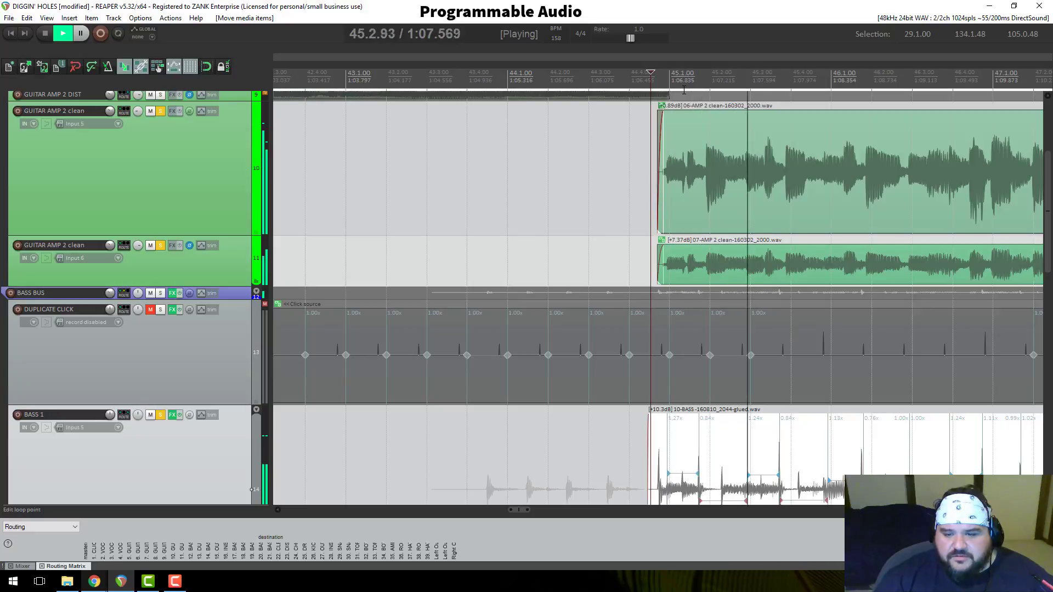
scroll(684, 90, "down", 3)
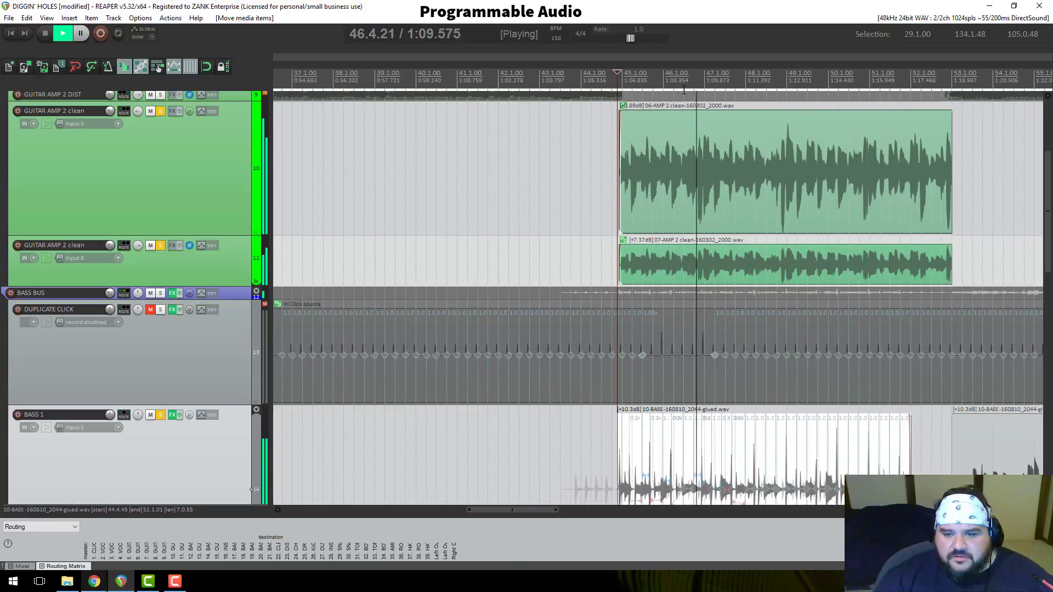
scroll(235, 355, "down", 4)
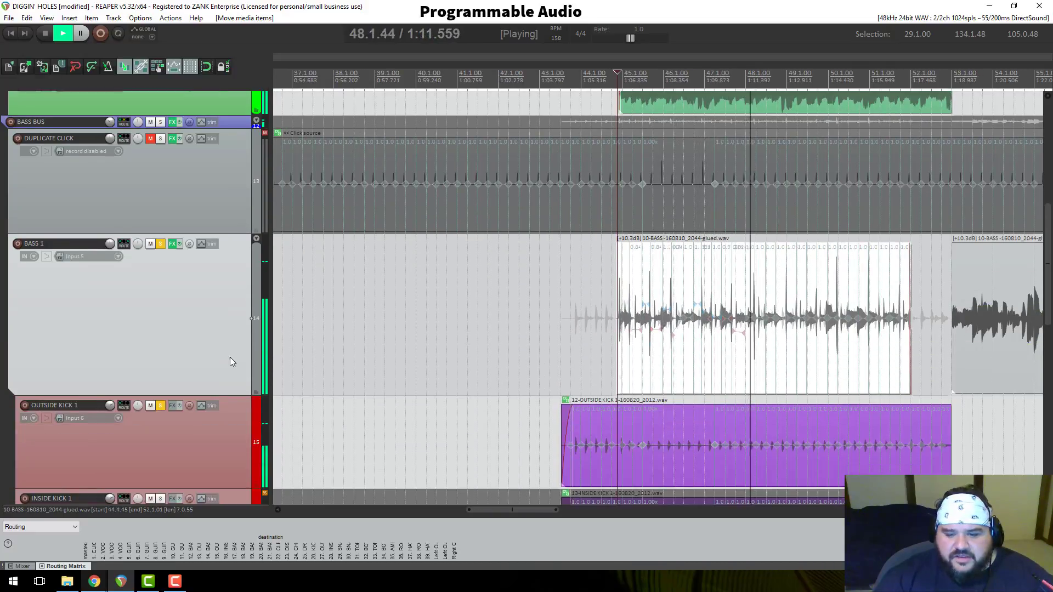
Step: Unsolo the OUTSIDE KICK 1 and INSIDE KICK 1 tracks and listen to the bass with the guitars past bar 53
scroll(181, 370, "down", 1)
left_click(161, 353)
scroll(209, 265, "up", 1)
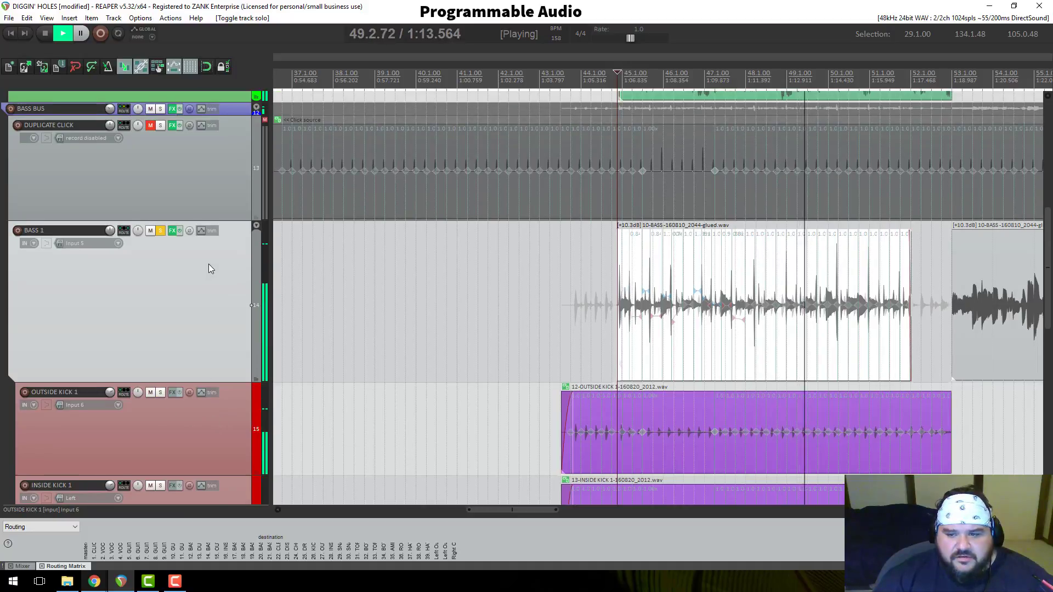
scroll(208, 265, "up", 1)
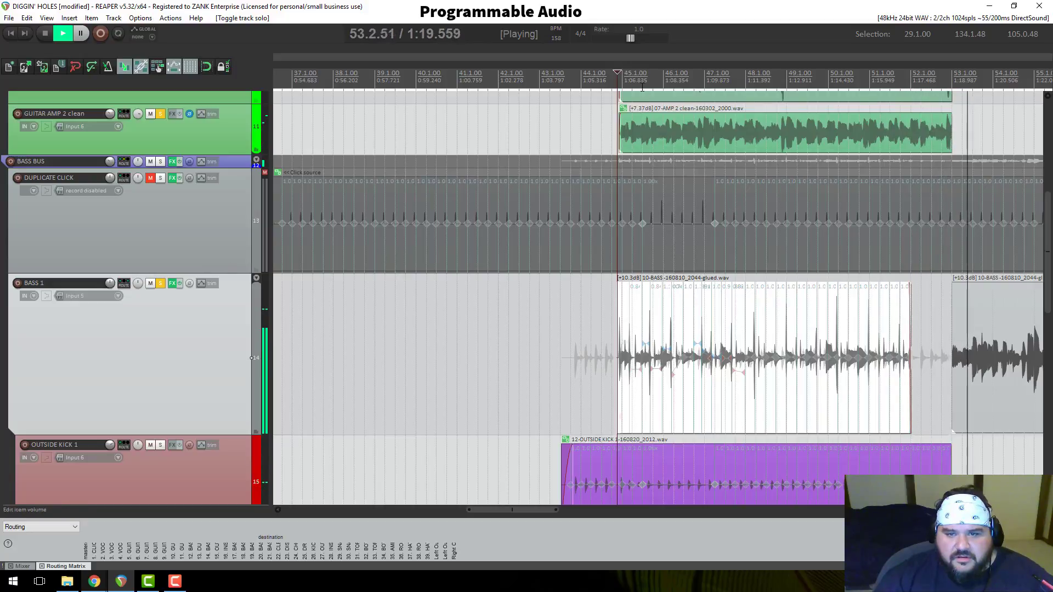
key("space")
Step: Shift the bass item slightly later to start at 44.4.56 and play it against the clean guitars
scroll(724, 264, "up", 5)
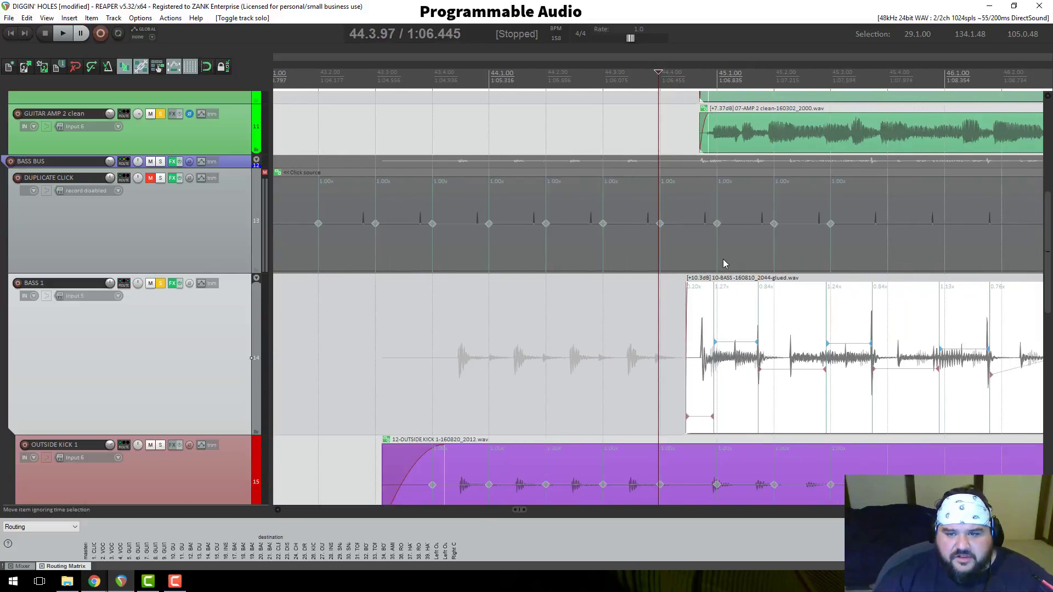
key("space")
key("space")
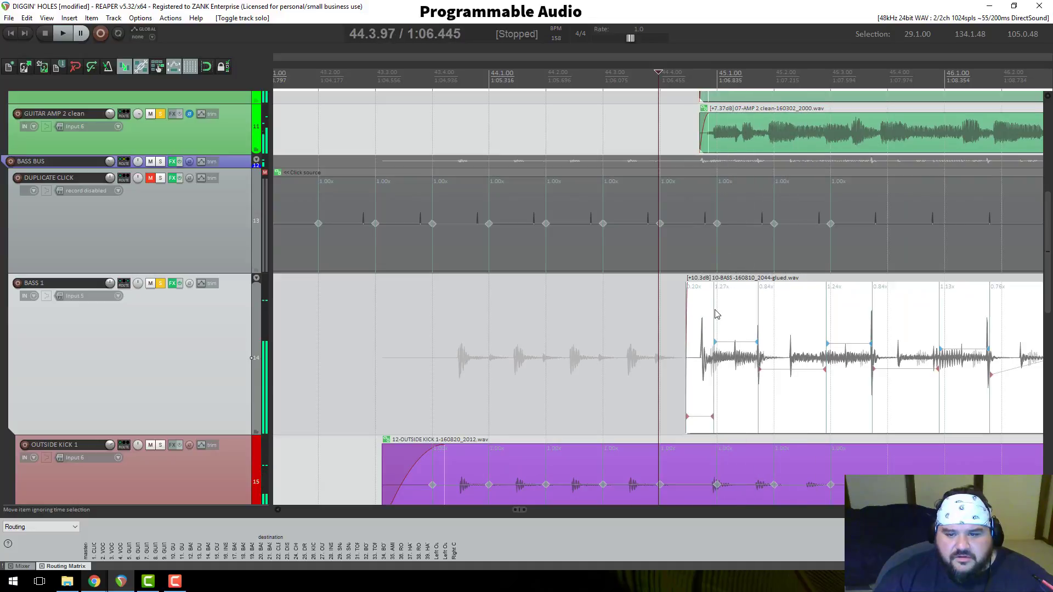
left_click_drag(716, 314, 728, 316)
key("space")
key("space")
key("space")
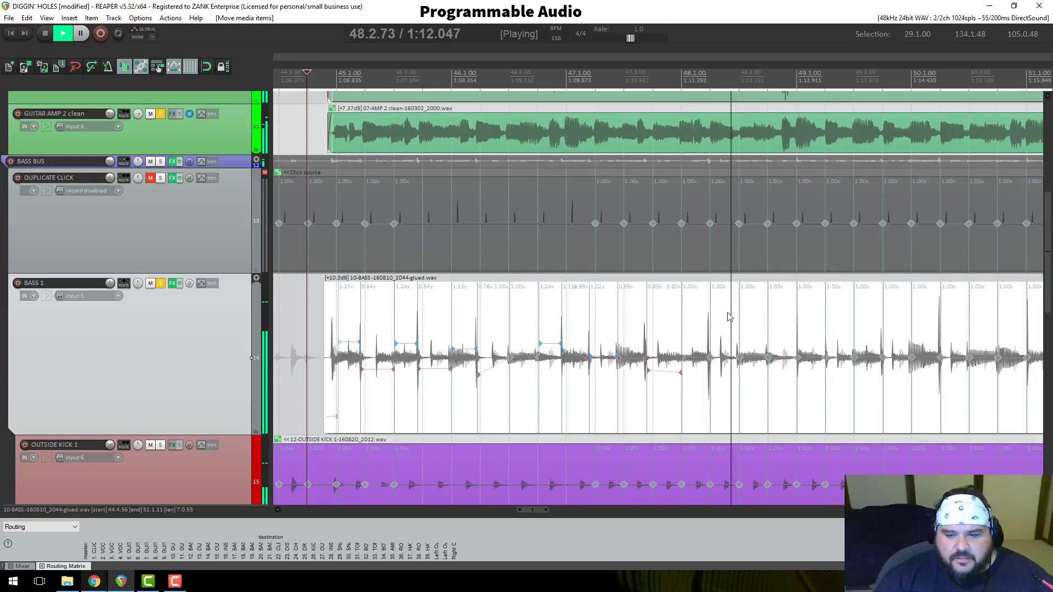
scroll(728, 316, "down", 3)
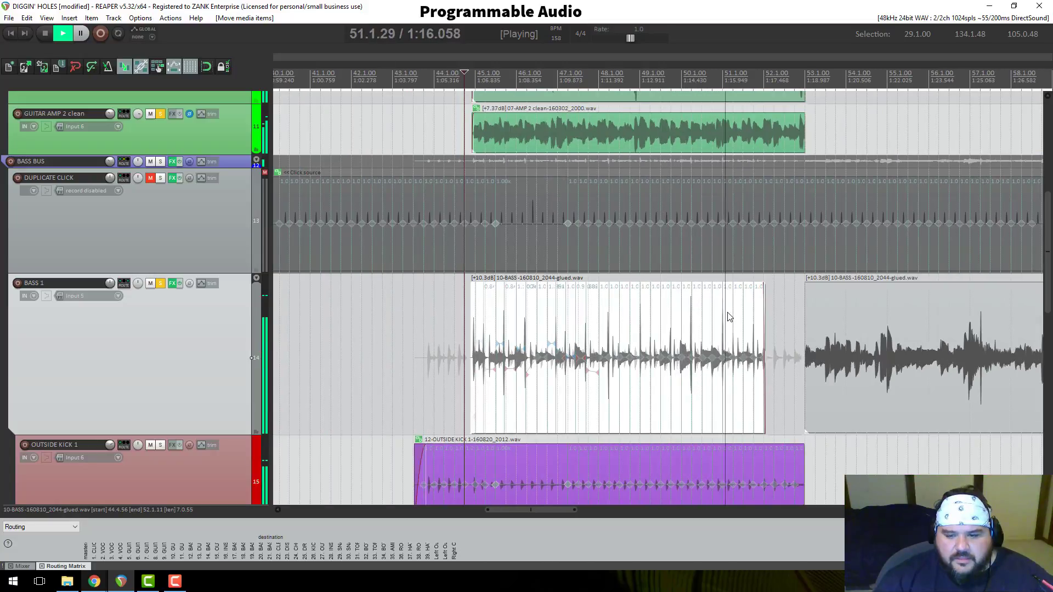
key("space")
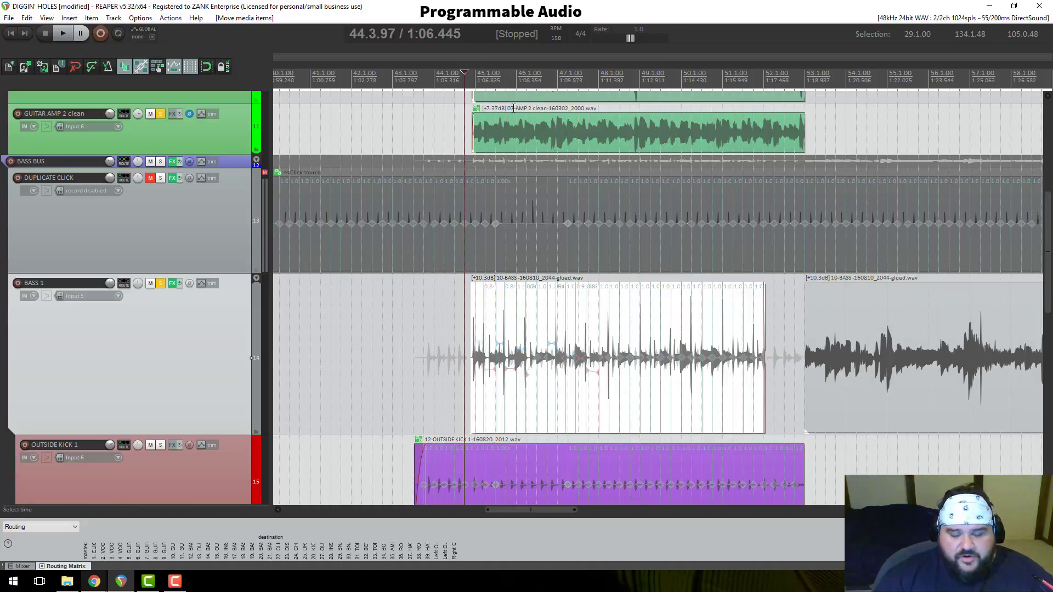
Step: Play the bass with the clean guitars again from the bass item's start before bar 45 through bar 52
scroll(621, 207, "up", 4)
left_click(676, 77)
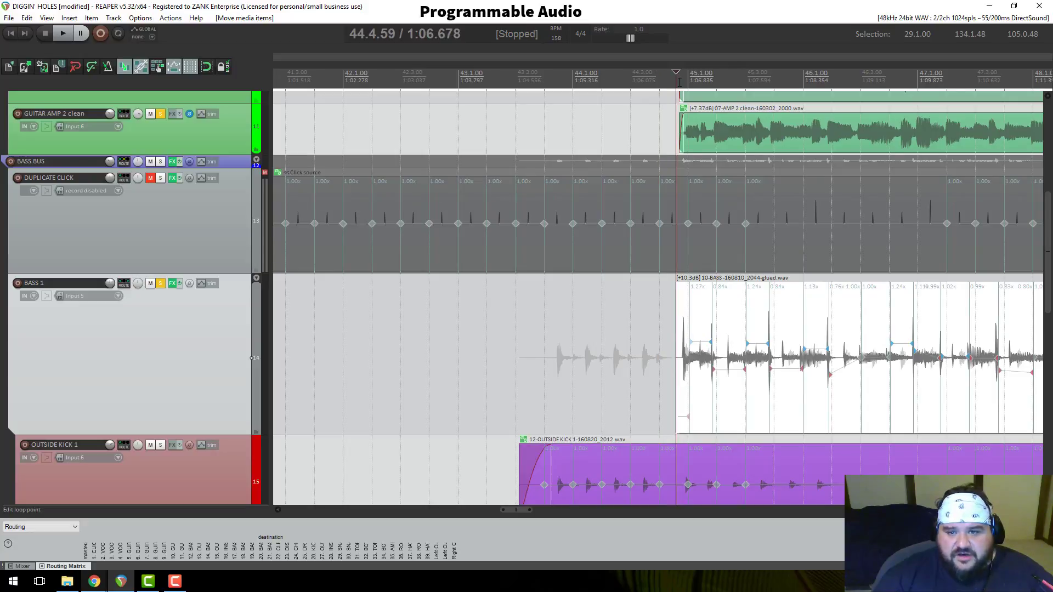
key("space")
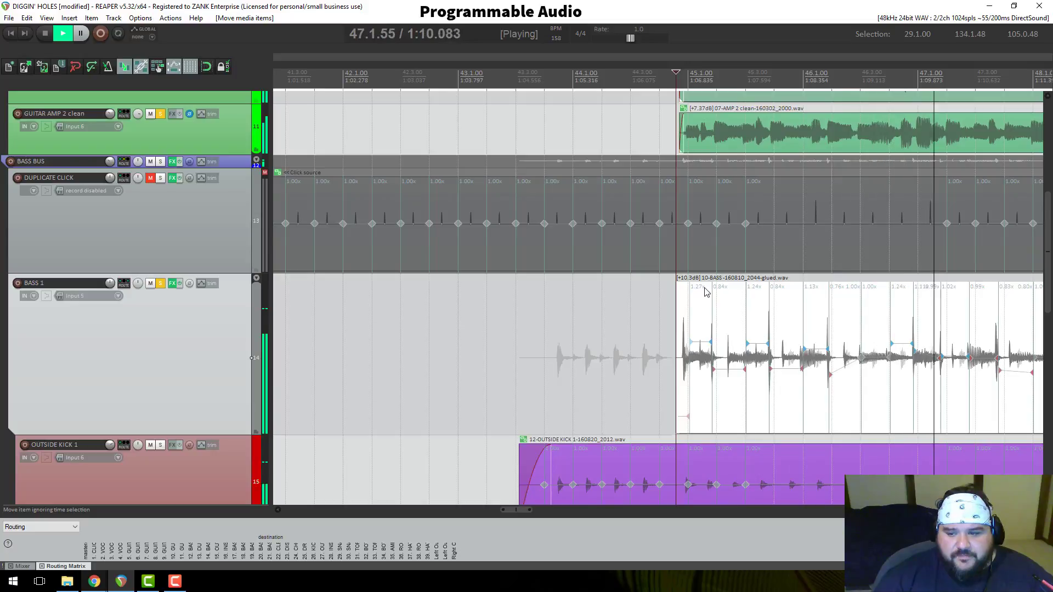
scroll(706, 292, "down", 3)
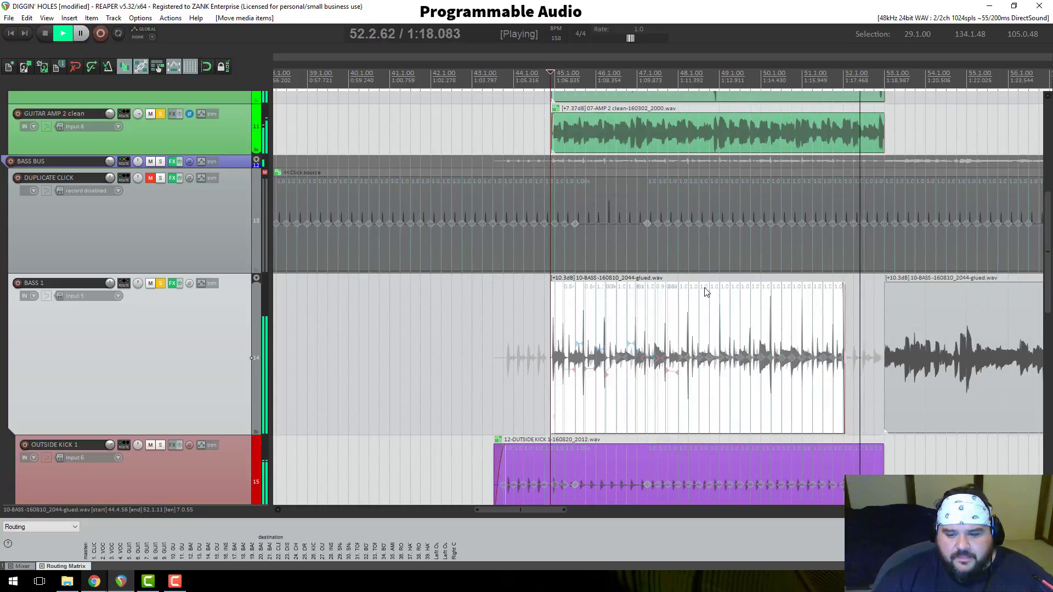
key("space")
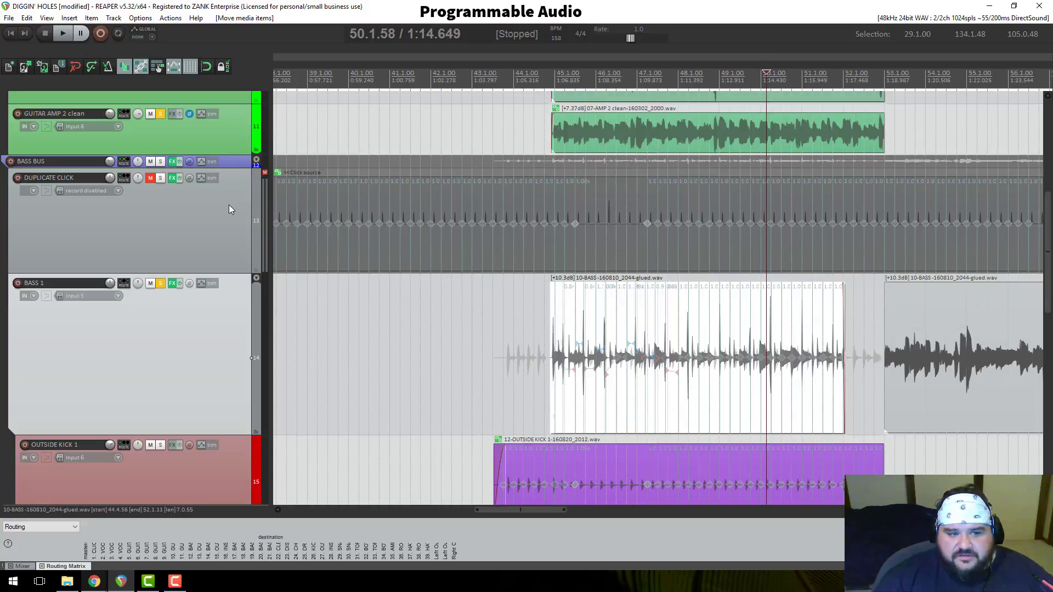
Step: Unmute and solo the DUPLICATE CLICK track and play it with the bass and guitars from around bar 49
left_click(160, 179)
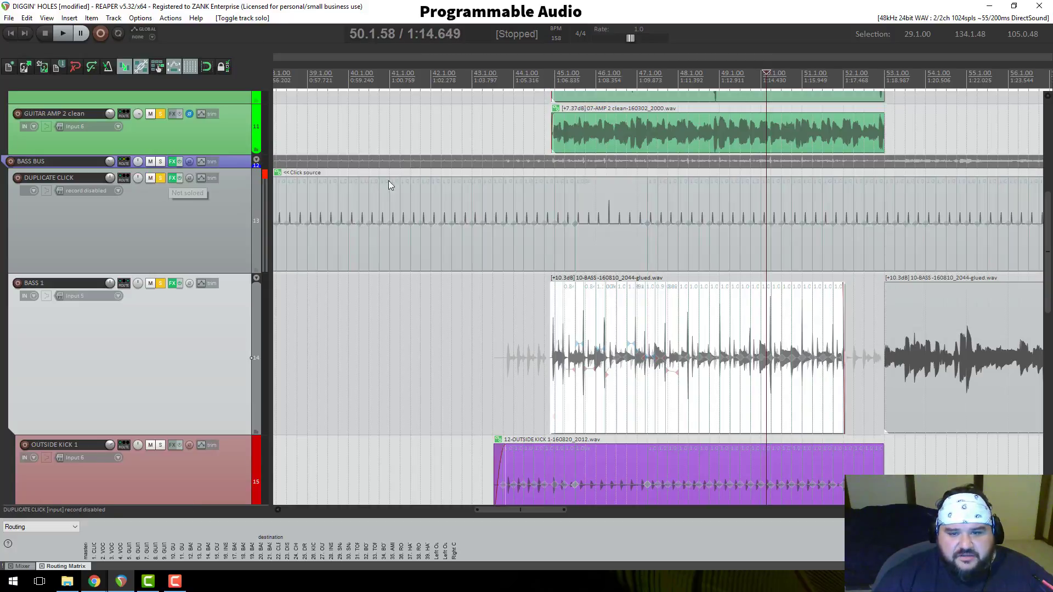
key("space")
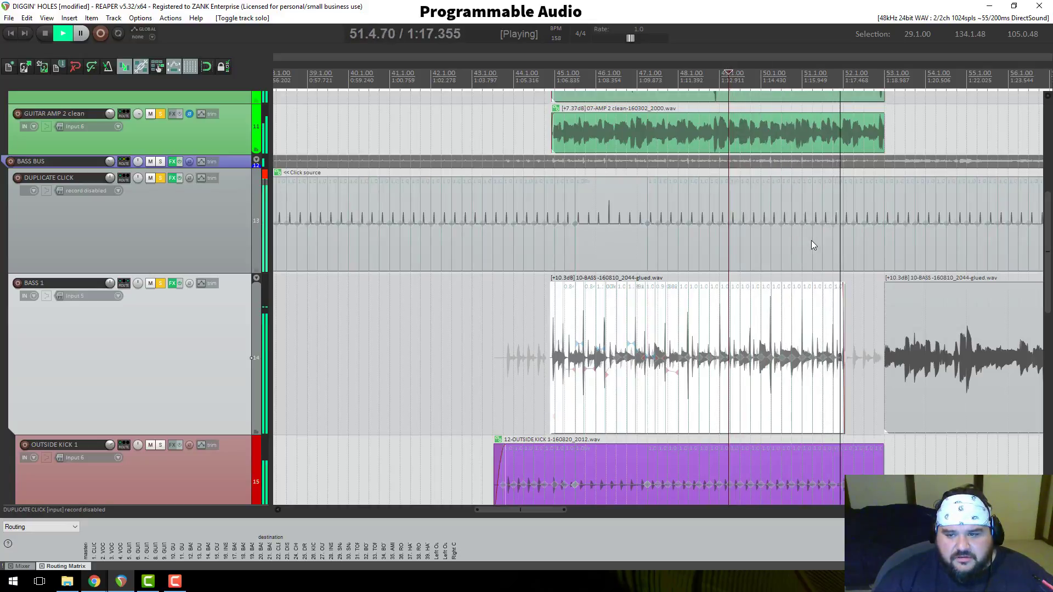
key("space")
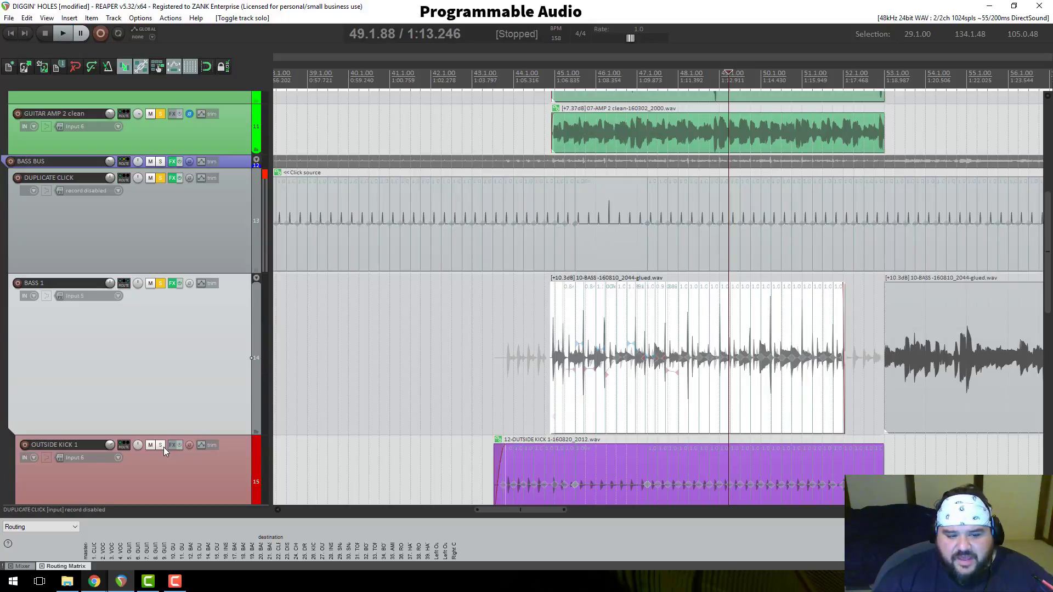
Step: Solo the OUTSIDE KICK 1 and INSIDE KICK 1 tracks and play them with the click, bass and guitars from bar 49
left_click(160, 445)
scroll(164, 445, "down", 2)
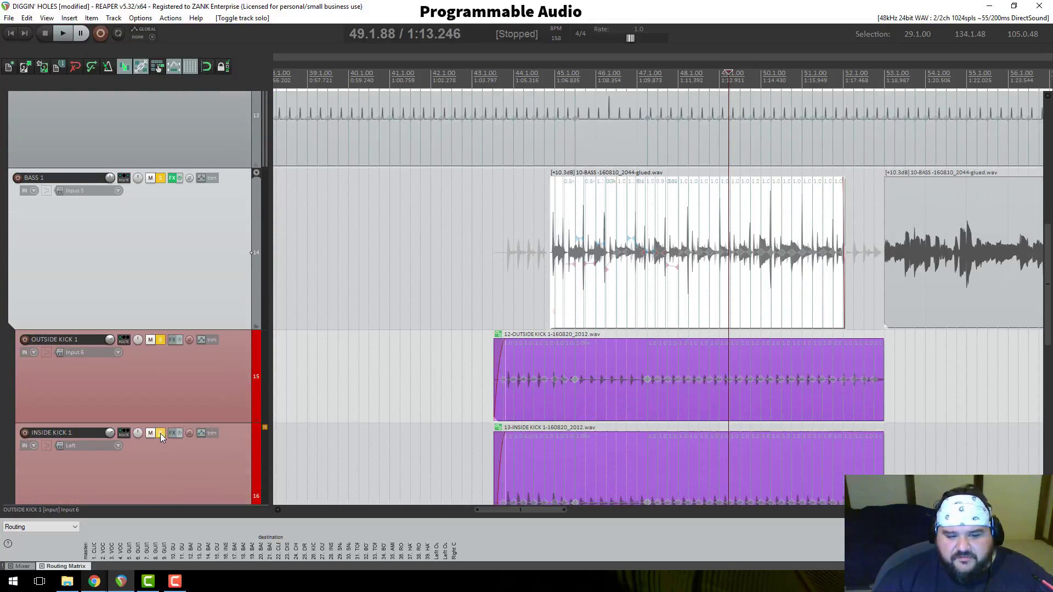
key("space")
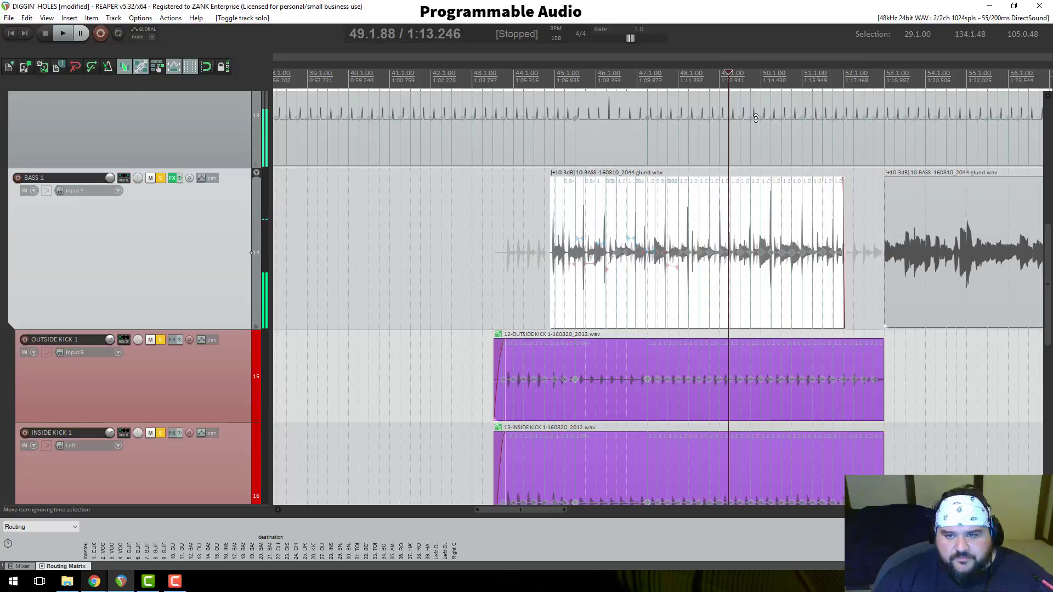
key("space")
scroll(844, 355, "up", 5)
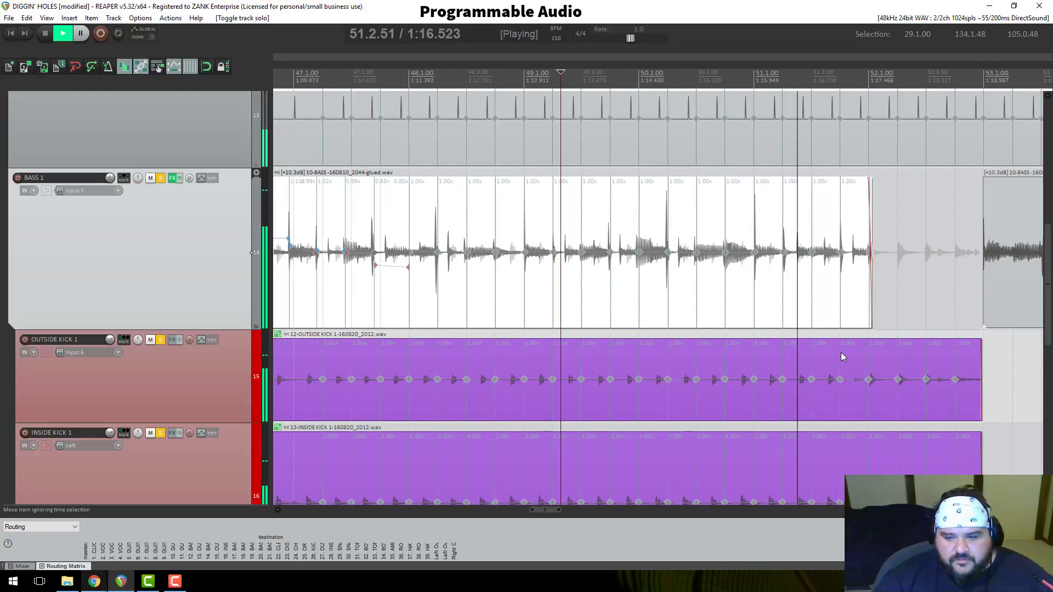
key("space")
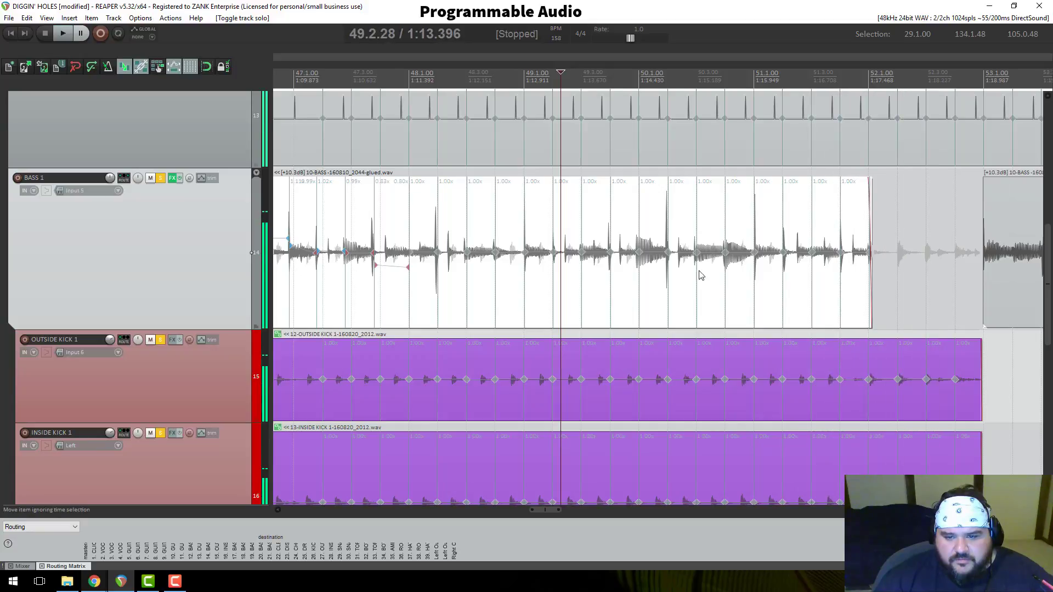
Step: Move the bass item's stretch marker at beat 50.2 about 0.2 beat later
left_click(672, 89)
scroll(698, 175, "up", 4)
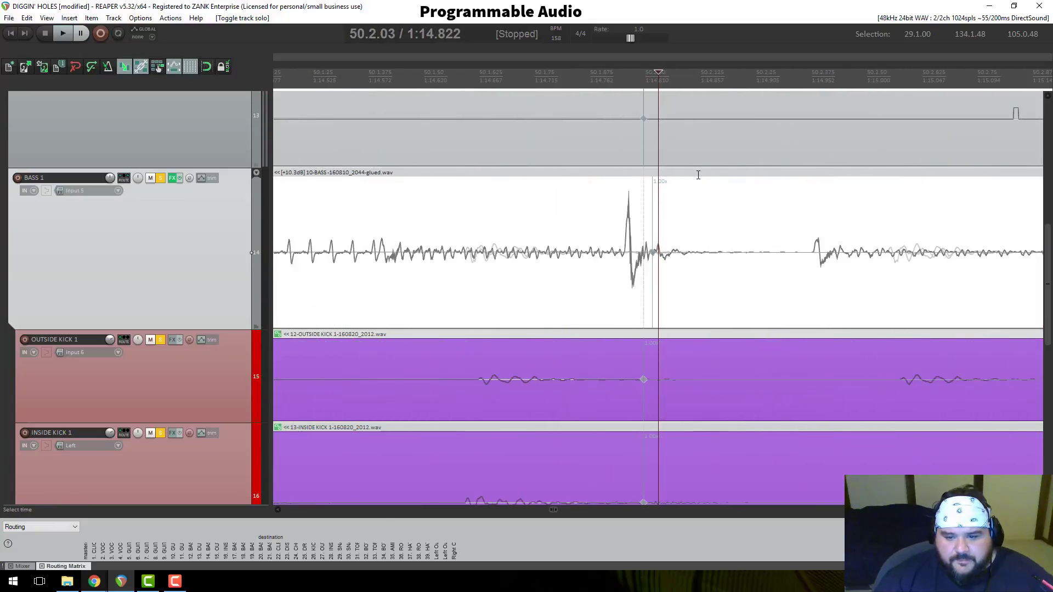
scroll(698, 175, "up", 3)
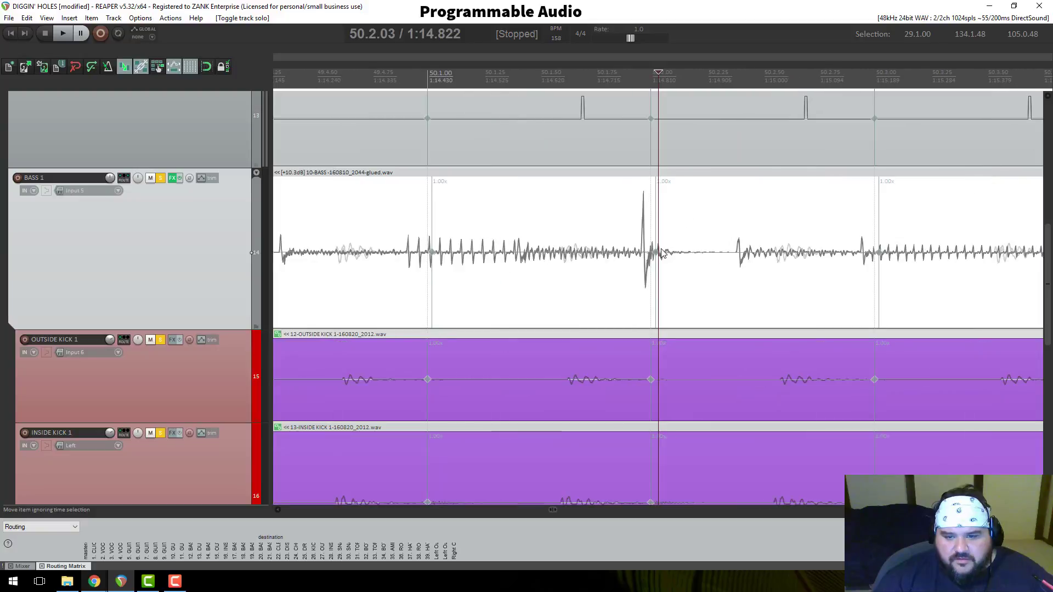
left_click_drag(654, 252, 697, 257)
scroll(697, 257, "down", 5)
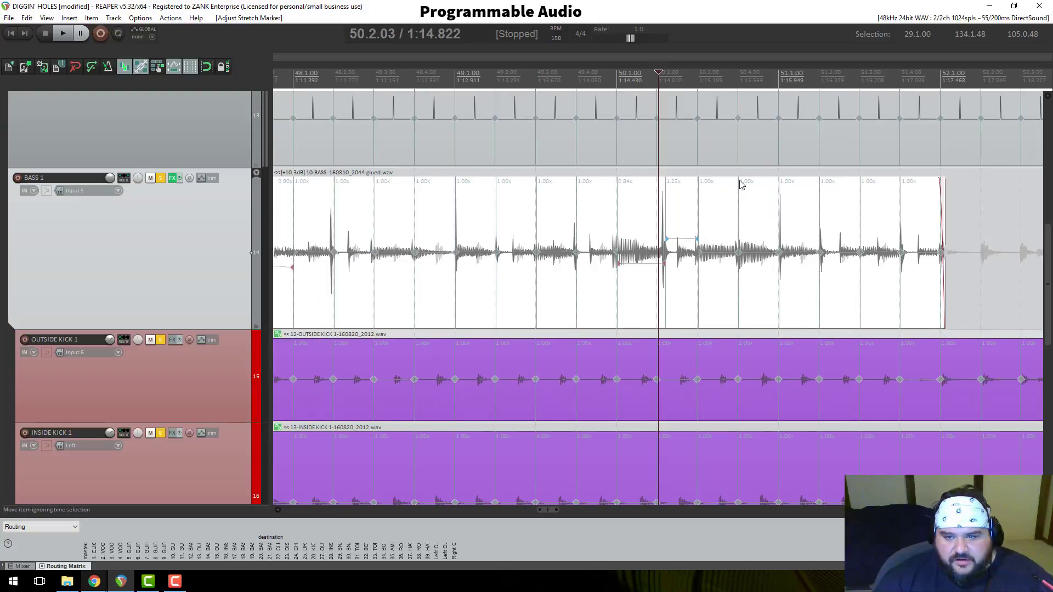
Step: Move the bass item's stretch marker at beat 50.4 about 0.2 beat later
left_click(746, 254)
scroll(746, 254, "up", 4)
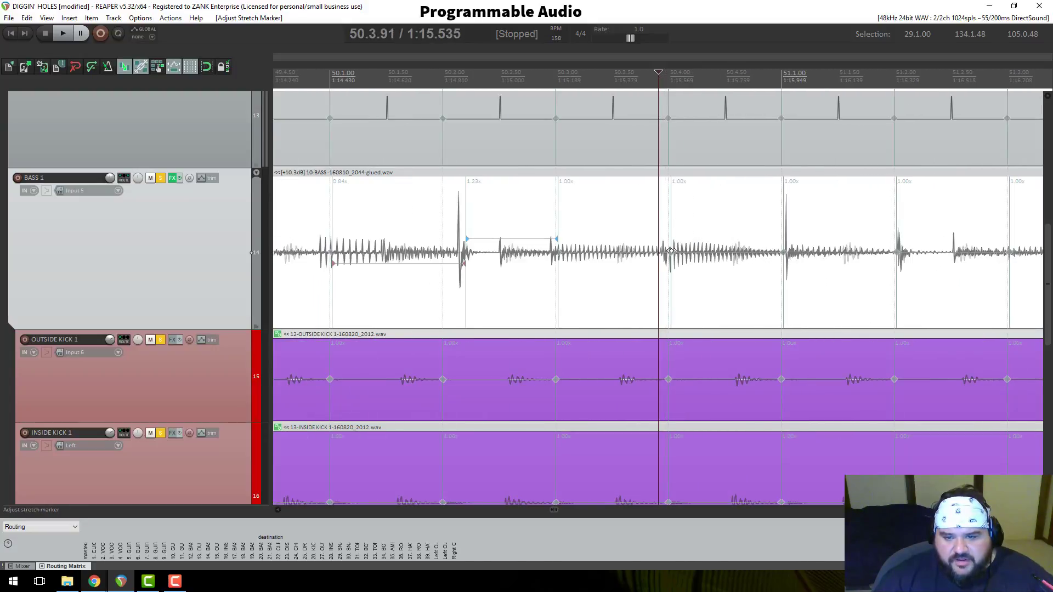
left_click_drag(671, 251, 693, 252)
scroll(647, 249, "down", 6)
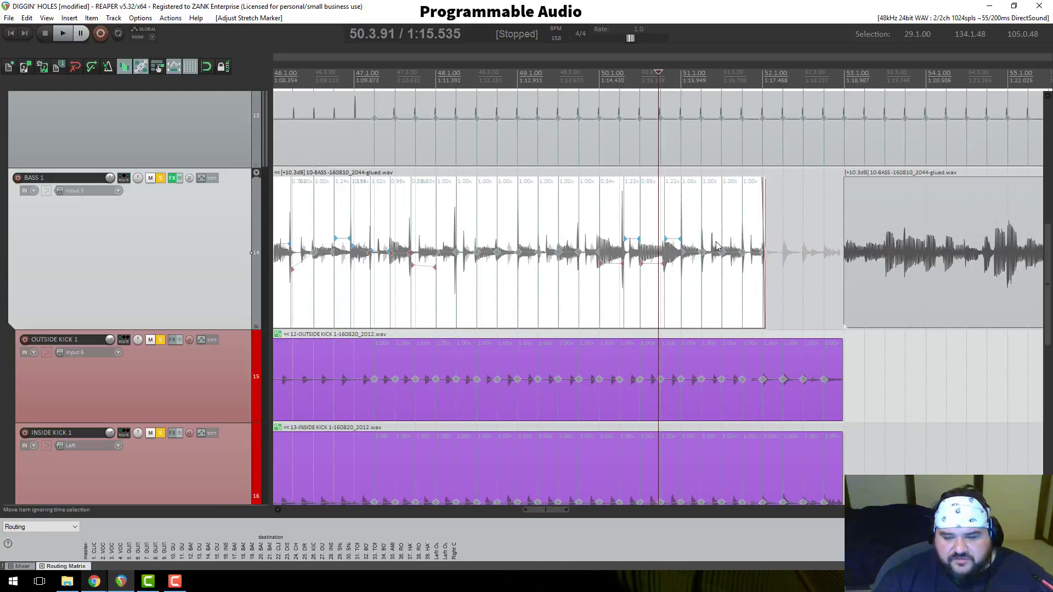
Step: Play the soloed click, bass, kicks and guitars from around beat 48.4, and again from around beat 47.4
scroll(719, 244, "up", 4)
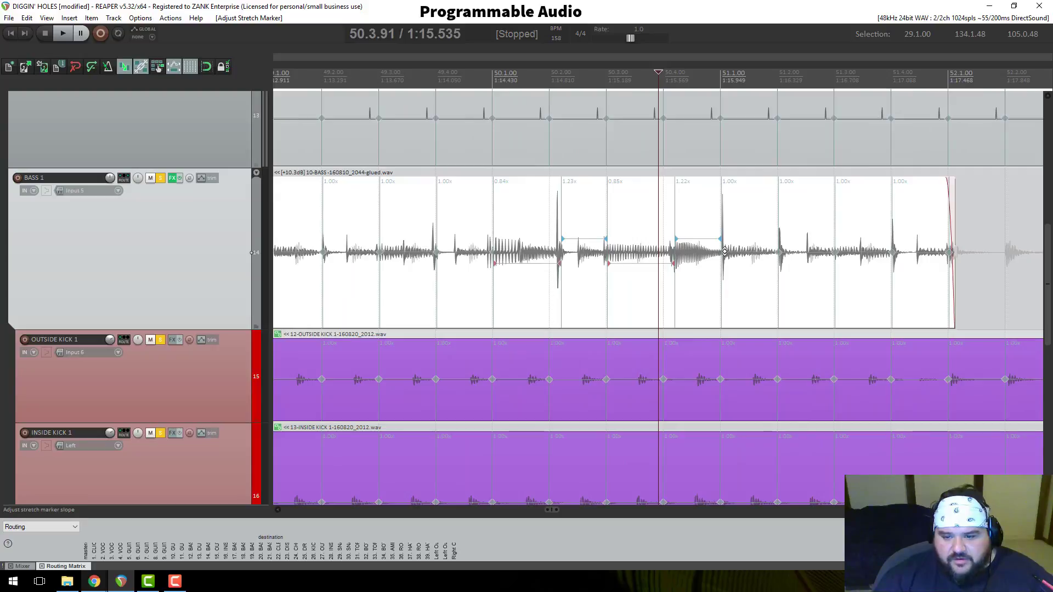
scroll(538, 242, "down", 3)
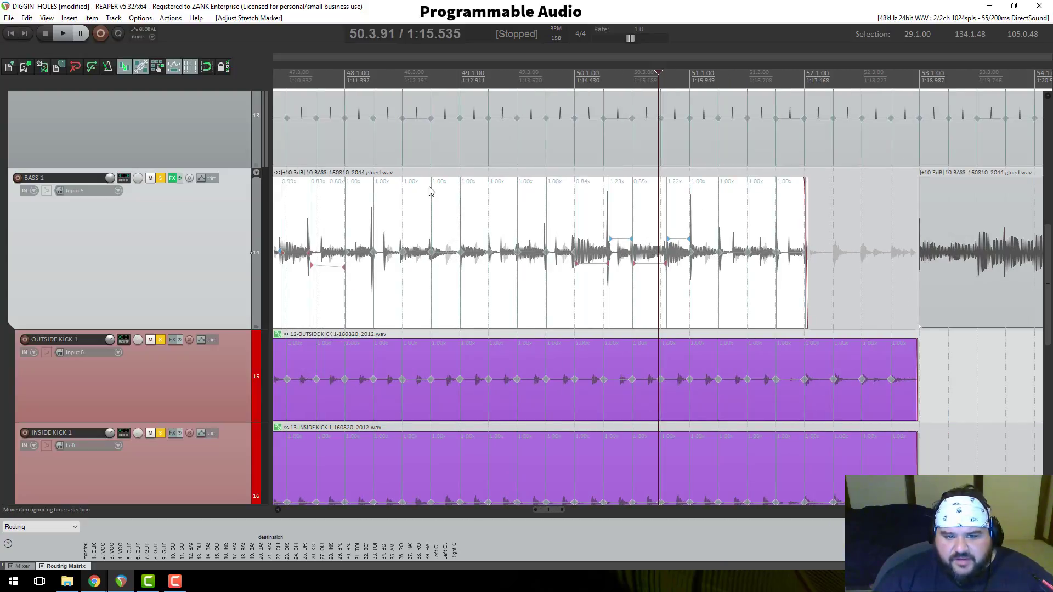
left_click(431, 82)
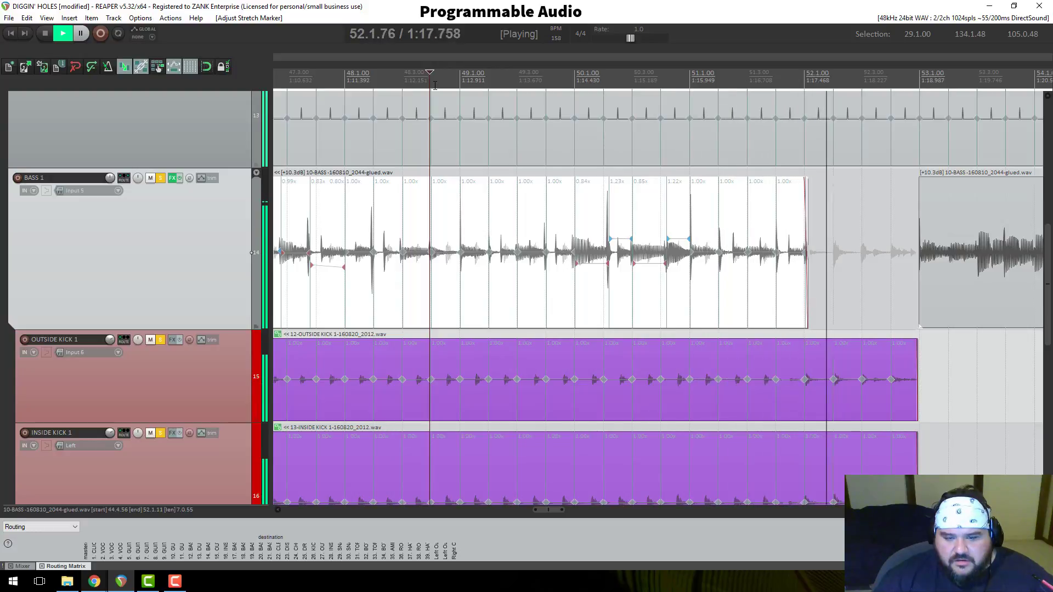
key("space")
left_click(318, 75)
key("space")
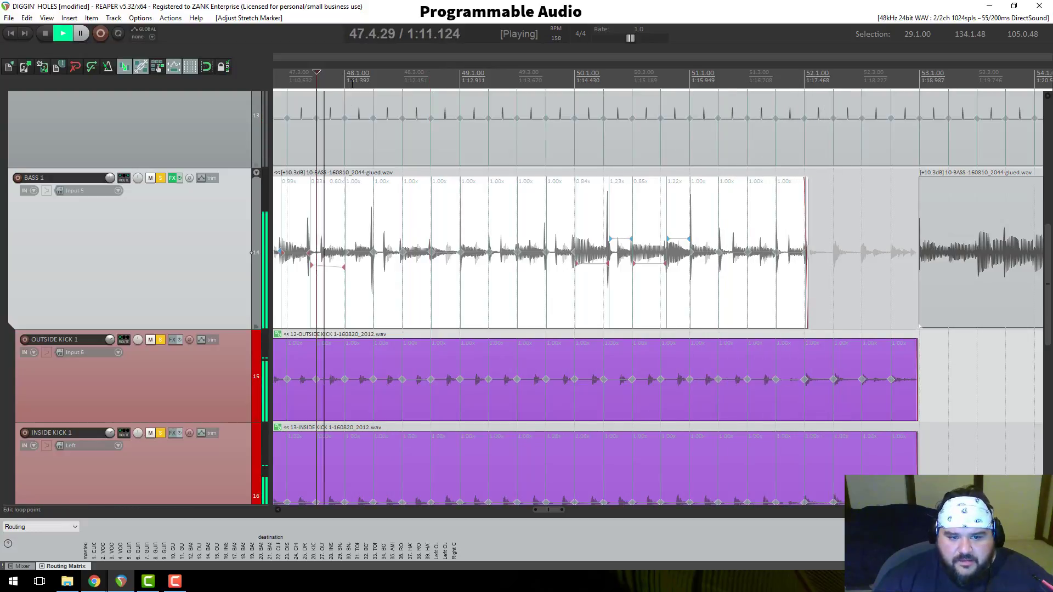
scroll(352, 83, "down", 2)
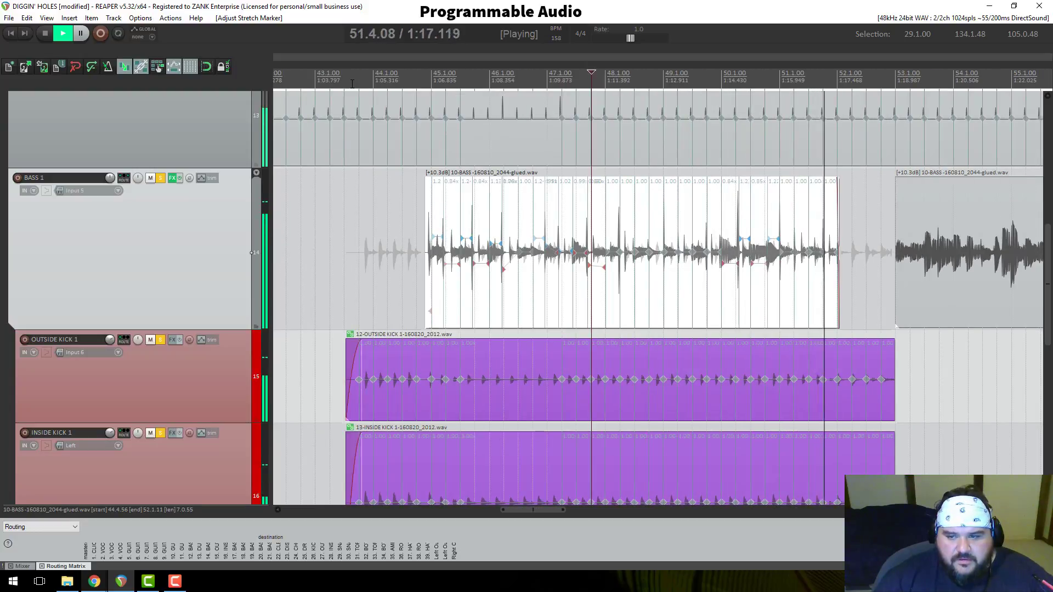
key("space")
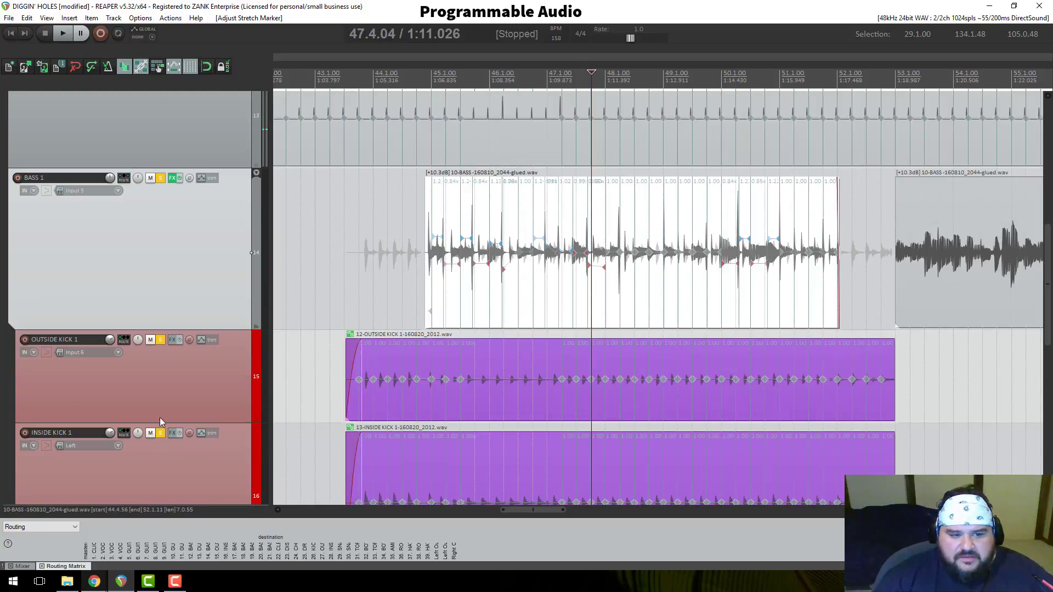
Step: Unsolo the DUPLICATE CLICK track and play the bass entry with the kicks and guitars from just before bar 45
scroll(147, 204, "up", 2)
left_click(161, 113)
scroll(294, 259, "down", 3)
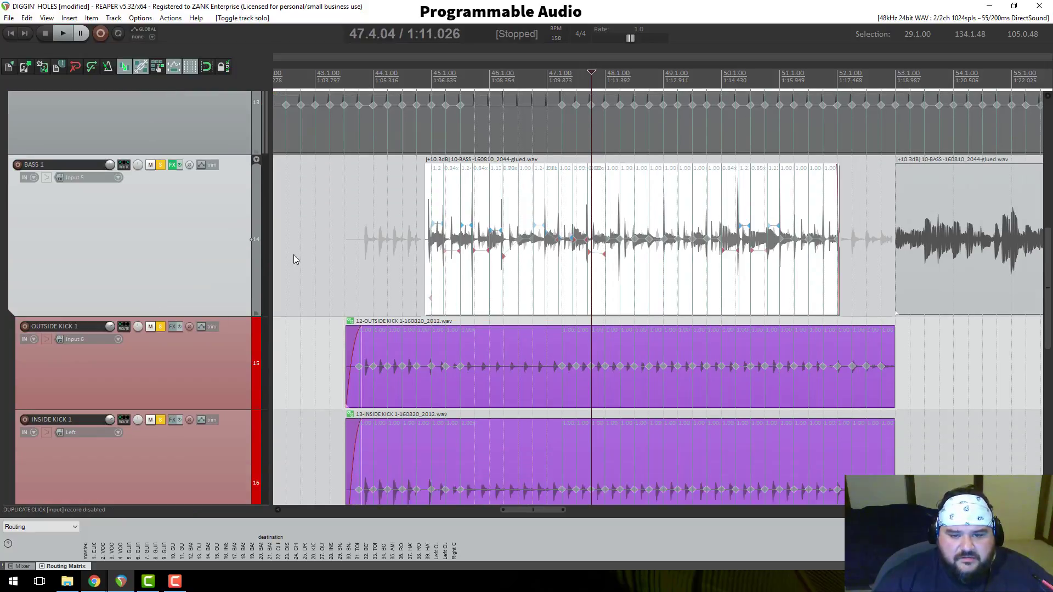
left_click(429, 77)
key("space")
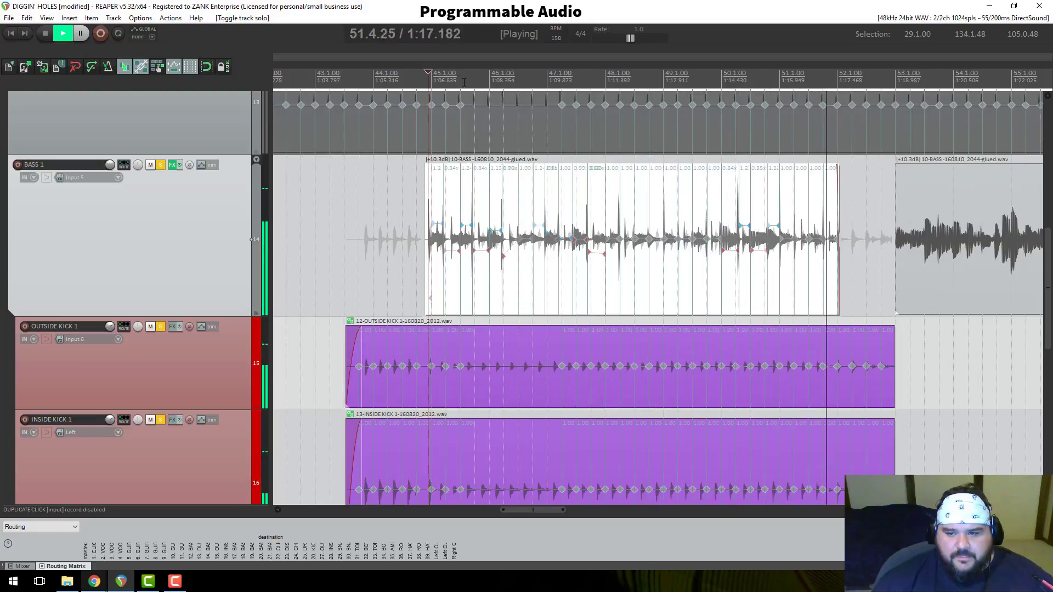
key("space")
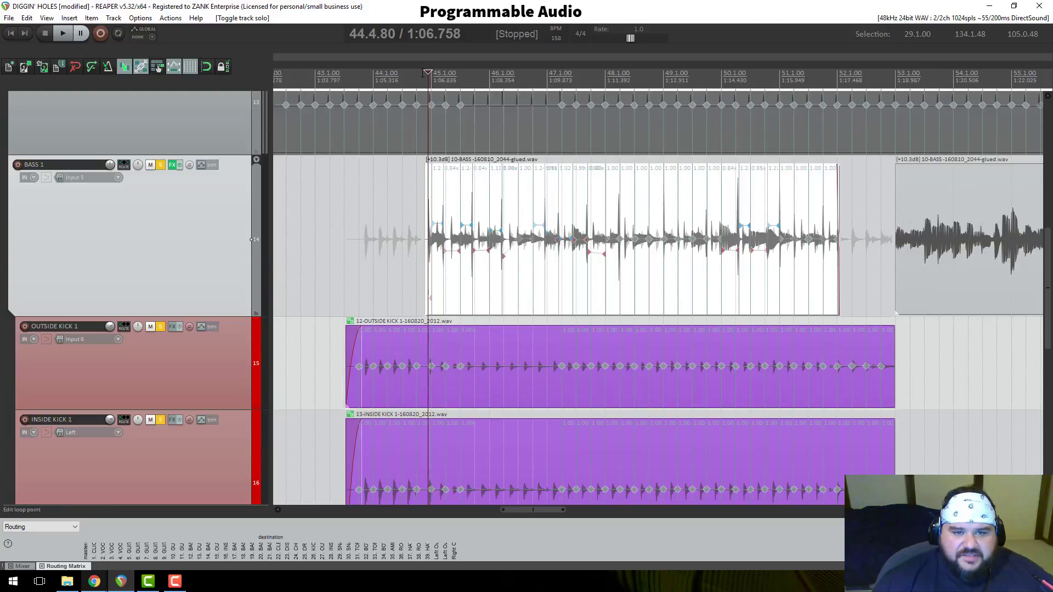
scroll(578, 188, "up", 8)
key("space")
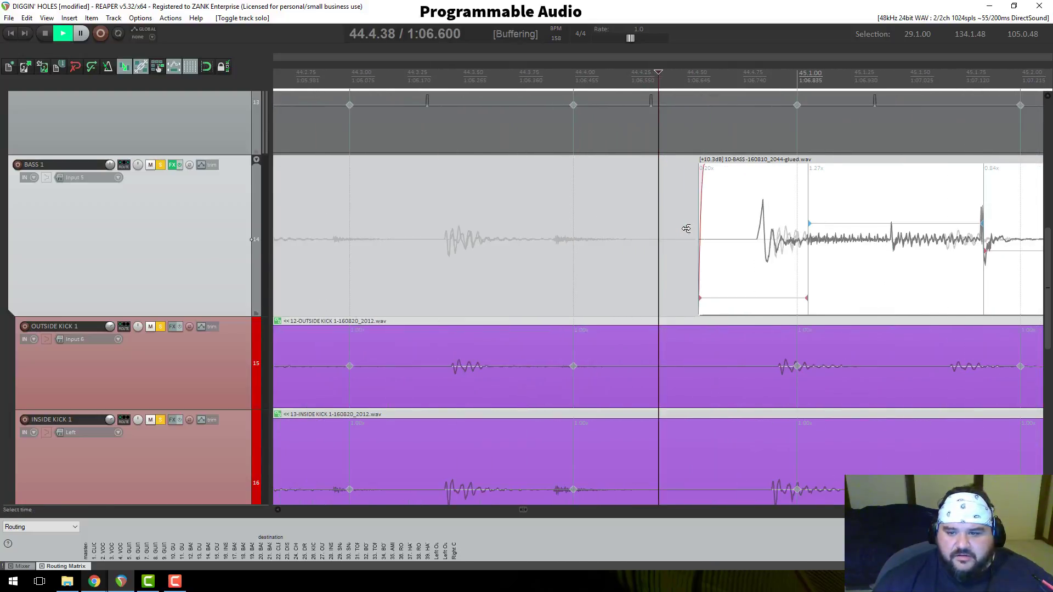
scroll(686, 228, "down", 8)
key("space")
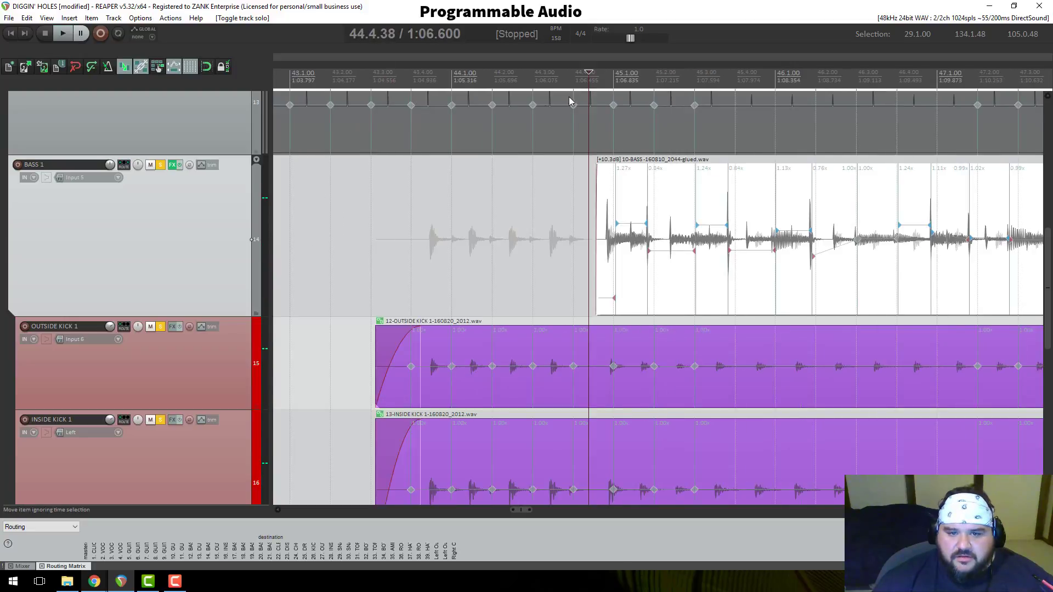
Step: Move the bass item at bar 45 about 0.09 beat later and play its entry with the kicks
left_click(611, 82)
scroll(666, 263, "up", 8)
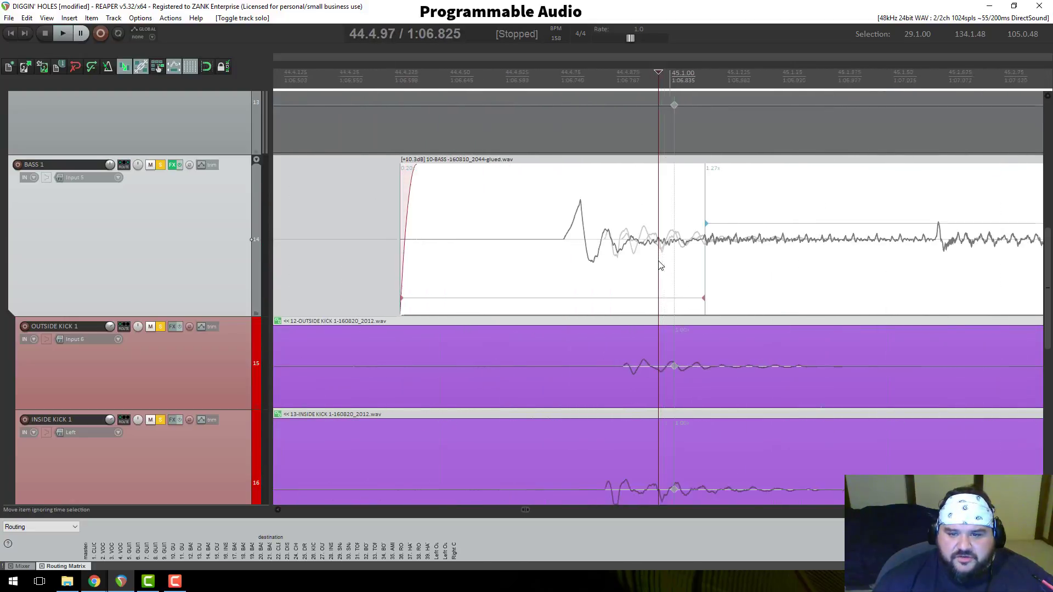
left_click_drag(685, 271, 721, 273)
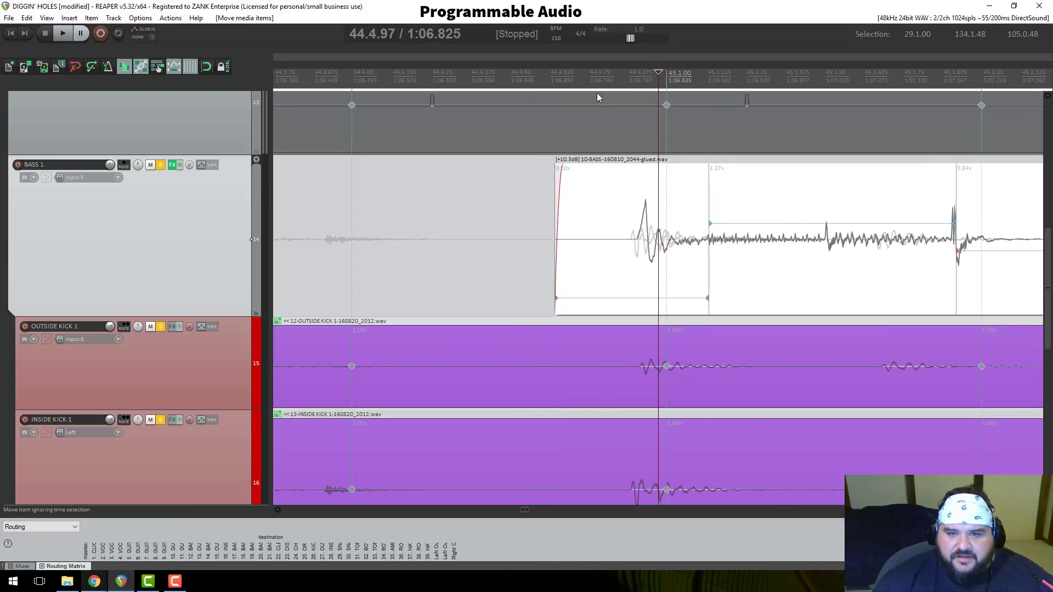
left_click(597, 77)
key("space")
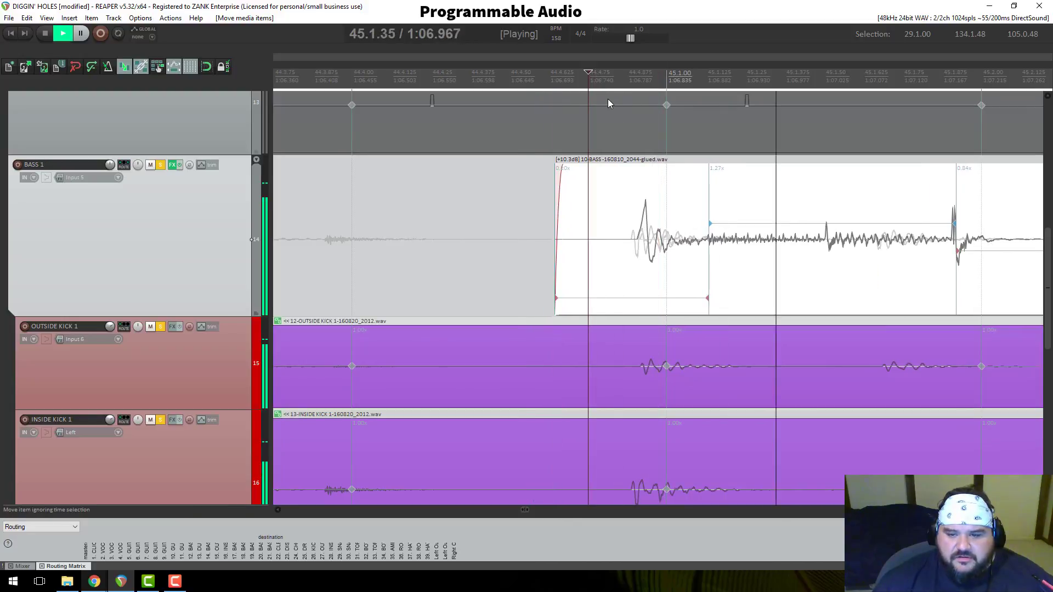
scroll(608, 103, "down", 6)
key("space")
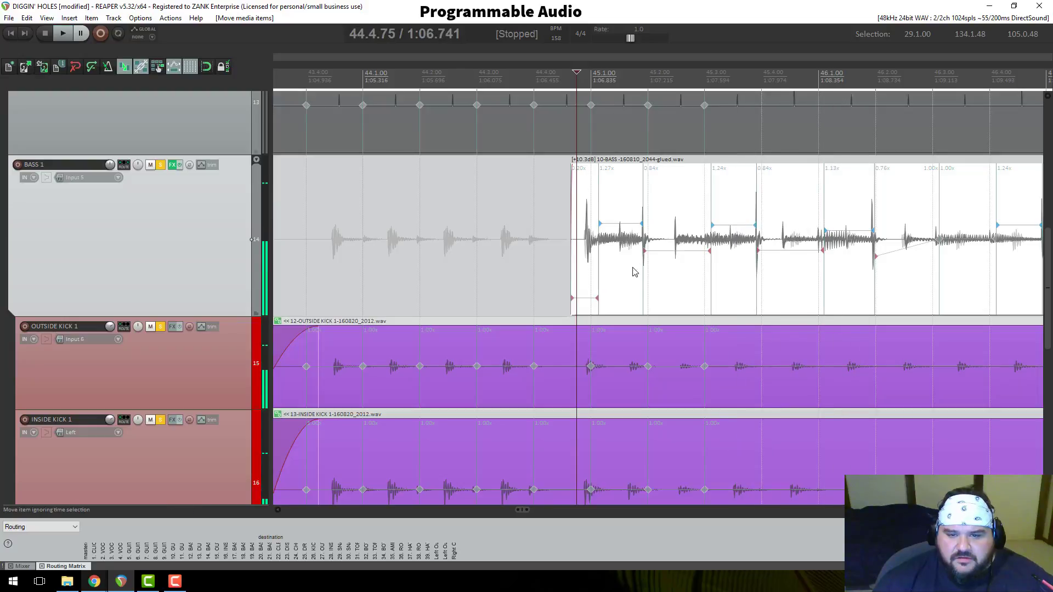
Step: Move the bass item earlier so it starts at about 44.4.49, and play it with the kicks from just before bar 45
left_click(589, 81)
scroll(630, 233, "up", 8)
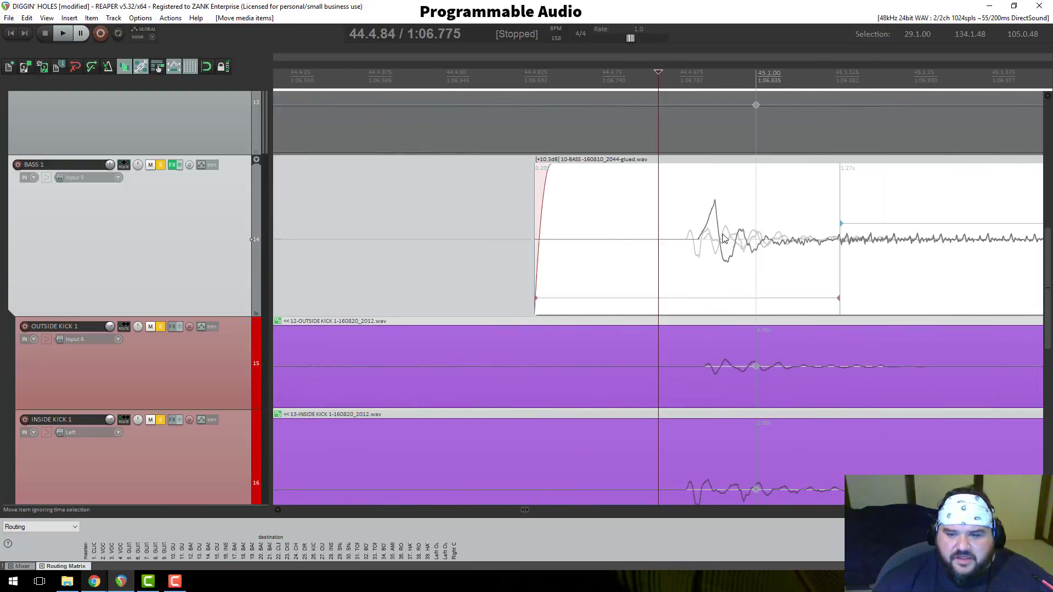
left_click_drag(722, 250, 686, 302)
left_click(433, 72)
key("space")
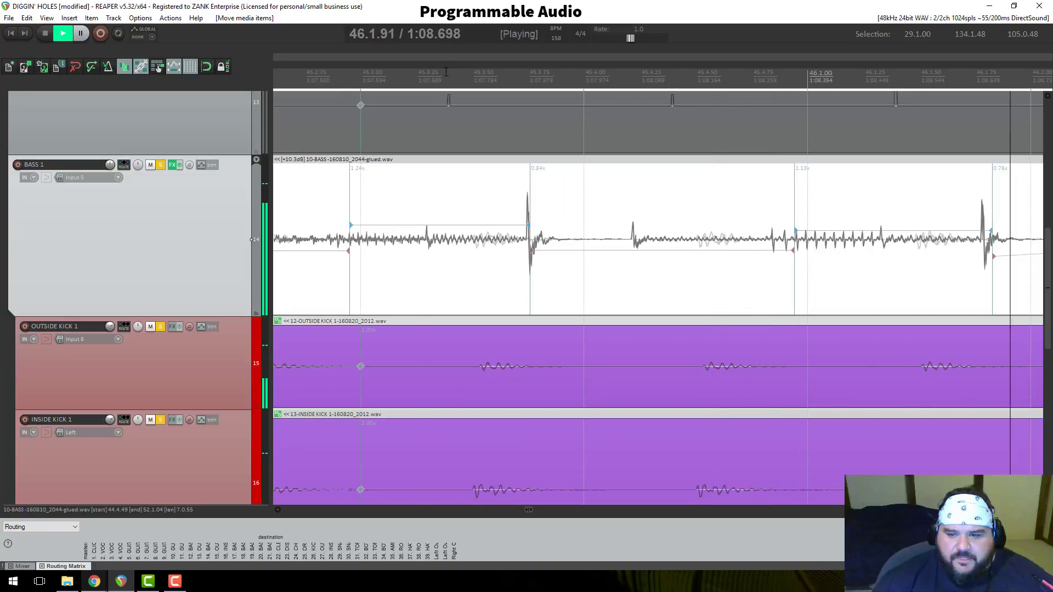
scroll(665, 136, "down", 4)
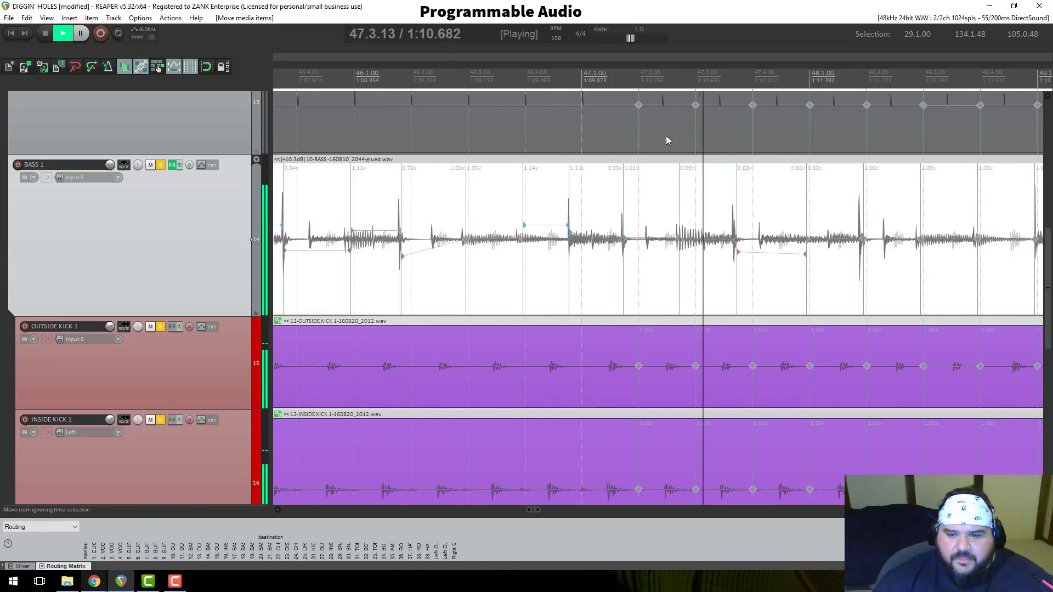
key("space")
Step: Move the bass item slightly later so it starts at about 44.4.55, and play its entry with the kicks
left_click_drag(670, 271, 678, 276)
scroll(678, 276, "down", 3)
key("space")
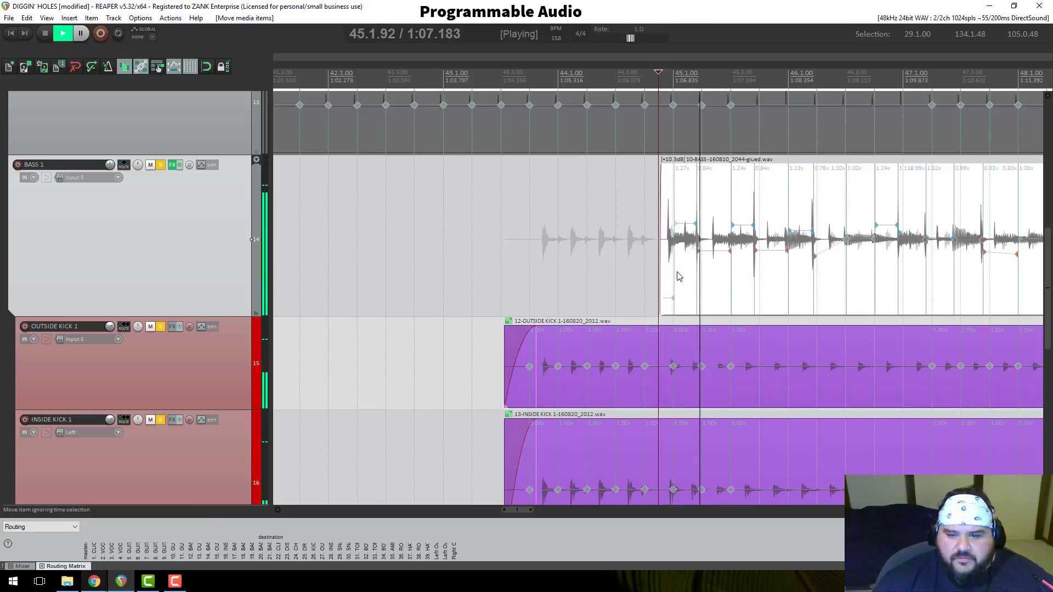
key("space")
Step: Compare the start of the first bass item near bar 5 with the kick hits, and play it from about 4.4.52
scroll(678, 276, "down", 10)
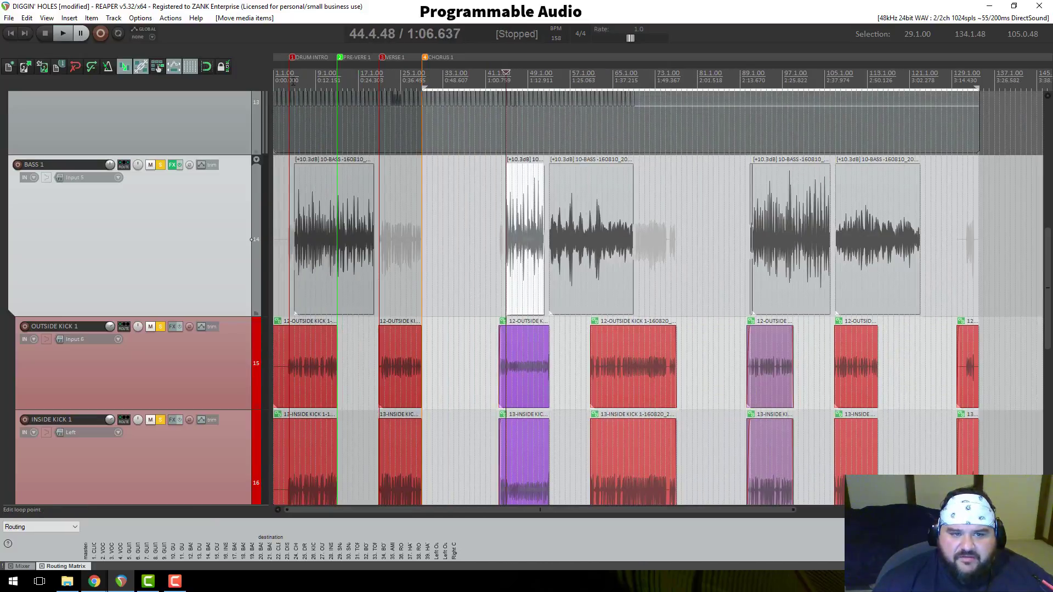
scroll(448, 169, "up", 8)
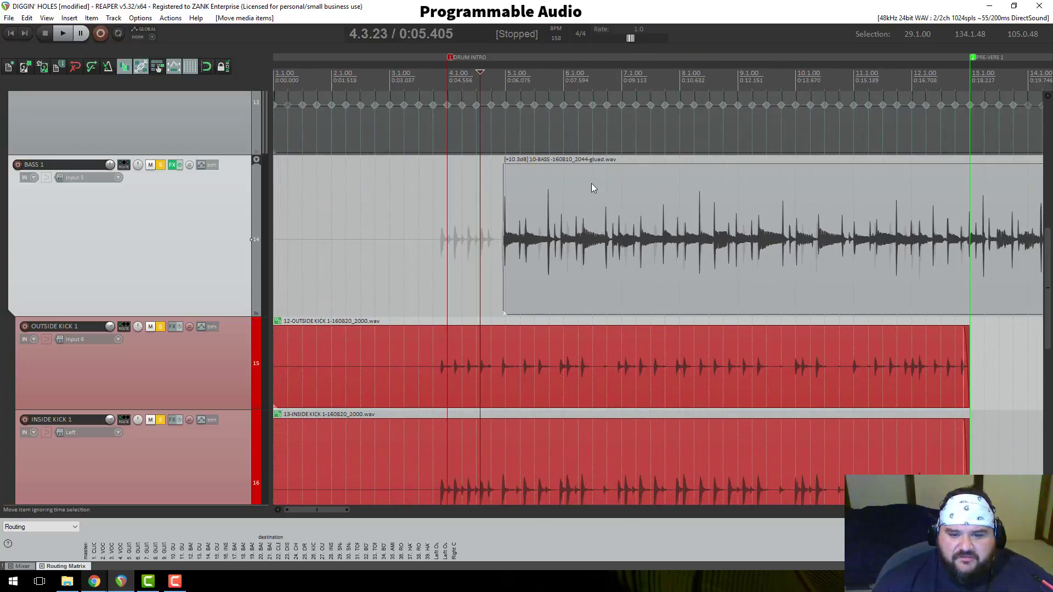
scroll(592, 186, "up", 7)
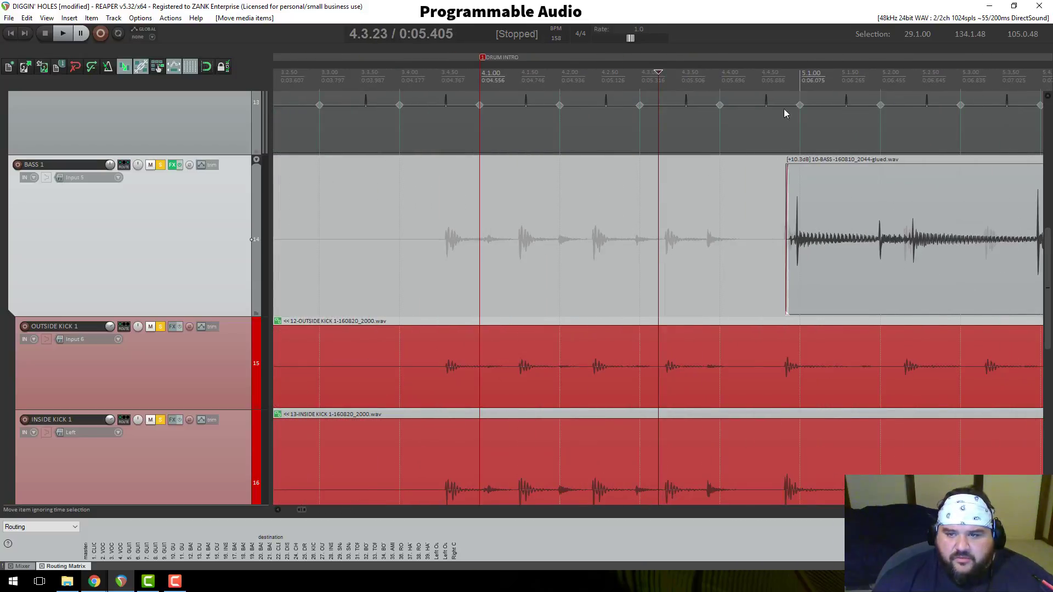
left_click(795, 193)
scroll(787, 228, "up", 9)
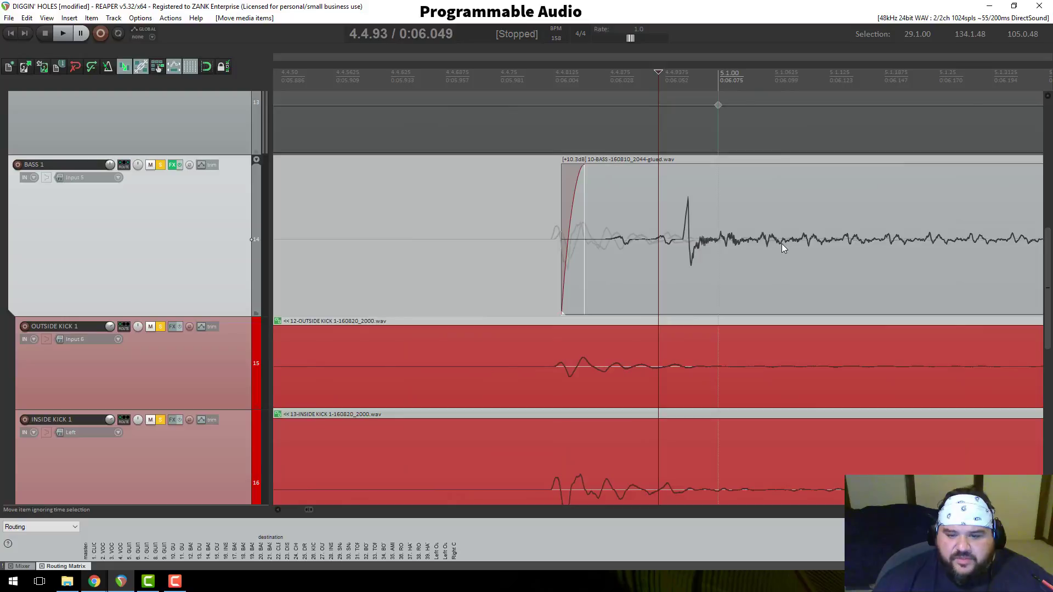
scroll(782, 243, "up", 1)
scroll(588, 347, "down", 6)
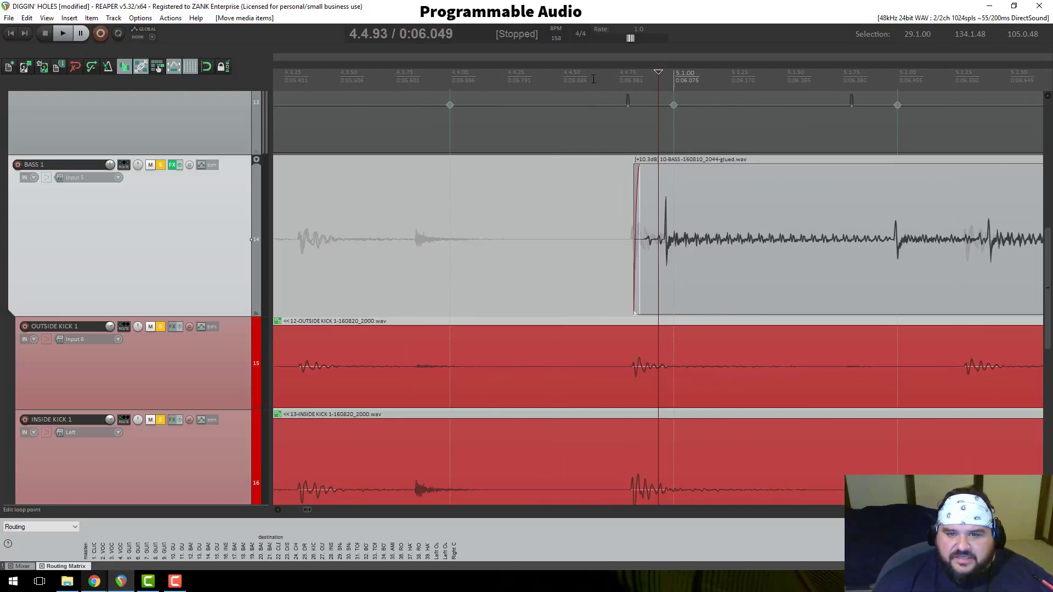
key("space")
scroll(590, 93, "down", 4)
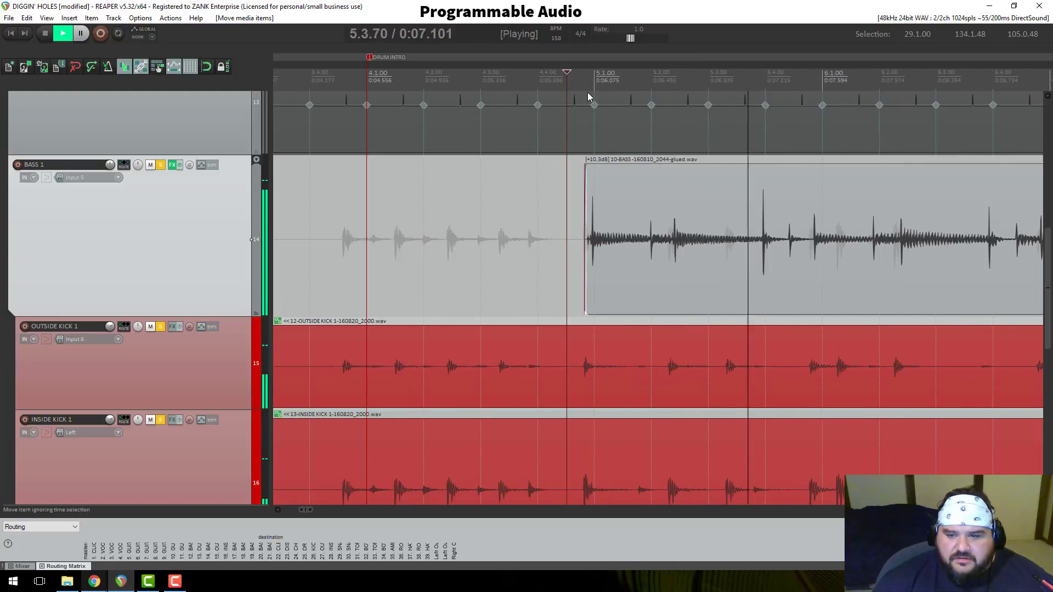
scroll(598, 115, "down", 4)
key("space")
scroll(455, 233, "down", 3)
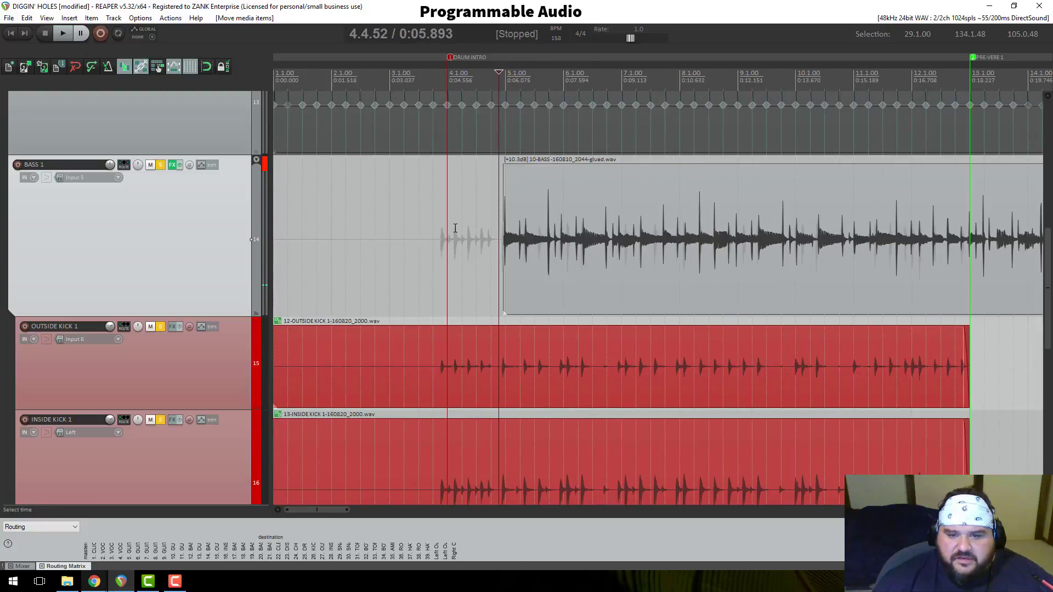
Step: Look over the kick and bass tracks in the early song sections and play from the VERSE 1 marker
scroll(651, 133, "down", 6)
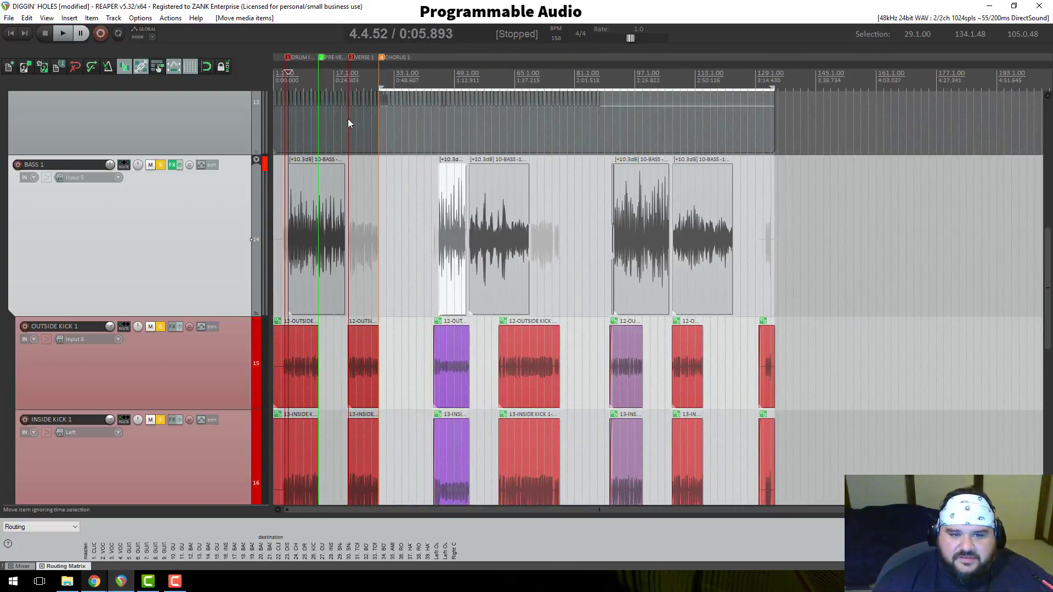
left_click(325, 82)
scroll(459, 170, "up", 4)
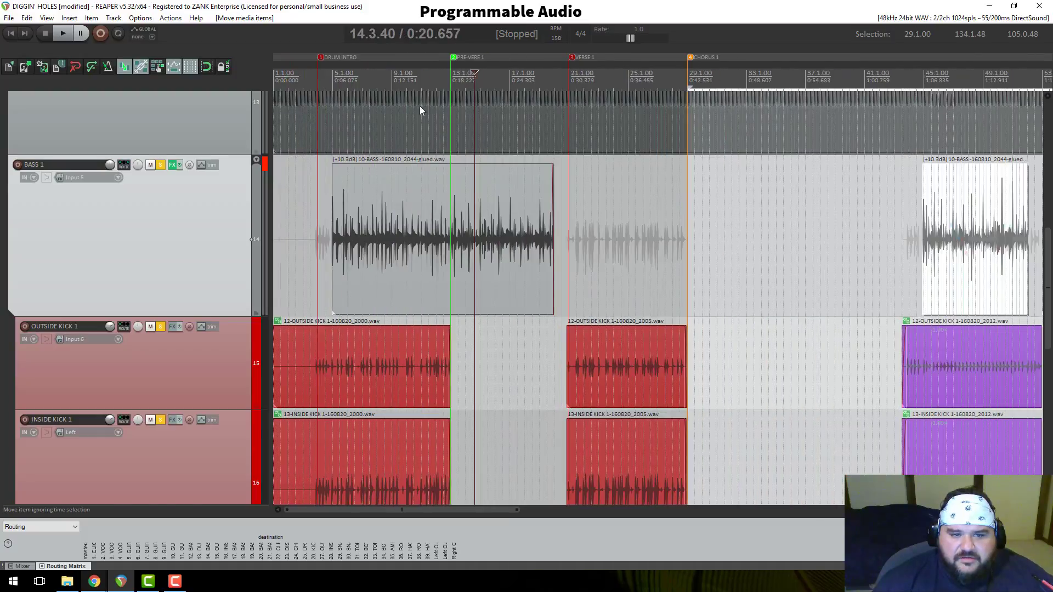
scroll(423, 127, "up", 4)
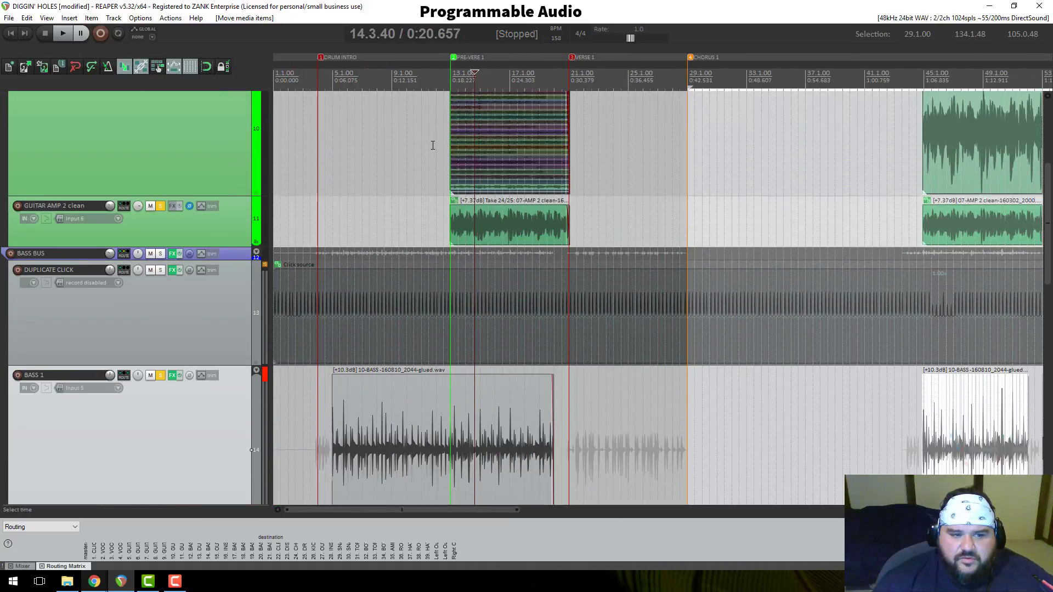
scroll(151, 198, "down", 8)
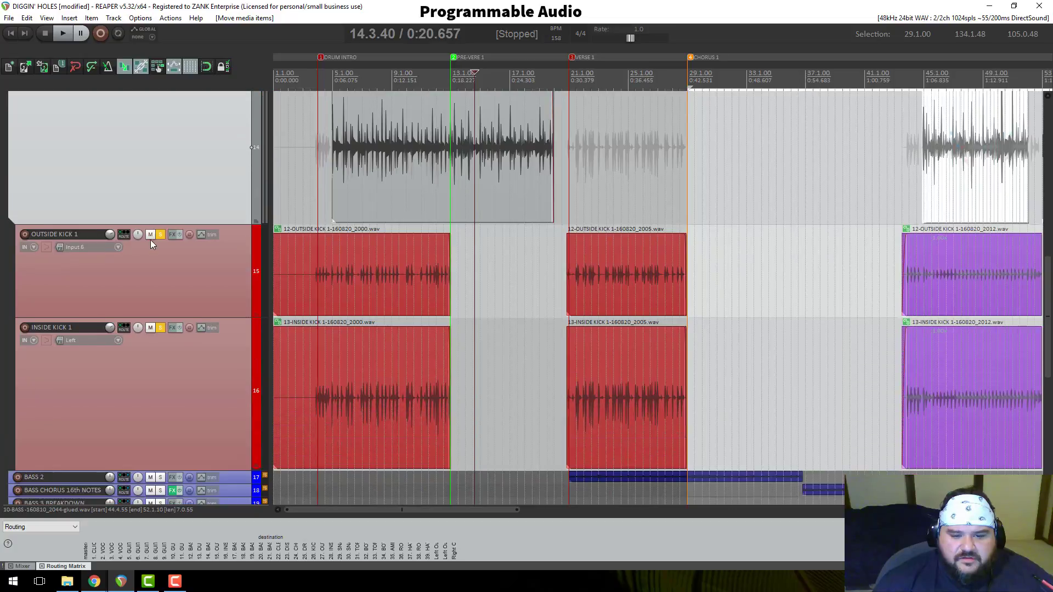
scroll(153, 247, "down", 3)
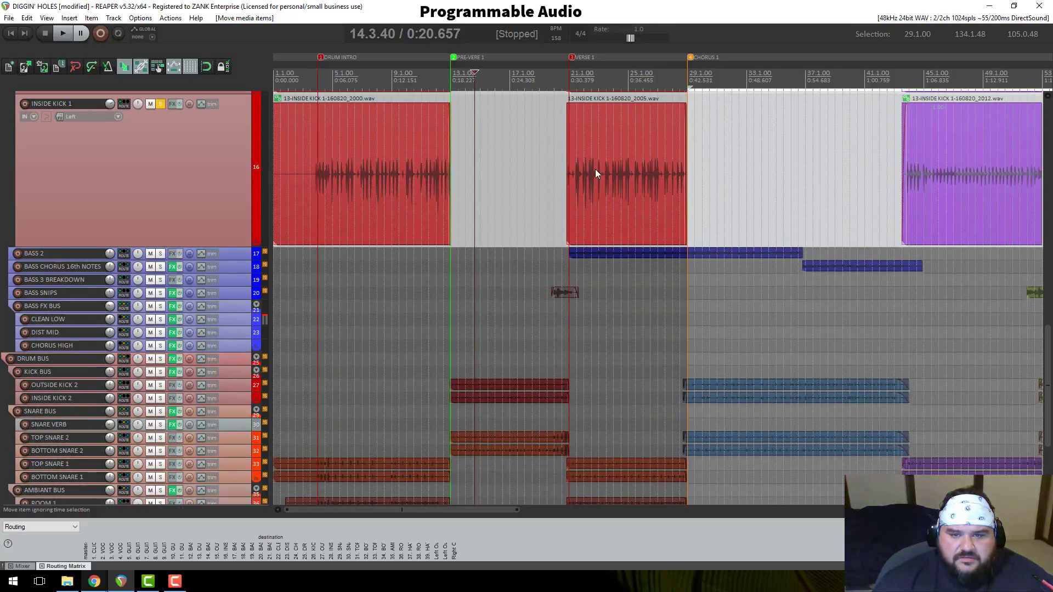
key("3")
key("space")
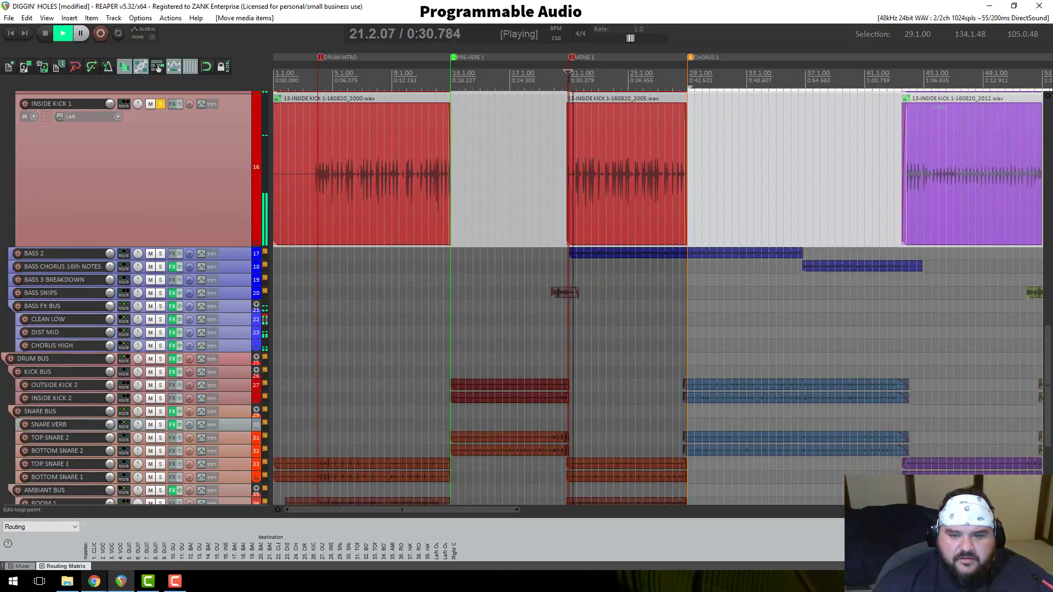
key("space")
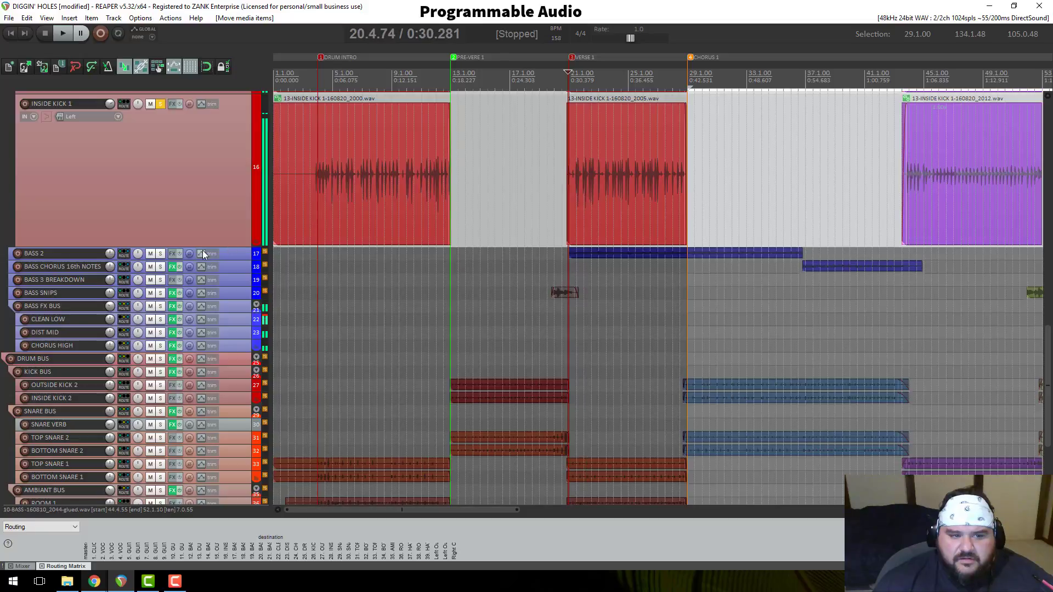
Step: Solo the BASS 2 track, increase its track height and play it with the kicks from the VERSE 1 marker
left_click(161, 254)
left_click_drag(167, 258, 161, 297)
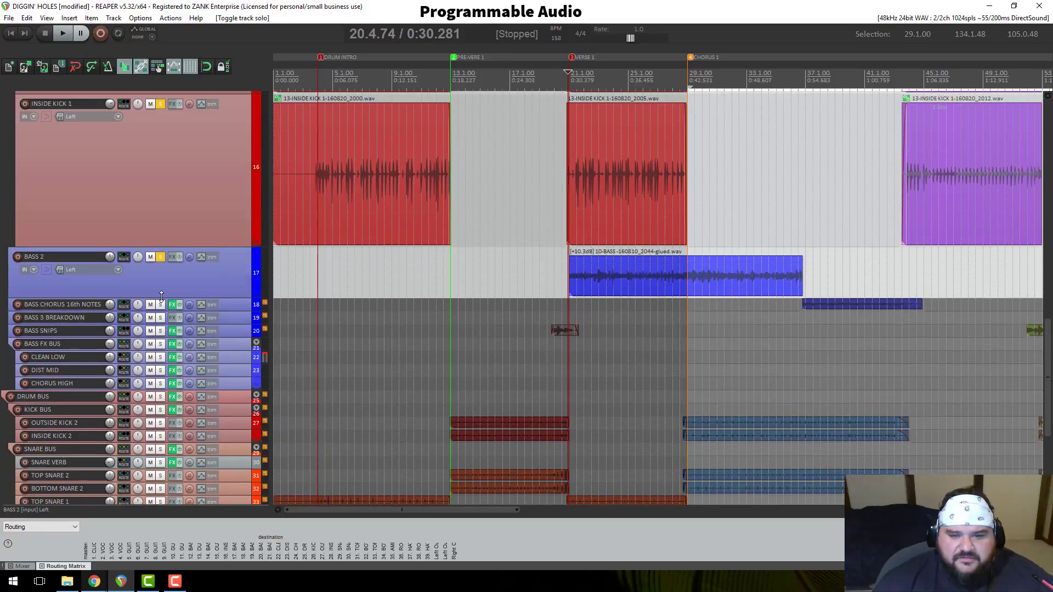
key("space")
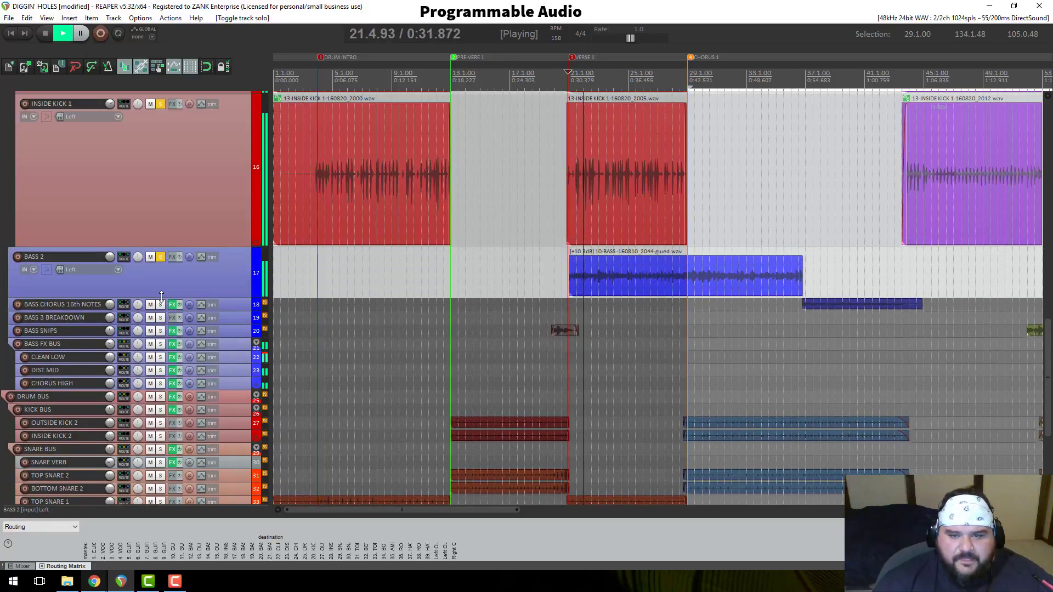
Step: Play the BASS 2 track with the kicks from the VERSE 1 marker and on to around bar 45
scroll(169, 219, "up", 3)
scroll(169, 220, "up", 5)
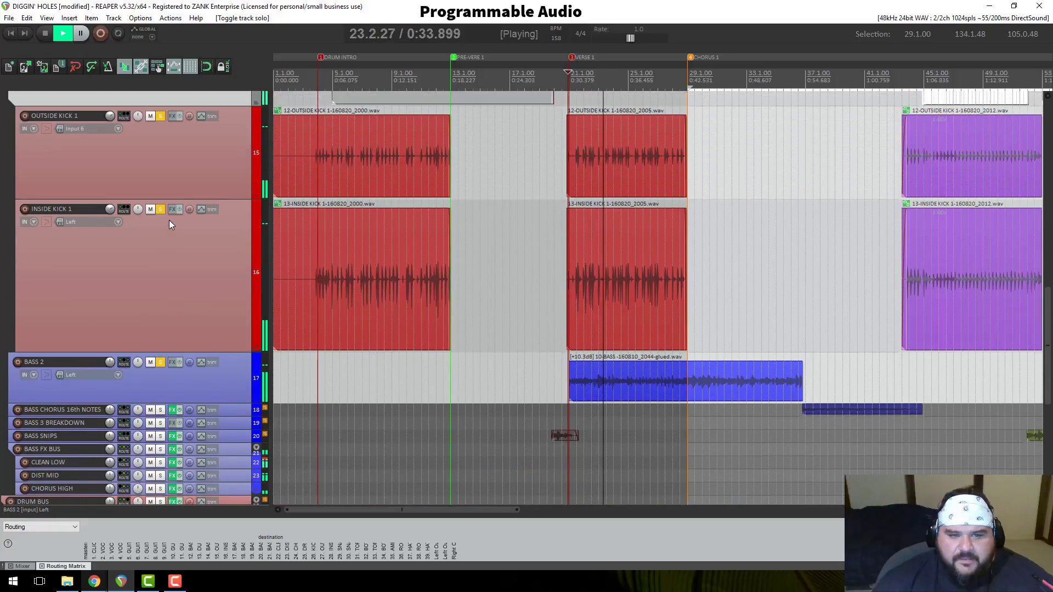
key("space")
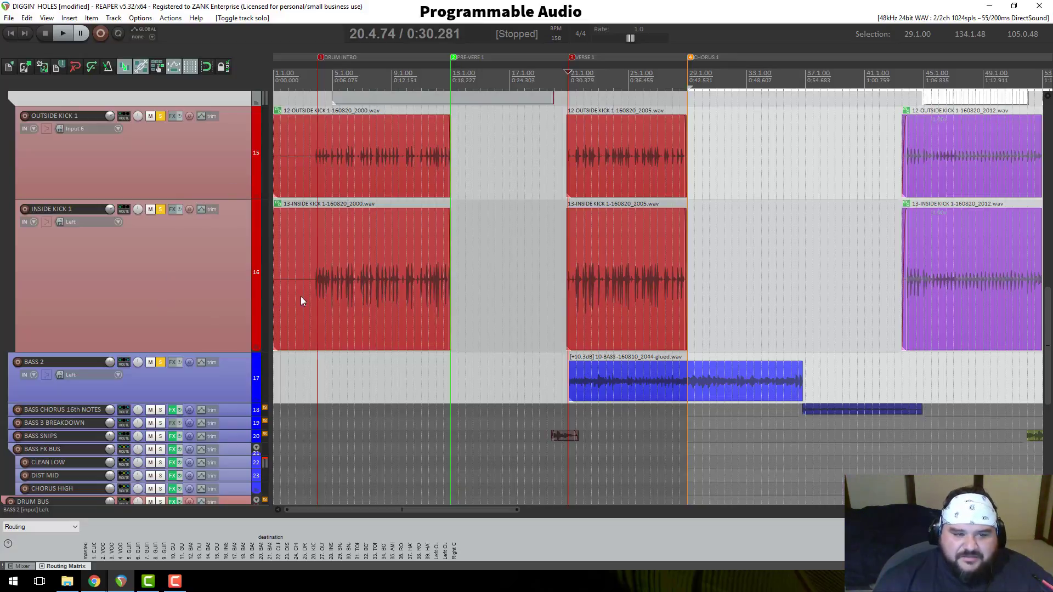
key("space")
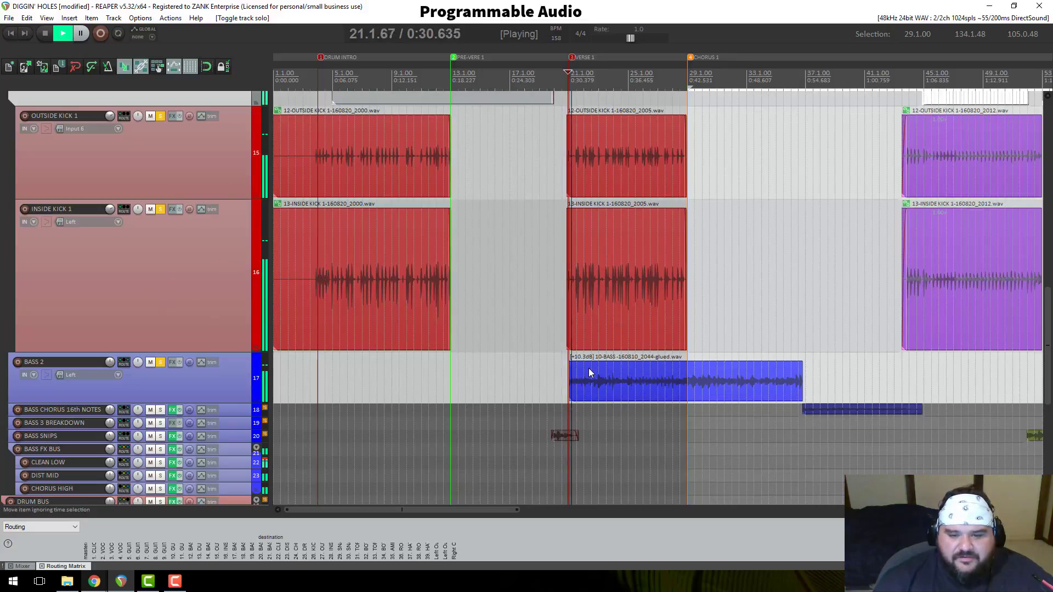
scroll(588, 376, "up", 4)
scroll(628, 263, "down", 3)
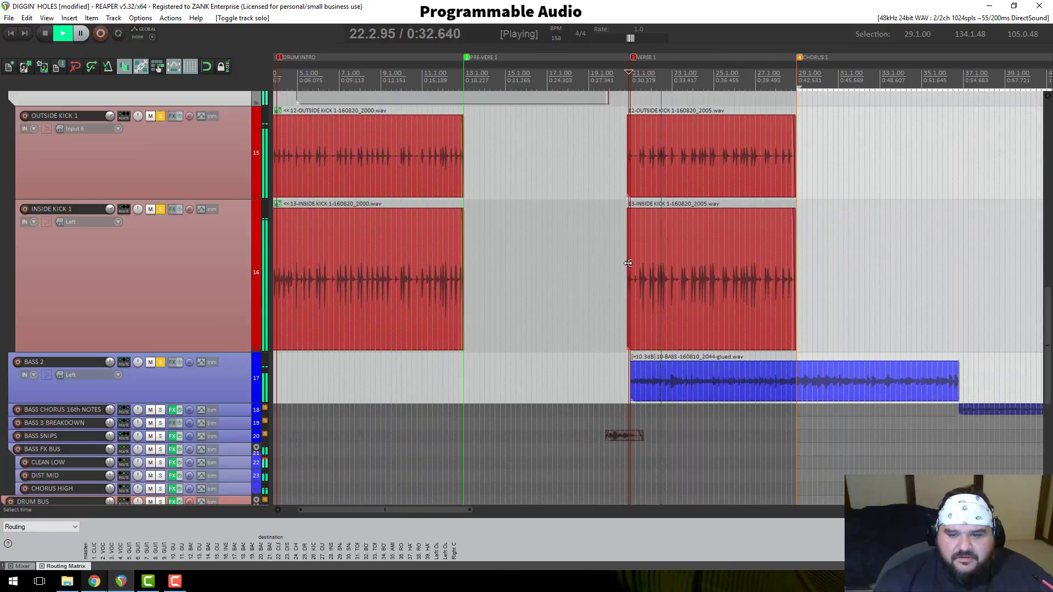
scroll(783, 159, "down", 1)
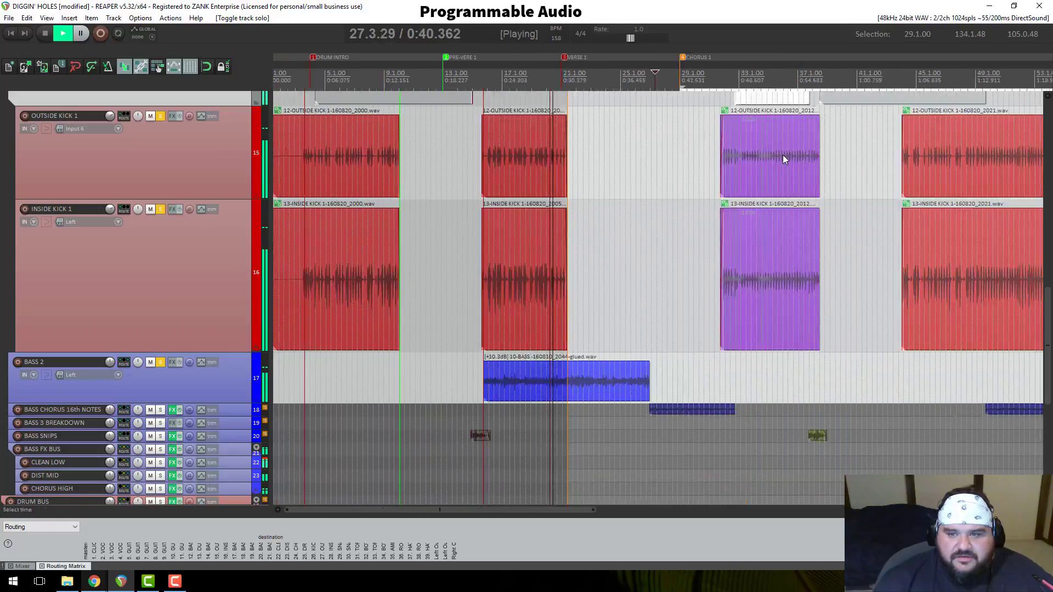
scroll(783, 159, "down", 3)
key("space")
scroll(241, 141, "up", 3)
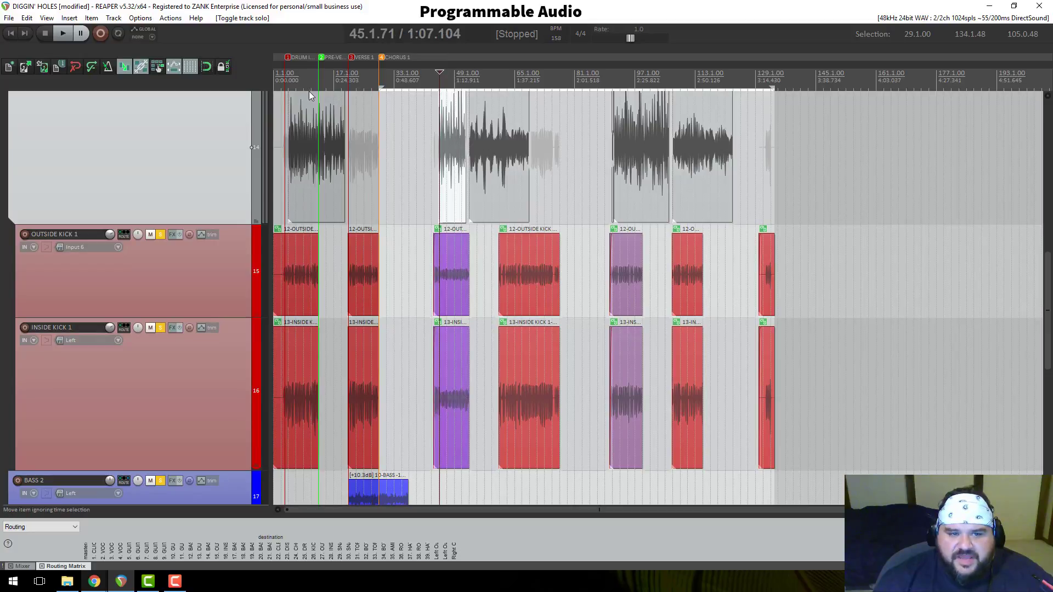
Step: Play BASS 1 with the kick tracks from the drum intro near bar 5 and from about bar 11
scroll(209, 148, "up", 1)
scroll(331, 163, "down", 2)
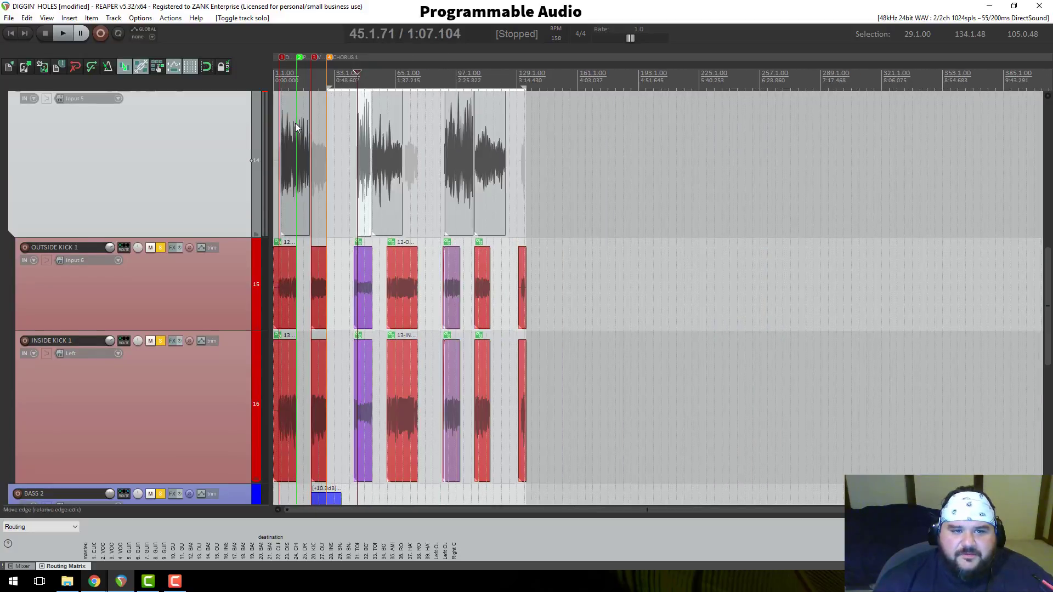
left_click(285, 81)
key("space")
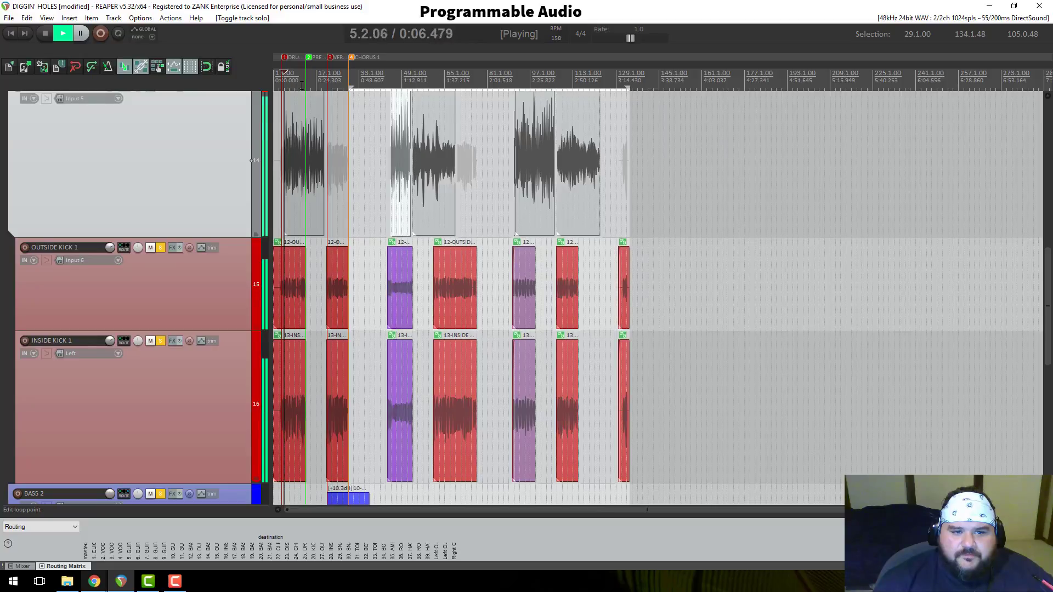
left_click(301, 82)
scroll(300, 82, "up", 5)
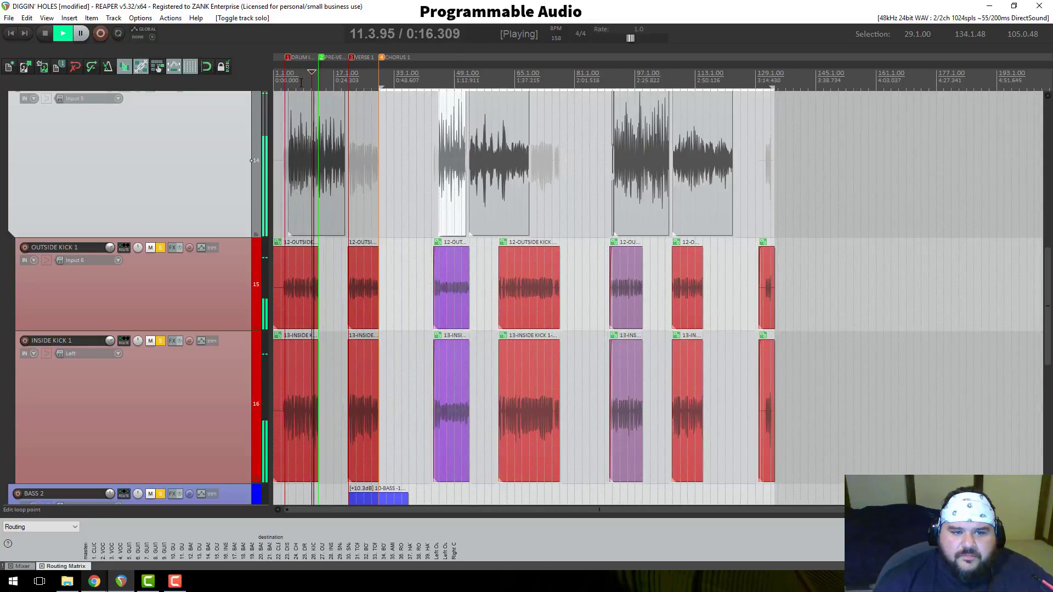
scroll(229, 119, "up", 5)
scroll(229, 121, "up", 3)
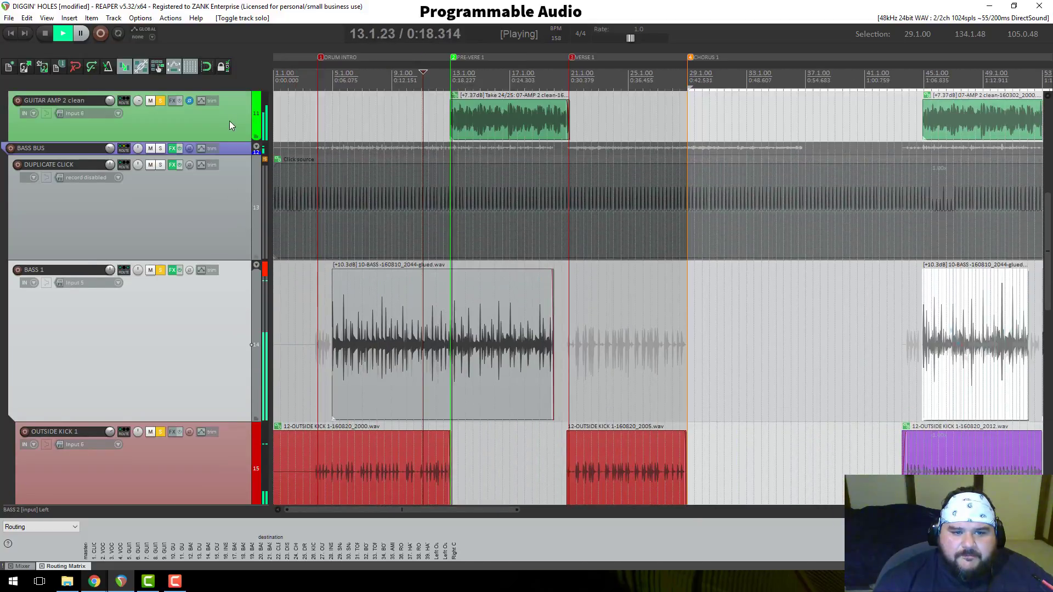
scroll(229, 121, "down", 3)
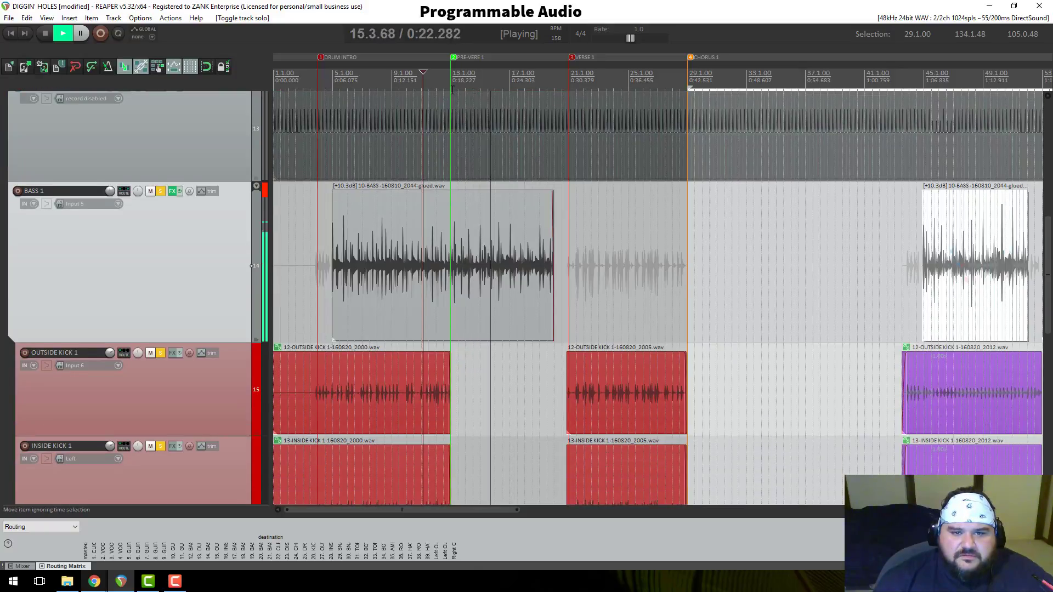
Step: Place the edit cursor at 12.4.99 on the bass note at the pre-verse marker and play BASS 1 from there
key("space")
left_click(452, 224)
scroll(475, 228, "up", 10)
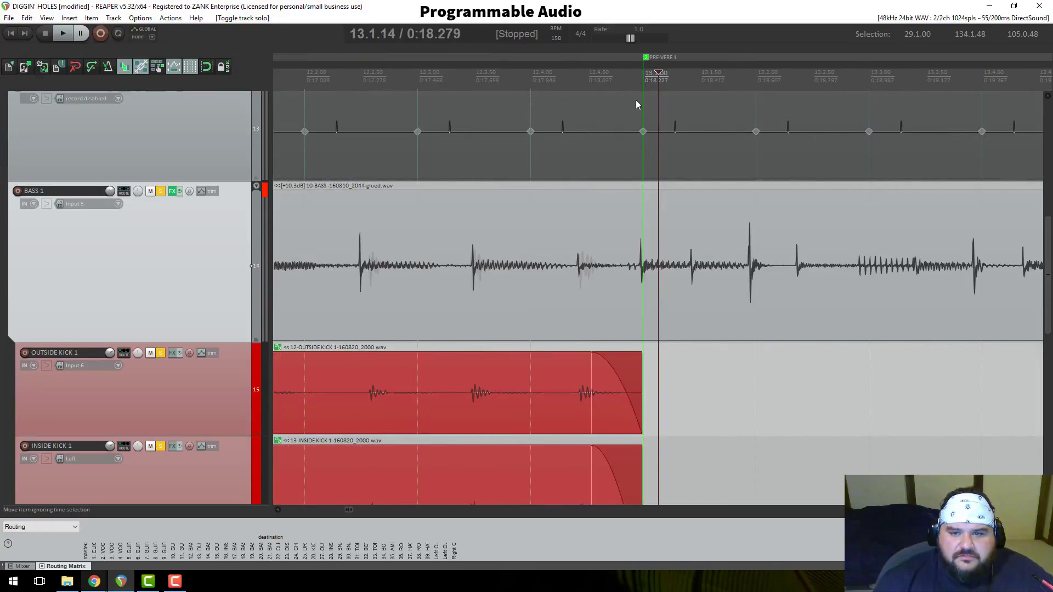
key("space")
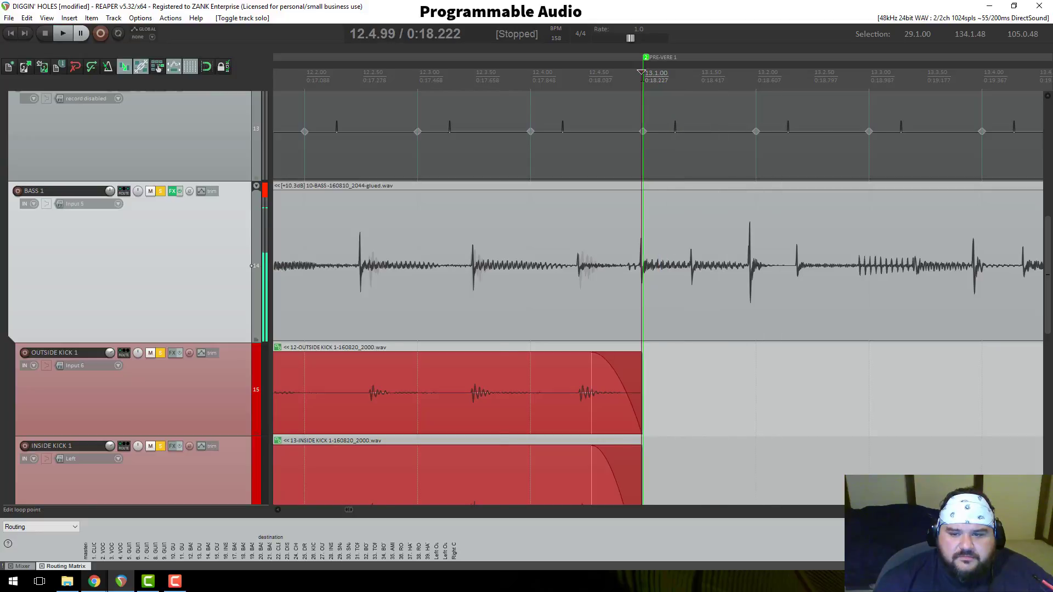
scroll(714, 171, "down", 4)
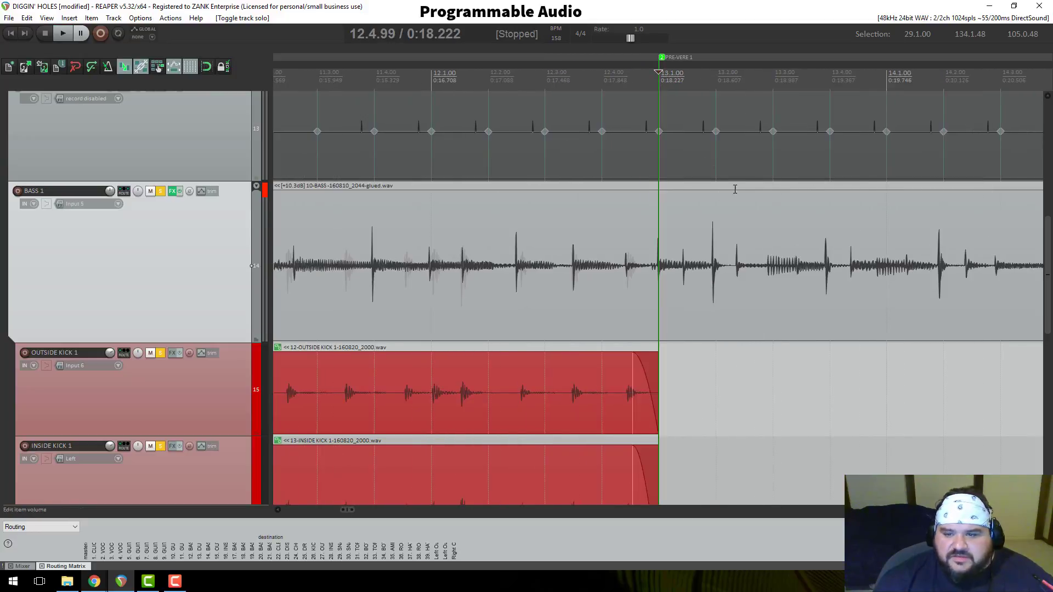
scroll(735, 188, "down", 5)
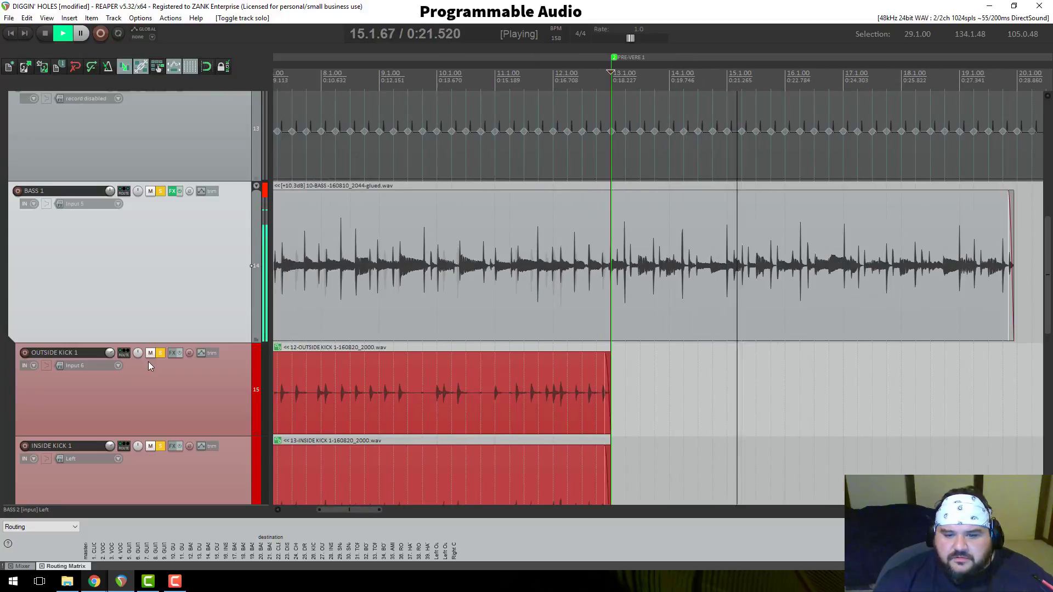
scroll(149, 365, "down", 5)
key("space")
Step: Solo the OUTSIDE KICK 2 and INSIDE KICK 2 tracks and play them with BASS 1 from 12.4.99
scroll(156, 376, "down", 6)
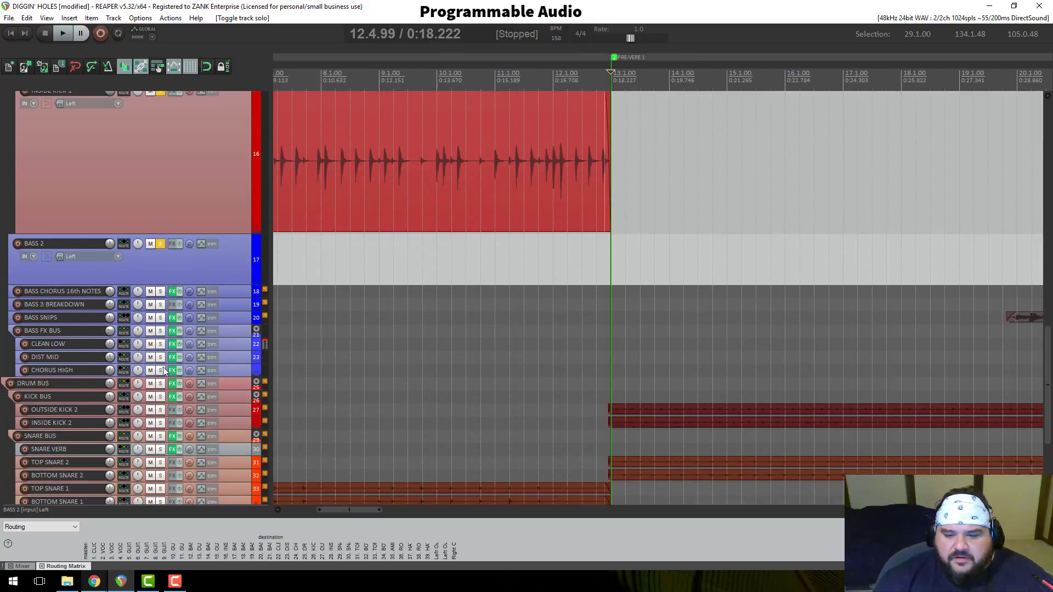
left_click(162, 358)
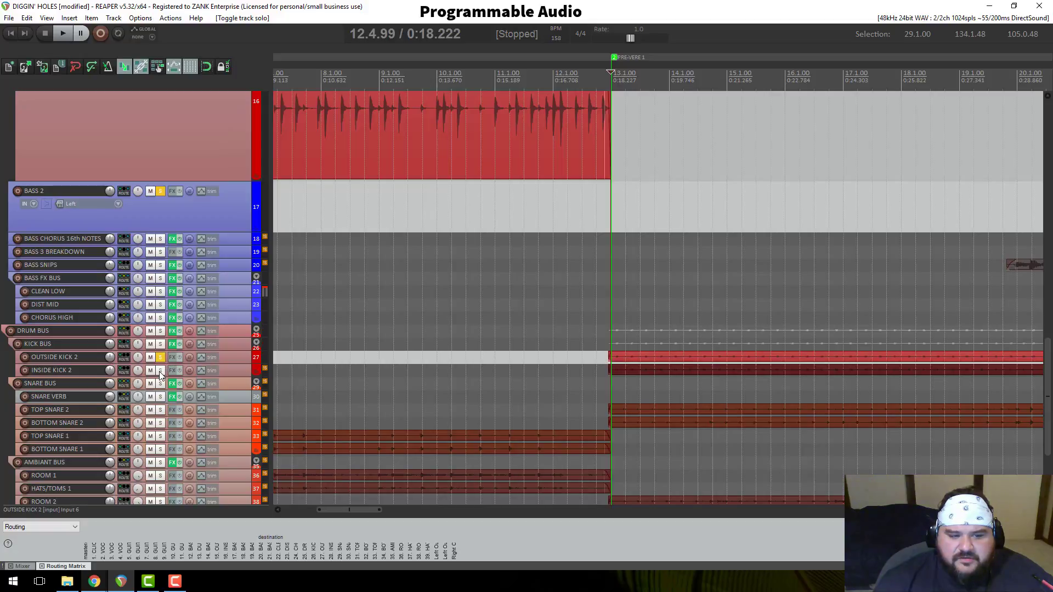
left_click(160, 371)
scroll(179, 279, "up", 8)
scroll(150, 400, "up", 4)
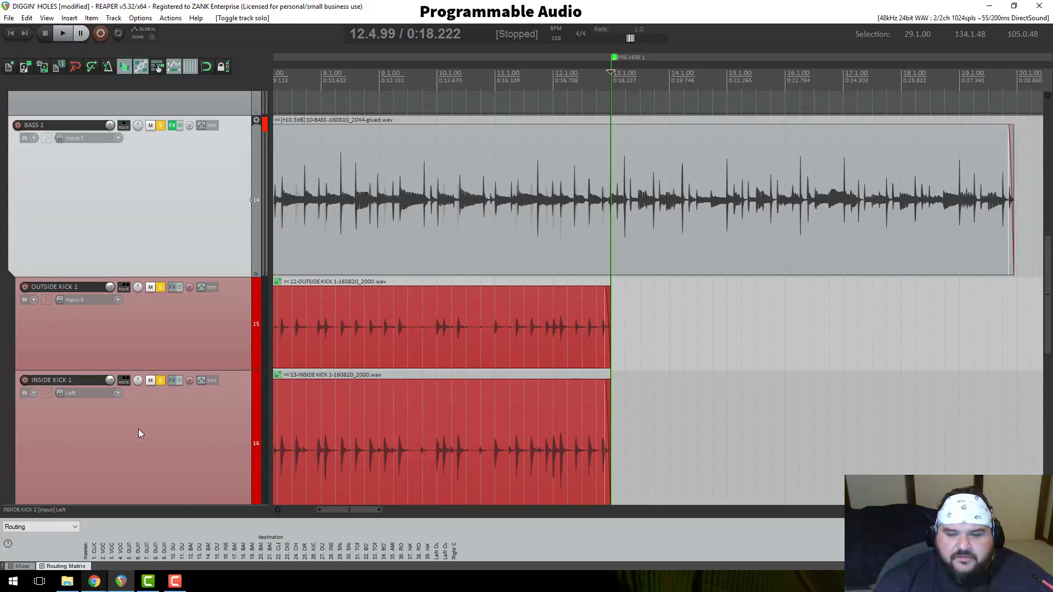
key("space")
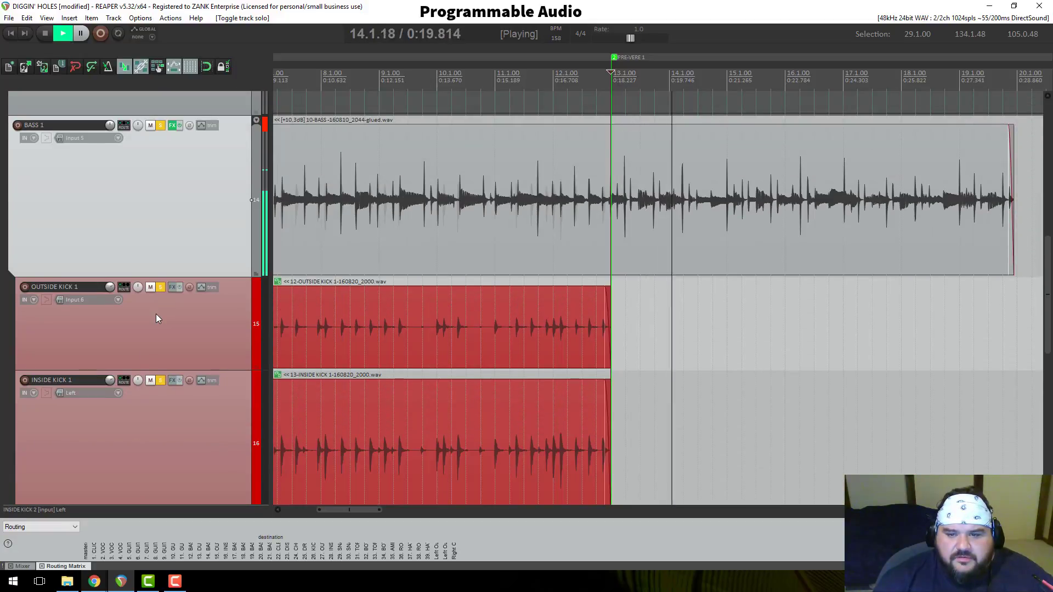
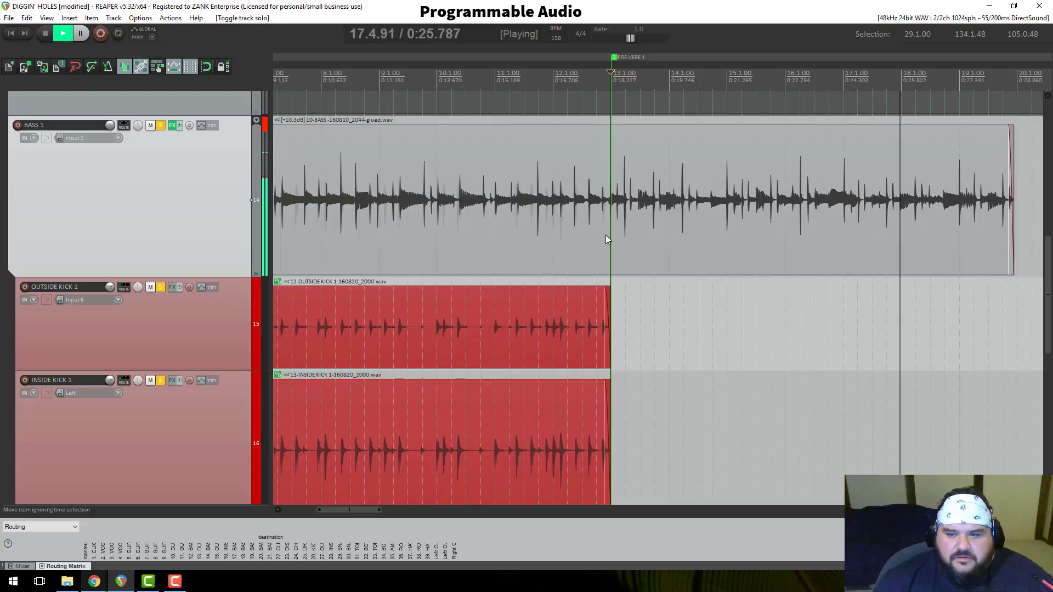
scroll(706, 210, "down", 2)
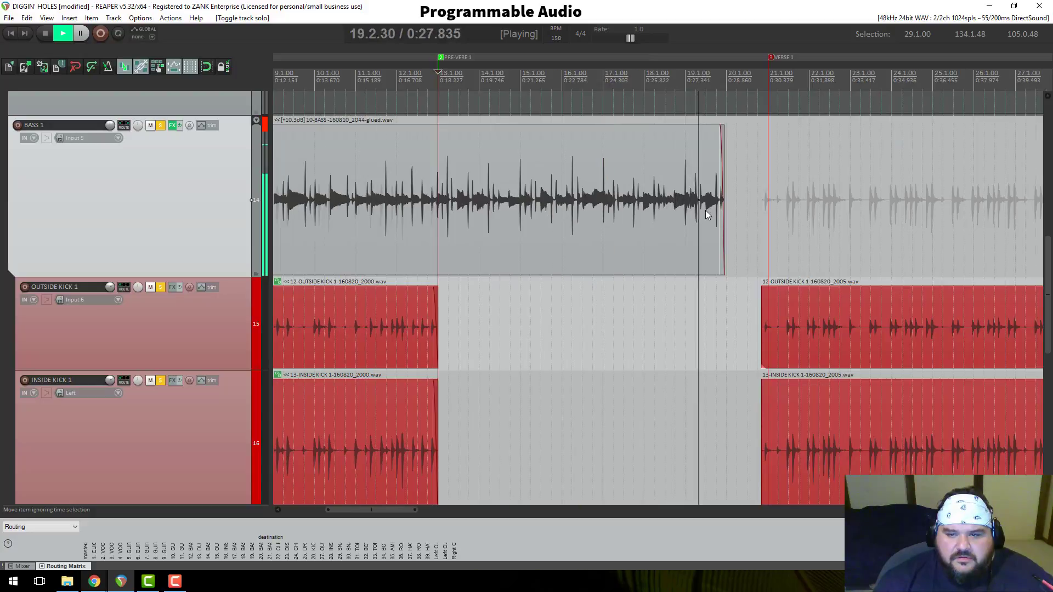
key("space")
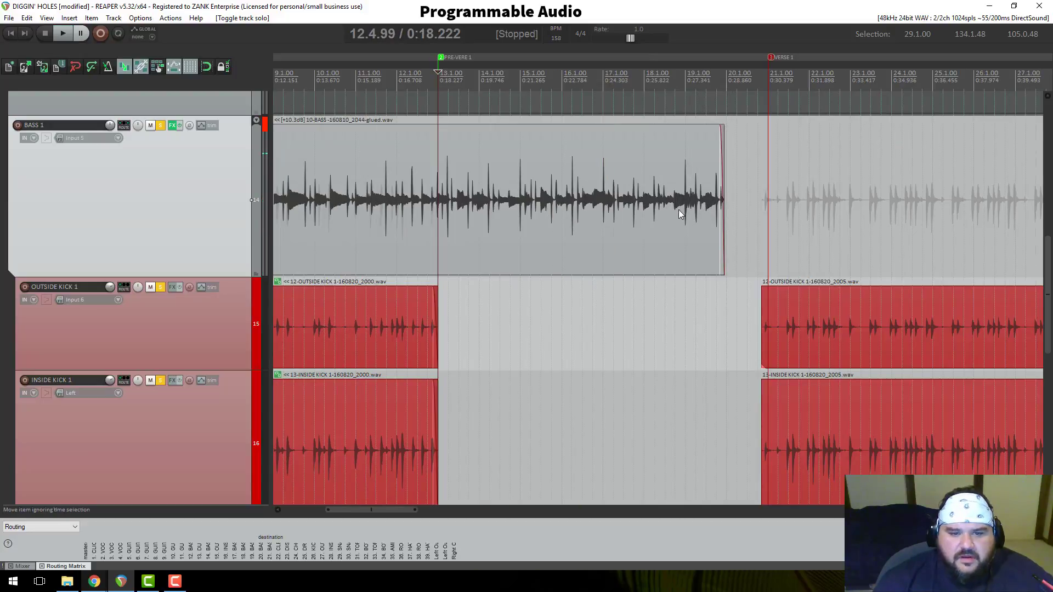
Step: Compare the bass transient at the pre-verse marker with the 13.1.00 grid position
left_click(610, 211)
left_click(437, 74)
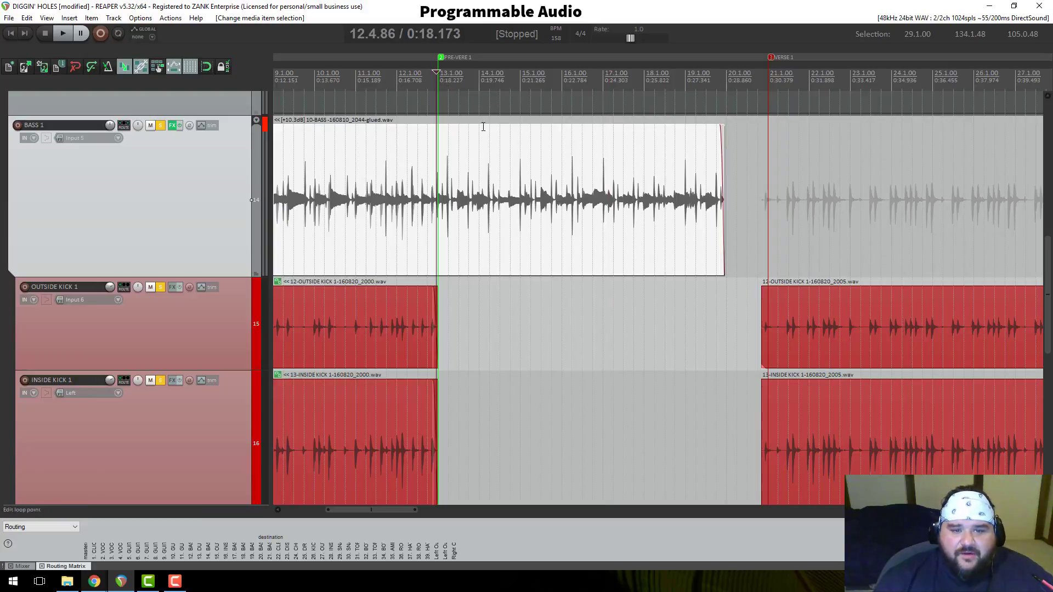
scroll(569, 253, "up", 2)
scroll(631, 199, "up", 5)
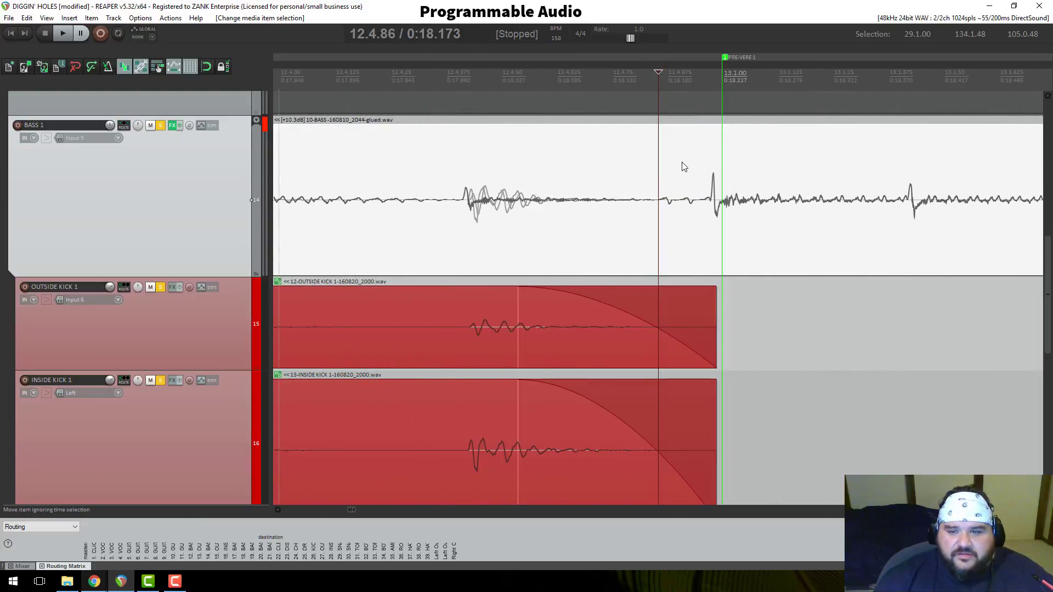
left_click(701, 95)
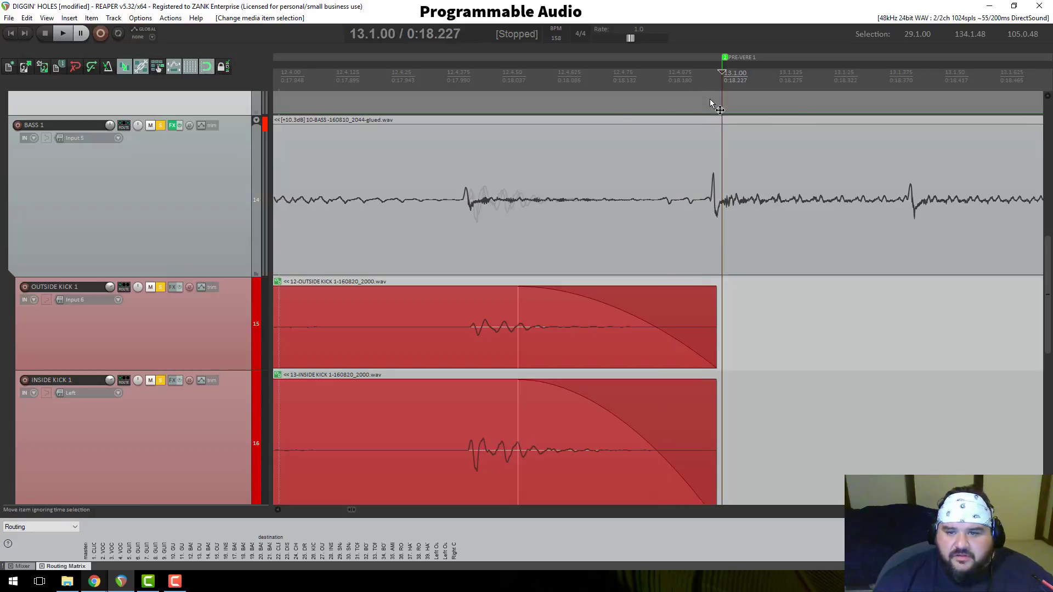
scroll(590, 103, "up", 1)
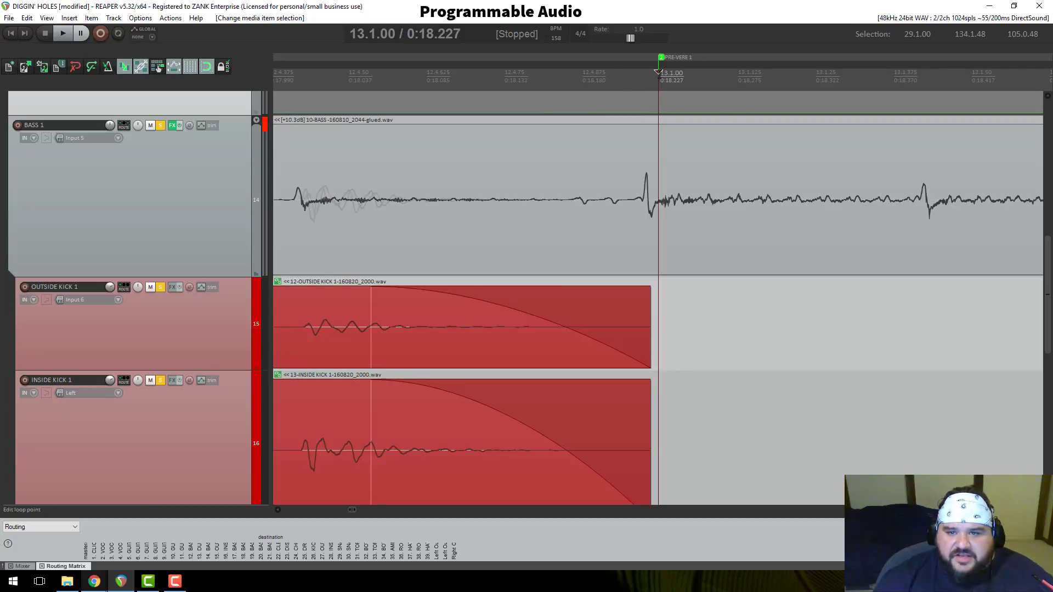
scroll(629, 65, "down", 1)
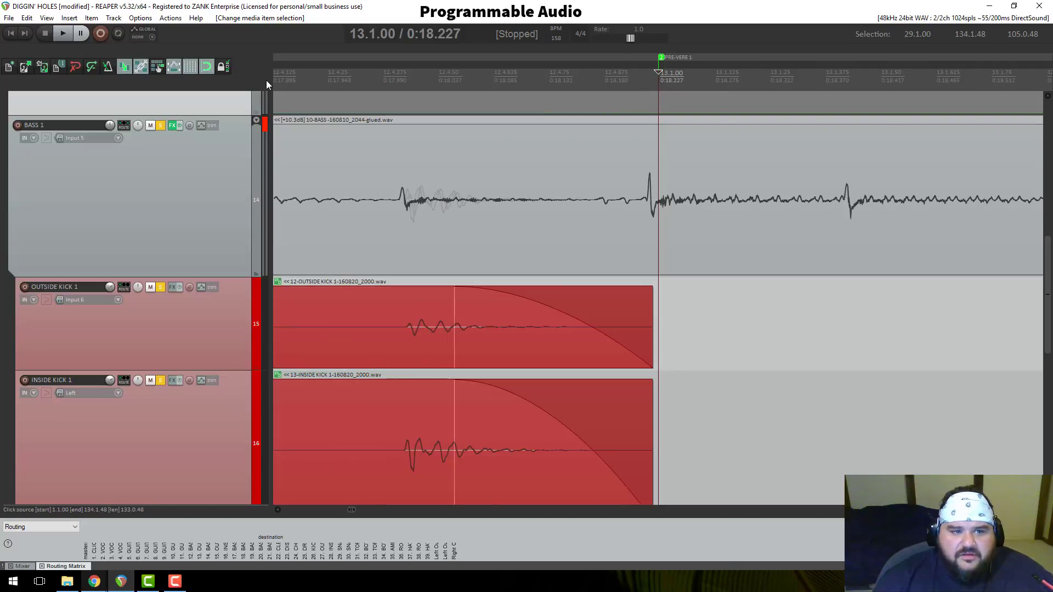
Step: Place the edit cursor at 12.4.95, just before the pre-verse bass note, and play the section from there
left_click(639, 80)
scroll(636, 79, "down", 2)
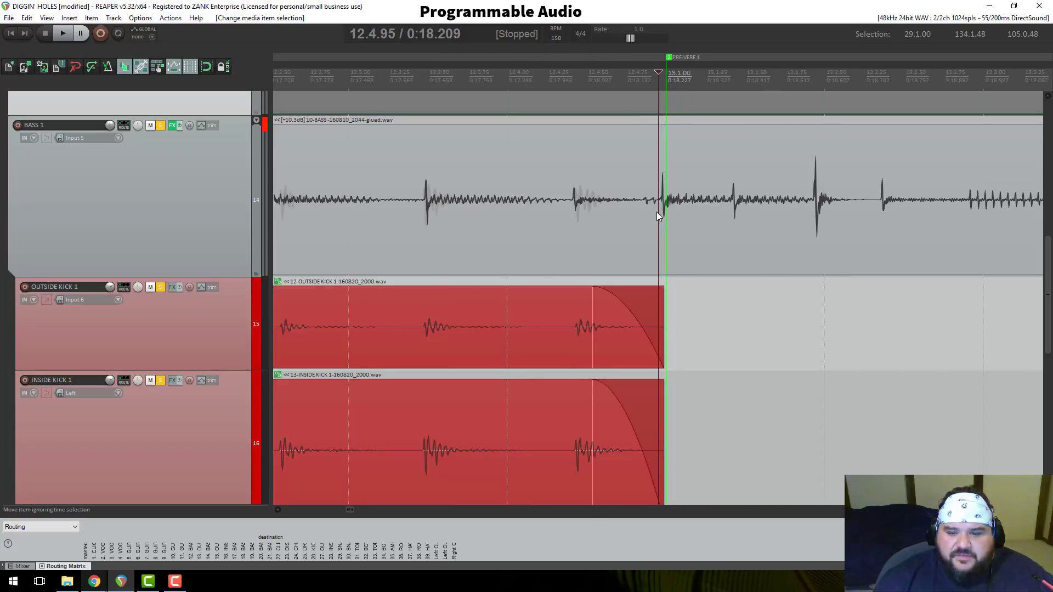
key("space")
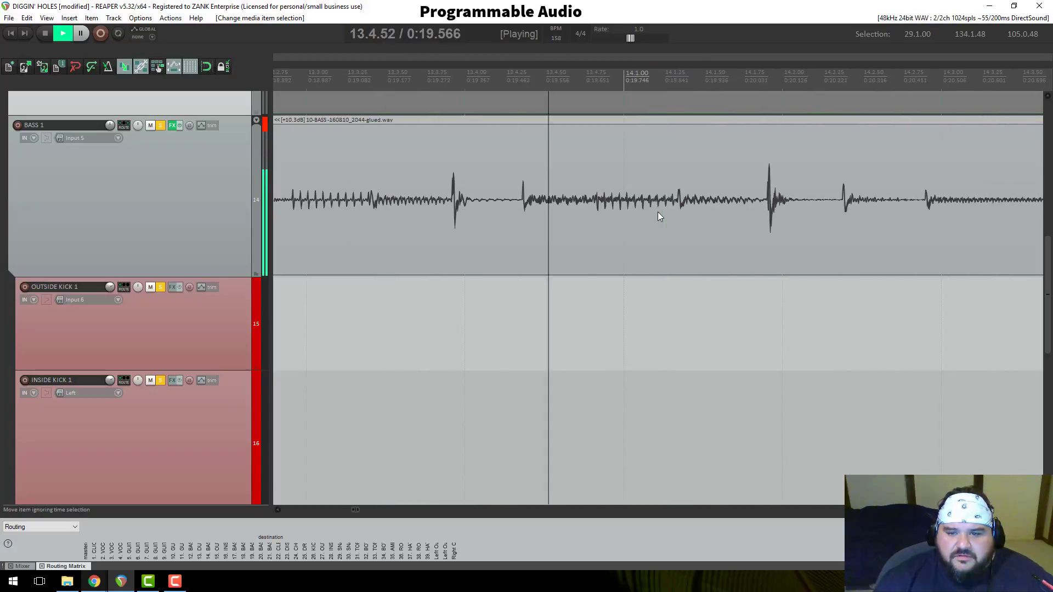
scroll(658, 212, "down", 2)
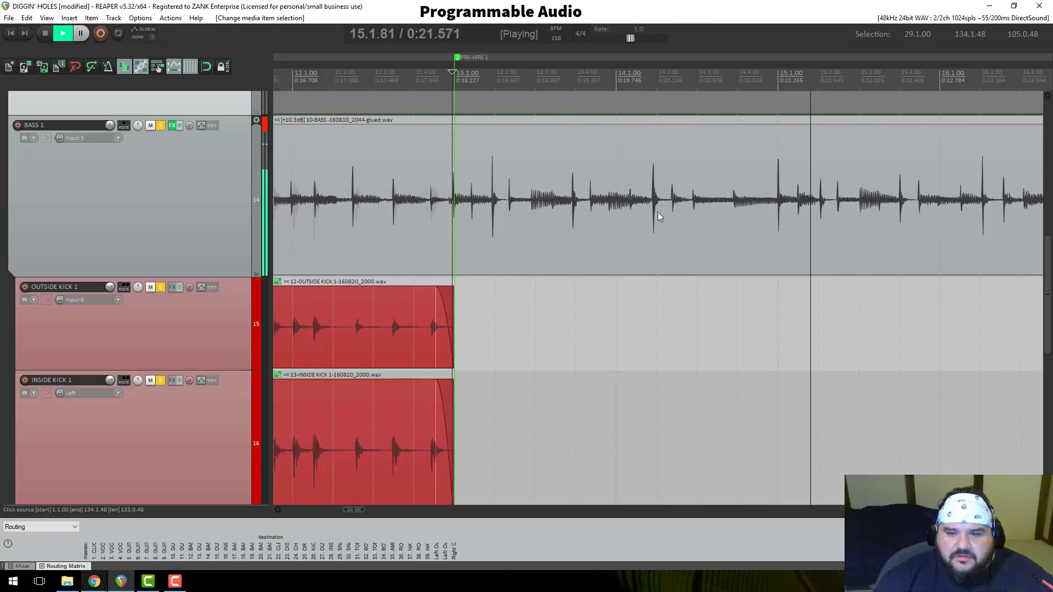
scroll(657, 212, "down", 2)
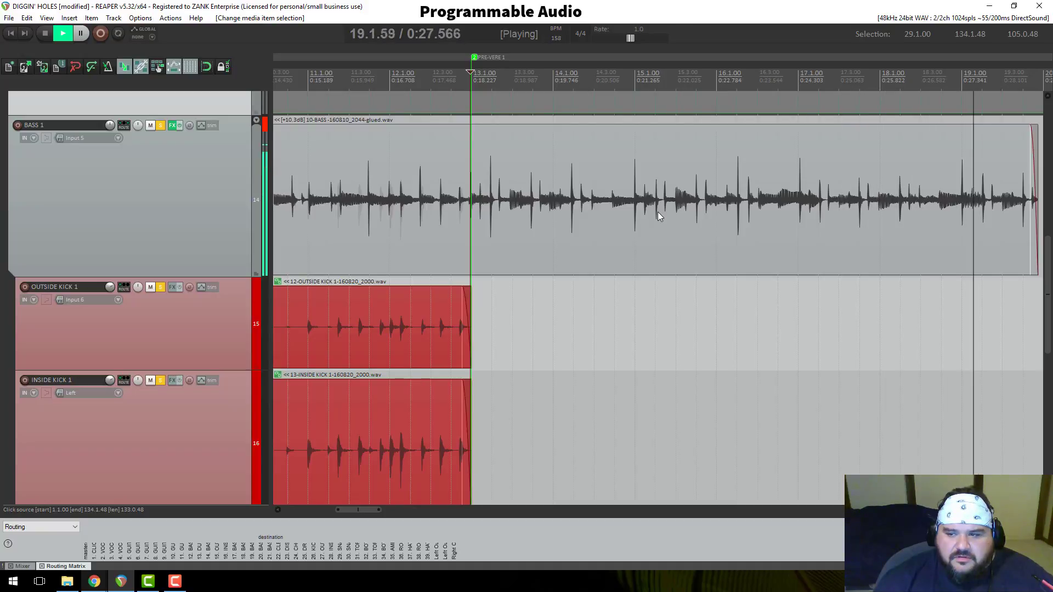
key("space")
scroll(482, 198, "left", 3)
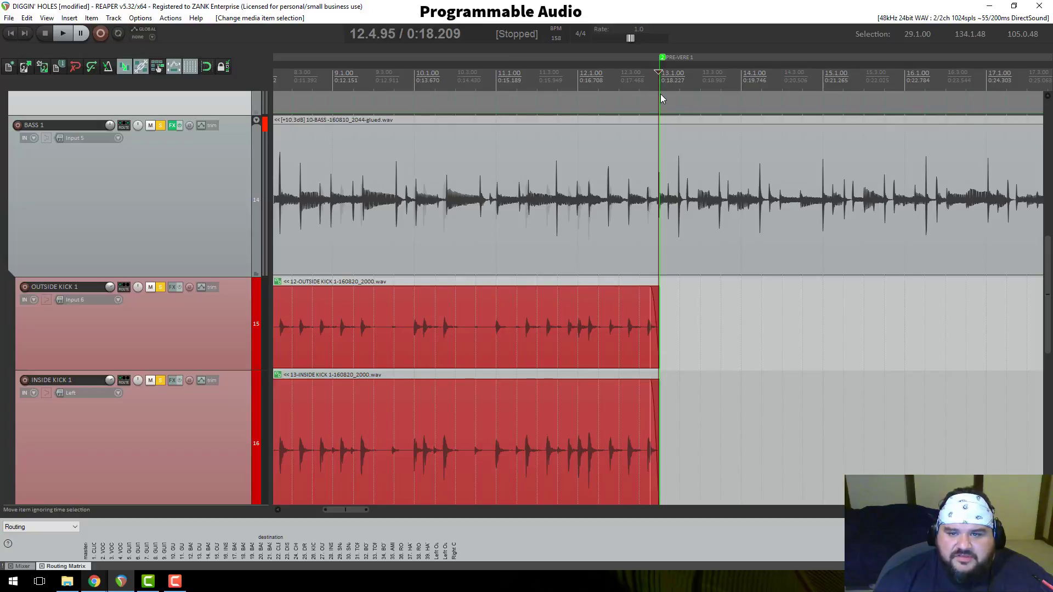
Step: Set a time selection over the pre-verse part of the BASS 1 item from 12.4.95 to 19.4.82
scroll(725, 102, "down", 2)
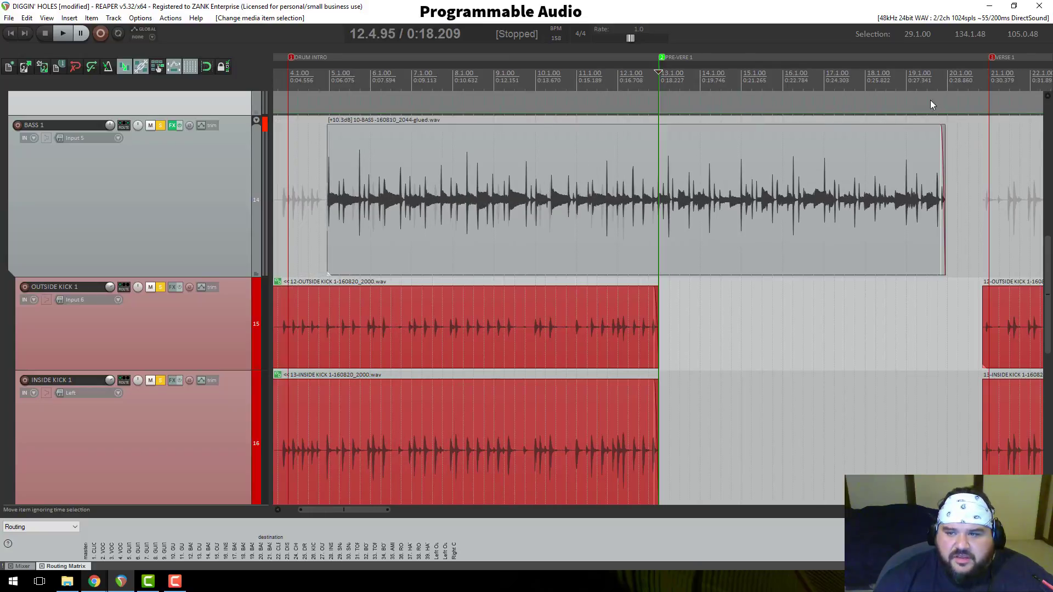
left_click_drag(946, 100, 656, 99)
scroll(661, 76, "up", 8)
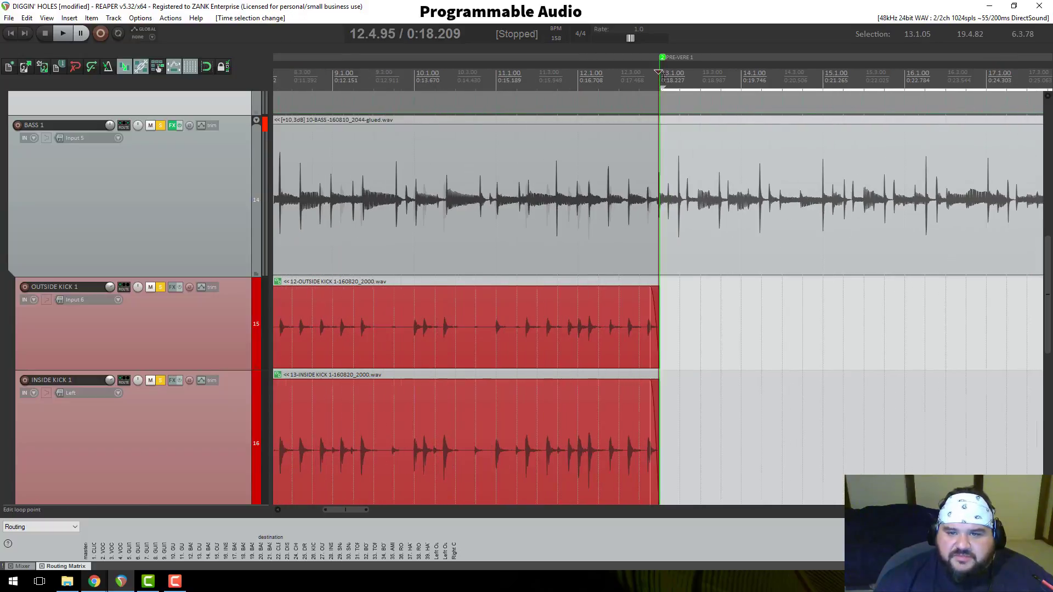
left_click_drag(745, 88, 660, 92)
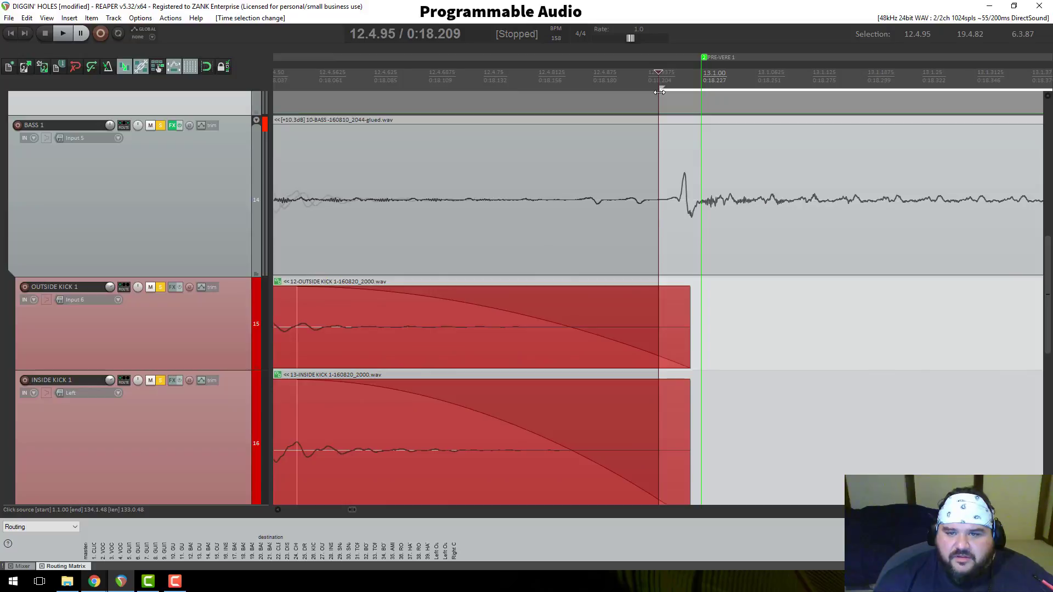
Step: Copy the time-selected pre-verse area of the BASS 1 item
left_click(717, 198)
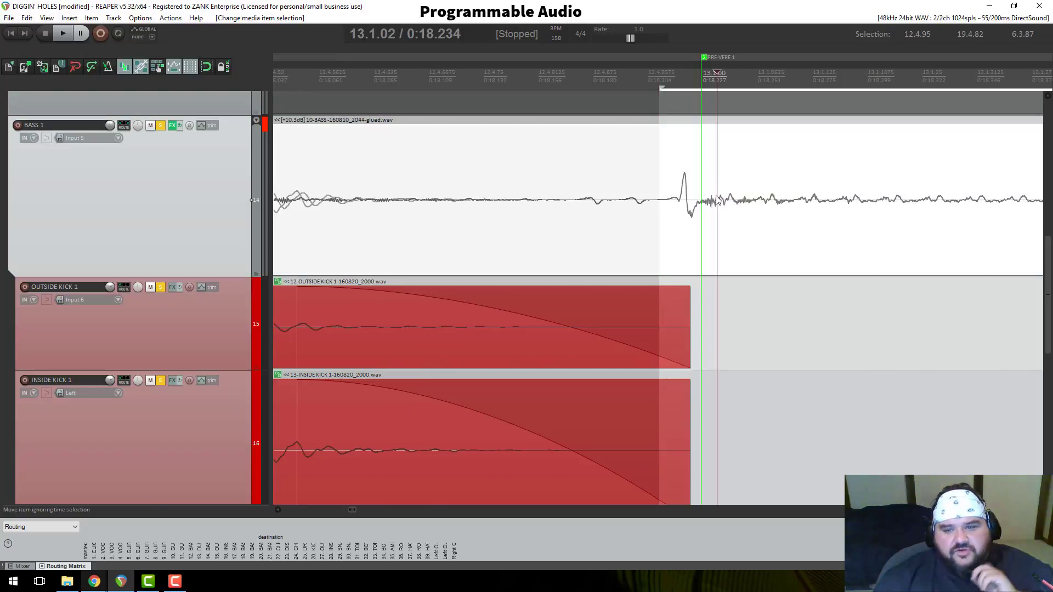
scroll(714, 201, "down", 8)
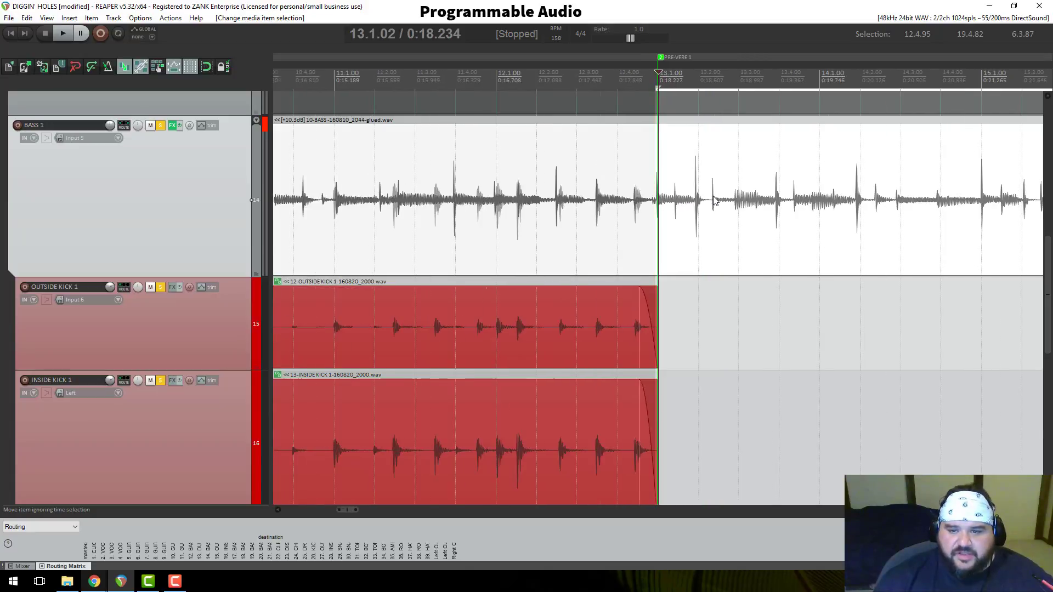
right_click(744, 198)
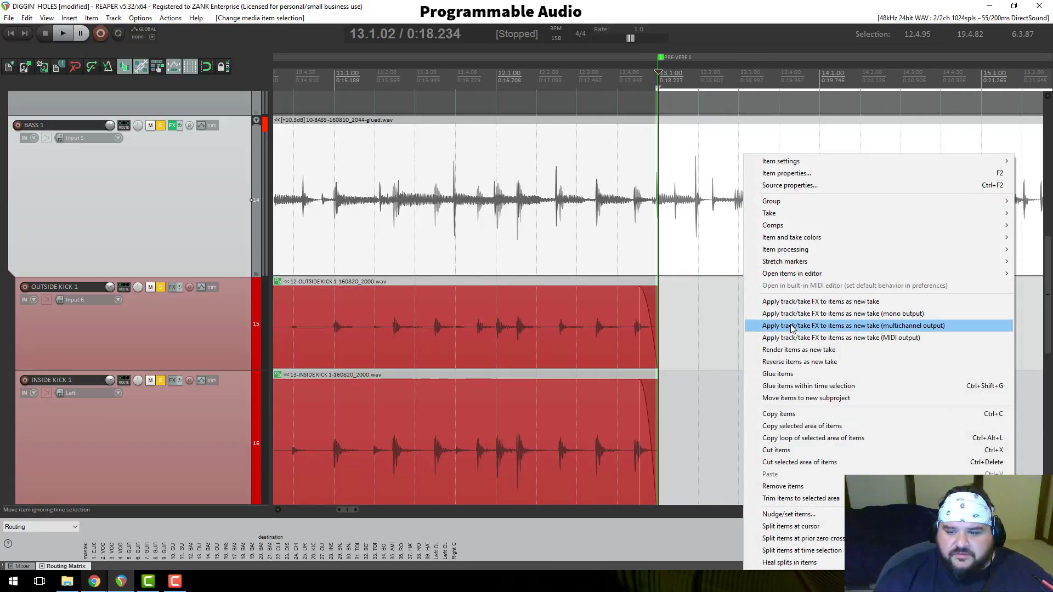
left_click(788, 426)
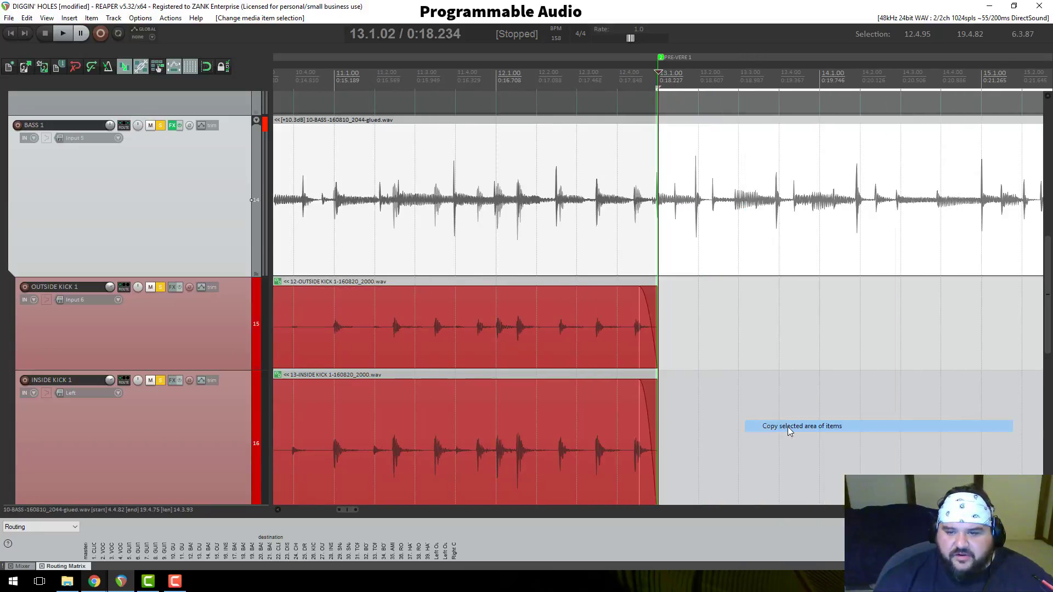
Step: Delete the stretch-marked BASS 1 item that begins around bar 45
scroll(739, 236, "down", 3)
scroll(739, 236, "down", 10)
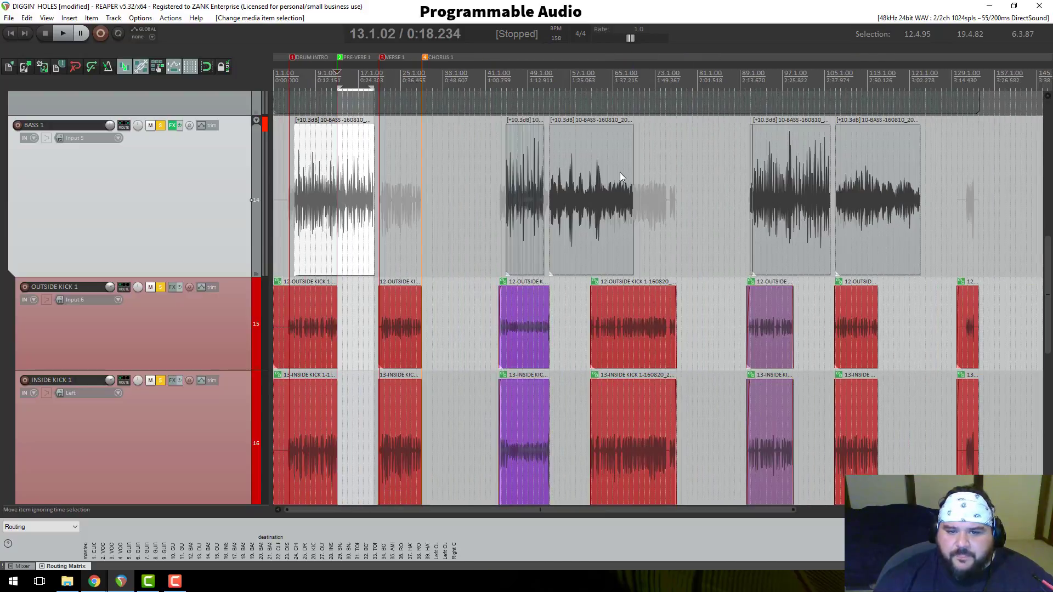
left_click(509, 81)
scroll(604, 164, "up", 10)
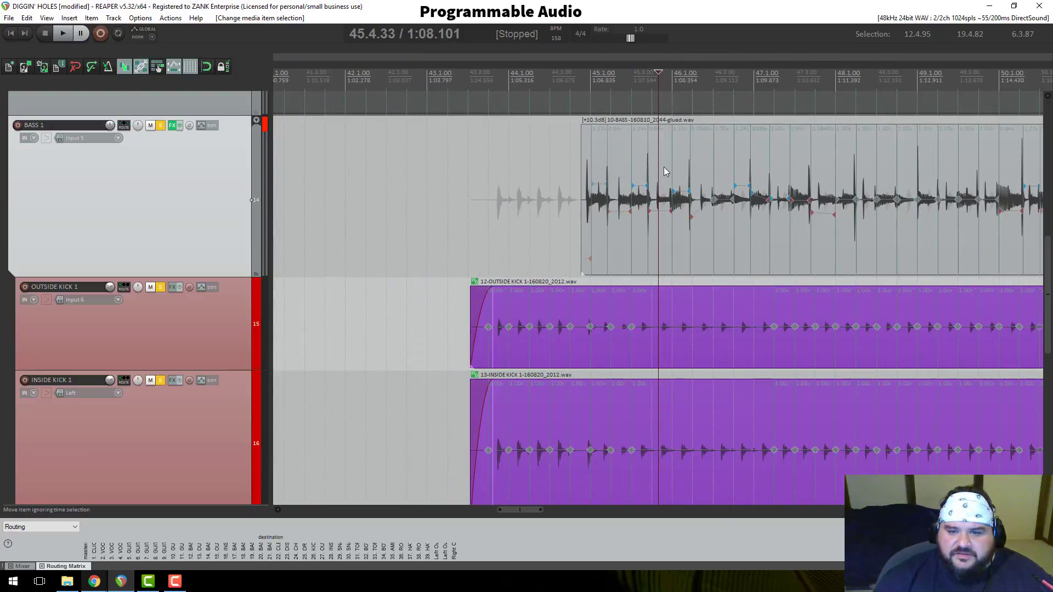
left_click(615, 167)
scroll(615, 167, "down", 2)
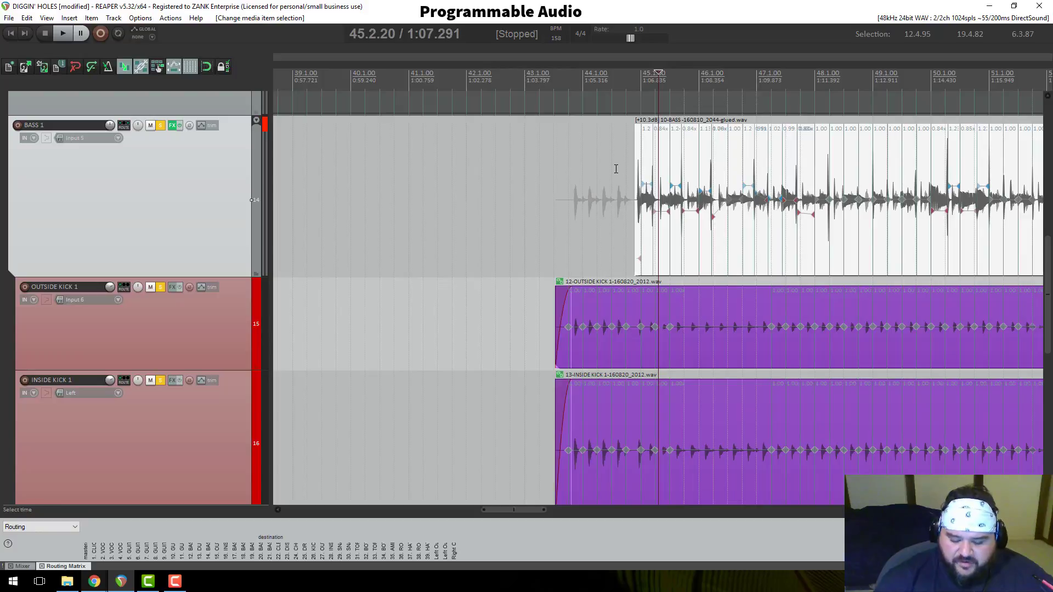
scroll(557, 204, "down", 1)
key("Delete")
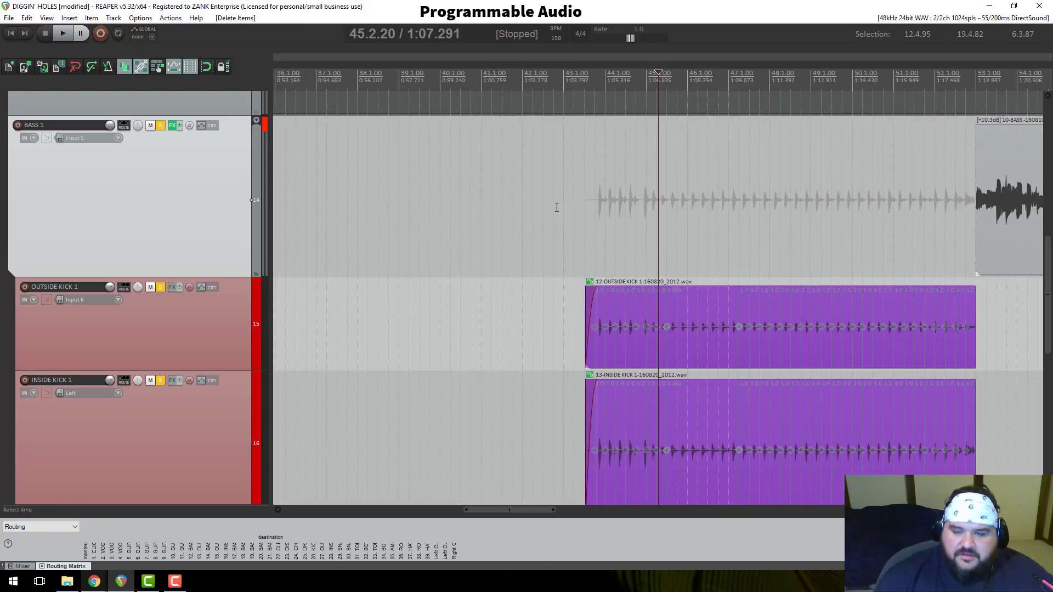
Step: Paste the copied pre-verse bass section onto the BASS 1 track at 43.4.99
left_click(606, 80)
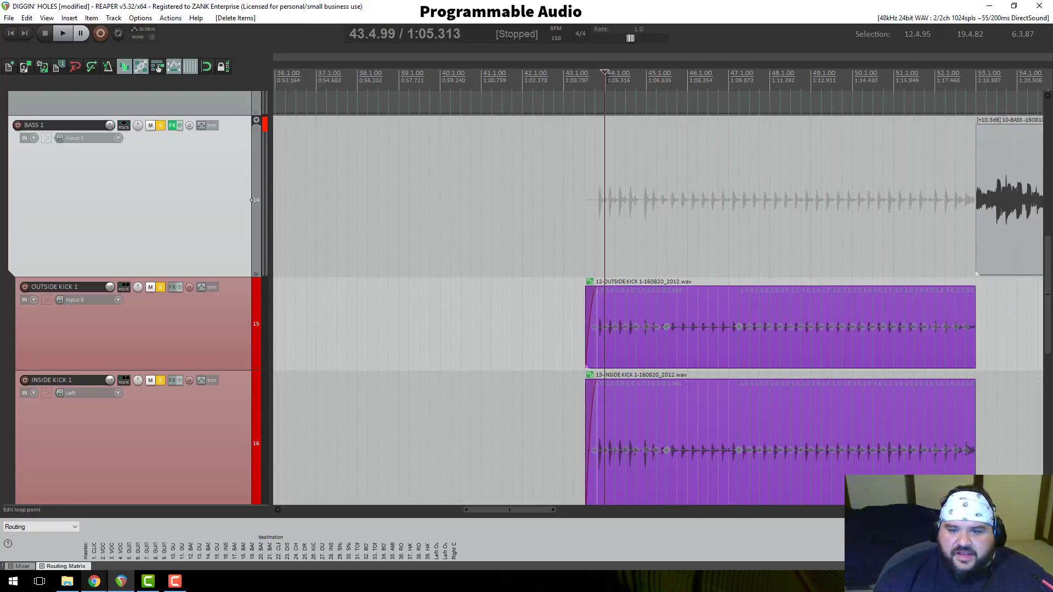
key("ctrl+v")
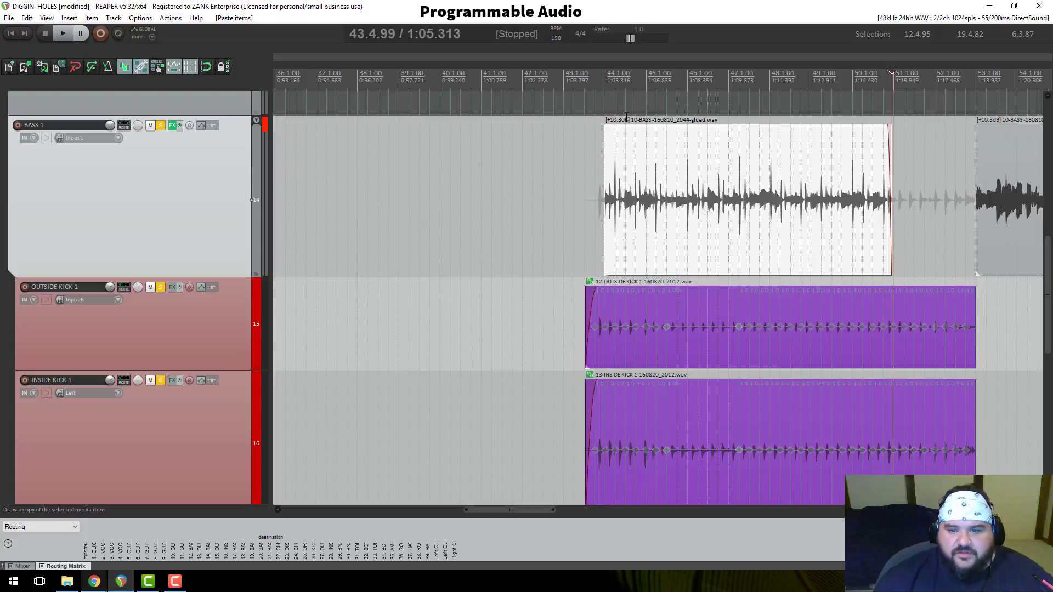
left_click(609, 86)
scroll(141, 187, "up", 5)
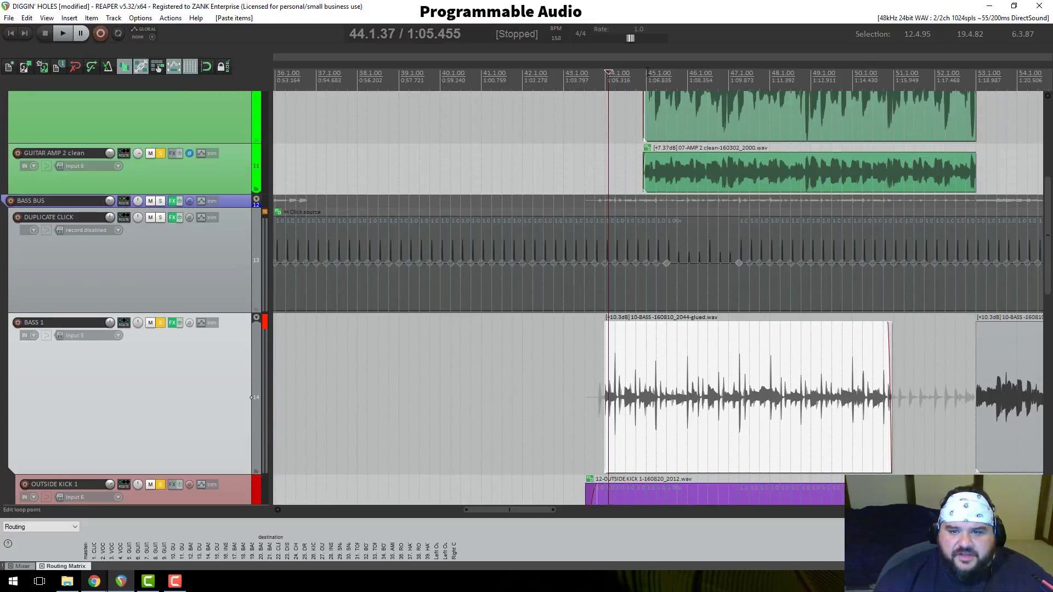
Step: Move the pasted bass item so its first transient lines up with the 45.1.00 grid position
left_click(647, 73)
scroll(694, 239, "up", 5)
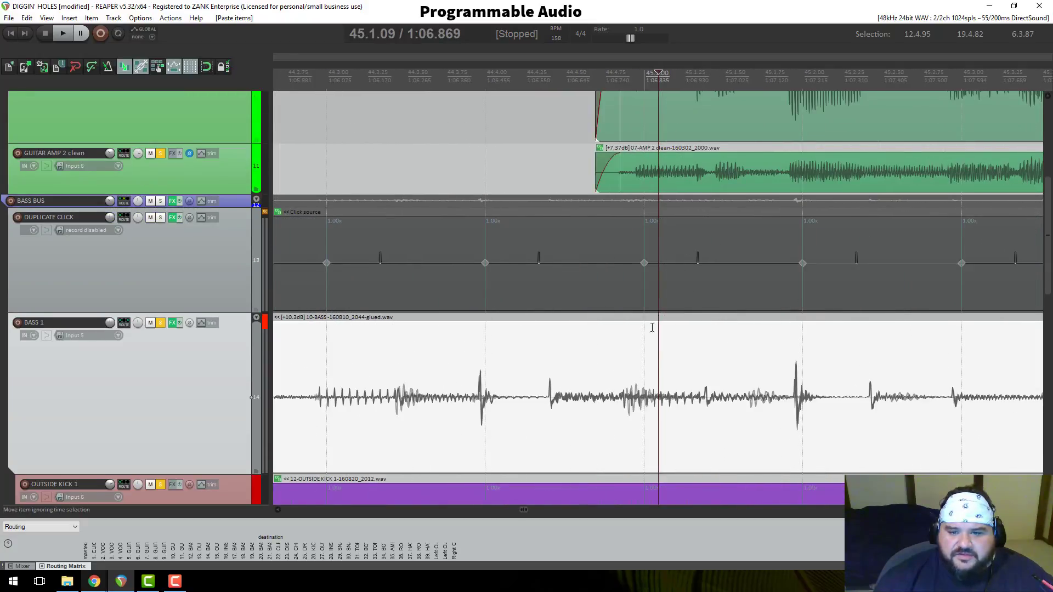
left_click_drag(652, 328, 734, 339)
scroll(680, 181, "up", 5)
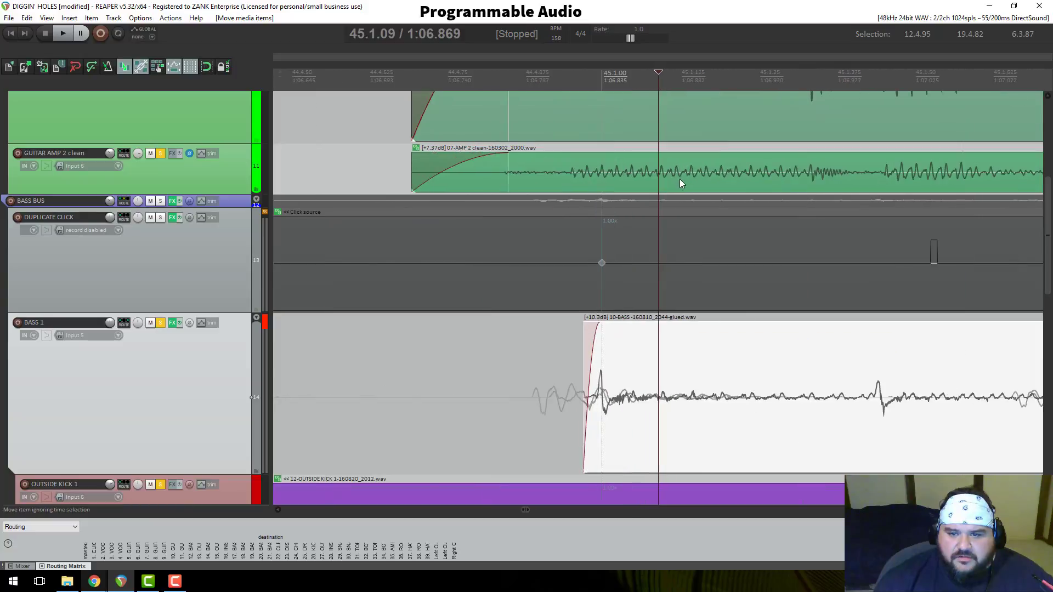
mouse_move(629, 372)
left_mouse_down()
mouse_move(610, 368)
mouse_move(626, 364)
left_mouse_up()
scroll(625, 363, "down", 10)
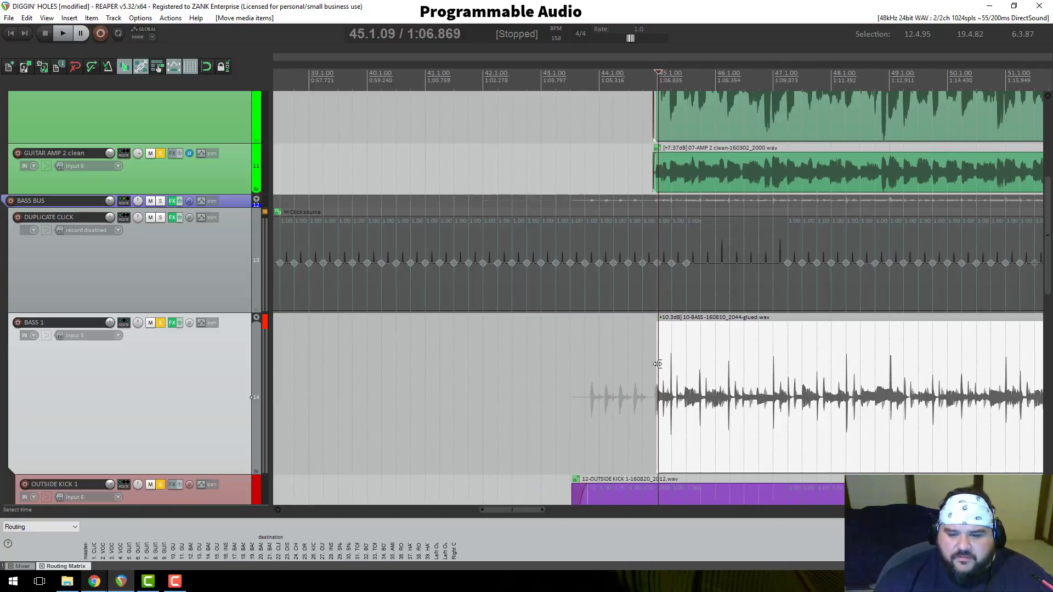
Step: Play the moved bass item with the guitars from 44.4.67
scroll(688, 383, "up", 10)
left_click(566, 76)
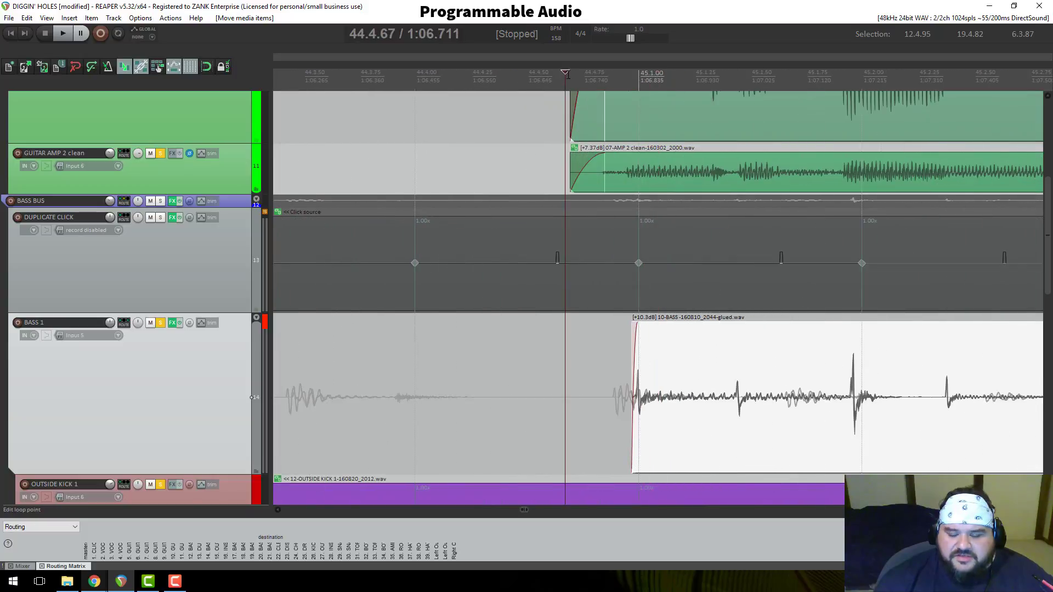
scroll(592, 99, "down", 5)
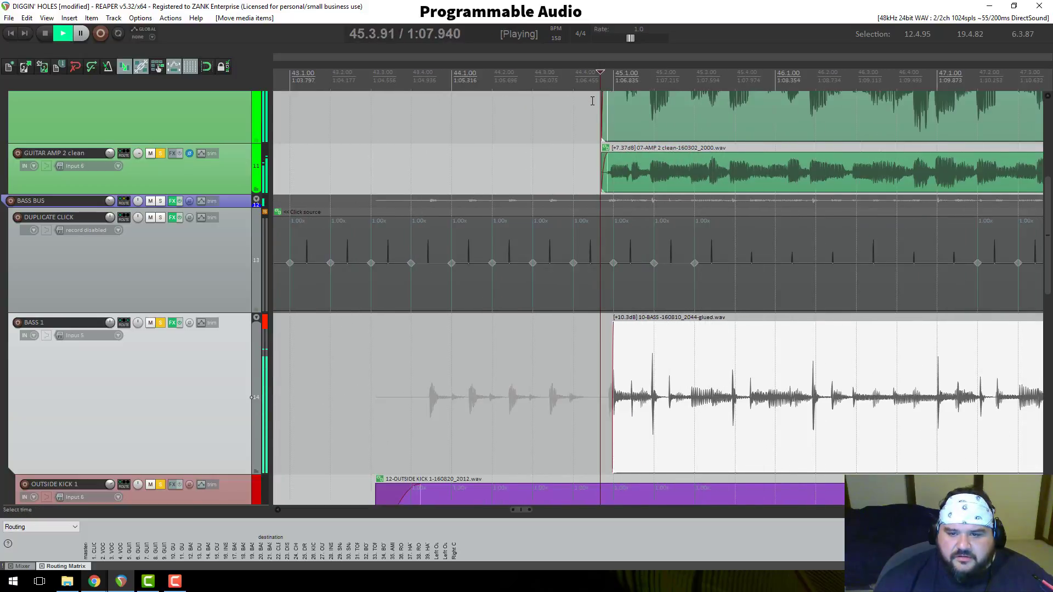
key("space")
Step: Nudge the pasted bass item slightly earlier so it starts at 44.4.90, and play it back
left_click_drag(708, 399, 699, 399)
key("space")
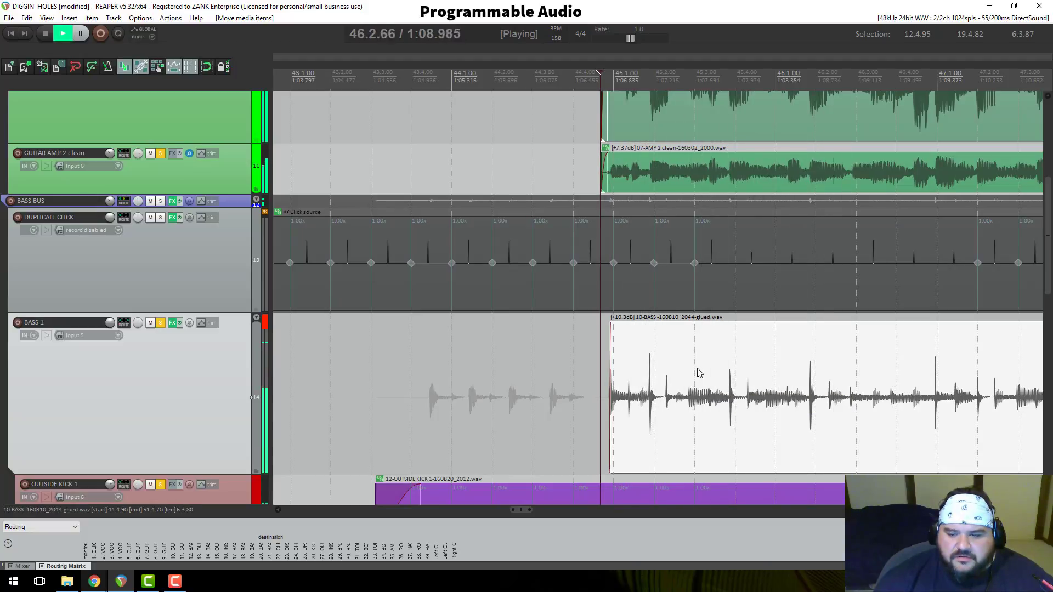
scroll(700, 373, "down", 3)
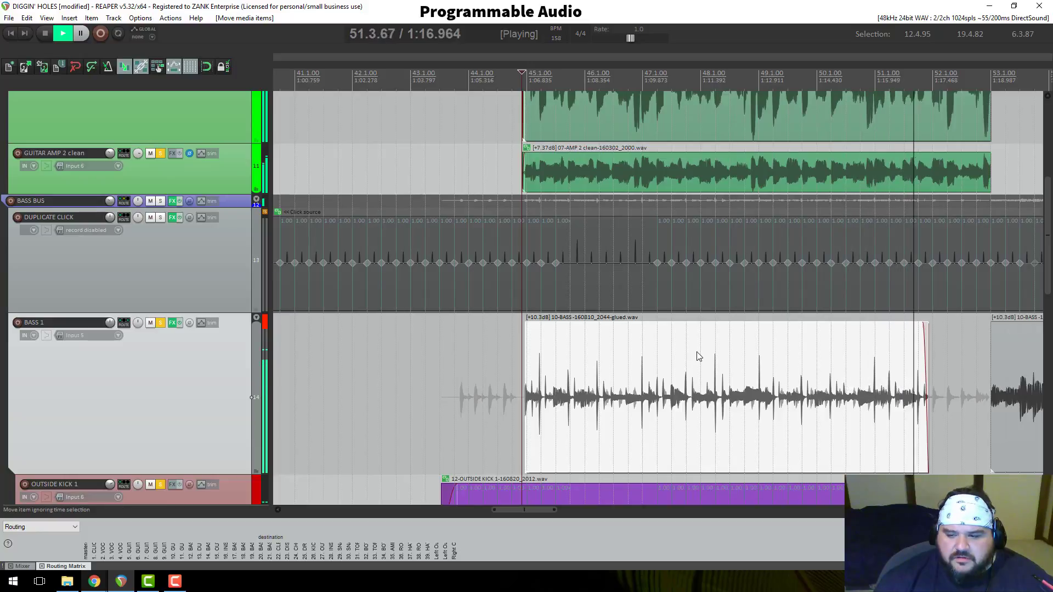
key("space")
Step: Bring the kick tracks into view and replay the bass against them from 44.4.67
scroll(184, 357, "down", 3)
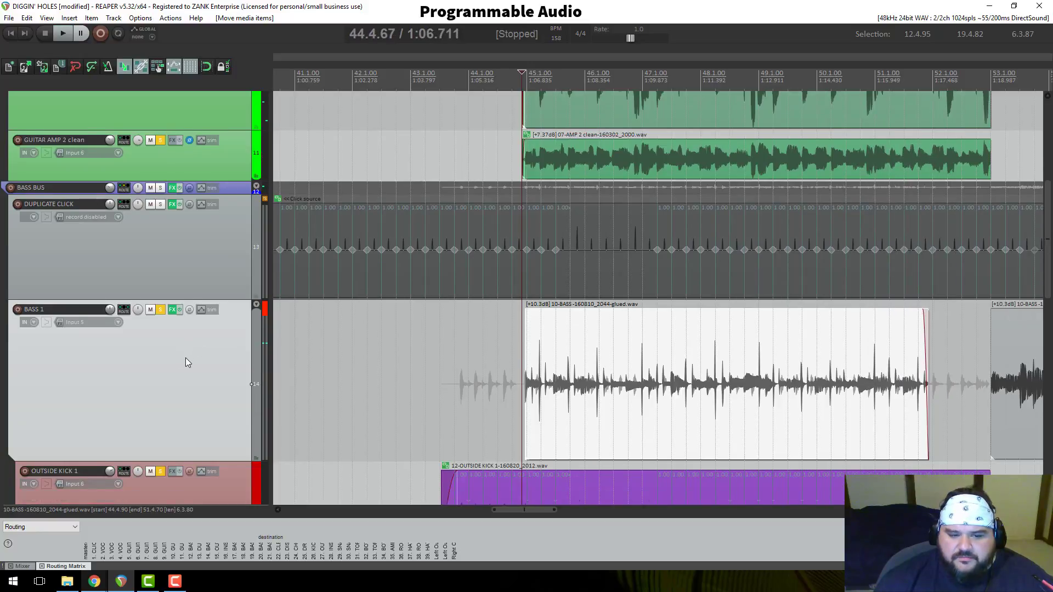
scroll(186, 360, "down", 1)
left_click(190, 355)
key("space")
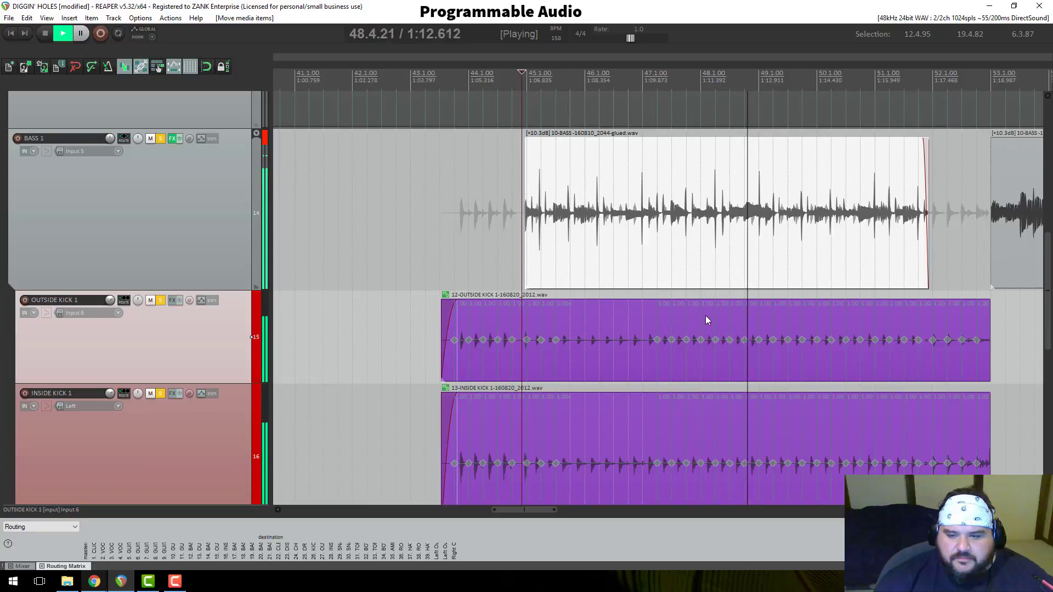
key("space")
Step: Nudge the bass item earlier to start at 44.4.87, checking its transients against the grid at 49.1.00 and 49.2.00
left_click(764, 91)
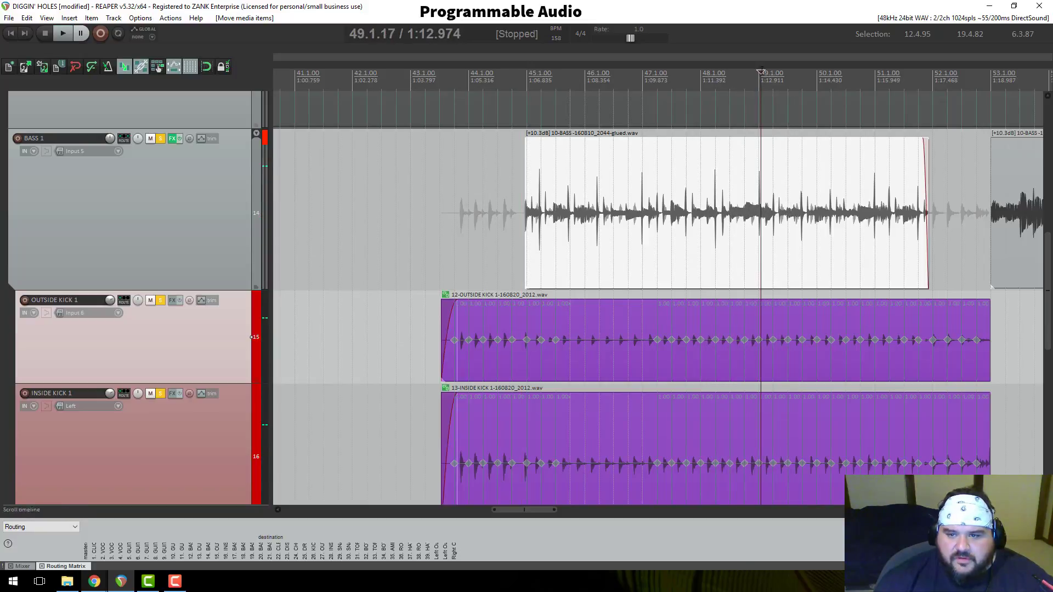
scroll(752, 282, "up", 3)
scroll(663, 268, "up", 4)
scroll(654, 283, "down", 2)
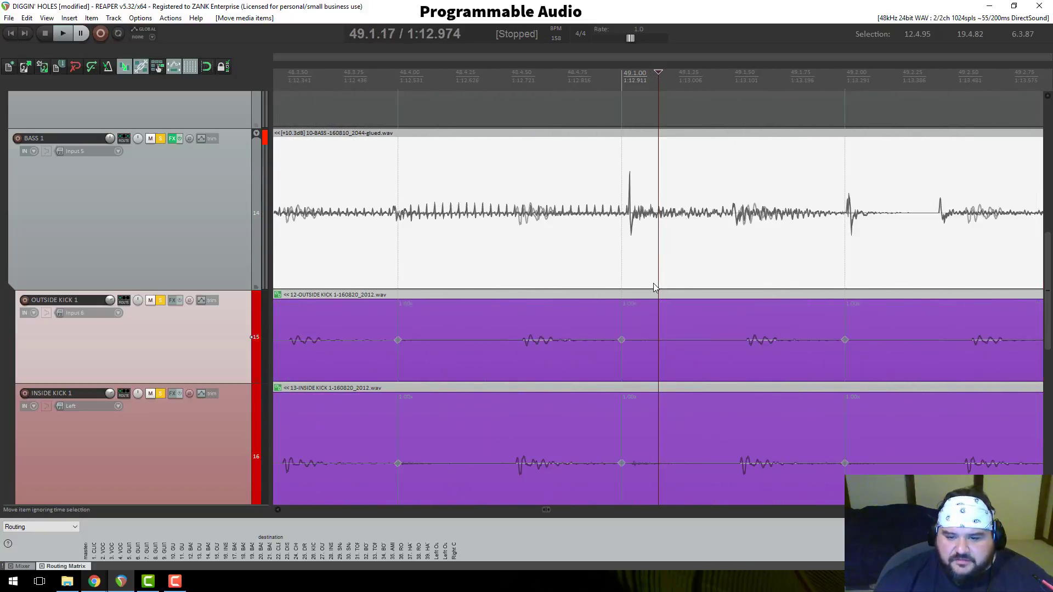
scroll(730, 281, "down", 1)
scroll(815, 287, "up", 1)
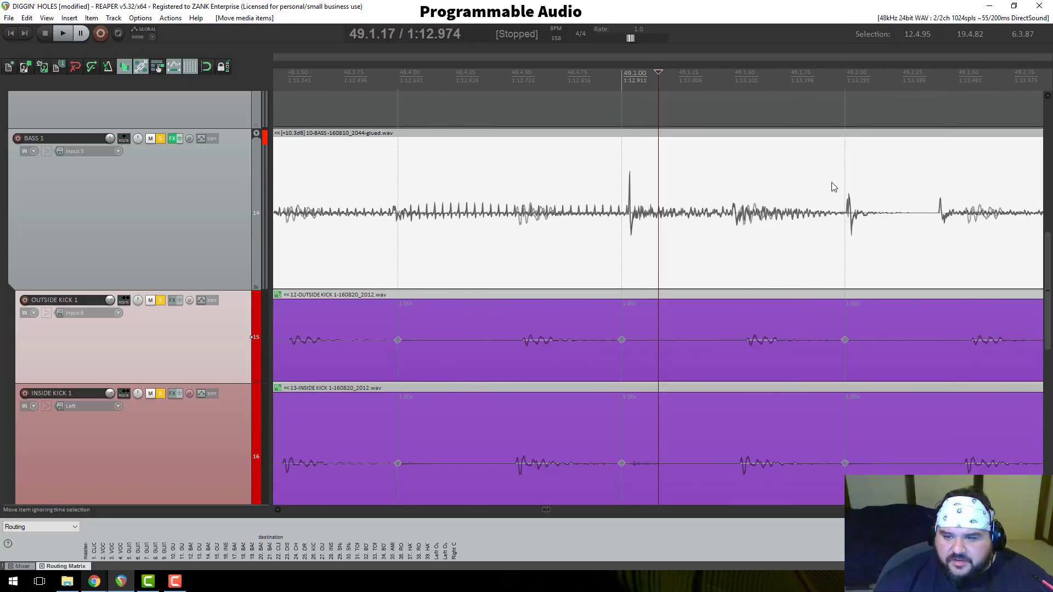
left_click(851, 73)
scroll(805, 330, "up", 2)
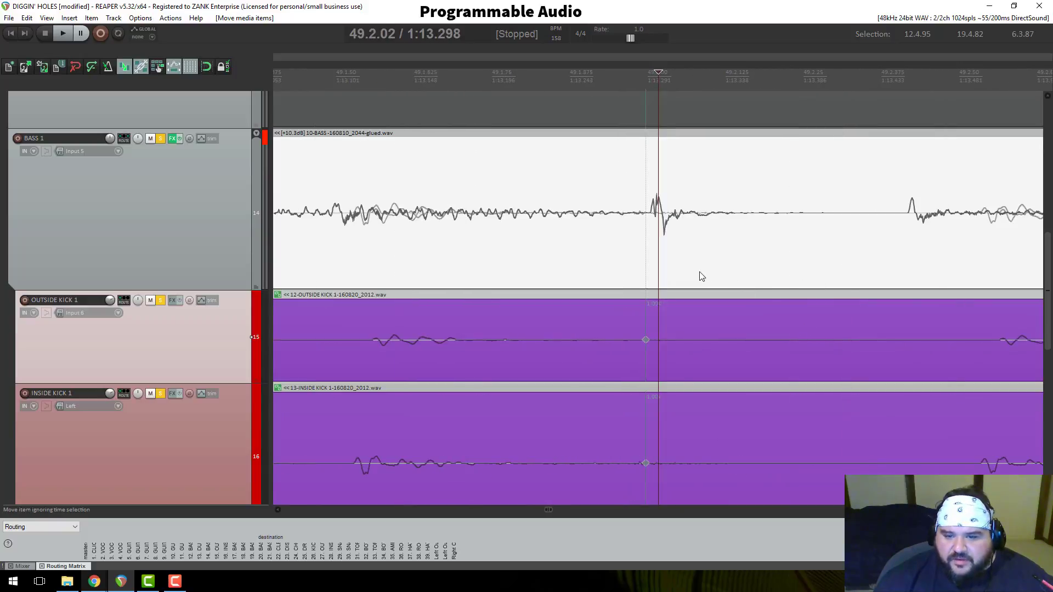
scroll(693, 267, "down", 2)
scroll(693, 266, "up", 2)
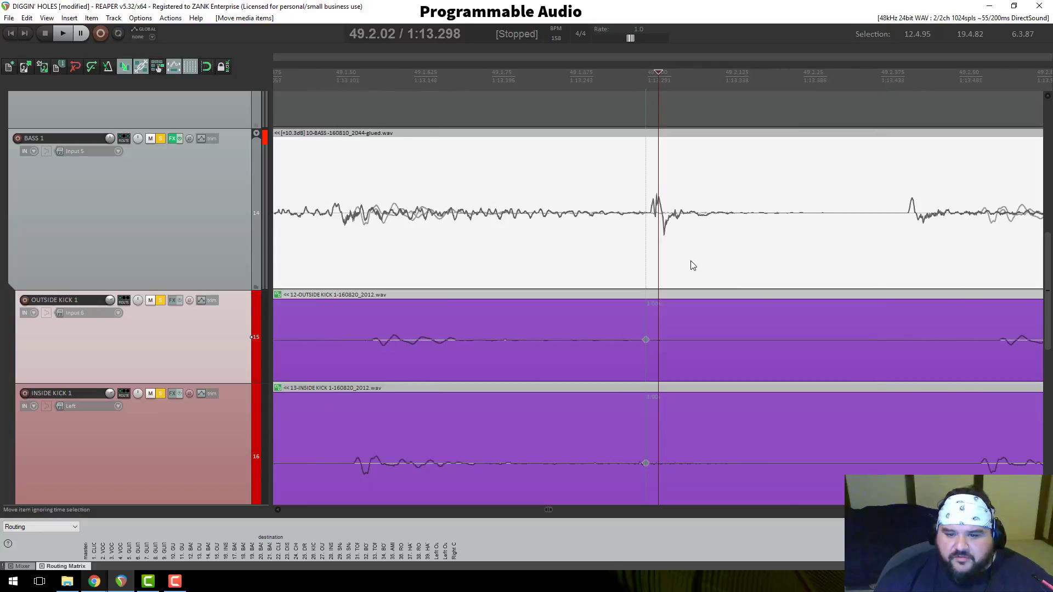
left_click_drag(707, 265, 686, 268)
Step: Play the nudged bass item with the kicks from 49.2.02 into bar 51
scroll(687, 269, "down", 5)
key("space")
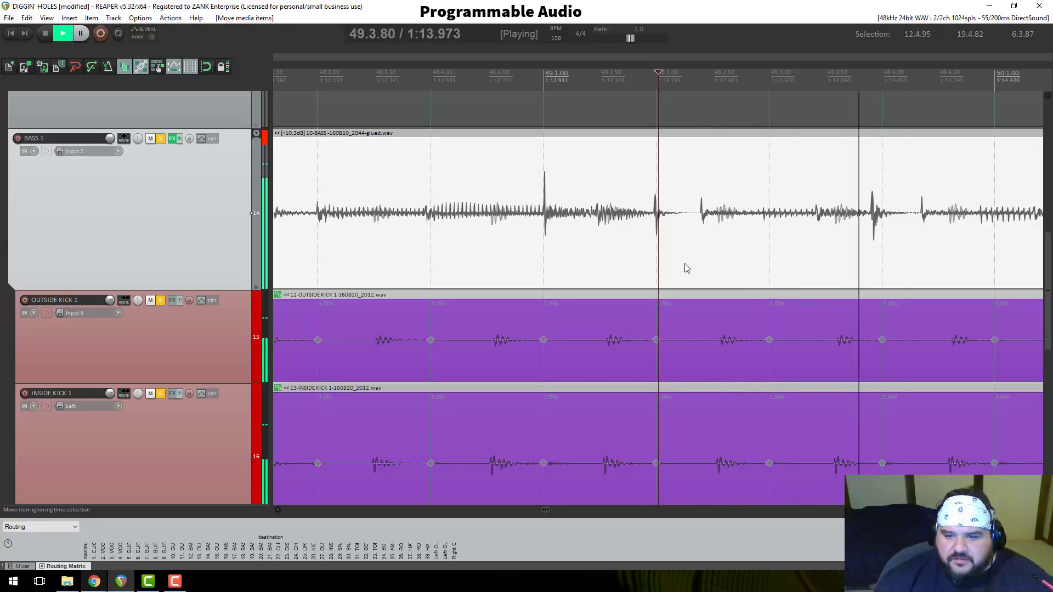
scroll(687, 268, "down", 3)
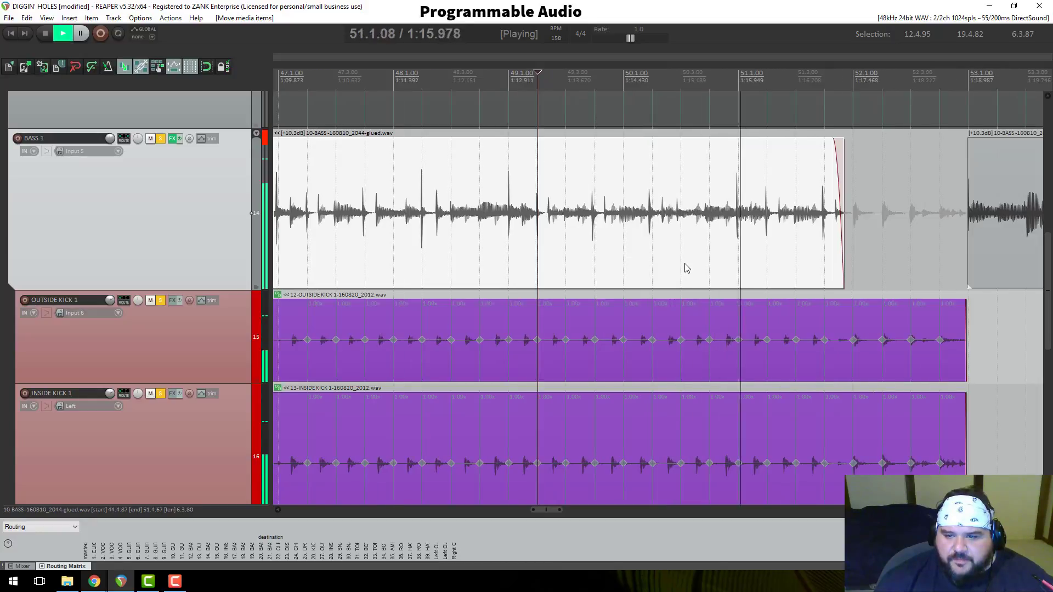
key("space")
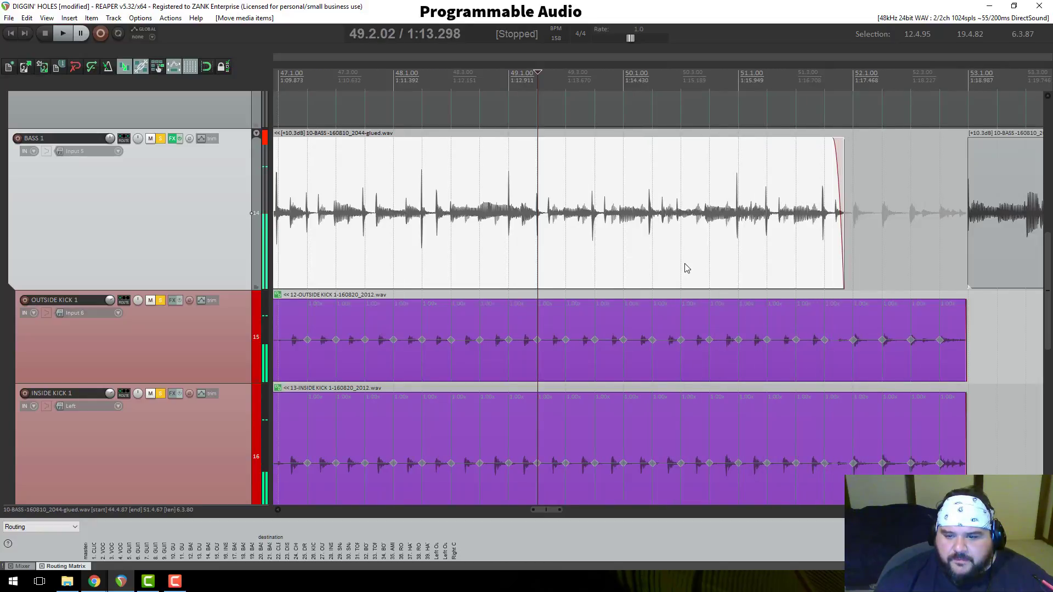
Step: Solo the DUPLICATE CLICK track and unsolo BASS 1 and OUTSIDE KICK 1
scroll(687, 268, "down", 3)
scroll(186, 197, "up", 4)
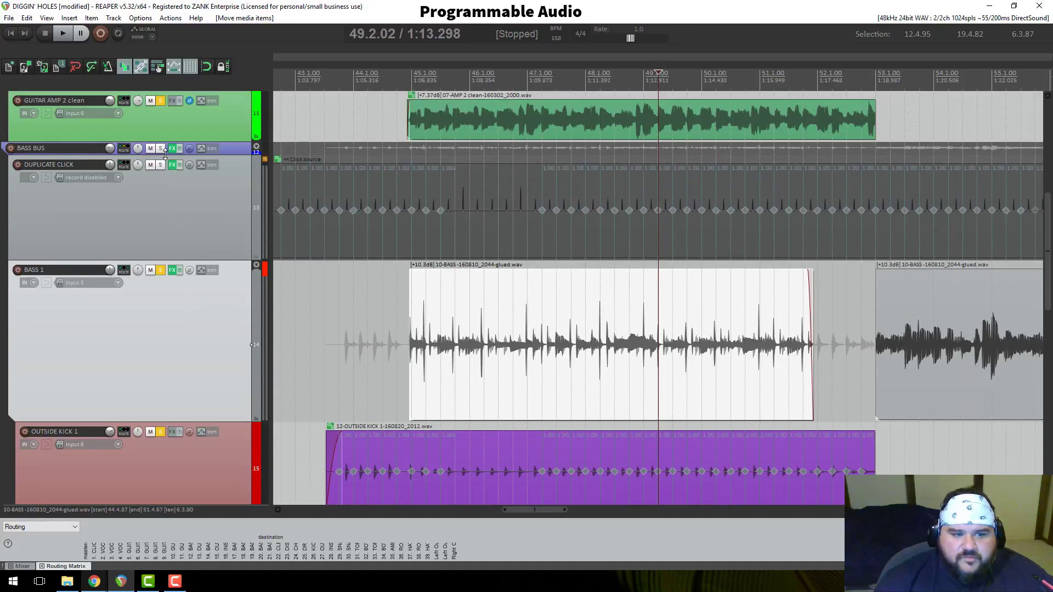
left_click(161, 166)
left_click(161, 271)
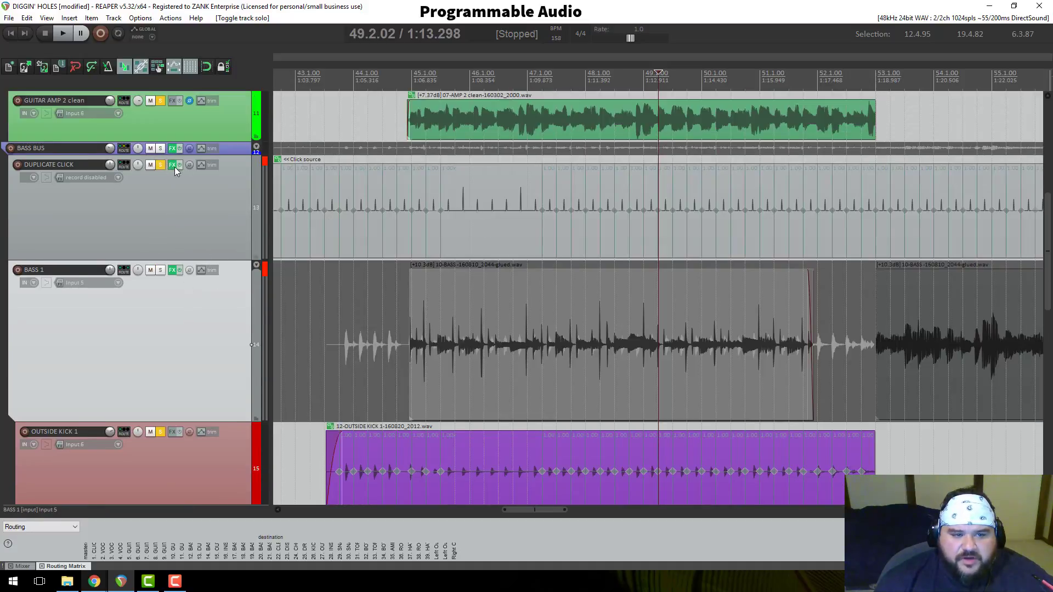
left_click(161, 434)
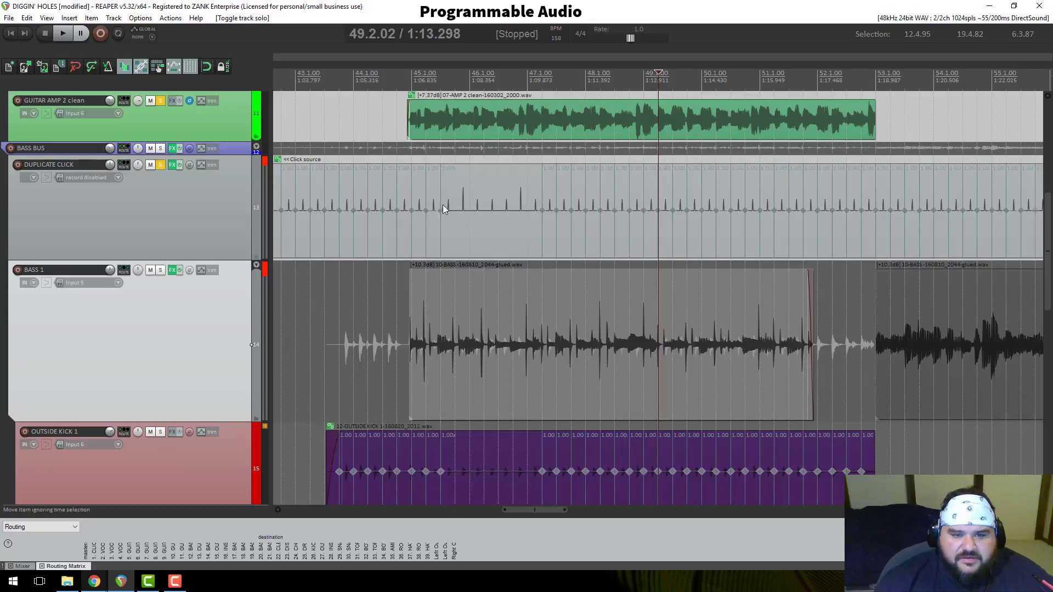
Step: Place the edit cursor at 44.4.77, just before the start of the pasted bass item
left_click(411, 79)
scroll(410, 79, "up", 10)
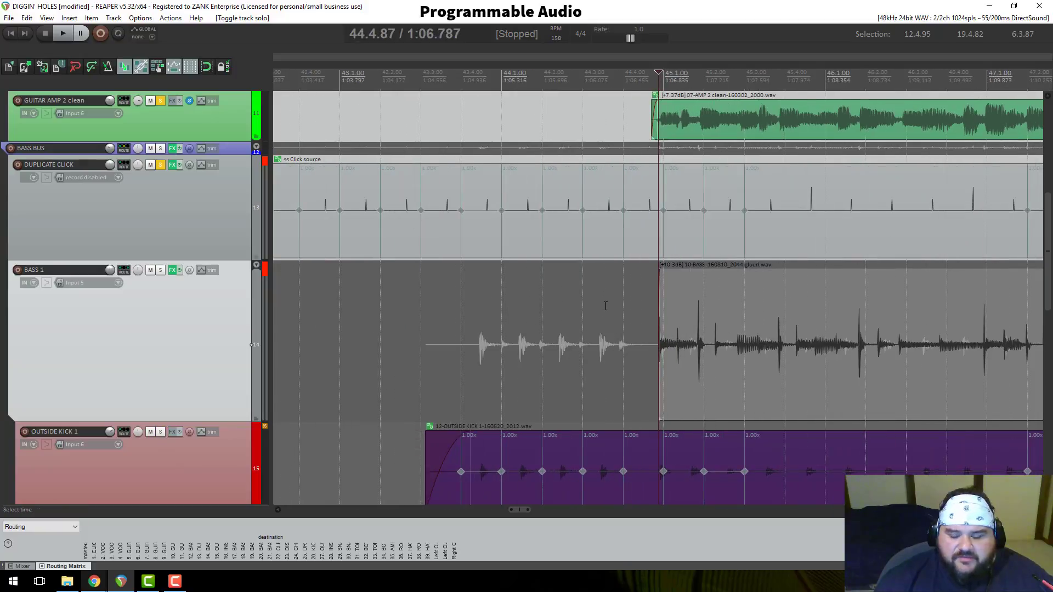
scroll(715, 349, "down", 4)
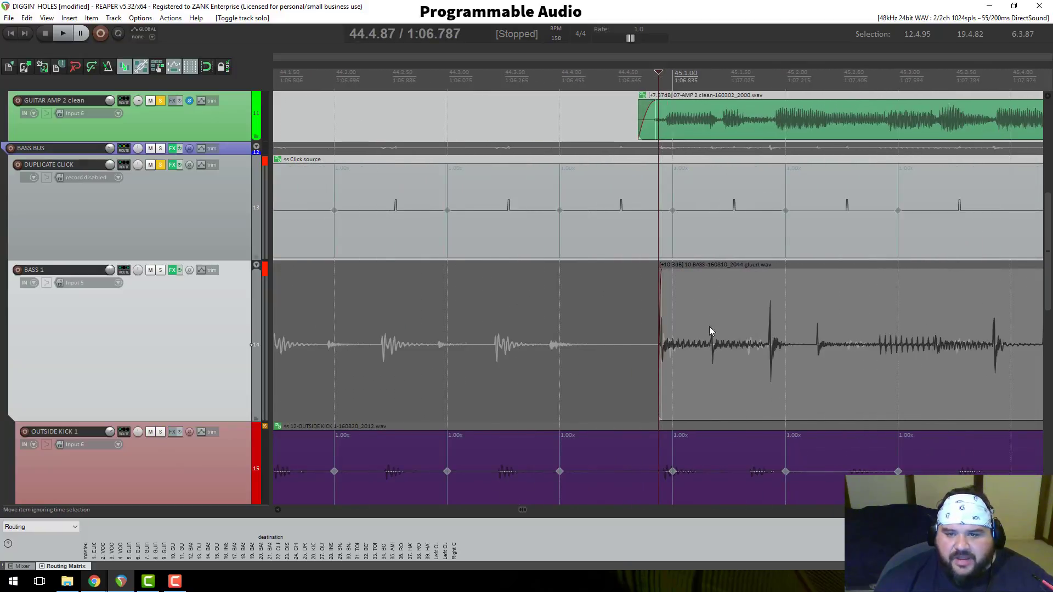
left_click(566, 81)
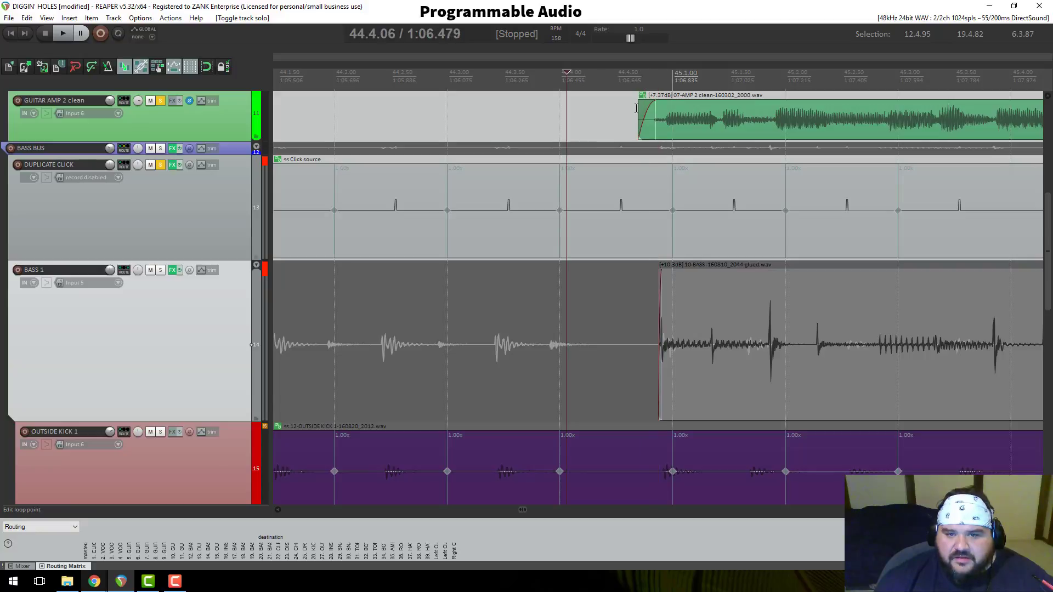
left_click(647, 74)
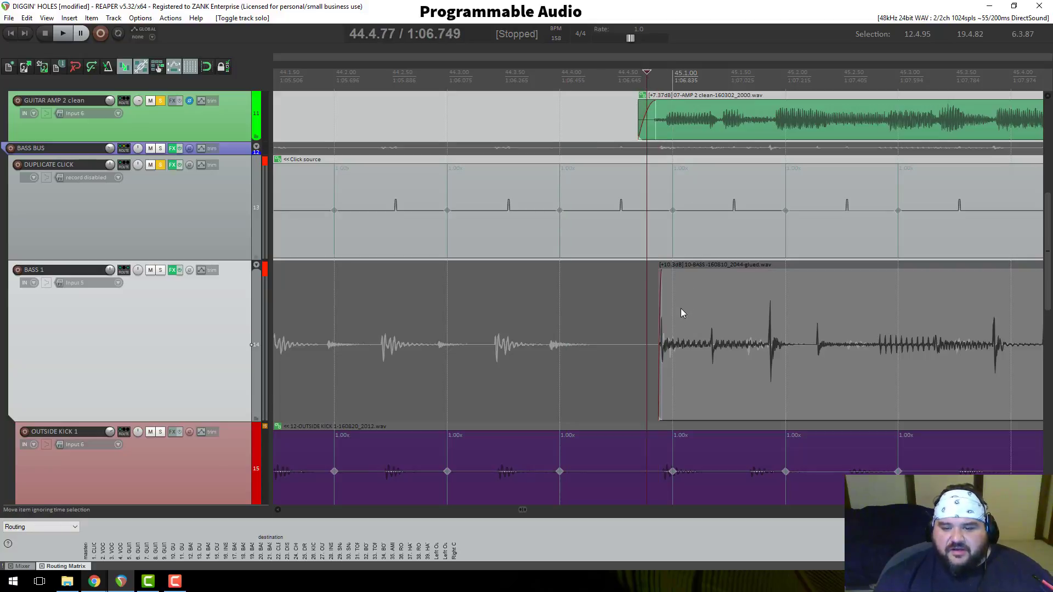
Step: Play the click and guitars from 44.4.77, then solo BASS 1 and play the same passage with it
key("space")
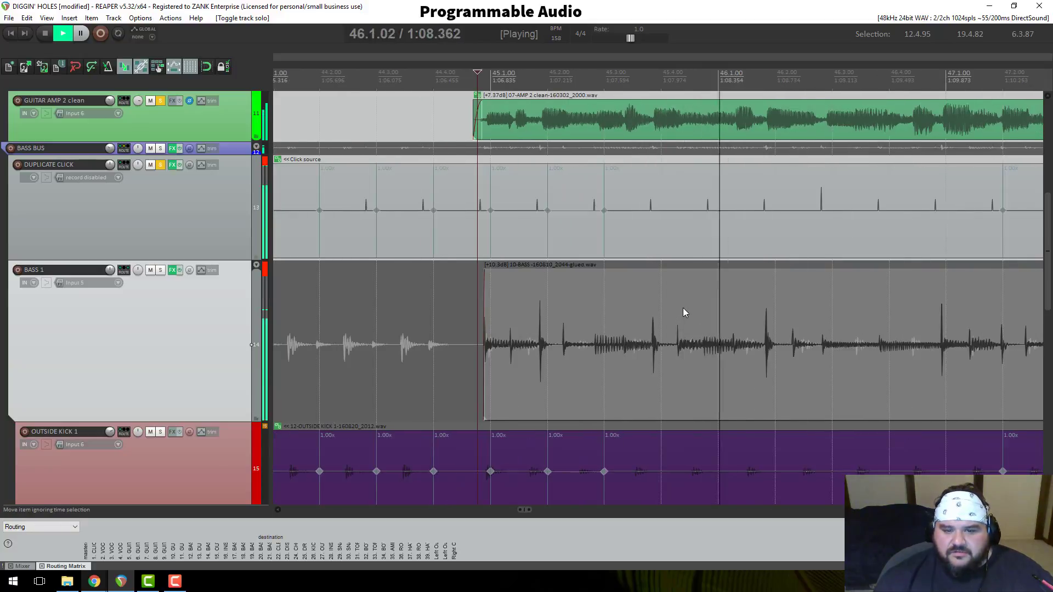
key("space")
left_click(160, 271)
scroll(167, 301, "down", 1)
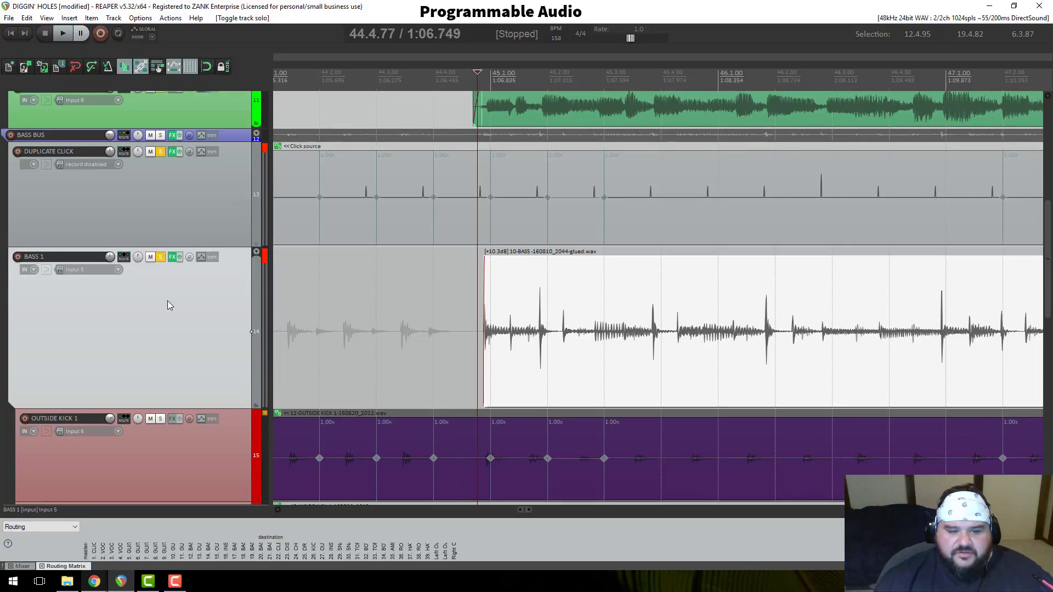
scroll(168, 305, "down", 4)
key("space")
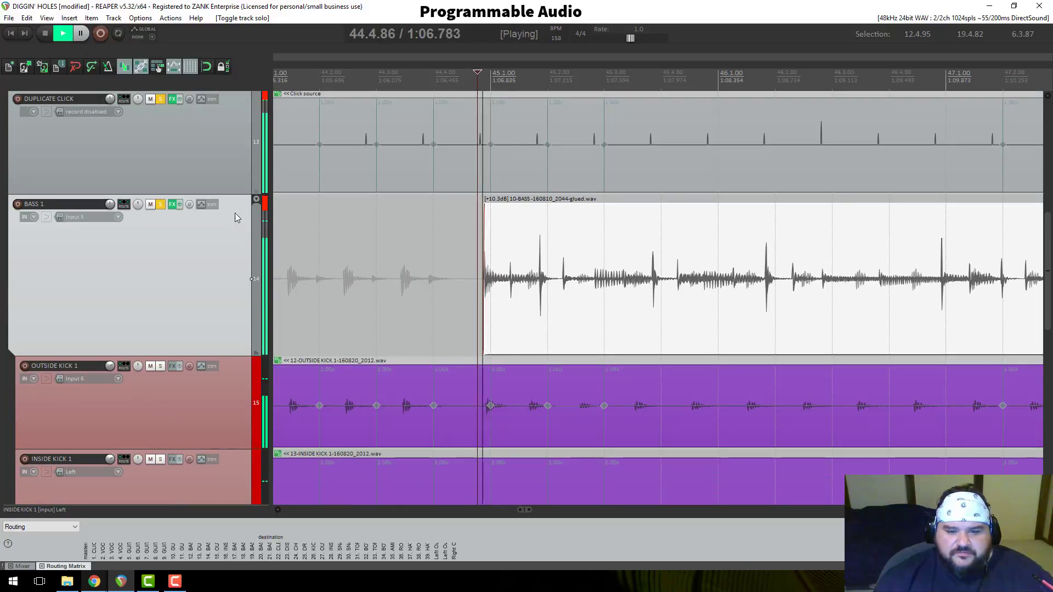
scroll(176, 166, "up", 6)
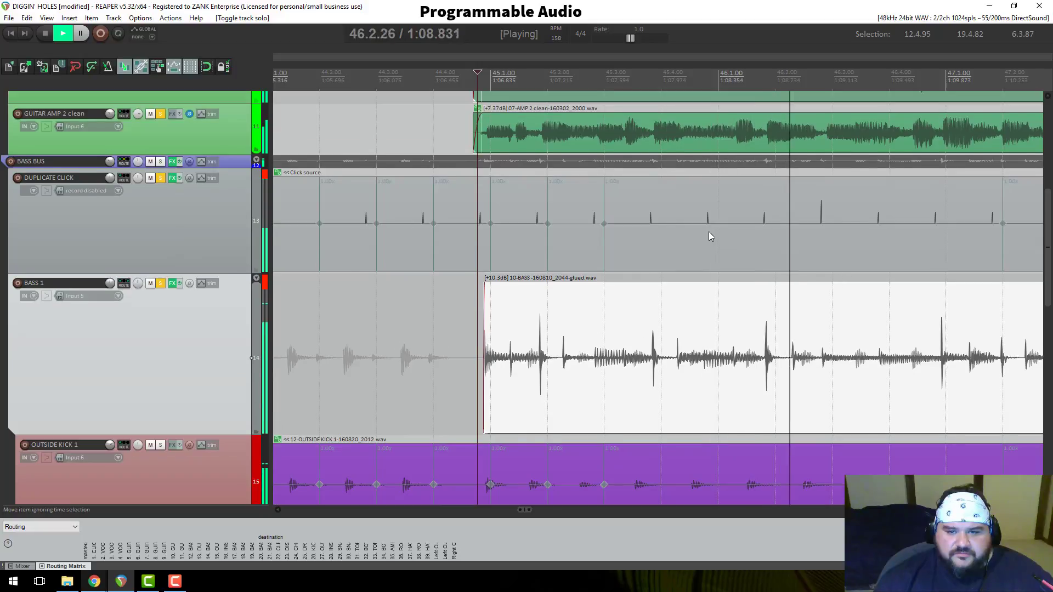
key("space")
Step: Play the bass with the click and guitars from just before 47.1.00, restarting from 46.4.93
scroll(733, 141, "down", 2)
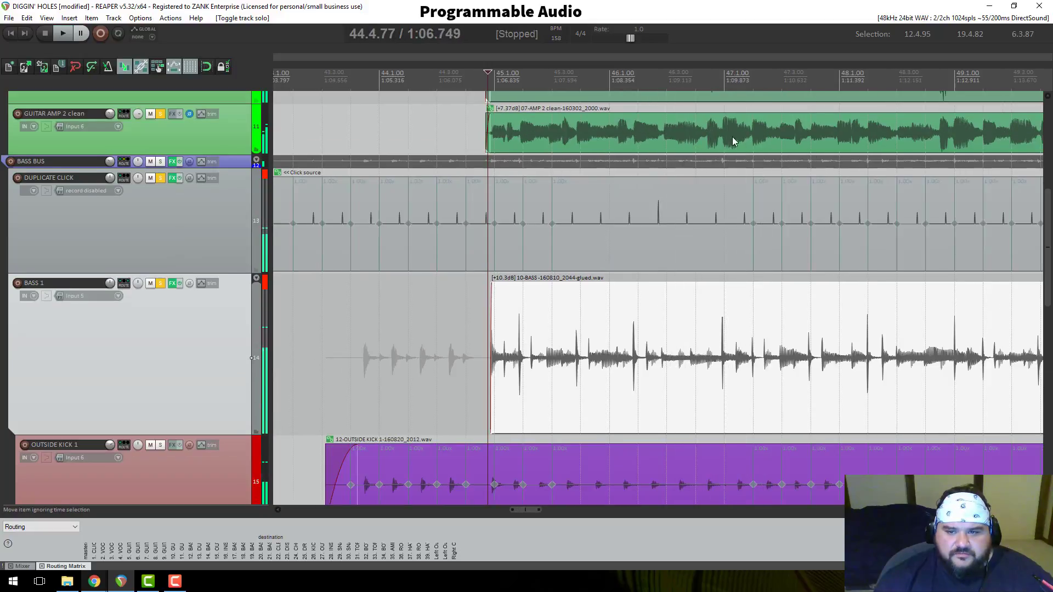
left_click(710, 82)
key("space")
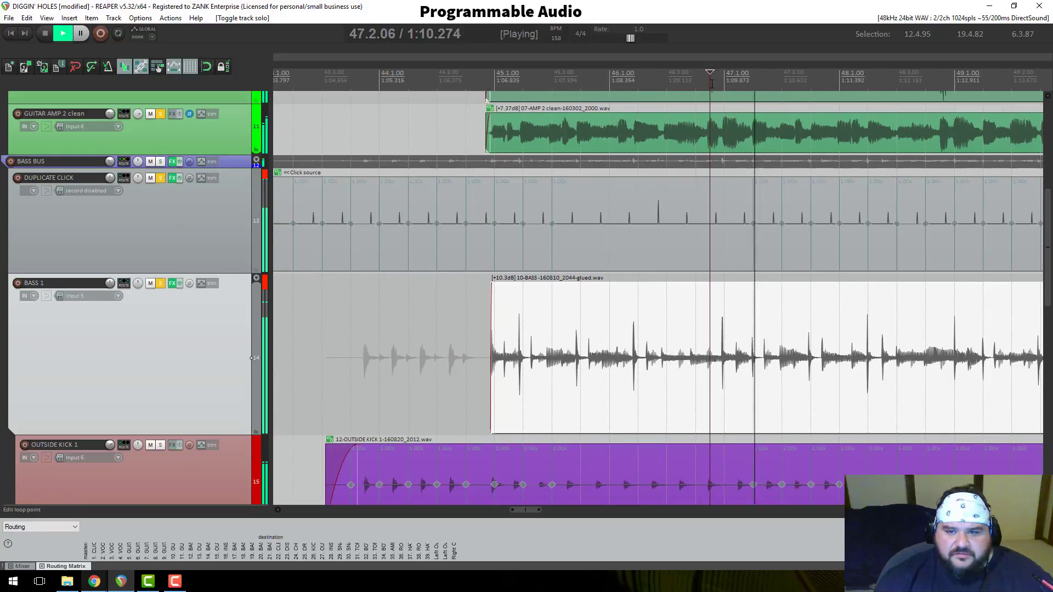
key("space")
left_click(723, 83)
key("space")
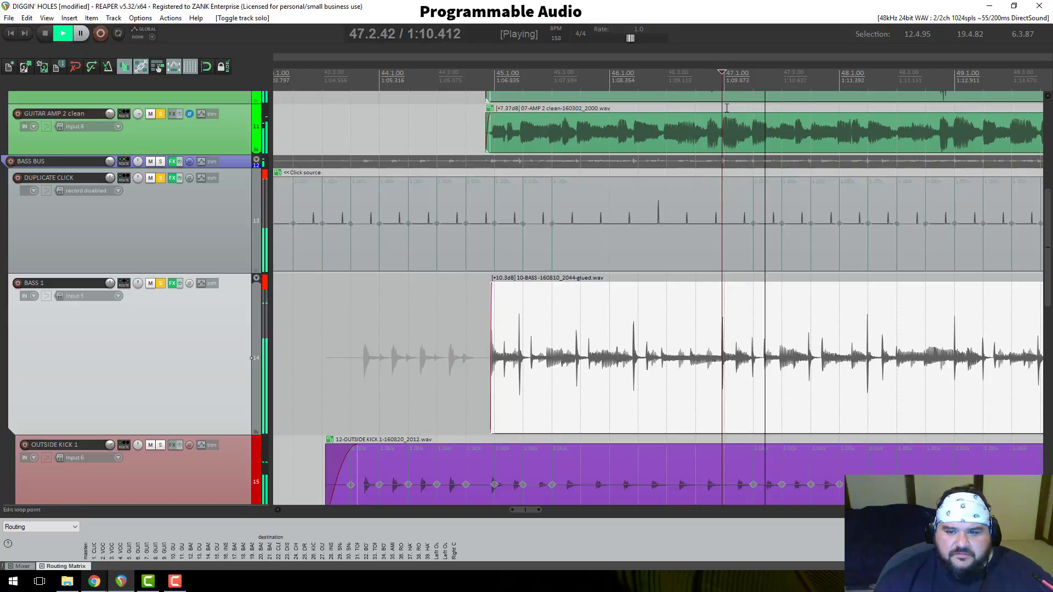
key("space")
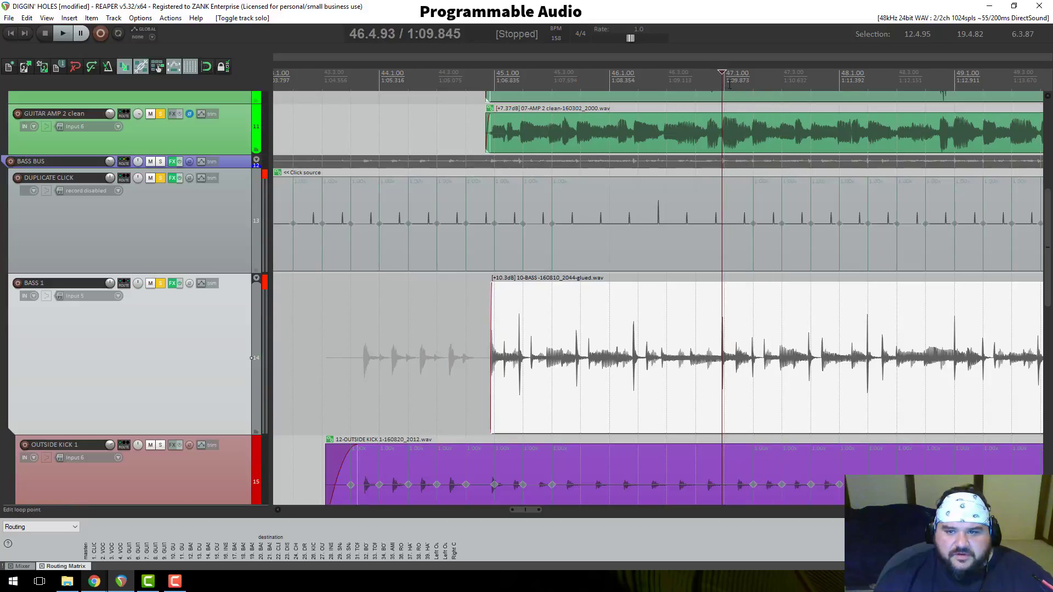
Step: Move the BASS 1 item slightly later to start at 44.4.91, judging by its transient near 47.1.00
scroll(724, 110, "up", 8)
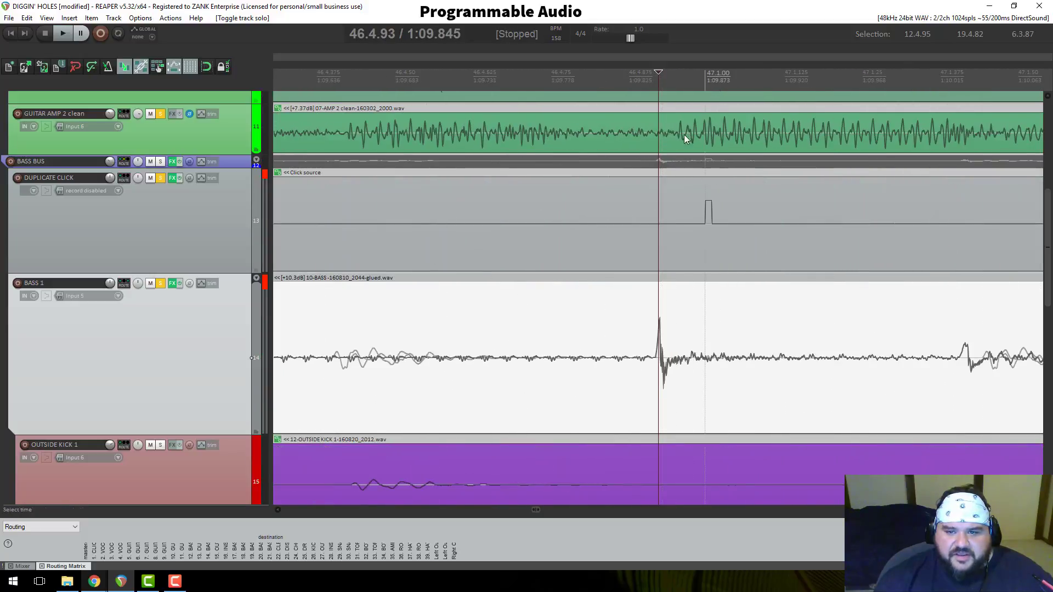
left_click(679, 90)
left_click_drag(696, 367, 722, 361)
Step: Play the moved bass item with the click and guitars from 46.4.96 into bar 51
scroll(722, 361, "down", 10)
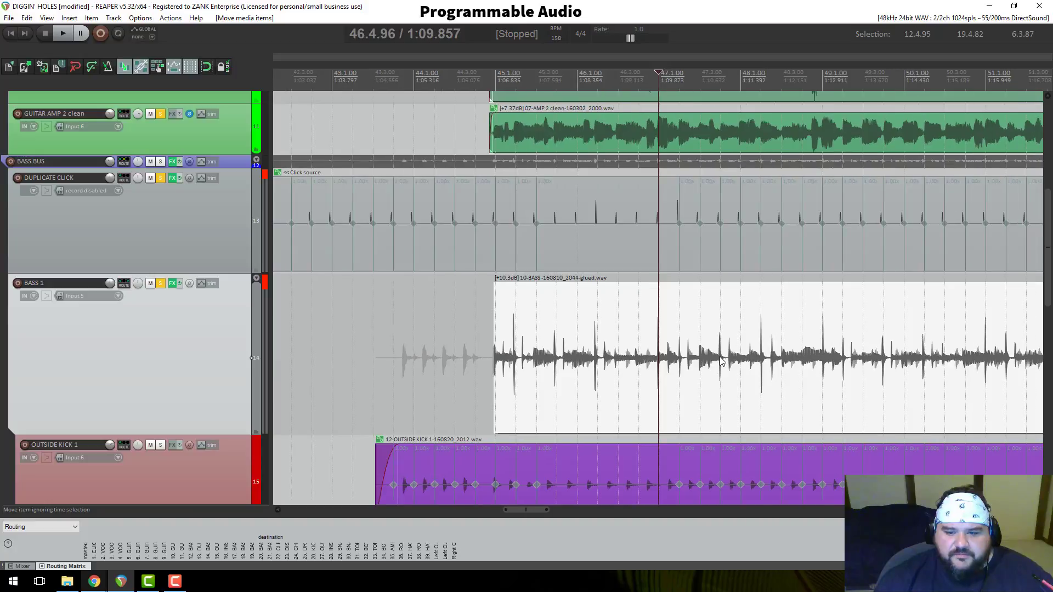
scroll(720, 360, "down", 2)
key("space")
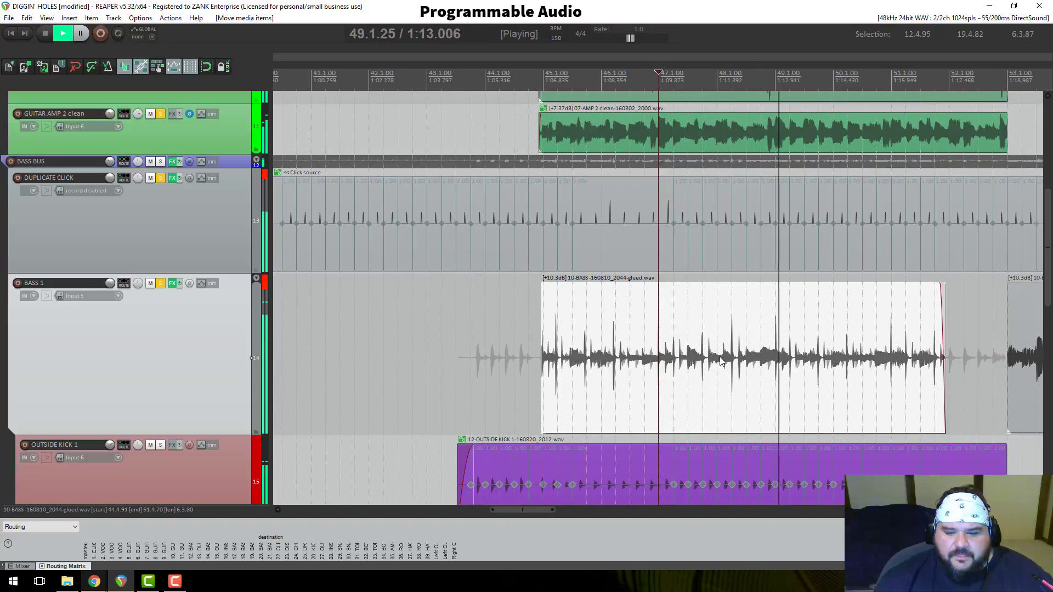
scroll(132, 386, "down", 3)
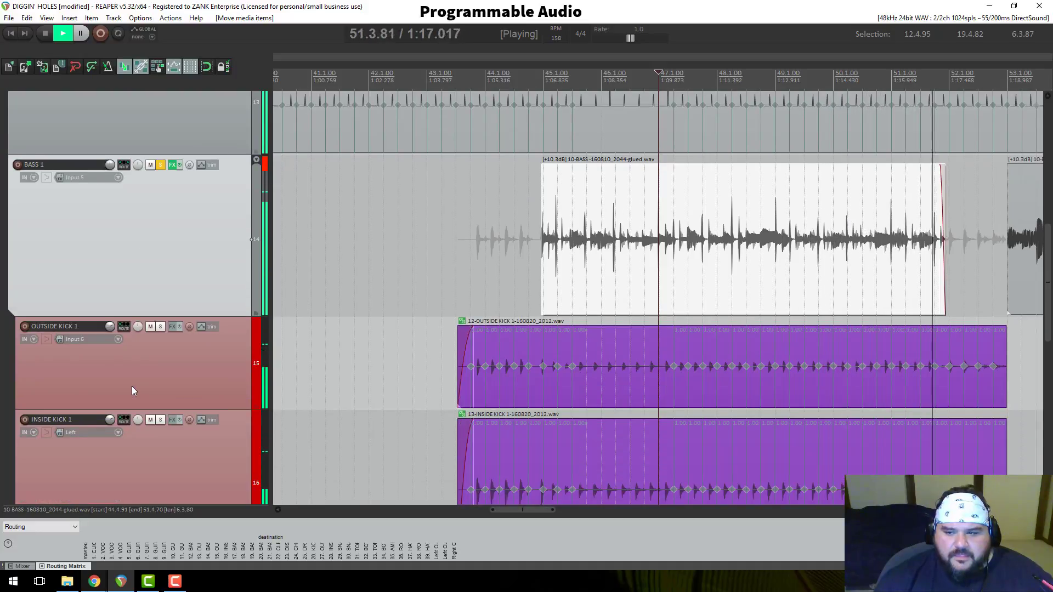
key("space")
scroll(131, 390, "up", 3)
scroll(128, 400, "up", 1)
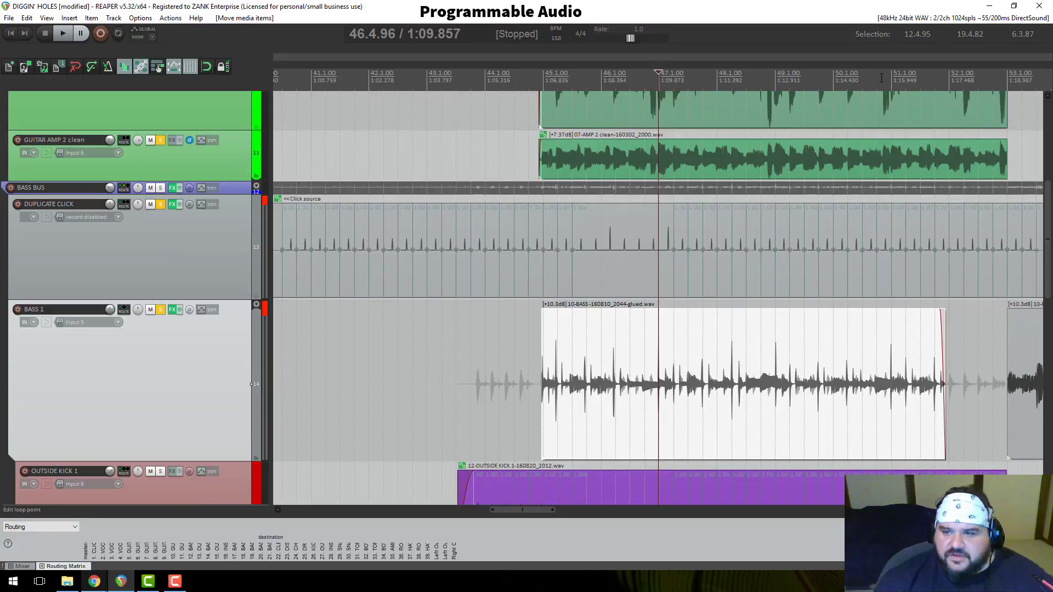
Step: Play the end of the bass item several times from around bars 49 and 50, including from 50.4.57 and 50.4.87
scroll(856, 280, "up", 6)
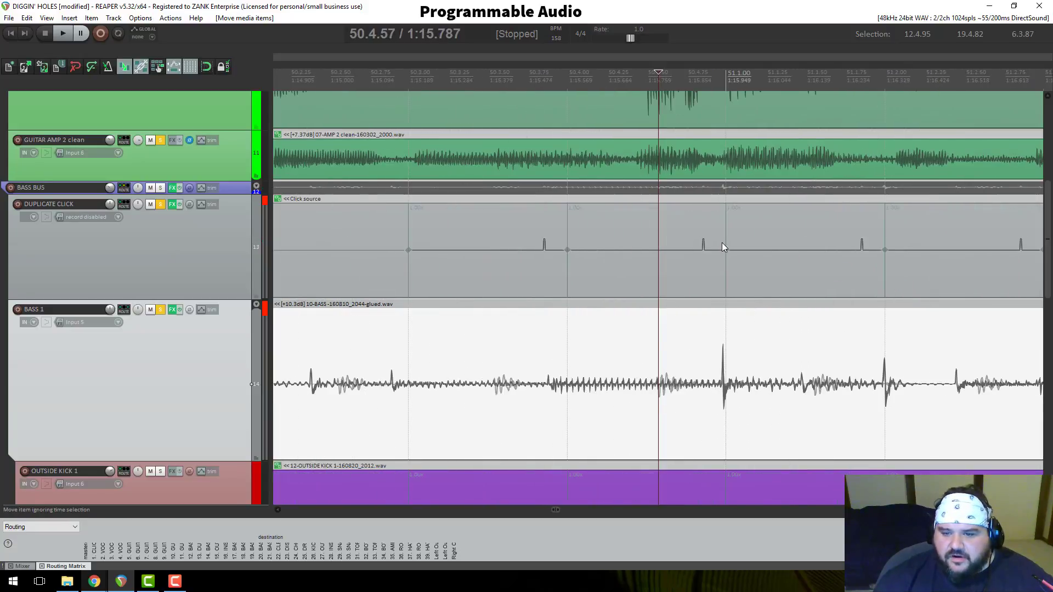
key("space")
scroll(721, 242, "down", 4)
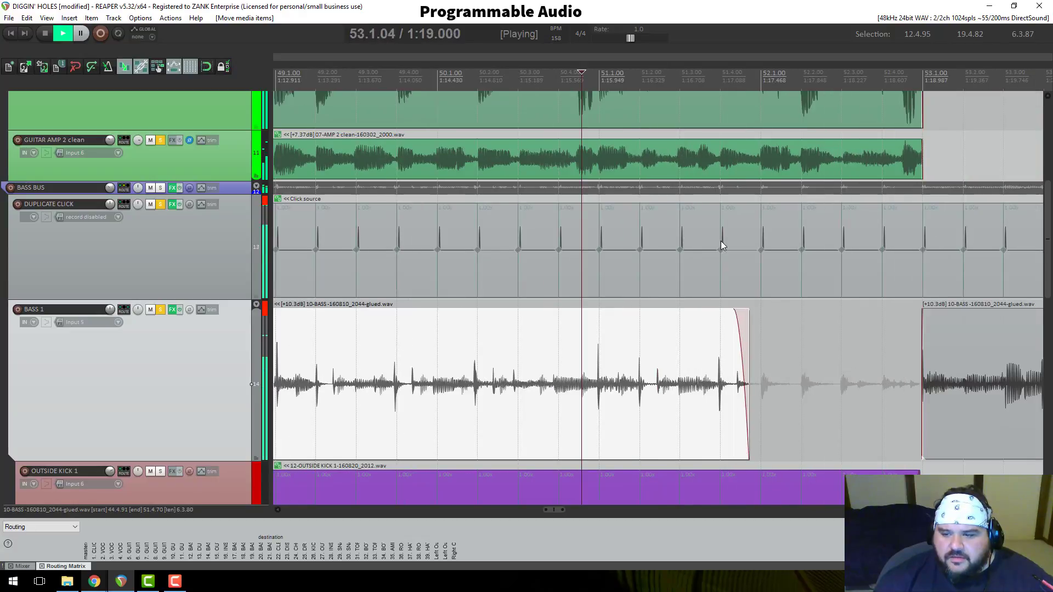
key("space")
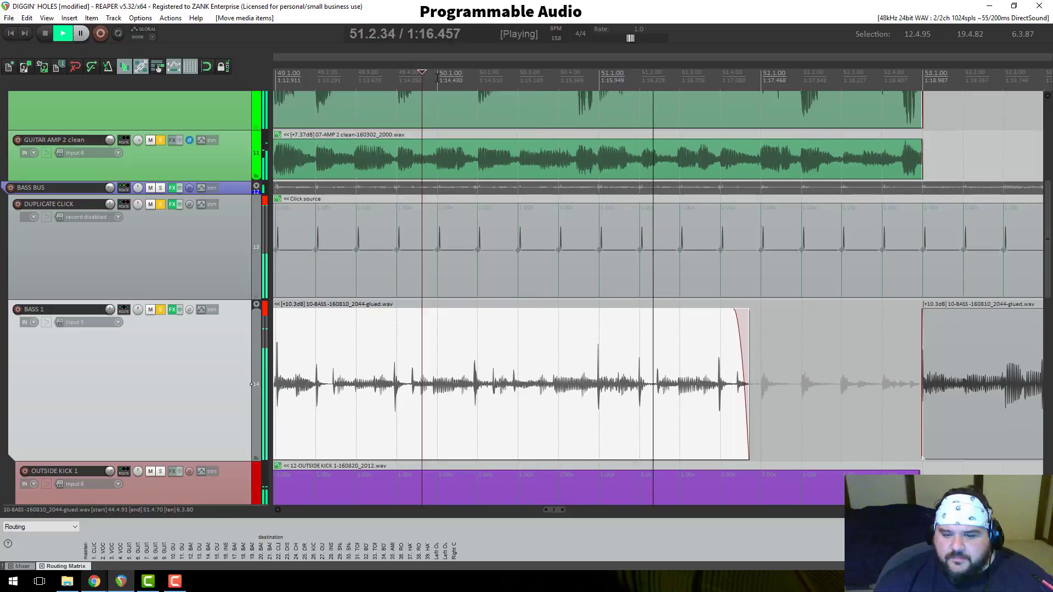
key("space")
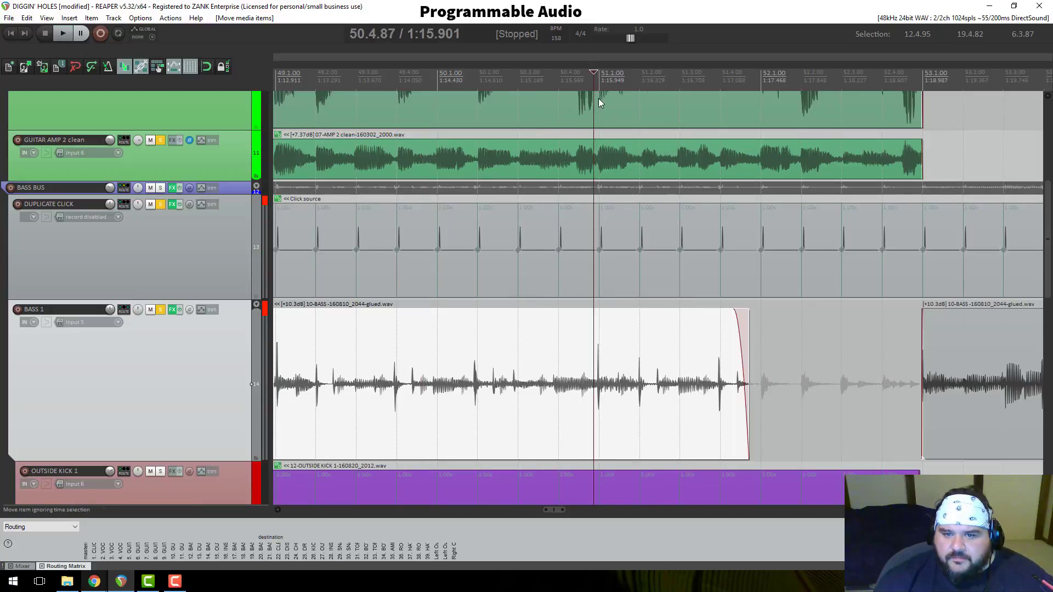
left_click(596, 74)
key("space")
Step: Examine the bass transient at 51.1.00 against the grid line, with the edit cursor at 50.4.99
scroll(595, 88, "up", 5)
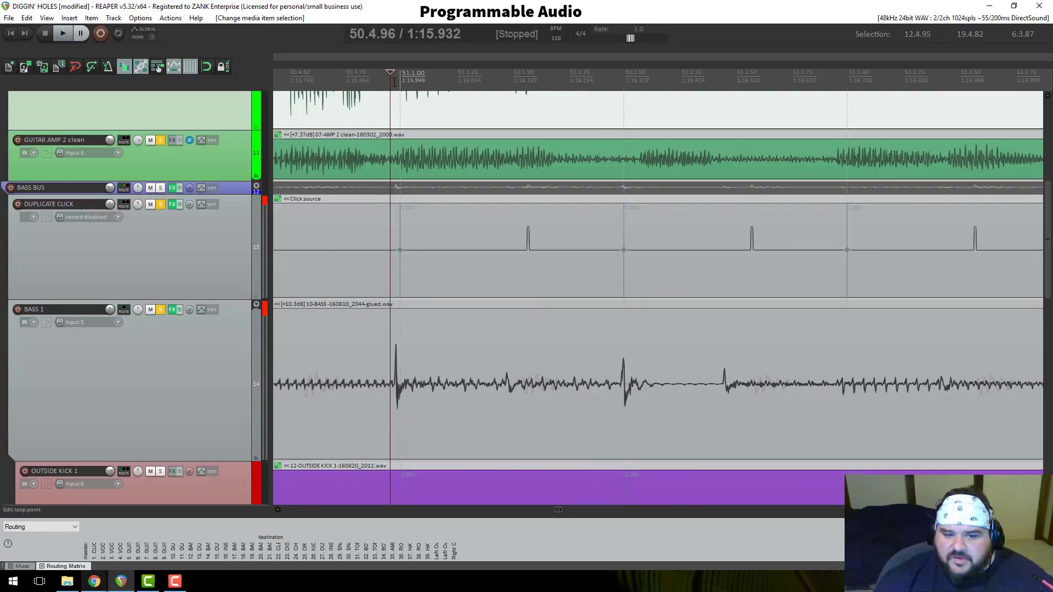
scroll(492, 353, "up", 3)
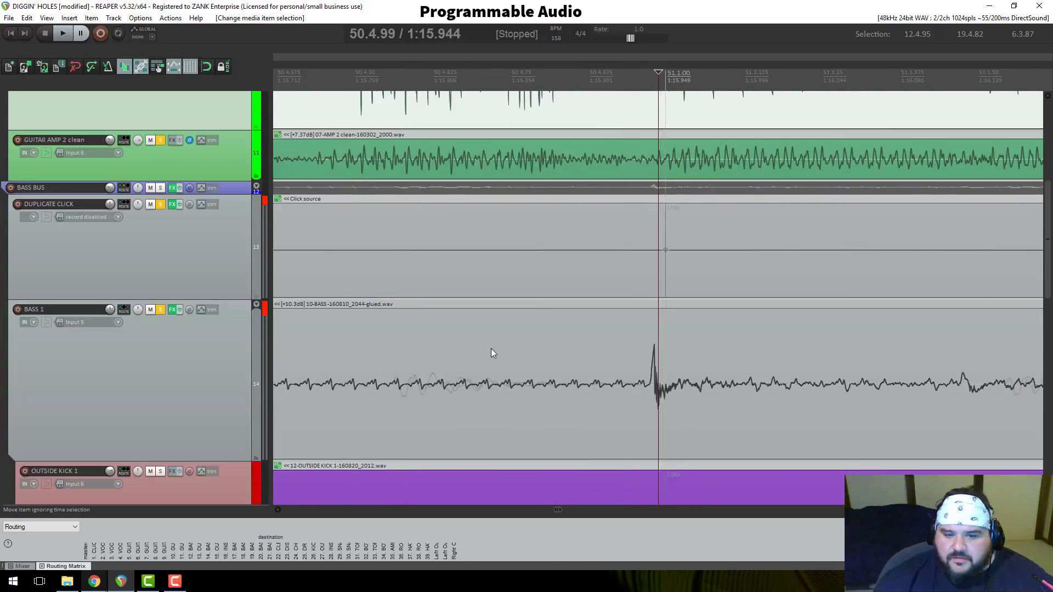
scroll(548, 342, "down", 2)
key("space")
scroll(601, 355, "down", 2)
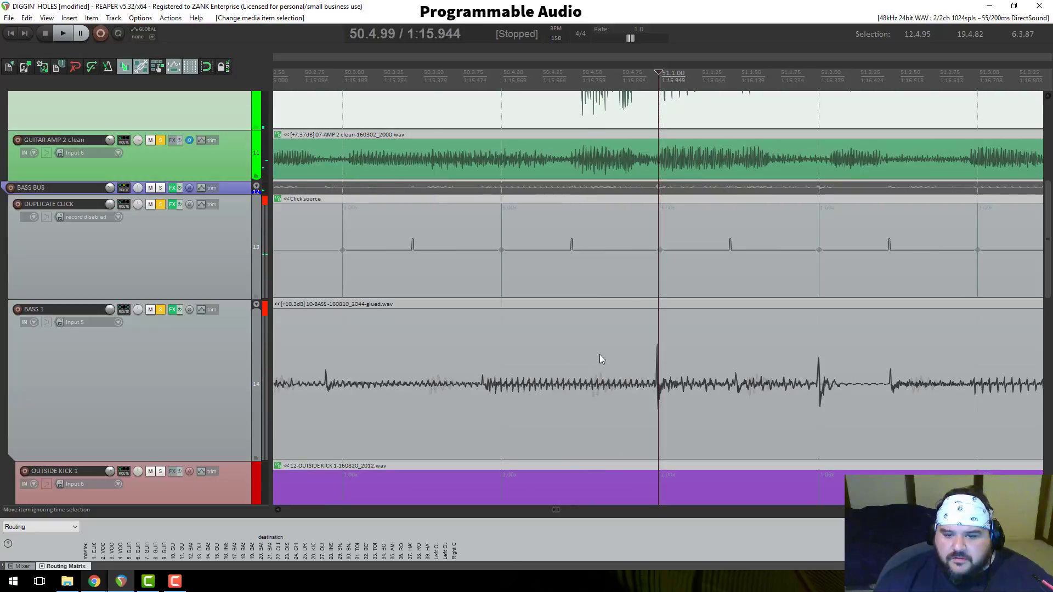
scroll(693, 374, "down", 2)
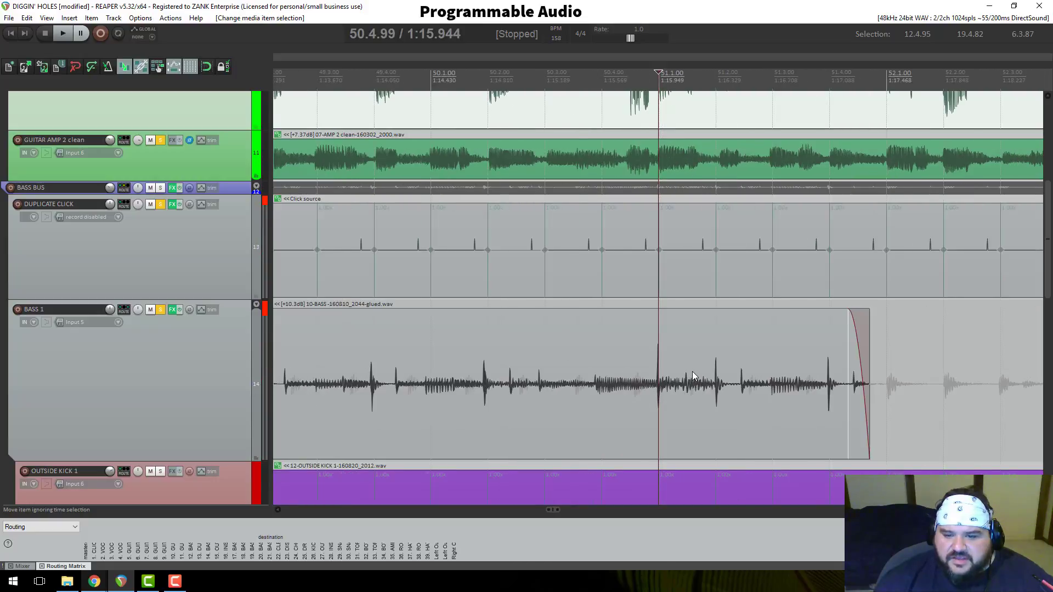
scroll(682, 374, "up", 4)
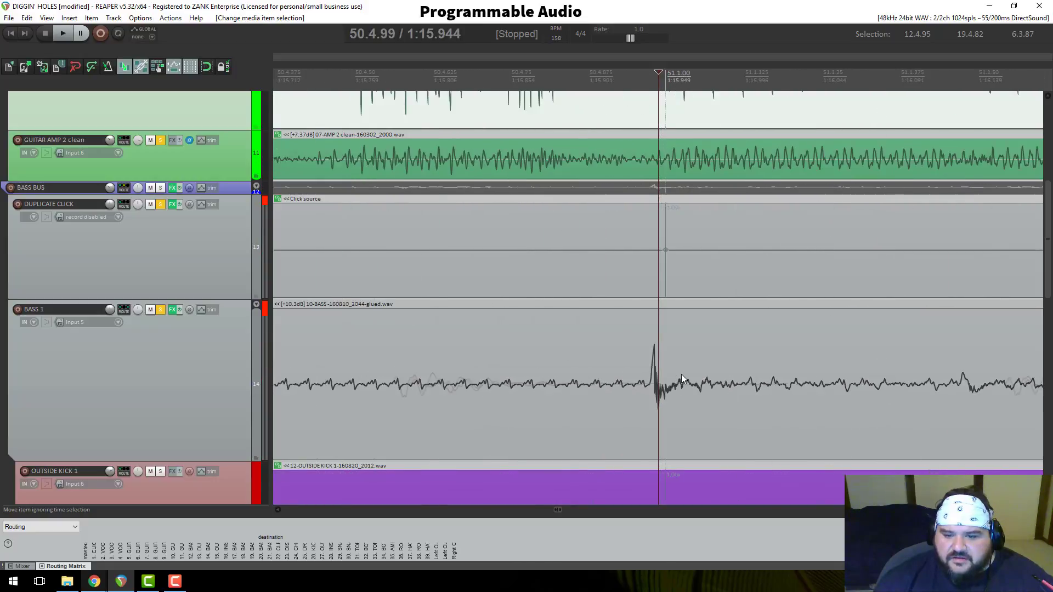
Step: Select the BASS 1 item and nudge its position 7 milliseconds later
left_click(700, 347)
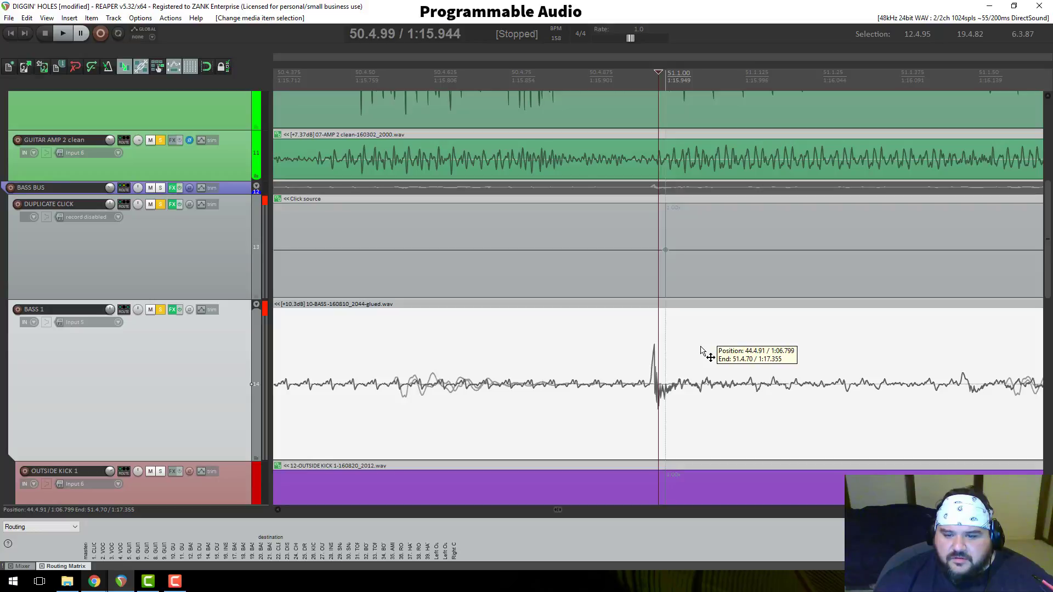
key("n")
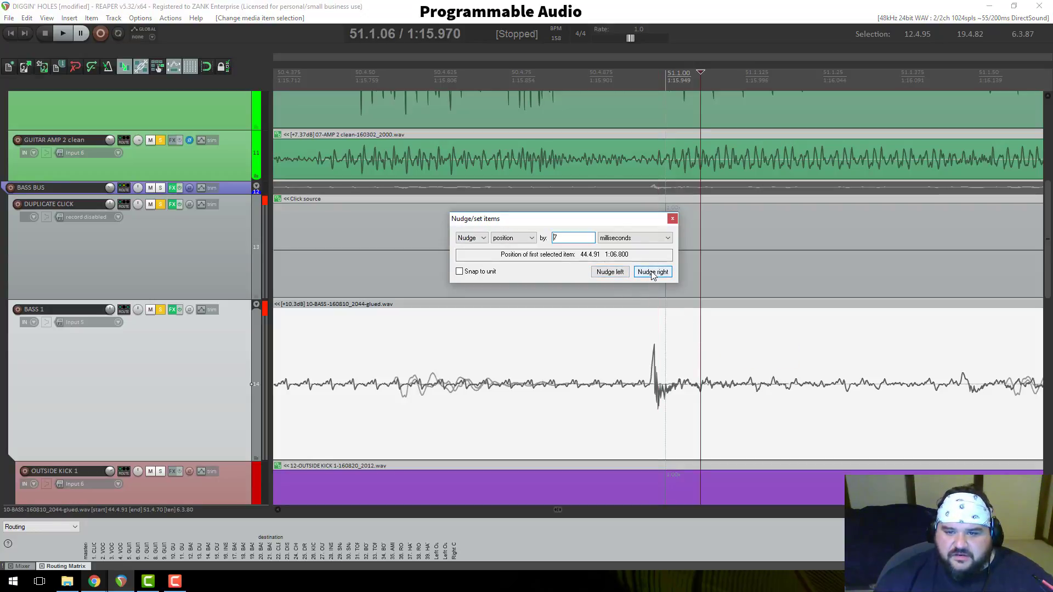
left_click(653, 273)
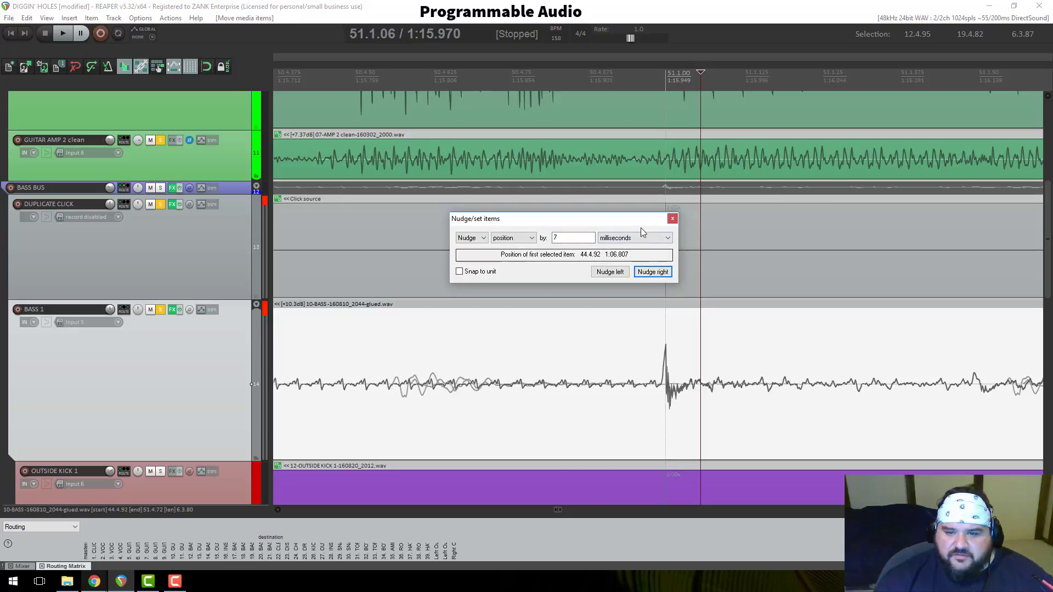
left_click(673, 219)
Step: Play the nudged bass item from 50.4.74 across the start of bar 51
key("space")
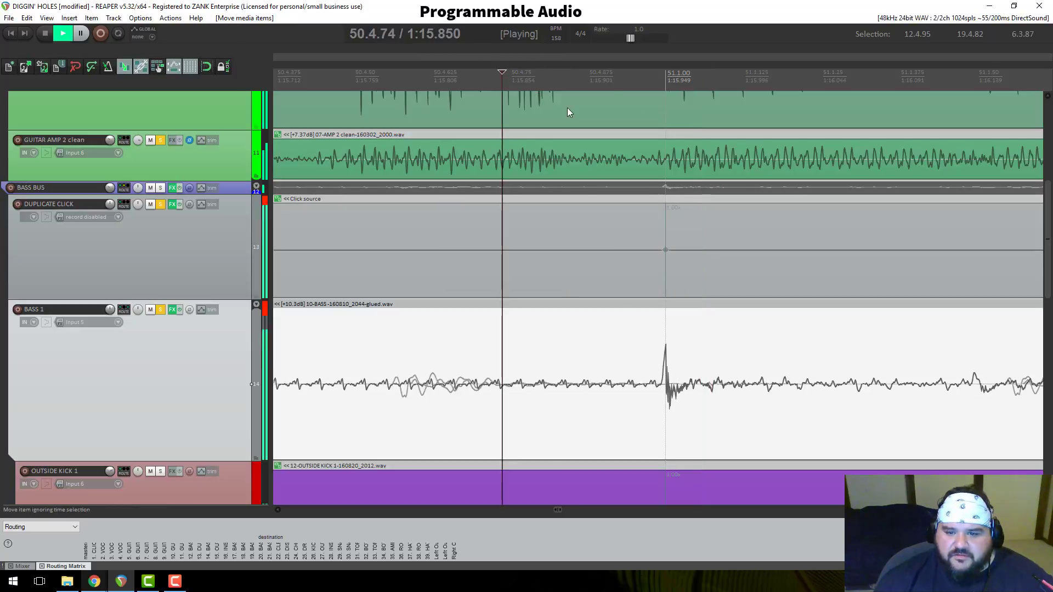
scroll(596, 196, "down", 8)
scroll(597, 196, "down", 3)
key("space")
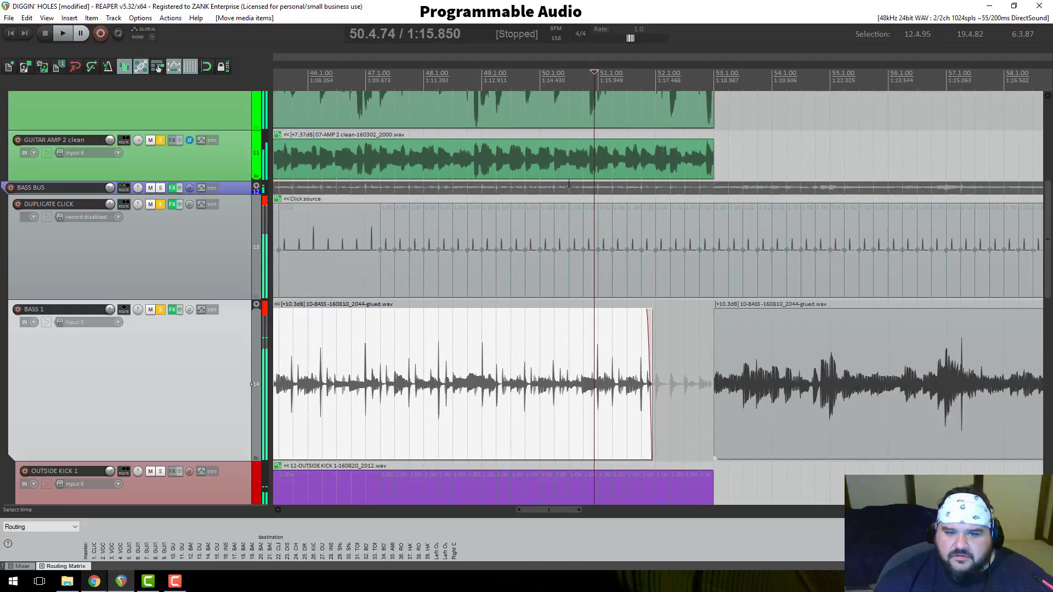
Step: Play the whole pasted bass section with the click and guitars from 45.1.18 into bar 52
scroll(479, 149, "down", 3)
left_click(487, 83)
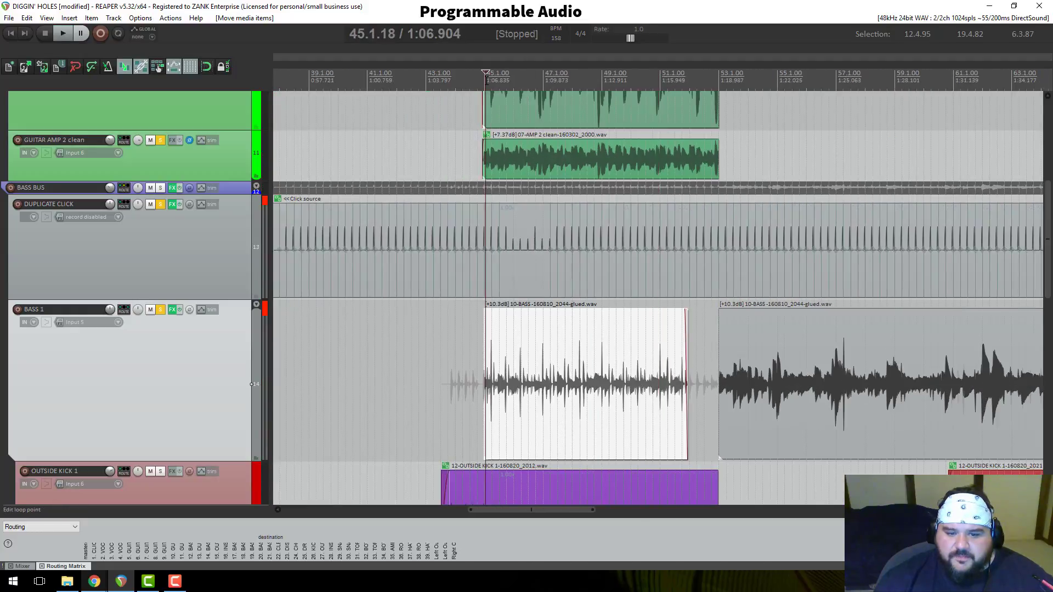
key("space")
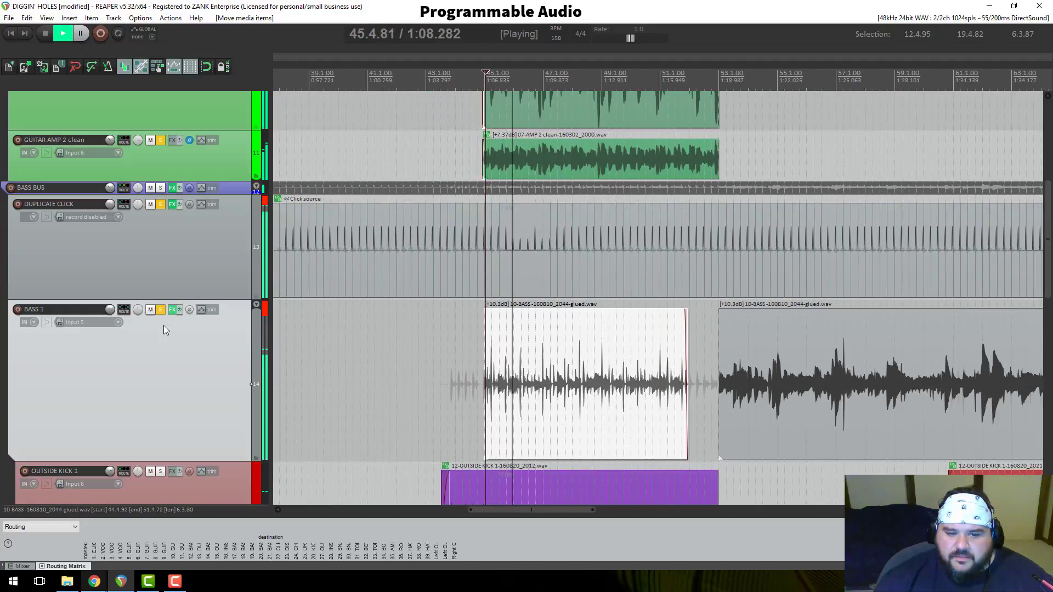
scroll(164, 329, "down", 1)
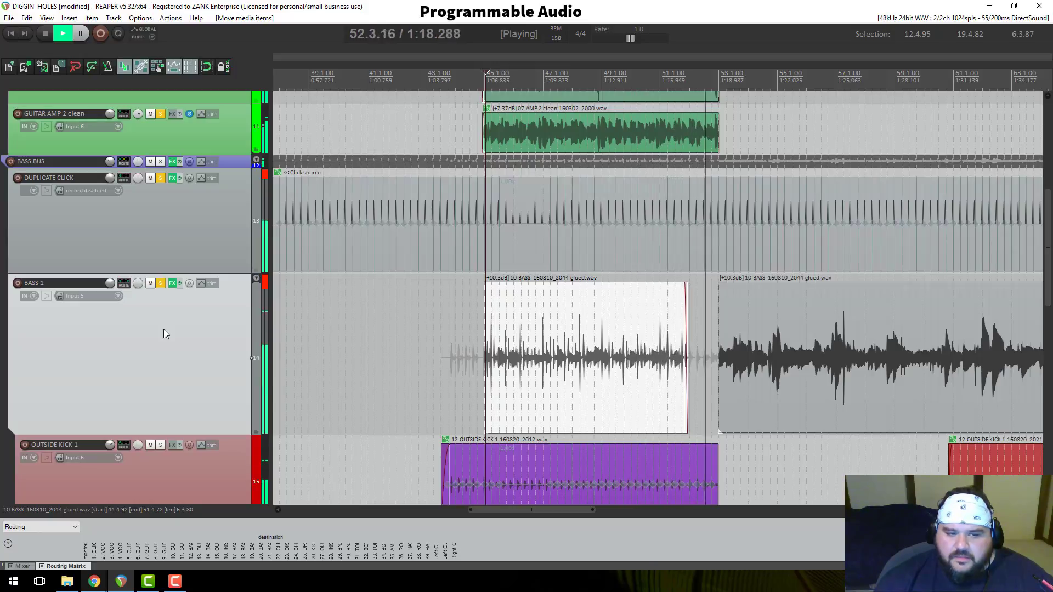
key("space")
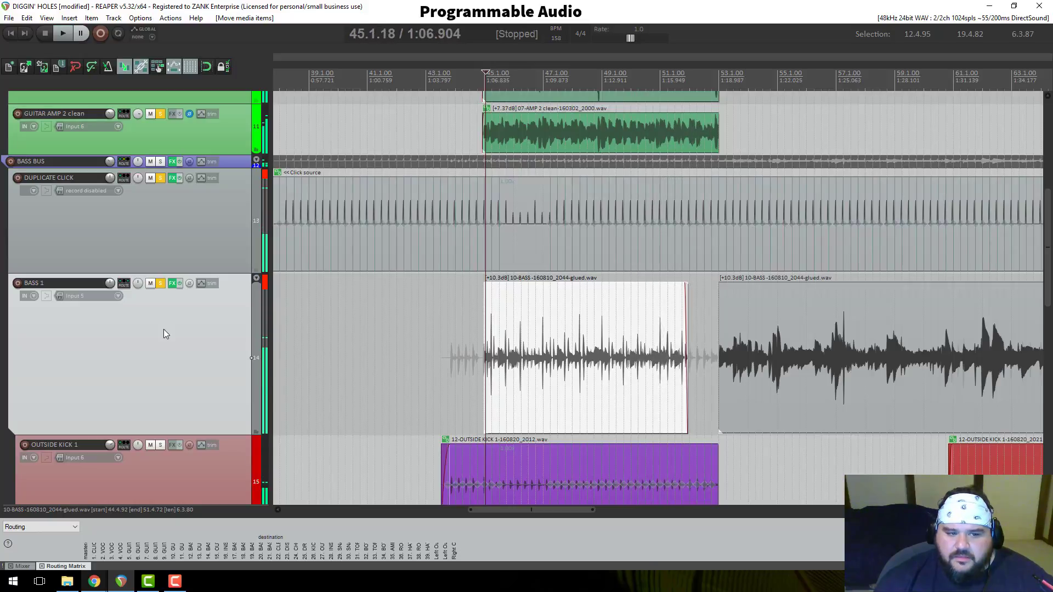
Step: Unsolo the BASS 1, DUPLICATE CLICK and GUITAR AMP 2 clean tracks
left_click(160, 284)
left_click(160, 178)
left_click(160, 113)
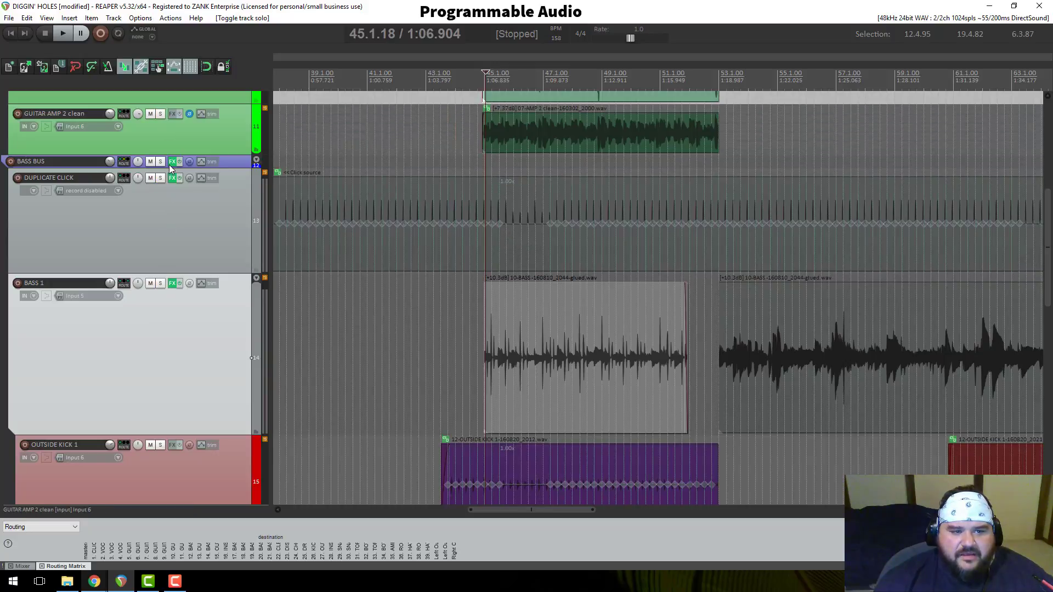
Step: Select the OUTSIDE KICK 1 and INSIDE KICK 1 tracks and move them into the KICK BUS above OUTSIDE KICK 2
scroll(185, 318, "down", 3)
left_click(190, 384)
left_click(187, 441, "ctrl")
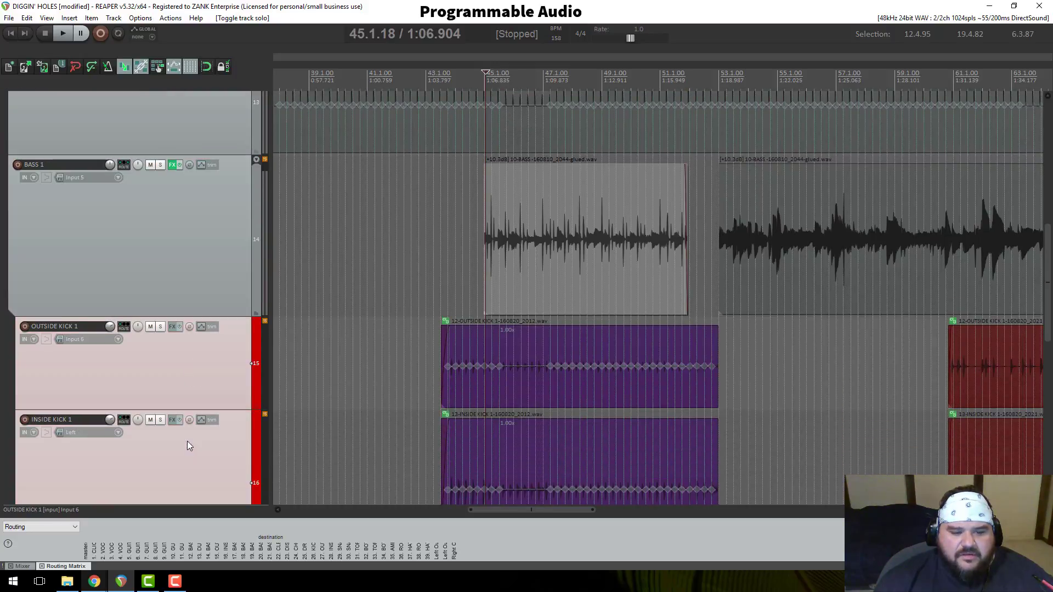
scroll(166, 372, "down", 5)
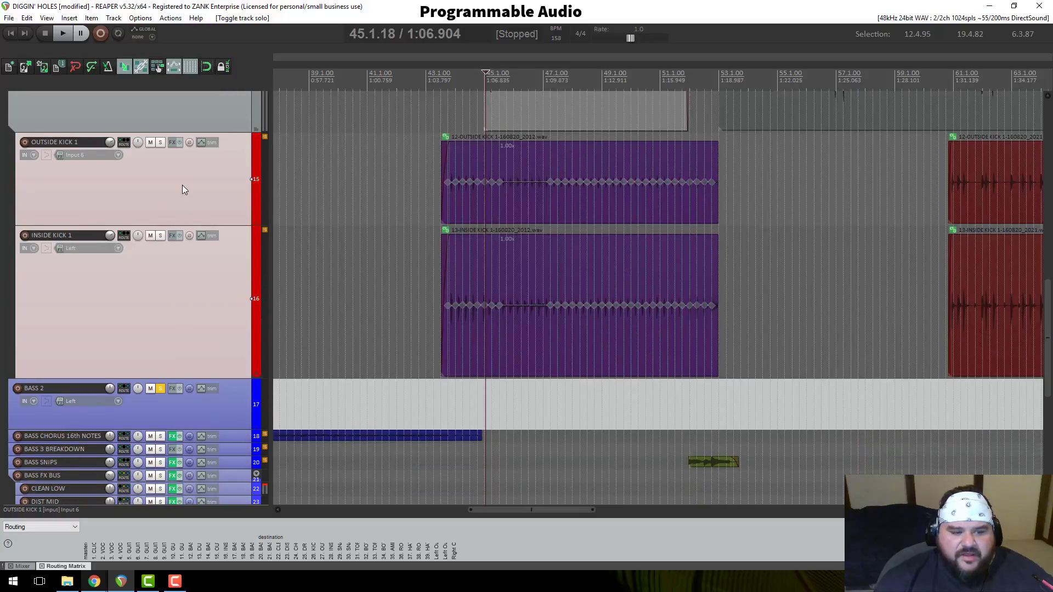
scroll(183, 329, "down", 3)
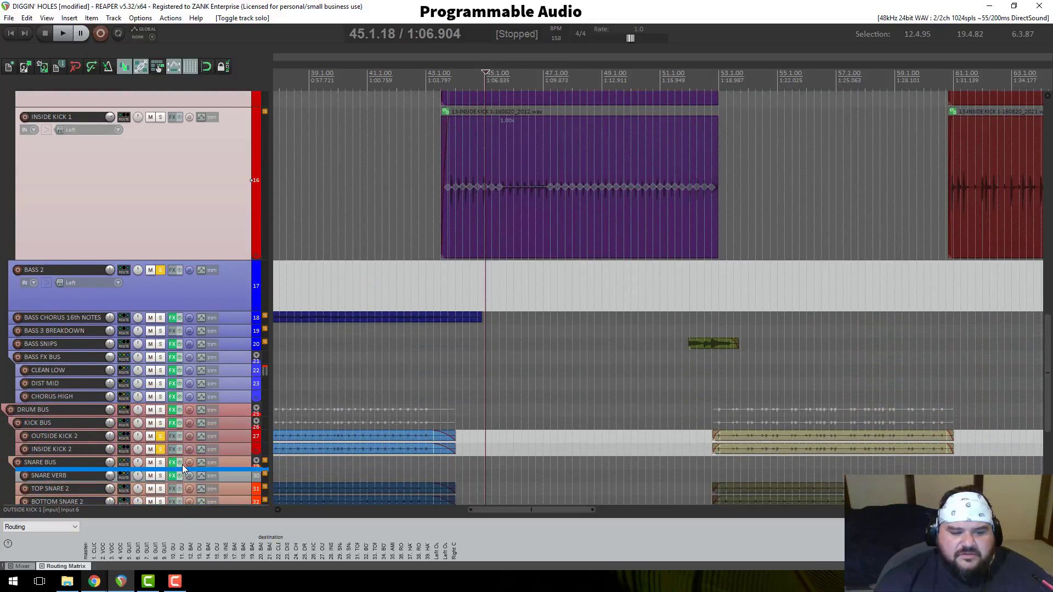
scroll(182, 465, "down", 2)
left_click_drag(184, 357, 185, 353)
scroll(204, 305, "up", 5)
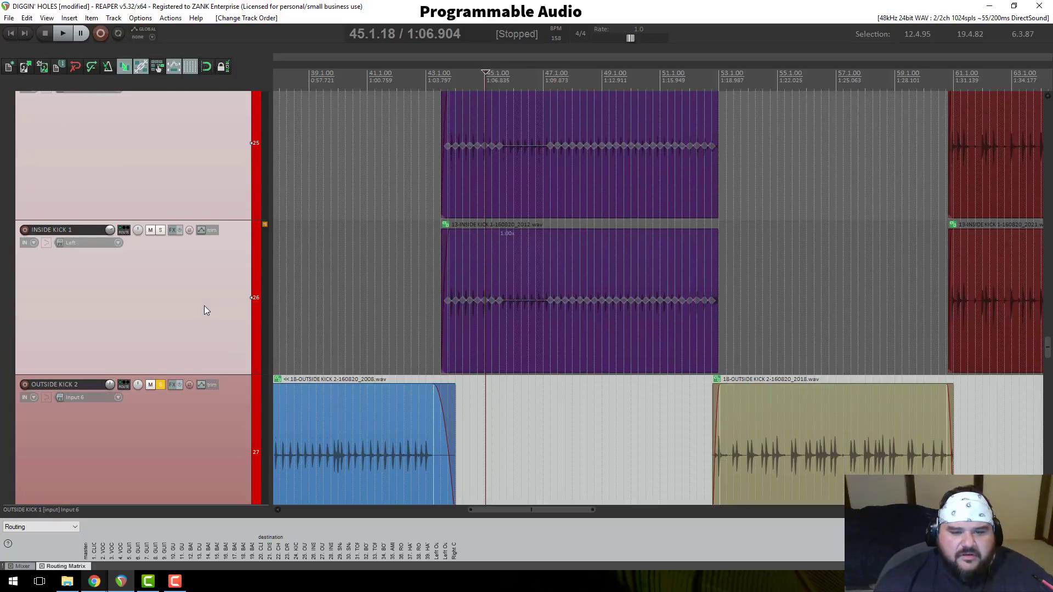
scroll(204, 305, "down", 7)
scroll(204, 305, "down", 2)
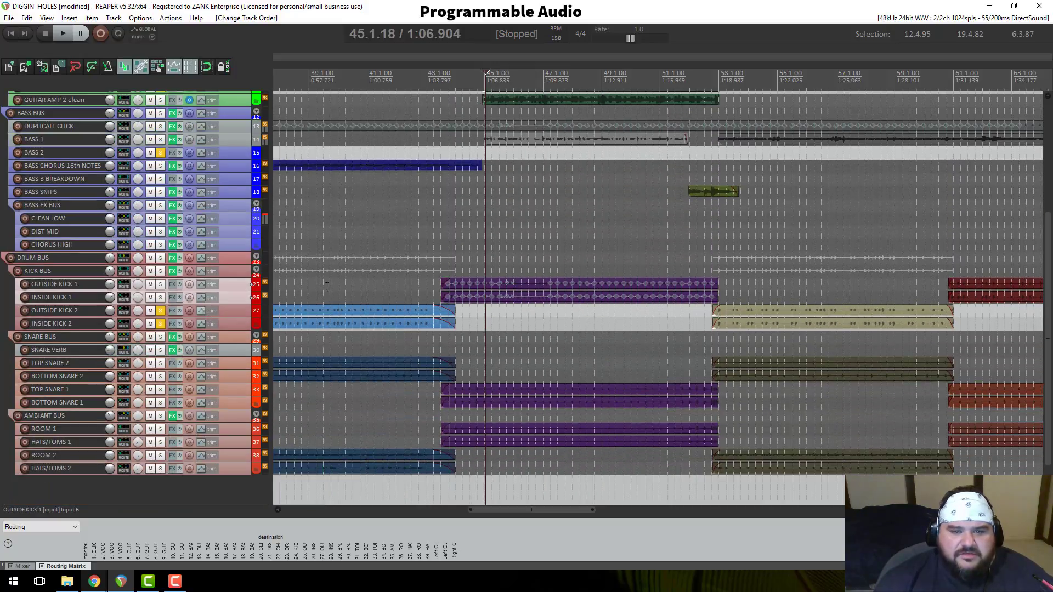
Step: Unsolo OUTSIDE KICK 2 and INSIDE KICK 2, solo the KICK BUS, and play the section from 45.1.18
key("space")
key("space")
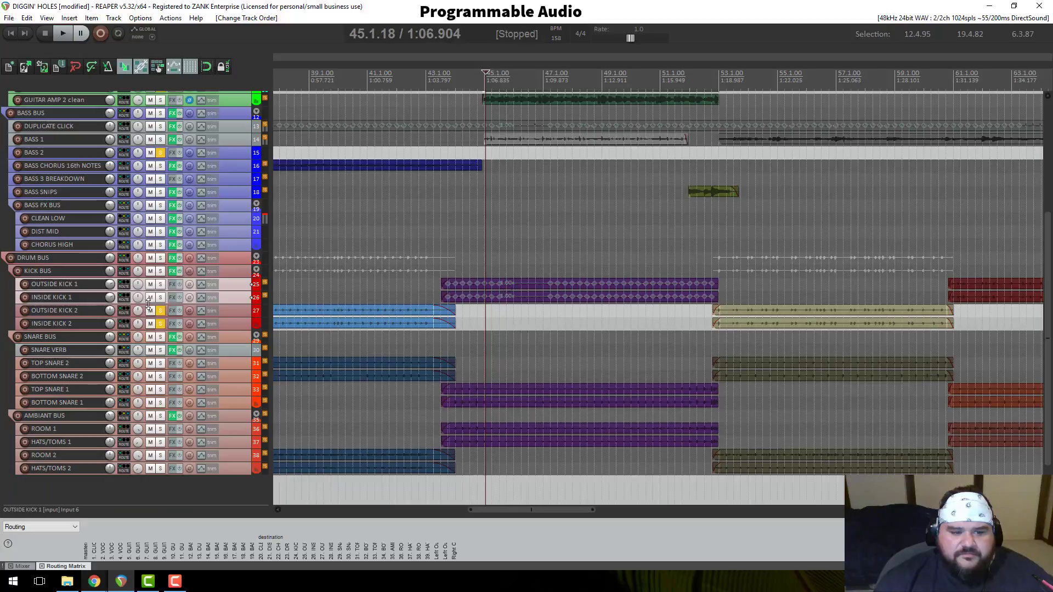
left_click(161, 311)
left_click(160, 323)
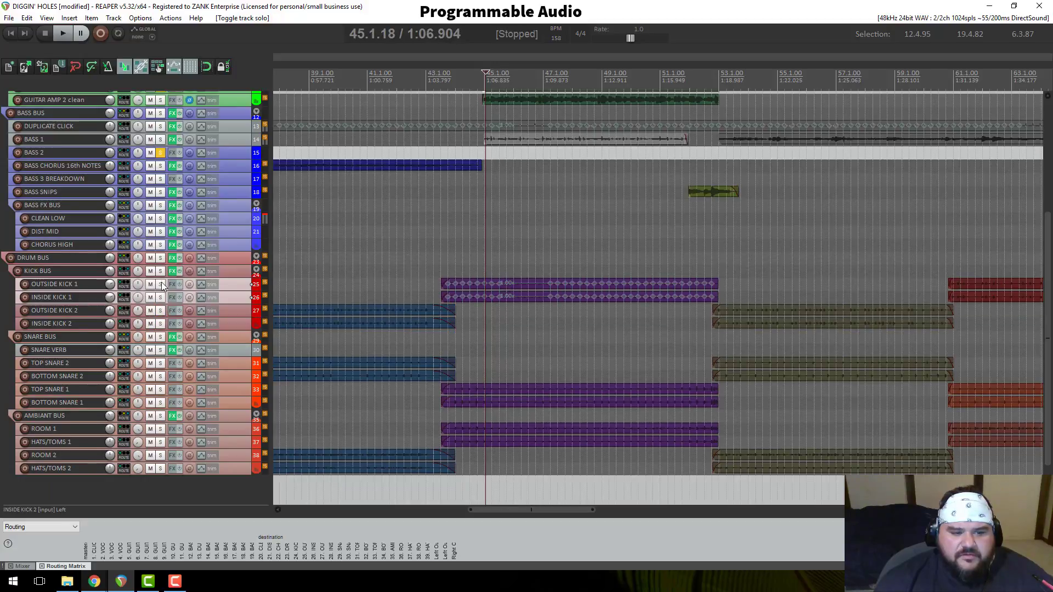
left_click(160, 271)
key("space")
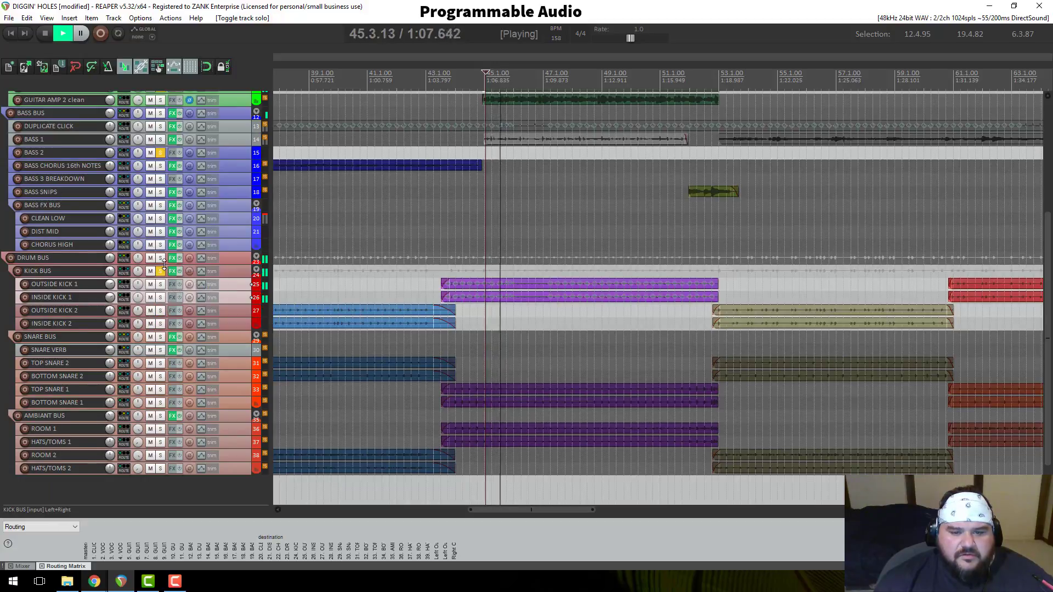
scroll(164, 265, "up", 3)
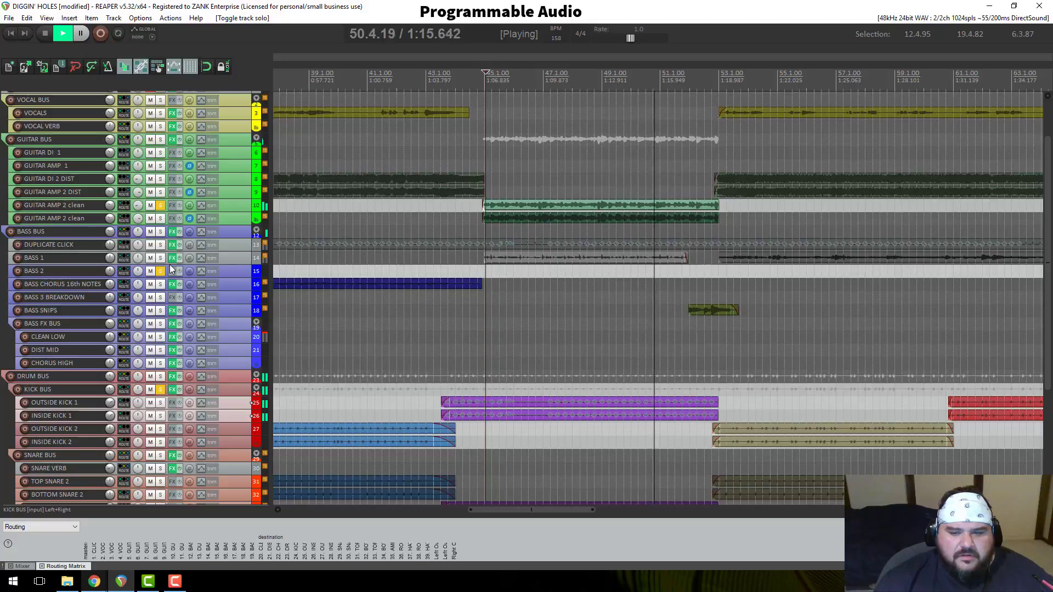
key("space")
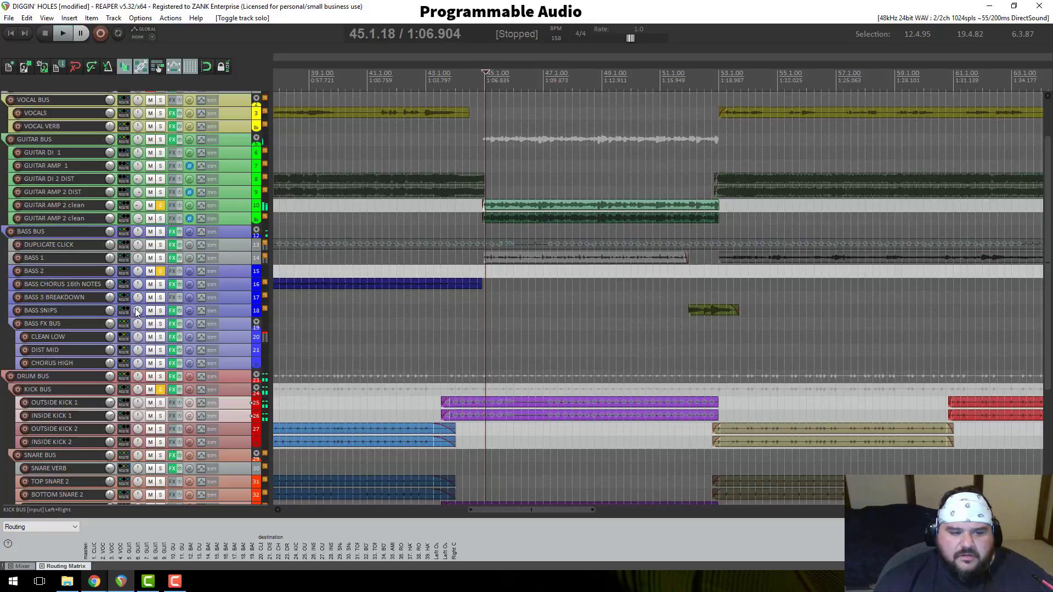
Step: Switch the solo from the KICK BUS to the DRUM BUS and replay the section from 45.1.18
left_click(161, 378)
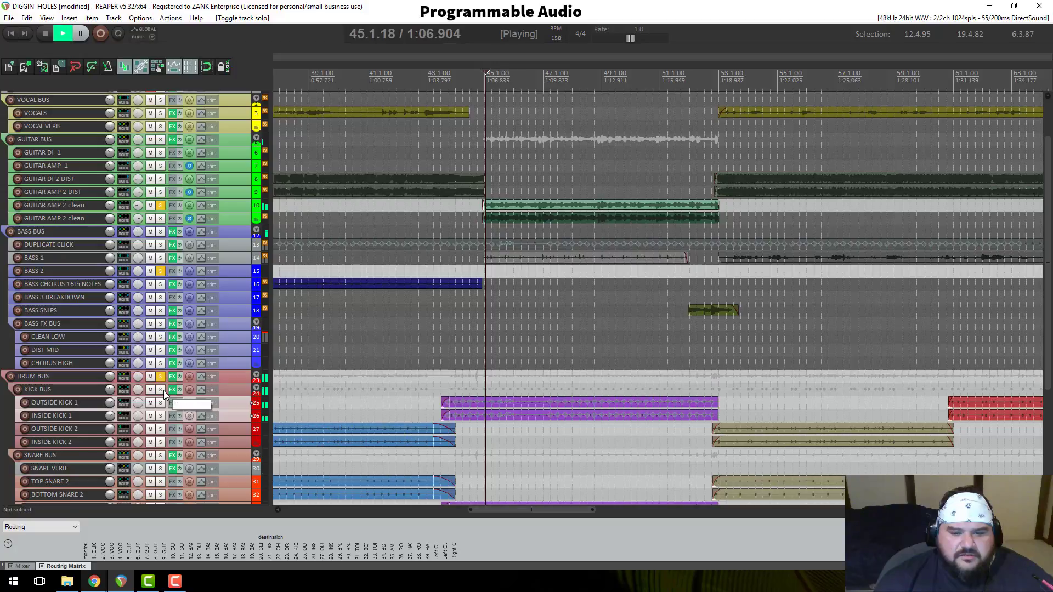
key("space")
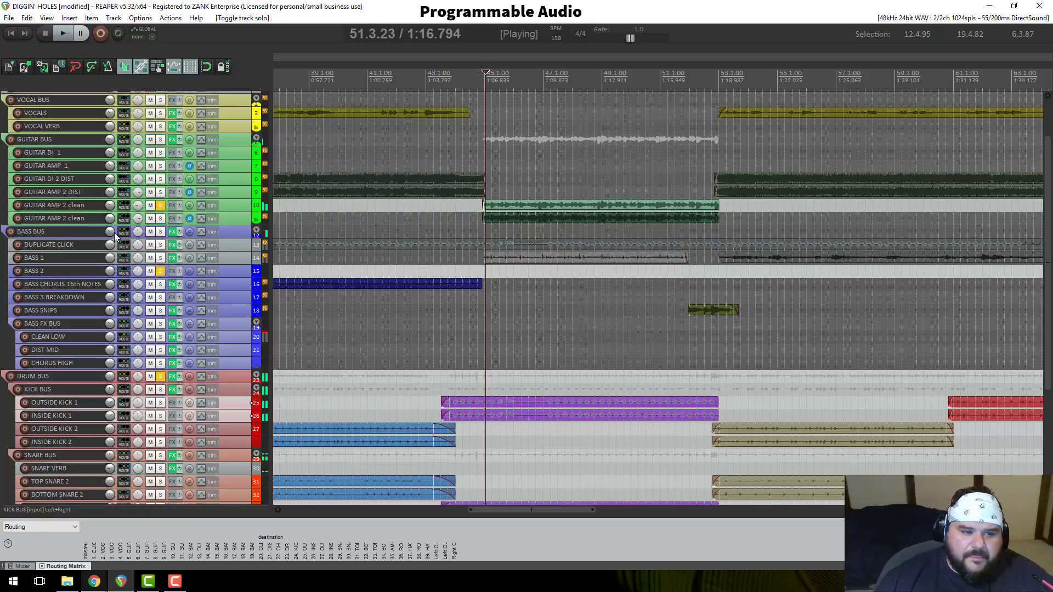
key("space")
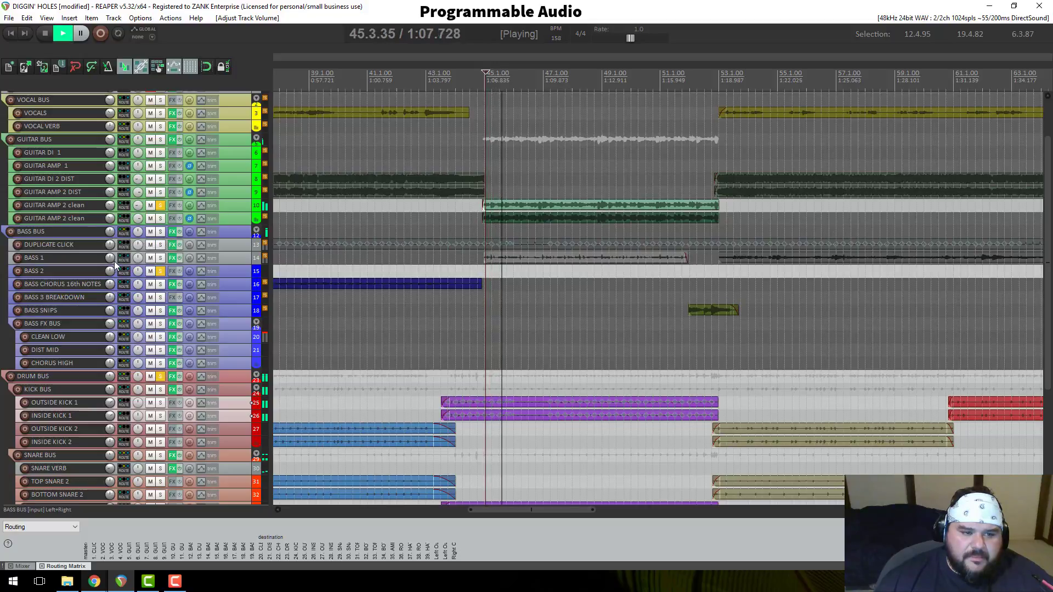
Step: Unsolo BASS 2, solo the whole BASS BUS, and restart playback from 45.1.18
left_click(160, 271)
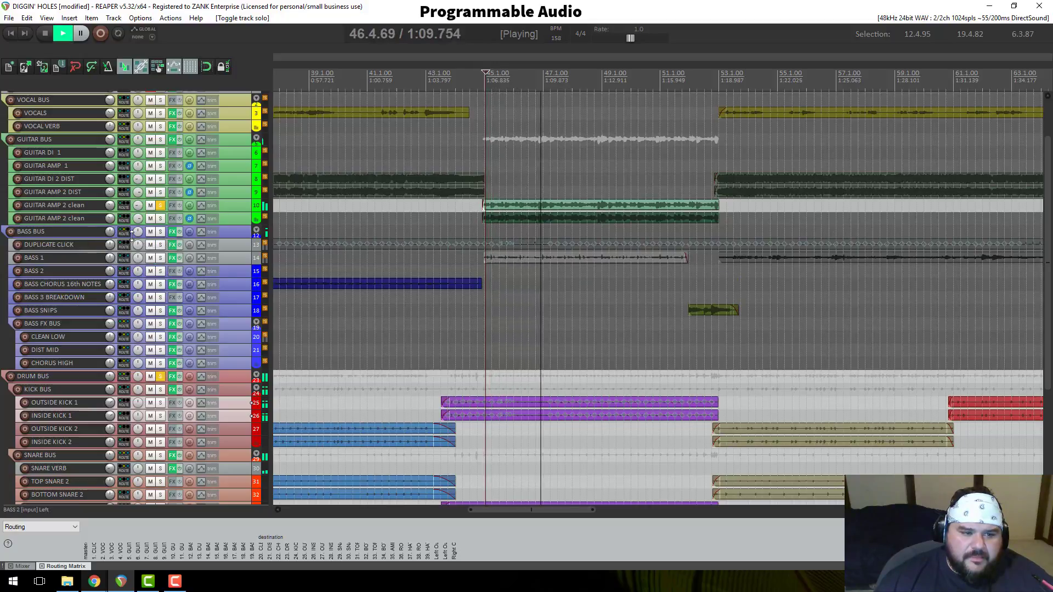
left_click(160, 232)
key("space")
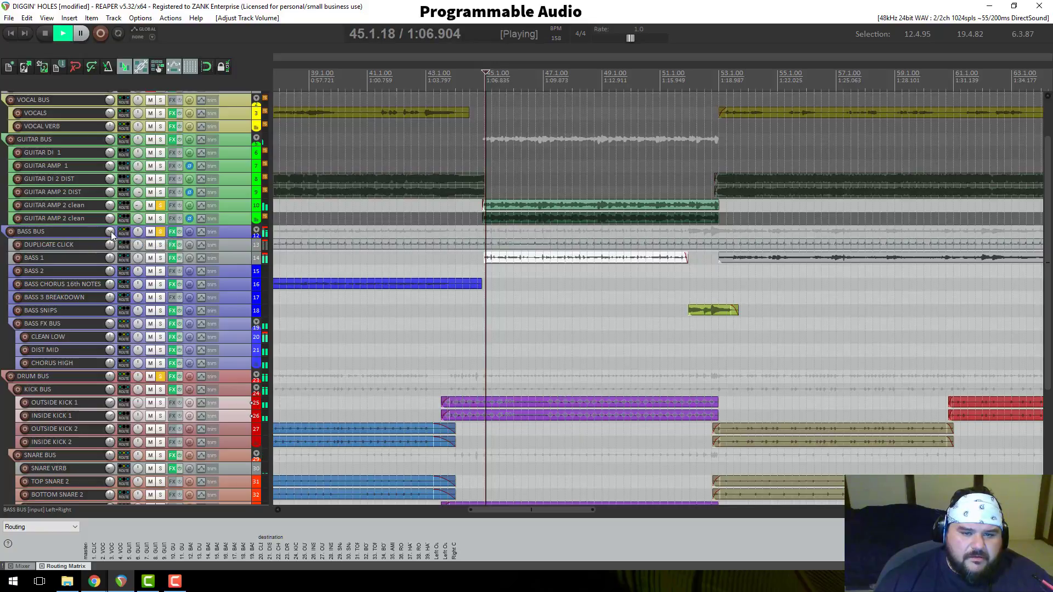
key("space")
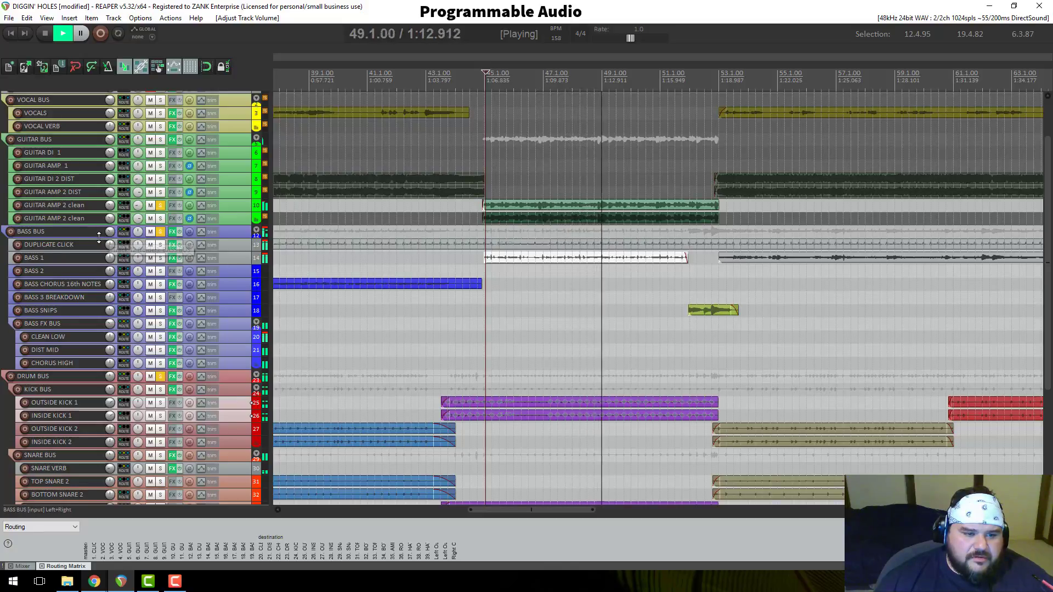
Step: Make the BASS BUS track slightly taller and switch the solo from GUITAR AMP 2 clean to the GUITAR BUS
left_click_drag(100, 237, 102, 260)
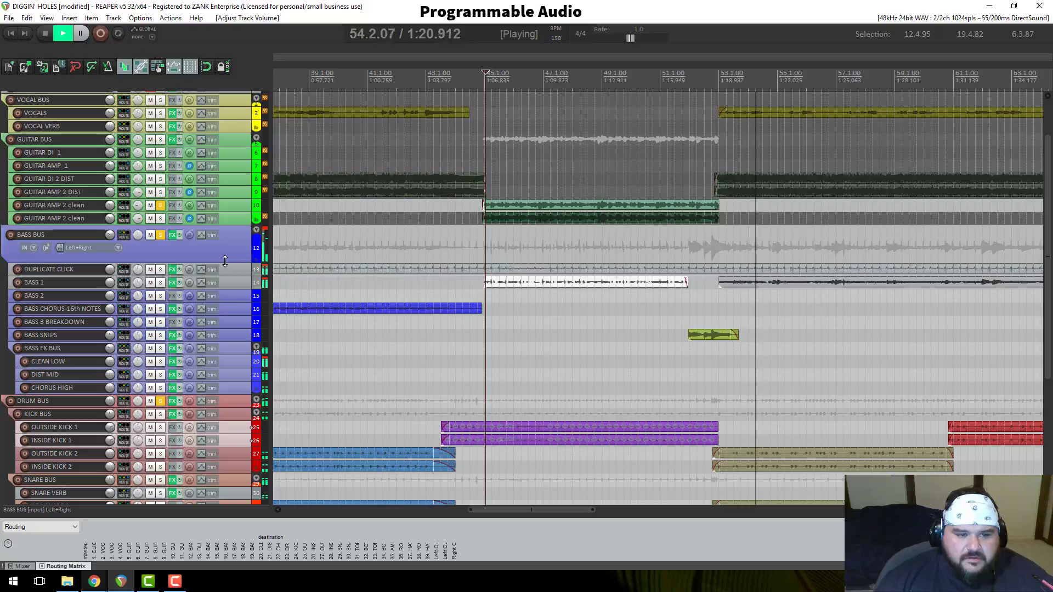
left_click_drag(192, 262, 168, 202)
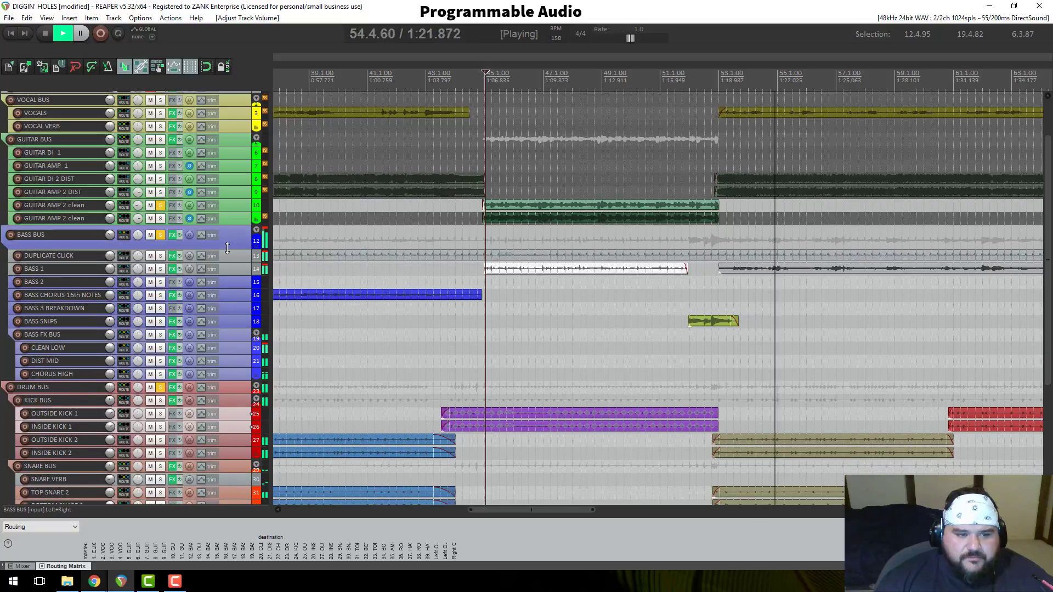
left_click(160, 205)
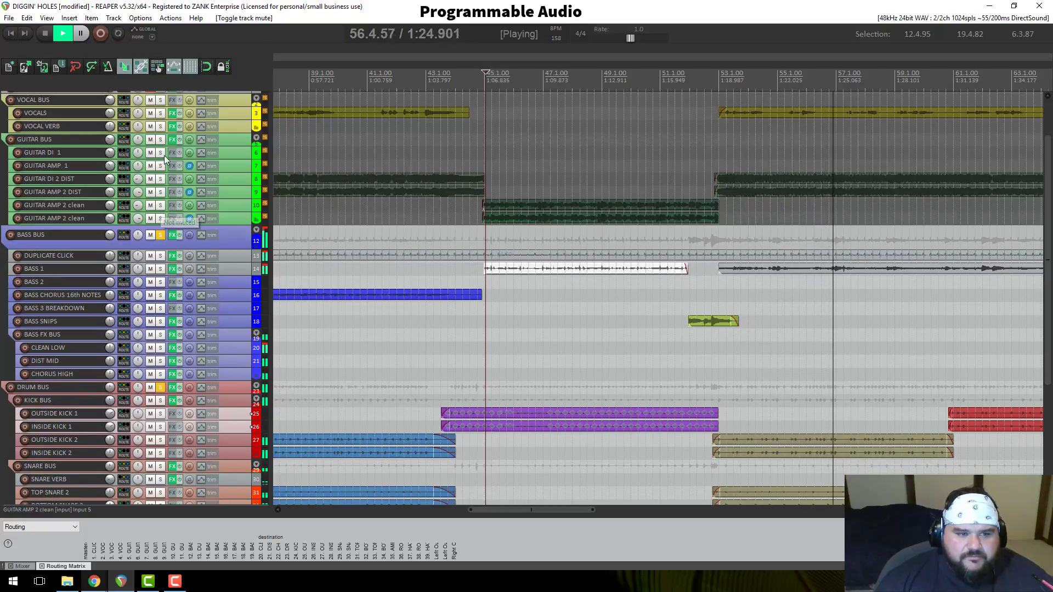
left_click(160, 139)
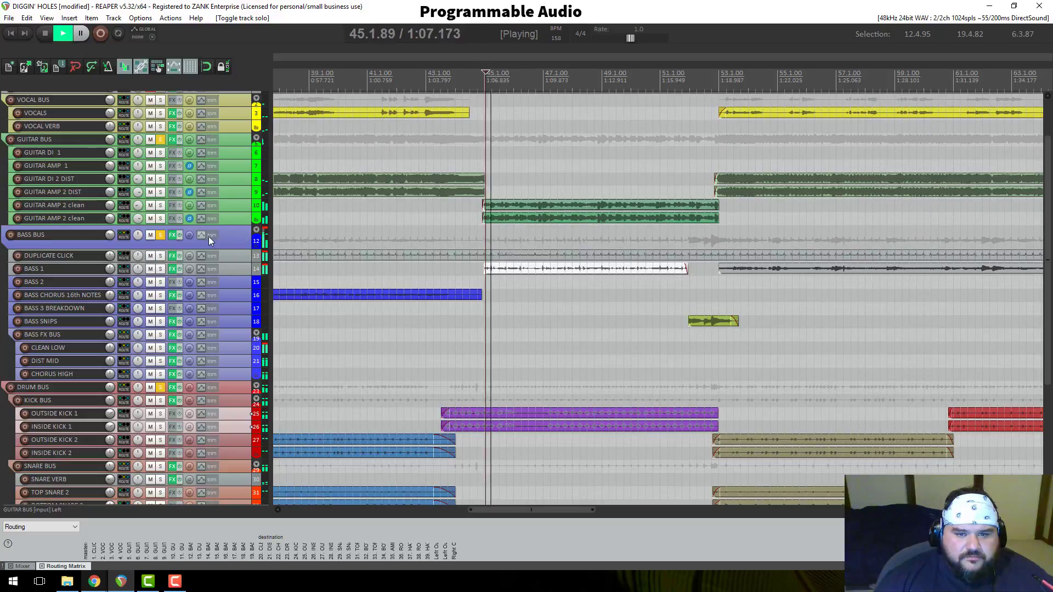
Step: Play the soloed buses from 44.1.14, meanwhile enlarging both GUITAR AMP 2 clean tracks and muting the DUPLICATE CLICK track
key("space")
left_click(455, 165)
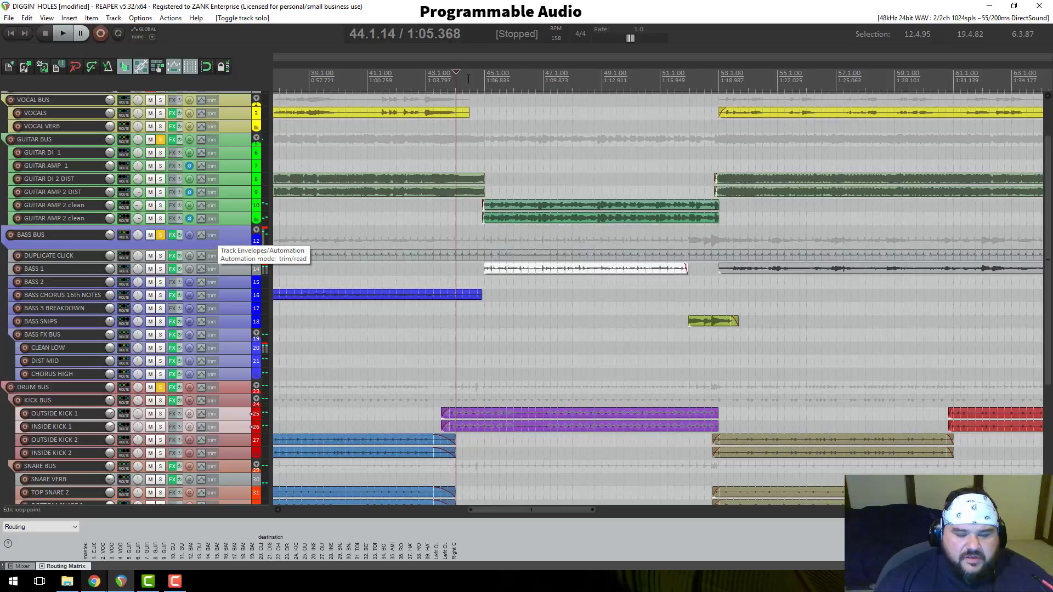
key("space")
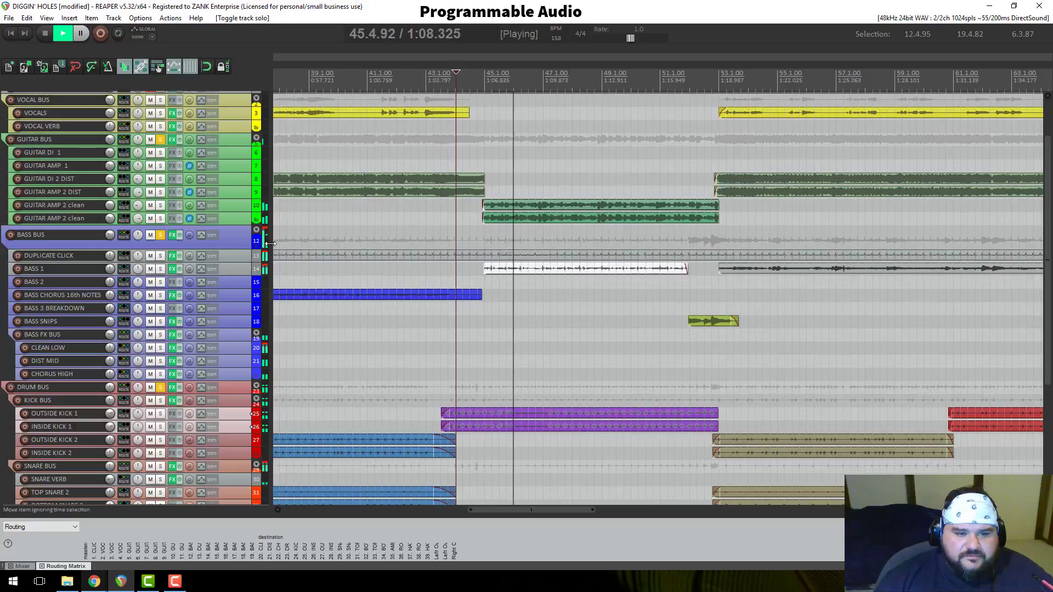
mouse_move(242, 226)
left_mouse_down()
mouse_move(242, 245)
mouse_move(240, 231)
left_mouse_up()
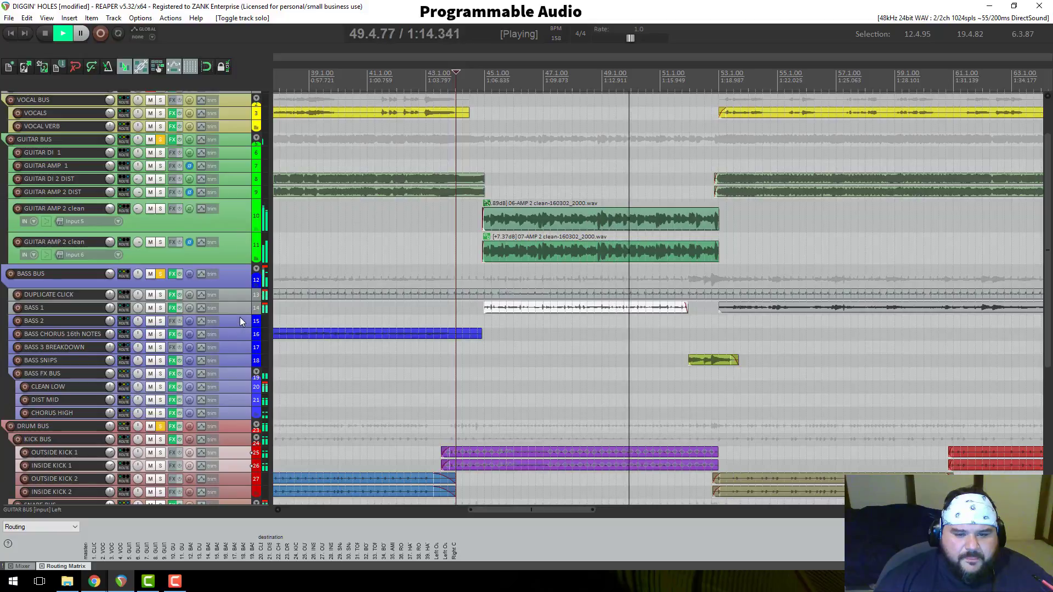
left_click(150, 294)
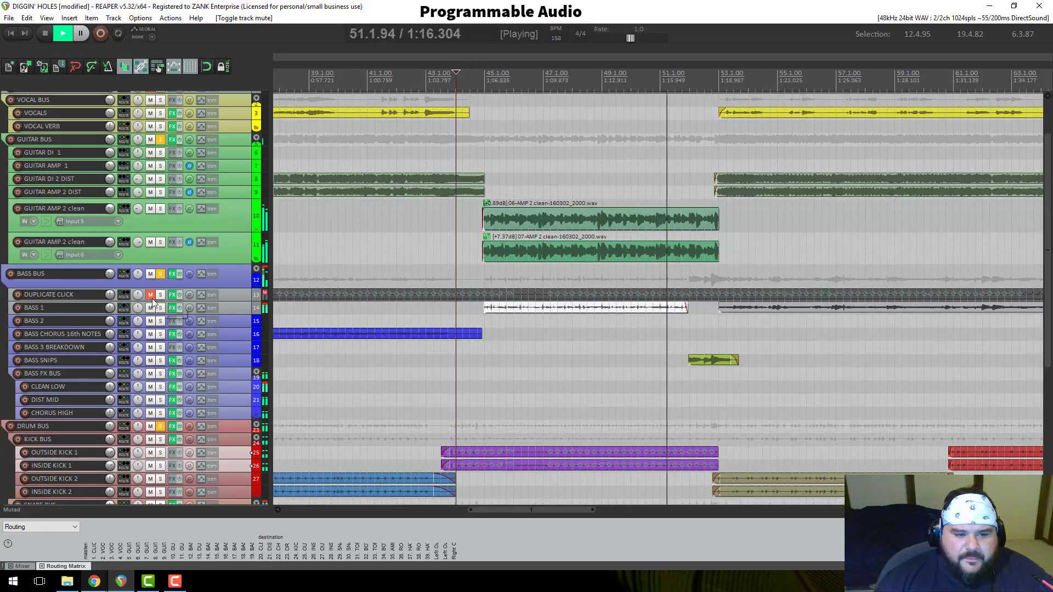
Step: Enlarge the BASS 1 track and examine its transients against the grid at the starts of bars 49 and 51
left_click_drag(231, 302, 233, 317)
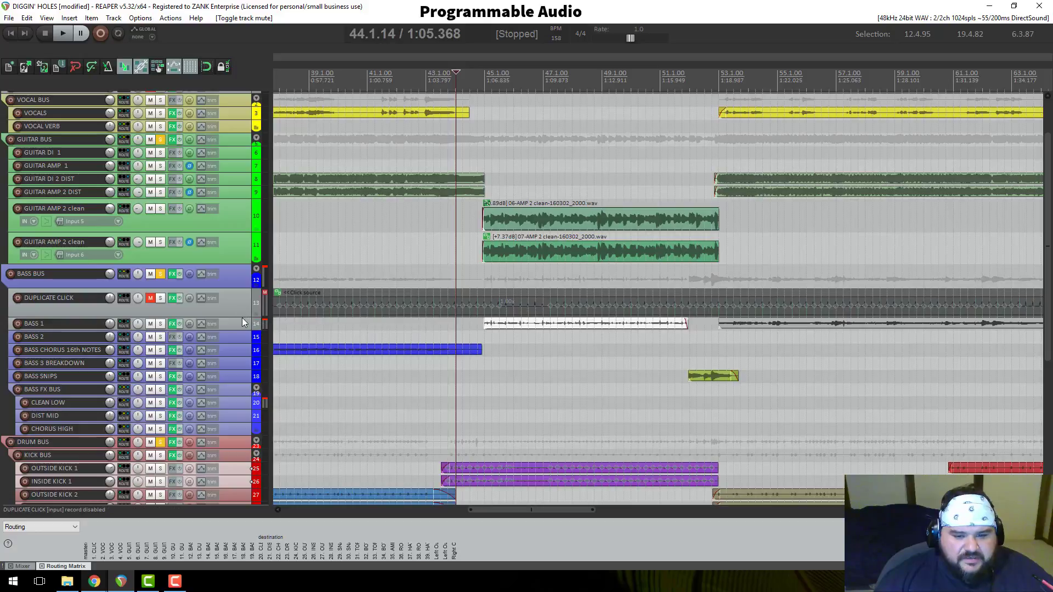
left_click_drag(242, 317, 241, 458)
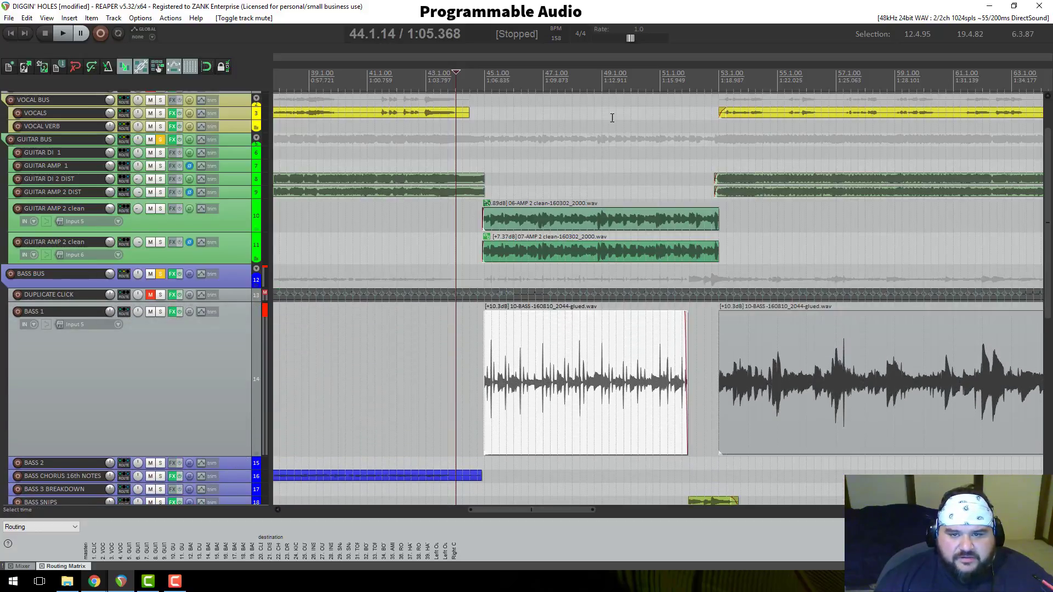
left_click(603, 82)
scroll(622, 216, "up", 6)
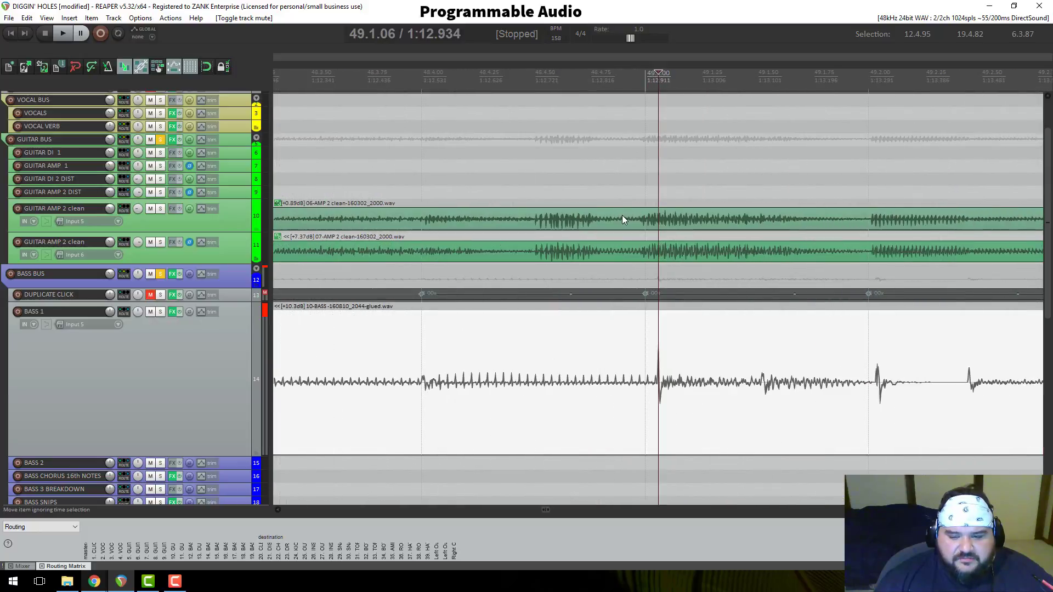
scroll(622, 215, "down", 3)
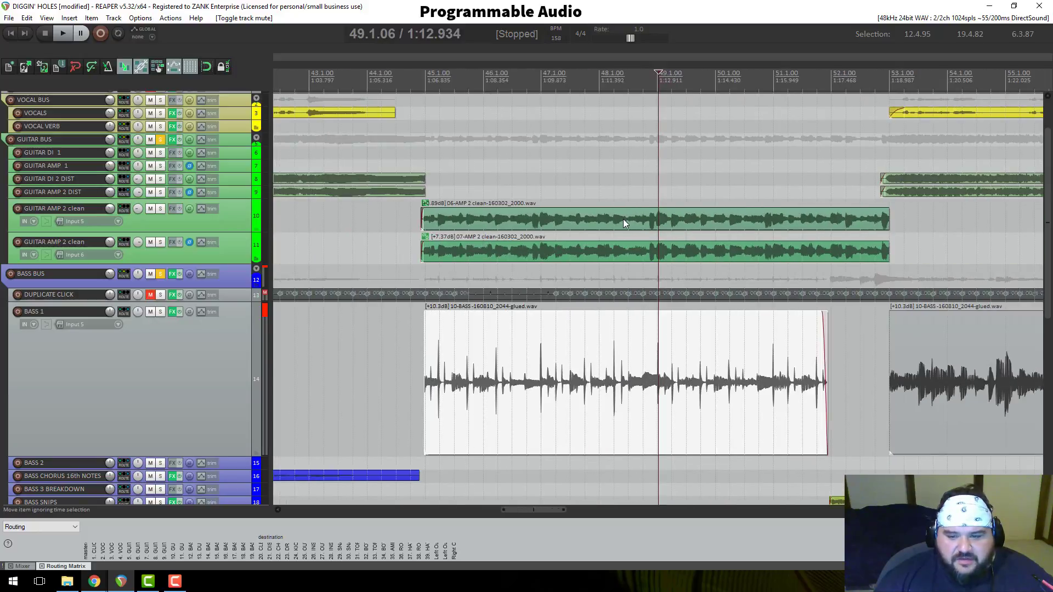
left_click(774, 82)
scroll(738, 195, "up", 12)
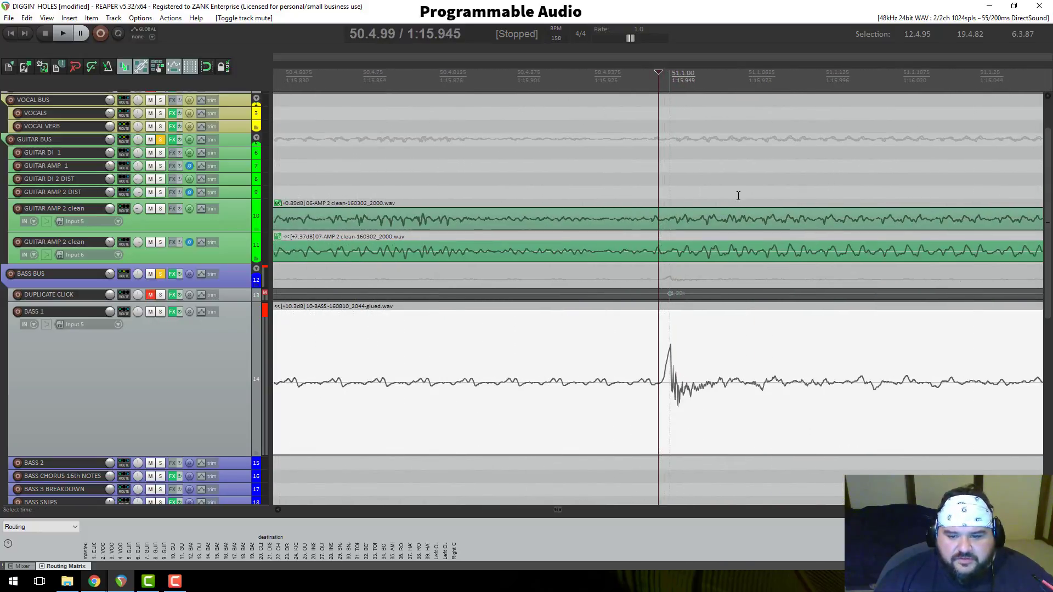
scroll(739, 195, "down", 10)
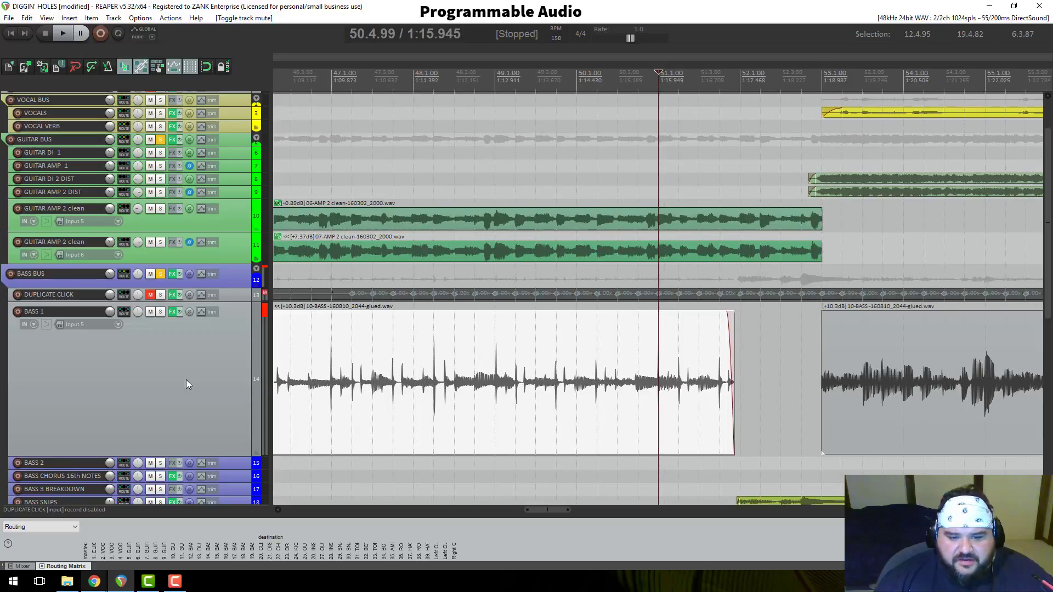
Step: Enlarge the OUTSIDE KICK 1 and INSIDE KICK 1 tracks and move their stretch marker at beat 50.4 slightly earlier
scroll(188, 378, "down", 5)
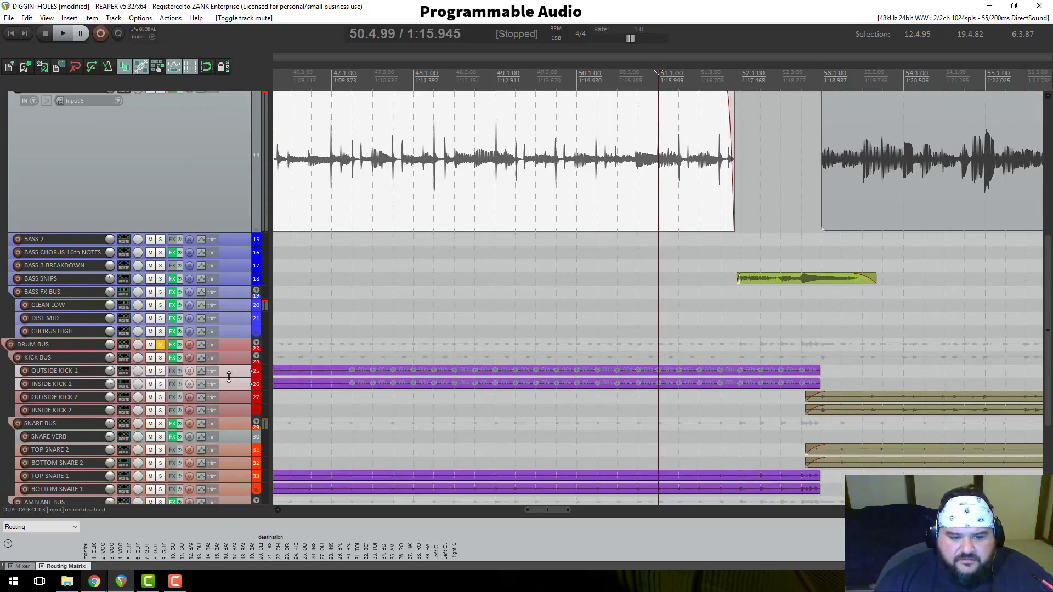
left_click_drag(231, 377, 240, 516)
scroll(693, 244, "up", 6)
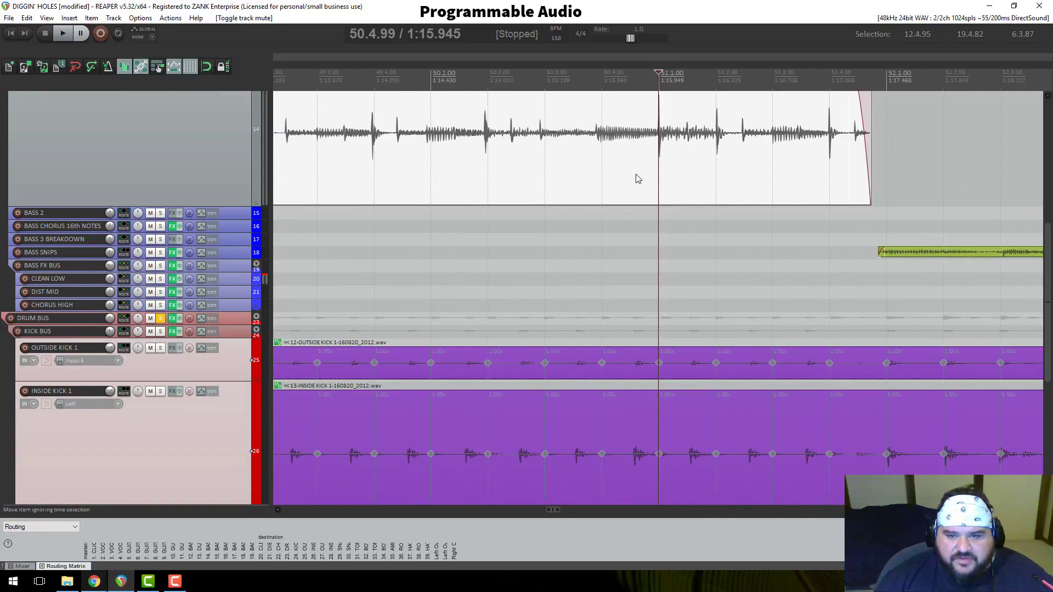
left_click_drag(601, 363, 593, 363)
Step: Play the adjusted kicks with the bass from just before bar 50 into bar 52
left_click(449, 79)
left_click(425, 76)
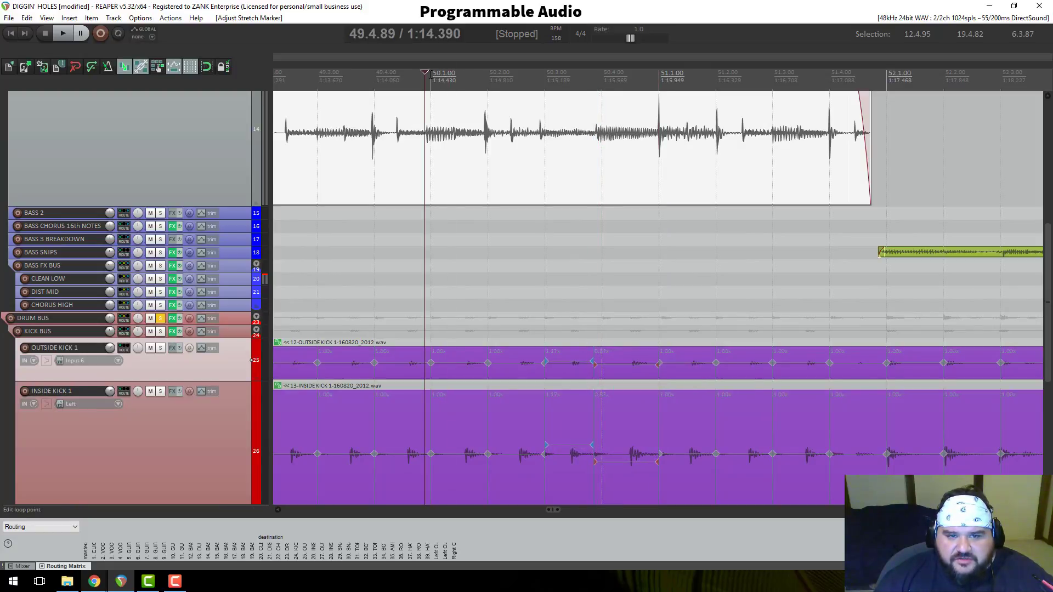
key("space")
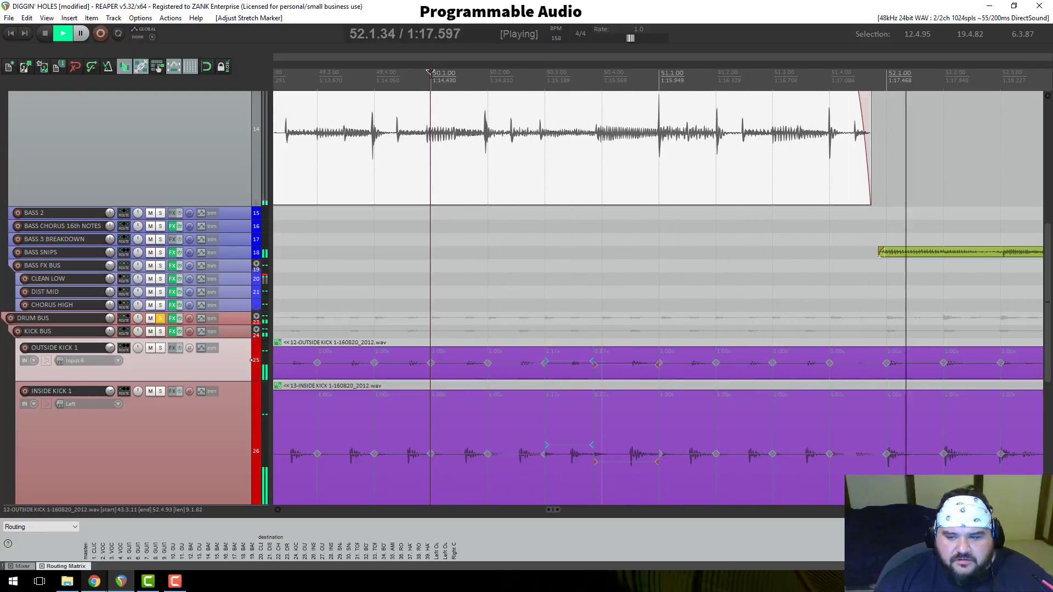
key("space")
scroll(537, 114, "down", 5)
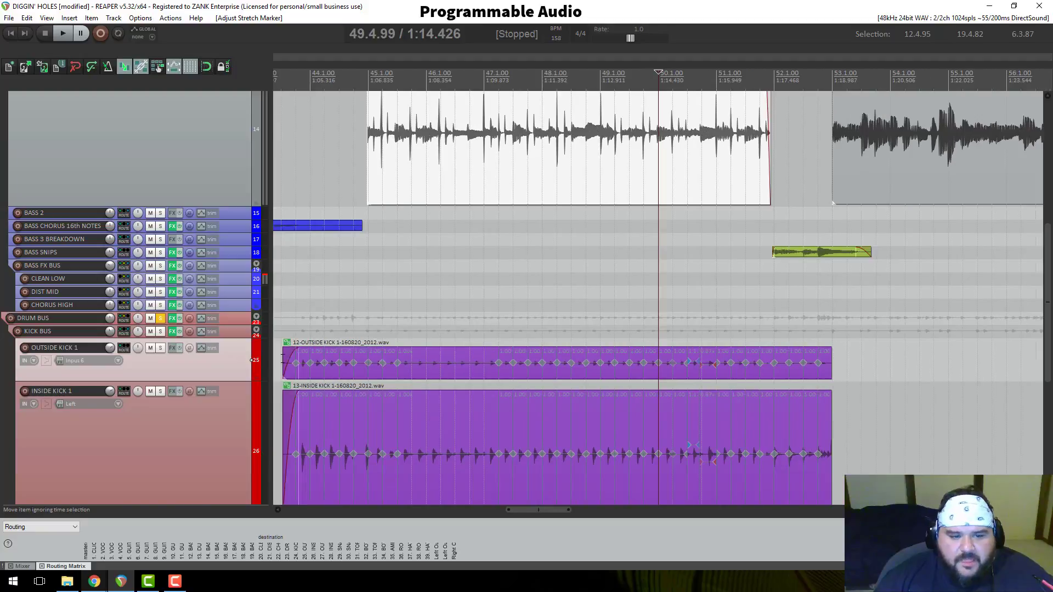
Step: Play from just before bar 50 with OUTSIDE KICK 1 and INSIDE KICK 1 muted, and unmute both tracks after stopping
left_click(151, 348)
left_click(150, 392)
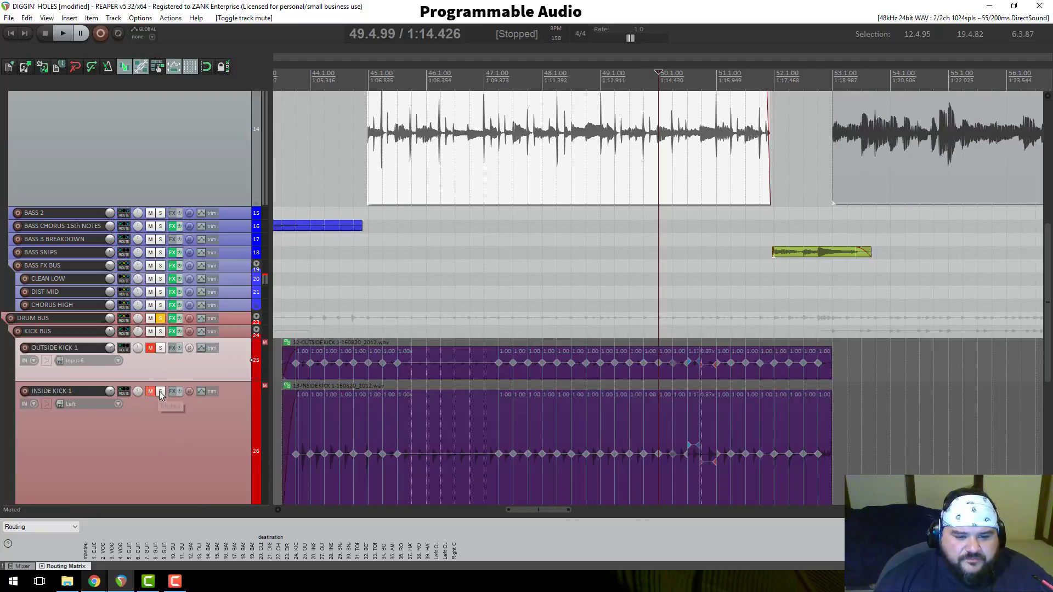
key("space")
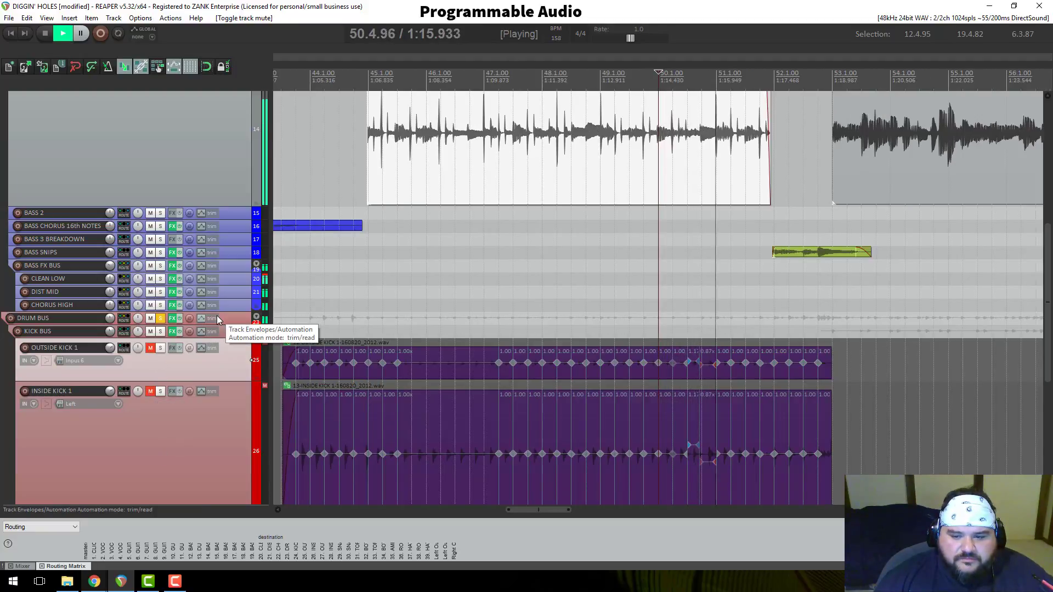
key("space")
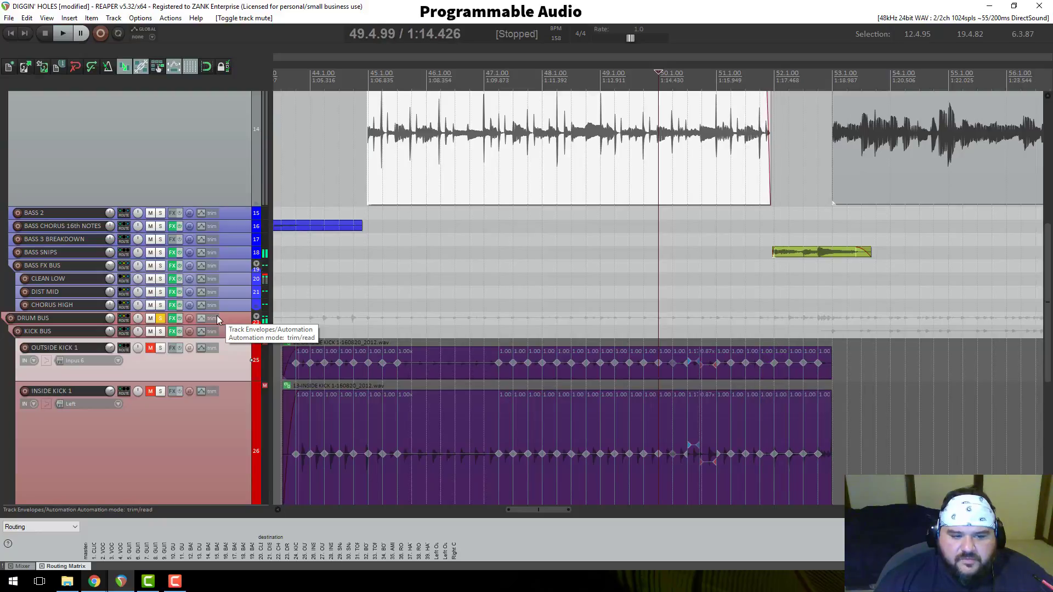
left_click(151, 348)
left_click(150, 392)
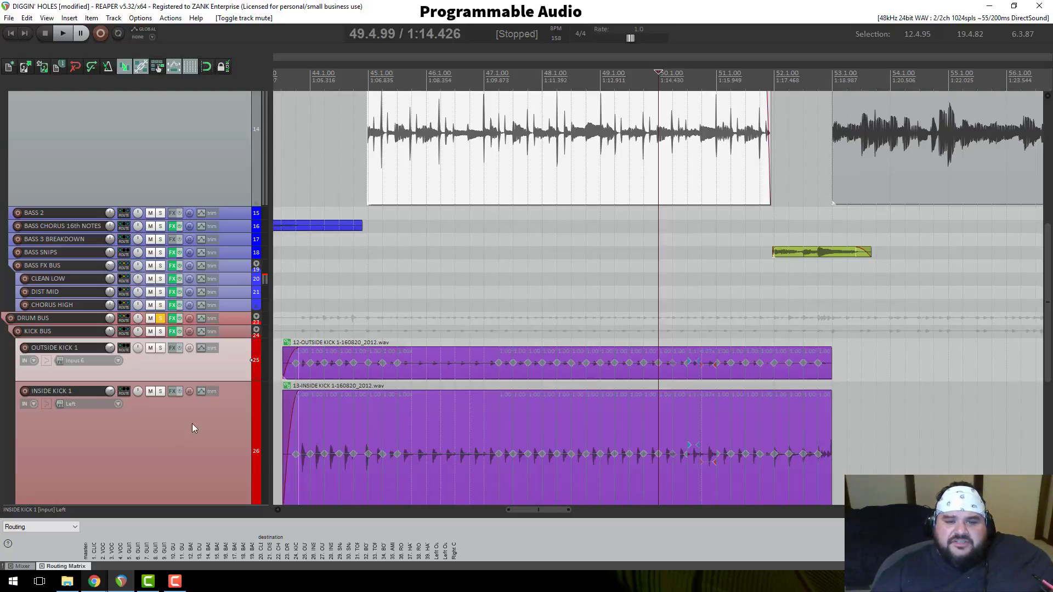
Step: Shrink the BASS 1, OUTSIDE KICK 1 and INSIDE KICK 1 tracks so all drum tracks fit in view
scroll(219, 241, "up", 1)
scroll(222, 244, "up", 5)
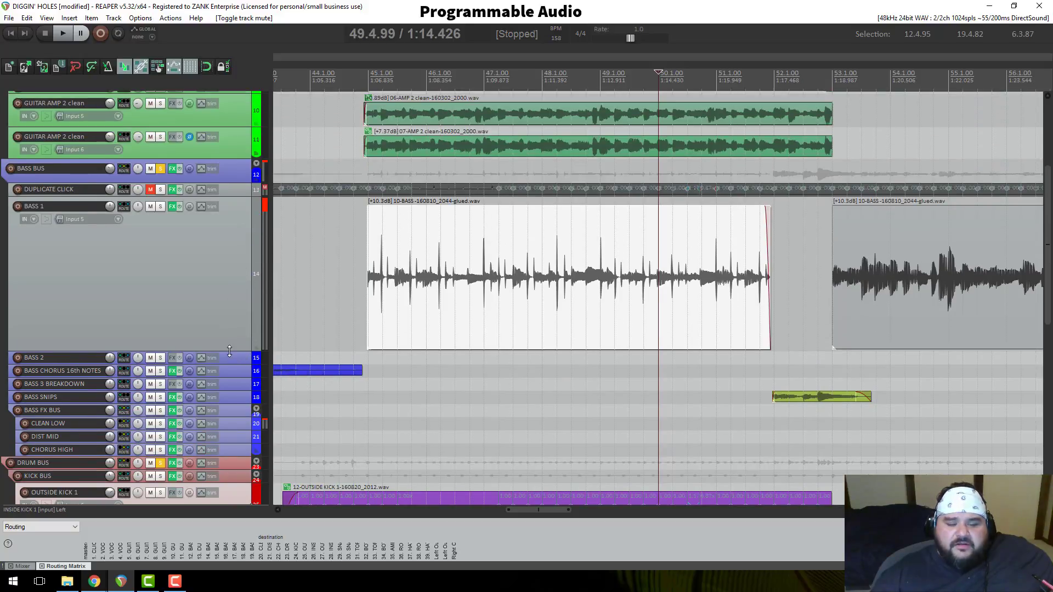
left_click_drag(230, 353, 227, 223)
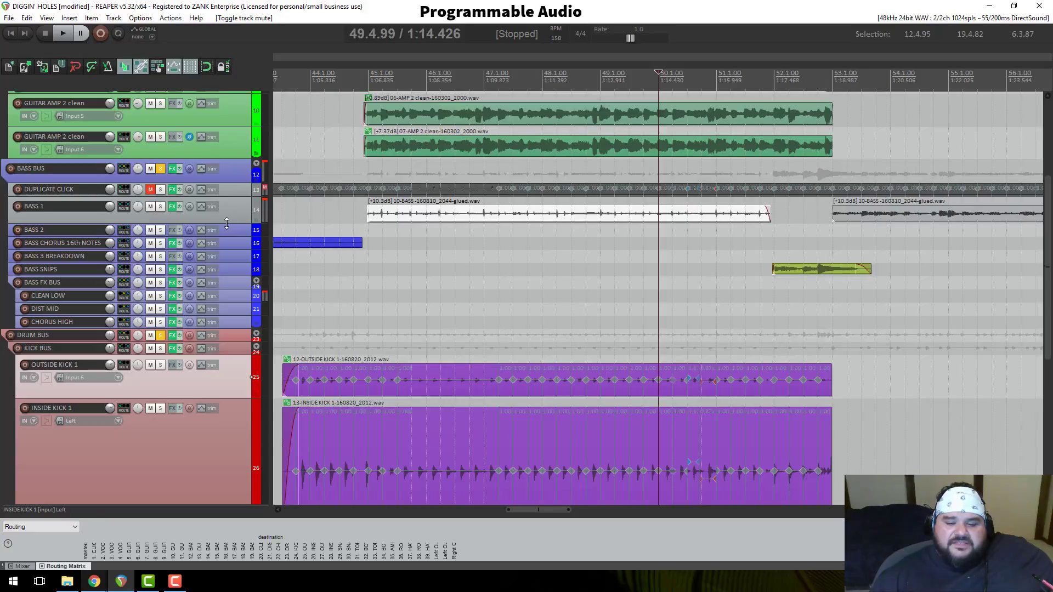
scroll(207, 363, "down", 2)
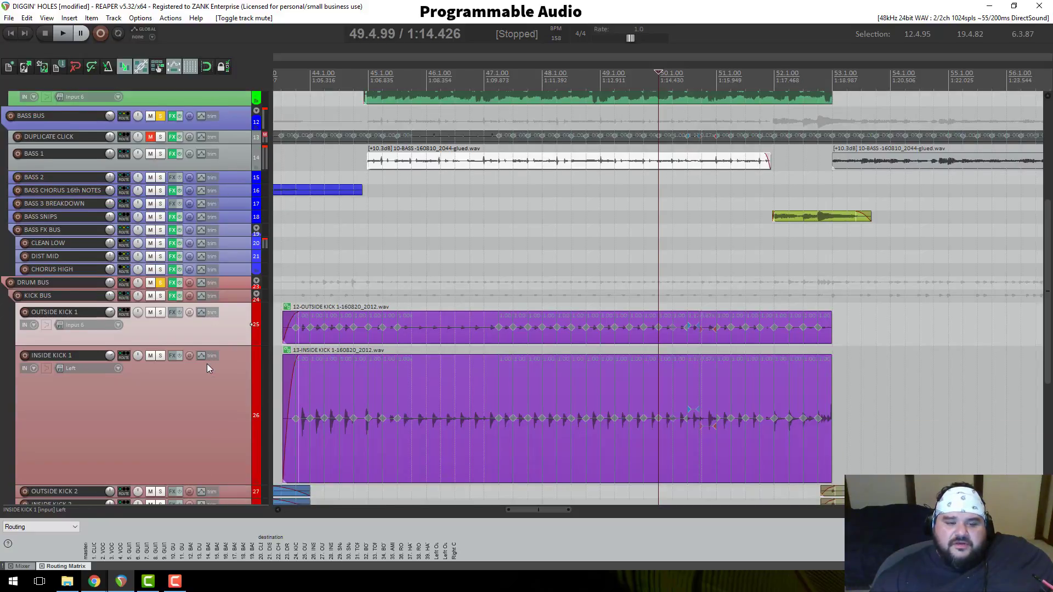
left_click_drag(230, 485, 233, 306)
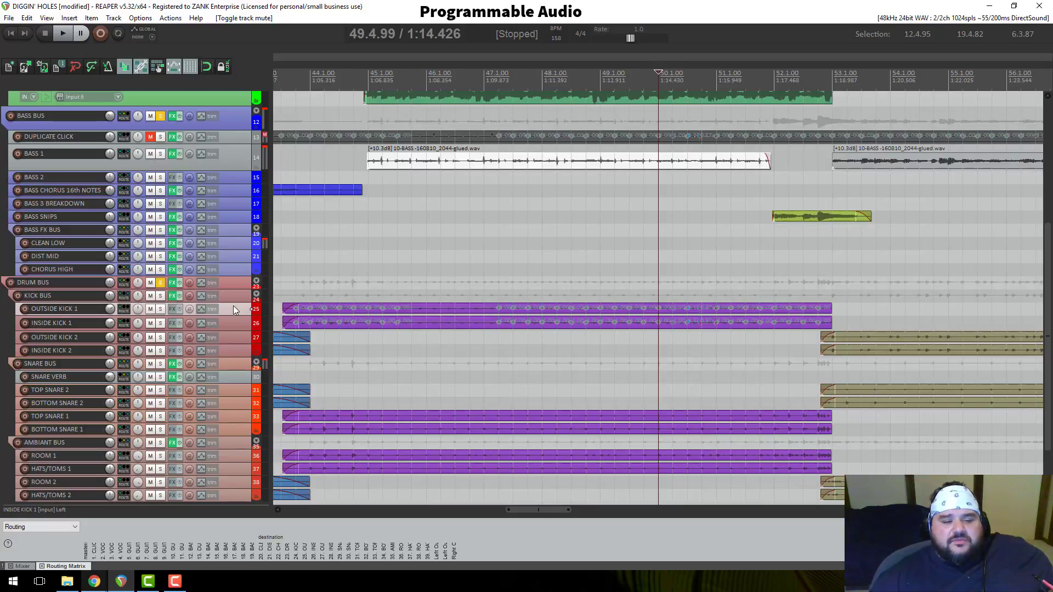
Step: Mute both KICK 1 tracks and play from 44.4.95 into bar 54, meanwhile slightly reducing the BASS 1 track height
left_click(150, 309)
left_click(151, 323)
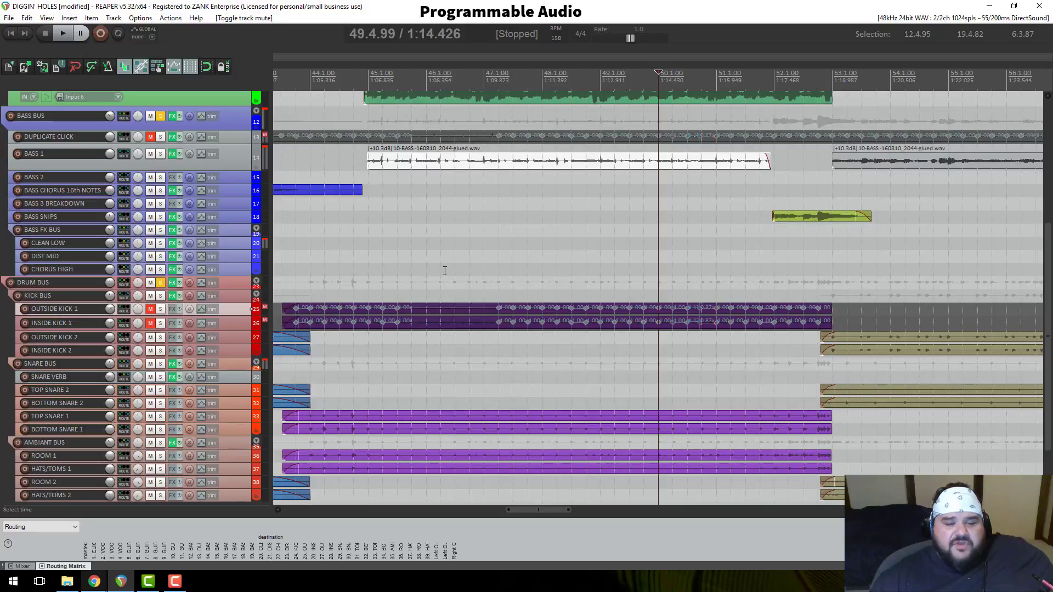
left_click(368, 77)
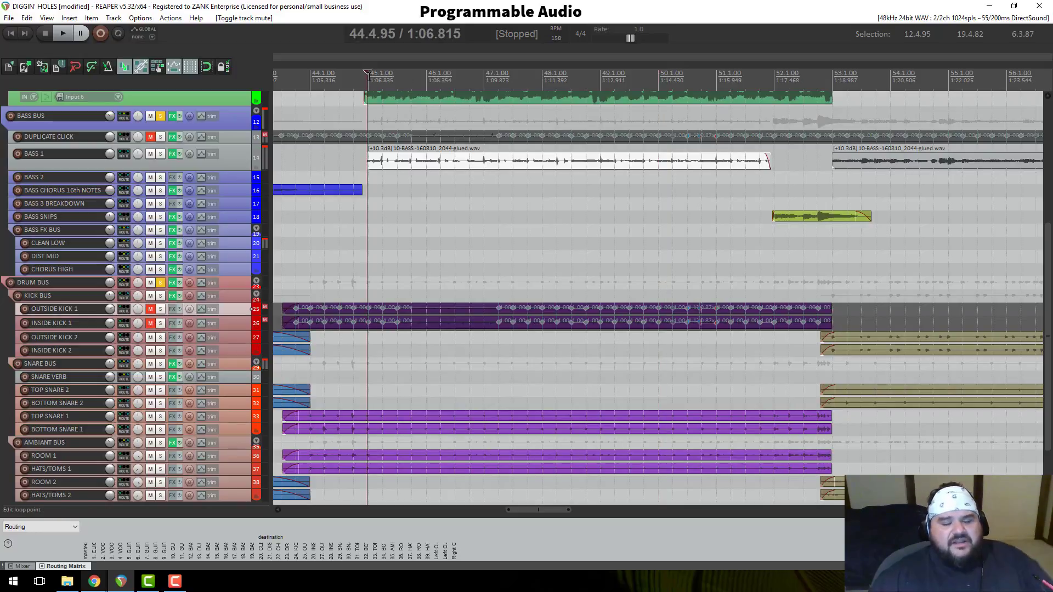
key("space")
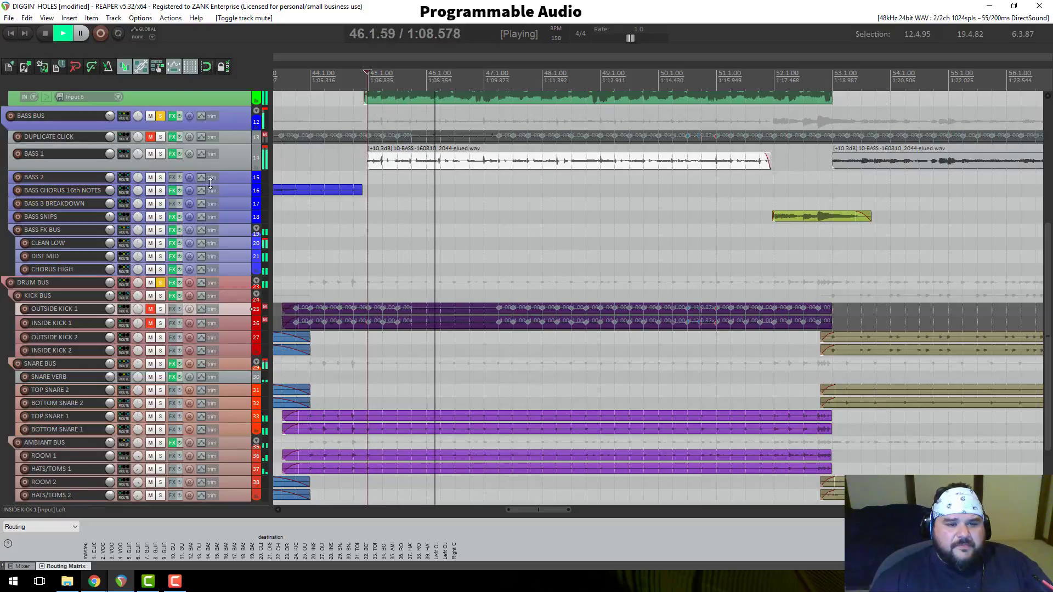
scroll(215, 195, "up", 2)
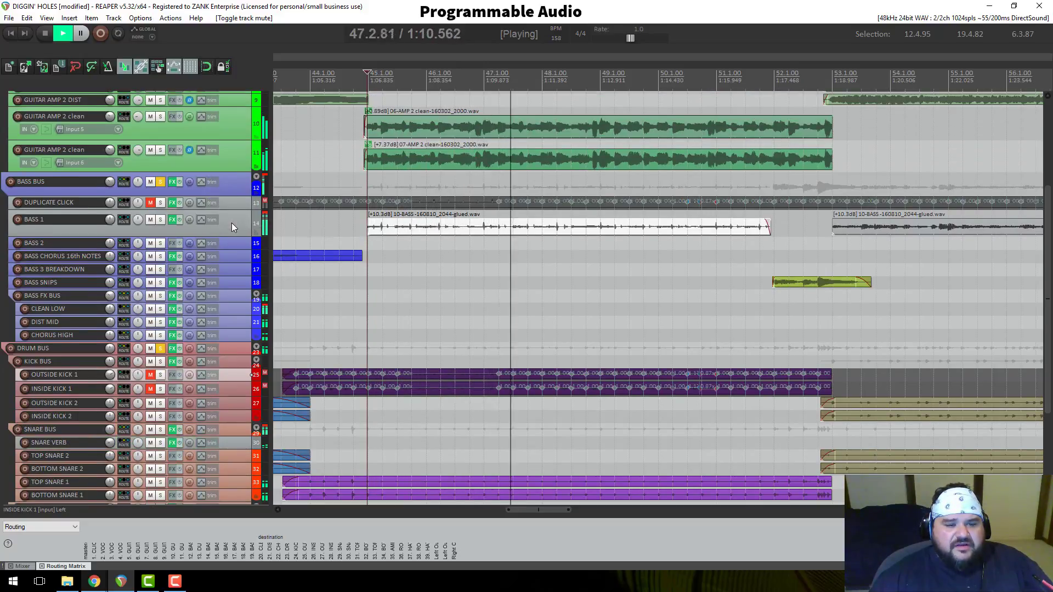
left_click_drag(231, 233, 229, 224)
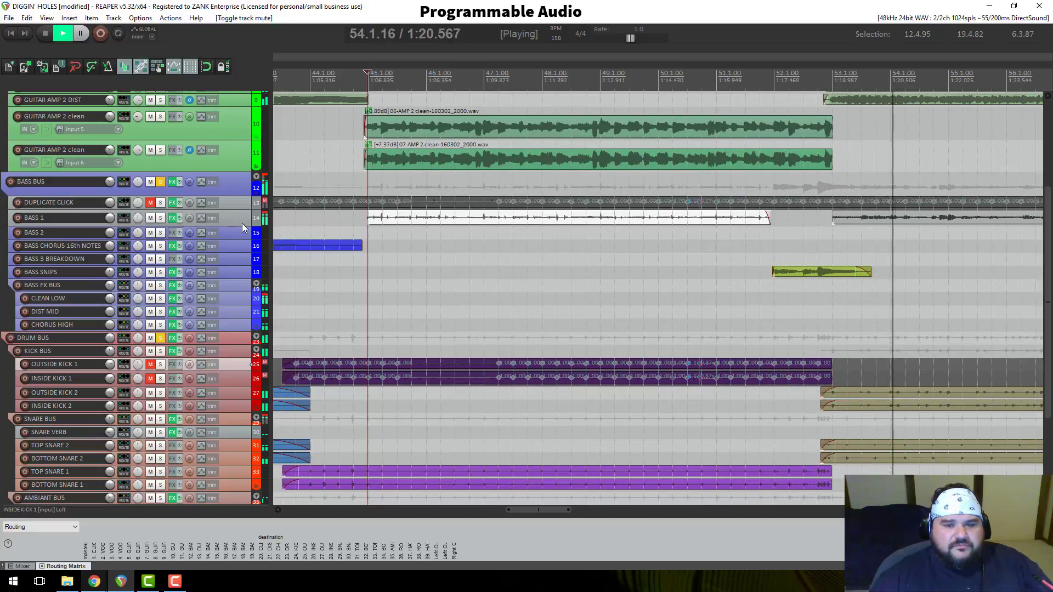
key("space")
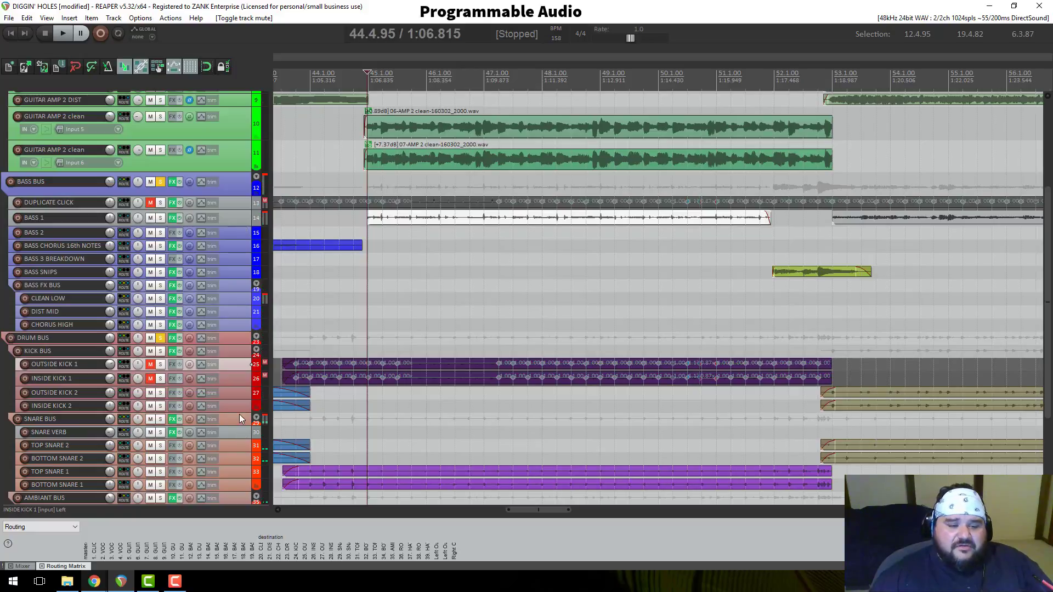
Step: Play the start of VERSE 1 from 20.4.87, then stop and unmute the OUTSIDE KICK 1 and INSIDE KICK 1 tracks
scroll(225, 385, "down", 2)
scroll(488, 330, "down", 5)
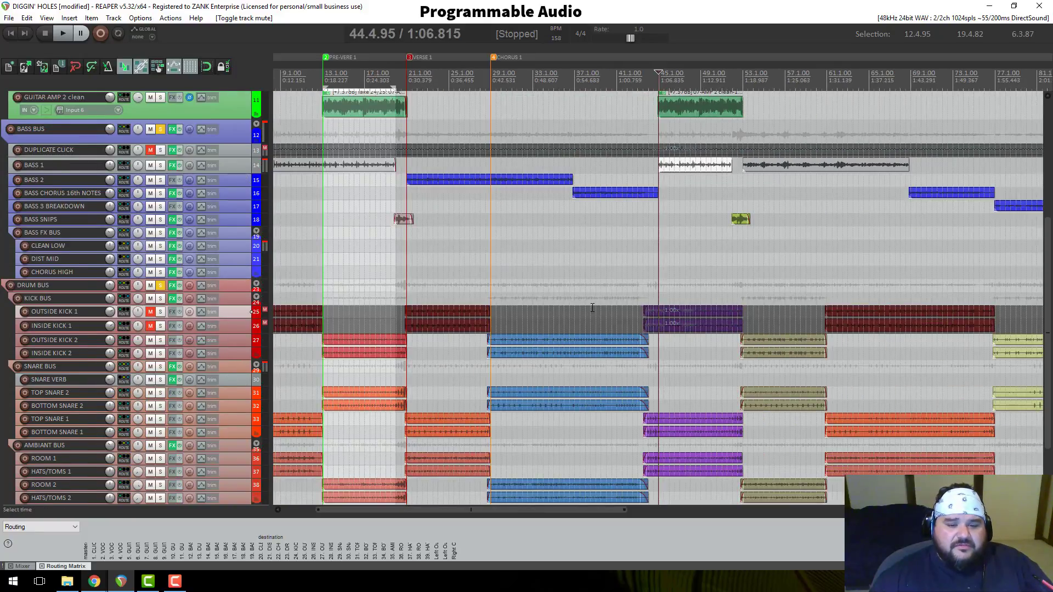
left_click(406, 74)
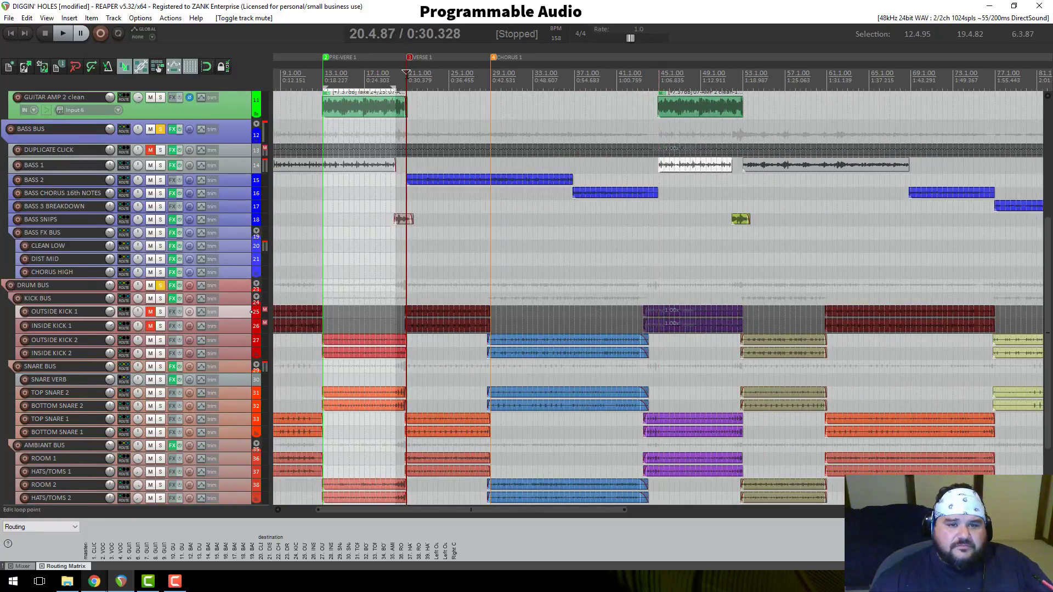
key("space")
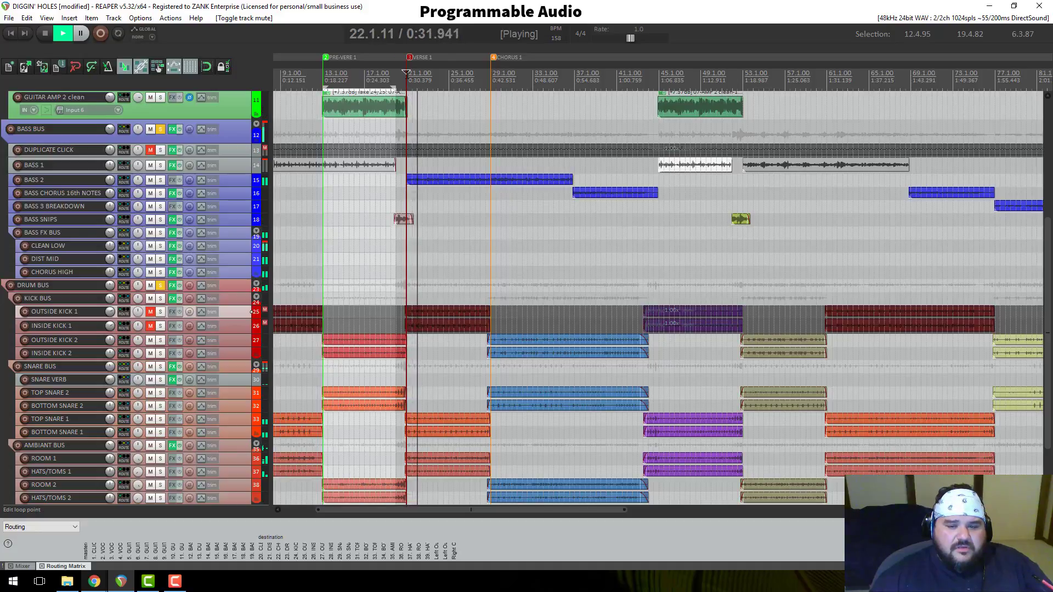
key("space")
left_click(151, 311)
left_click(151, 326)
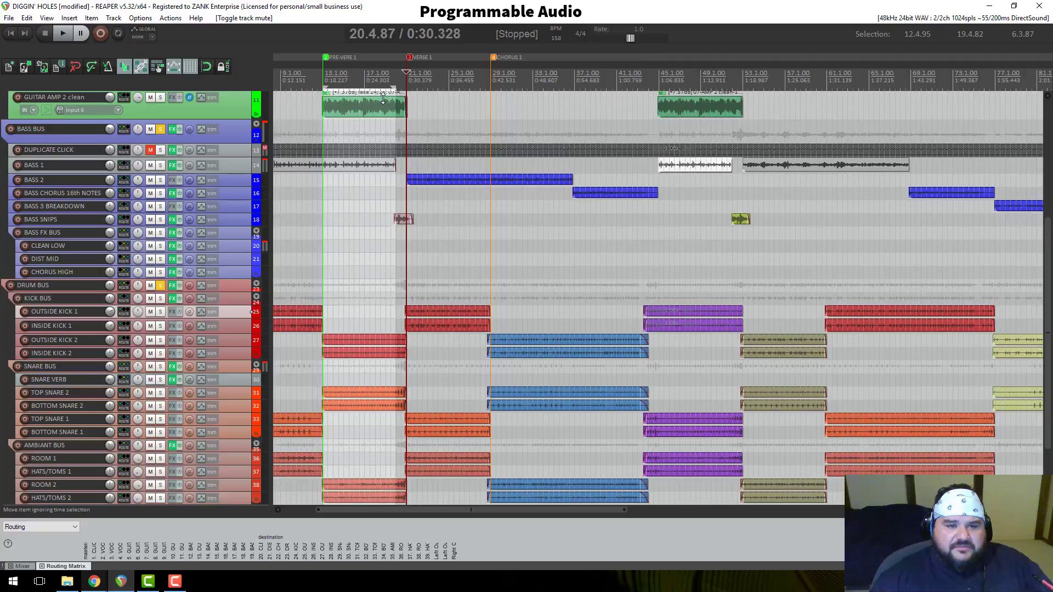
Step: Examine the crossfade from the chorus drum takes into the following section's takes around bars 43 and 44
left_click(324, 74)
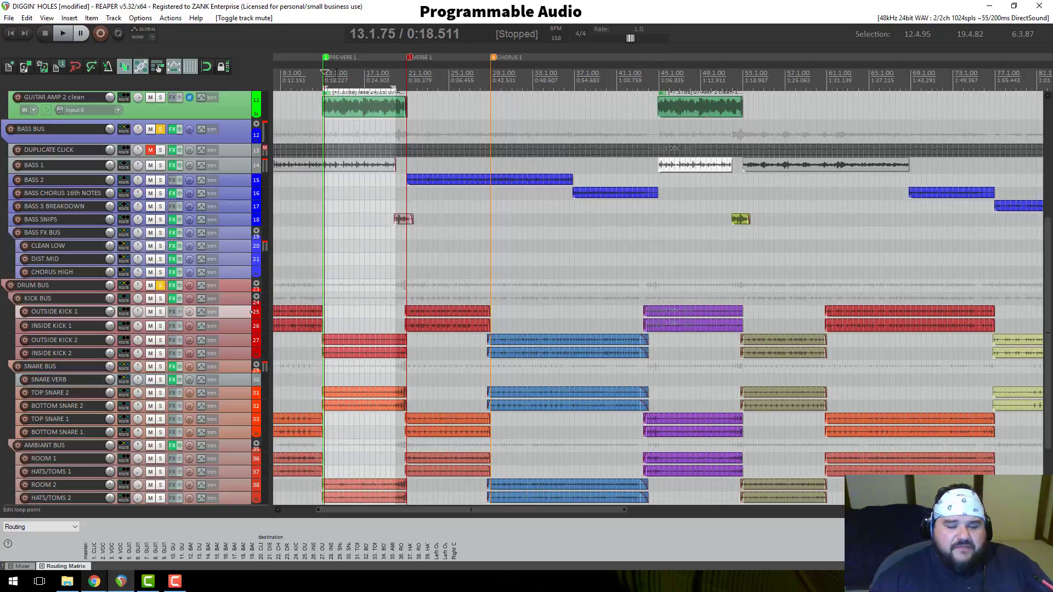
left_click(651, 82)
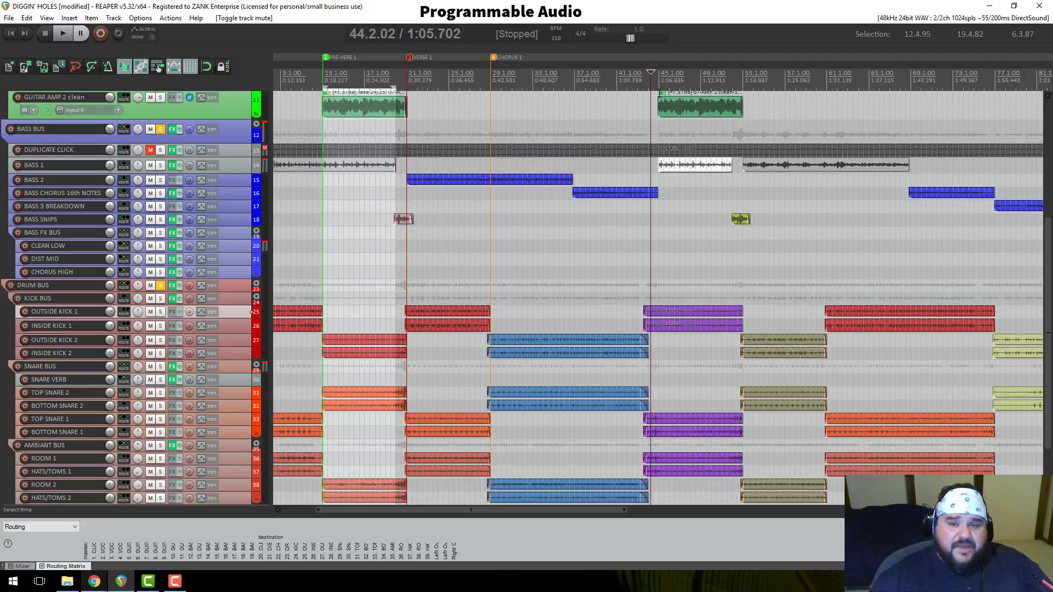
left_click(649, 81)
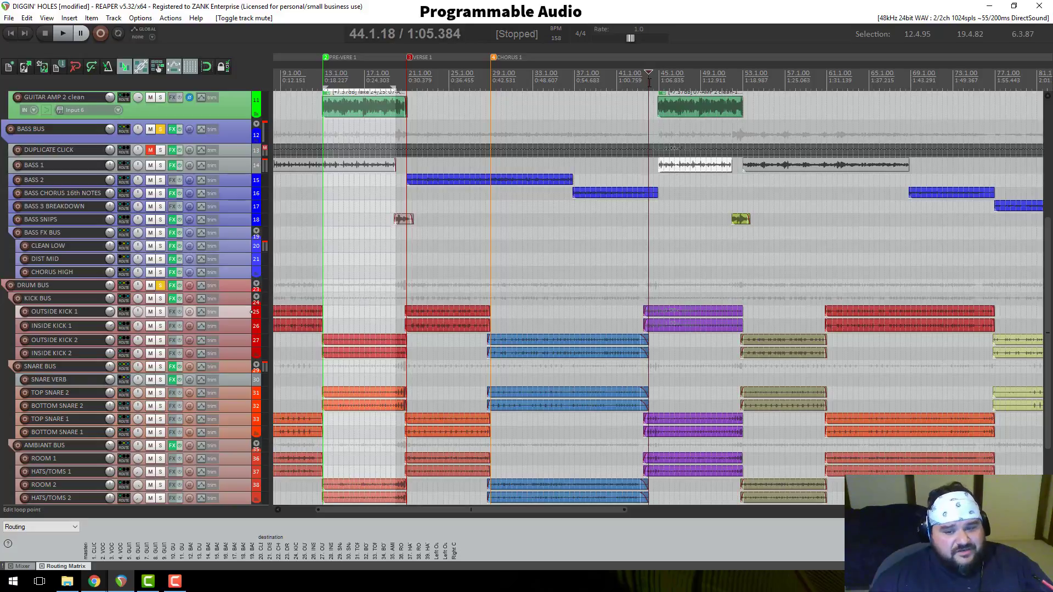
left_click(647, 82)
scroll(695, 117, "up", 3)
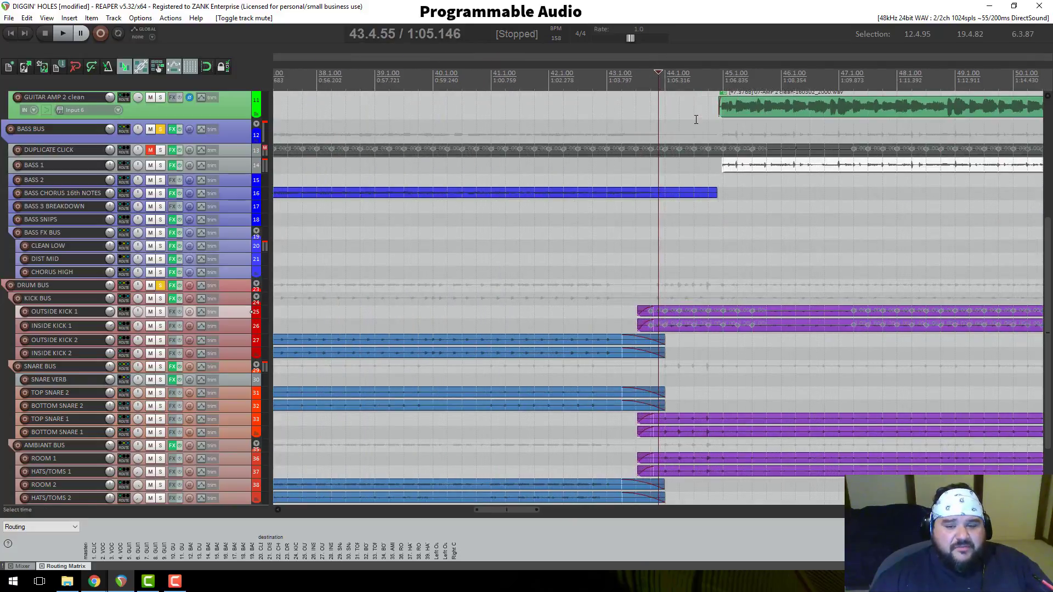
scroll(696, 116, "down", 3)
scroll(696, 119, "up", 10)
scroll(694, 150, "down", 4)
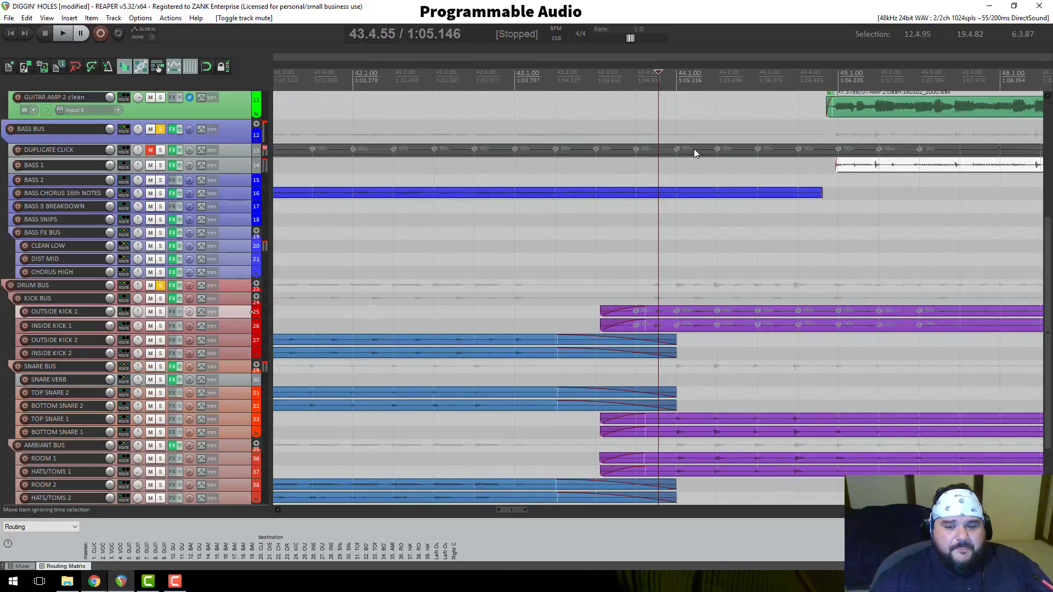
left_click(642, 77)
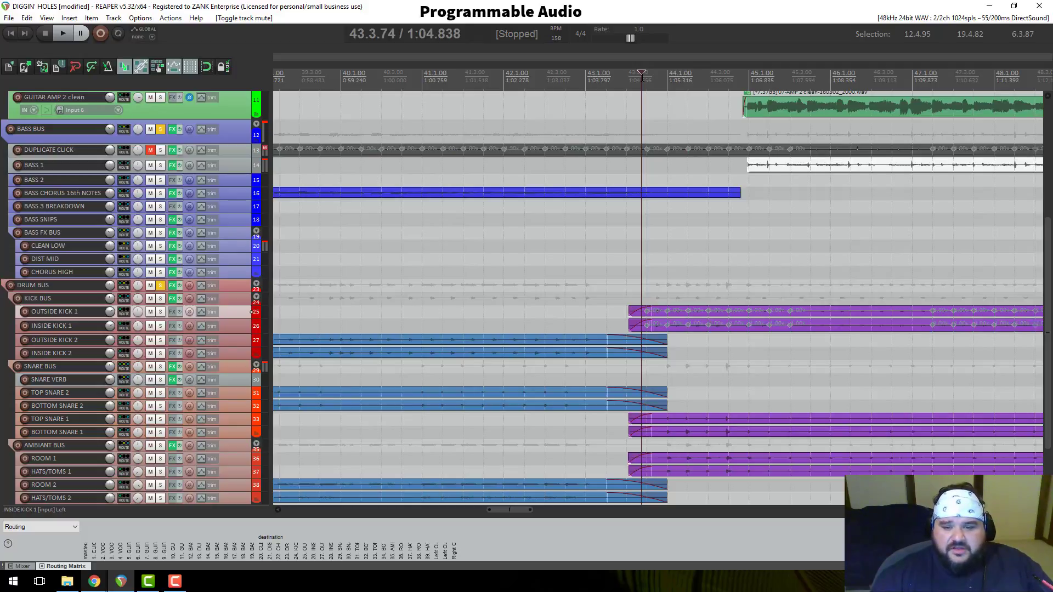
Step: Mute only the OUTSIDE KICK 1 and INSIDE KICK 1 items that span bars 43 to 53
left_click(814, 313)
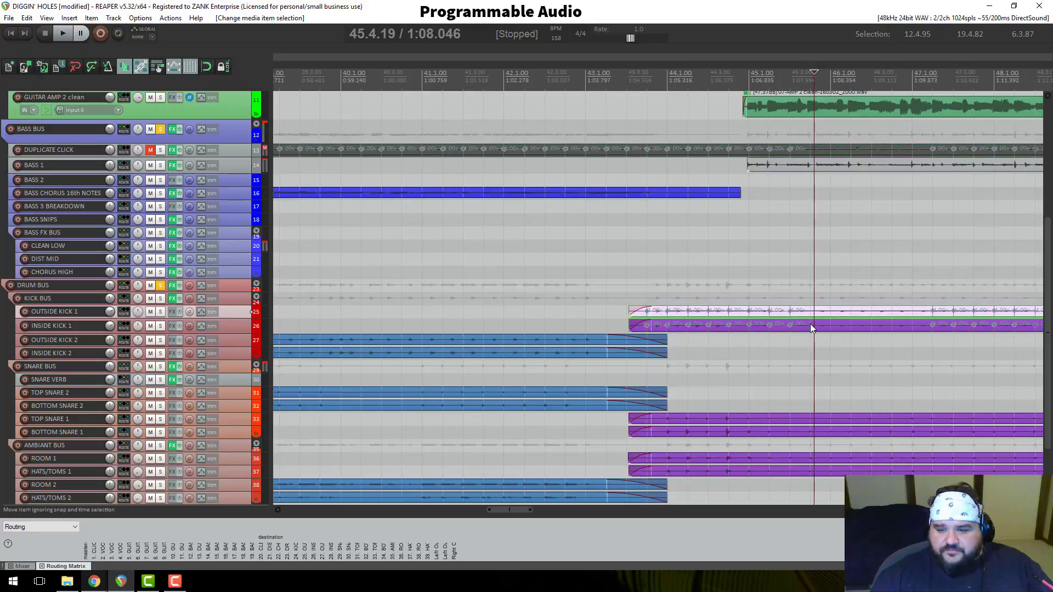
right_click(811, 323)
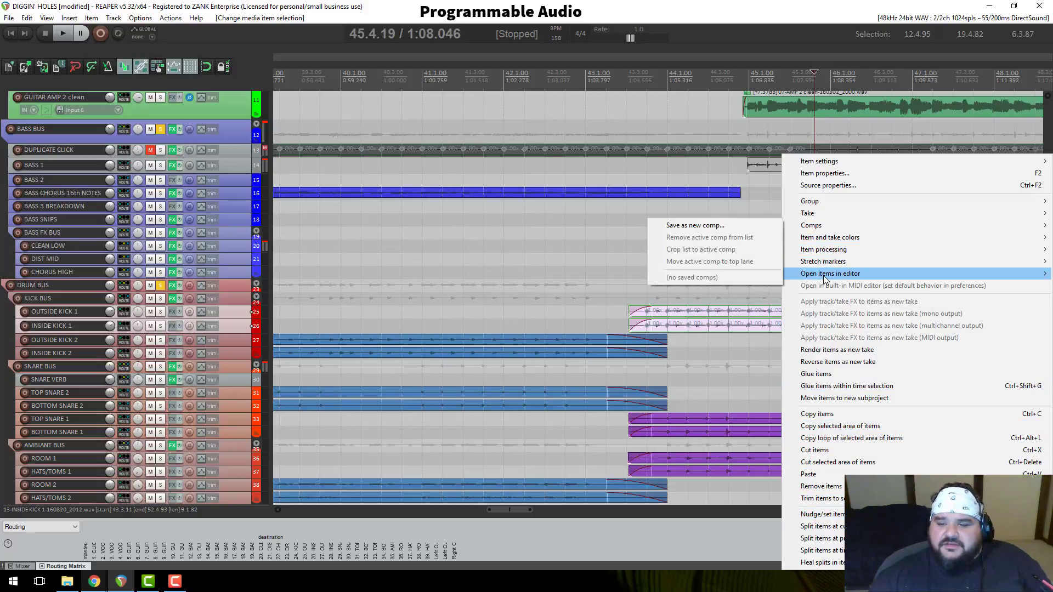
mouse_move(821, 163)
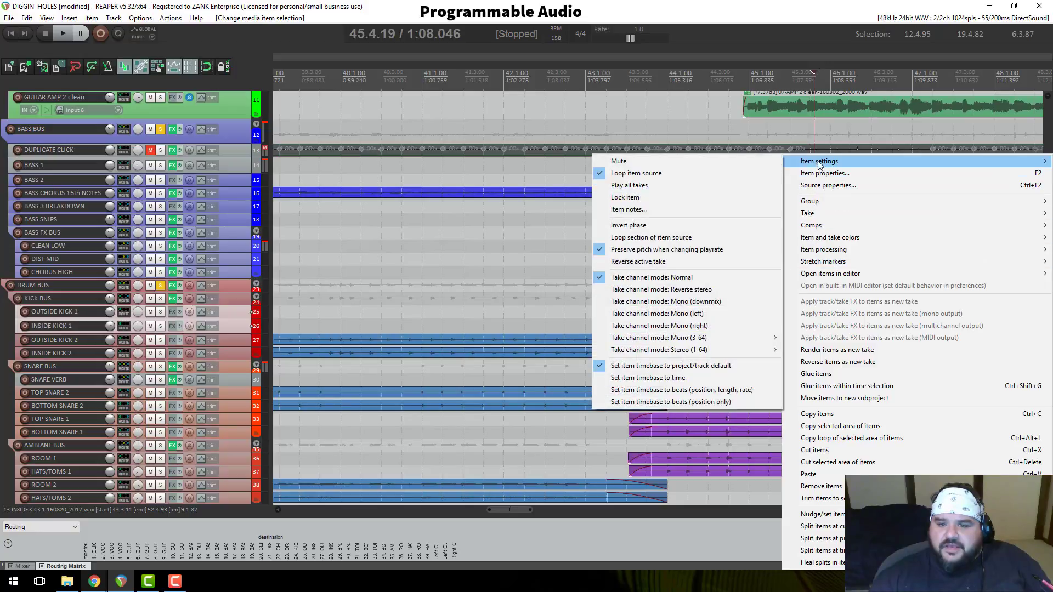
left_click(742, 166)
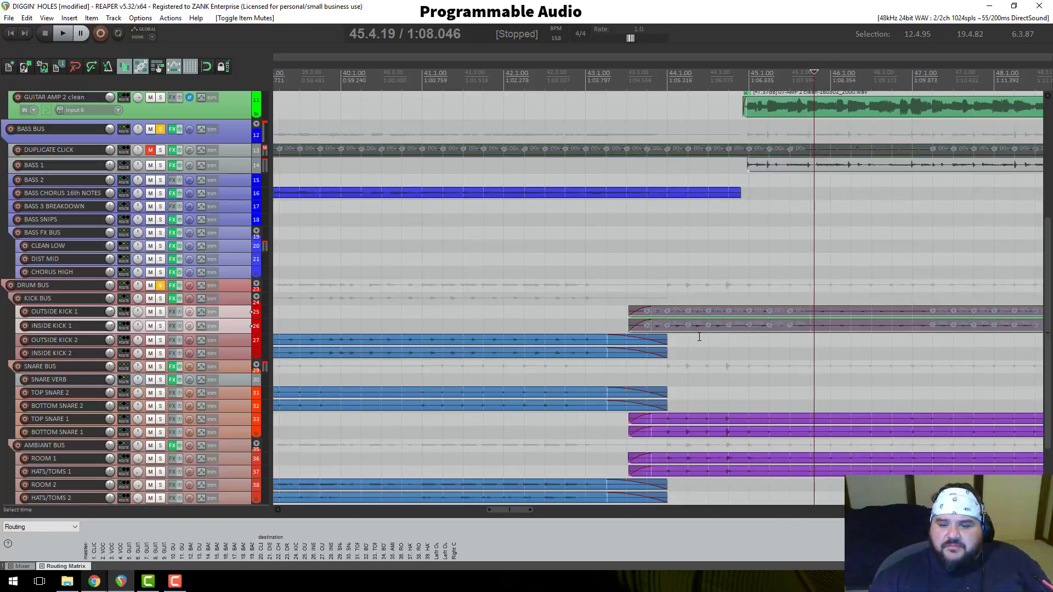
Step: Play from the start of PRE-VERSE 1, stop, and mute that section's OUTSIDE KICK 2 and INSIDE KICK 2 items
scroll(702, 319, "down", 10)
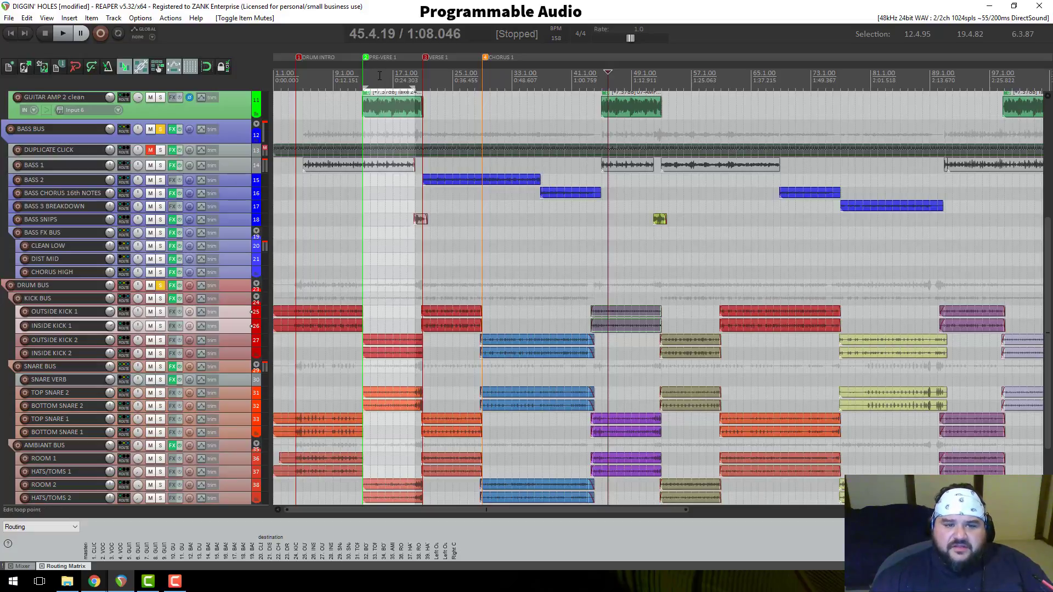
left_click(364, 68)
key("space")
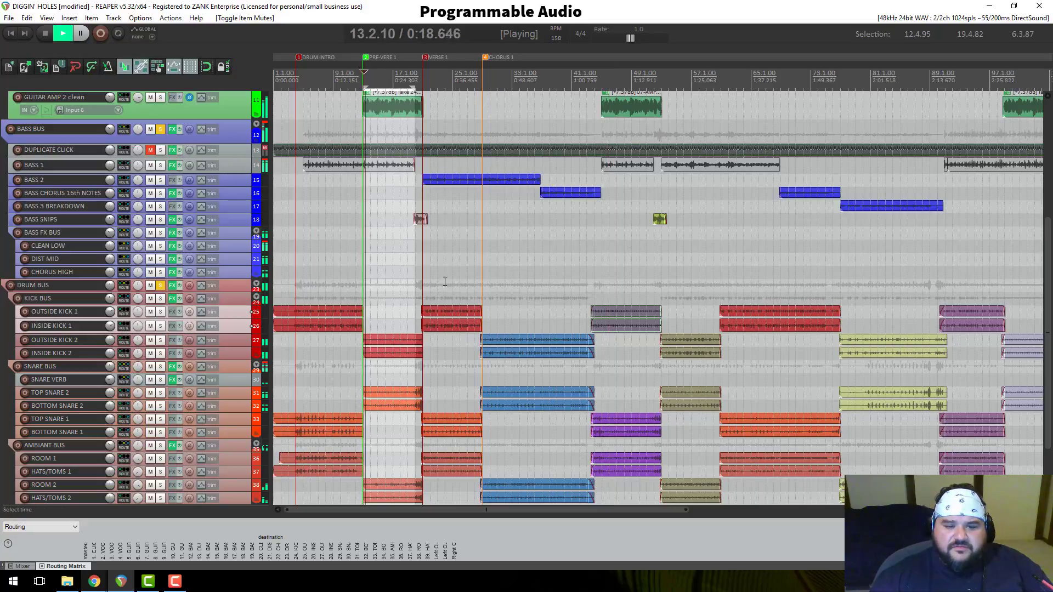
left_click(390, 340)
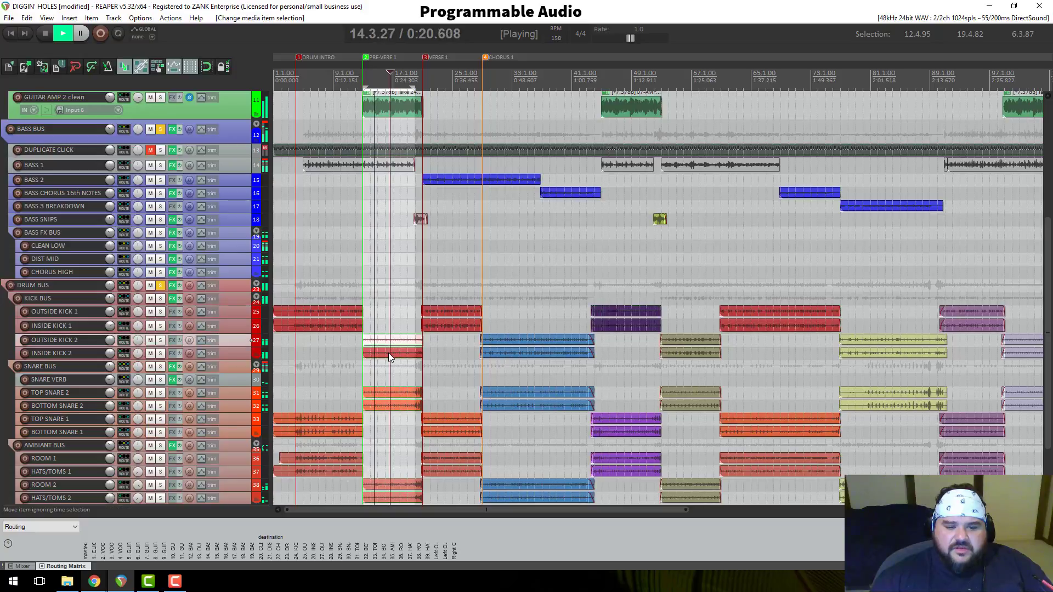
left_click(388, 353, "ctrl")
key("space")
right_click(388, 354)
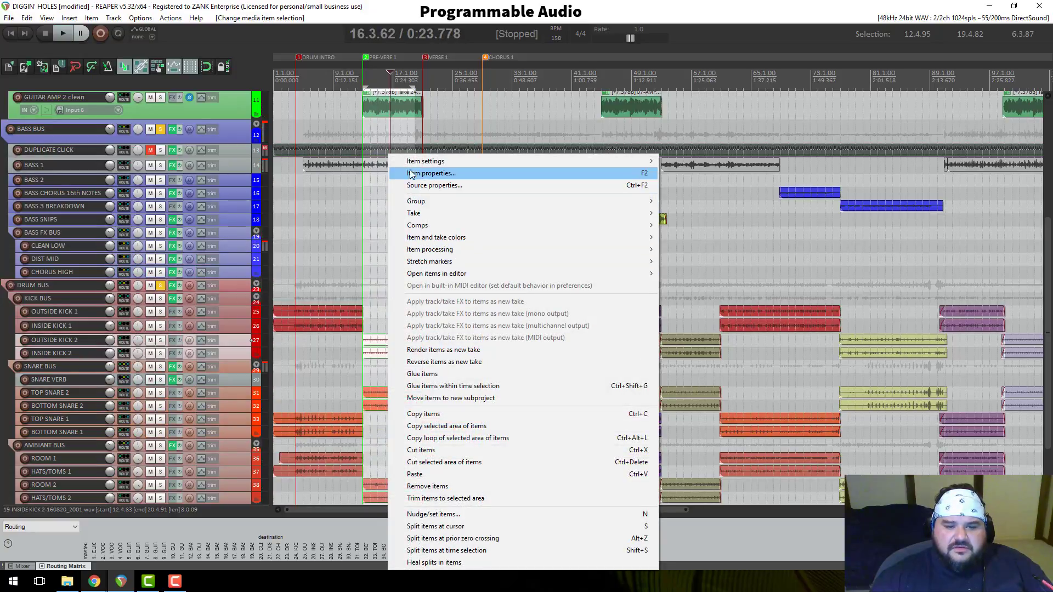
left_click(350, 164)
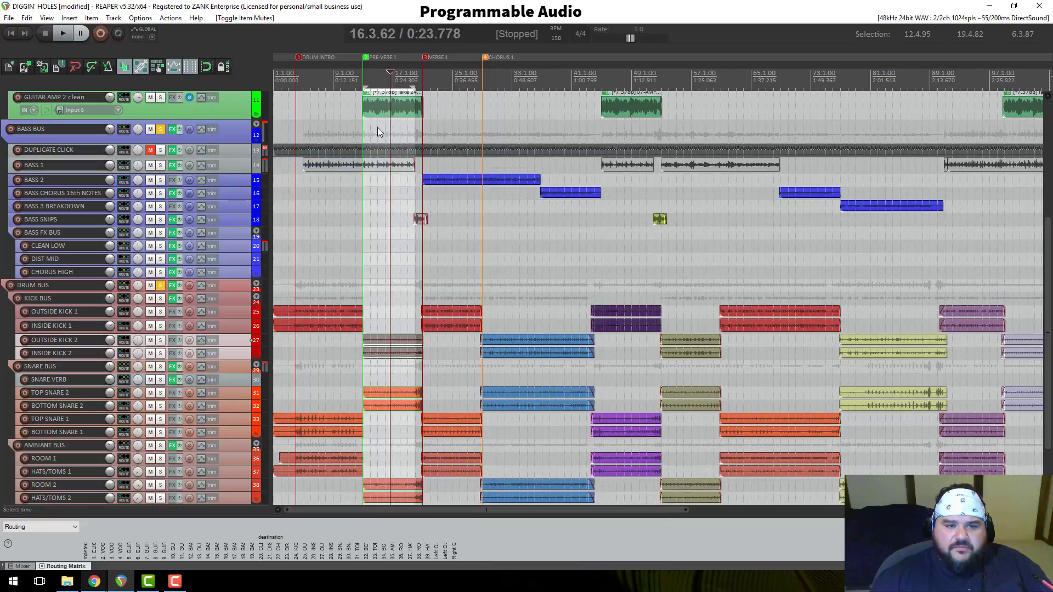
Step: Enlarge the OUTSIDE KICK 2 and INSIDE KICK 2 tracks around PRE-VERSE 1
scroll(433, 93, "up", 3)
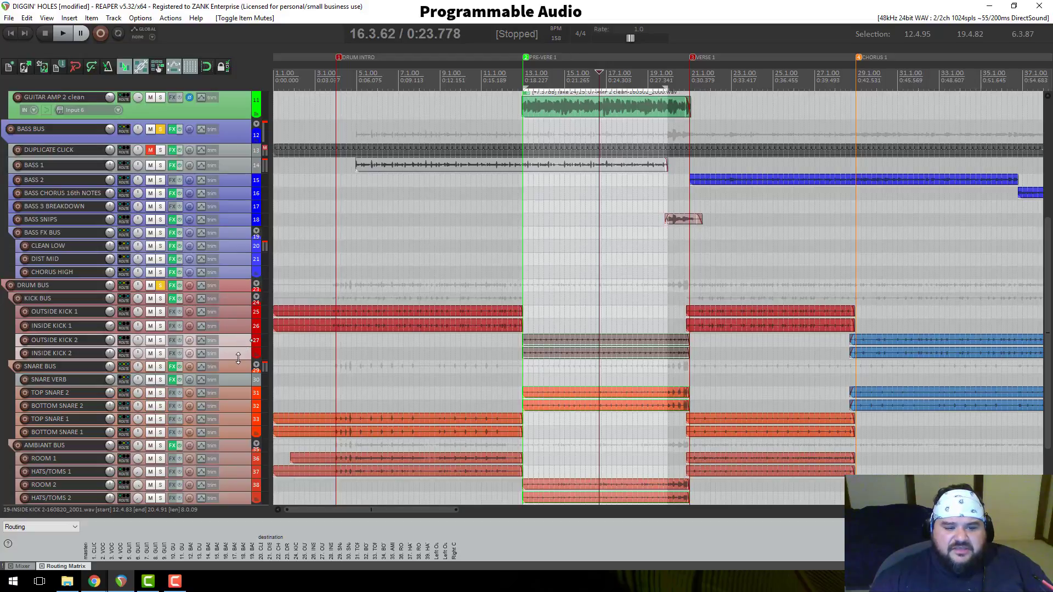
mouse_move(238, 359)
left_mouse_down()
mouse_move(236, 376)
mouse_move(232, 352)
mouse_move(232, 364)
left_mouse_up()
scroll(218, 420, "down", 2)
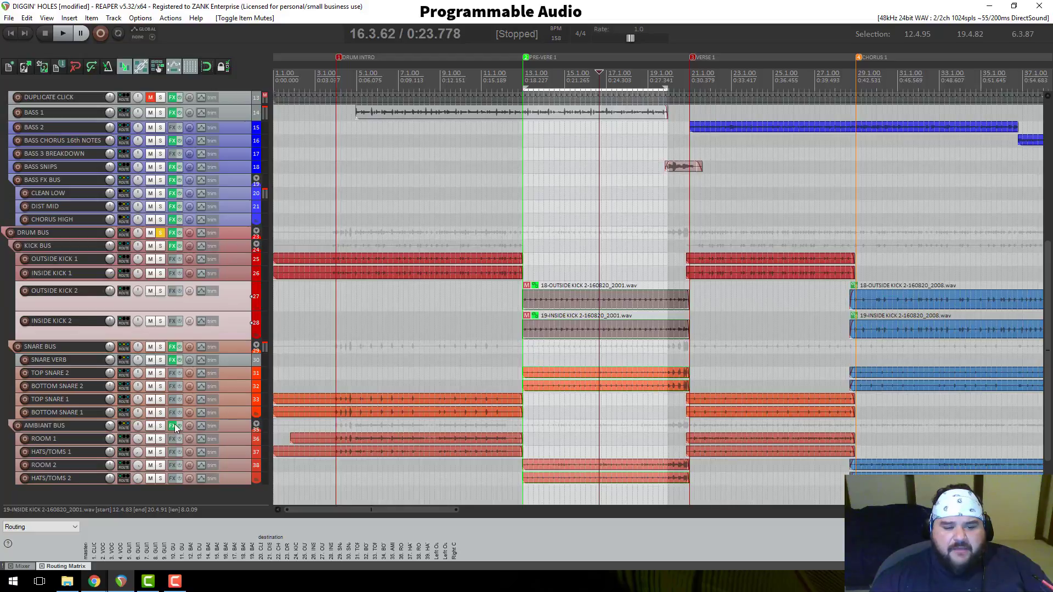
Step: Play PRE-VERSE 1 with the AMBIANT BUS soloed, stop, and play it again with the SNARE BUS soloed too
left_click(160, 426)
key("space")
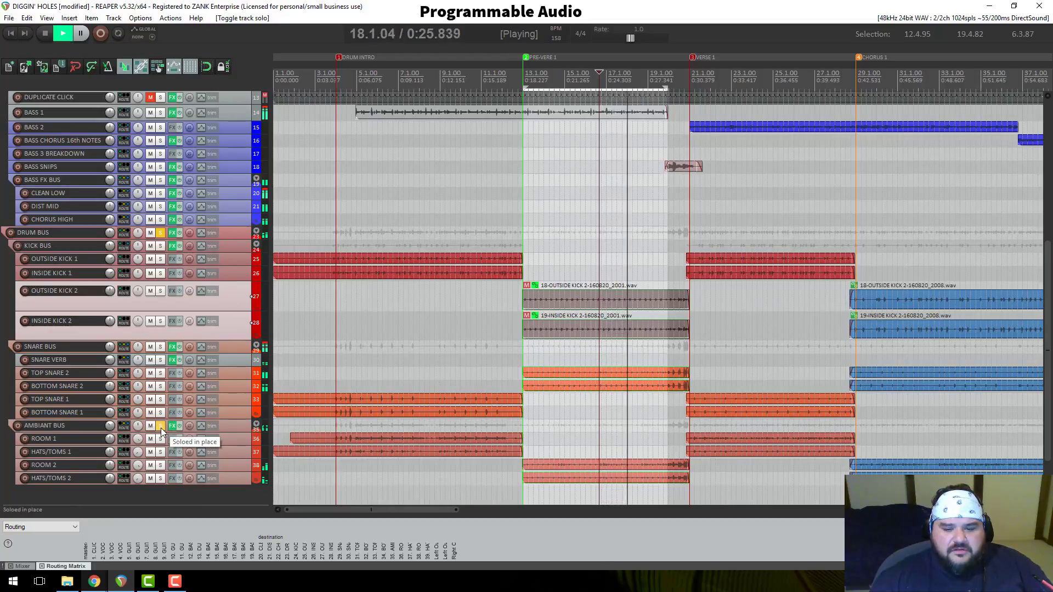
key("space")
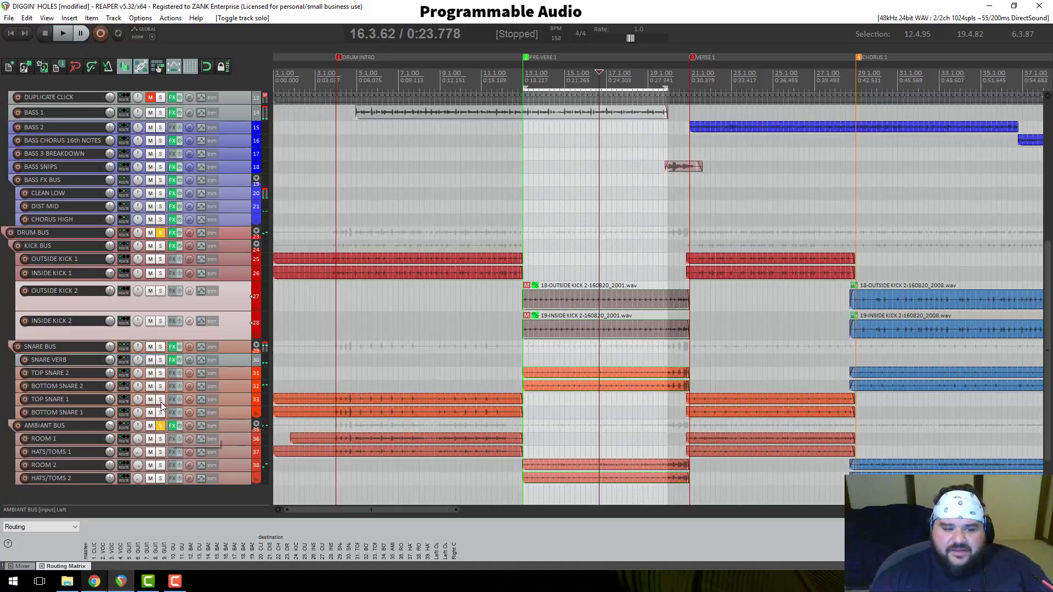
left_click(160, 347)
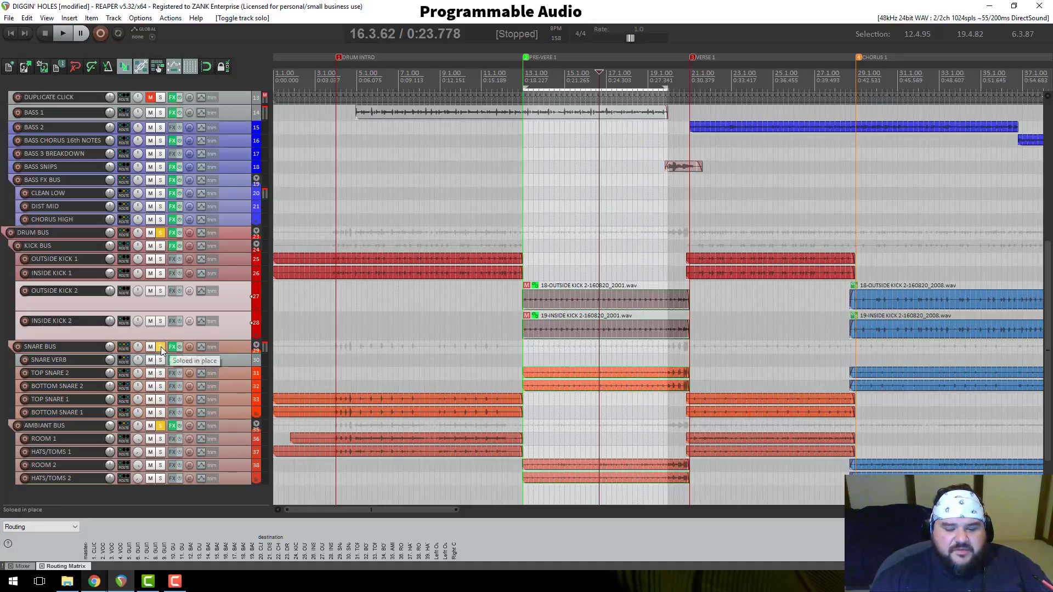
key("space")
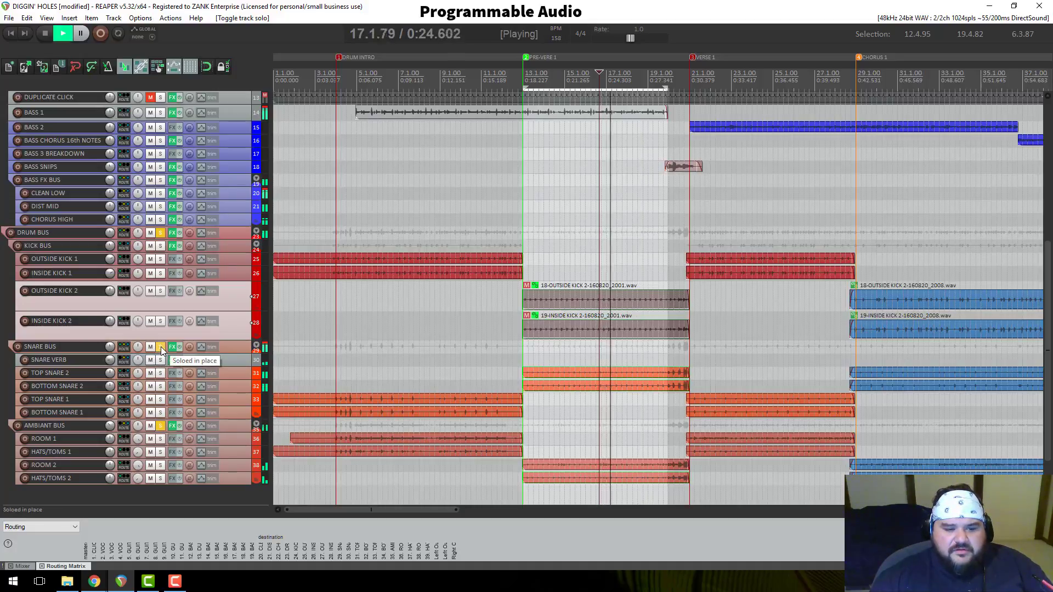
Step: Unsolo the AMBIANT BUS, DRUM BUS and SNARE BUS and stop playback
left_click(160, 426)
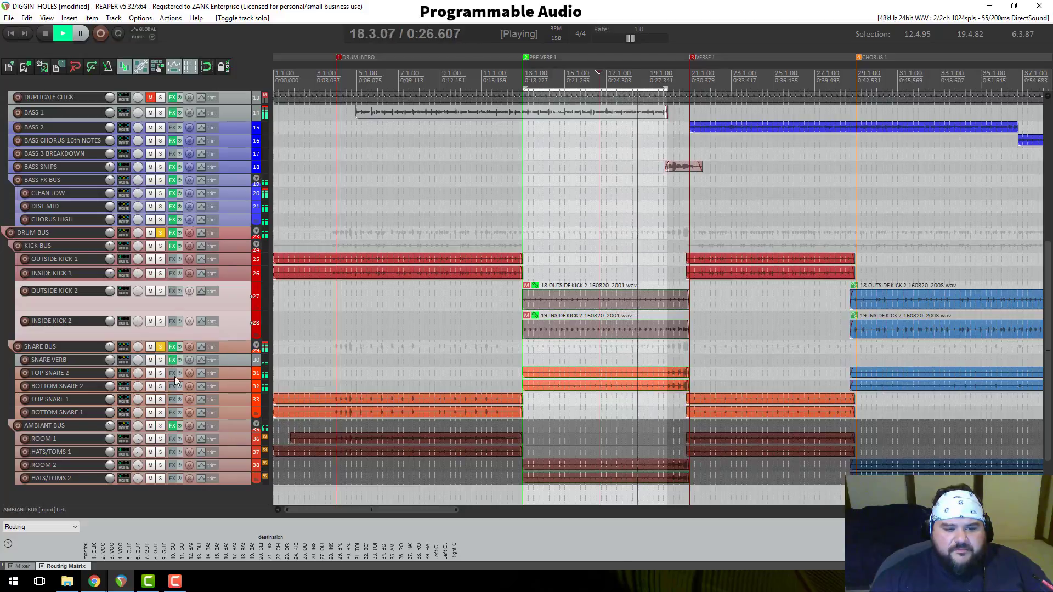
left_click(161, 233)
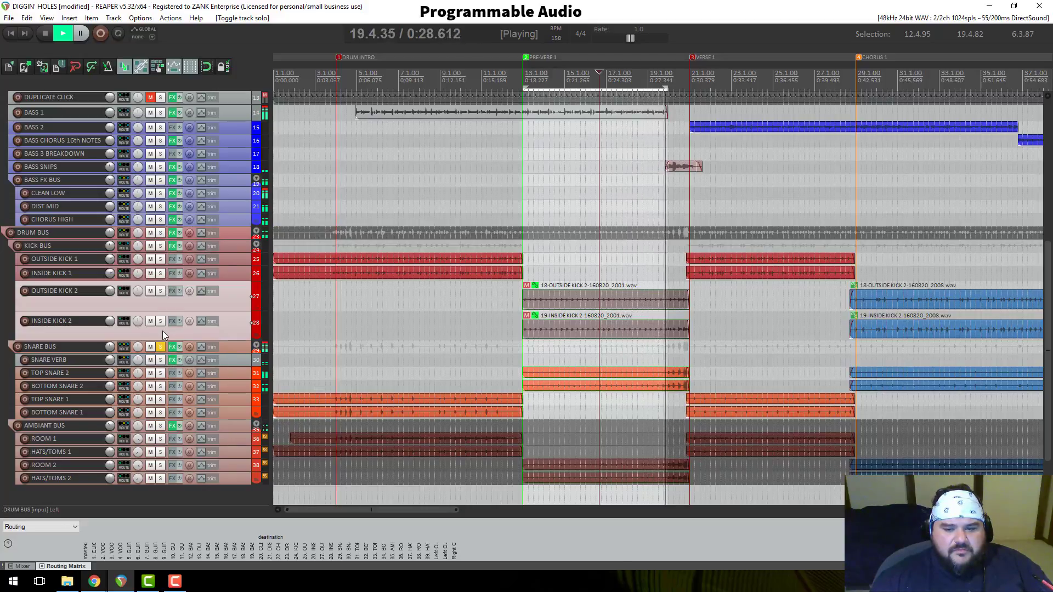
key("space")
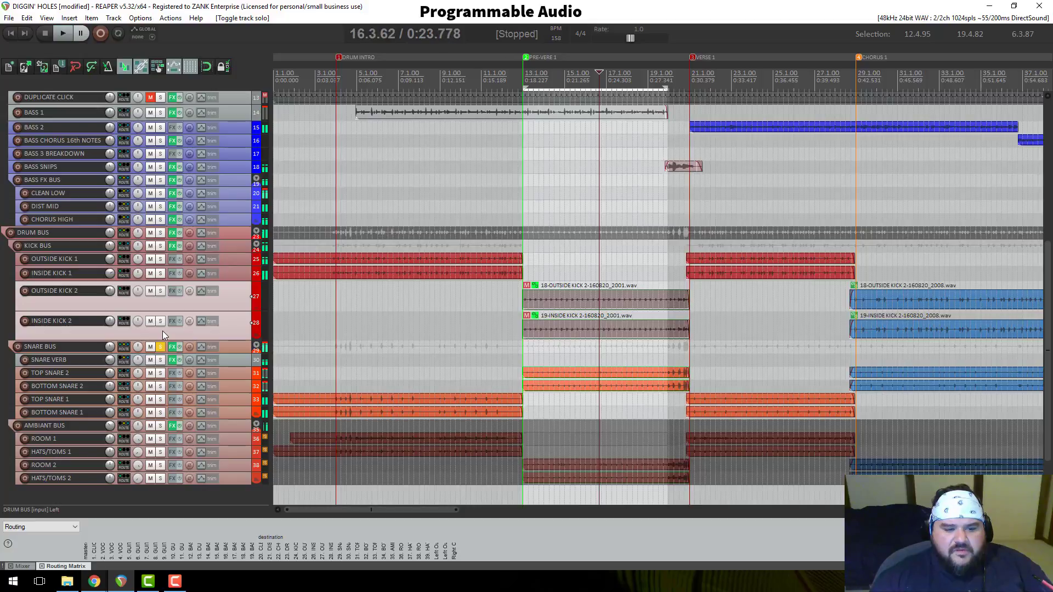
left_click(161, 346)
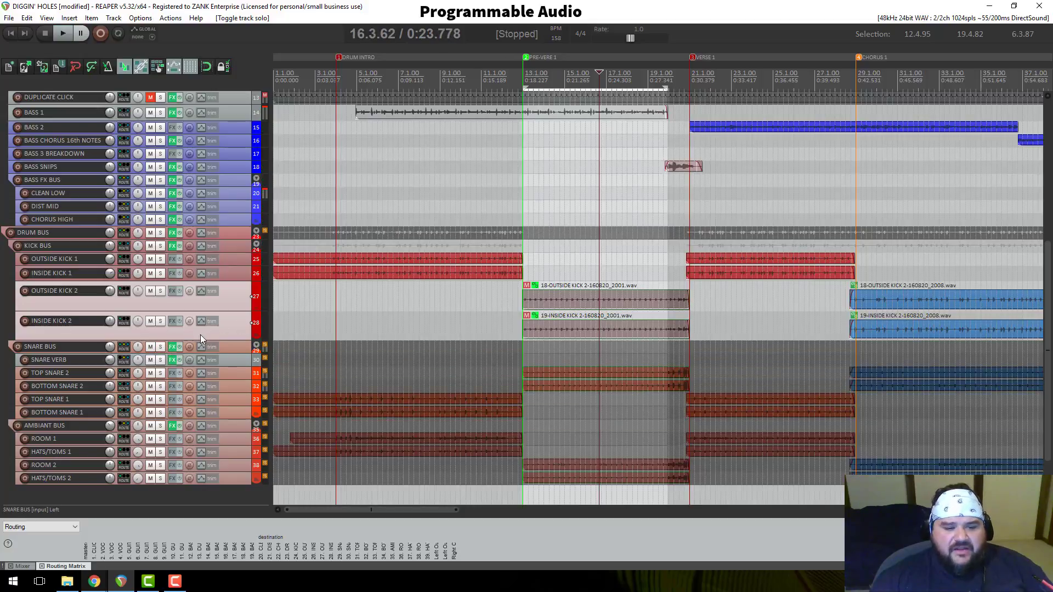
Step: Play the soloed SNARE BUS in PRE-VERSE 1 with its effects bypassed, stop, unsolo it and re-enable its effects
left_click(179, 347)
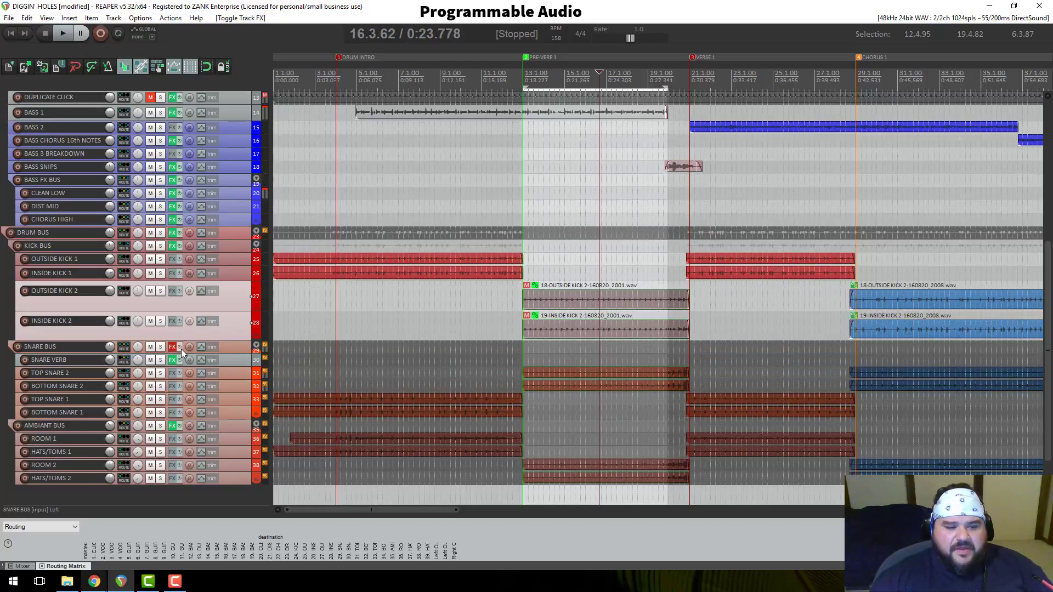
key("space")
left_click(160, 347)
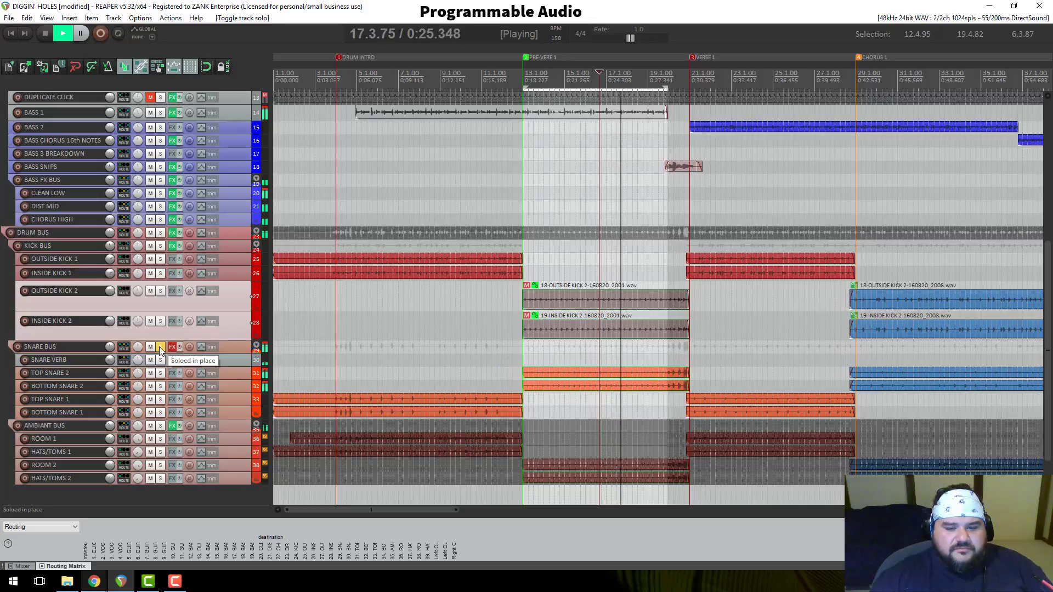
key("space")
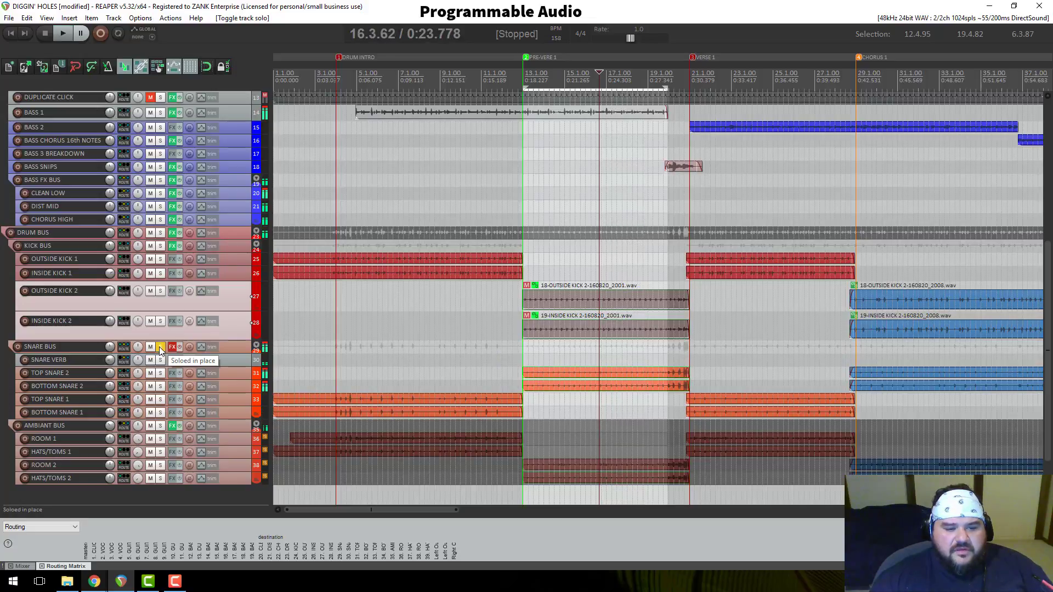
left_click(161, 347)
left_click(179, 347)
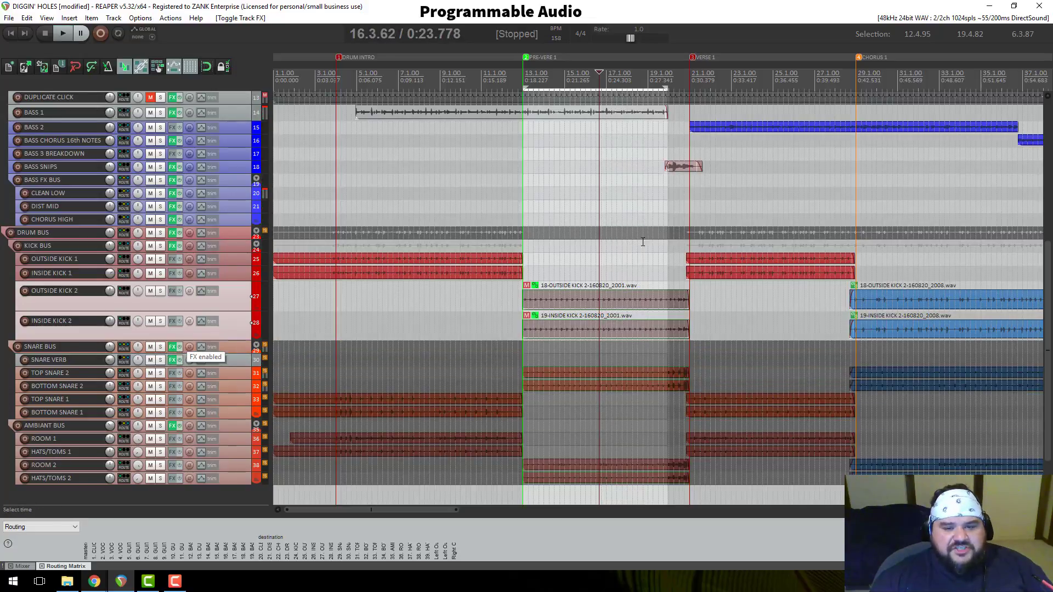
Step: Play briefly from the section changes around bars 77 and 90 to locate the last pre-verse
scroll(226, 322, "up", 6)
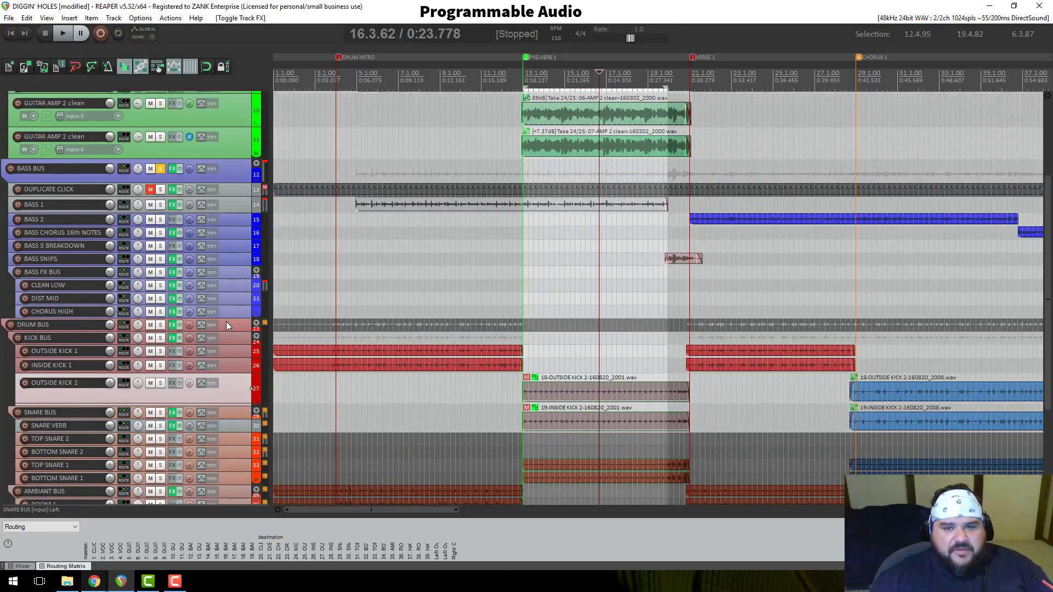
scroll(227, 322, "up", 1)
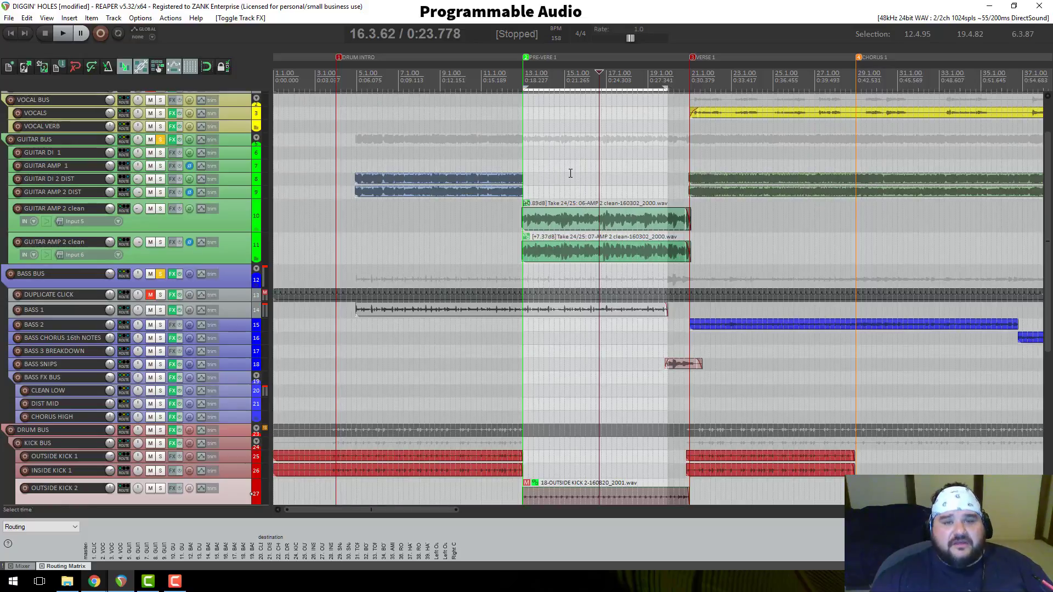
scroll(559, 171, "down", 3)
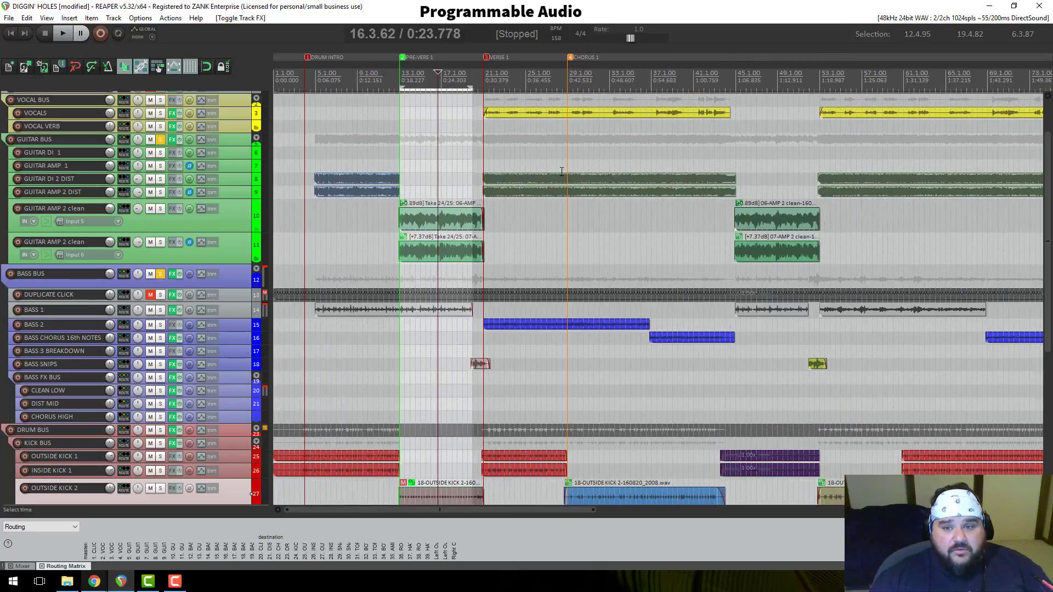
left_click(844, 84)
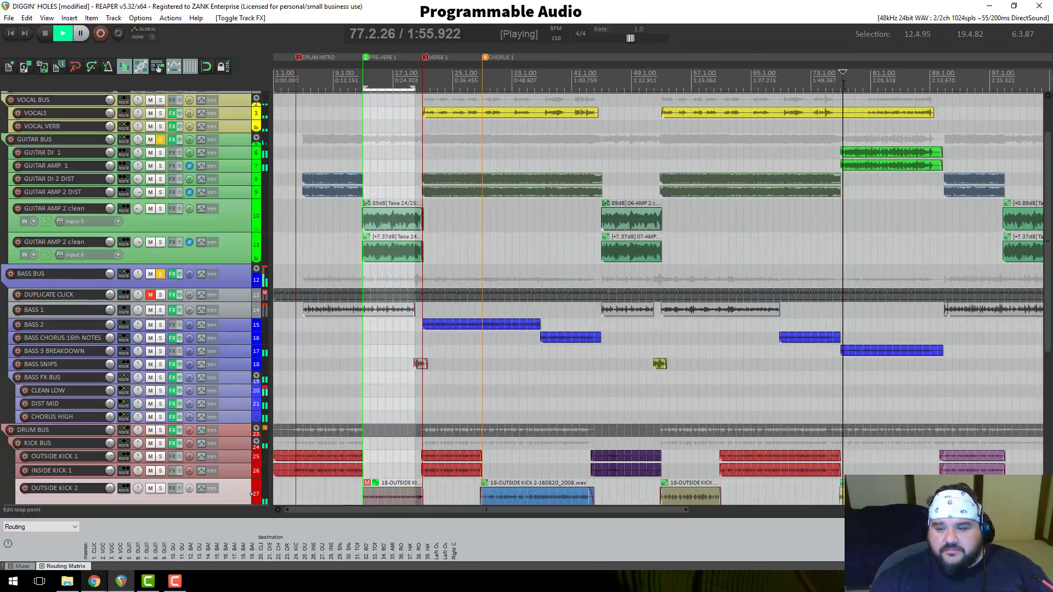
key("space")
key("space")
left_click(942, 80)
key("space")
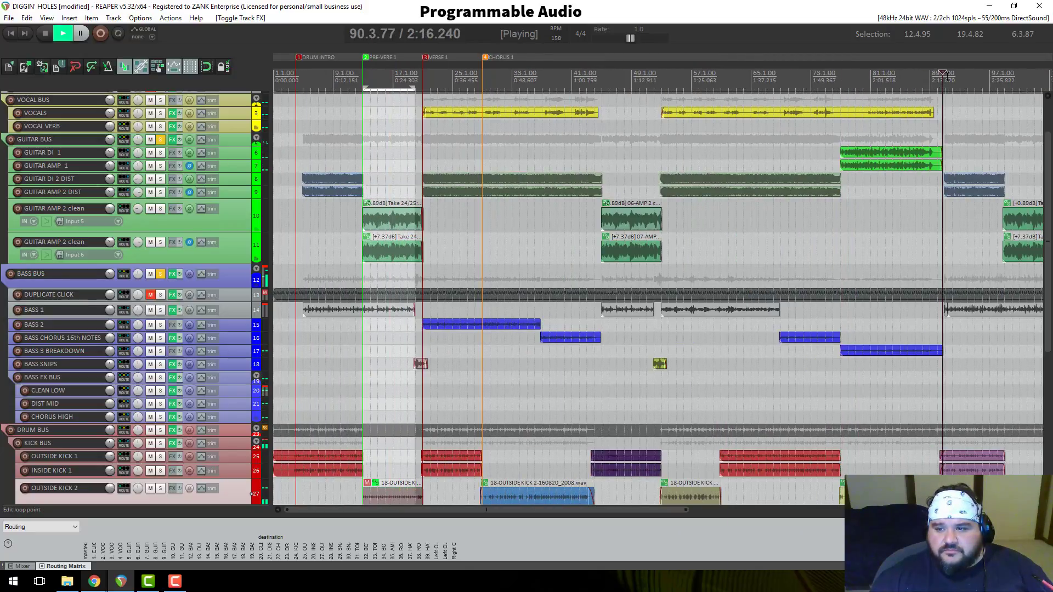
key("space")
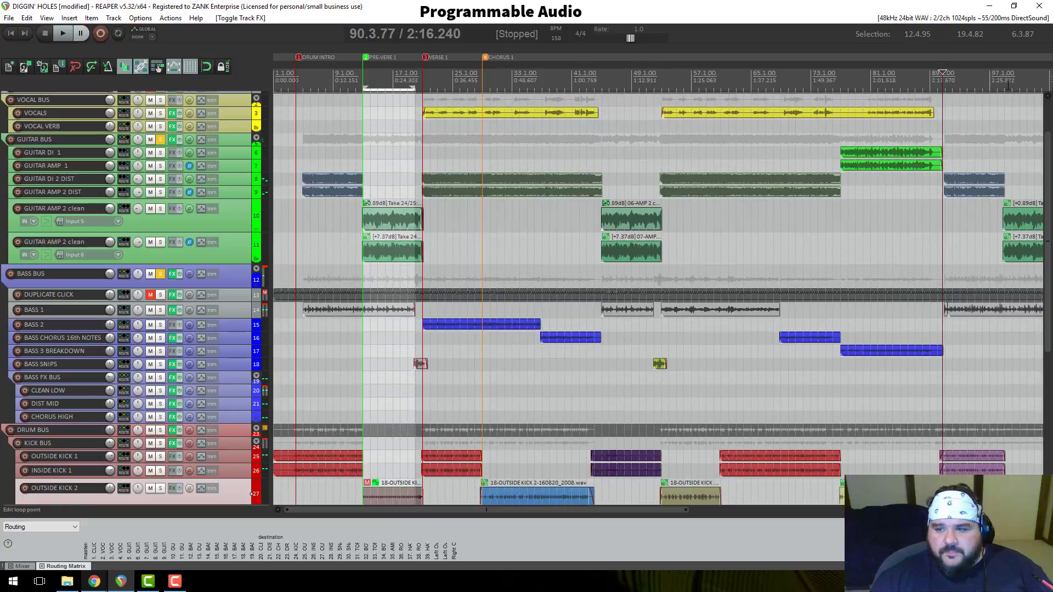
Step: Play the clean guitar section from about bar 99 and solo the DRUM BUS during playback
left_click(1009, 86)
key("space")
scroll(735, 122, "down", 3)
scroll(729, 123, "up", 3)
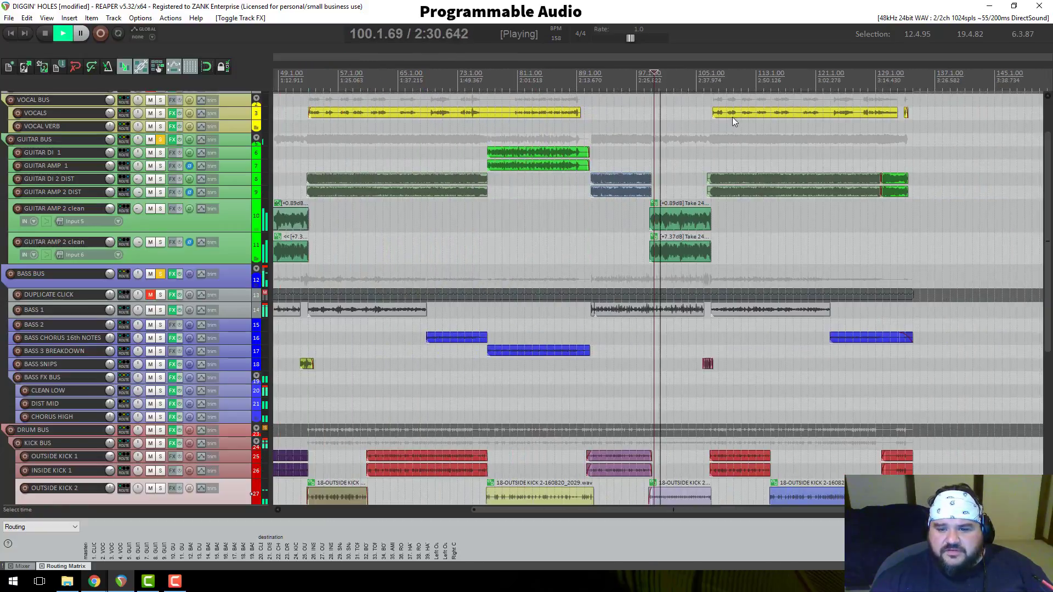
scroll(732, 120, "up", 2)
scroll(206, 350, "down", 1)
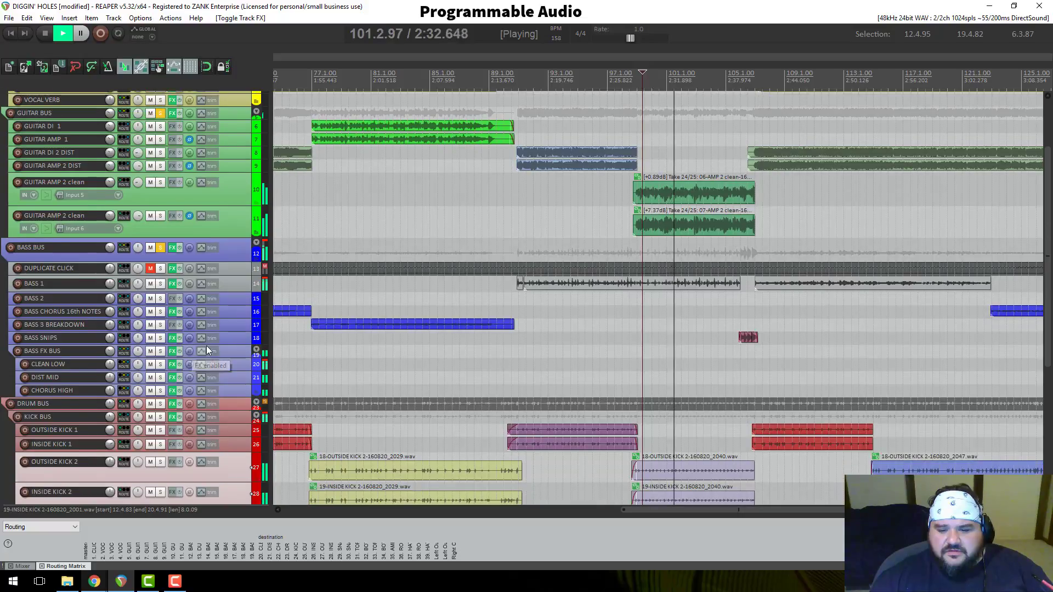
scroll(210, 342, "down", 5)
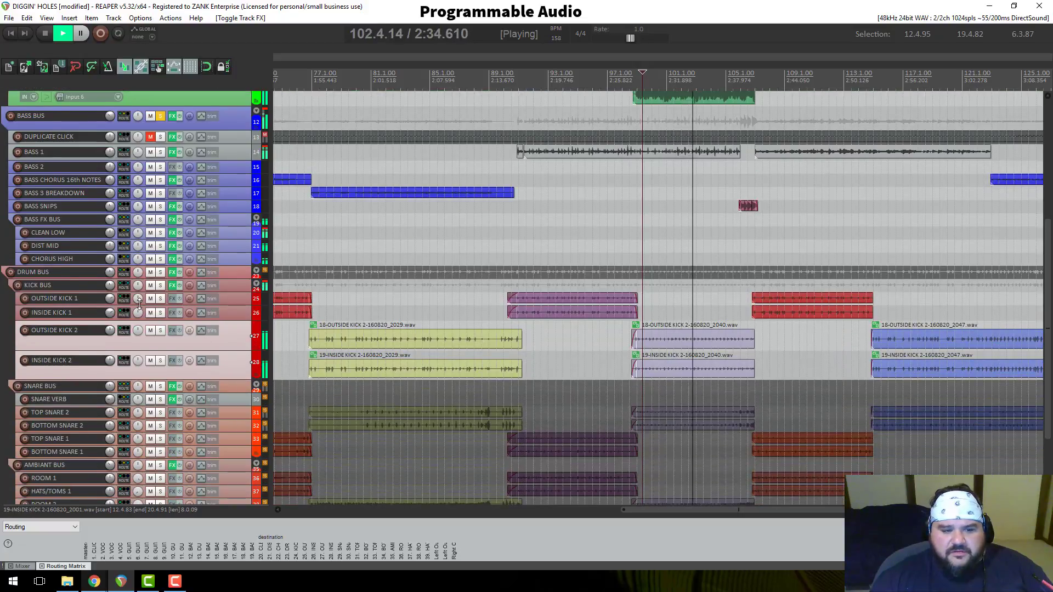
left_click(160, 272)
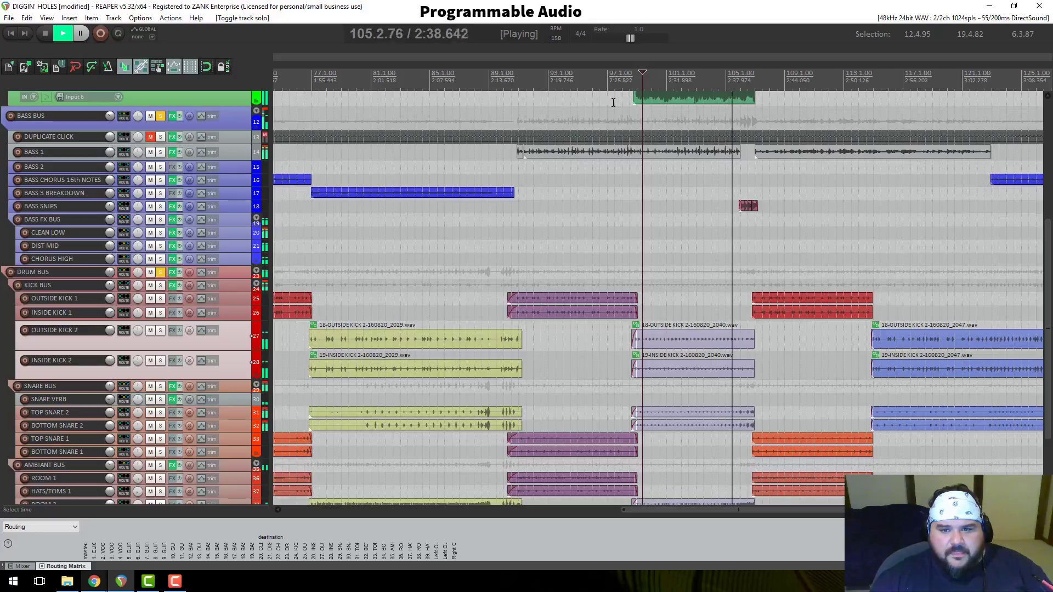
Step: Replay the section from bar 99 with the full drums, guitars and bass past bar 107 and stop
left_click(636, 162)
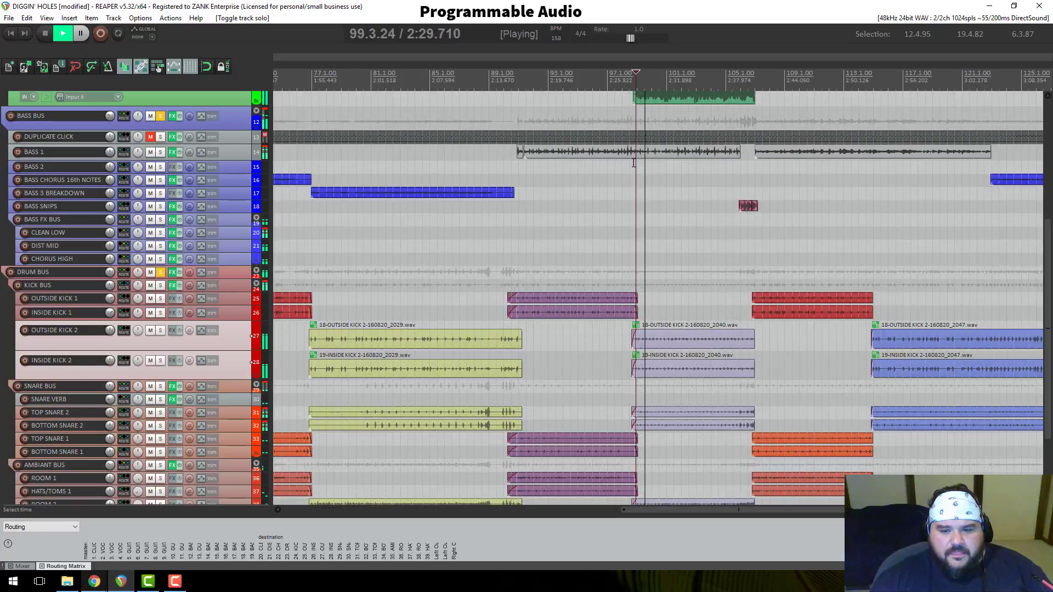
scroll(634, 163, "up", 2)
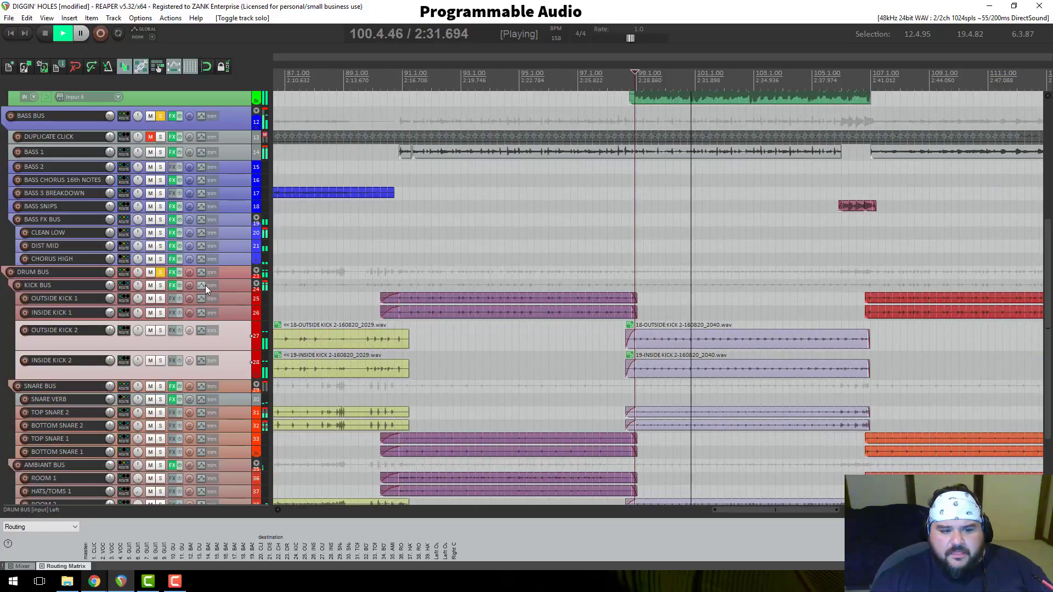
scroll(180, 207, "up", 2)
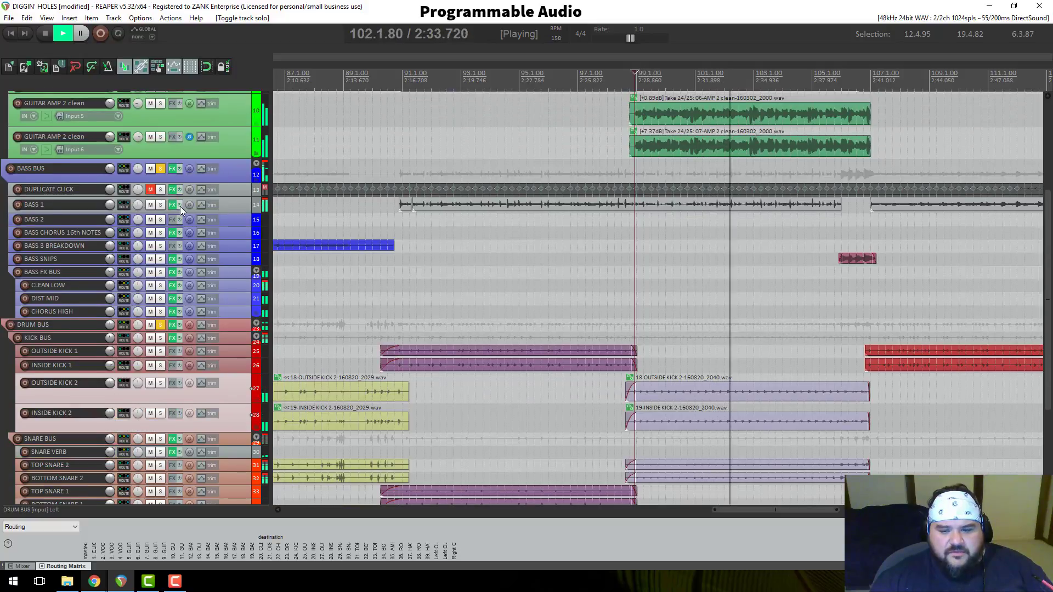
scroll(180, 206, "down", 4)
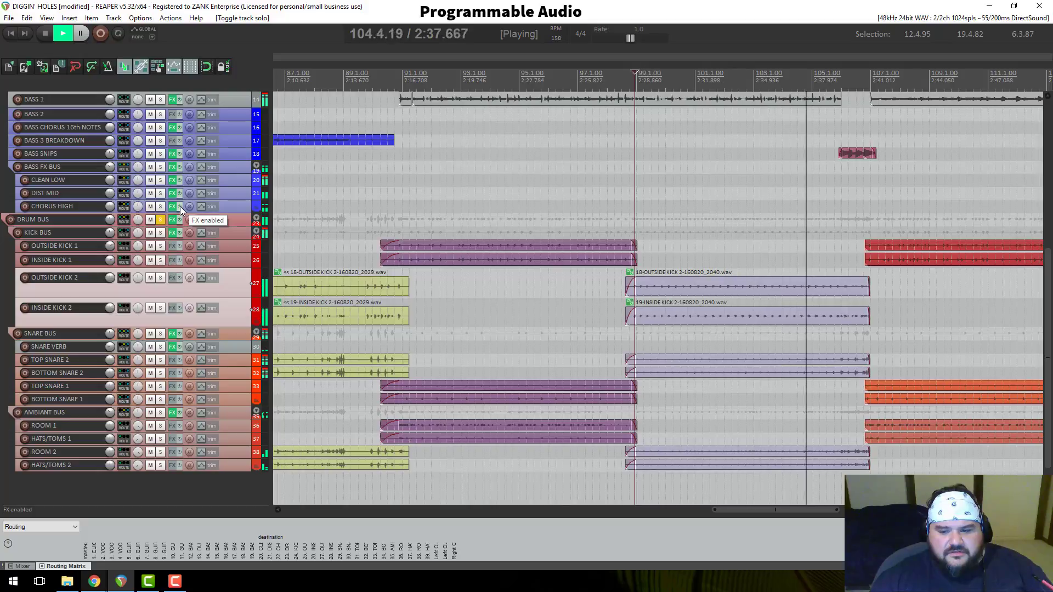
scroll(181, 214, "up", 2)
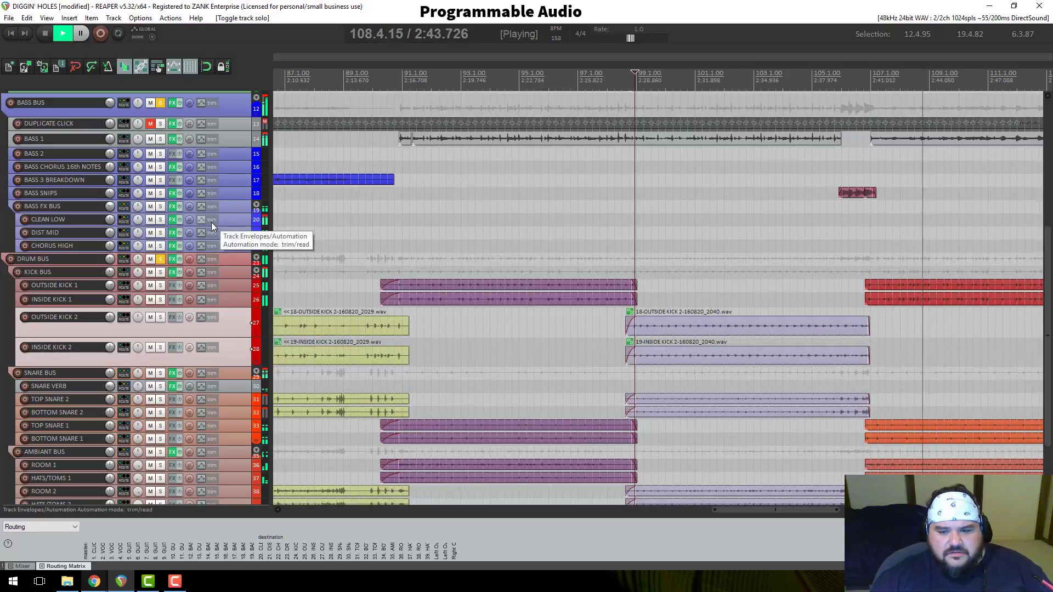
key("space")
Step: Select the OUTSIDE KICK 2 and INSIDE KICK 2 items spanning bars 98 to 107, place the edit cursor at their start, and enlarge both tracks
left_click(692, 339)
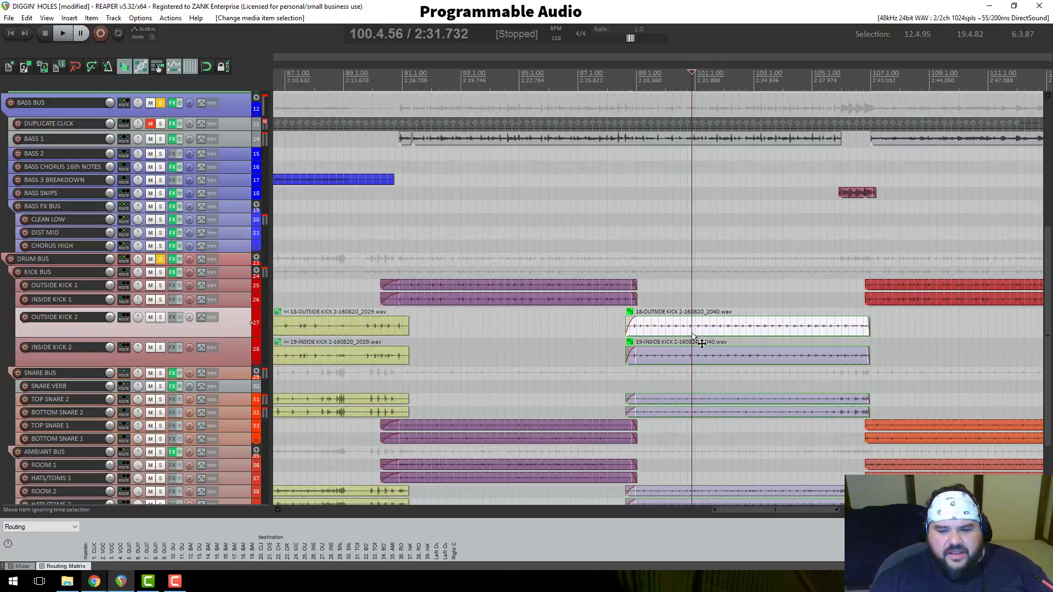
left_click(627, 86)
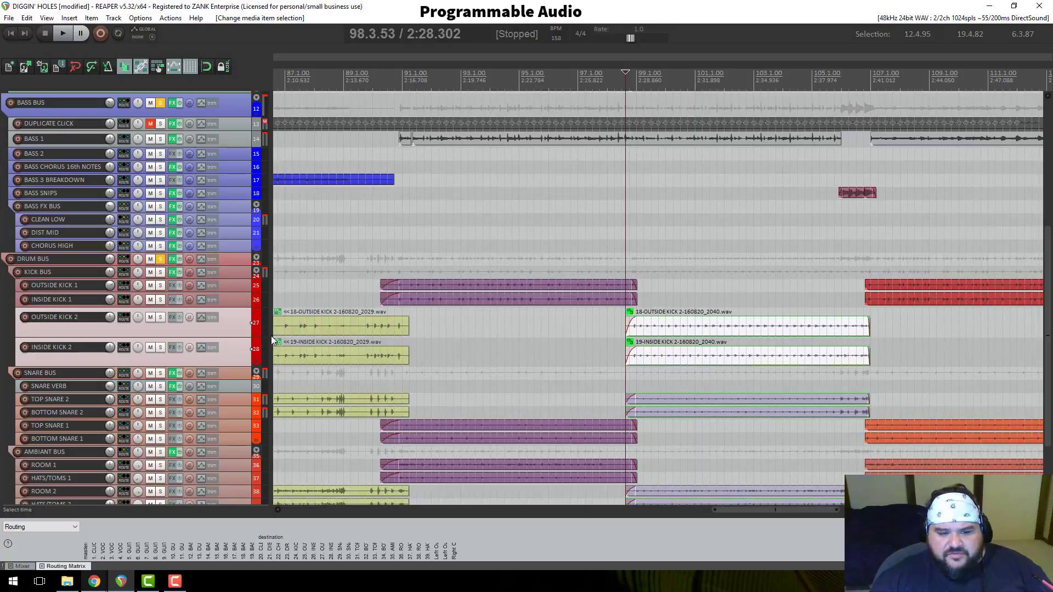
left_click_drag(239, 336, 227, 491)
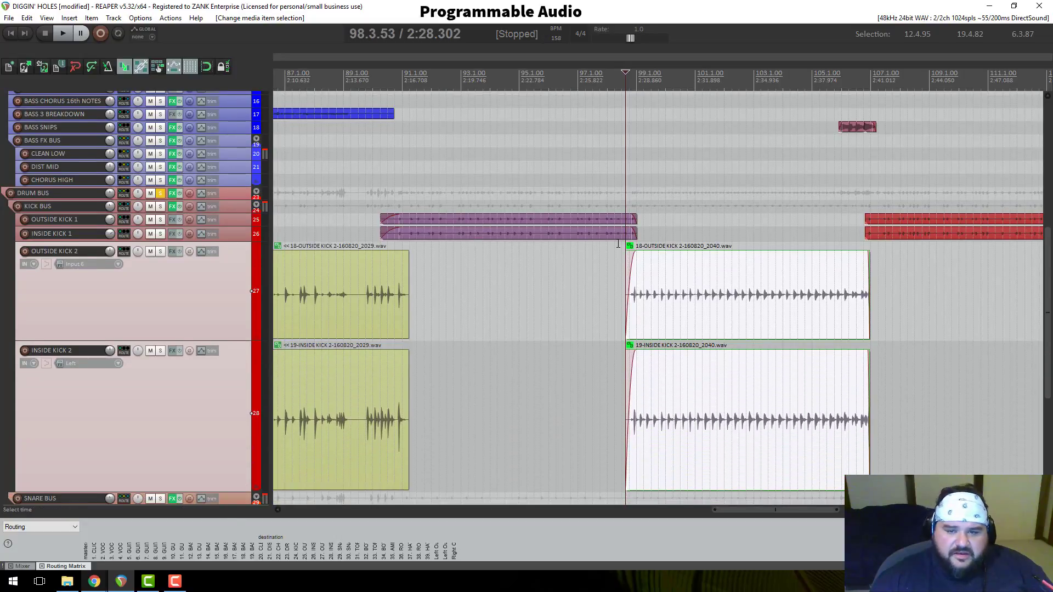
Step: Set the grid line spacing to 1 and close the snap and grid settings
right_click(192, 68)
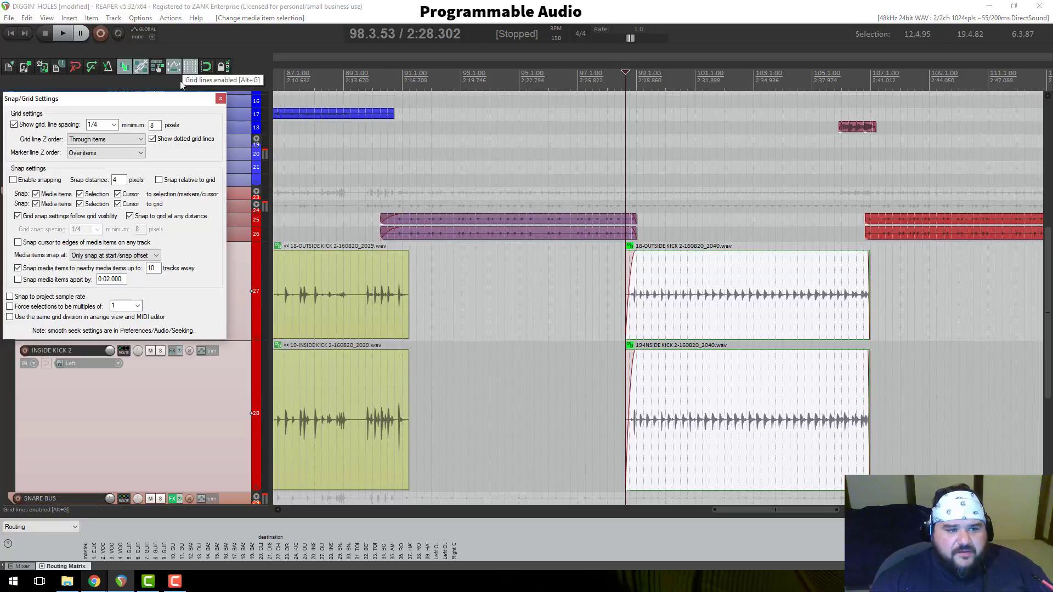
left_click(114, 125)
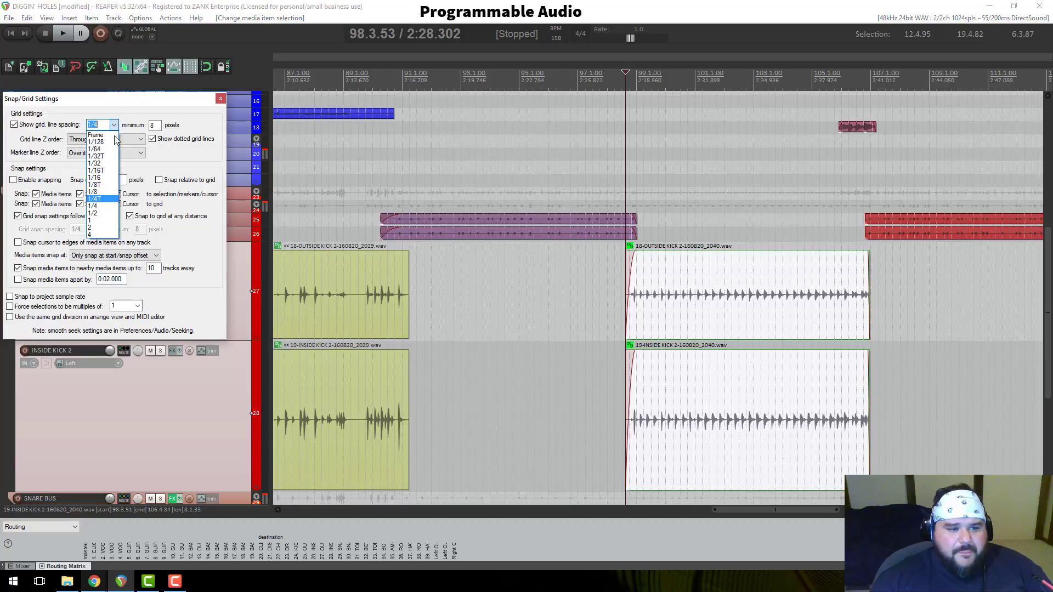
left_click(101, 221)
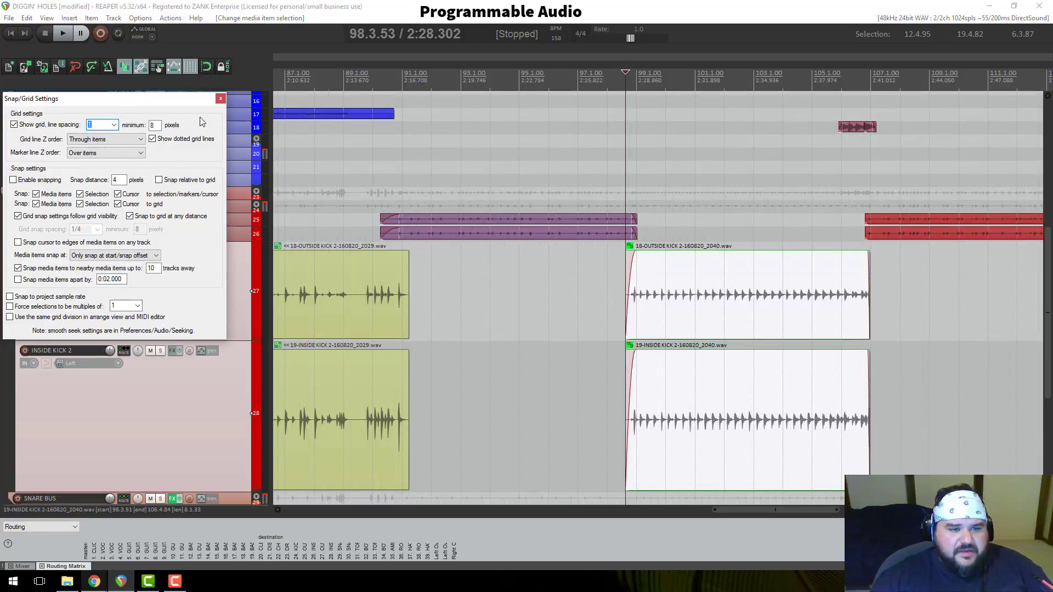
left_click(221, 99)
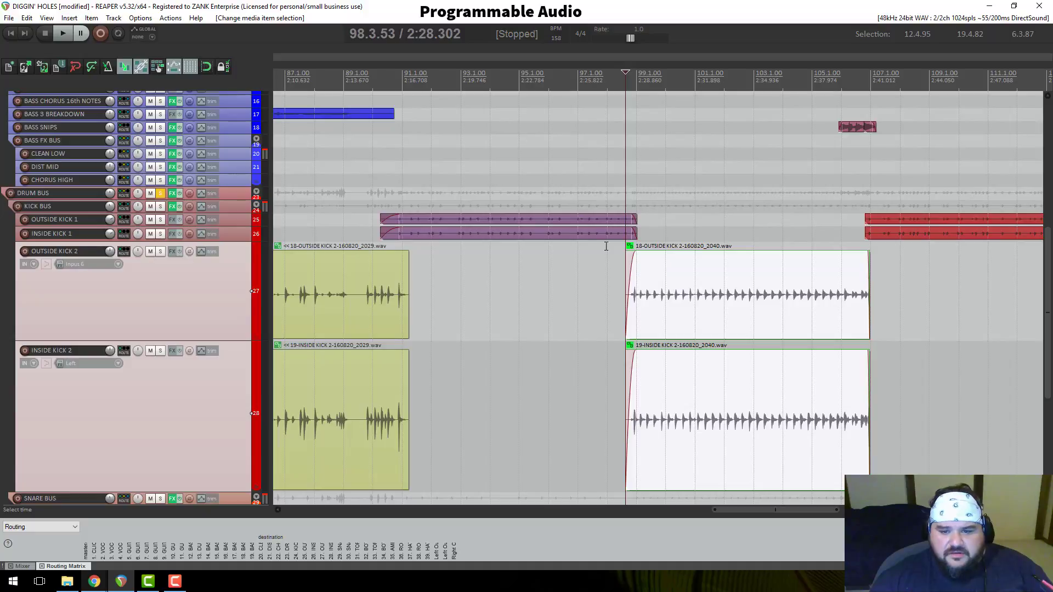
Step: Set the grid line spacing to 1/4, close the snap and grid settings, and examine the kick items' start at bar 98
right_click(185, 70)
left_click(113, 125)
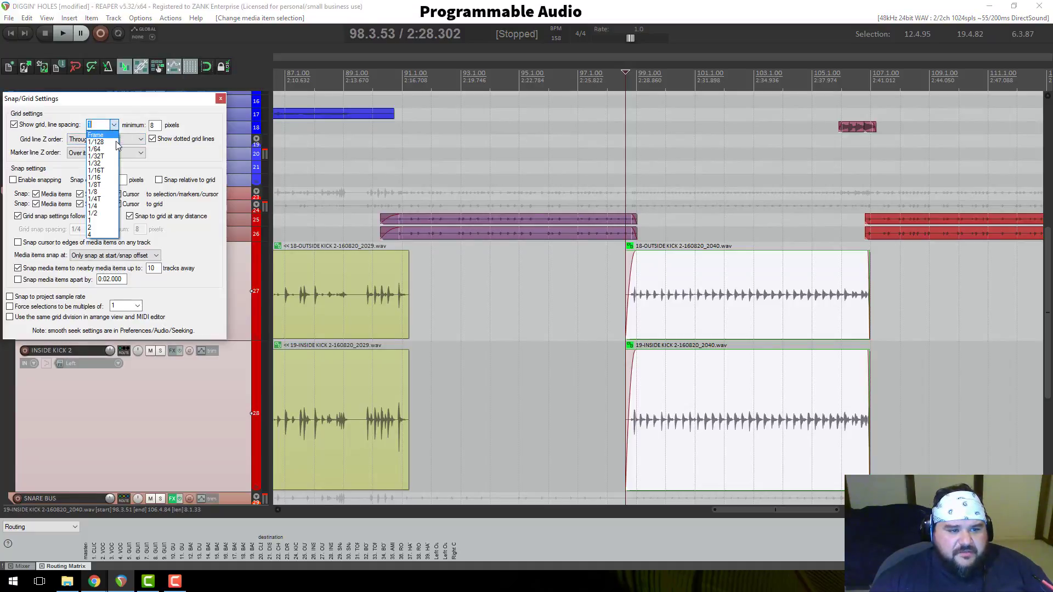
left_click(101, 207)
left_click(221, 98)
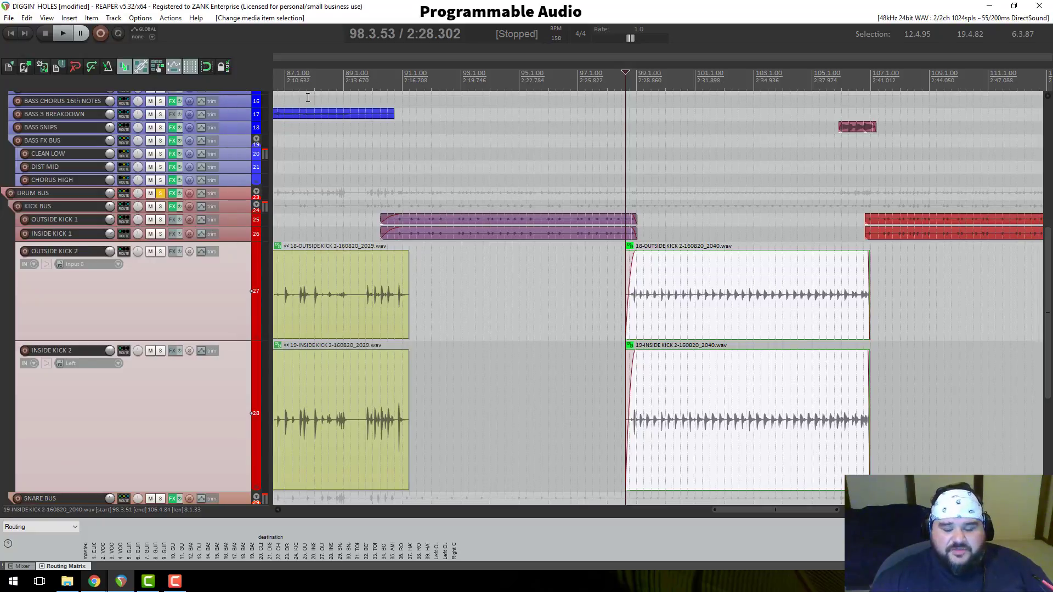
scroll(675, 298, "up", 4)
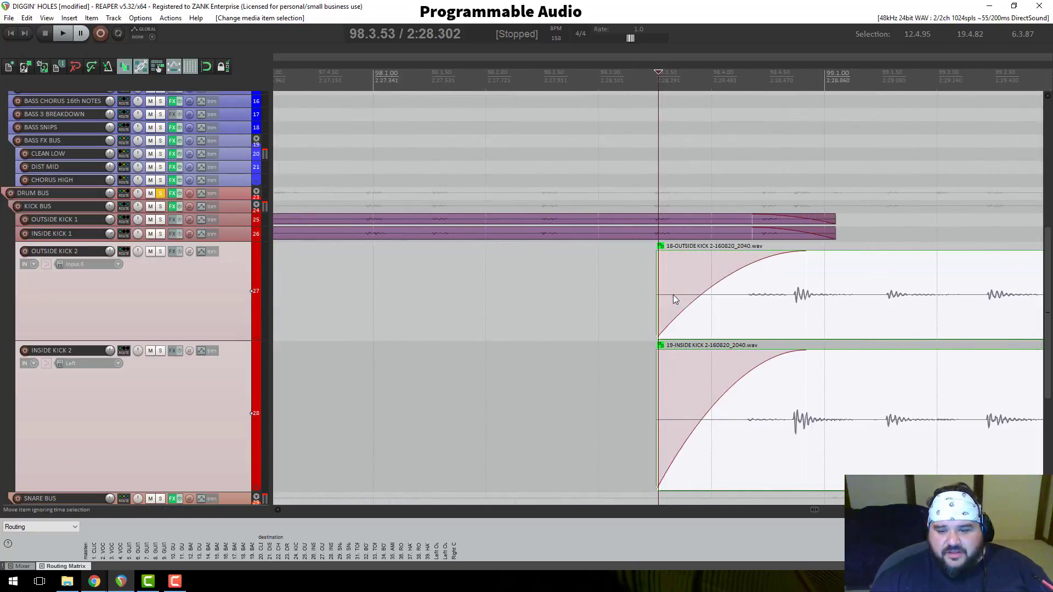
Step: Copy the OUTSIDE KICK 2 and INSIDE KICK 2 items from bar 98 onto the muted PRE-VERSE 1 items and play from bar 13
scroll(674, 298, "down", 6)
scroll(675, 298, "down", 4)
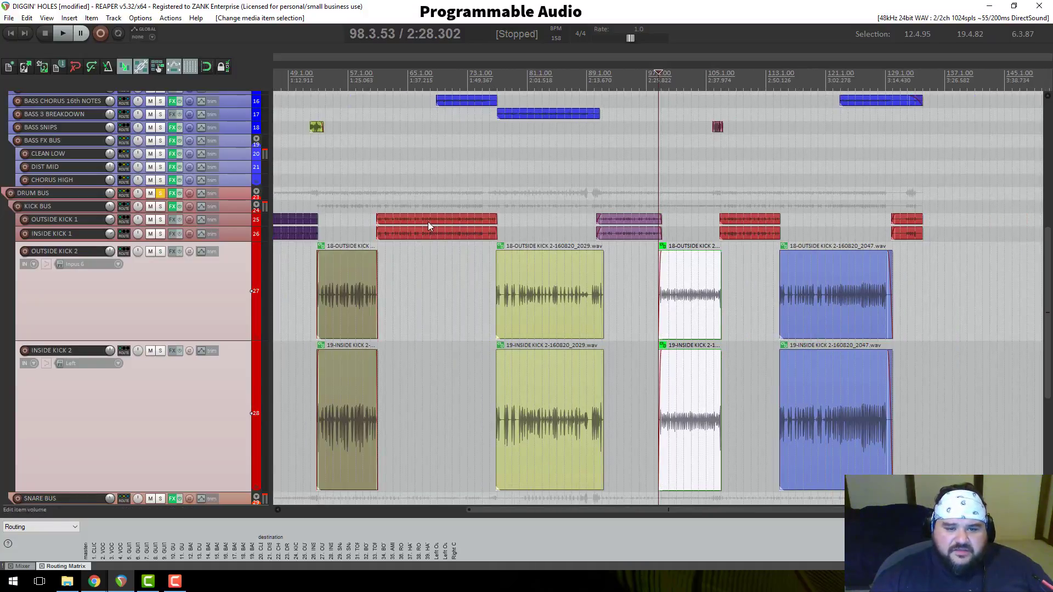
scroll(427, 222, "down", 2)
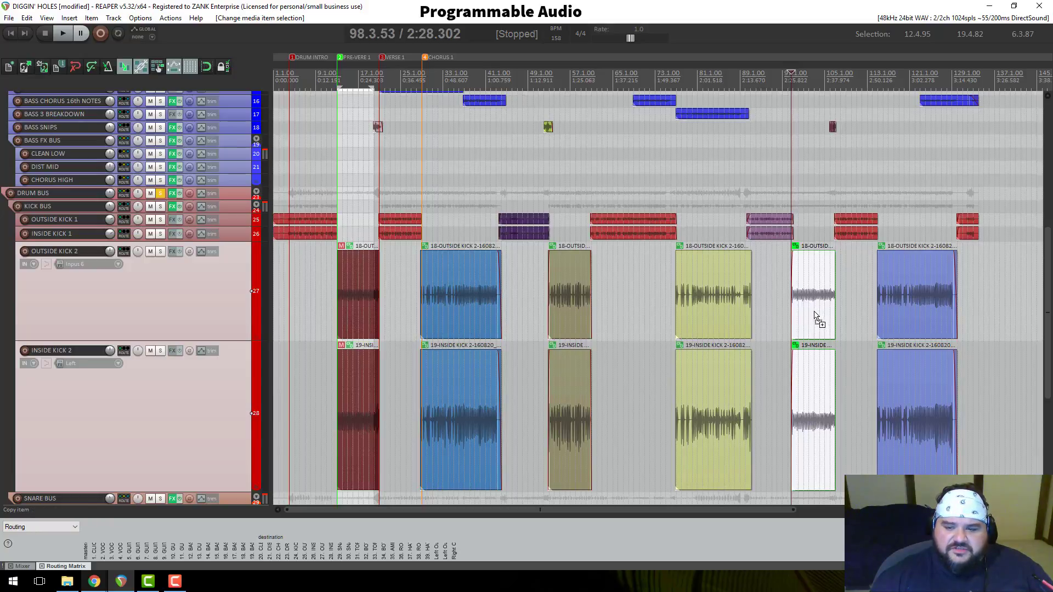
left_click_drag(814, 292, 354, 283)
left_click(337, 81)
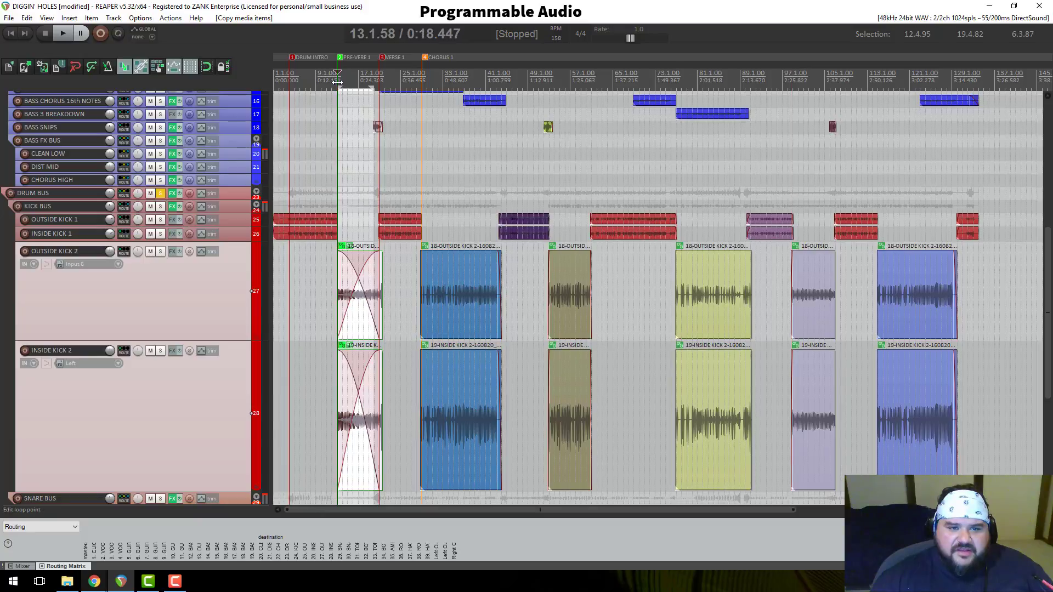
key("space")
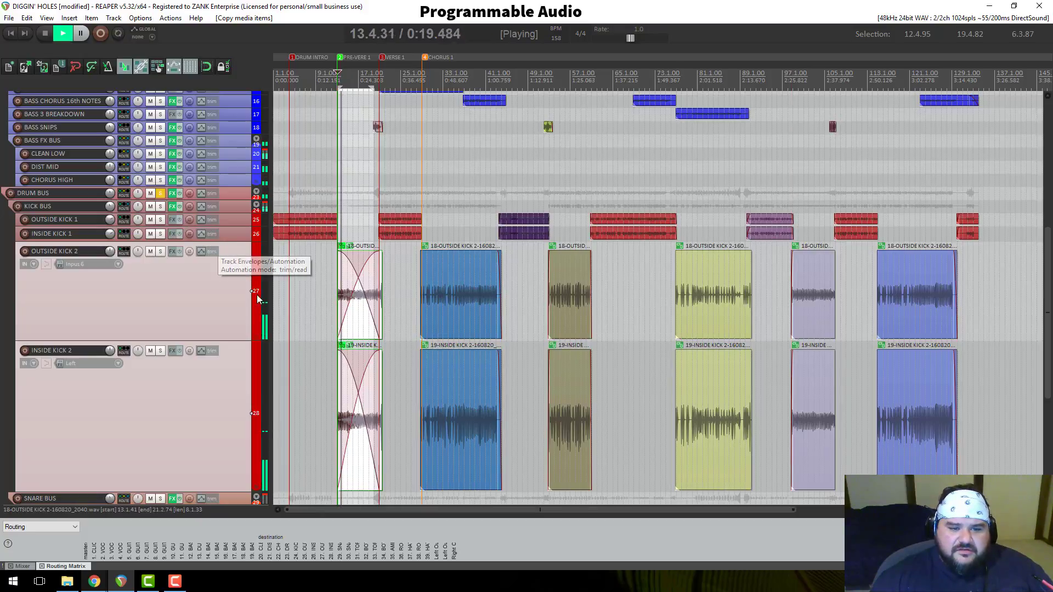
scroll(294, 329, "up", 2)
scroll(294, 330, "up", 1)
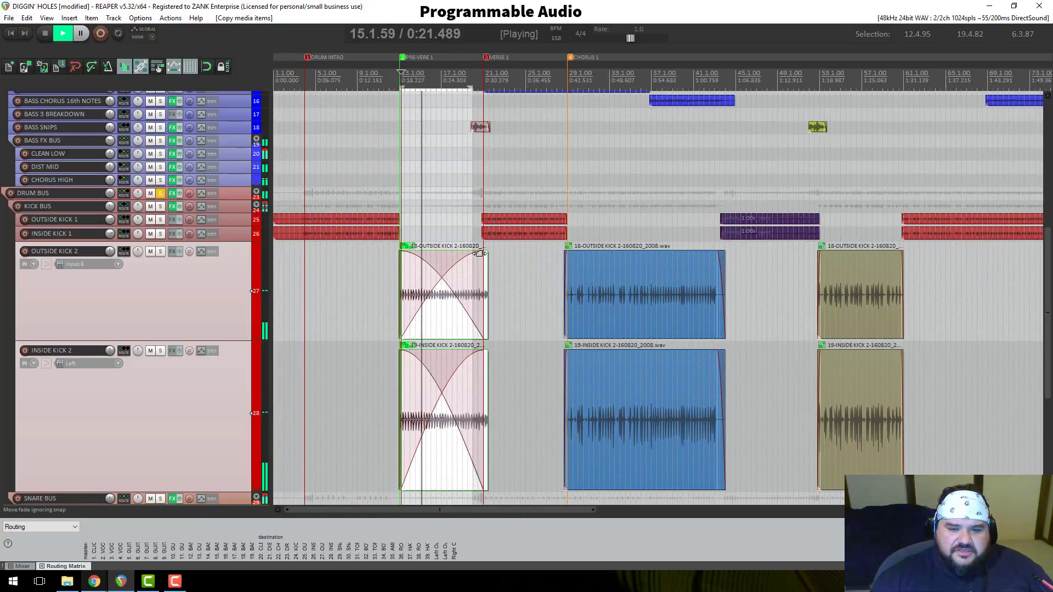
Step: Remove the long crossfades between the copied kick items and the muted originals and replay the section
key("space")
left_click_drag(479, 252, 364, 264)
key("space")
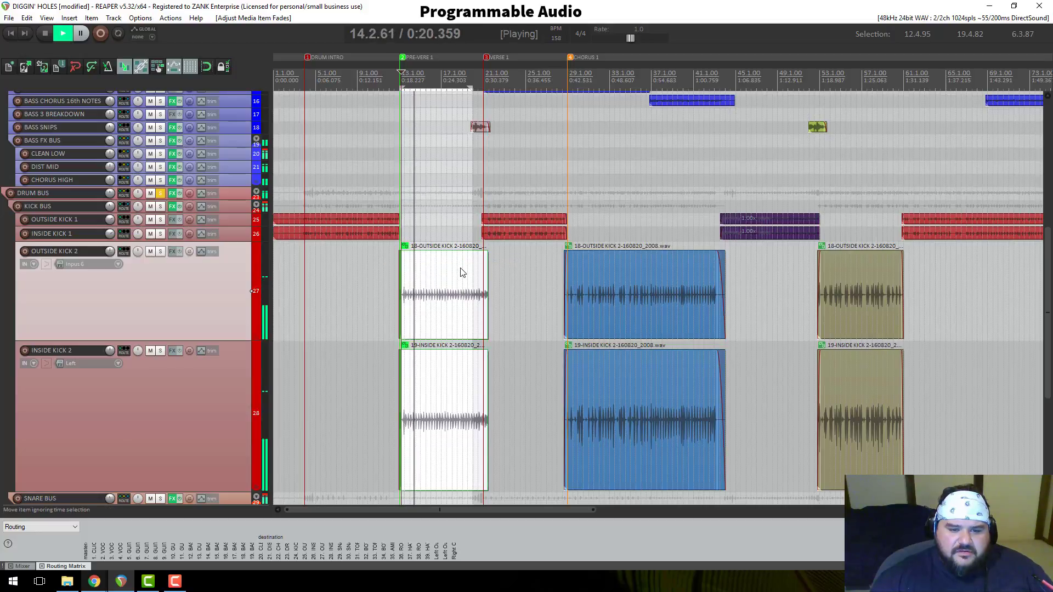
Step: Stop playback and move the copied kick items slightly earlier at the start of PRE-VERSE 1
scroll(464, 277, "up", 2)
scroll(616, 270, "up", 2)
key("space")
scroll(611, 331, "up", 2)
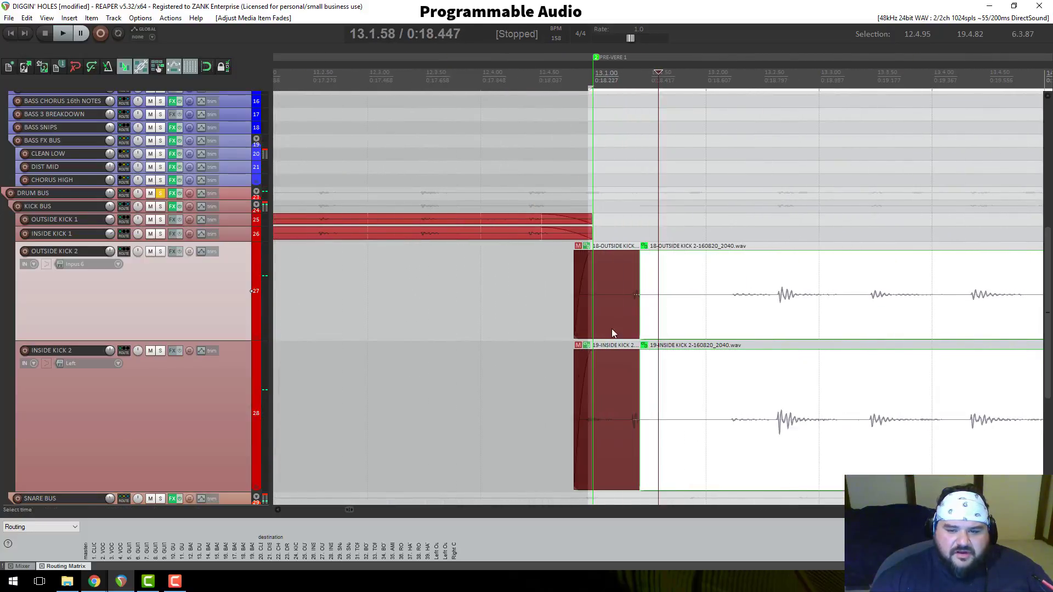
left_click_drag(715, 324, 663, 336)
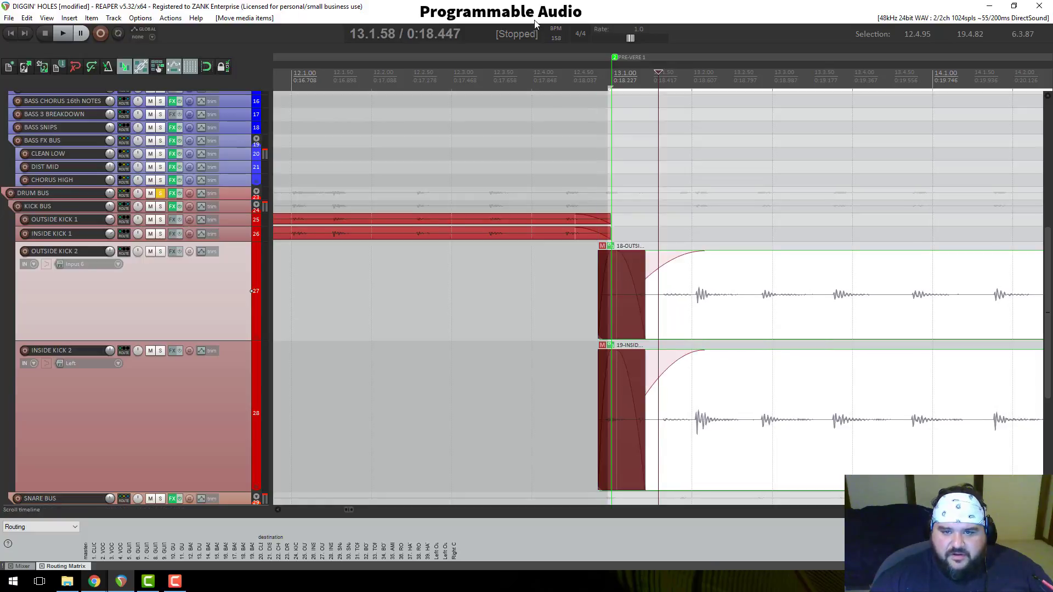
Step: Play the copied kicks from just before PRE-VERSE 1 through to VERSE 1 and stop
left_click(566, 73)
key("space")
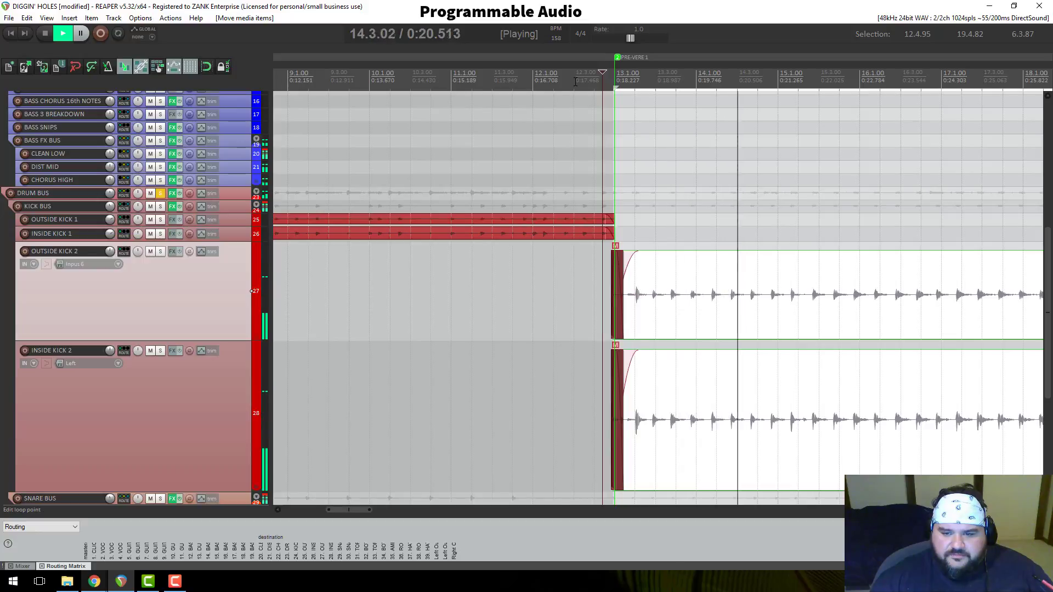
scroll(575, 81, "down", 5)
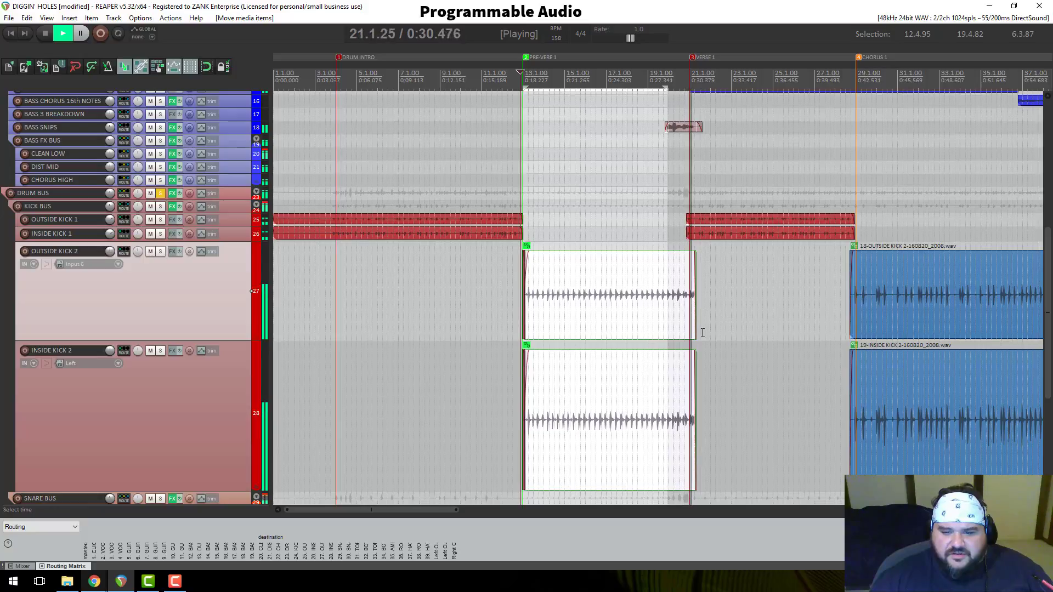
key("space")
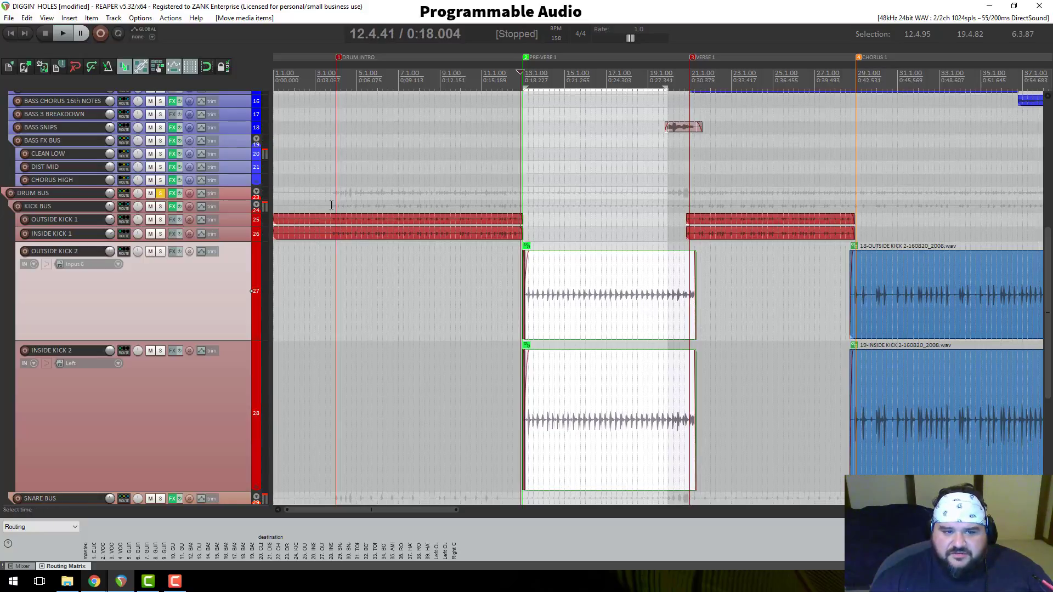
Step: Place the edit cursor on the bass hit at 13.1.97 and enlarge the BASS 1 track to compare it with the kicks
scroll(331, 205, "up", 3)
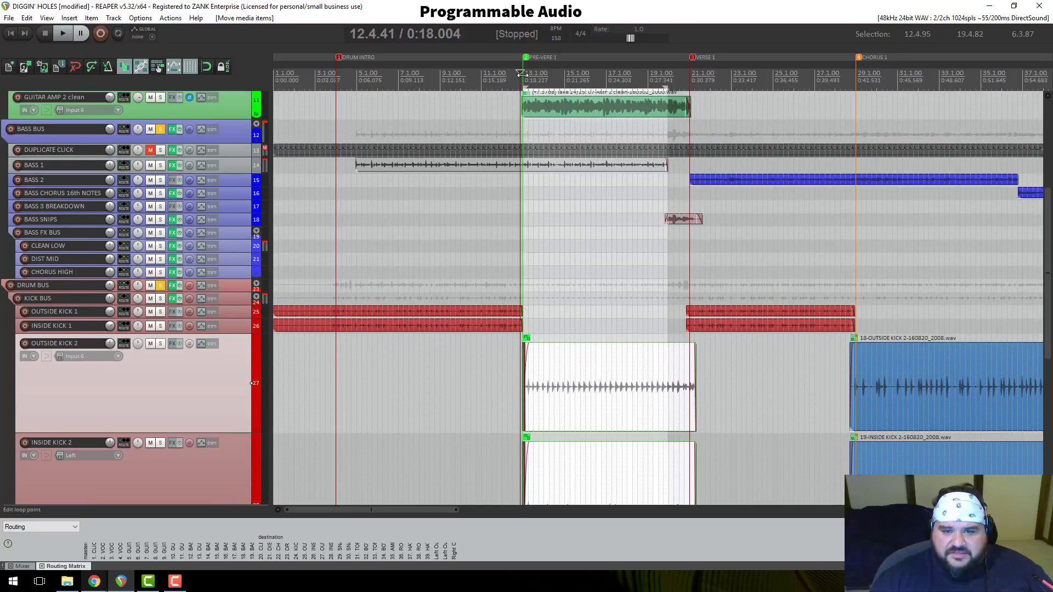
left_click(523, 74)
scroll(567, 198, "up", 4)
left_click(681, 81)
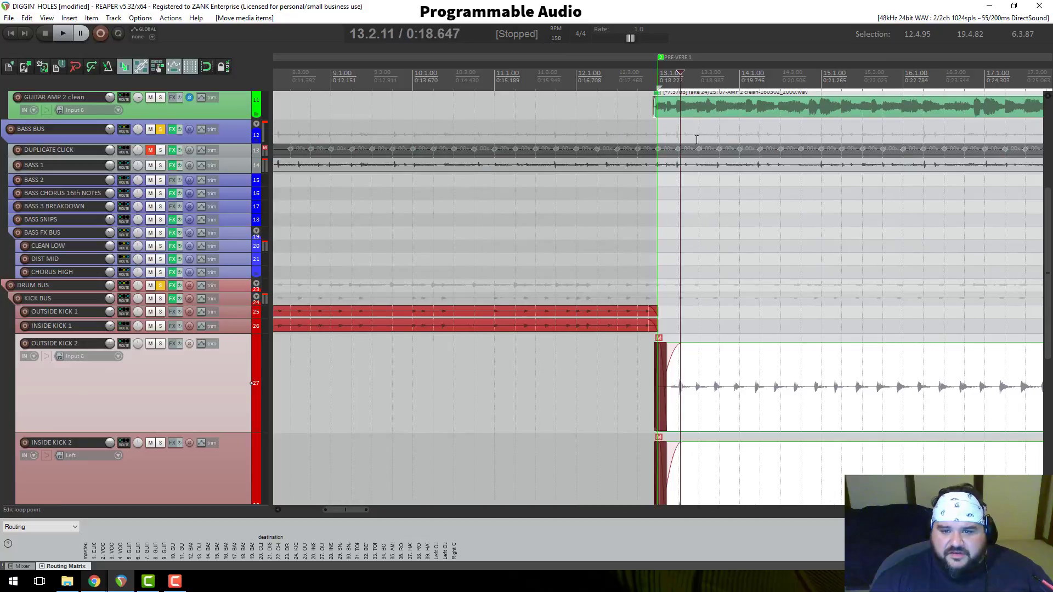
scroll(715, 200, "up", 4)
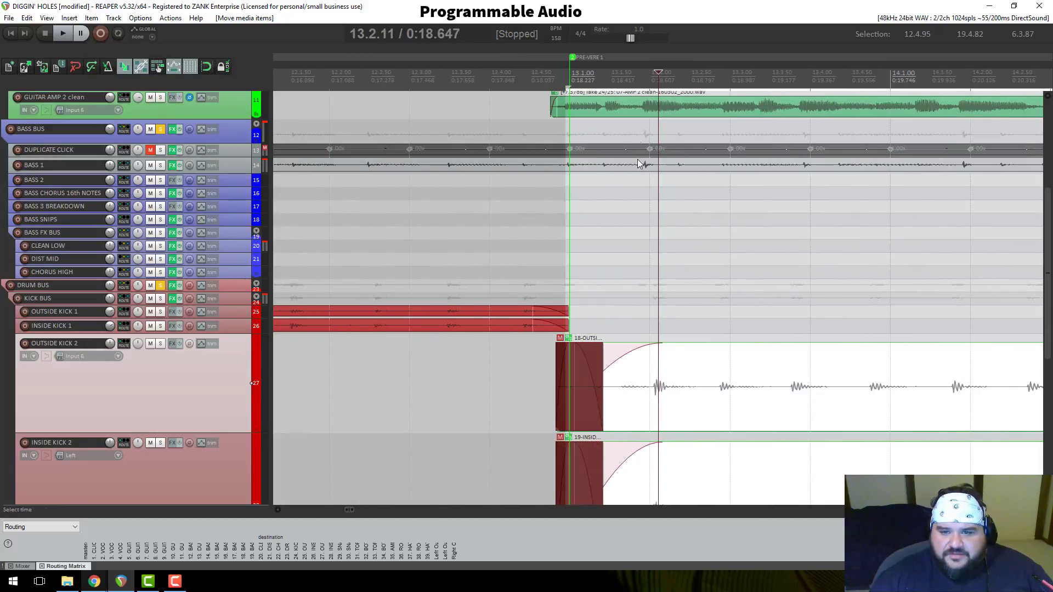
left_click(647, 81)
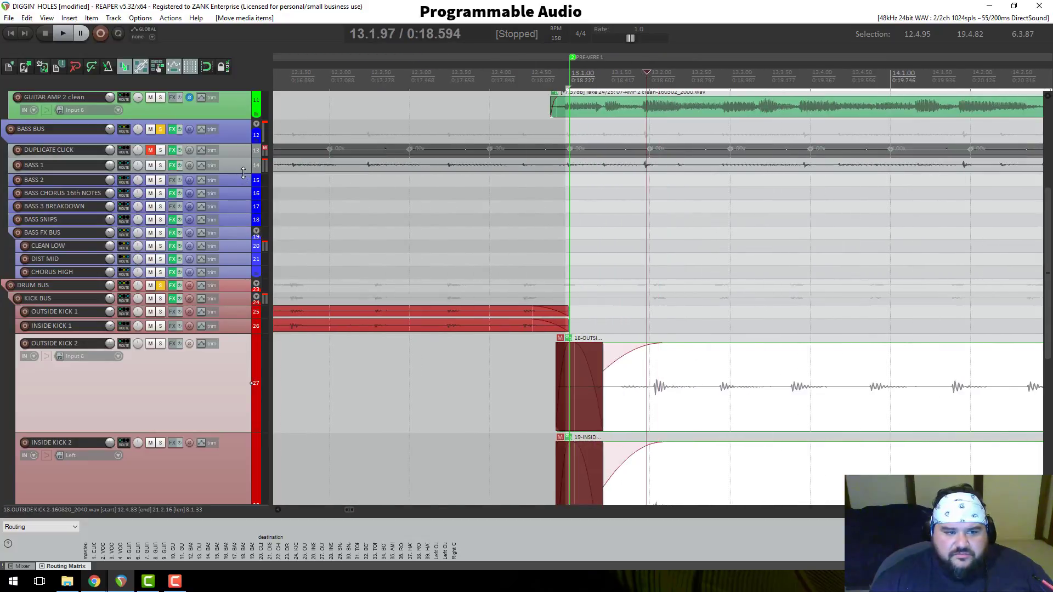
left_click_drag(243, 173, 241, 315)
scroll(236, 313, "down", 1)
scroll(353, 336, "down", 2)
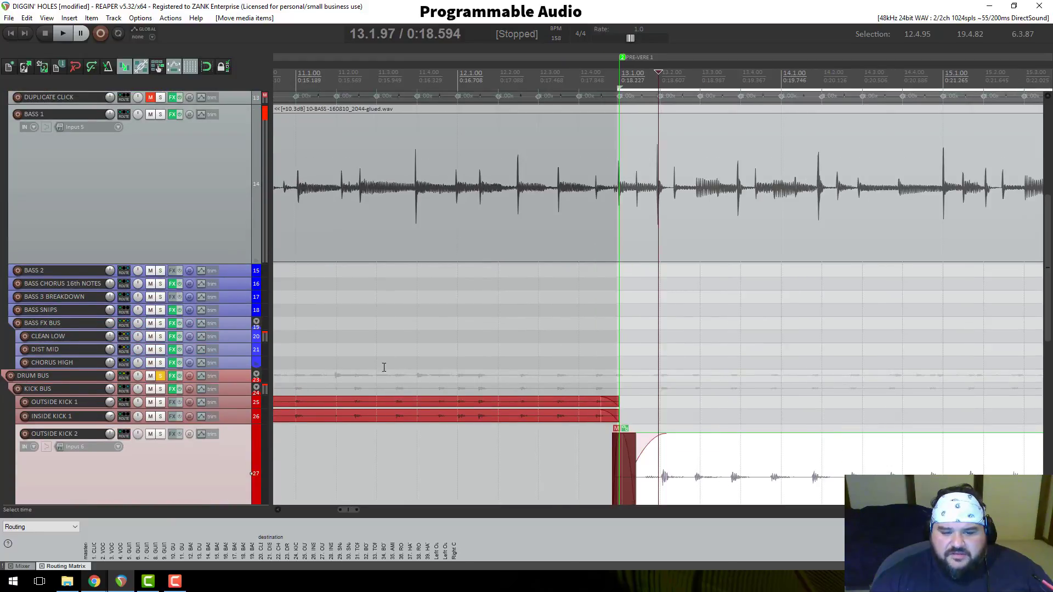
Step: Play PRE-VERSE 1 from 13.1.97 to check the copied kicks' timing, and stop in bar 16
scroll(384, 367, "down", 3)
mouse_move(755, 378)
left_mouse_down()
mouse_move(745, 378)
mouse_move(752, 373)
left_mouse_up()
key("space")
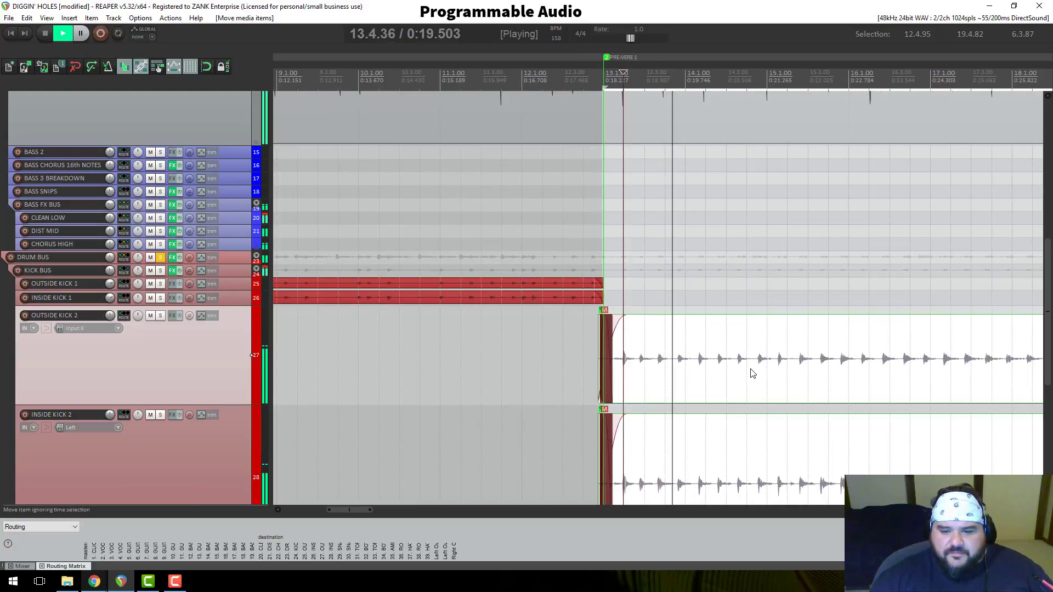
scroll(752, 373, "down", 1)
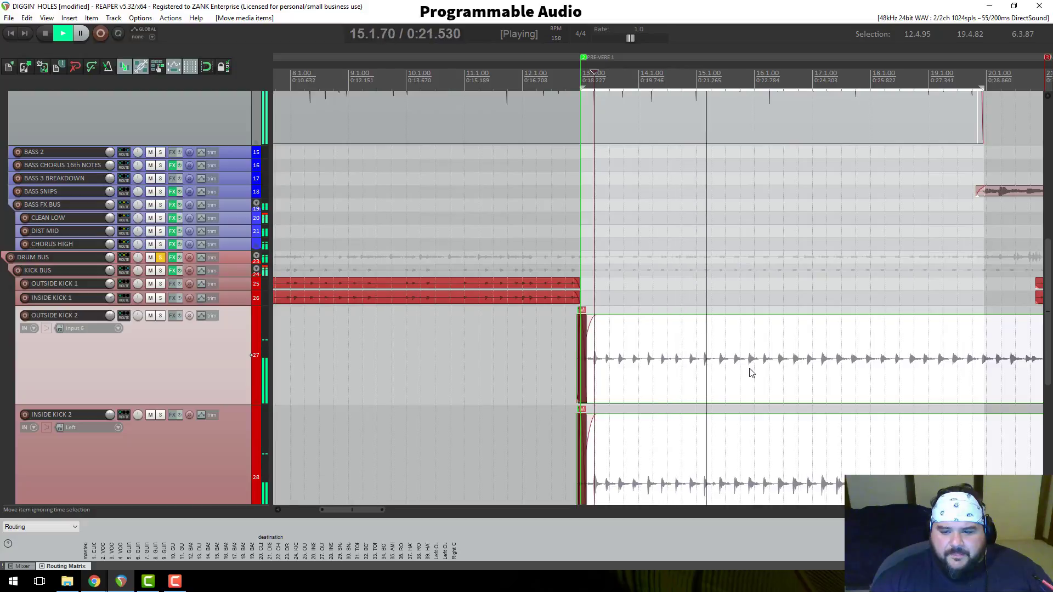
scroll(750, 372, "down", 1)
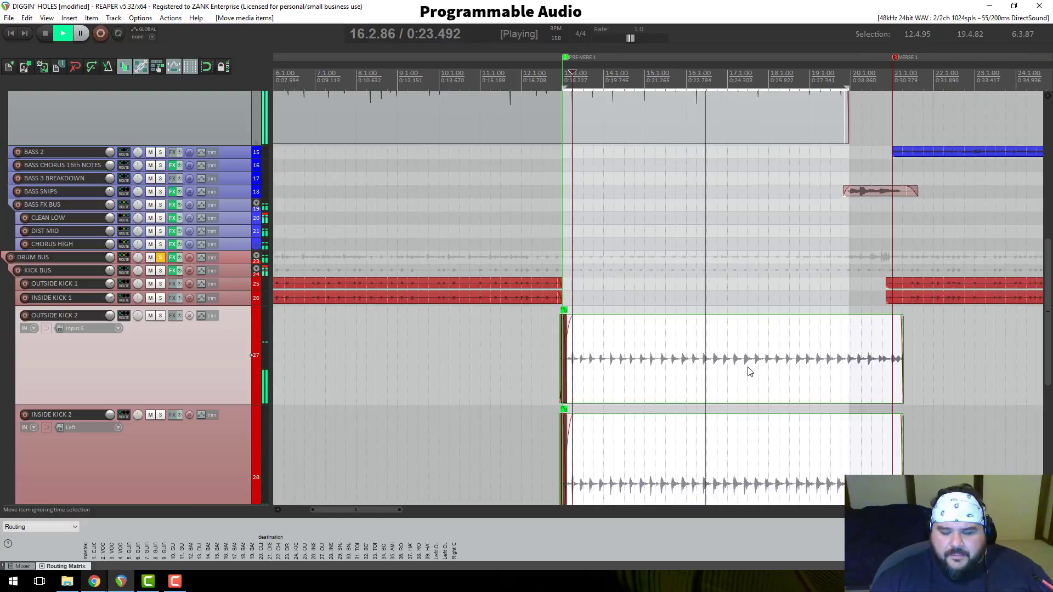
key("space")
scroll(743, 372, "down", 1)
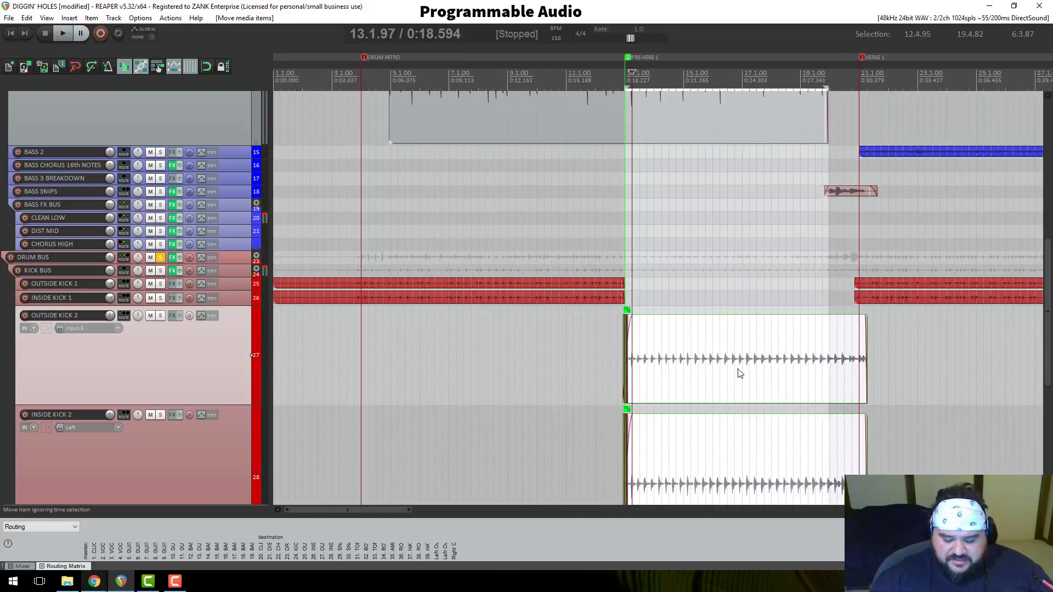
Step: Try deleting the copied kick items, and undo back to the original muted kicks at PRE-VERSE 1
key("Delete")
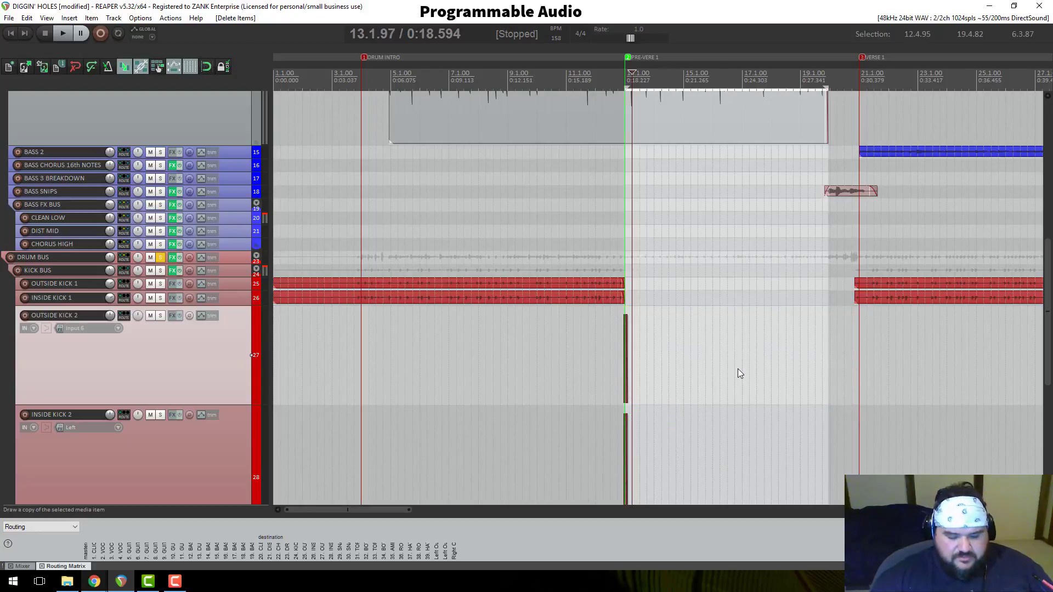
key("ctrl+z")
left_click_drag(662, 357, 784, 354)
key("ctrl+z")
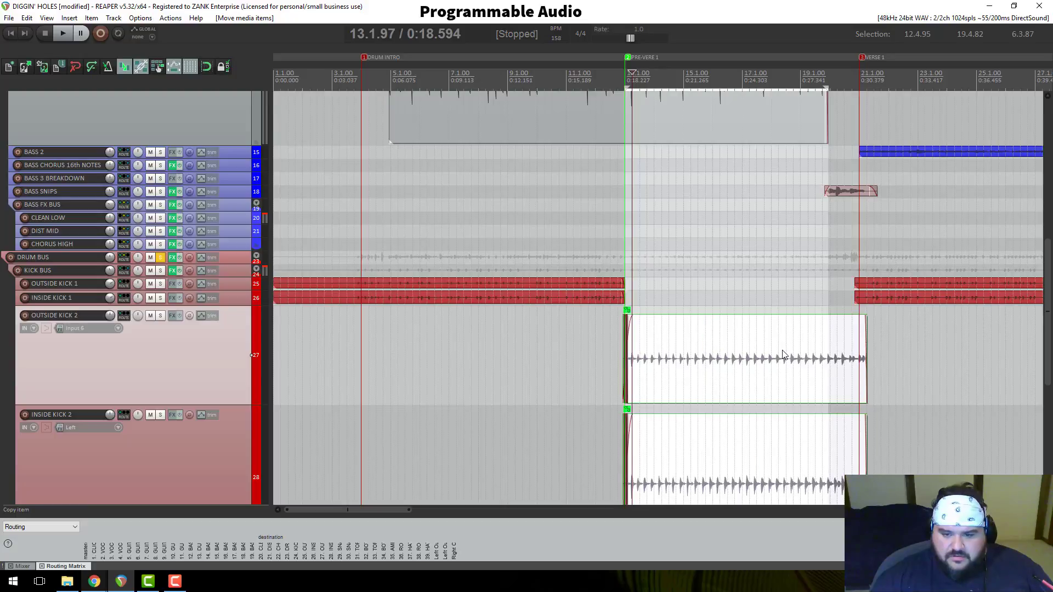
key("ctrl+z")
key("ctrl+z")
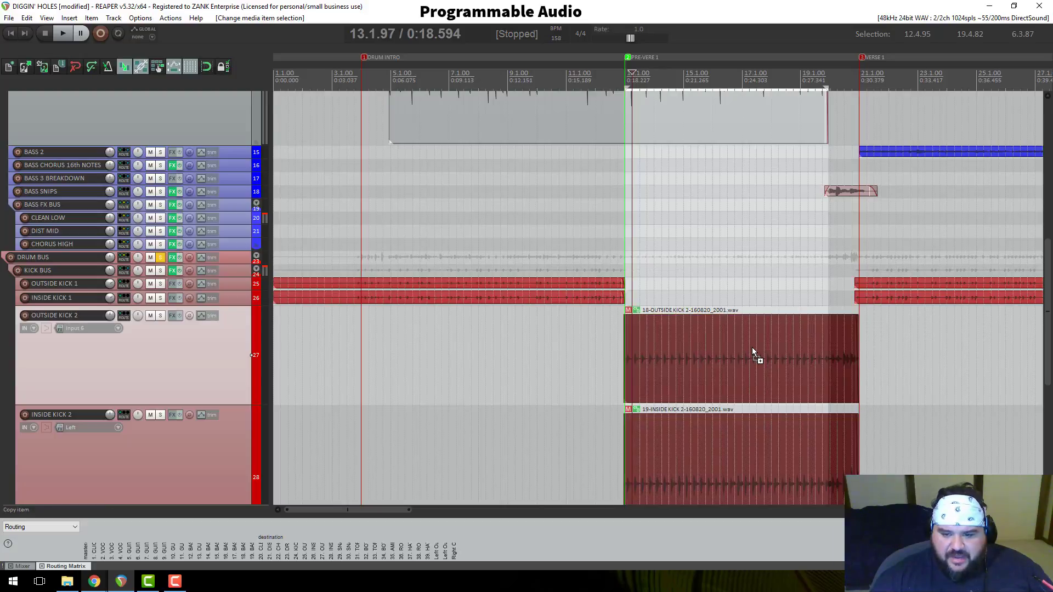
Step: Play the last pre-verse from 98.1.82 and examine its kick, snare and ambient tracks
scroll(754, 352, "down", 6)
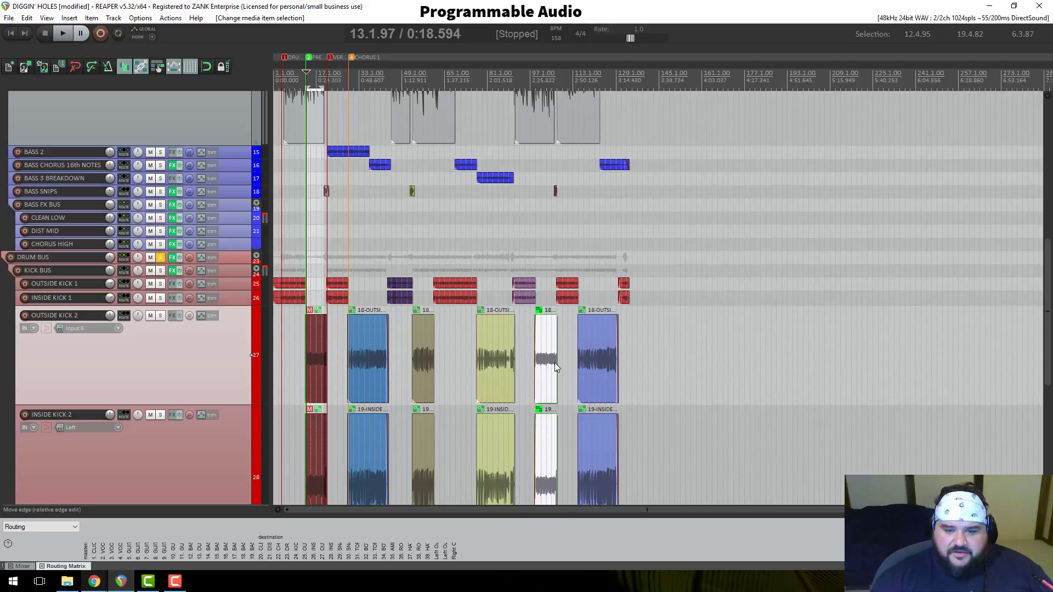
scroll(573, 368, "up", 6)
scroll(787, 140, "down", 6)
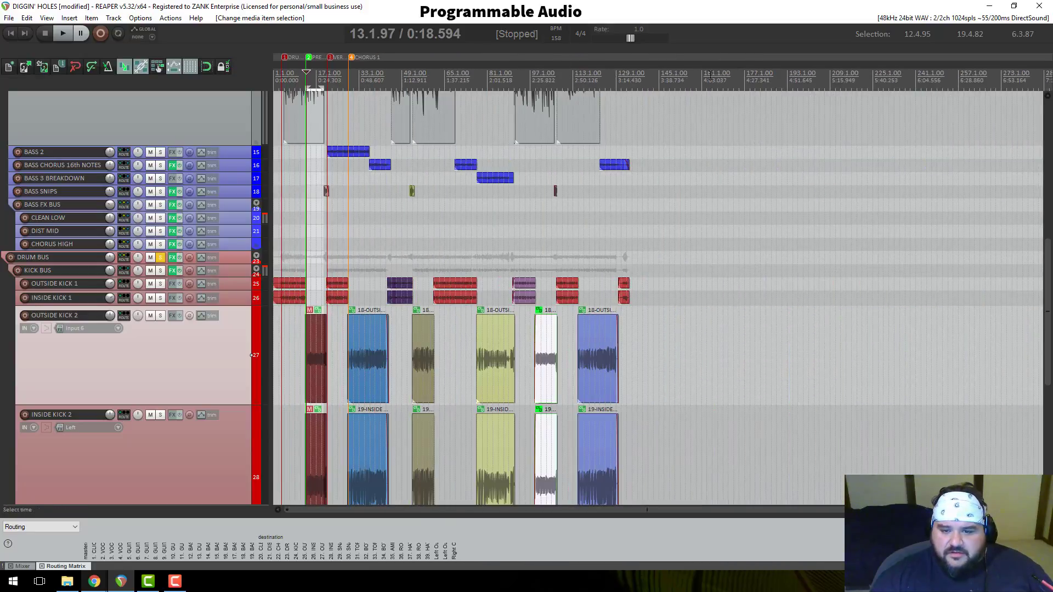
left_click(550, 77)
scroll(576, 118, "up", 5)
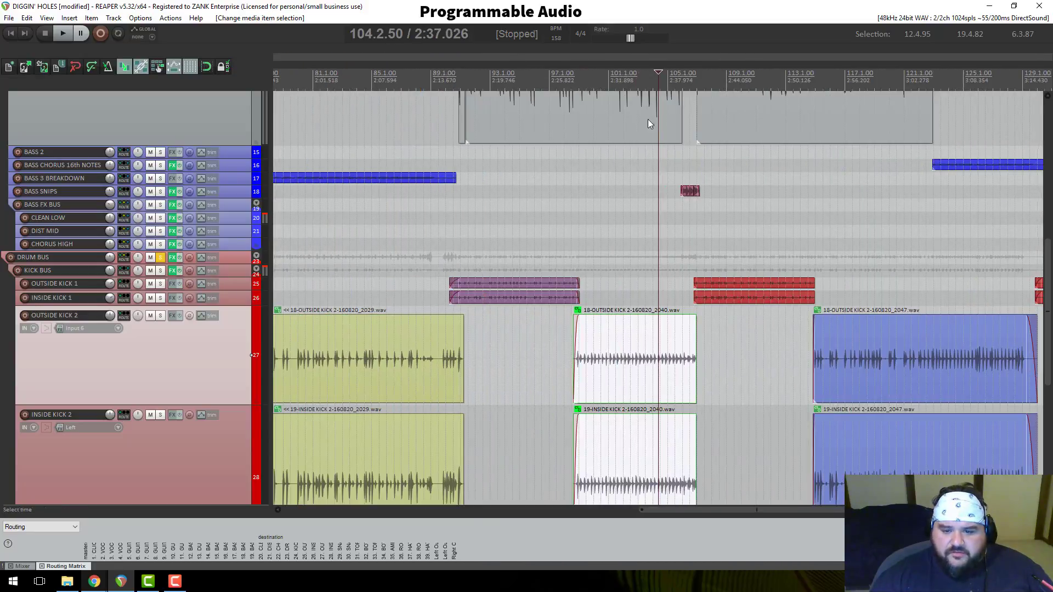
left_click(567, 82)
key("space")
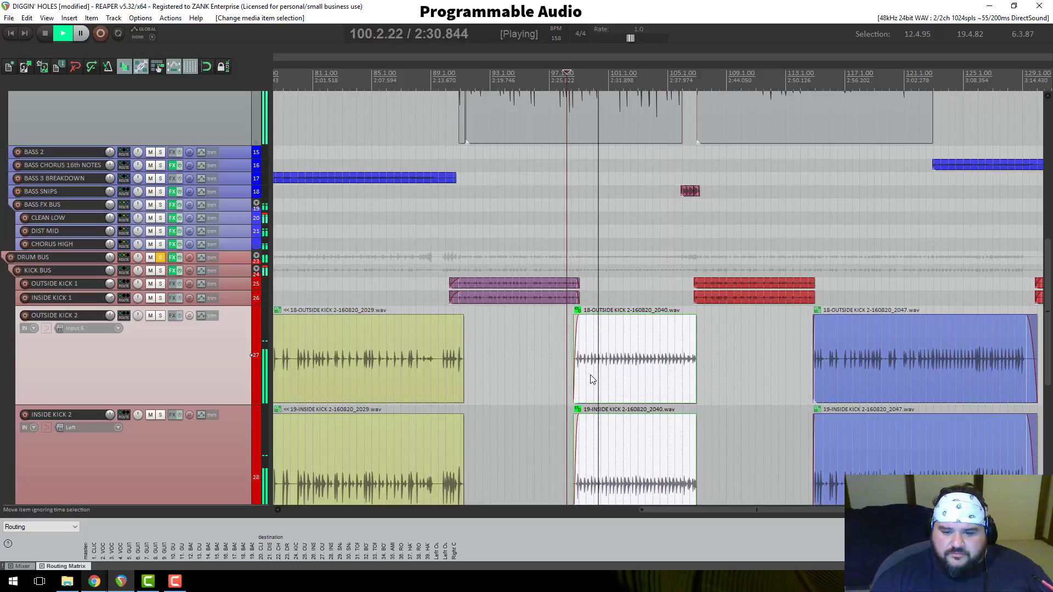
scroll(236, 326, "down", 3)
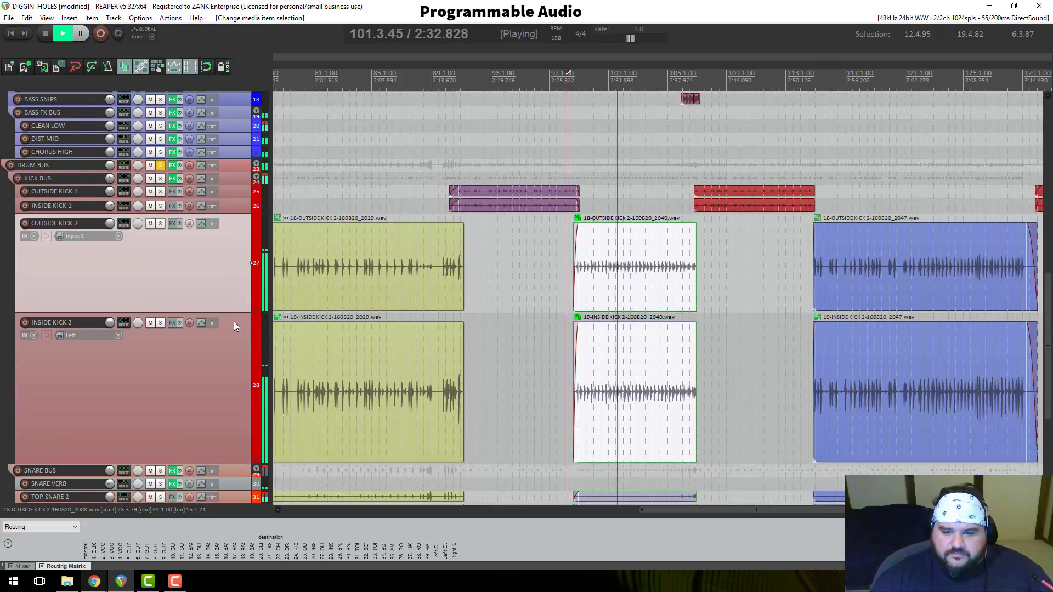
scroll(230, 326, "down", 1)
scroll(247, 323, "down", 4)
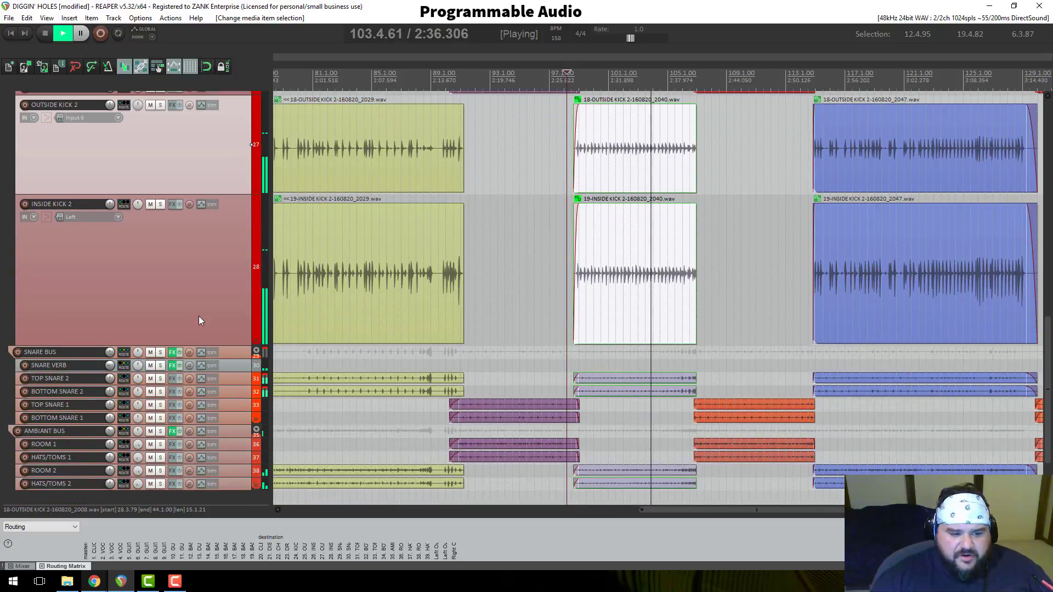
Step: Try soloing SNARE VERB during playback, stop, and solo the SNARE BUS instead
left_click(161, 365)
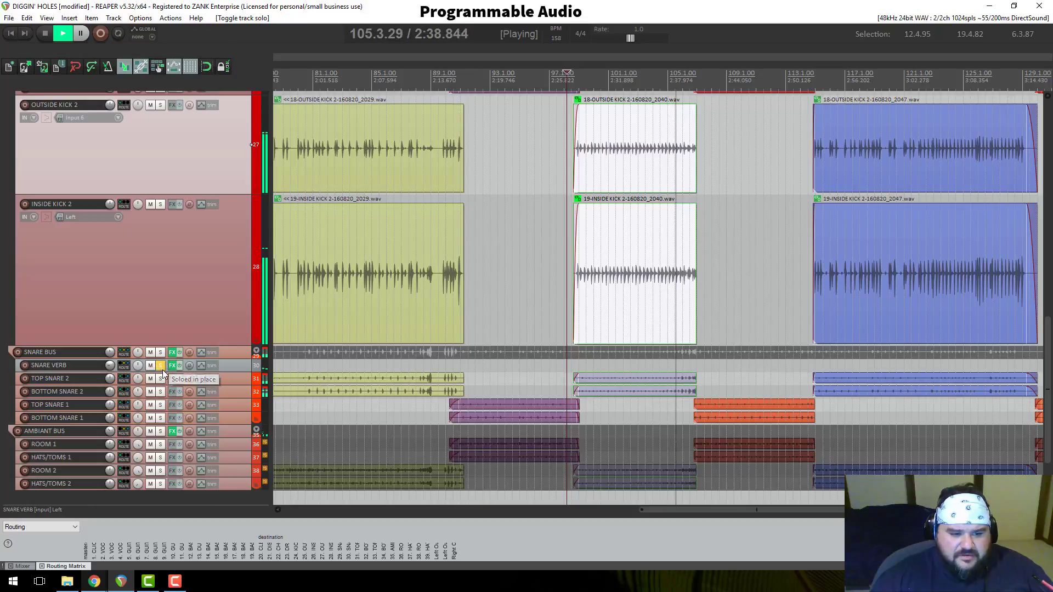
left_click_drag(161, 372, 162, 386)
key("space")
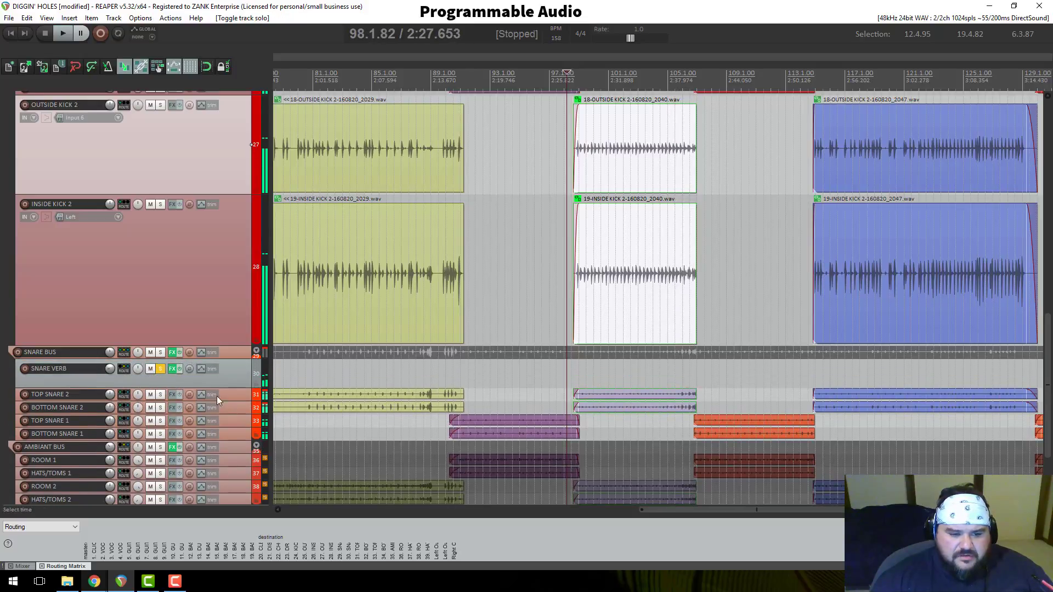
left_click(160, 369)
left_click(160, 352)
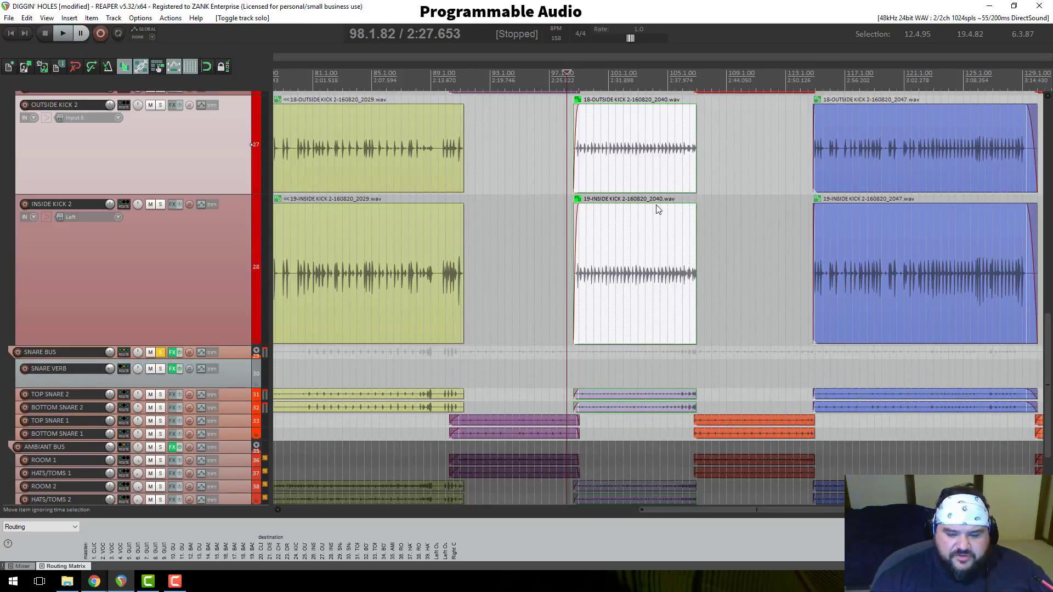
Step: During playback from 98.1.82, lower the SNARE BUS ReaGate threshold to -24.5 dB, then close its effects and stop
key("space")
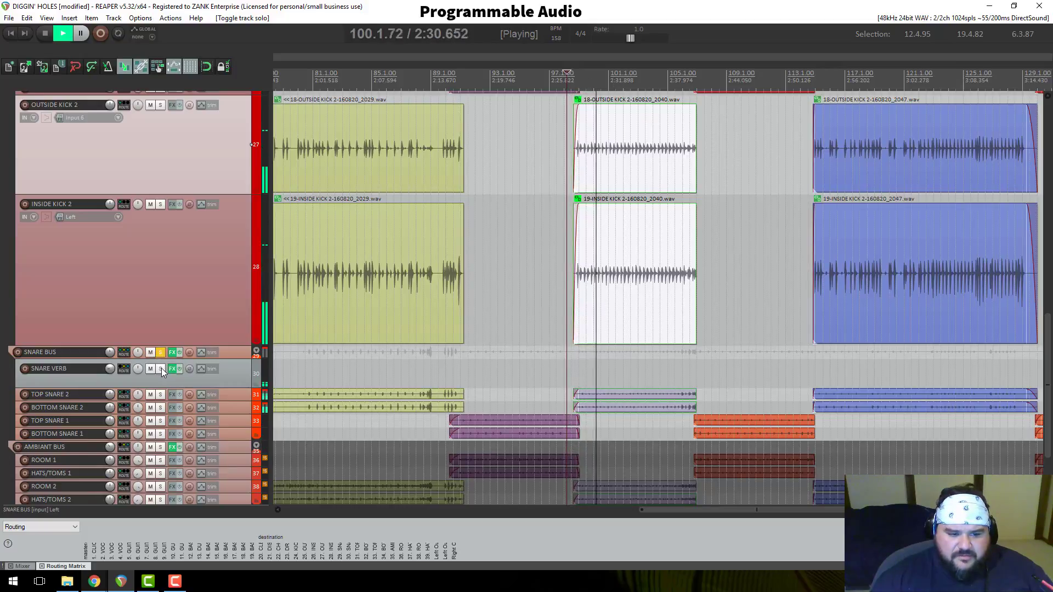
left_click(172, 352)
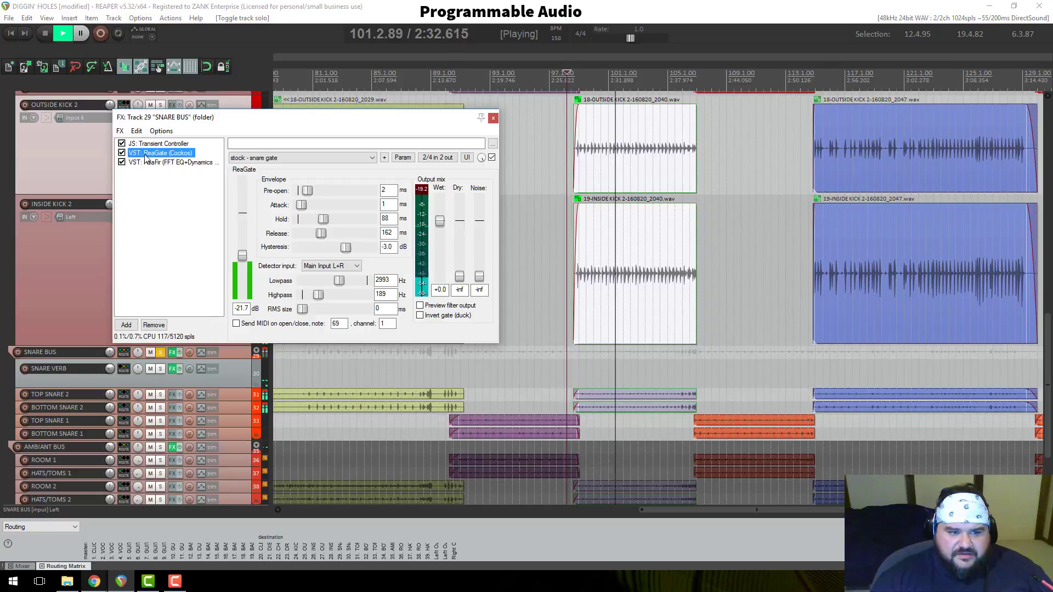
left_click_drag(242, 256, 243, 267)
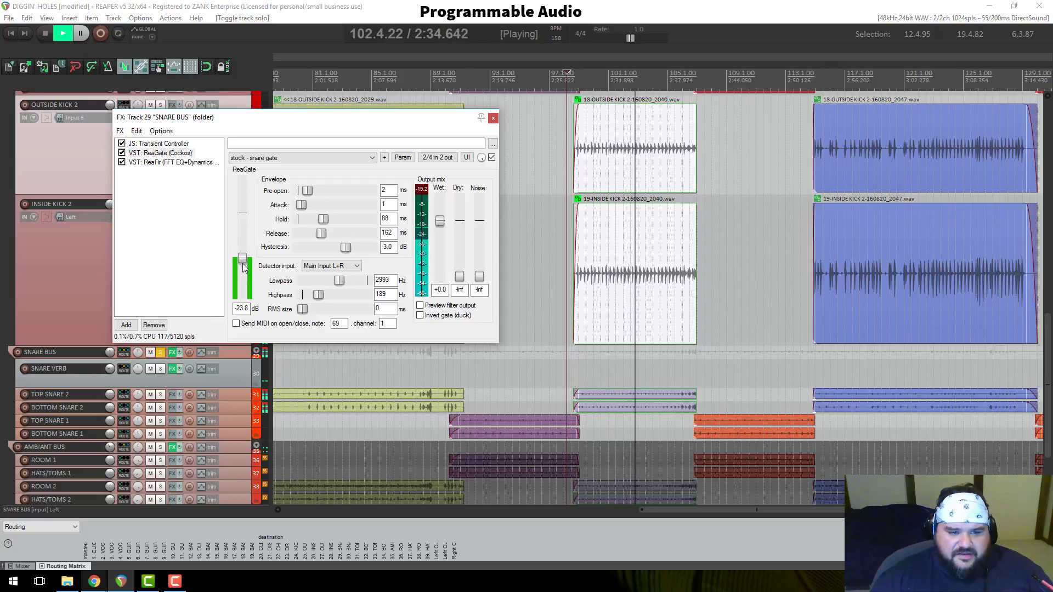
left_click(493, 118)
key("space")
Step: Mute the selected OUTSIDE KICK 2 and INSIDE KICK 2 items in the last pre-verse
scroll(150, 301, "up", 3)
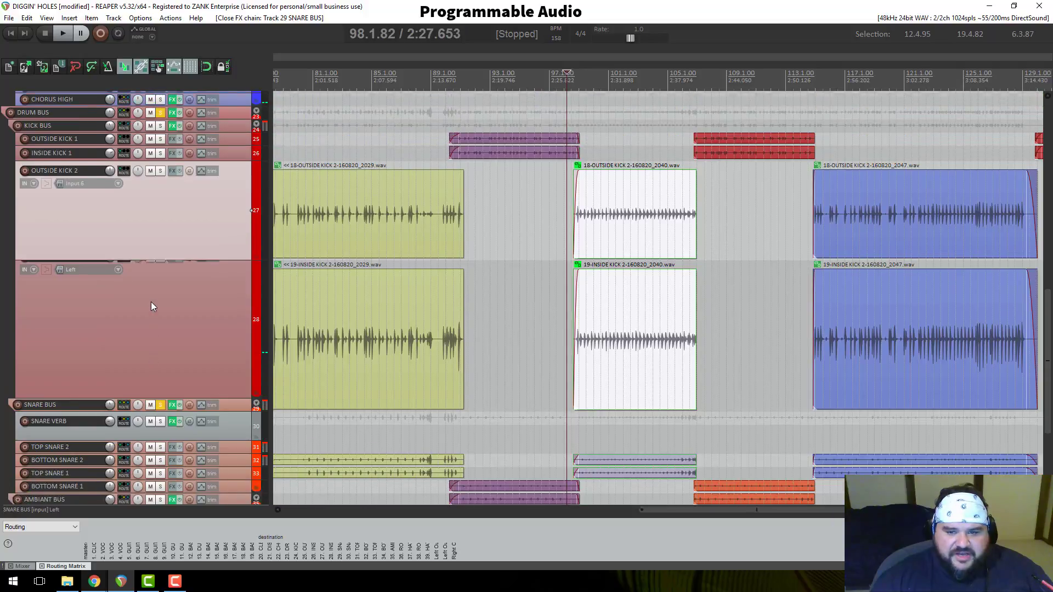
right_click(630, 244)
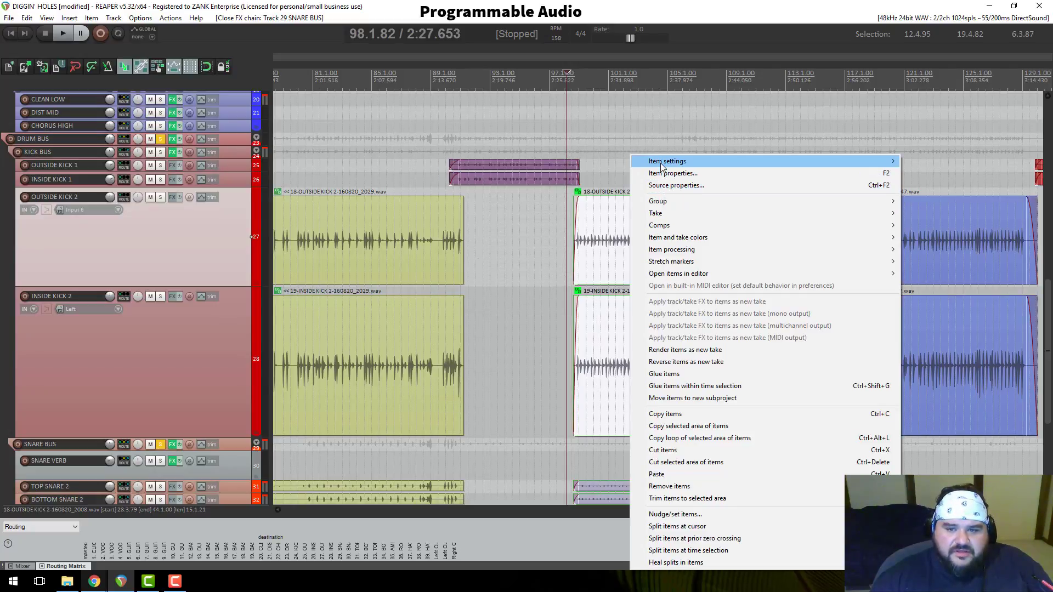
left_click(545, 173)
right_click(629, 251)
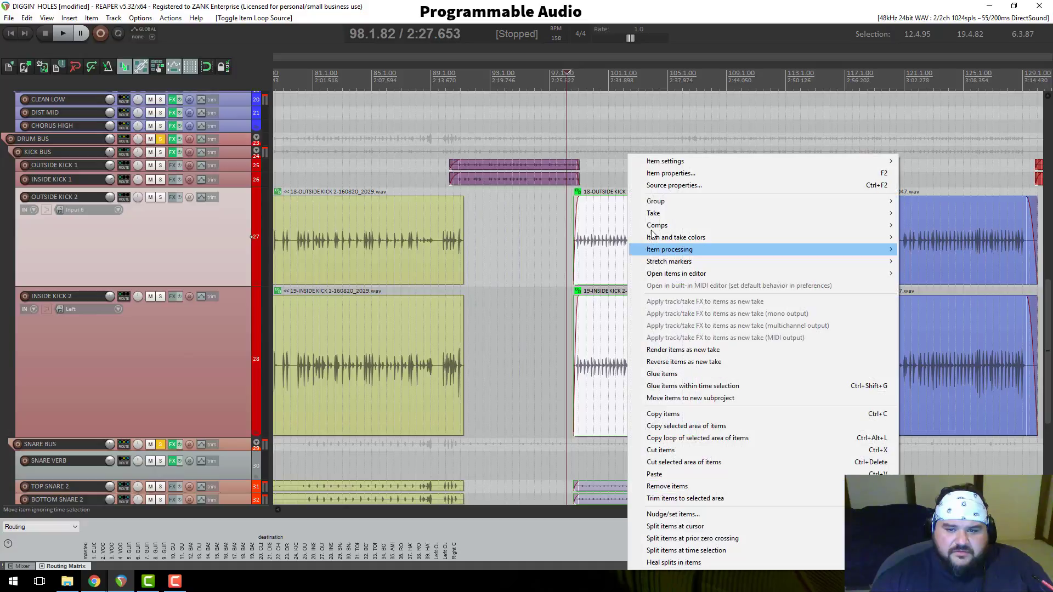
mouse_move(679, 165)
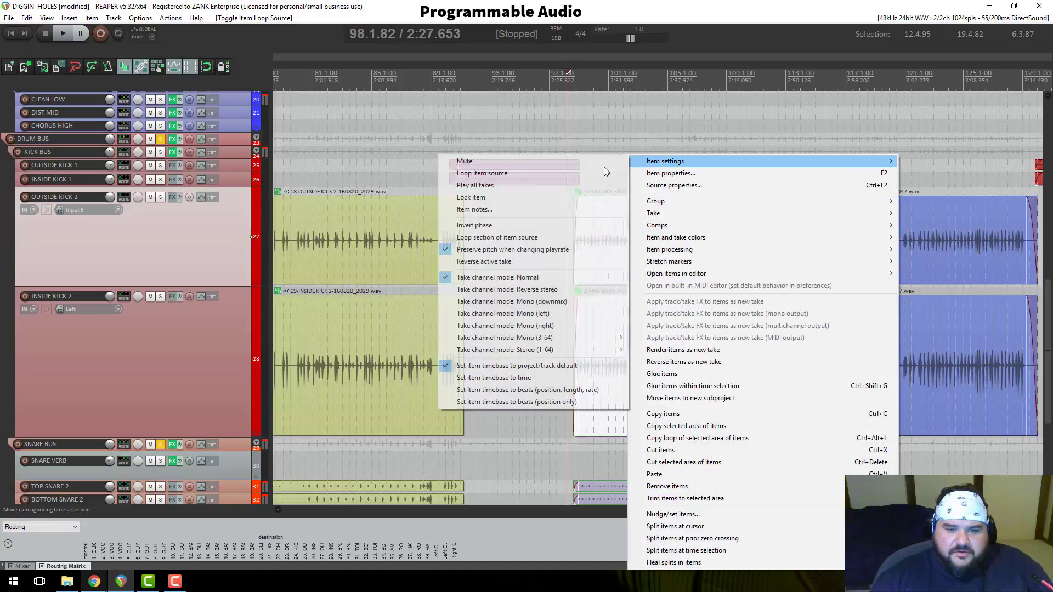
left_click(473, 162)
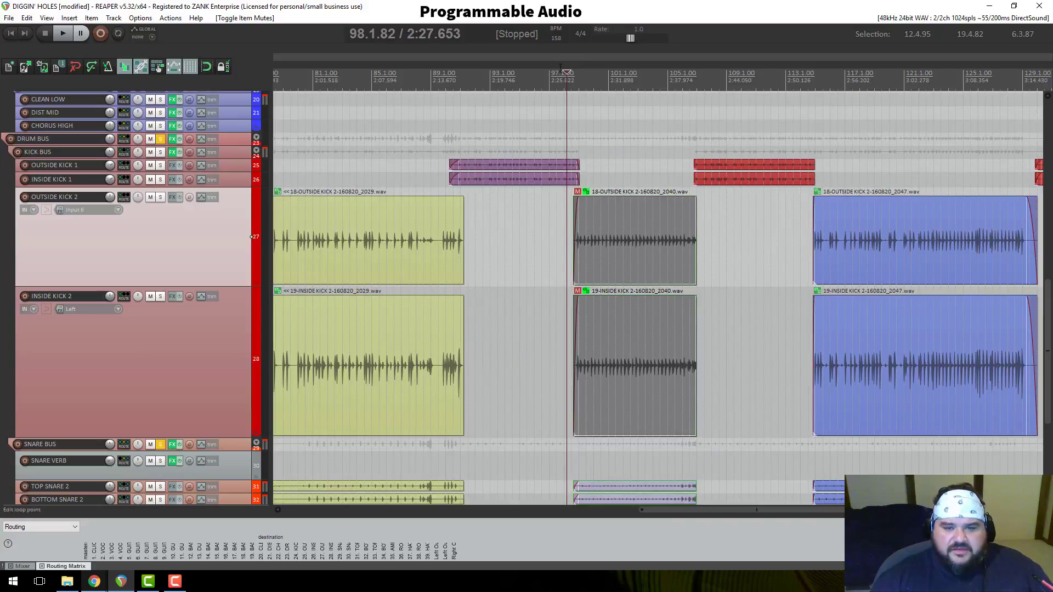
Step: Play the last pre-verse again and from 98.4.64, lowering the SNARE BUS ReaGate threshold to -25.4 dB
key("space")
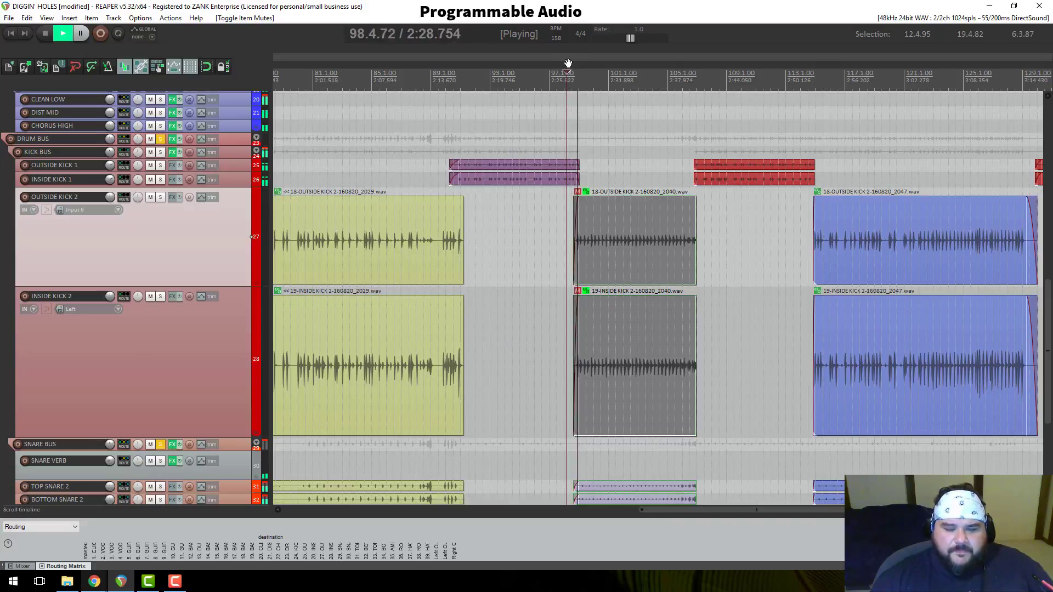
scroll(215, 235, "down", 4)
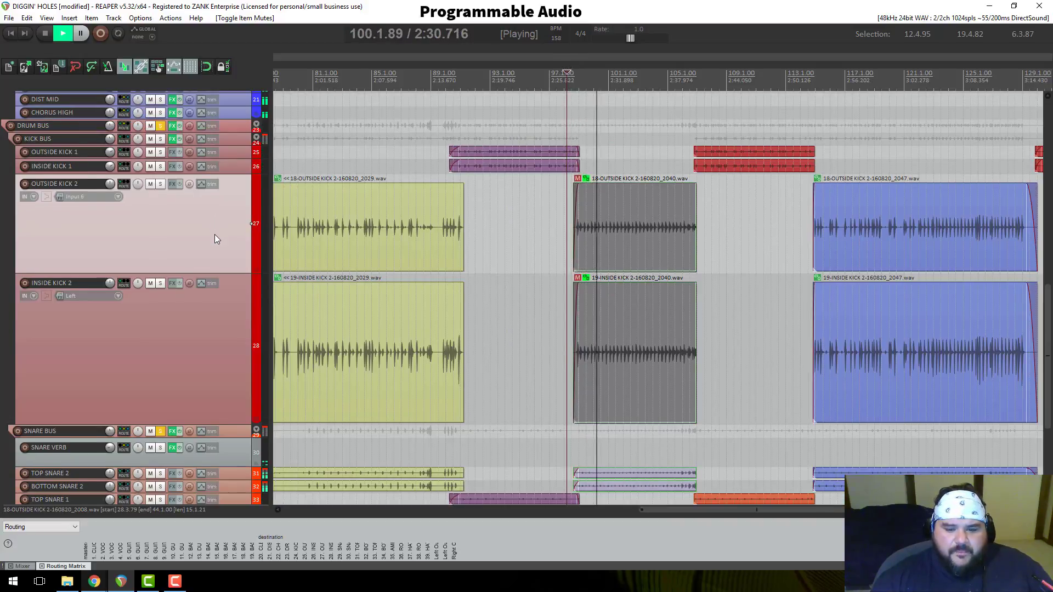
scroll(219, 250, "down", 1)
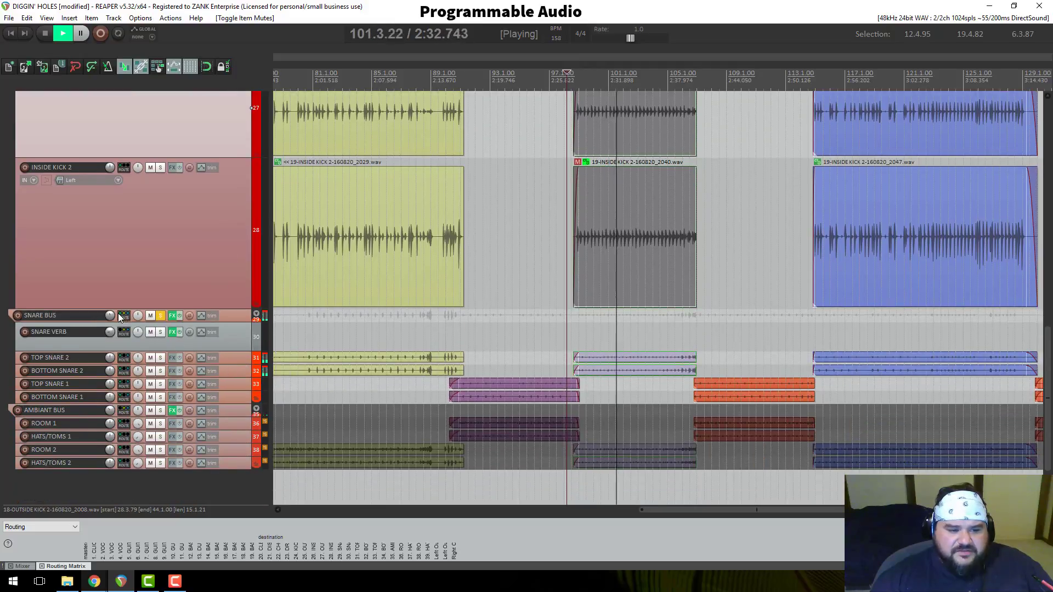
left_click(173, 316)
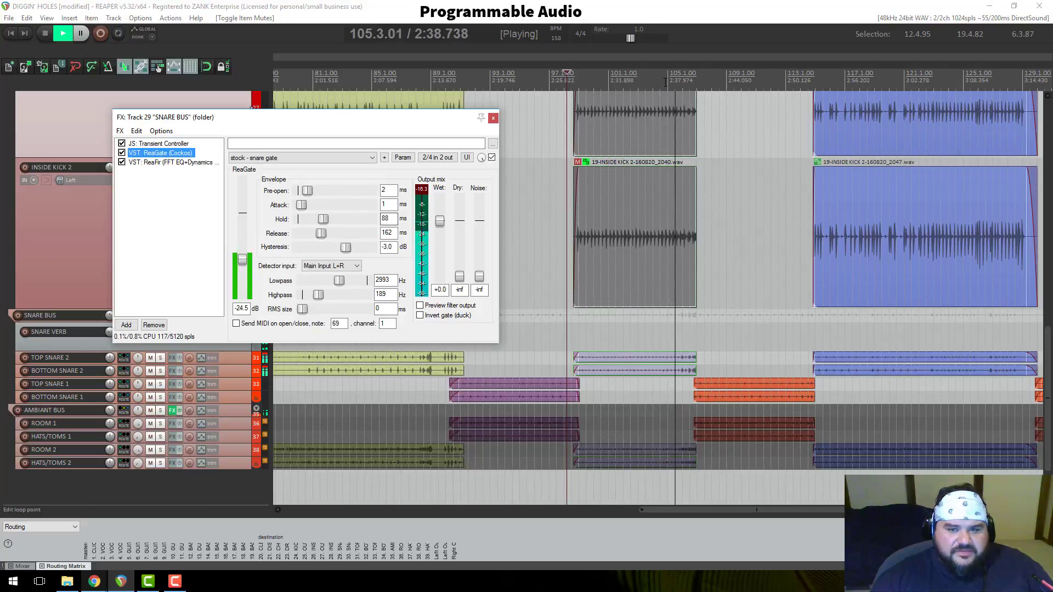
left_click(578, 82)
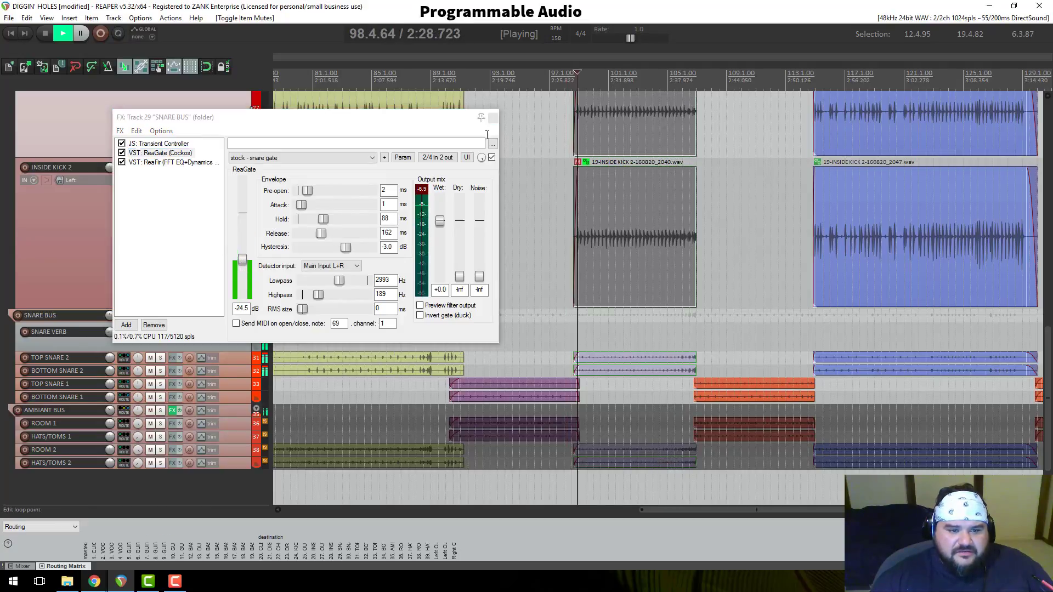
left_click(245, 266)
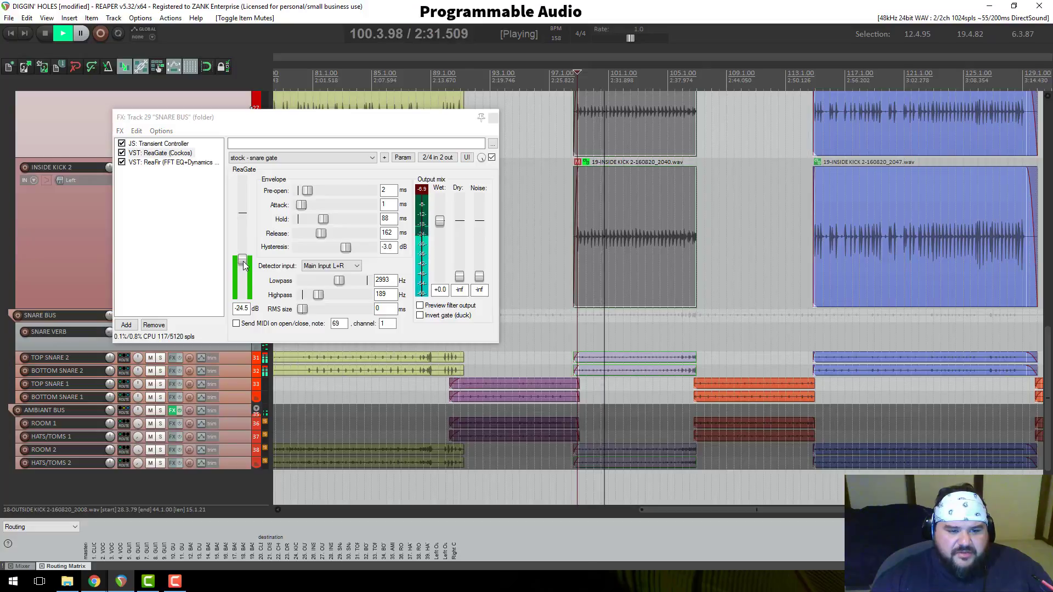
scroll(245, 267, "down", 1)
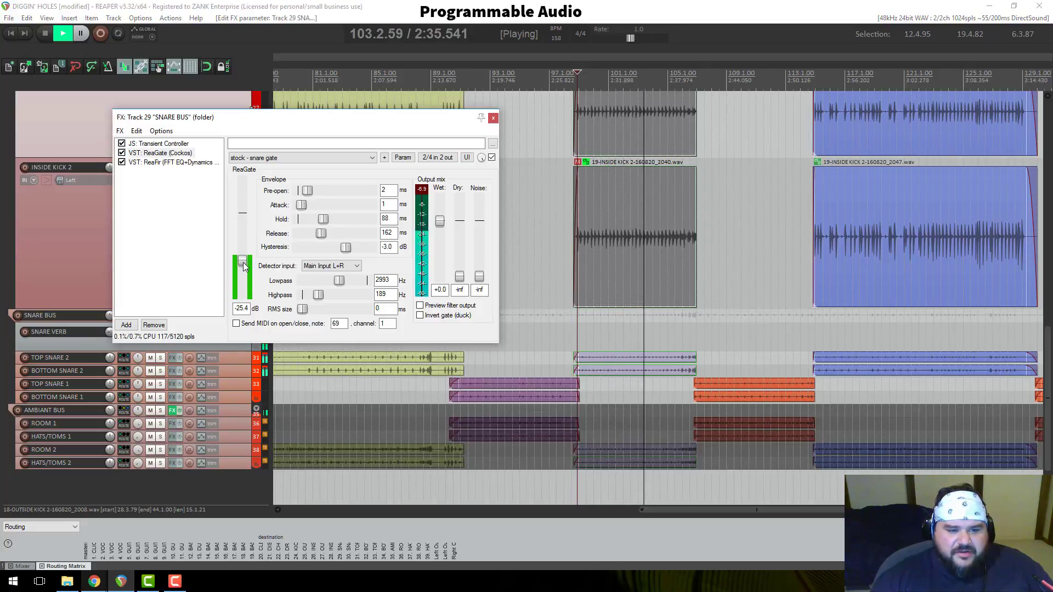
left_click(493, 119)
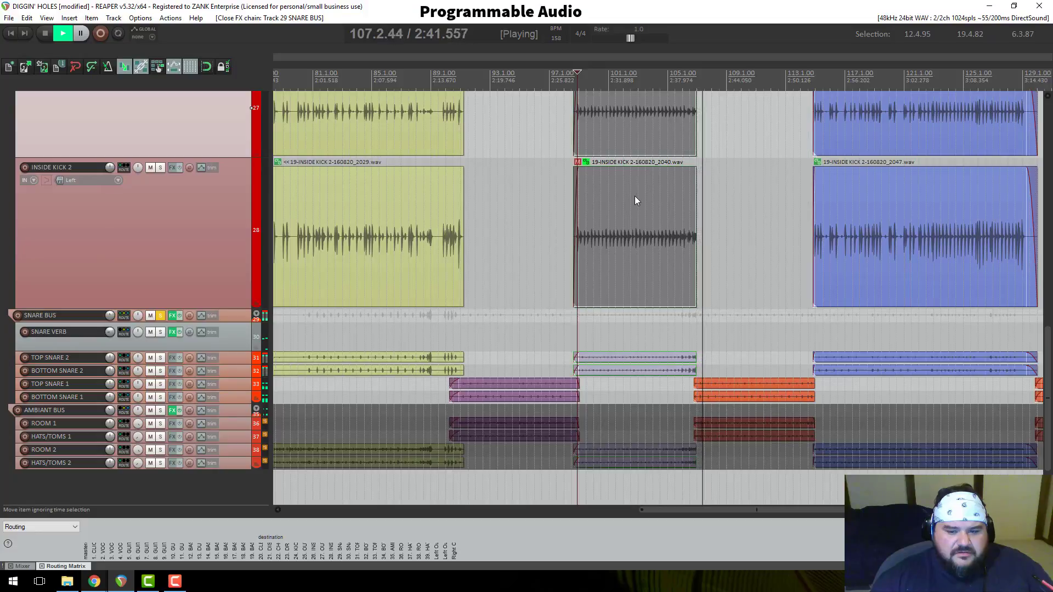
Step: Stop playback and clear the solos on the DRUM BUS, SNARE BUS, BASS BUS and GUITAR BUS
scroll(186, 362, "up", 3)
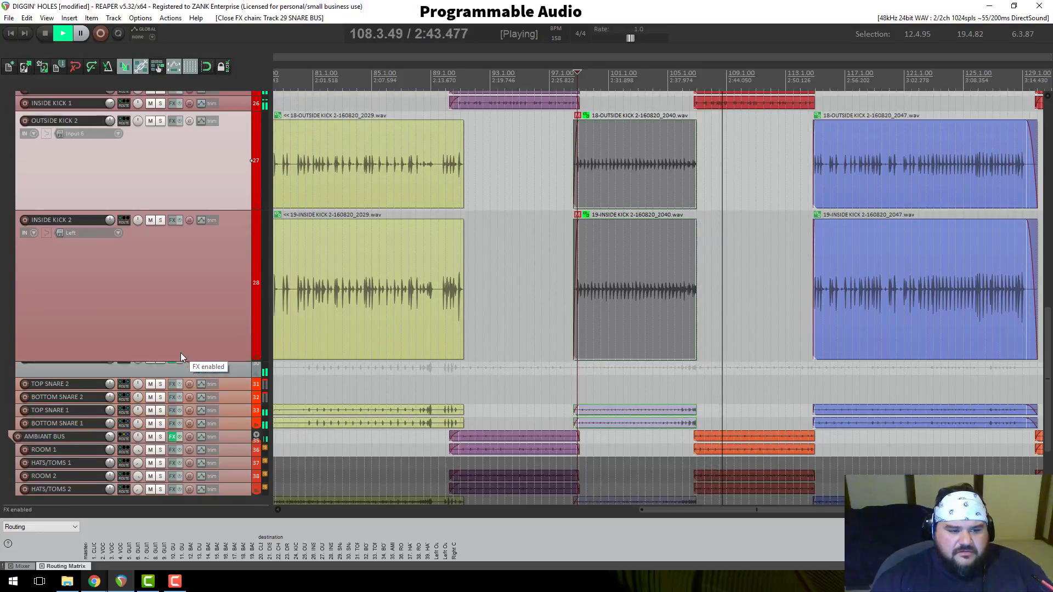
scroll(179, 329, "up", 3)
key("space")
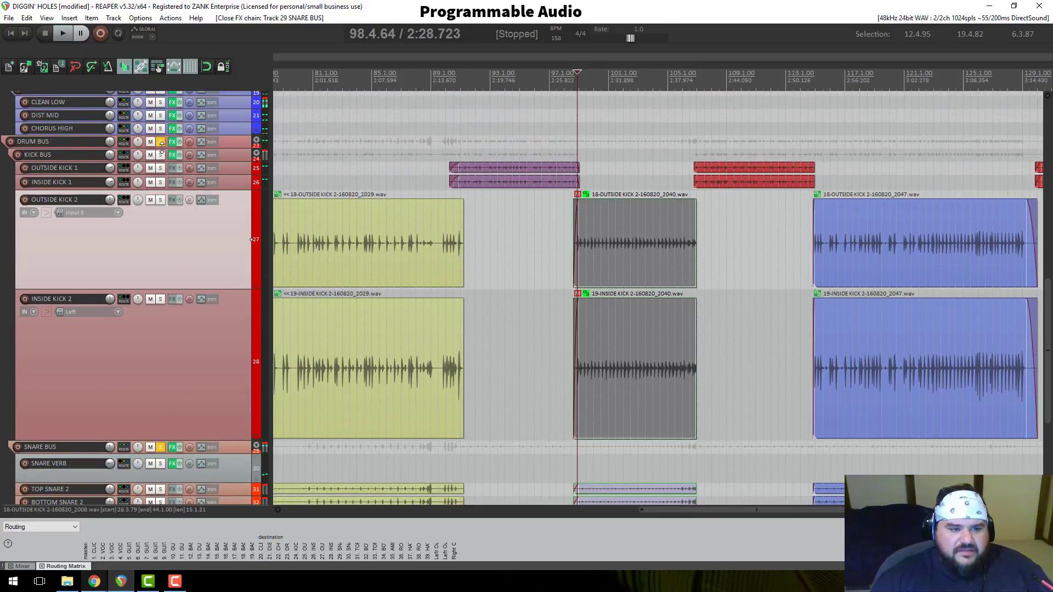
left_click(161, 143)
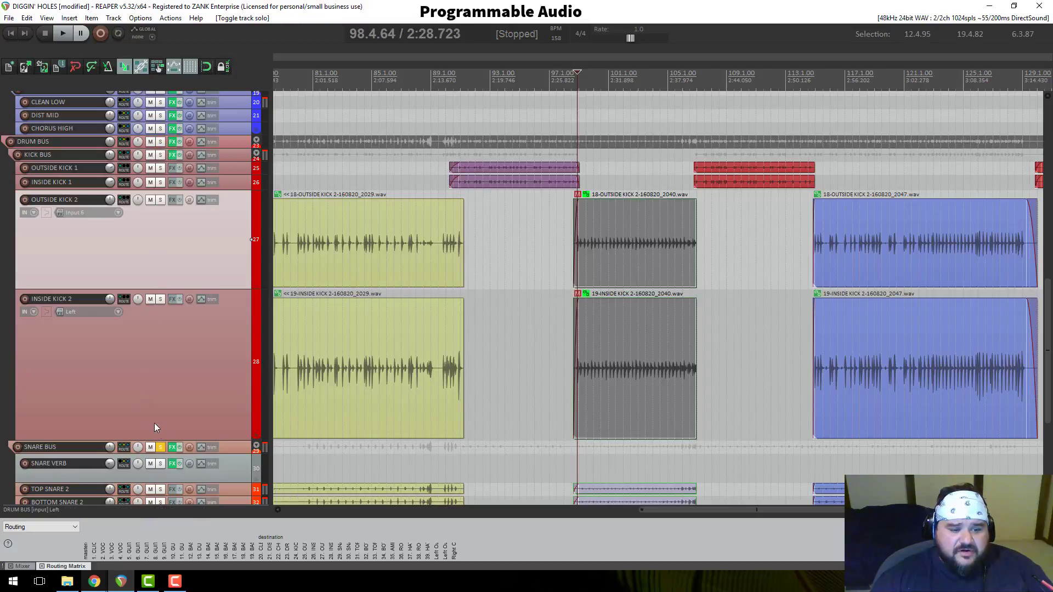
left_click(161, 447)
scroll(183, 304, "up", 6)
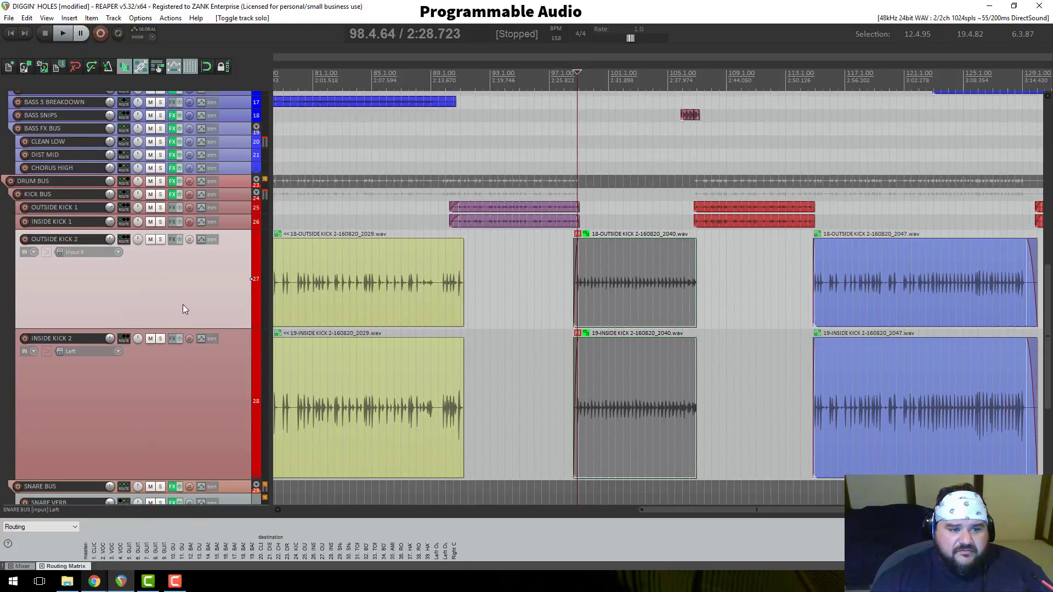
scroll(177, 305, "up", 10)
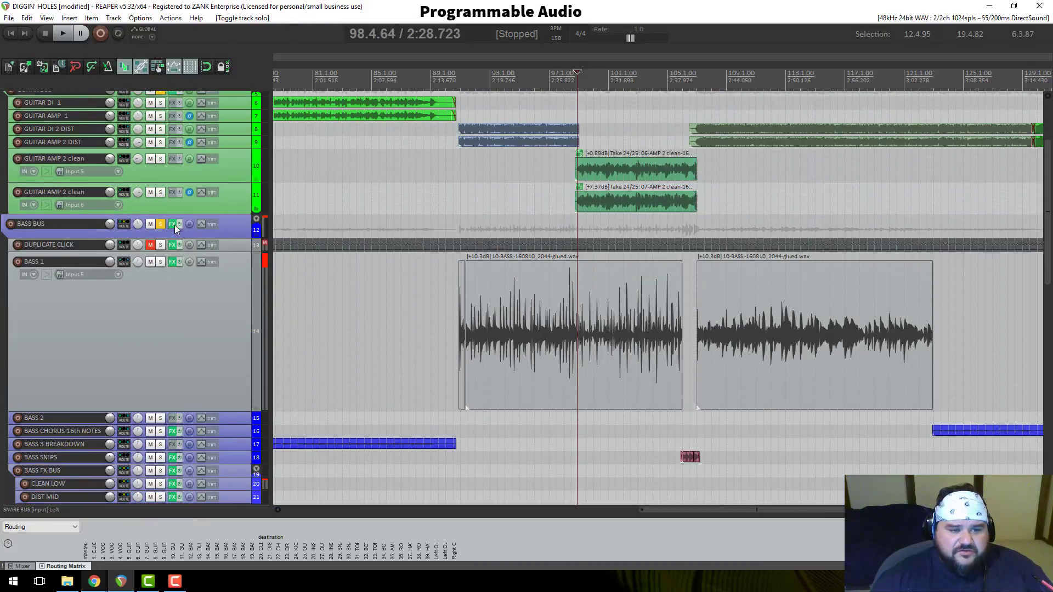
left_click(162, 224)
left_click(162, 224)
scroll(165, 223, "up", 4)
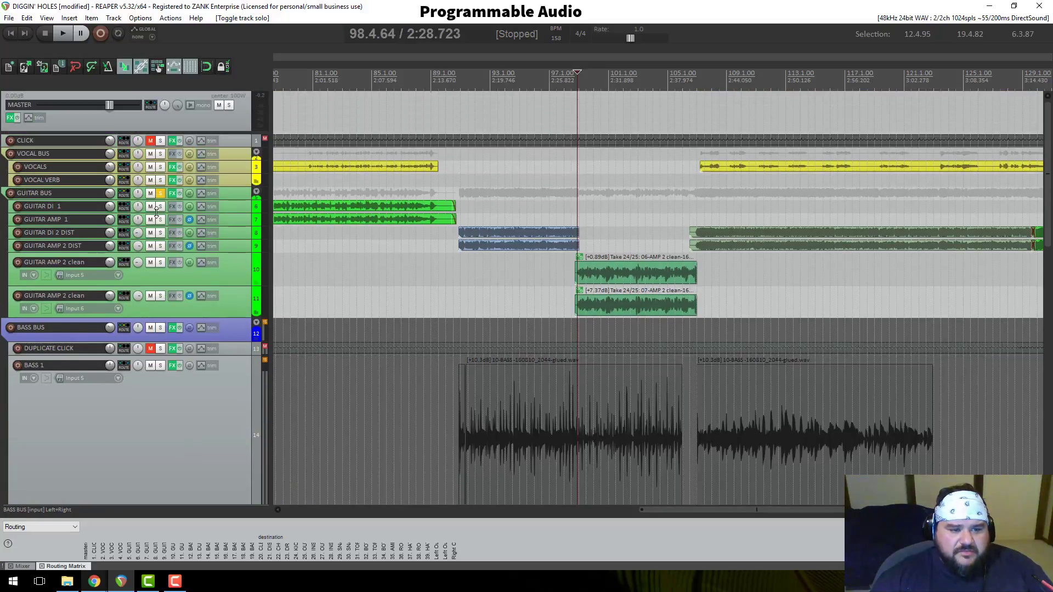
left_click(160, 193)
left_click(160, 194)
Step: Play the full mix from 98.4.64 with all tracks in compact view, and stop
scroll(241, 219, "down", 5)
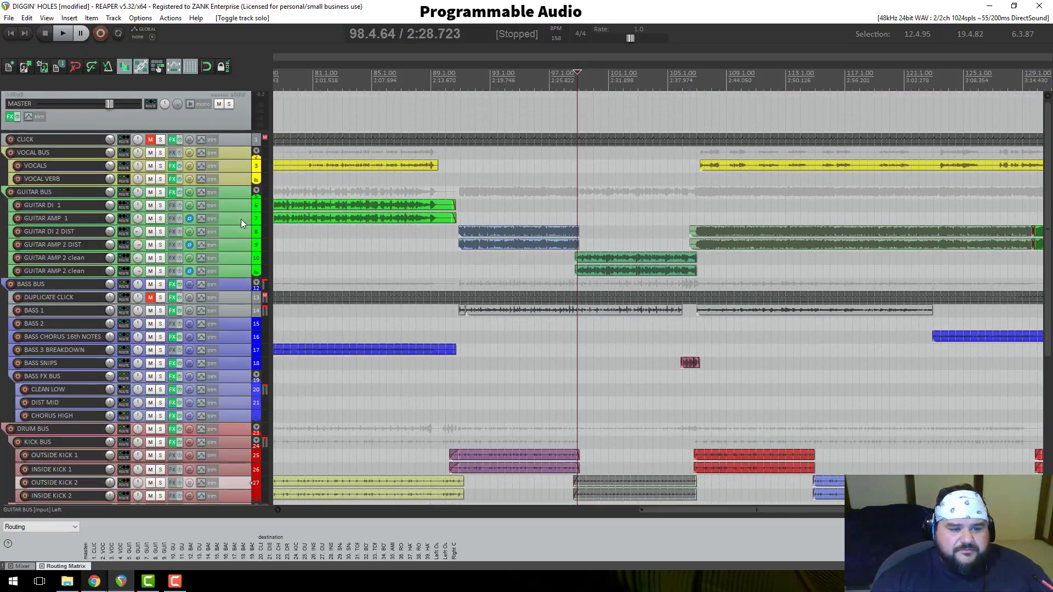
key("space")
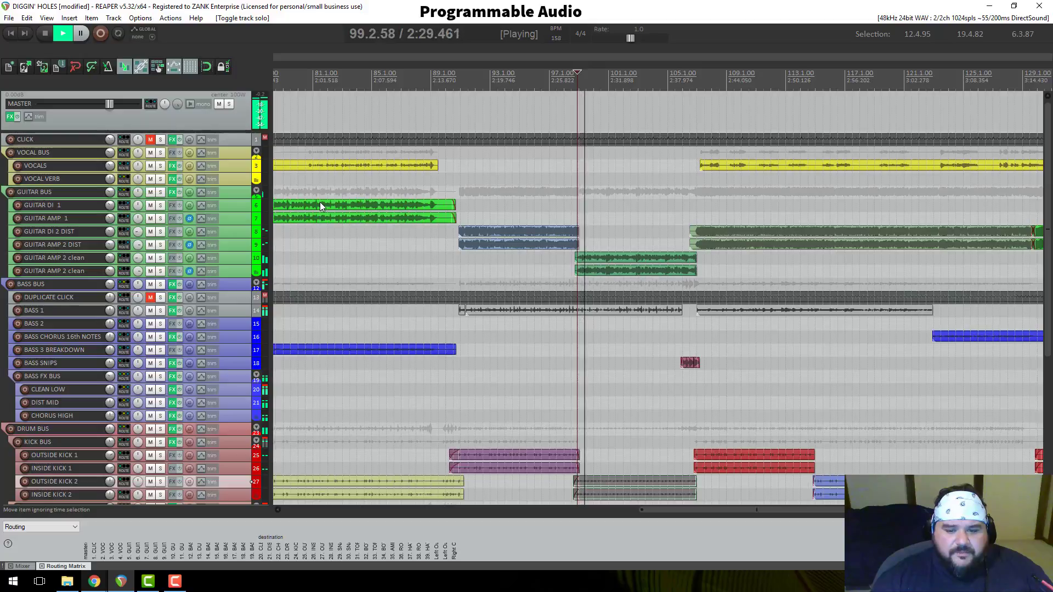
scroll(214, 236, "down", 5)
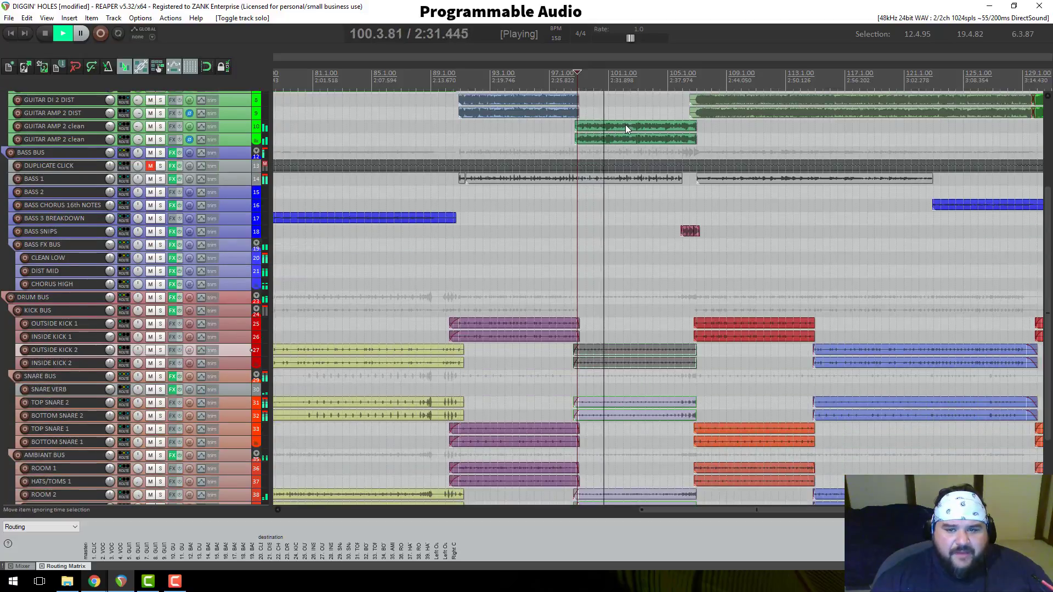
key("space")
Step: Audition the full mix from 105.3.94 and lower the BASS SNIPS track volume
left_click(679, 84)
key("space")
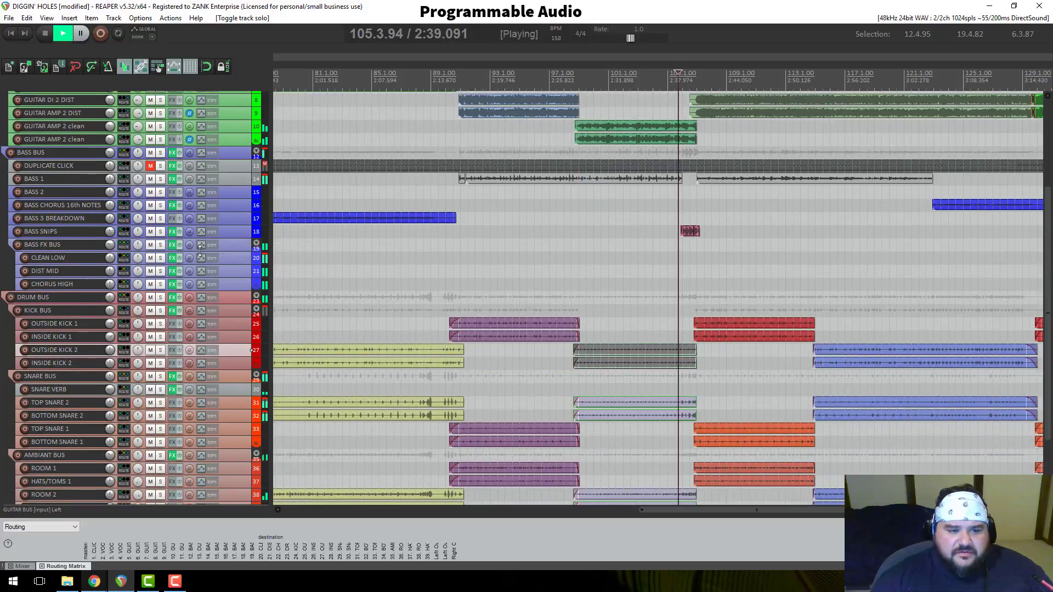
key("space")
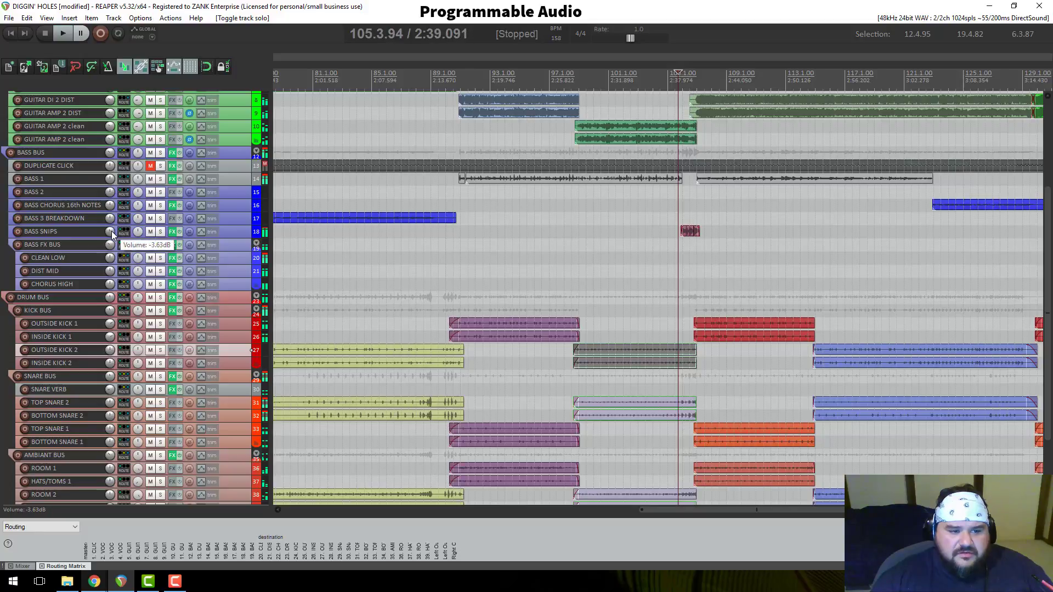
left_click_drag(110, 238, 110, 236)
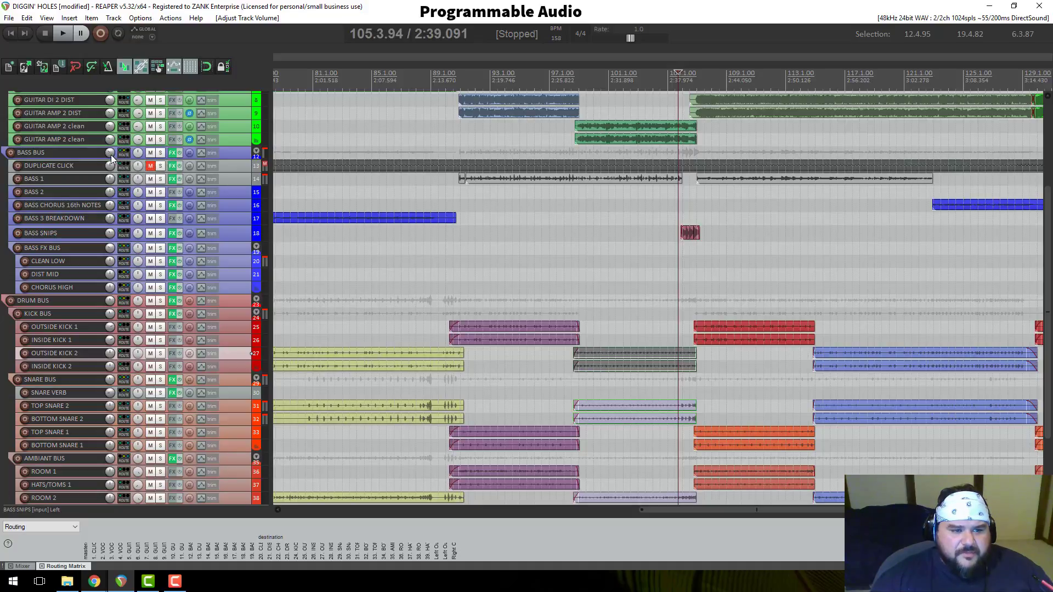
Step: Delete the DUPLICATE CLICK track from the bass group
left_click(240, 168)
key("Delete")
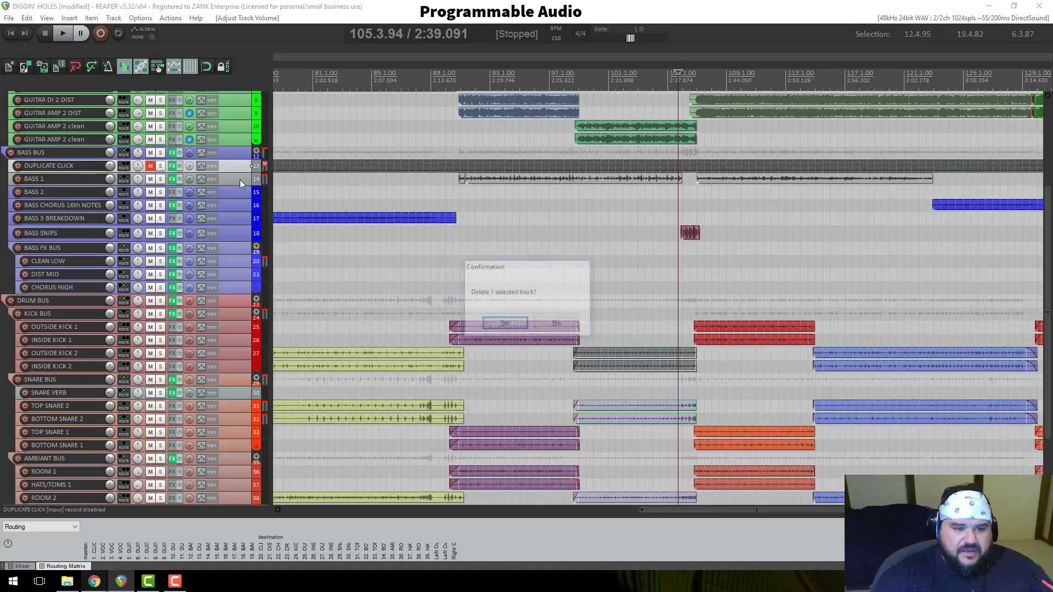
left_click(522, 325)
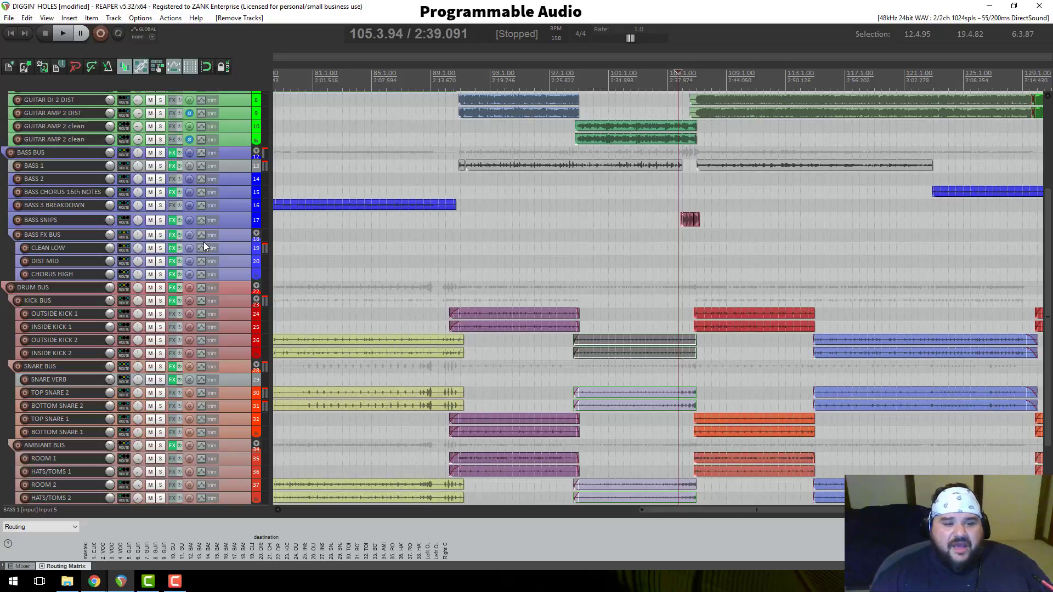
Step: Lower the BASS SNIPS track volume further, to about -5.99 dB
mouse_move(109, 222)
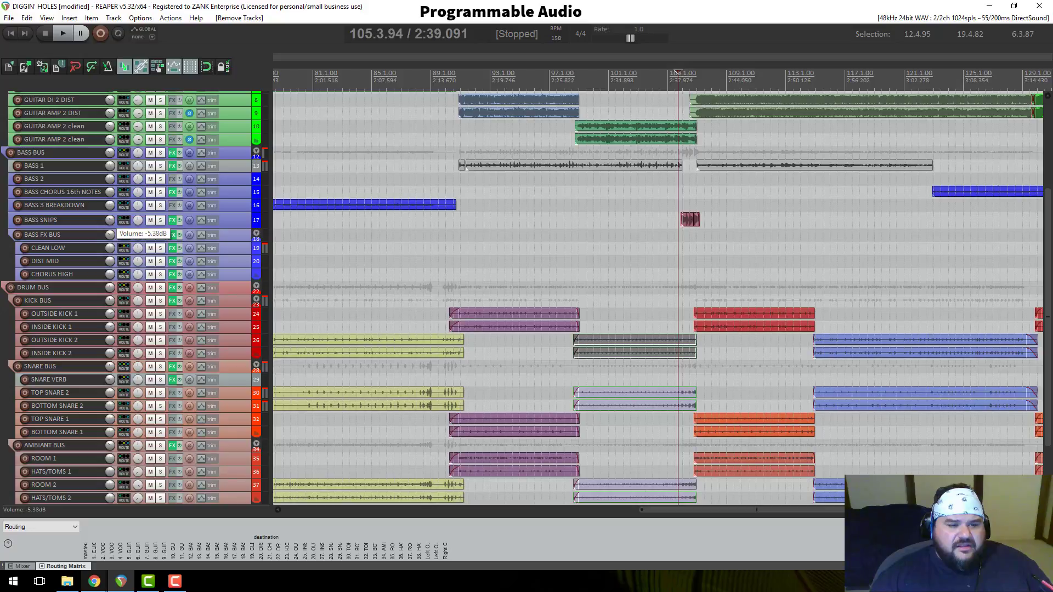
left_click_drag(109, 234, 109, 234)
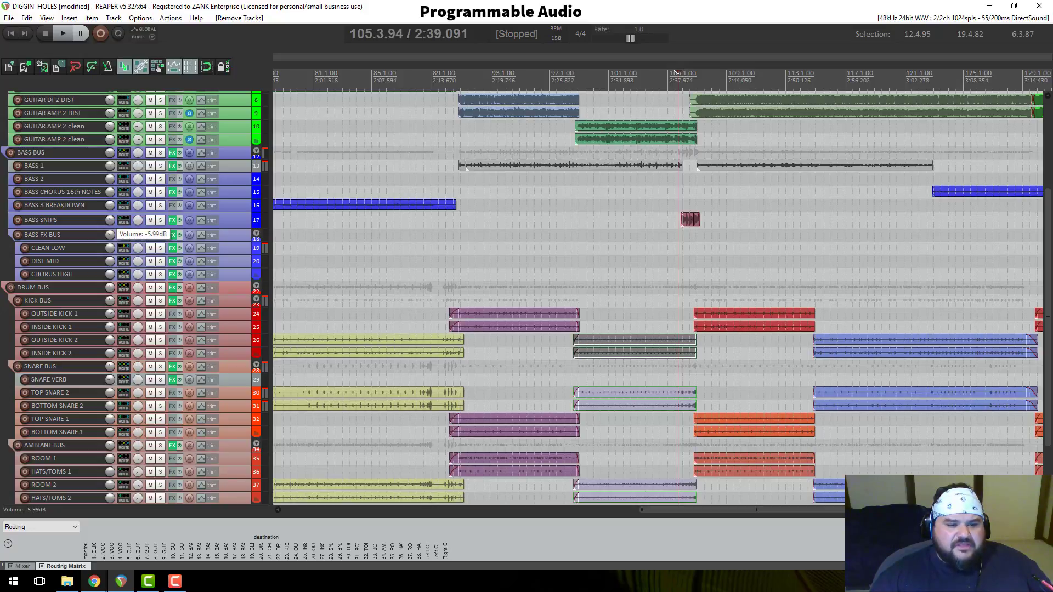
left_click_drag(110, 235, 110, 235)
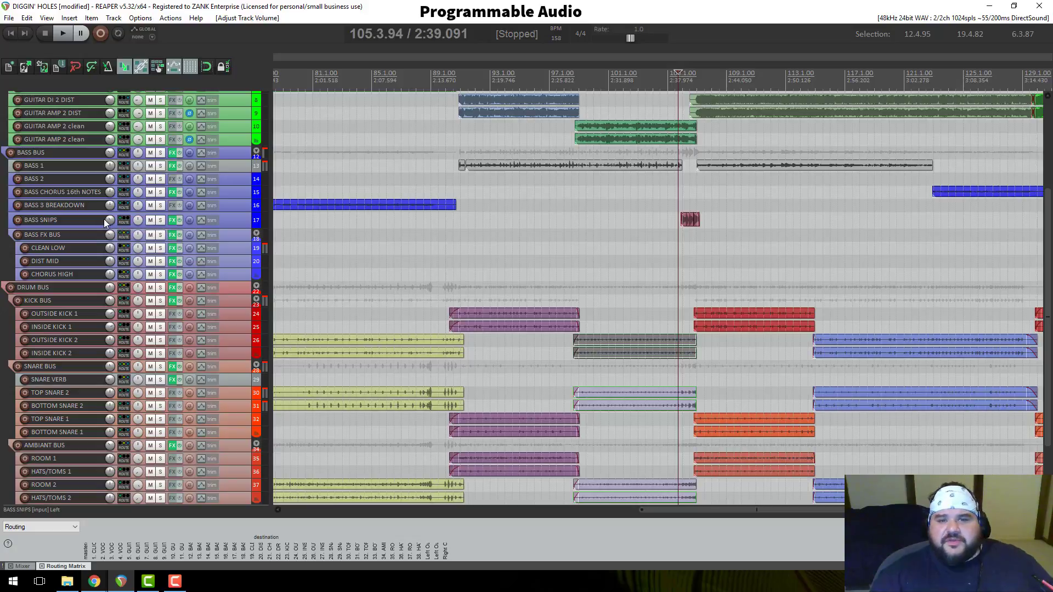